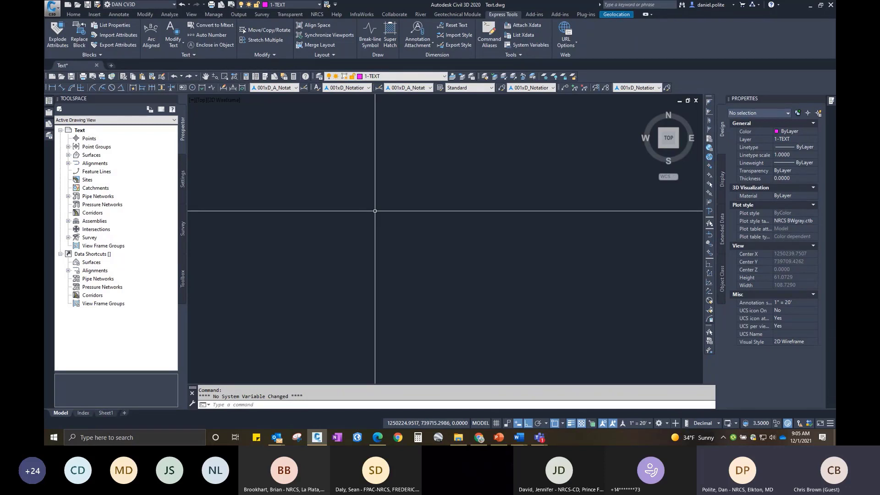
Open the text style settings with the STYLE command and look through the full list of text styles.
click(73, 15)
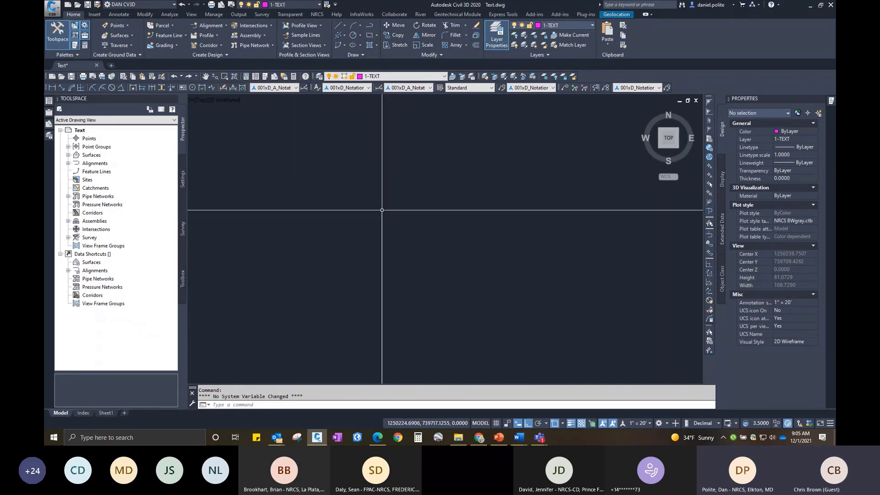
text(ST)
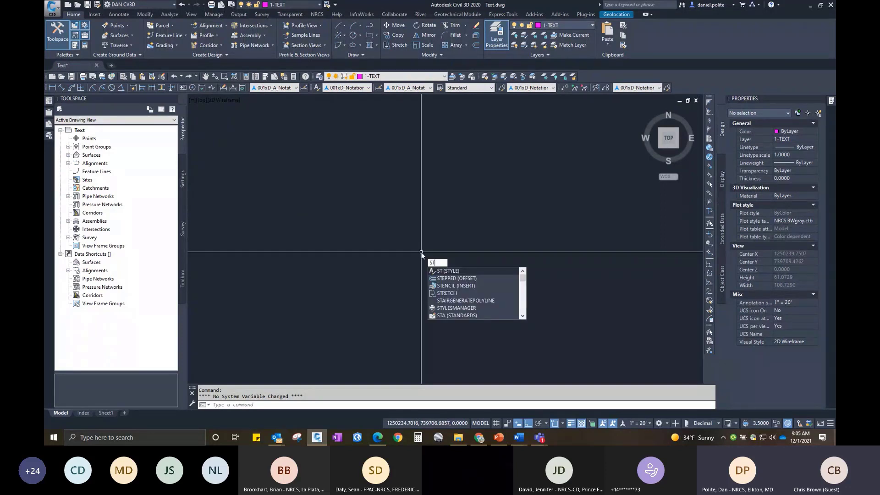
key(Return)
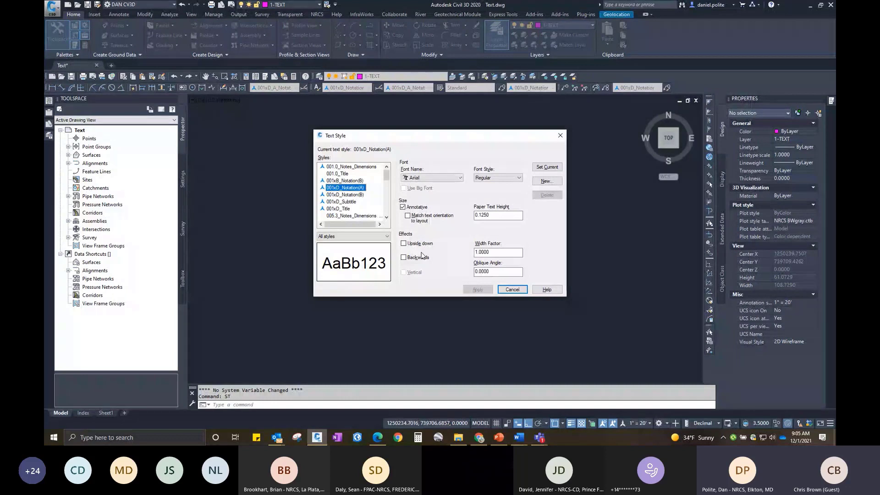
mouse_move(388, 177)
mouse_down()
mouse_move(386, 212)
mouse_move(387, 174)
mouse_up()
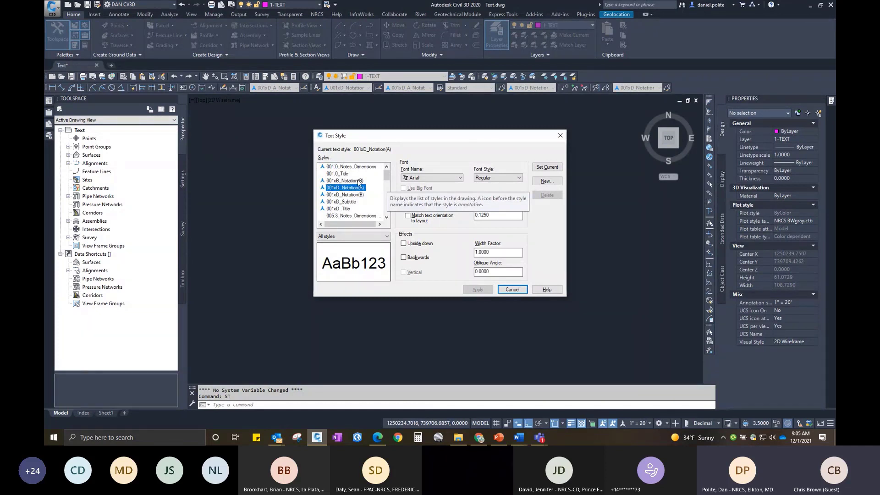
drag(387, 175, 387, 211)
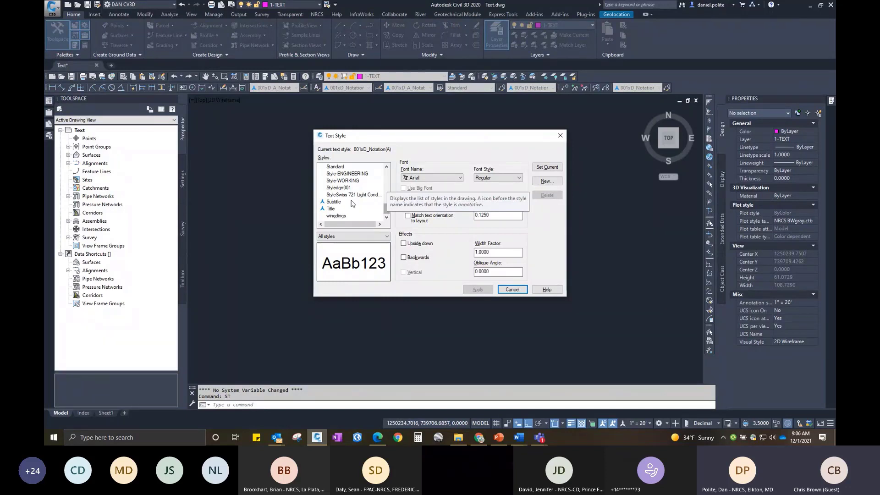
Try to delete the wingdings text style, and close the text style settings.
click(343, 216)
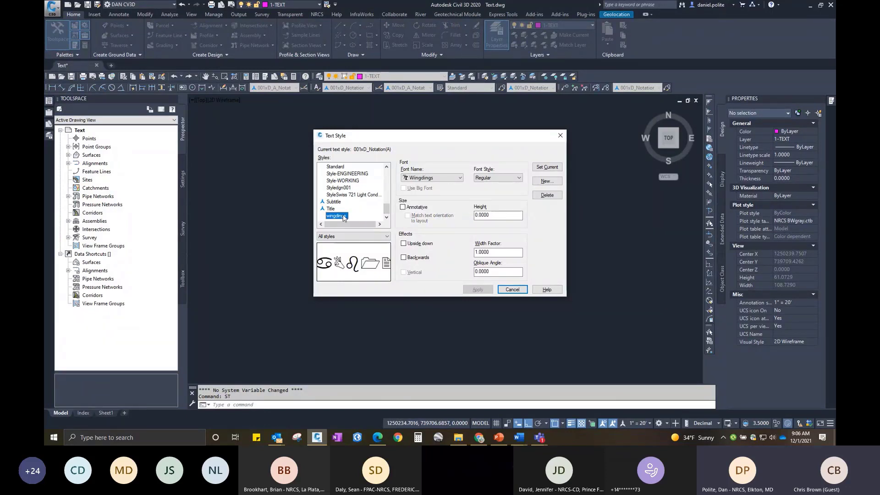
right_click(345, 217)
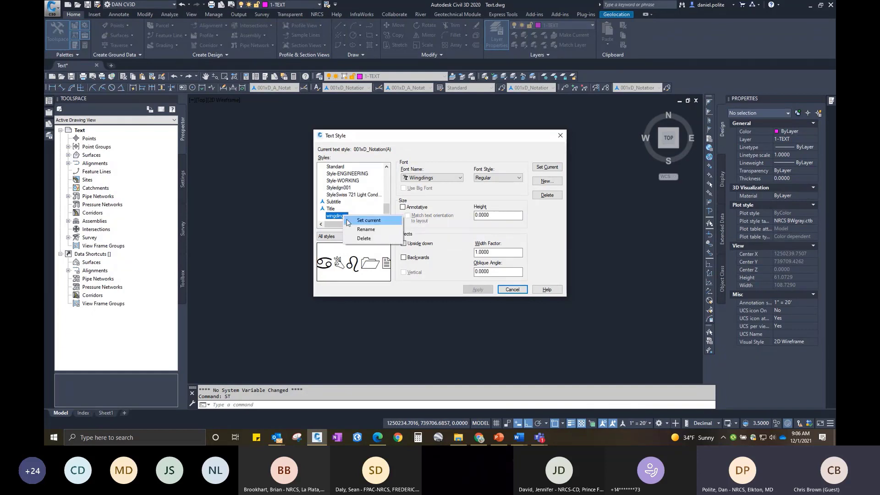
click(364, 238)
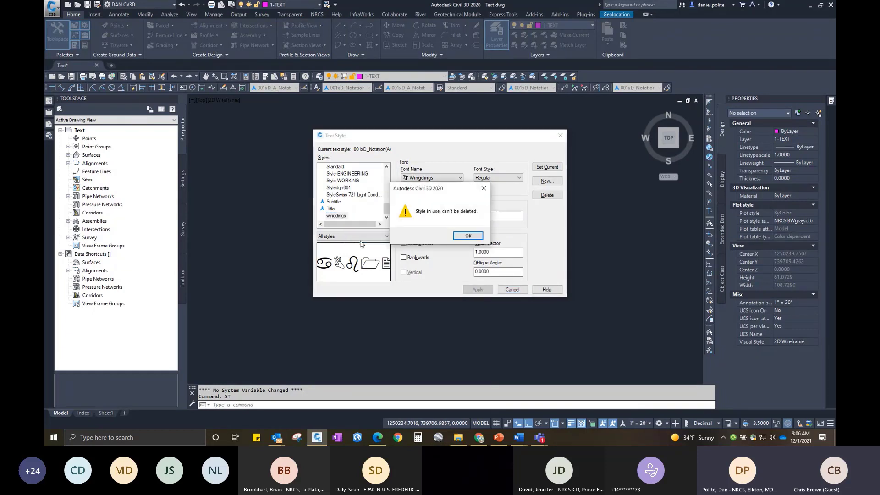
click(468, 236)
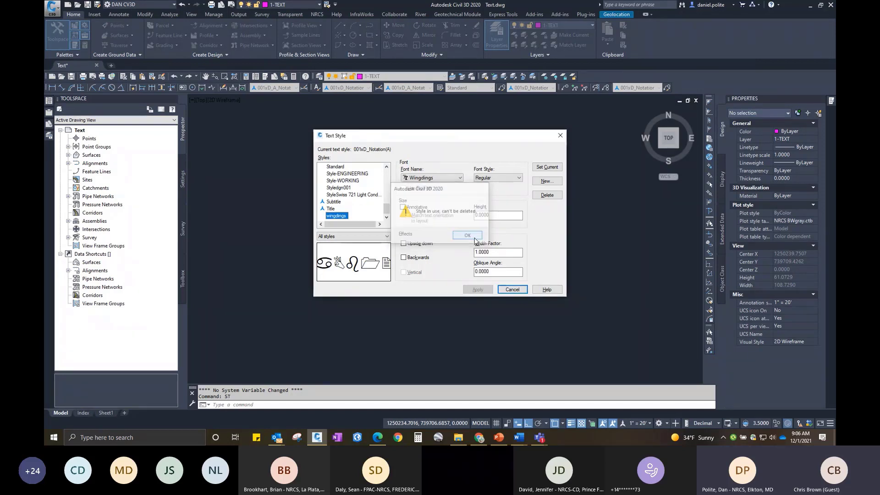
scroll(362, 171, up, 10)
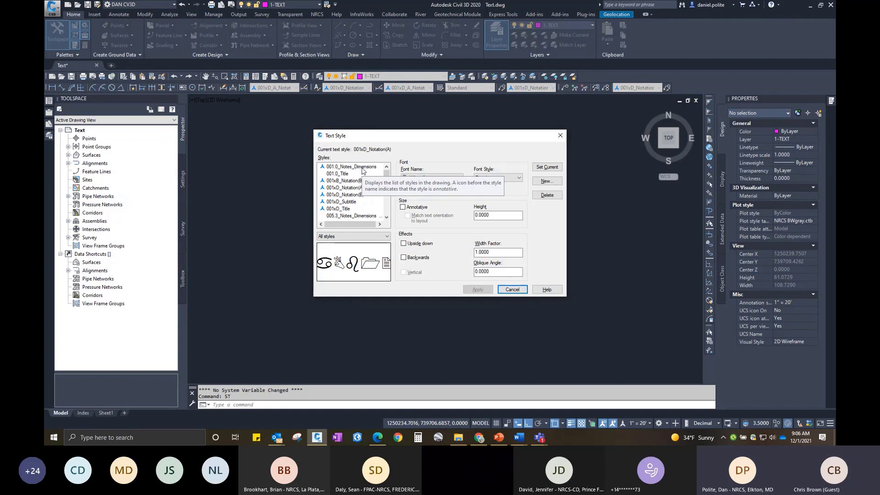
click(560, 137)
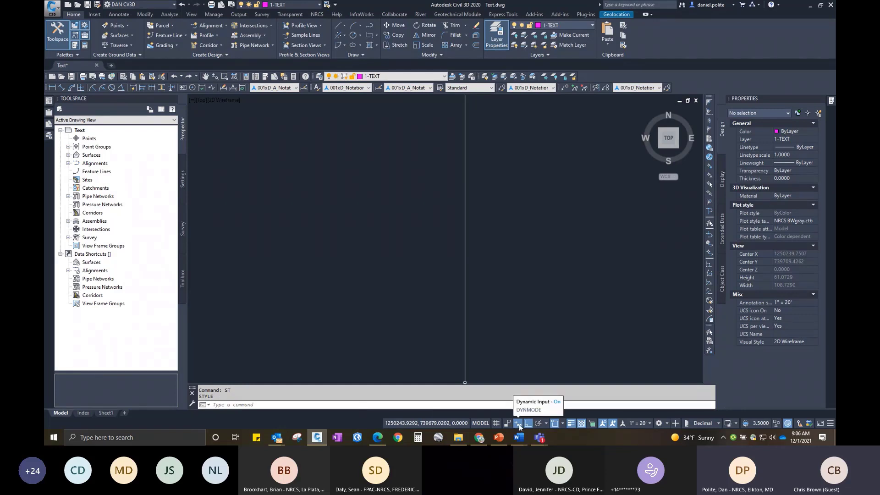
Try entering the ST command alias both at the cursor and in the command line, using dynamic input.
click(436, 230)
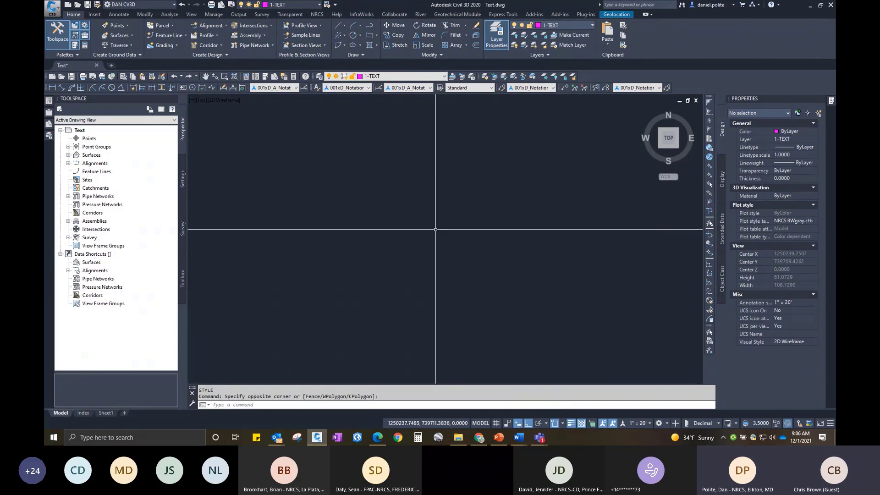
text(ST)
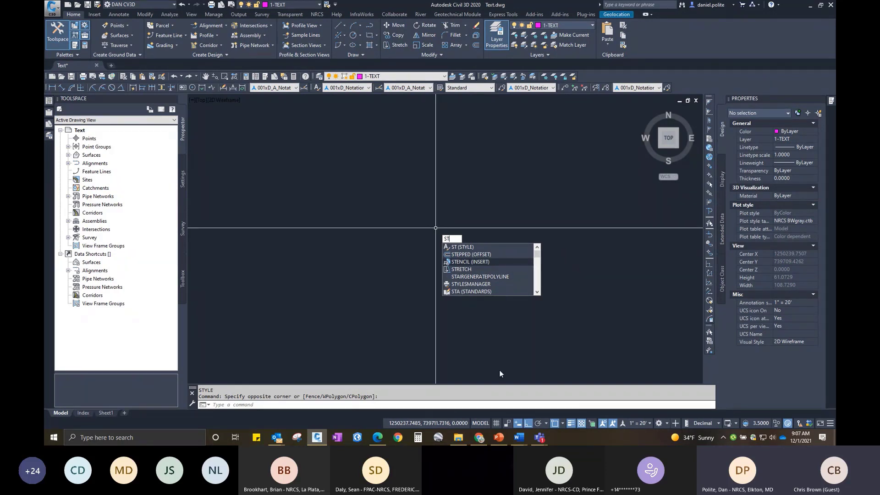
click(512, 335)
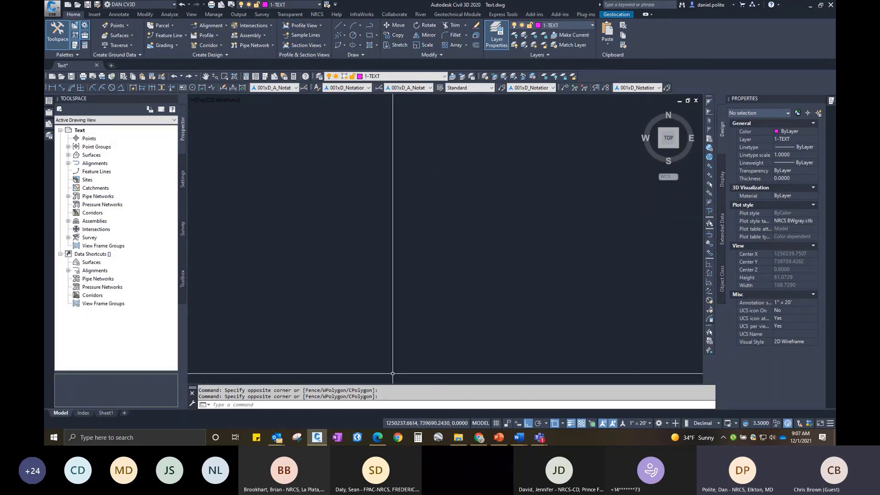
click(392, 404)
text(st)
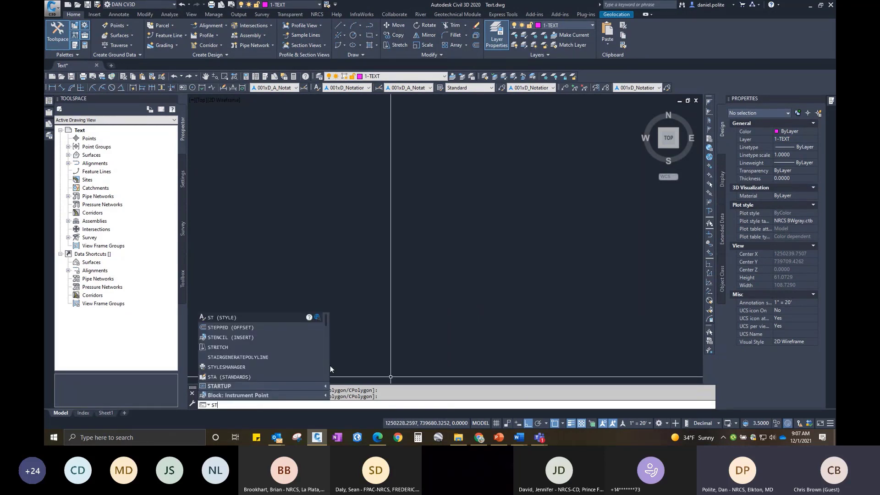
click(229, 327)
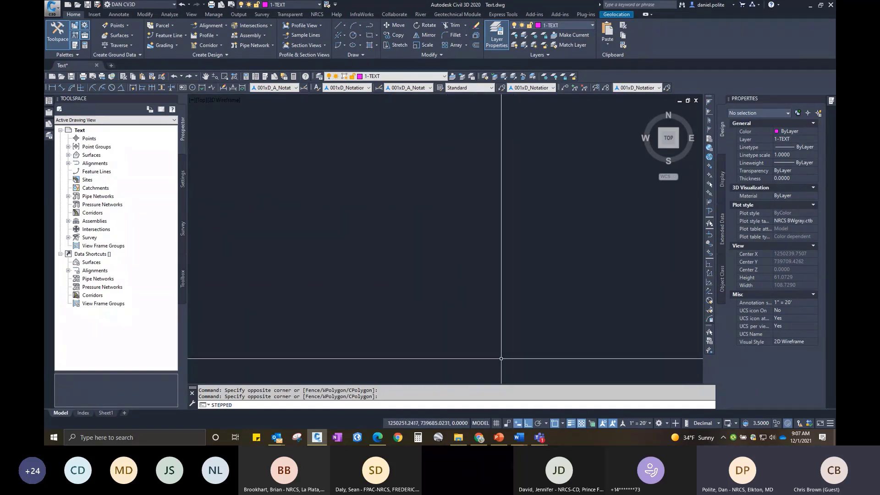
click(518, 423)
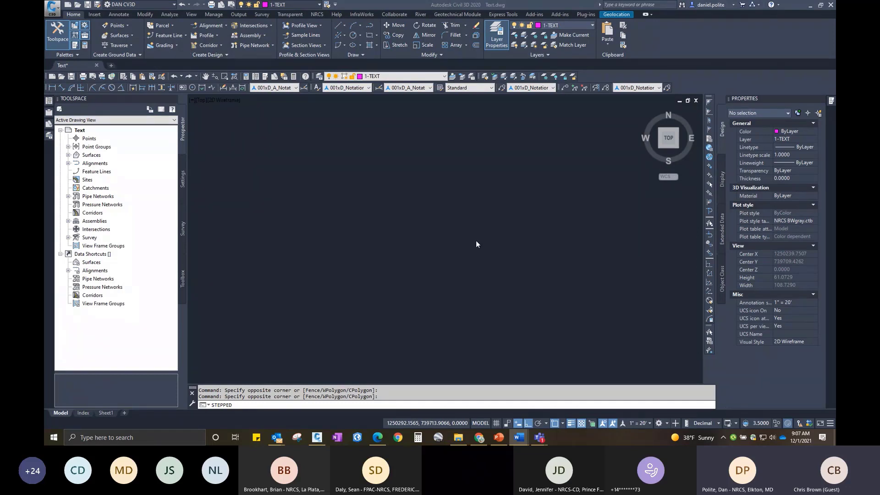
text(o)
key(Return)
text(st)
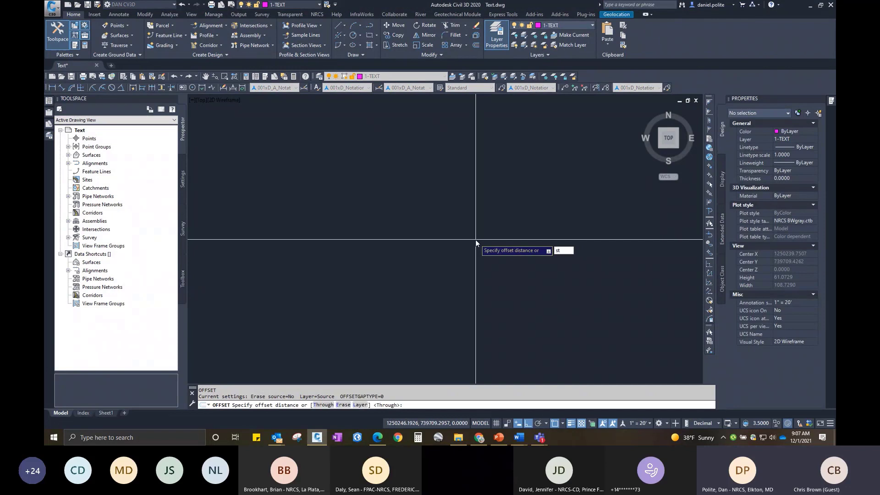
key(Return)
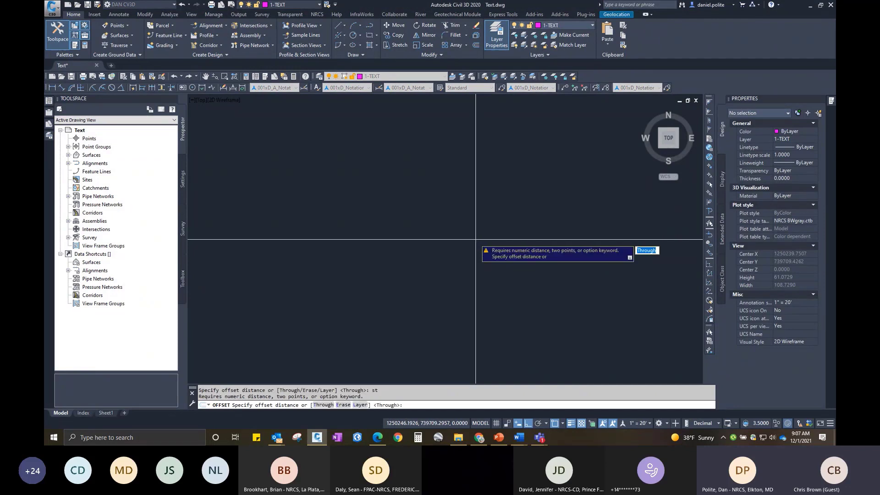
key(Escape)
View the text style settings through the ST command alias and close them again.
text(st)
key(Return)
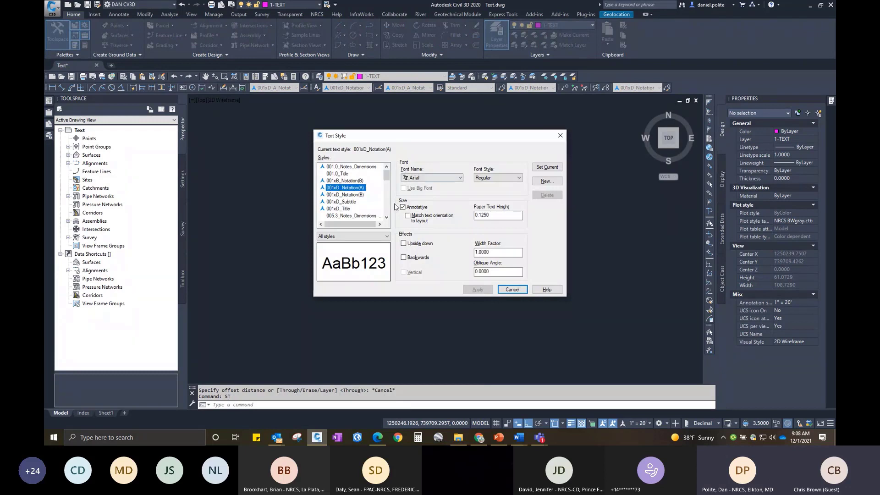
click(560, 135)
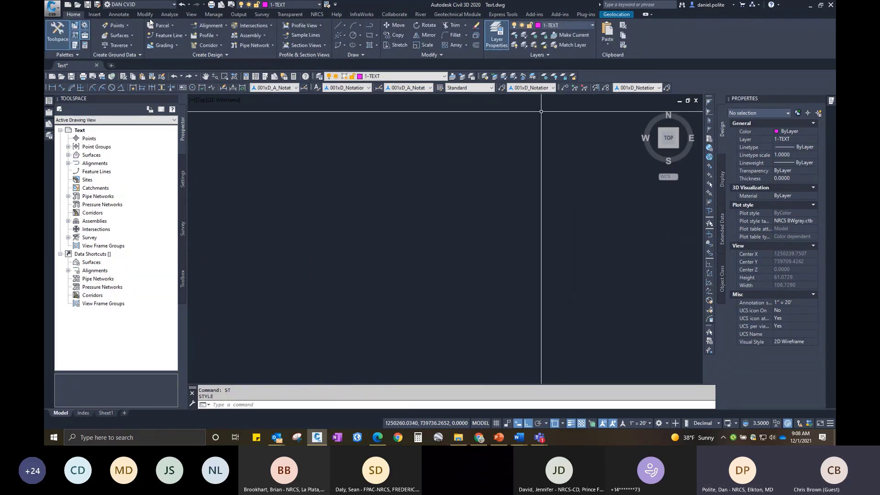
View the text style settings launched from the annotation text tools, and dismiss them without changes.
click(117, 15)
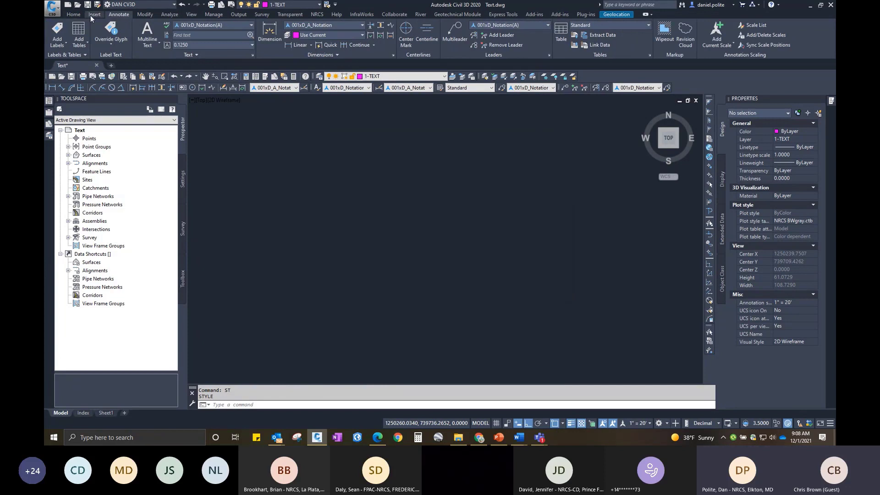
click(252, 55)
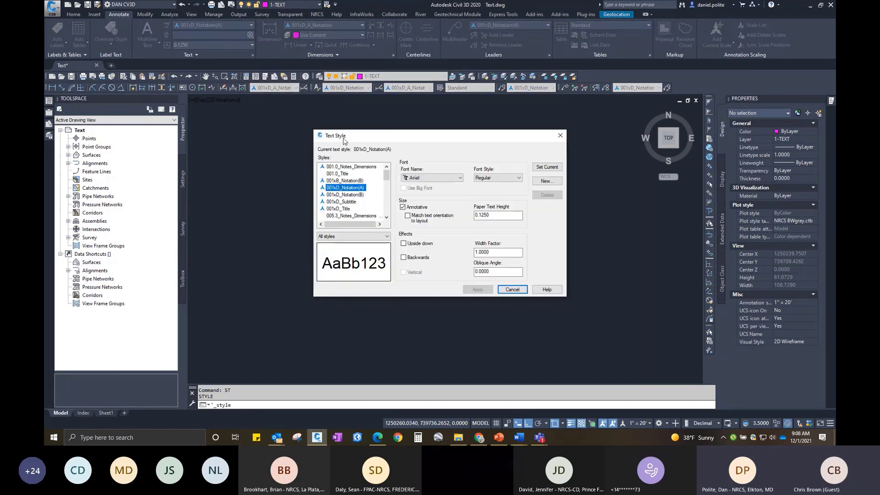
drag(350, 137, 352, 136)
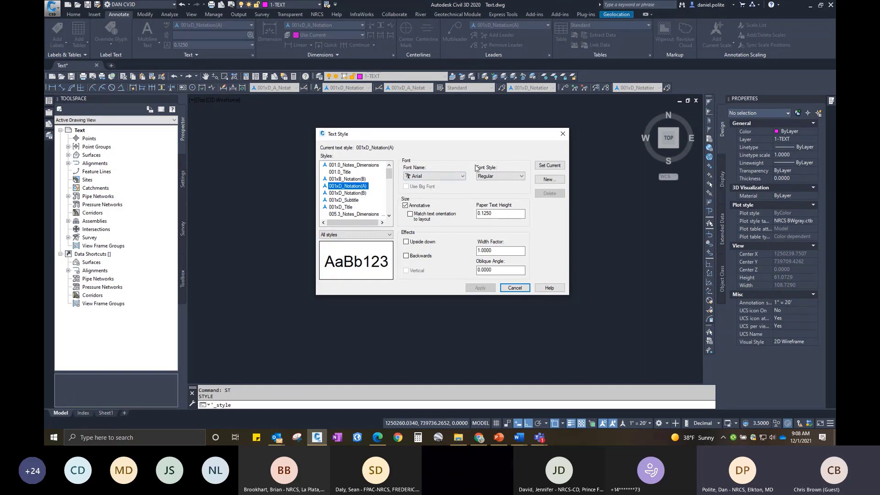
click(563, 135)
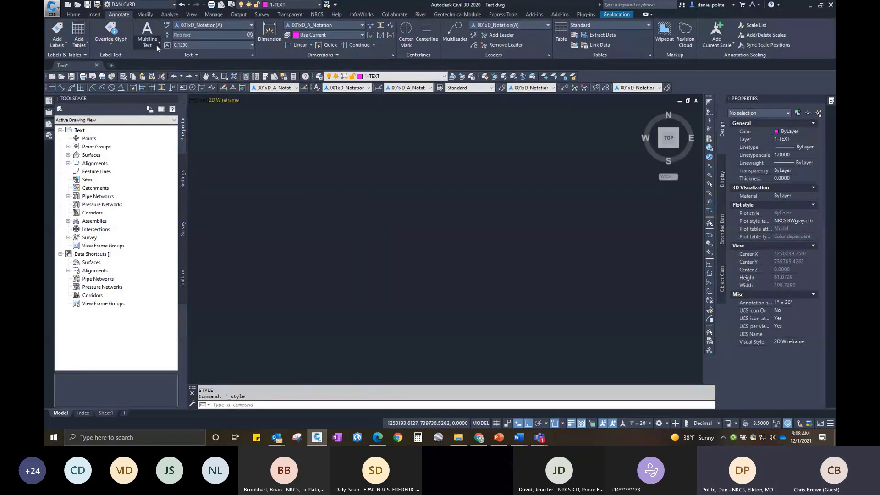
Create a new text style named 001xD_Notation(A)-DP based on the 001xD_Notation(A) style.
click(252, 54)
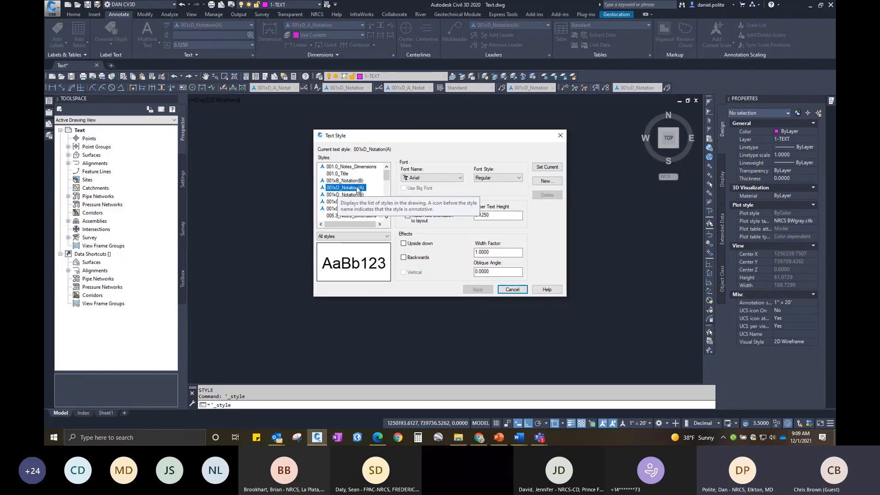
right_click(358, 189)
click(562, 192)
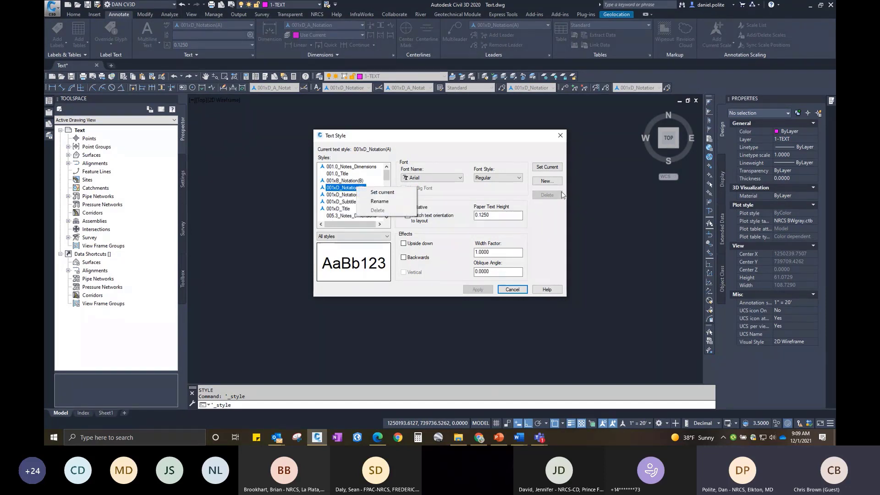
click(547, 182)
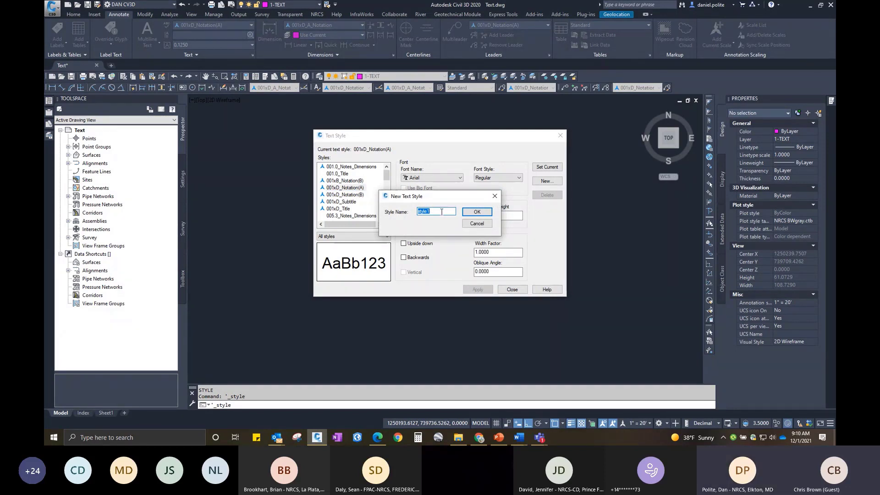
text(001xD_Notation)
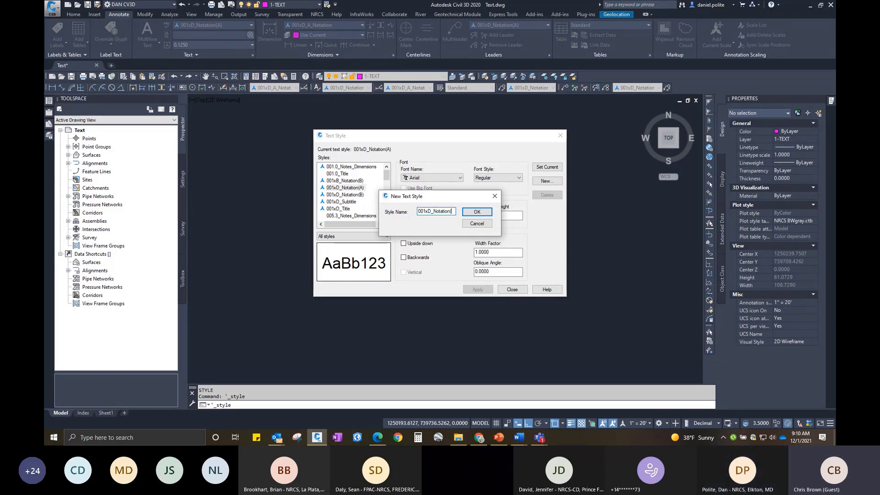
text((A)-DP)
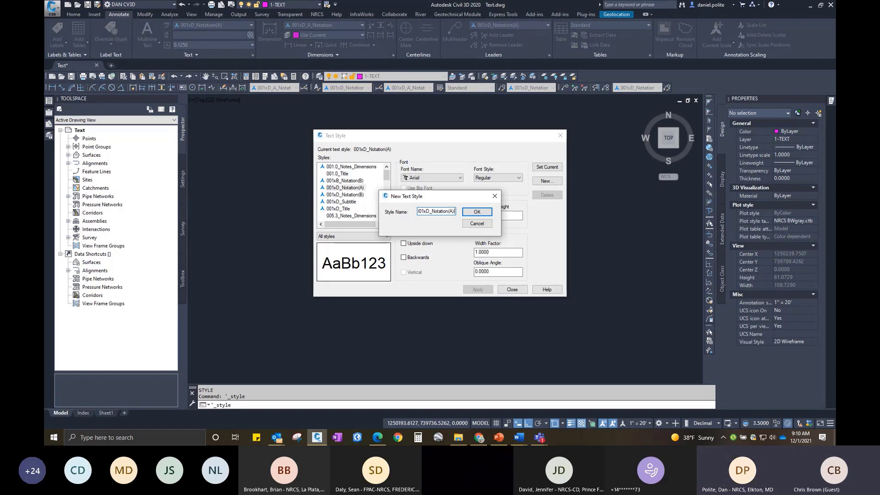
click(477, 212)
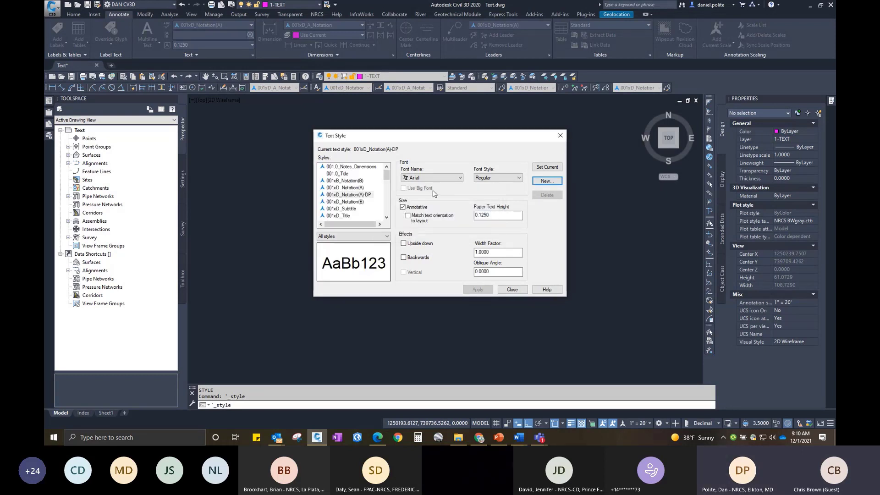
Give the 001xD_Notation(A)-DP style an oblique angle of 22 and the Bold font style, applying the changes and closing the style settings.
click(355, 188)
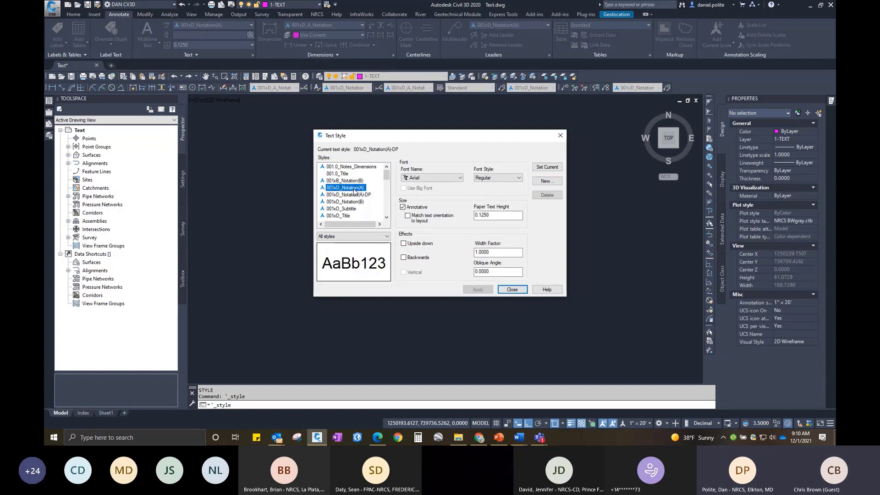
click(356, 195)
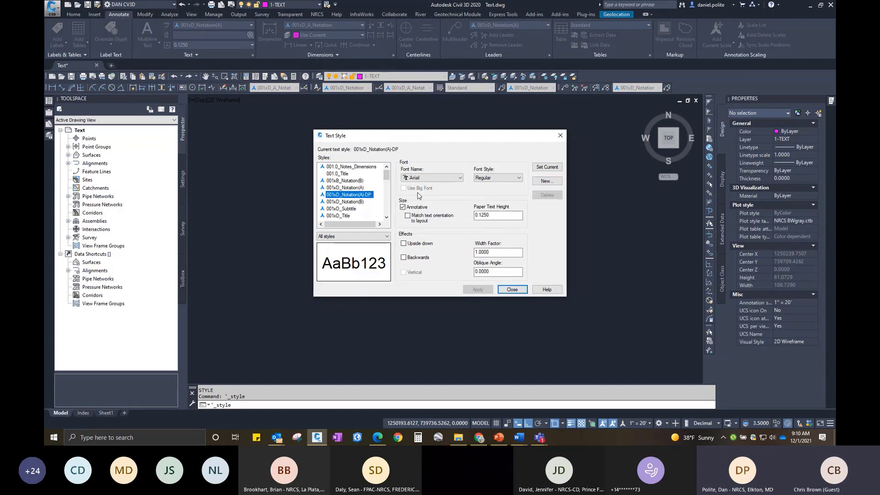
double_click(497, 271)
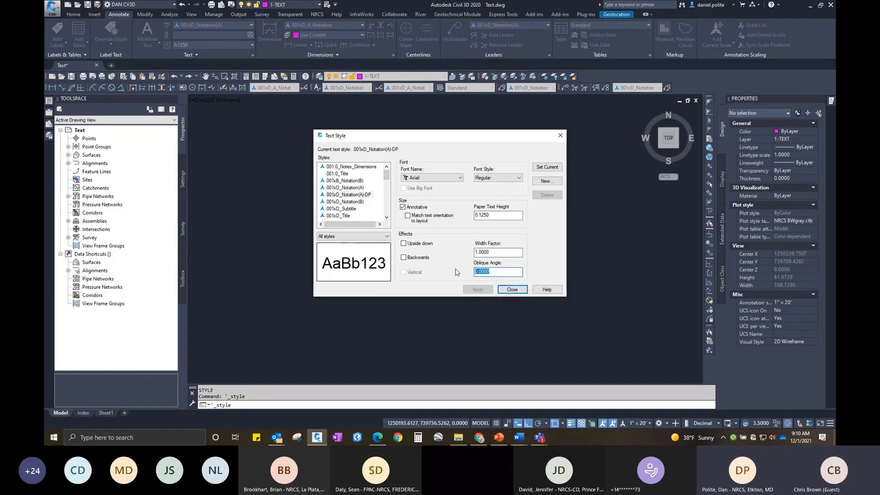
text(22)
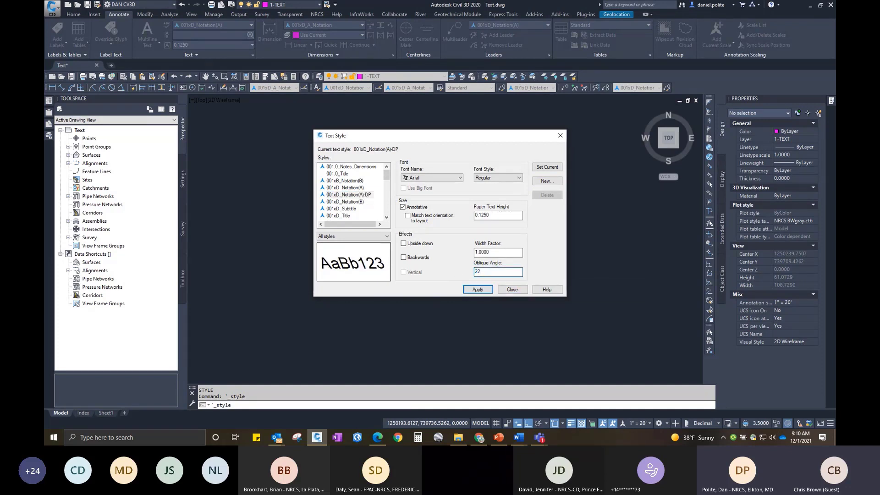
key(BackSpace)
text(-22)
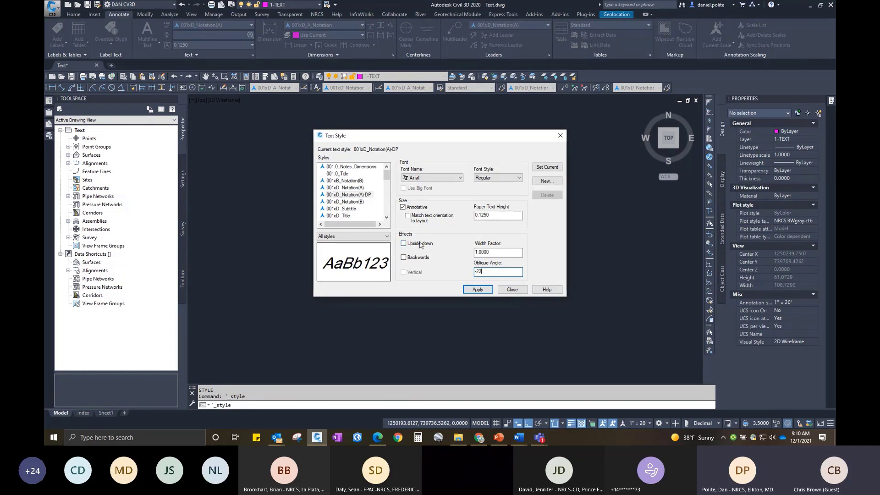
click(497, 178)
click(489, 186)
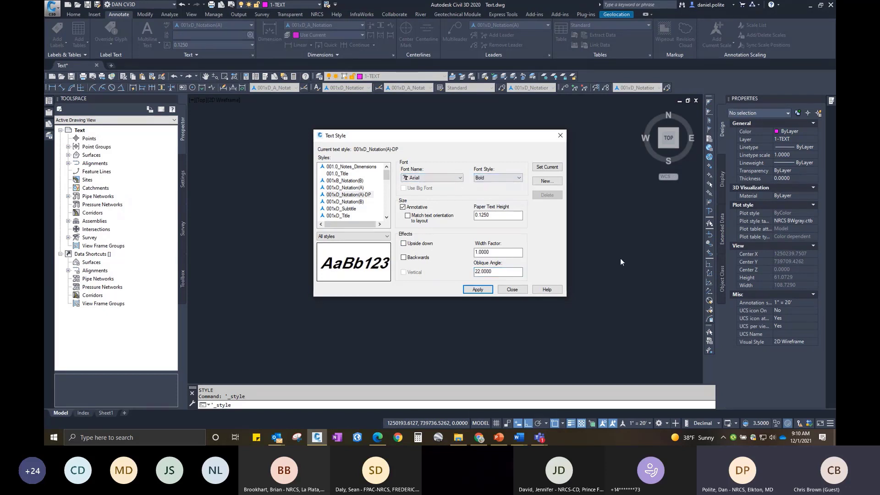
click(477, 291)
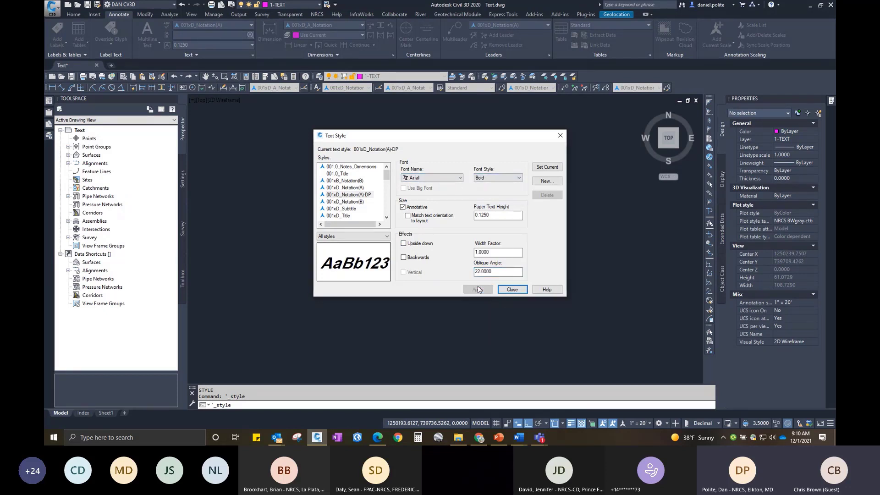
click(512, 289)
Place a multiline text box in the middle of the drawing area reading "This is my new text".
text(mt)
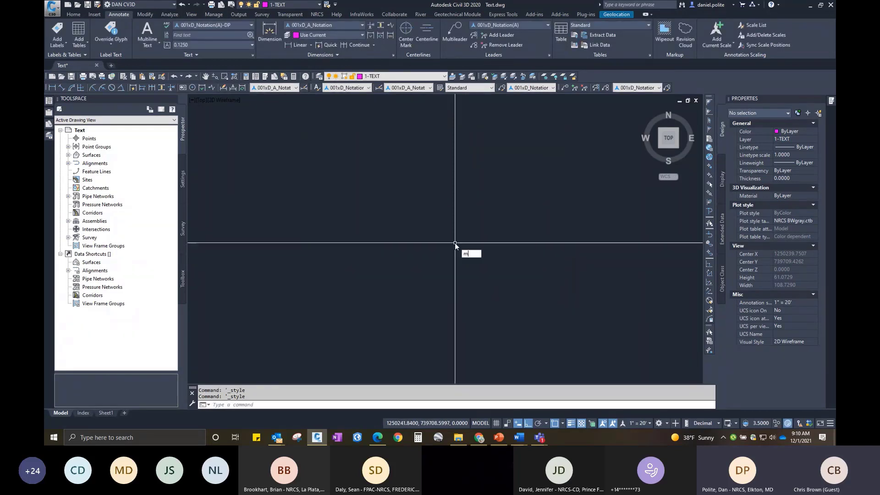
key(Return)
click(416, 191)
click(512, 211)
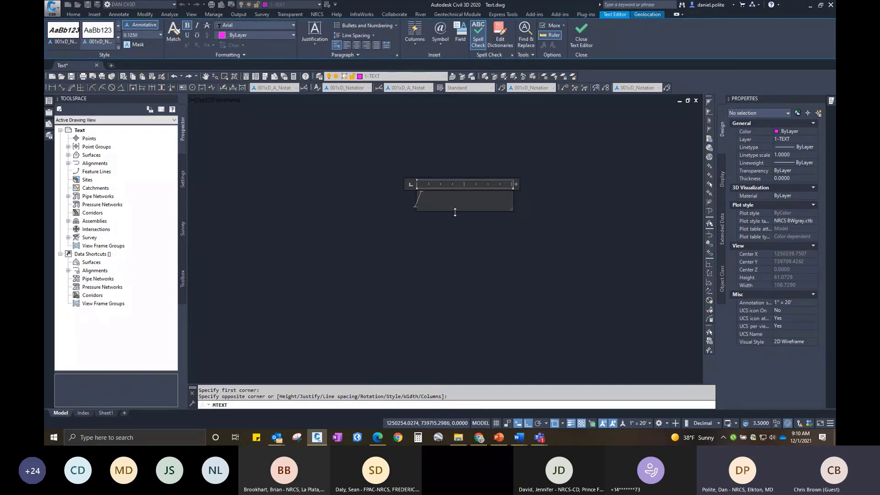
text(This is )
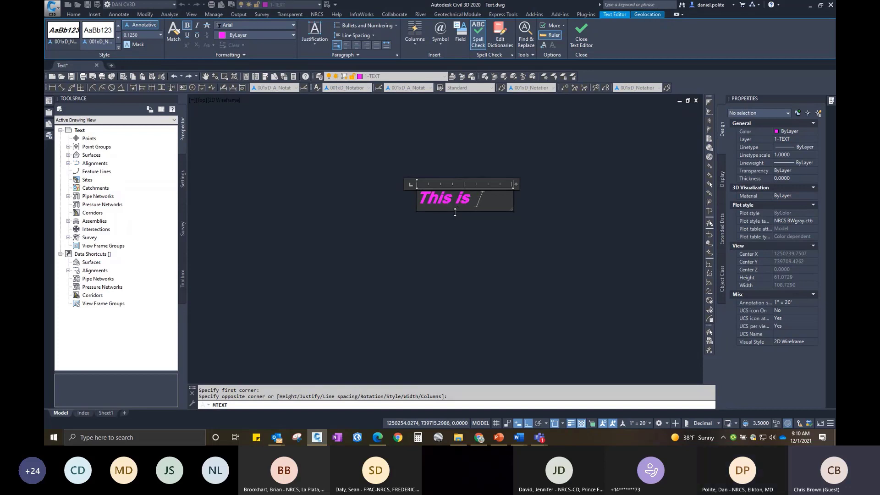
text(my new text)
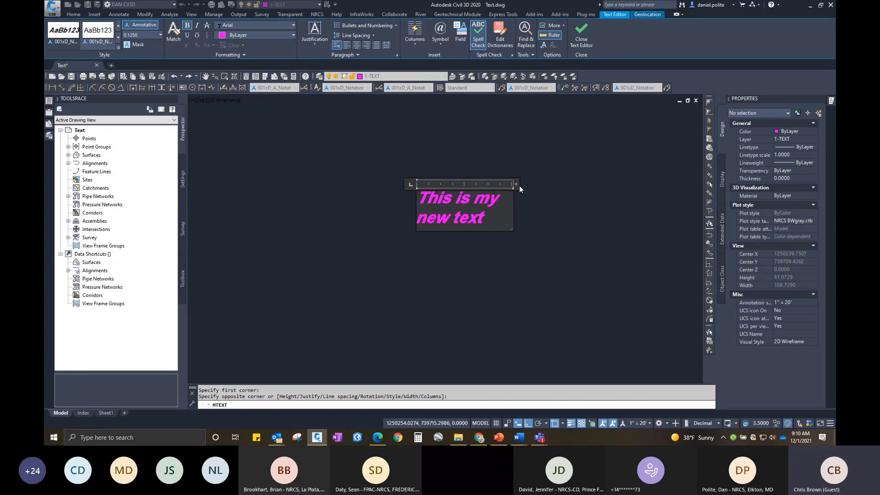
Widen the text box to fit one line, switch its whole text to the 001xD_Notation(A) style, and erase the finished text object.
drag(517, 185, 349, 202)
right_click(349, 201)
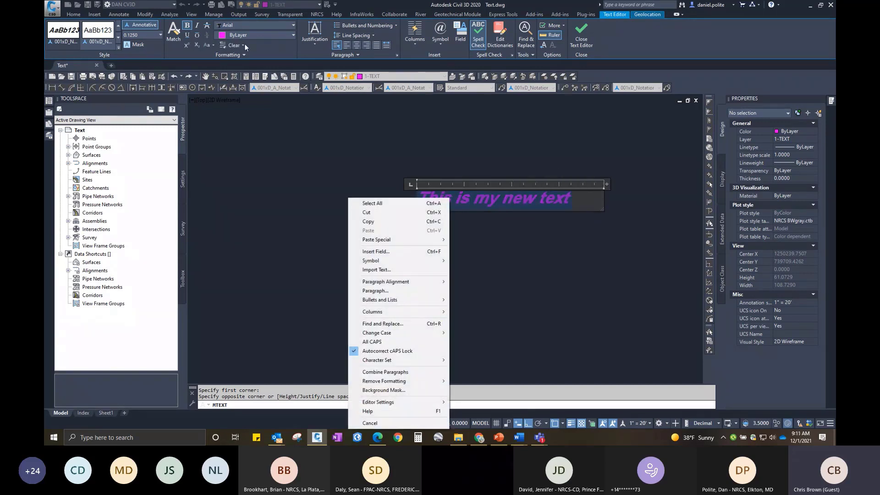
click(116, 44)
click(117, 48)
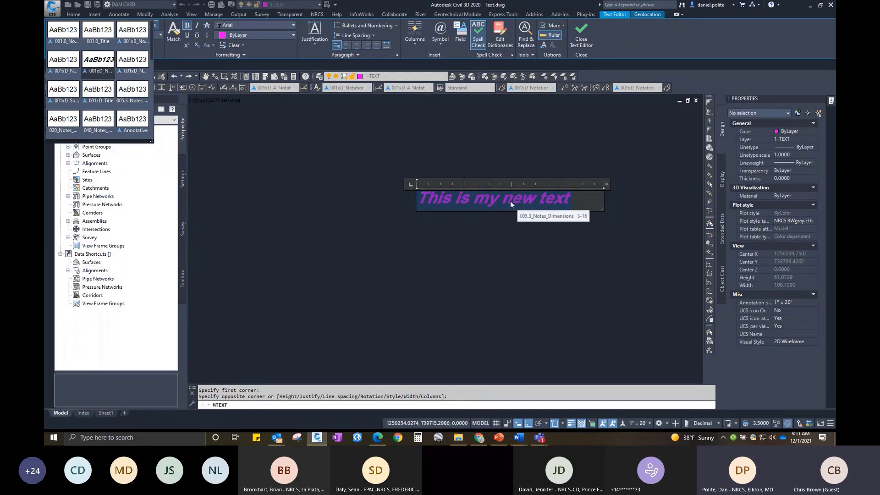
click(61, 66)
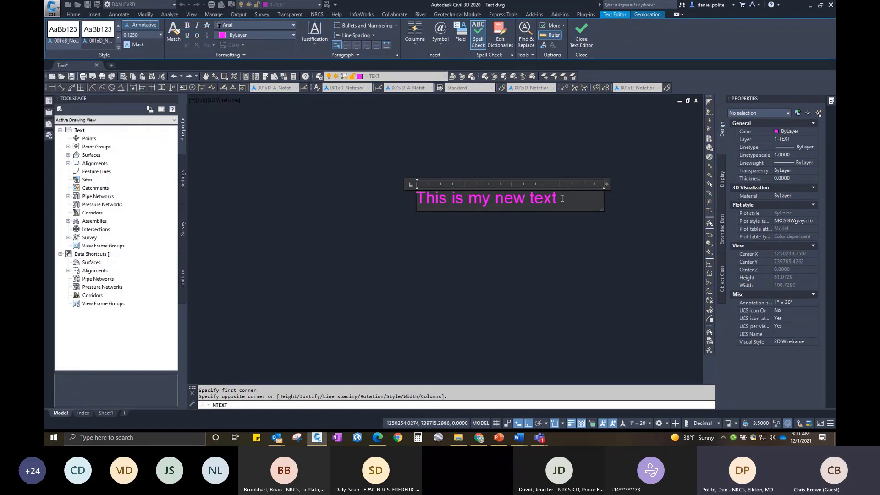
click(527, 227)
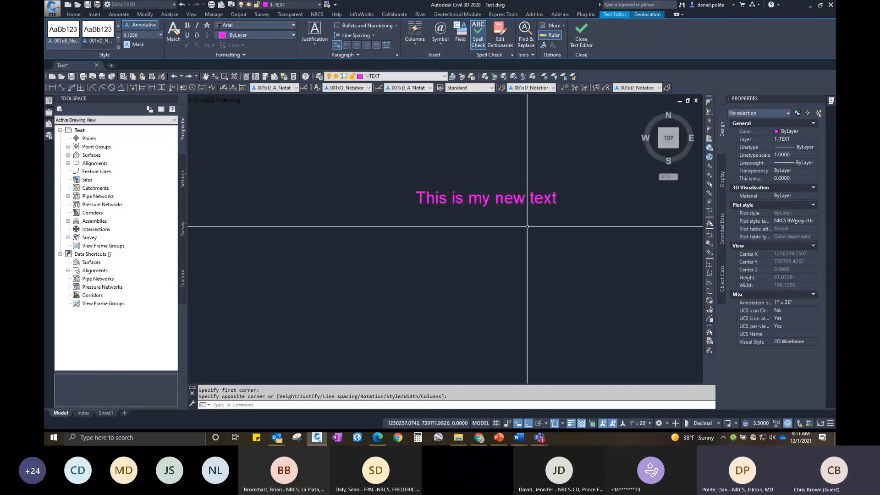
click(509, 198)
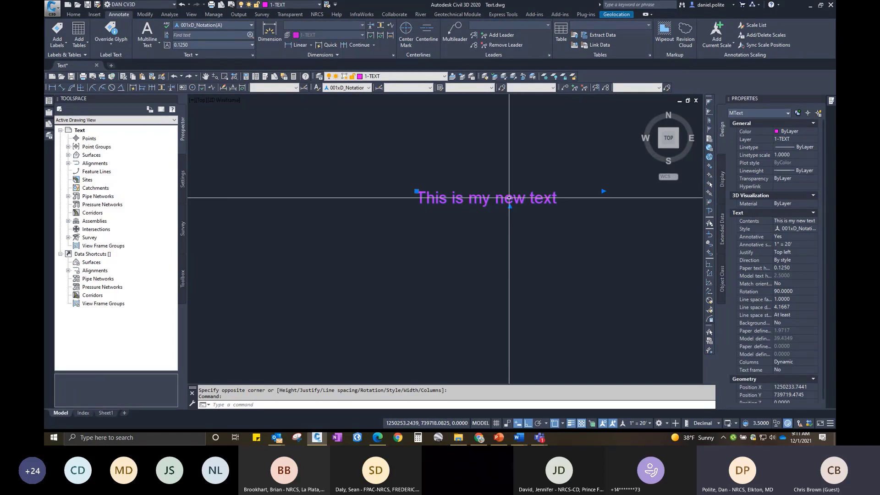
key(Delete)
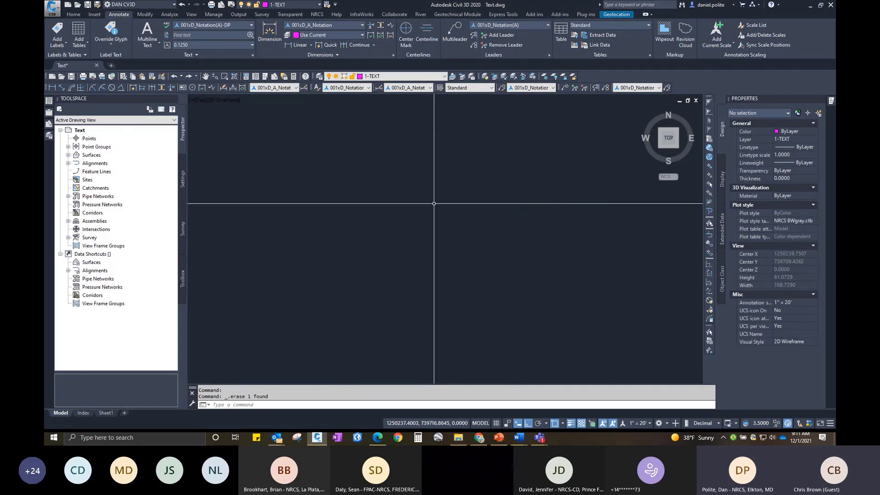
Examine the font, height and annotative settings of the existing text styles one after another using the ST command.
text(st)
key(Return)
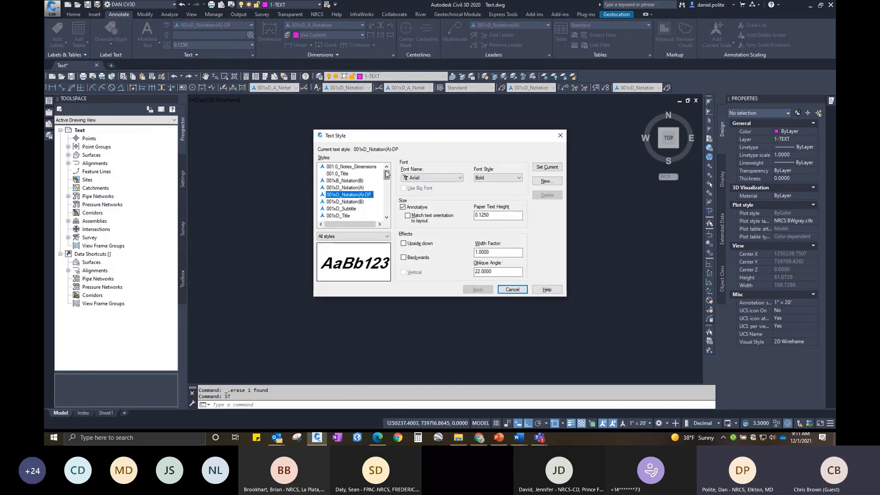
drag(387, 175, 389, 202)
click(344, 181)
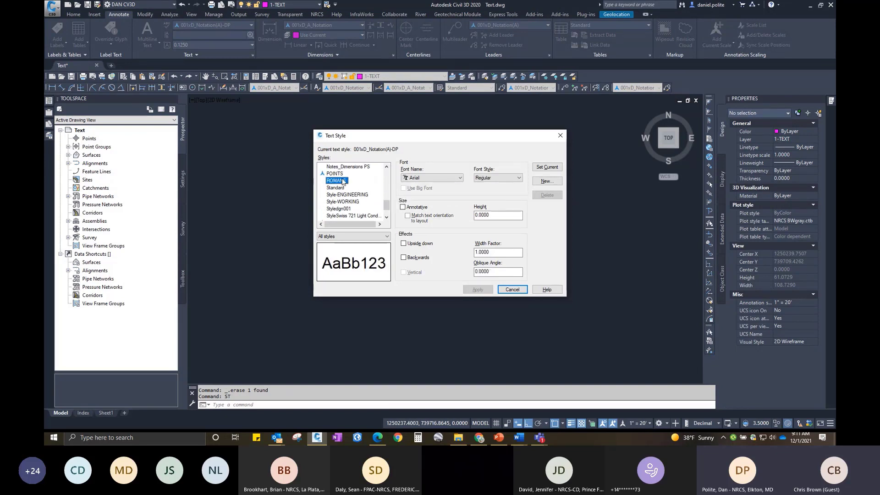
scroll(344, 180, up, 10)
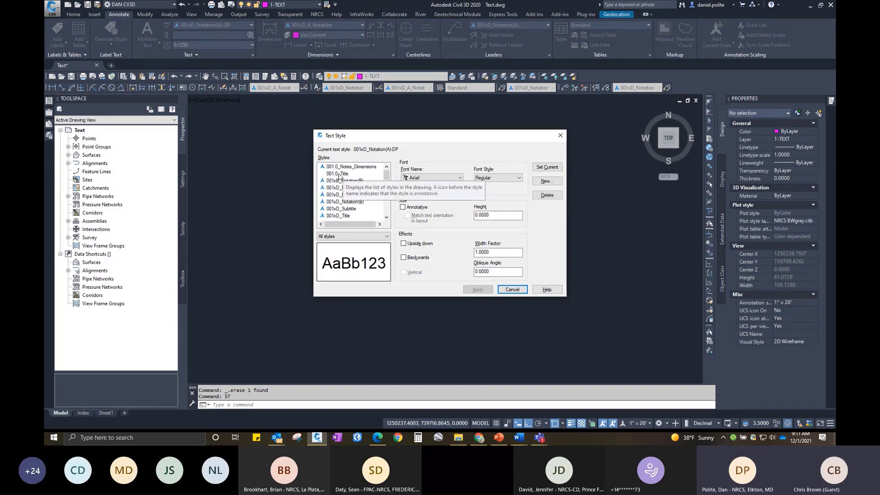
click(339, 174)
click(339, 181)
click(338, 196)
click(338, 209)
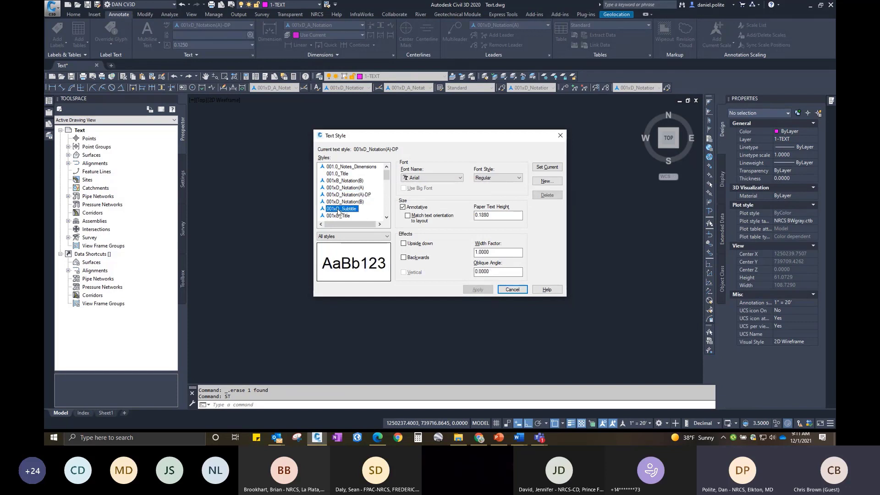
scroll(338, 209, down, 1)
click(338, 195)
click(339, 202)
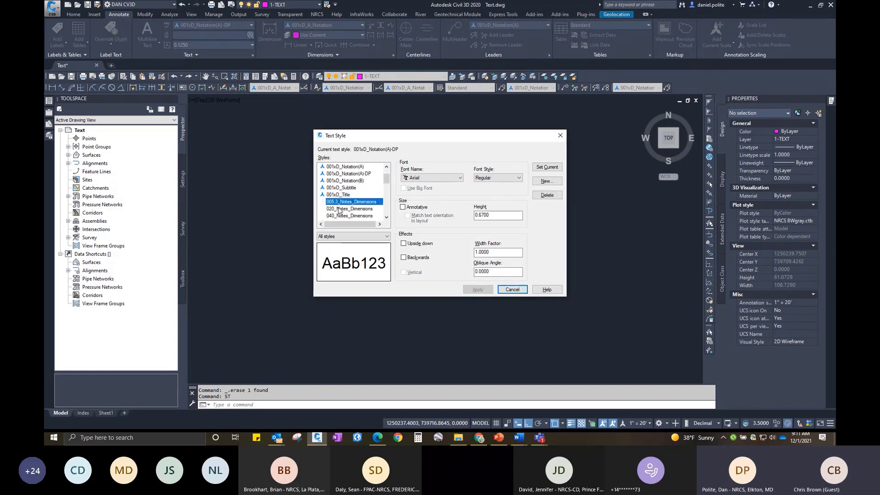
click(339, 216)
scroll(339, 217, down, 2)
click(334, 189)
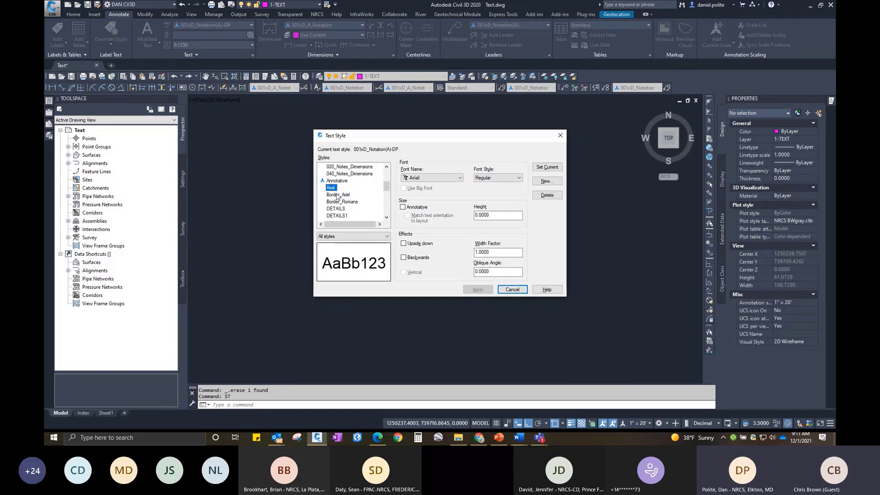
click(336, 195)
click(338, 203)
click(339, 216)
scroll(340, 218, down, 1)
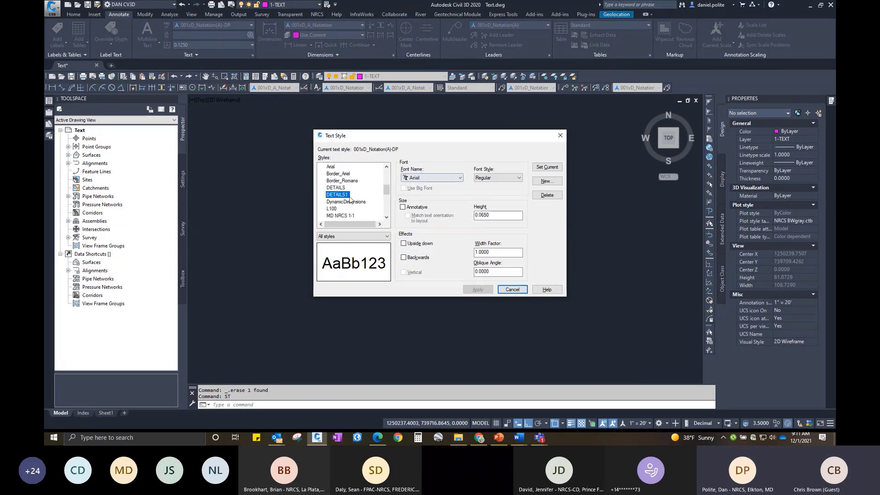
click(340, 208)
scroll(341, 210, down, 2)
Preview the simplex.shx font on the Notation text style and set its font back to Arial.
click(333, 195)
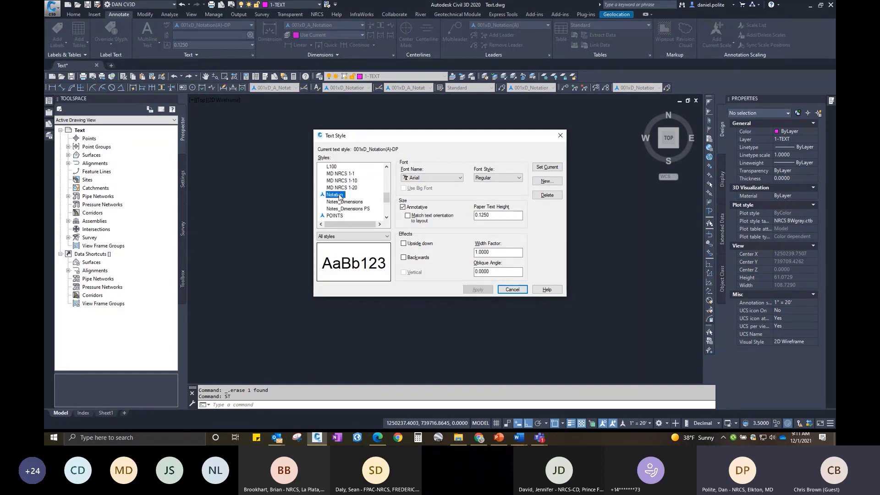
click(460, 179)
key(s)
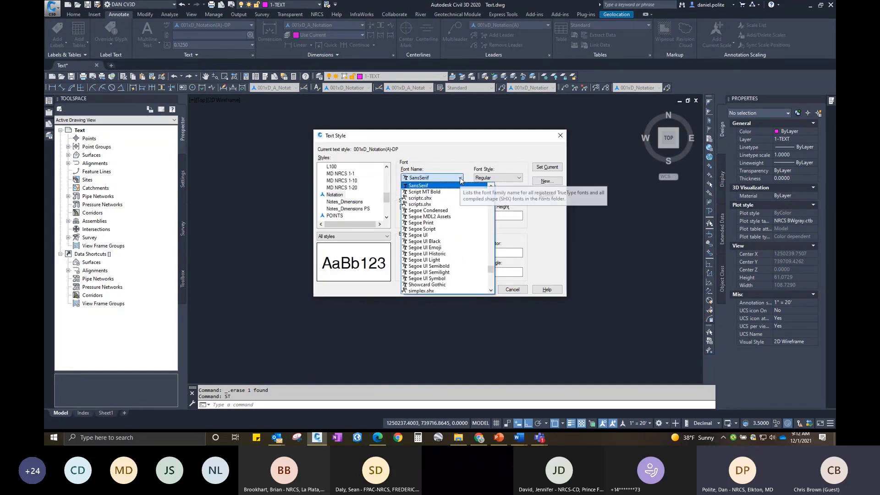
scroll(440, 220, down, 2)
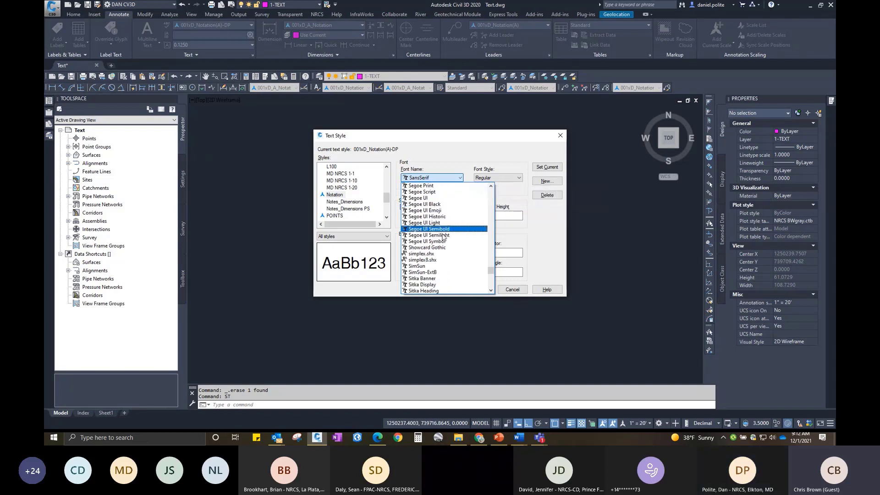
click(438, 255)
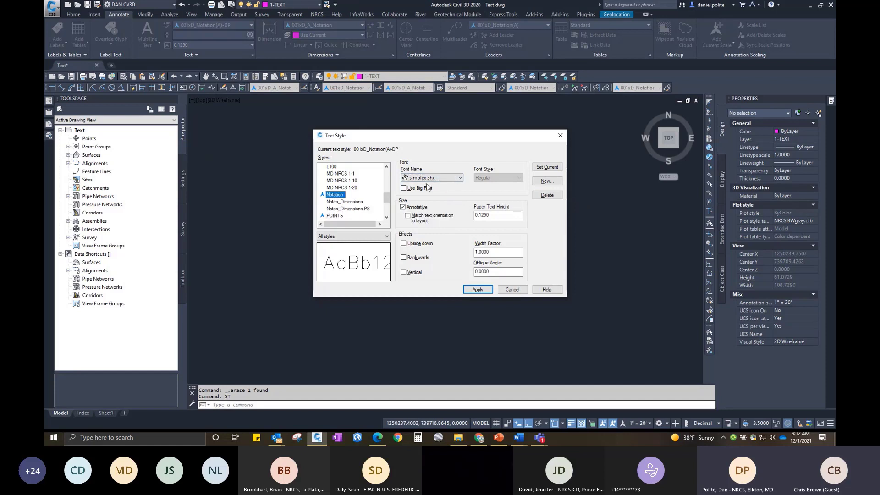
click(460, 178)
key(a)
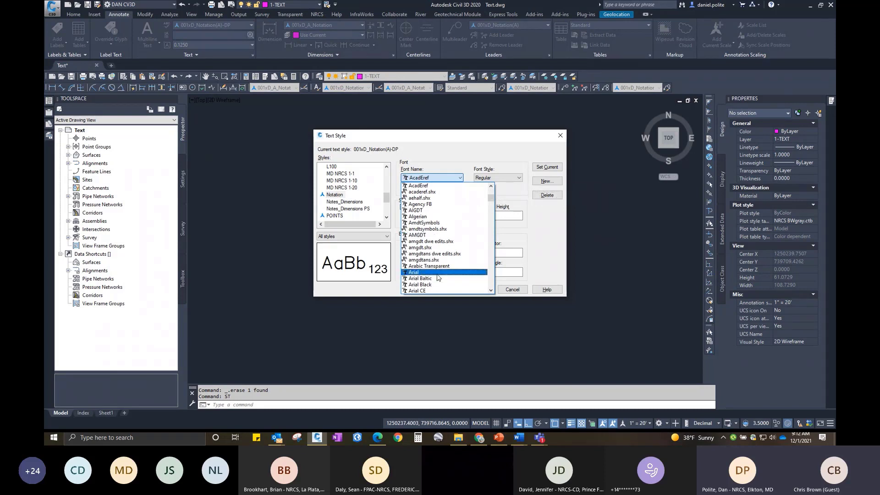
click(414, 273)
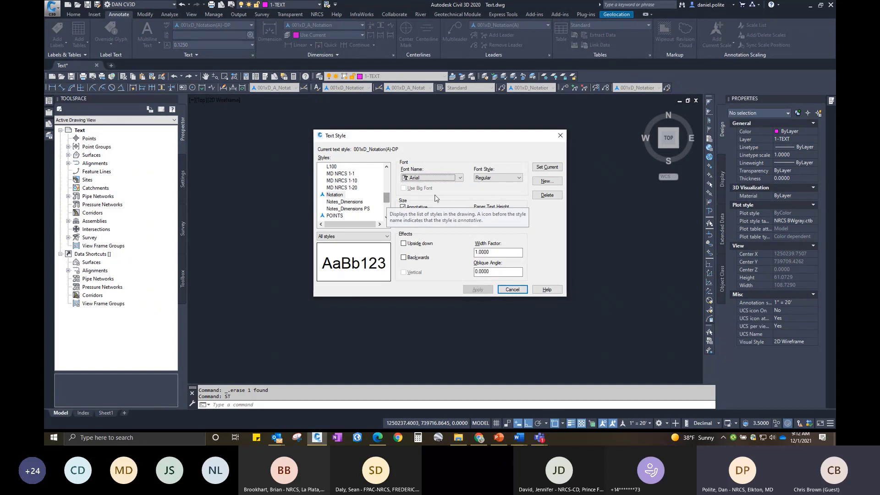
View the font style options of the Notation style and the settings of the POINTS style, and dismiss the text style settings.
click(520, 178)
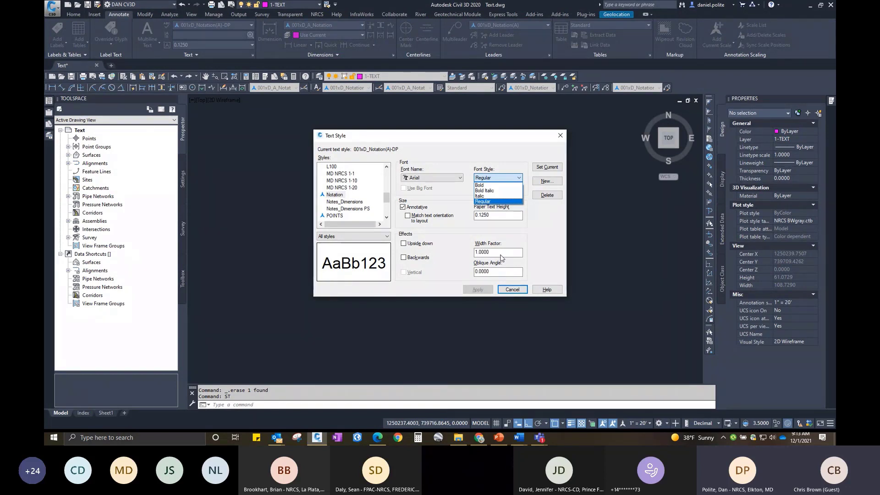
click(386, 200)
click(334, 215)
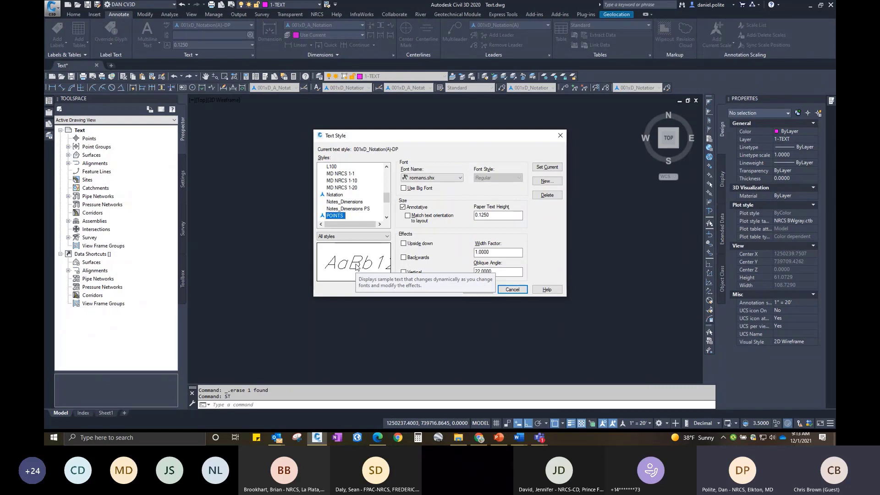
key(Escape)
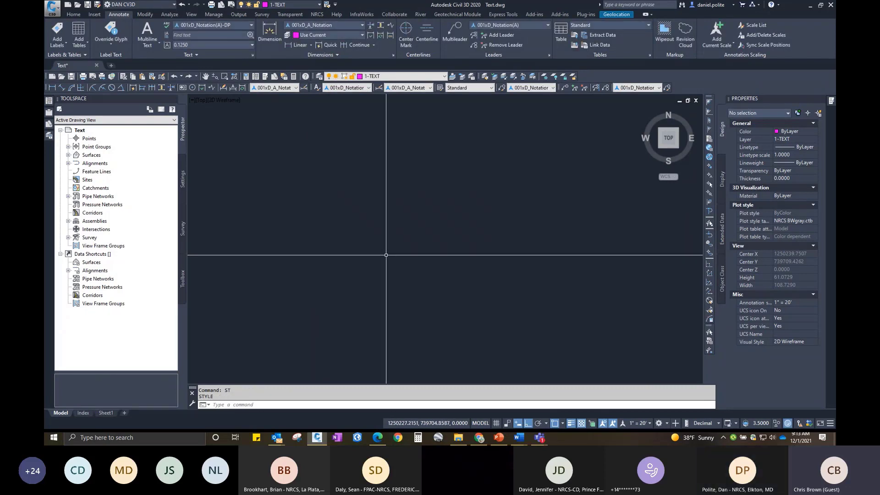
Examine the font and height settings of the 001xB_Notation(B), 001xD_Notation(A) and 001xD_Notation(B) text styles, and dismiss the style settings.
click(252, 54)
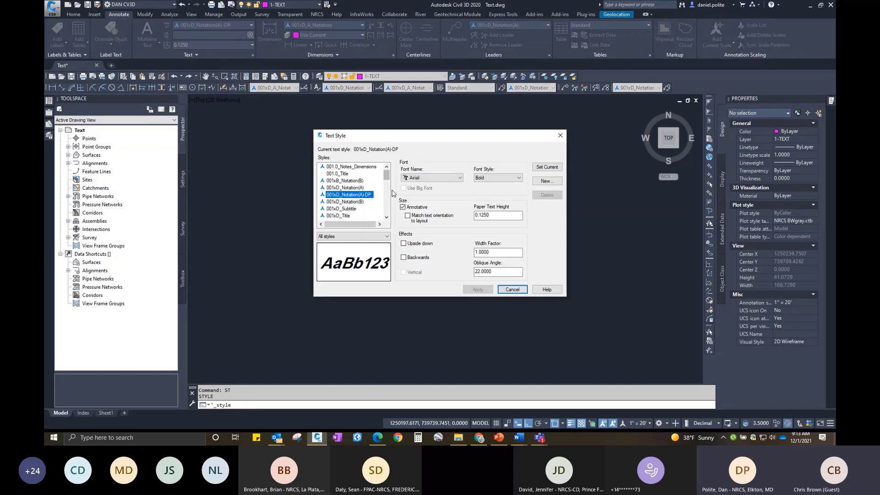
click(359, 182)
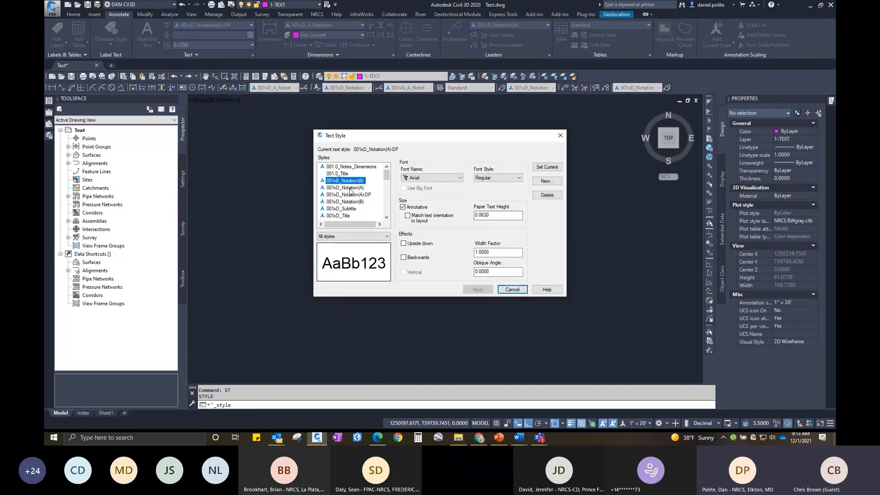
click(350, 188)
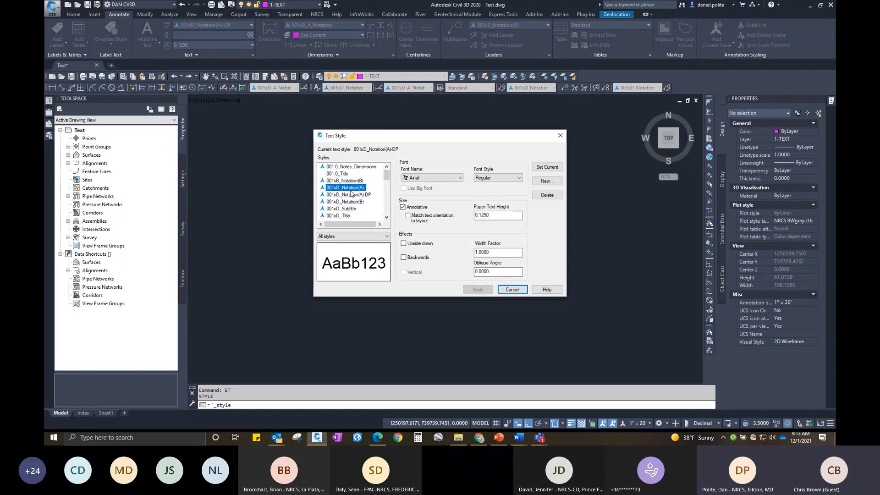
click(352, 202)
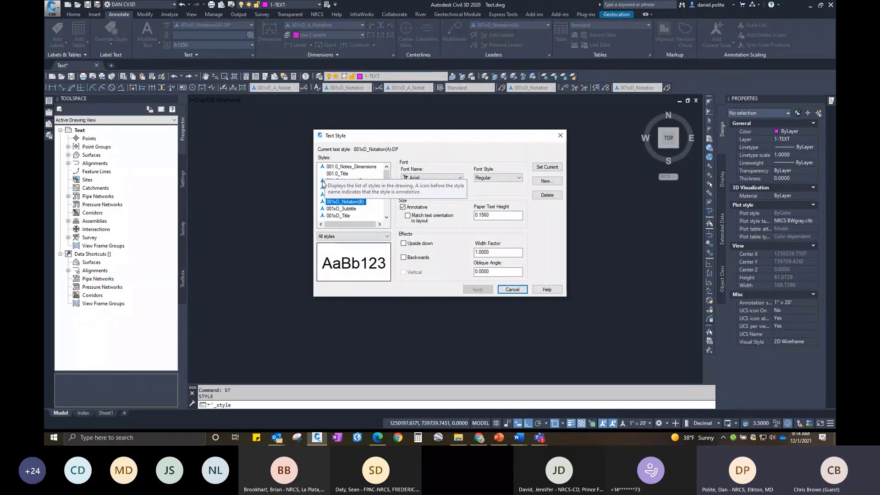
click(347, 202)
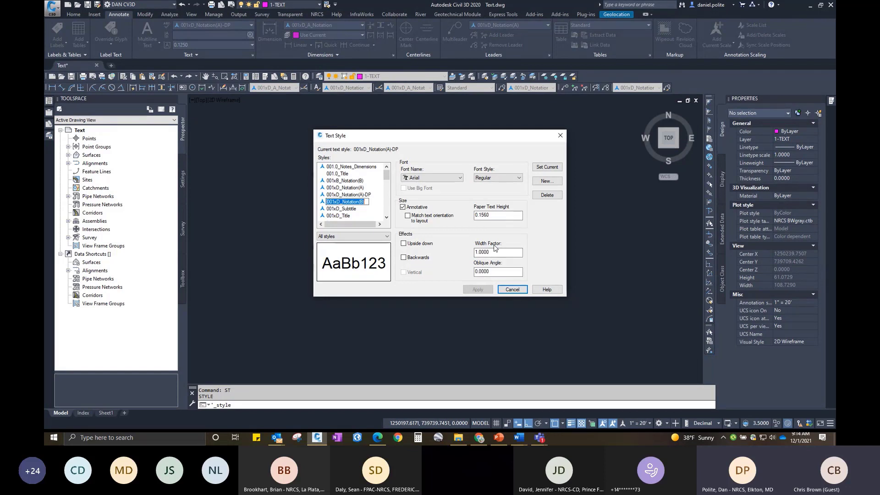
click(512, 289)
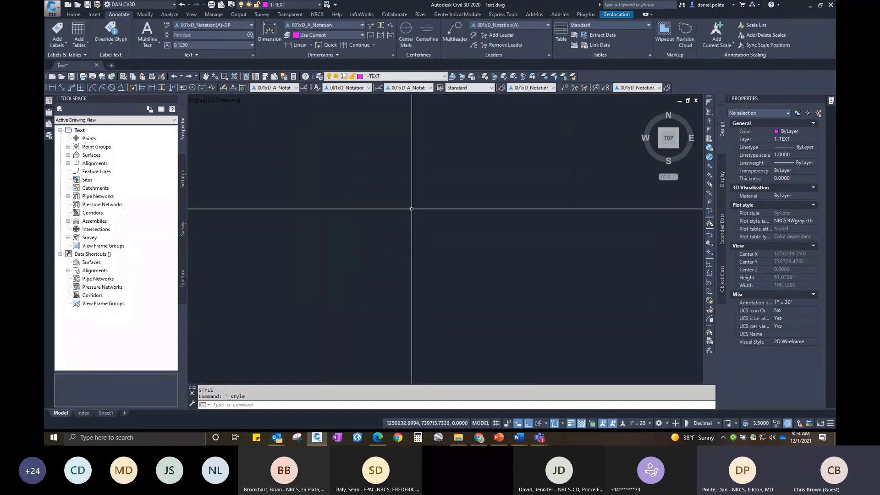
Start a single-line text object near the middle of the drawing reading "This is single line" at the default rotation angle.
text(mt)
key(Return)
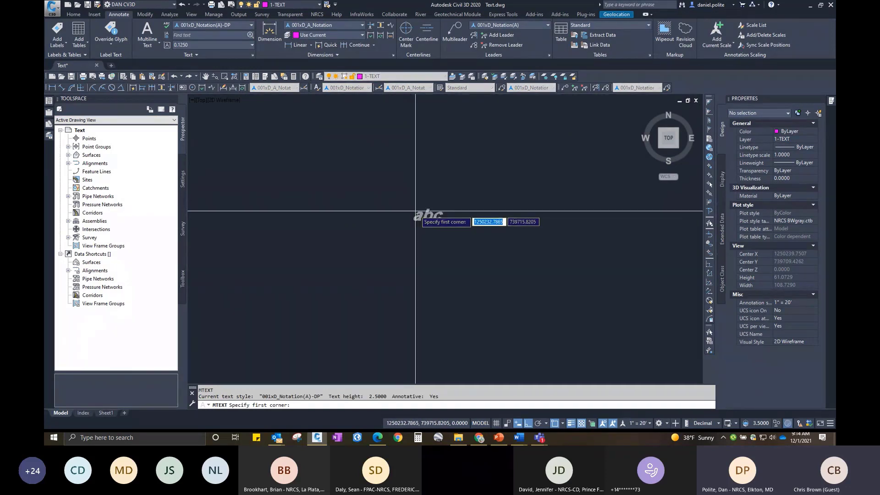
click(156, 42)
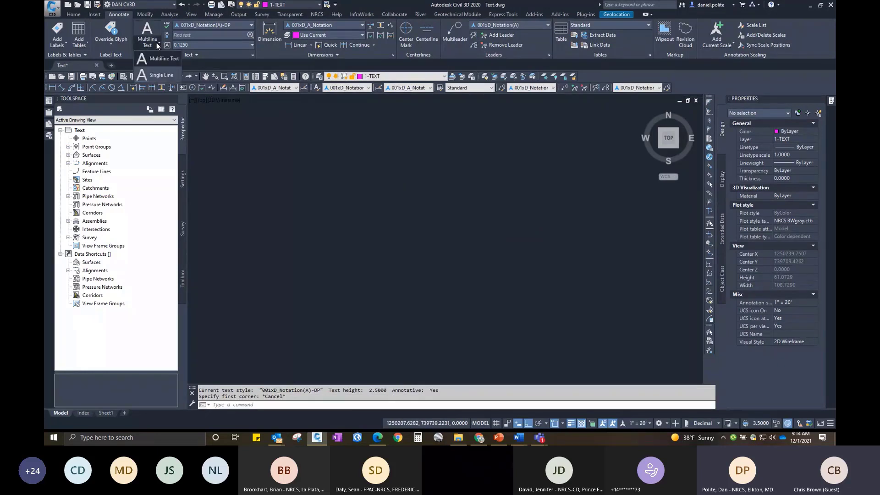
click(159, 77)
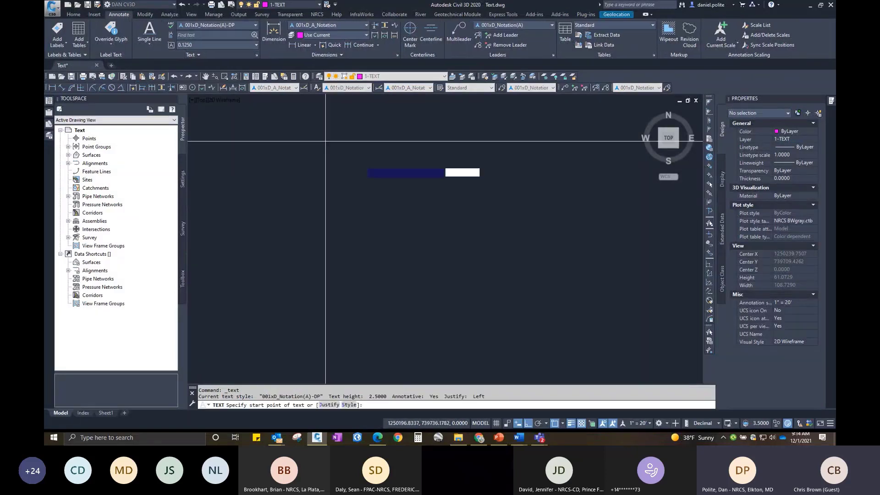
click(424, 220)
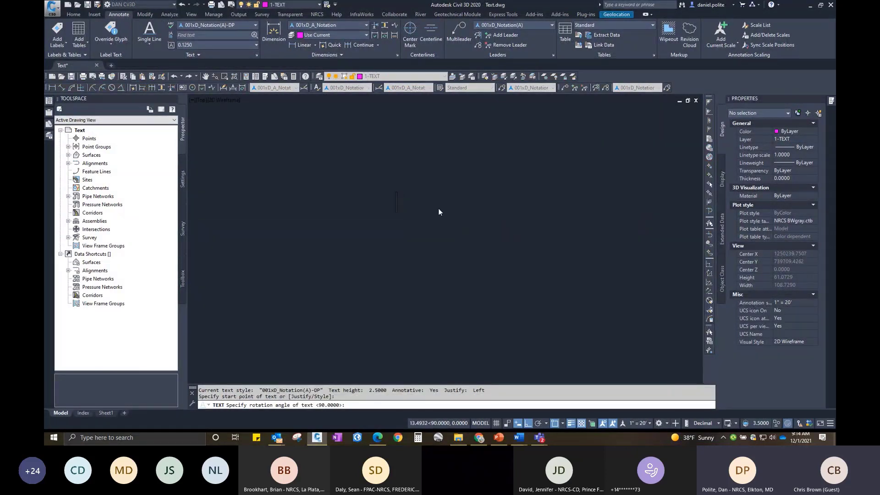
click(439, 208)
text(Thi)
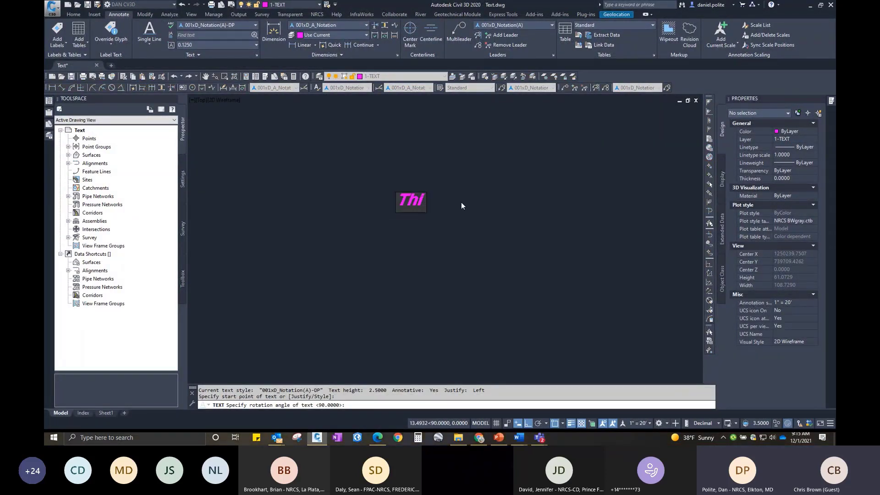
text(s is sing)
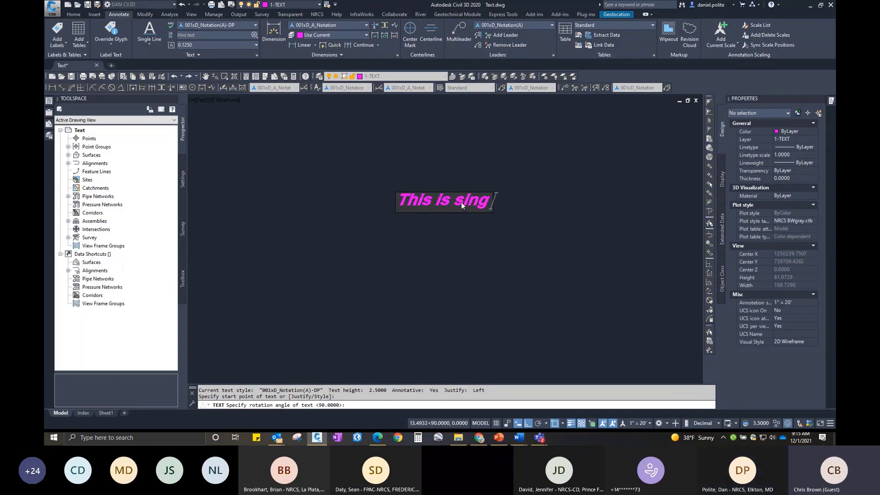
text(le llne)
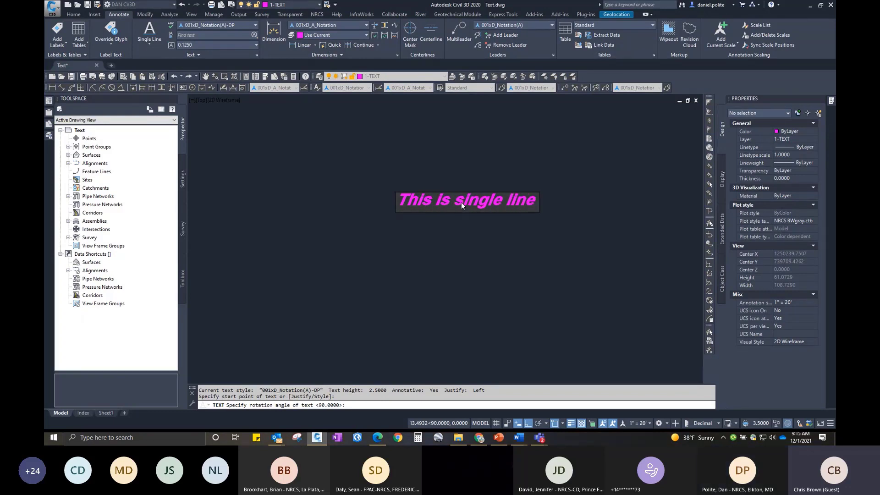
Add a second line reading "This is single line" directly below the first and finish the Text command.
key(Return)
text(This is si)
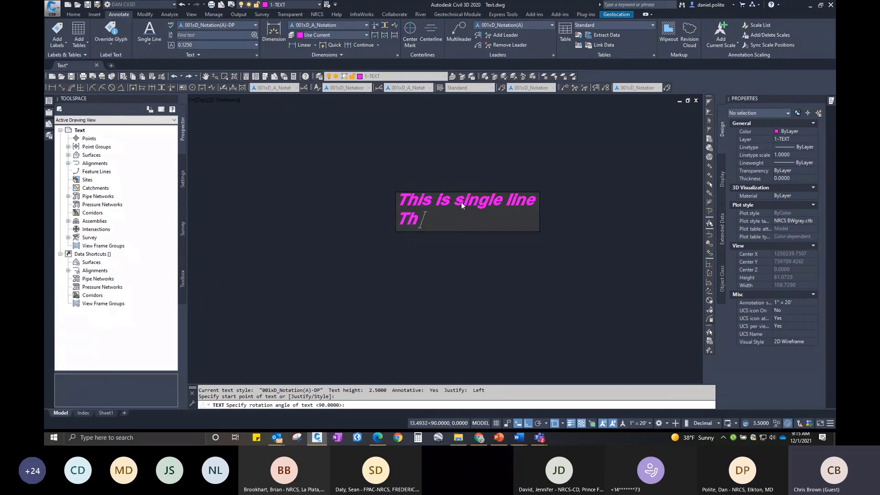
text(ngle line)
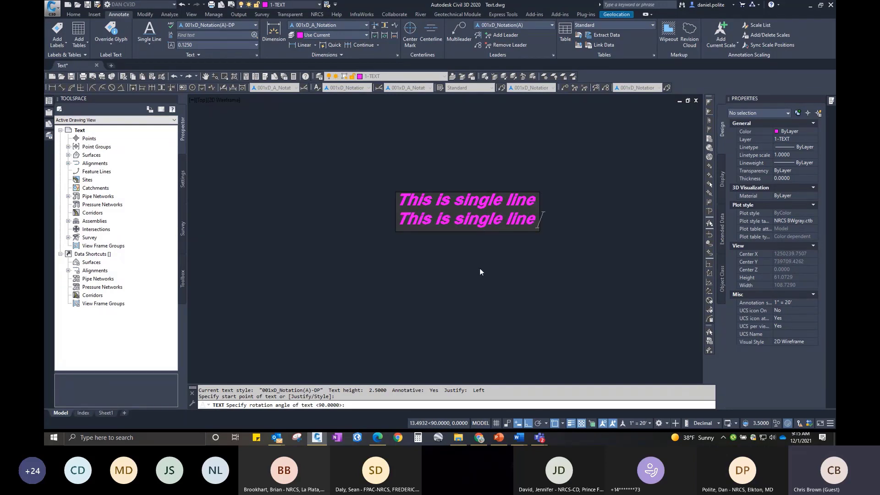
key(Return)
key(Return)
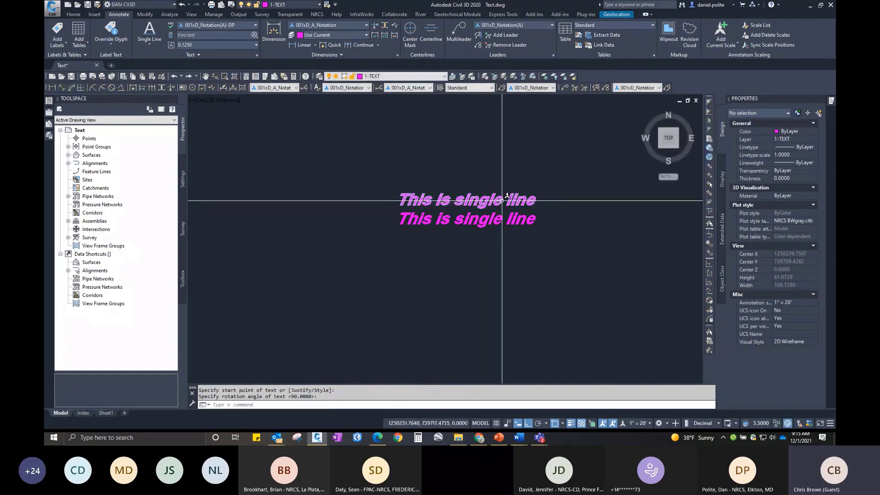
Select the upper and lower text lines as separate objects and clear the selection.
click(496, 199)
click(492, 218)
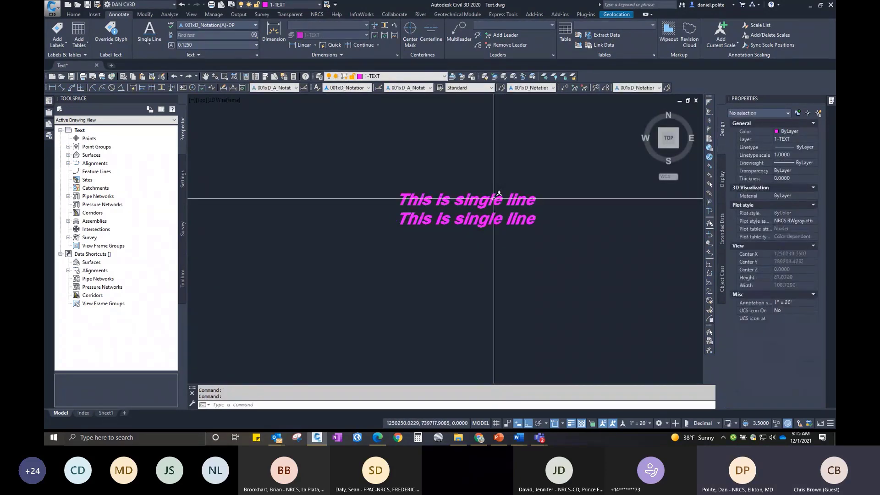
key(Escape)
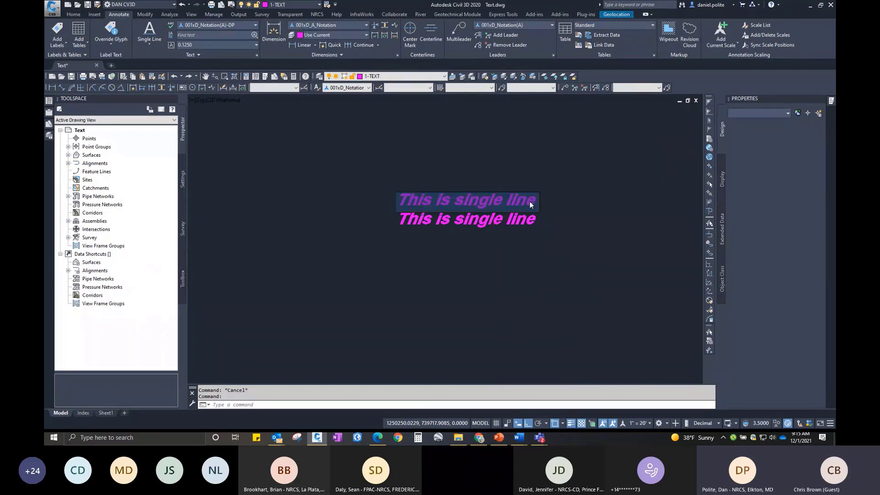
Open the two single-line texts in turn for in-place editing, try to reach their text style, and leave text editing.
double_click(530, 202)
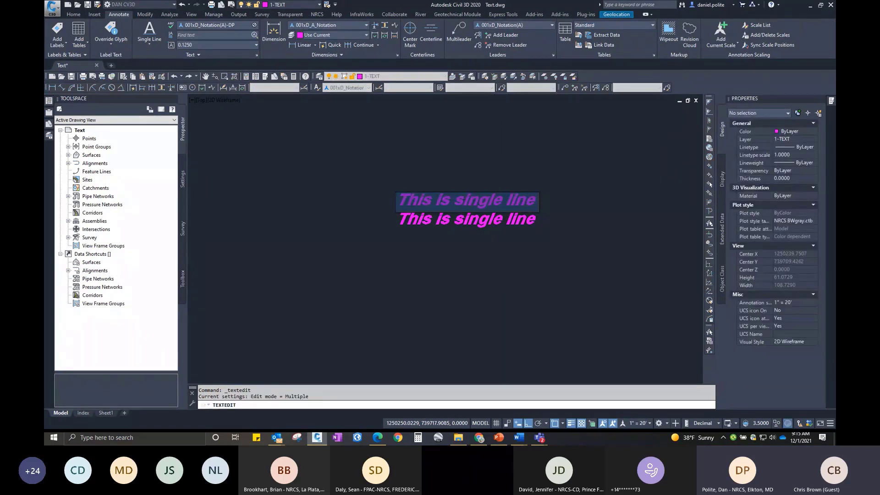
key(Return)
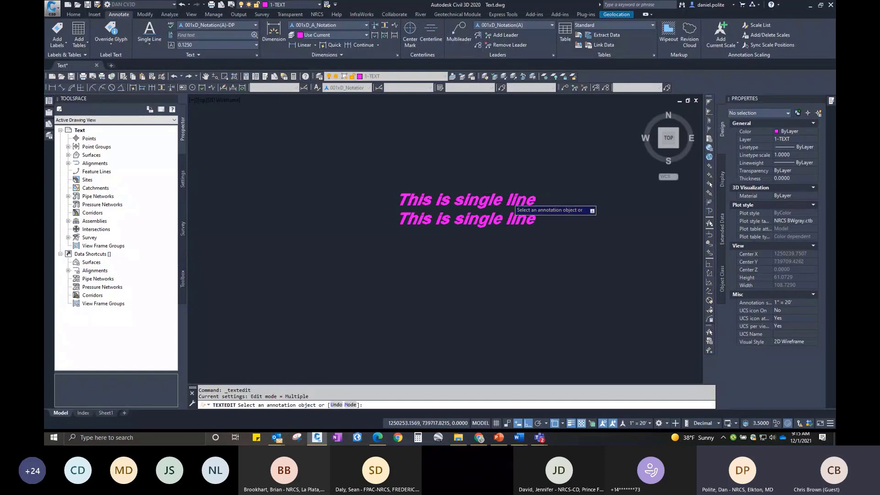
click(516, 199)
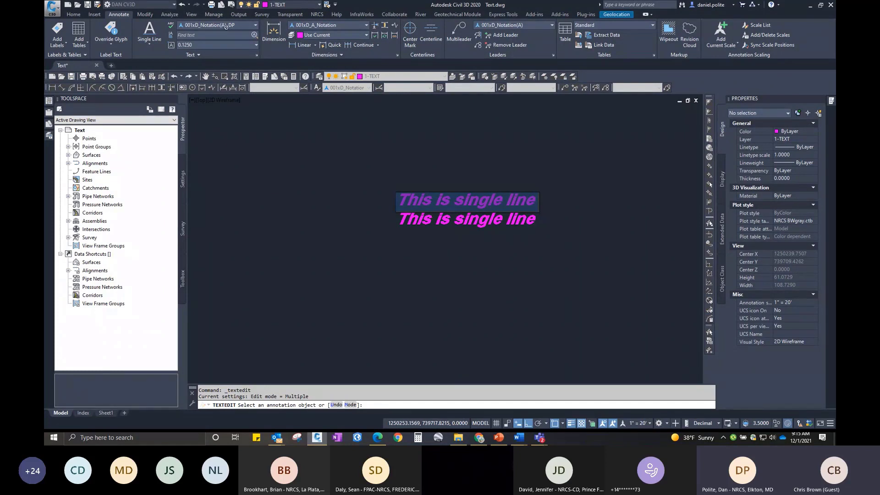
click(536, 217)
click(531, 217)
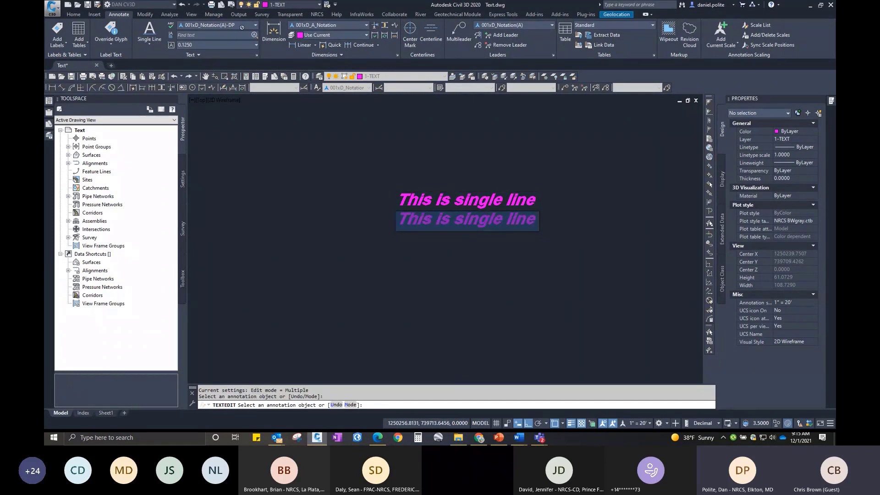
click(518, 199)
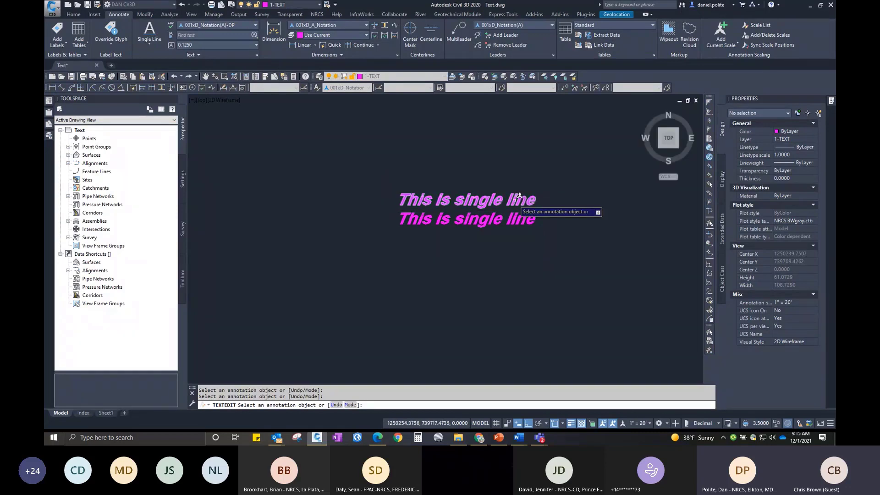
key(Escape)
Change the upper text line's style to 001xD_Notation(B) in its object properties.
click(516, 198)
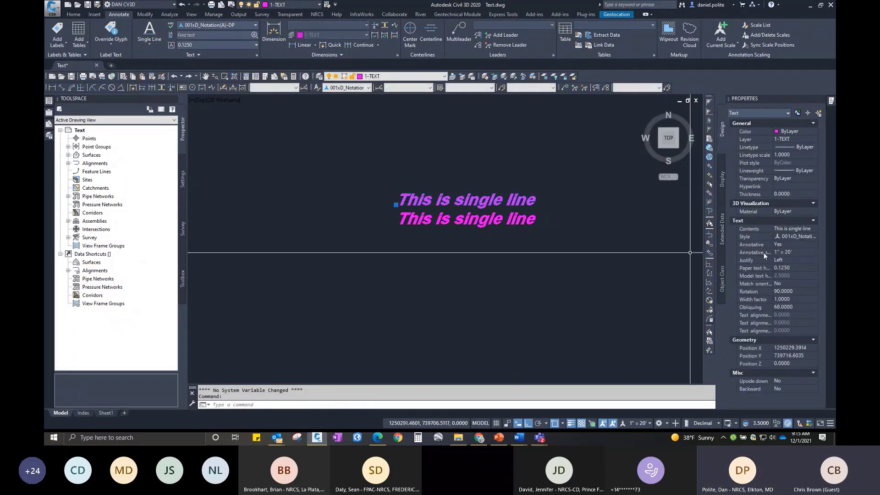
click(795, 235)
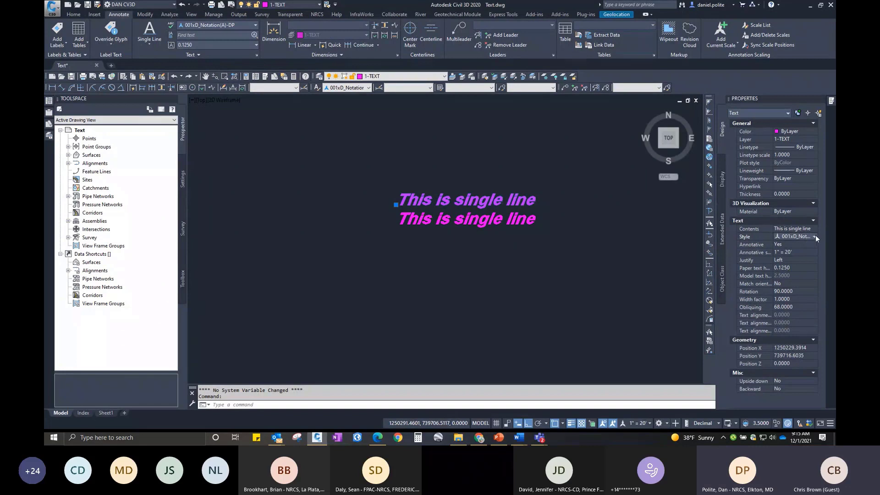
click(815, 236)
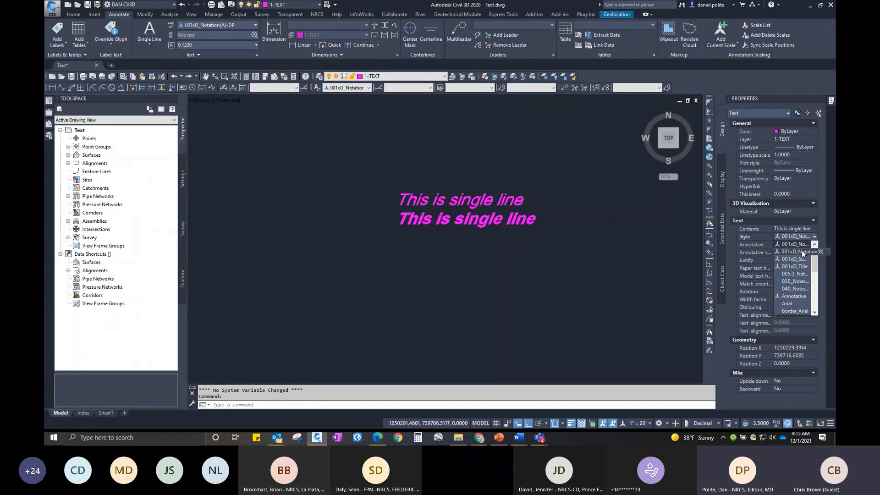
click(801, 252)
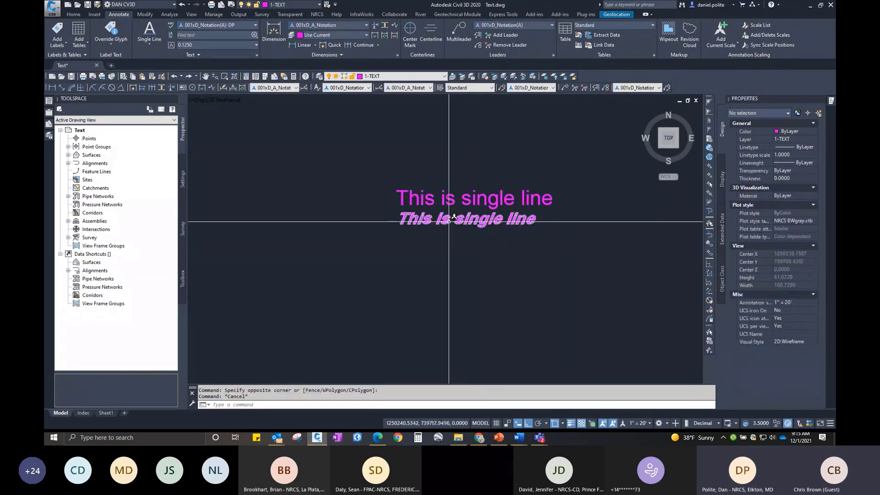
Open the lower text line for in-place editing, highlight its whole content, and exit to review its object properties.
double_click(538, 219)
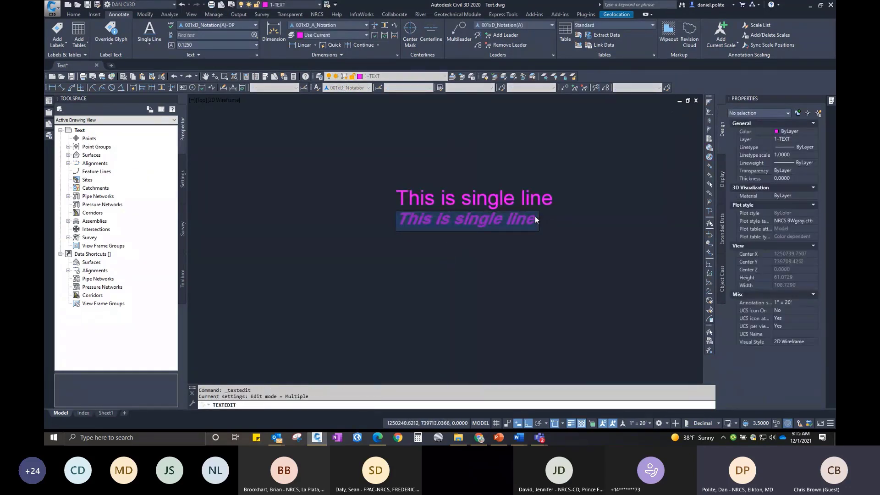
drag(536, 219, 330, 211)
click(496, 222)
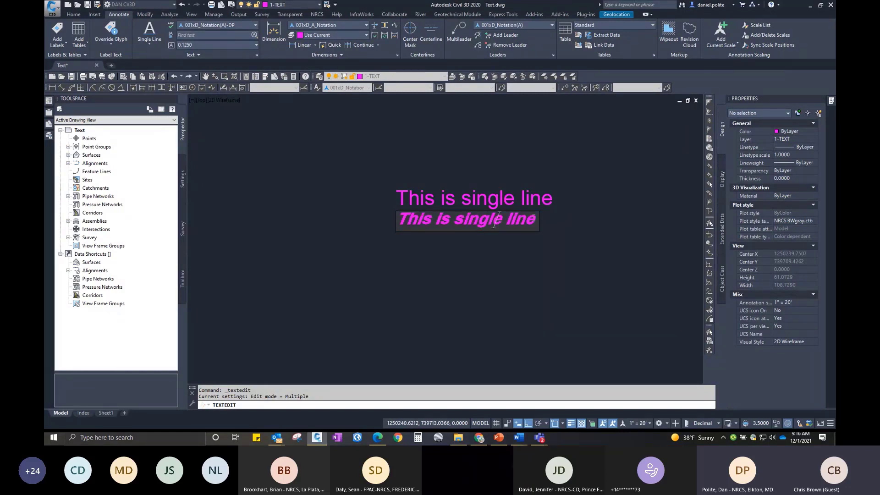
drag(538, 222, 398, 222)
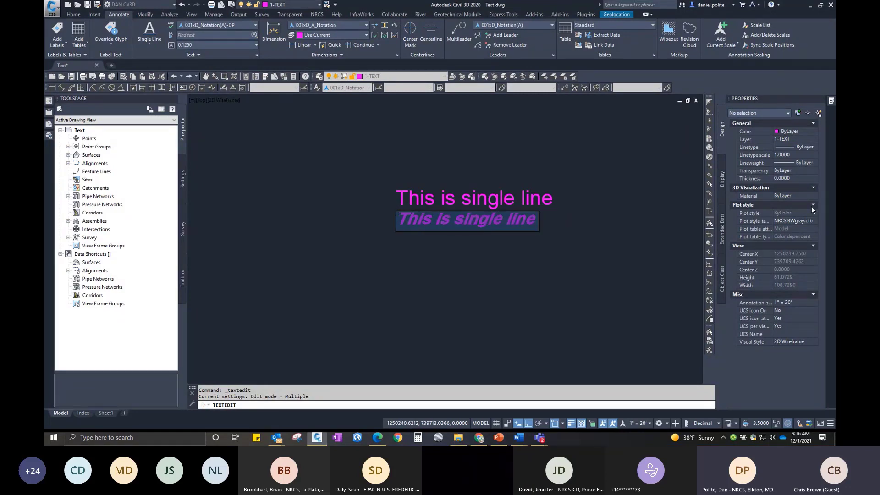
click(655, 224)
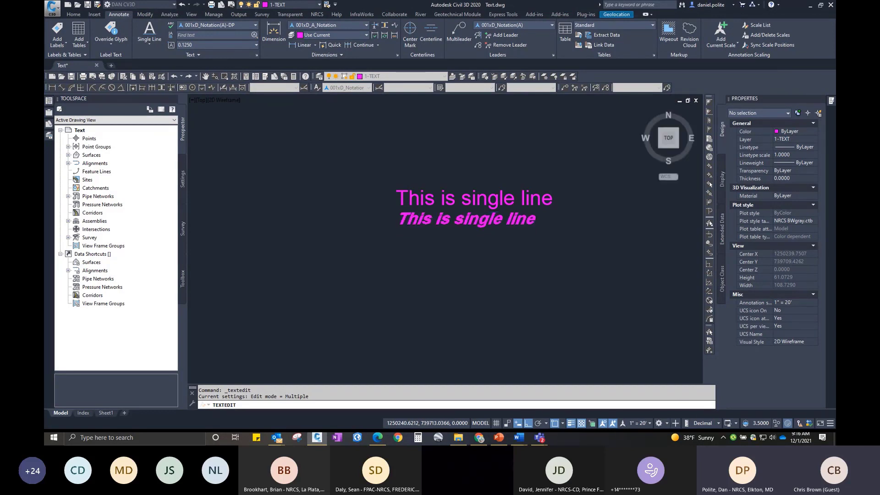
key(Escape)
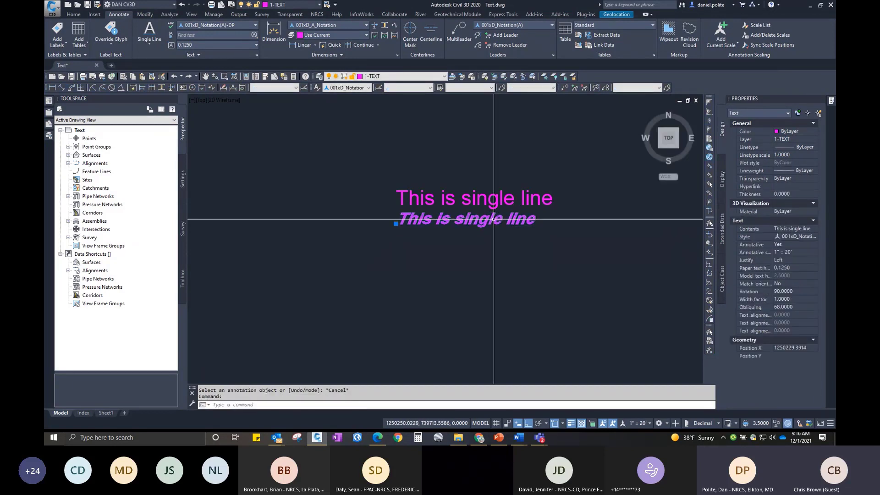
key(Escape)
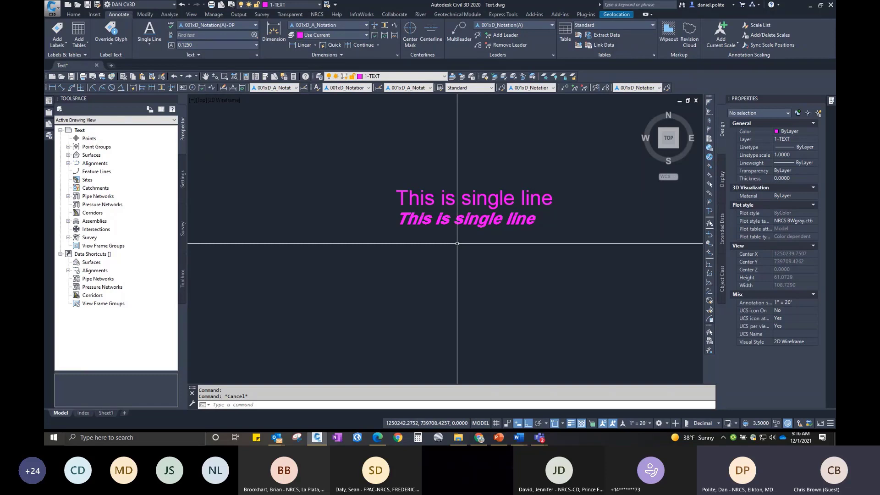
View the drawing's layer list and close it with the 1-TEXT layer kept current.
click(319, 5)
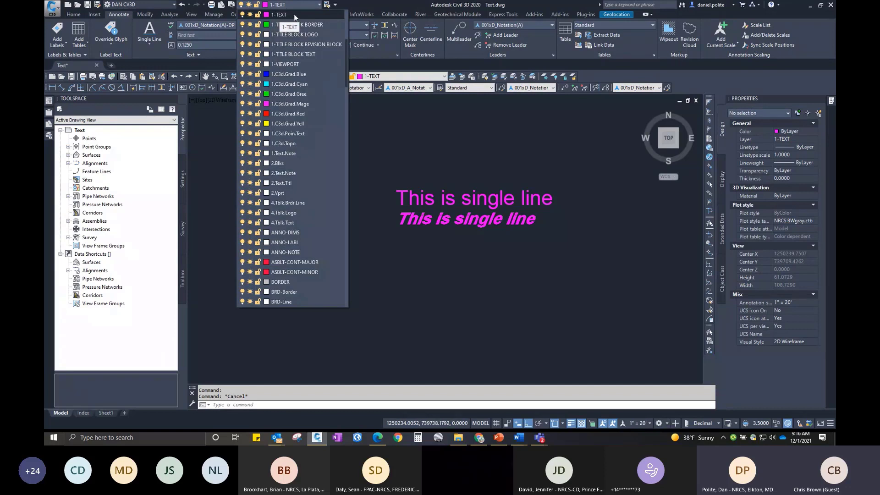
click(320, 5)
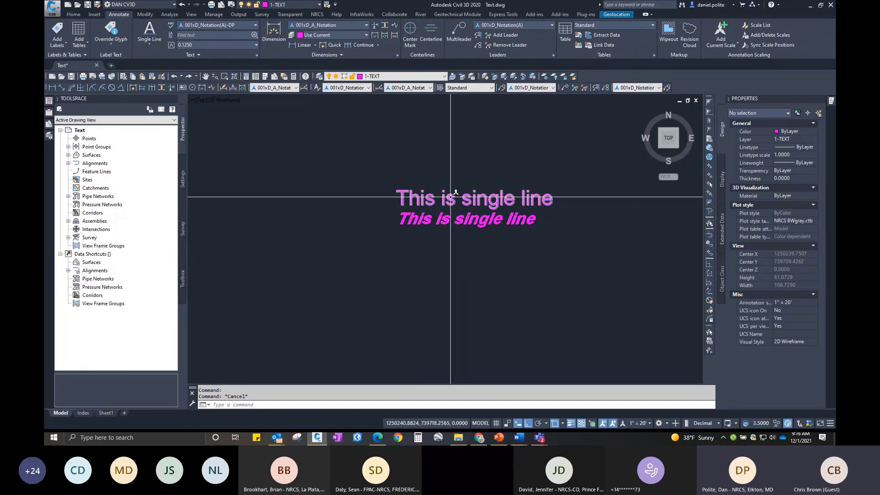
click(515, 196)
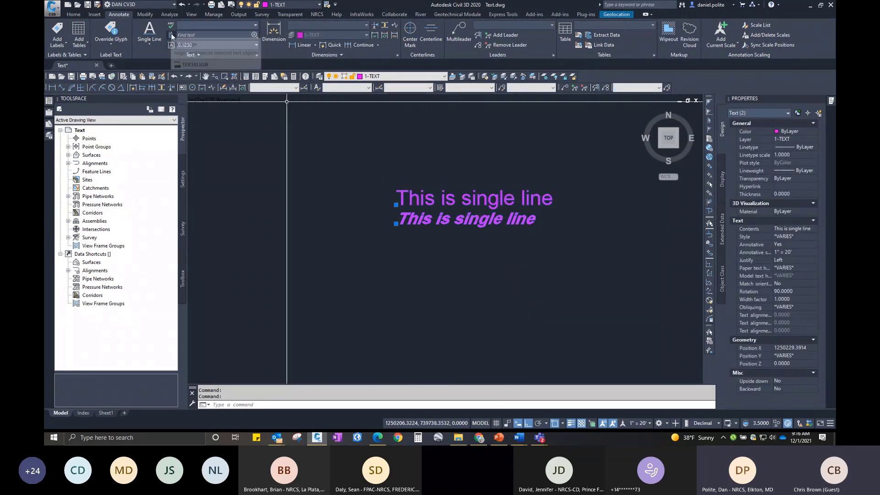
click(146, 43)
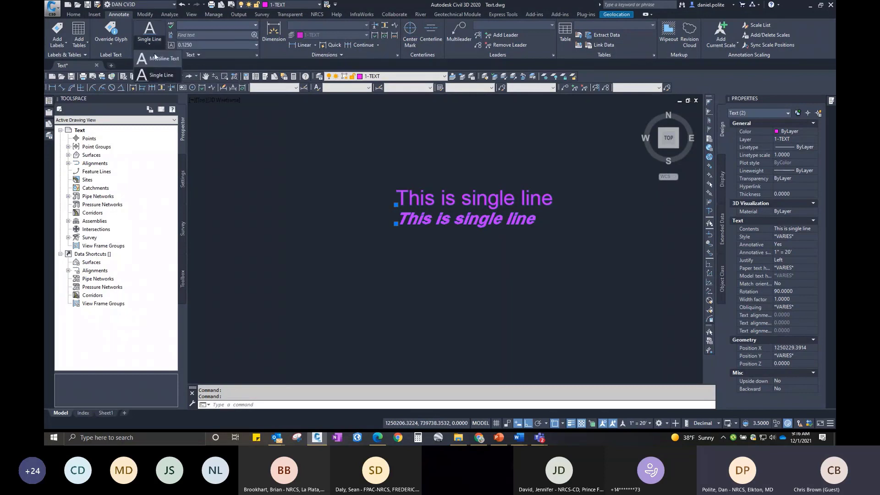
click(157, 58)
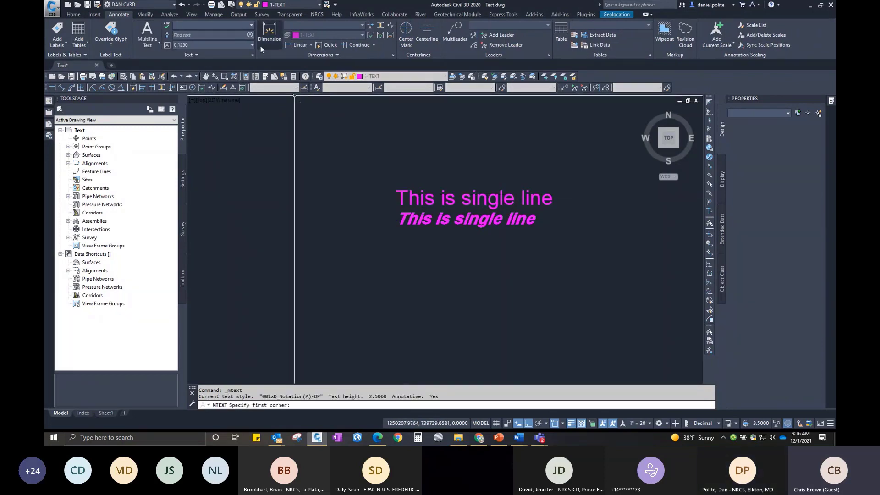
key(Escape)
click(370, 144)
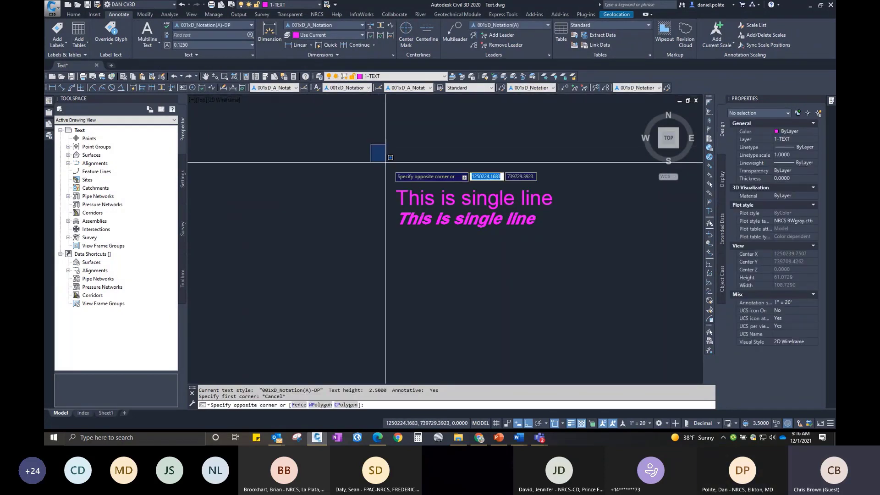
key(Escape)
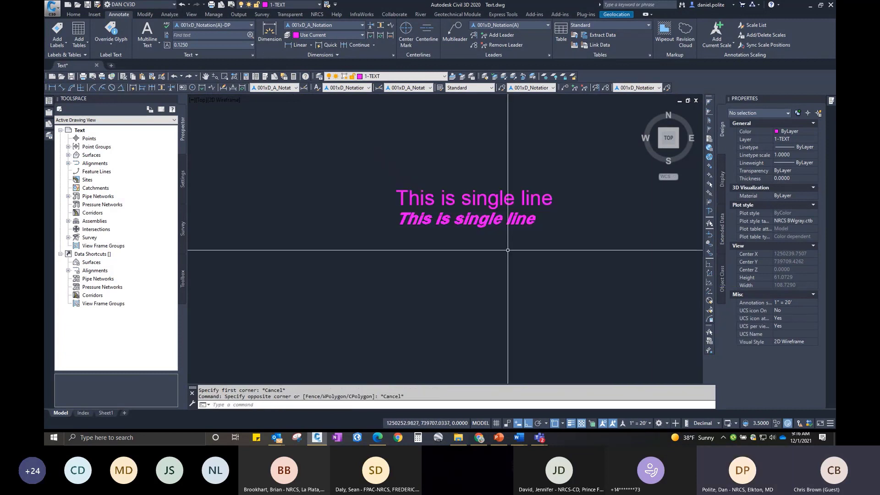
Combine the two single-line texts into one multiline text object with the TXT2MTXT command.
text(tx)
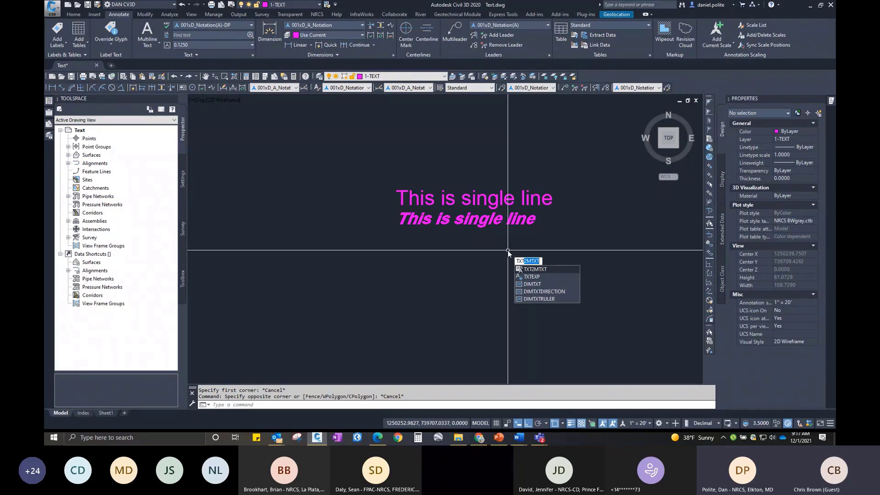
key(Return)
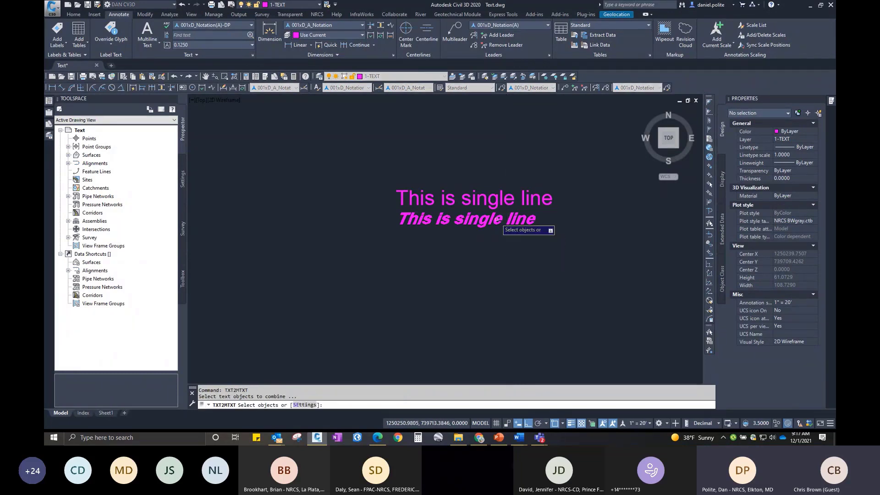
click(496, 218)
click(550, 210)
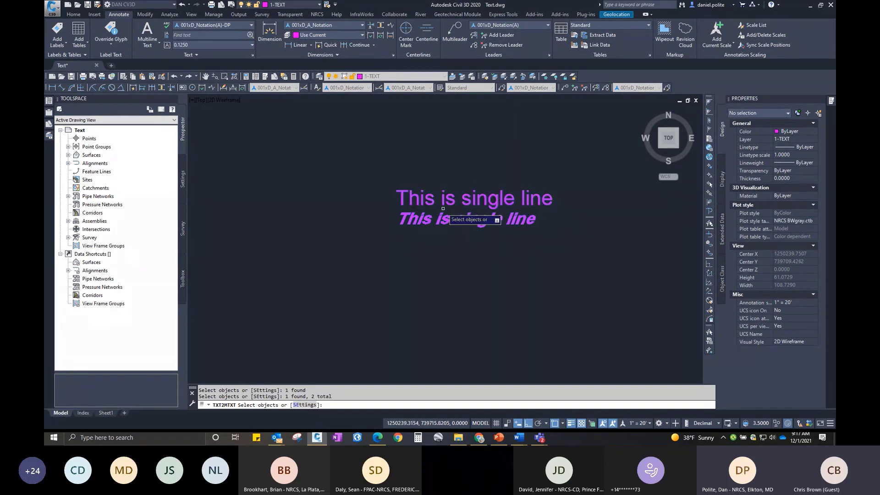
key(Return)
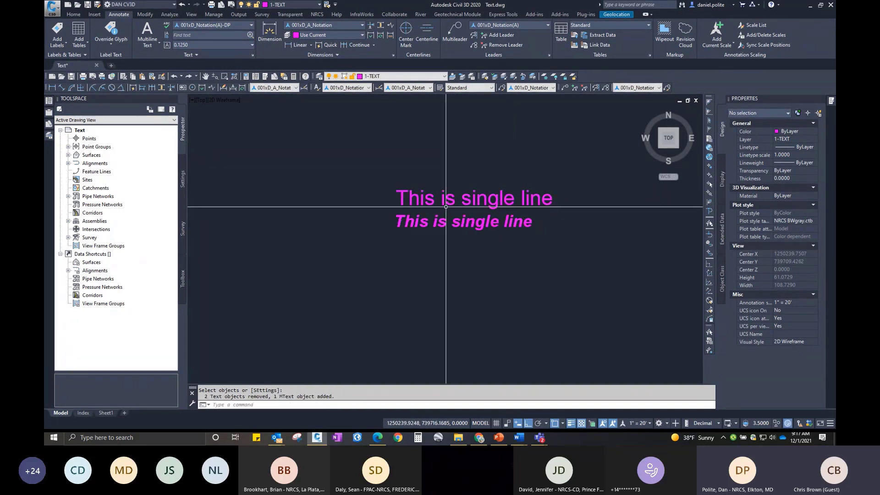
Open the combined multiline text for editing and apply the 001xD_Notation(B) style to its whole content.
double_click(447, 202)
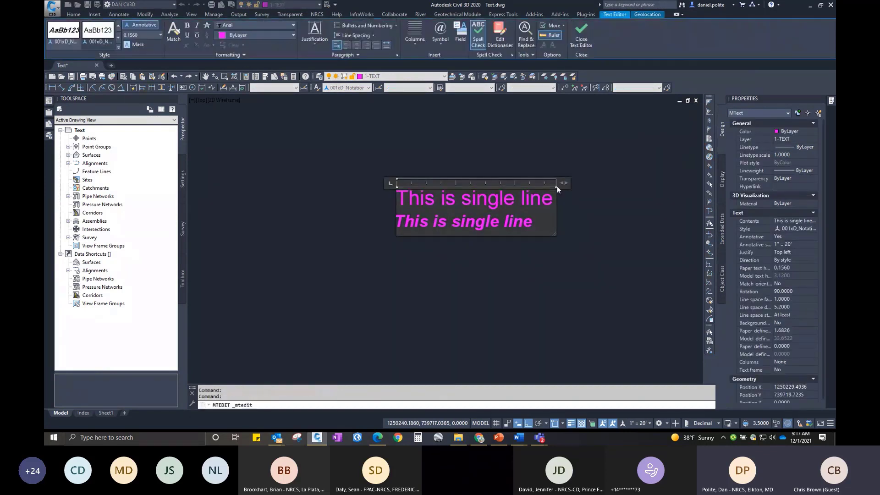
mouse_move(564, 183)
mouse_down()
mouse_move(673, 183)
mouse_move(556, 183)
mouse_up()
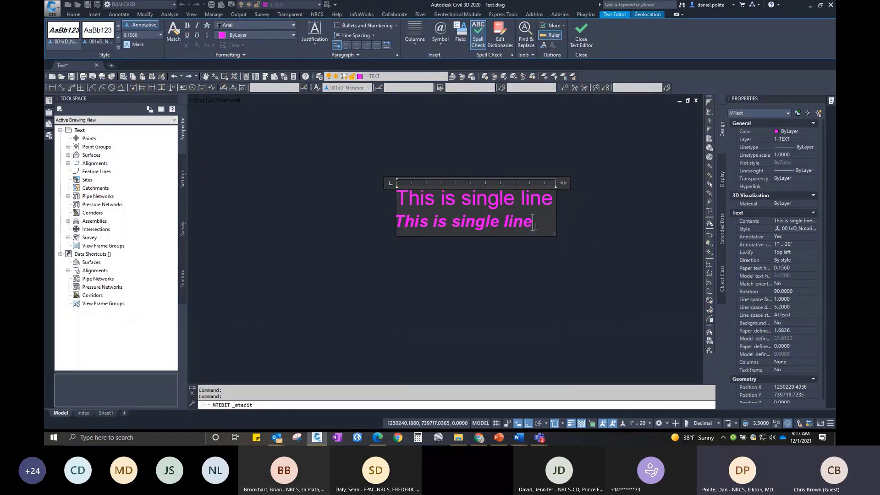
key(ctrl+a)
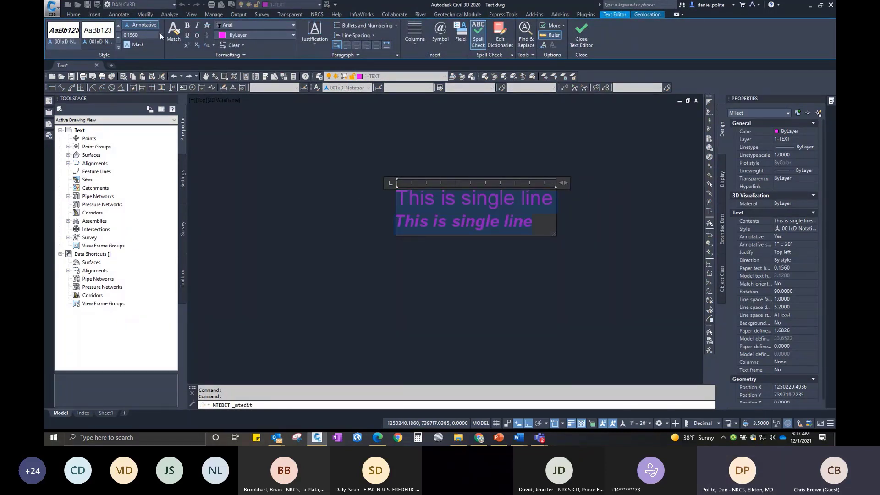
click(99, 42)
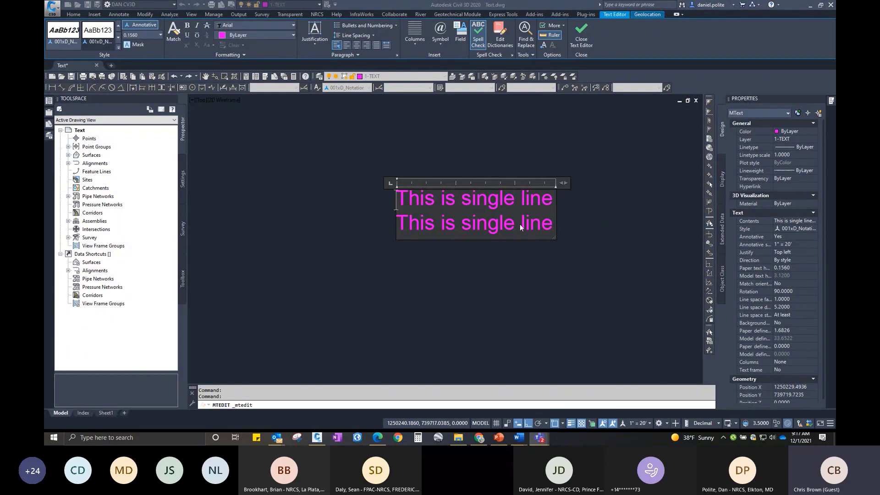
Highlight the multiline text's content, examine the available editing options and the Symbol list, and leave the text editor.
key(ctrl+a)
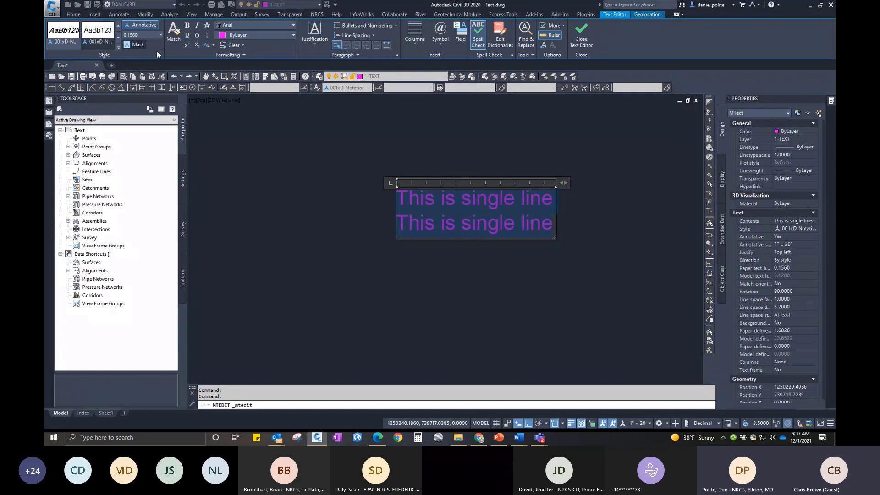
double_click(545, 203)
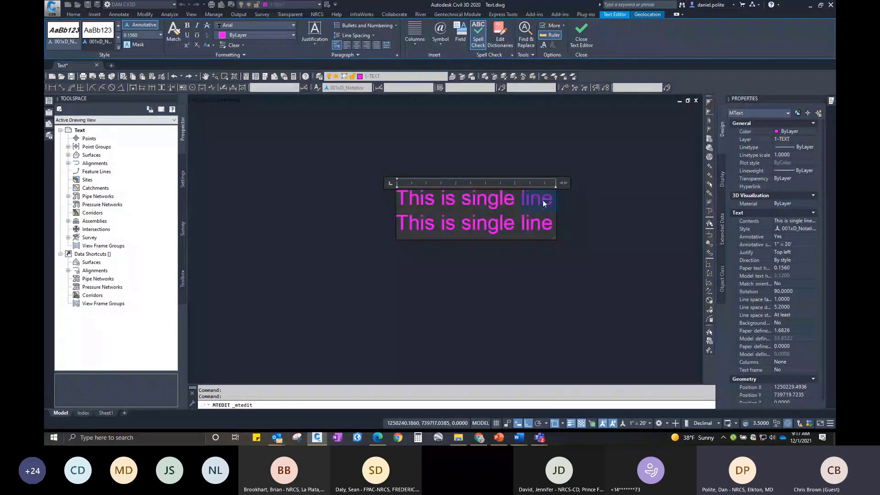
right_click(429, 200)
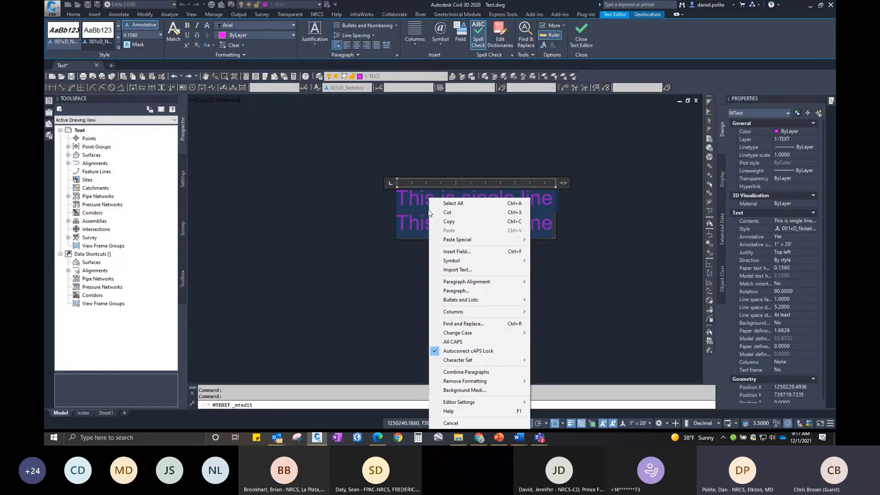
mouse_move(452, 262)
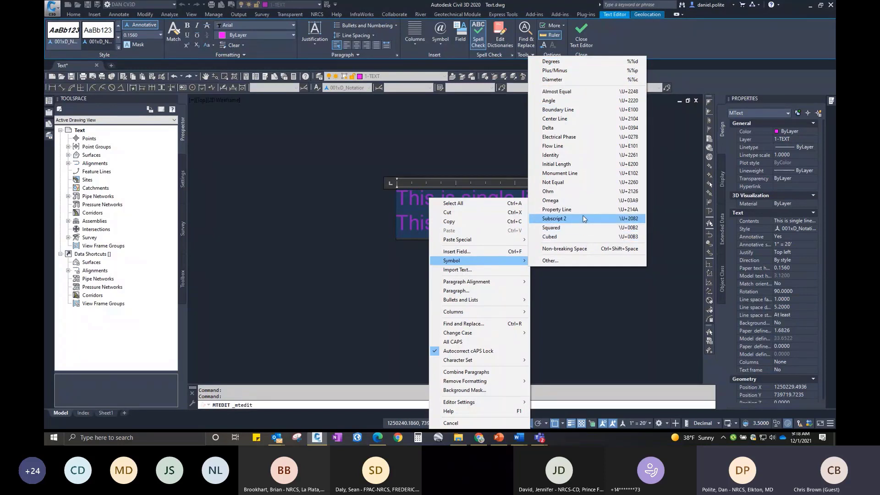
mouse_move(508, 303)
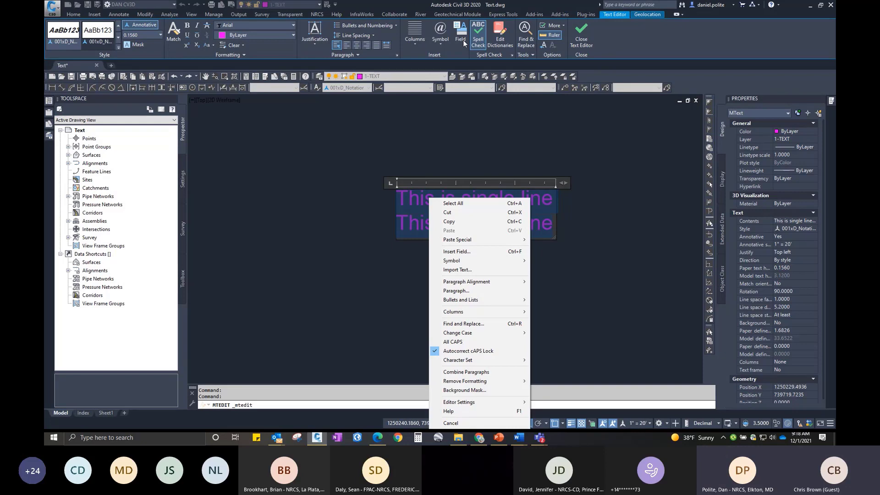
click(598, 203)
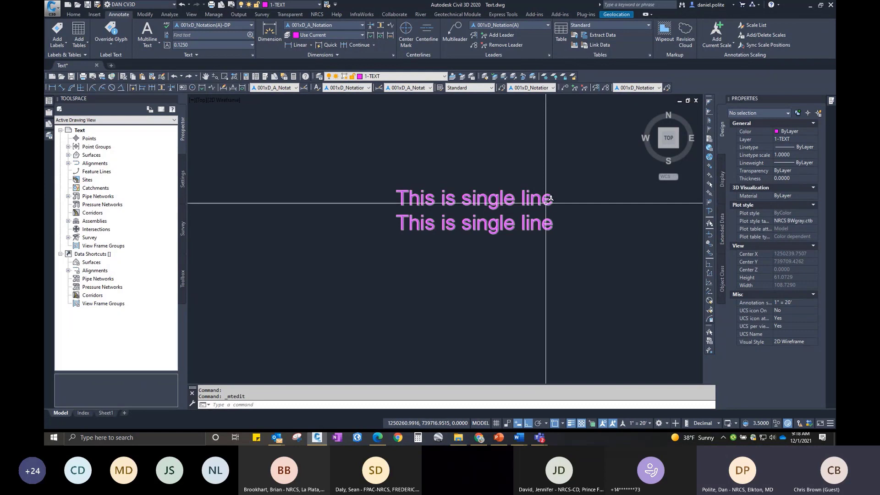
Examine the 001xD_Notation(A)-DP style in the Text Style dialog and cancel out of it.
scroll(381, 229, up, 1)
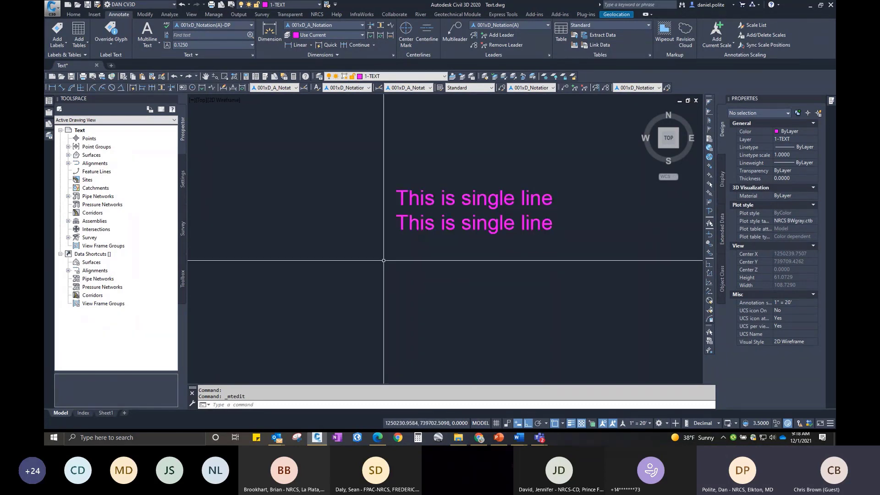
scroll(348, 174, down, 3)
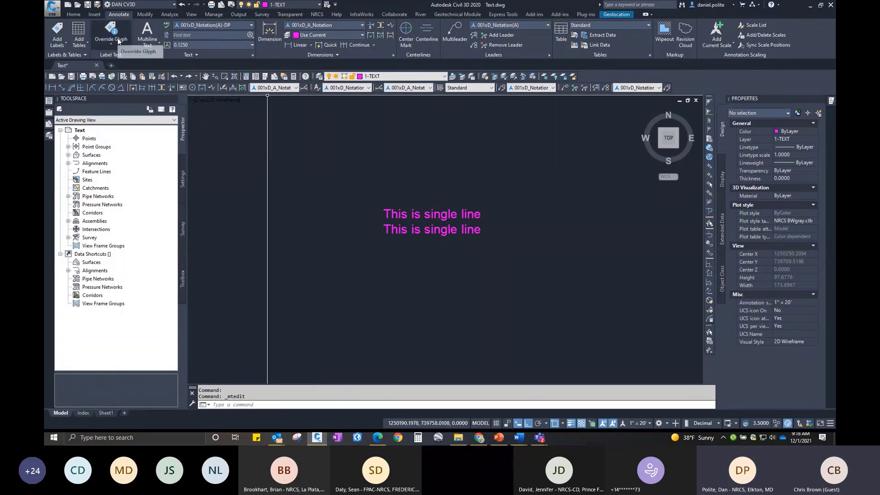
click(253, 54)
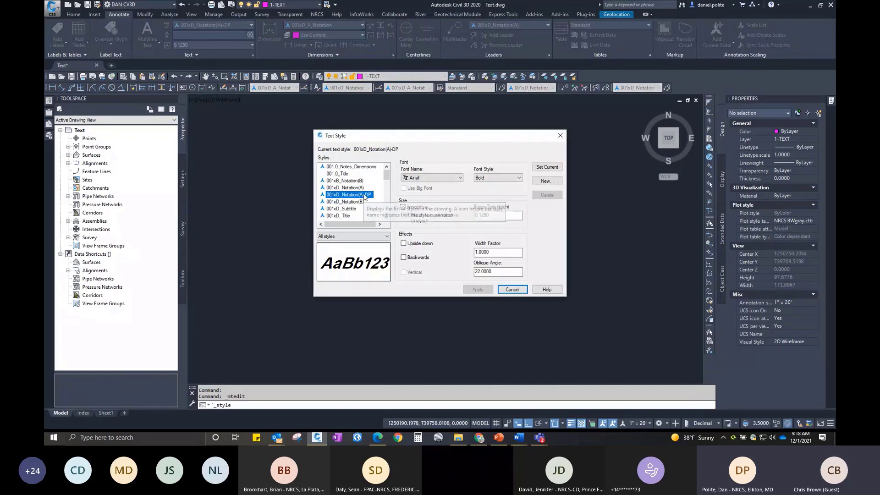
click(507, 289)
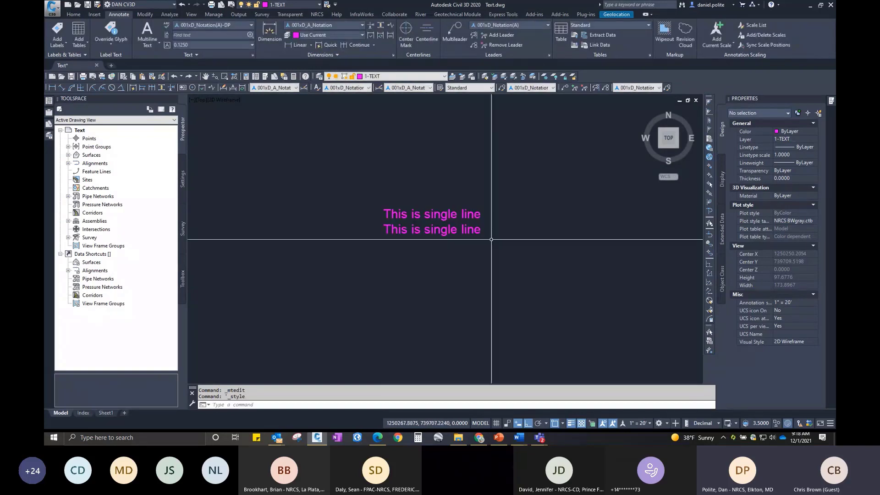
Select the multiline text, try to delete the 001xD_Notation(A)-DP style in the Text Style dialog, and cancel the dialog.
click(465, 213)
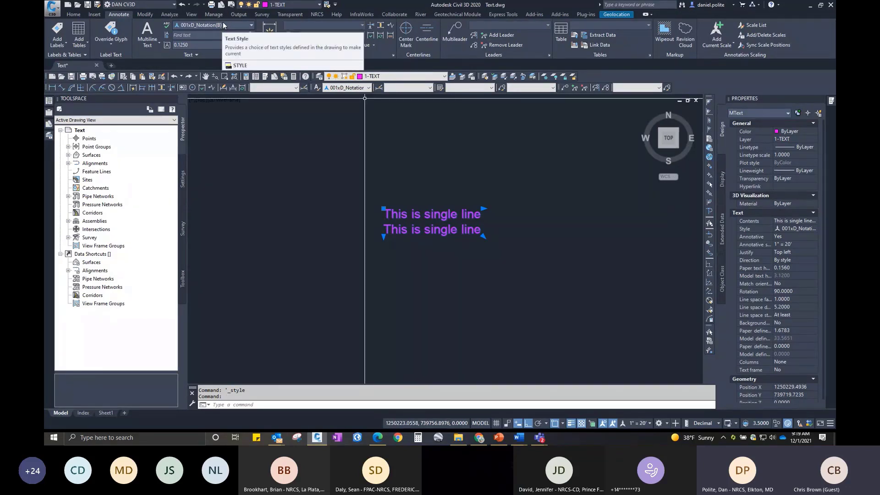
click(252, 55)
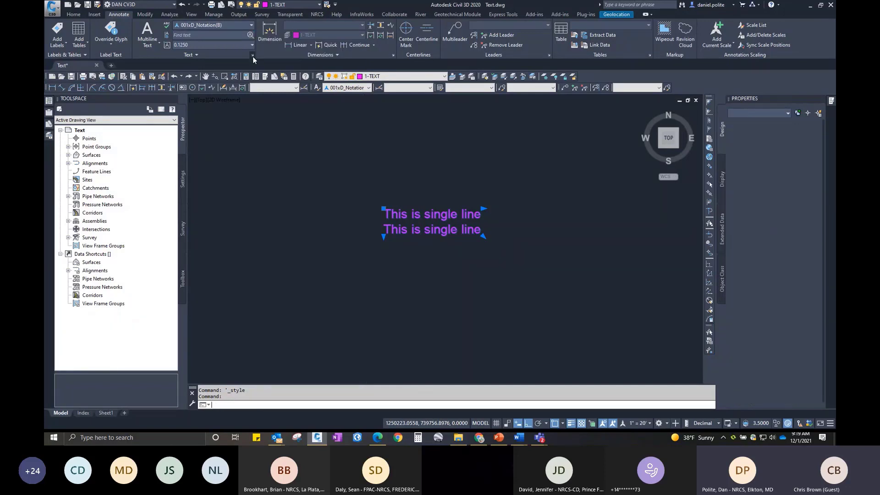
click(364, 195)
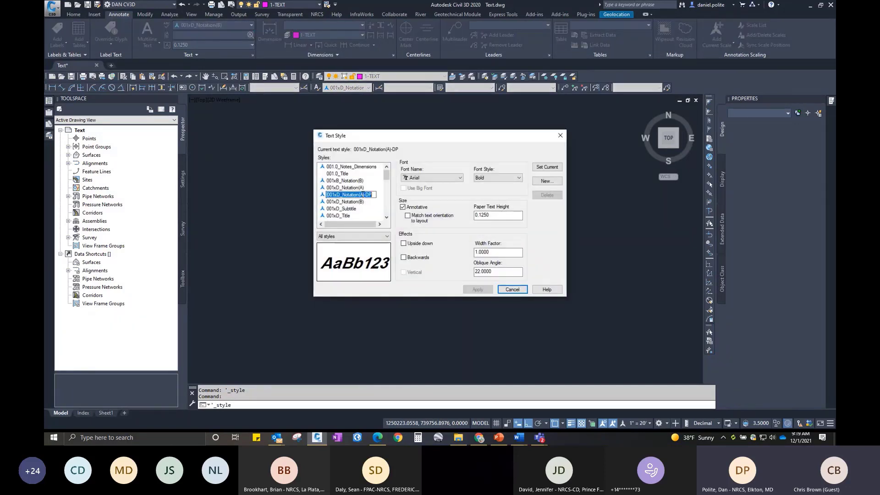
right_click(363, 194)
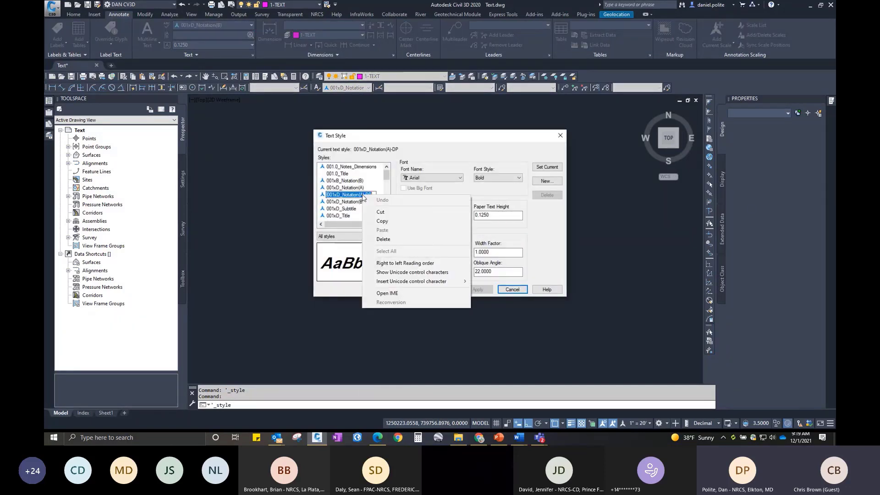
click(384, 239)
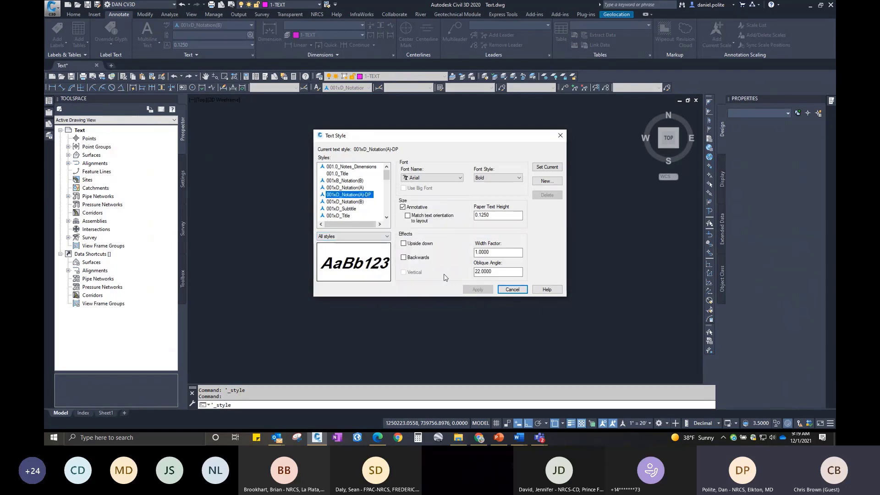
click(513, 289)
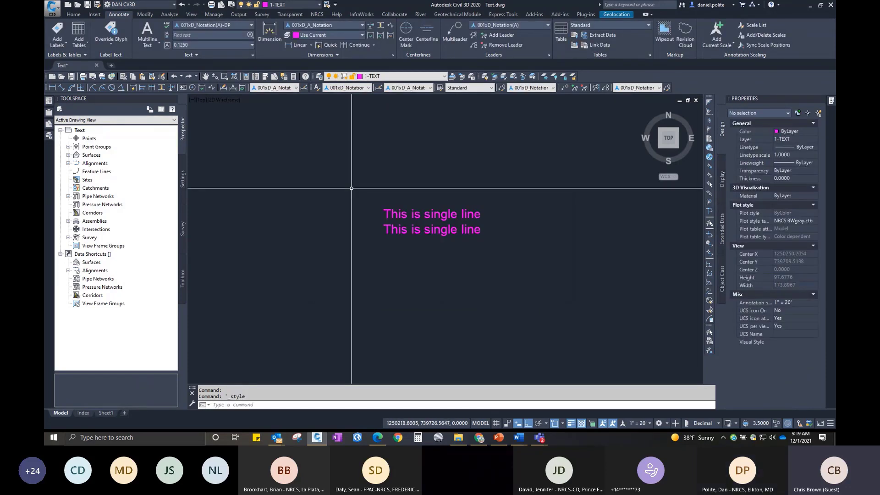
Set 001xD_Notation(A)-DP as the current text style in the Text Style dialog and close it.
click(252, 55)
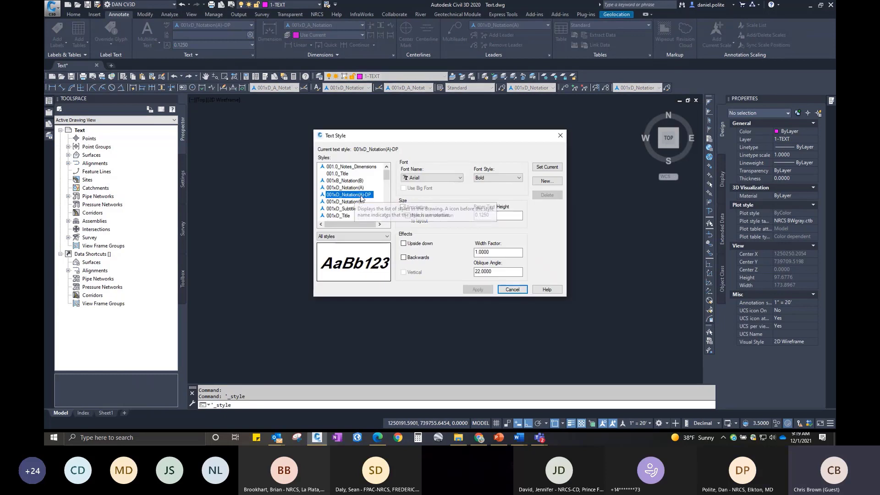
click(357, 197)
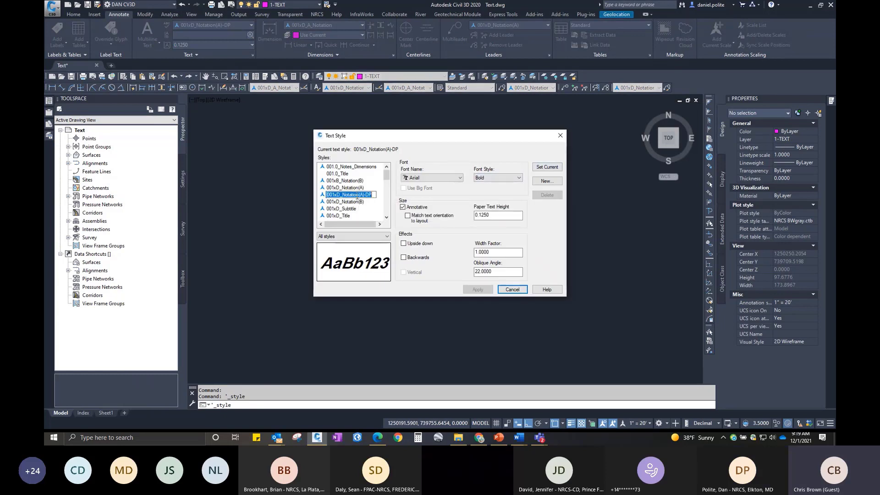
click(351, 202)
click(351, 196)
right_click(362, 195)
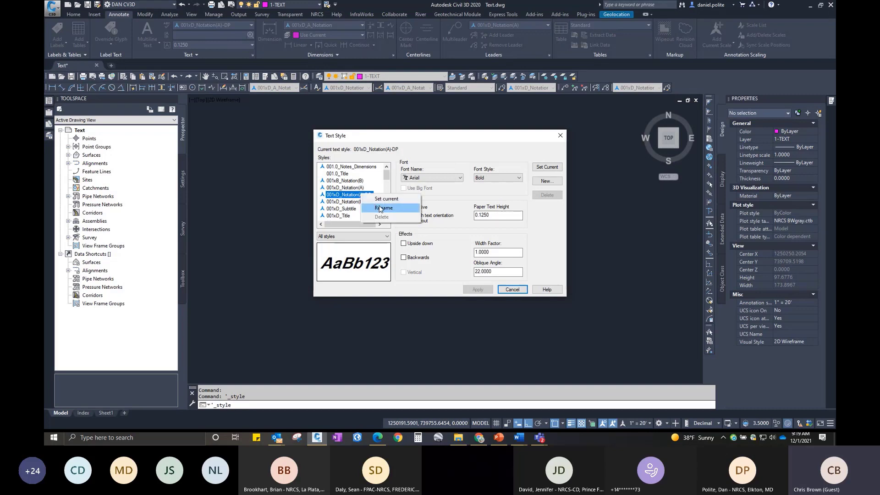
click(381, 199)
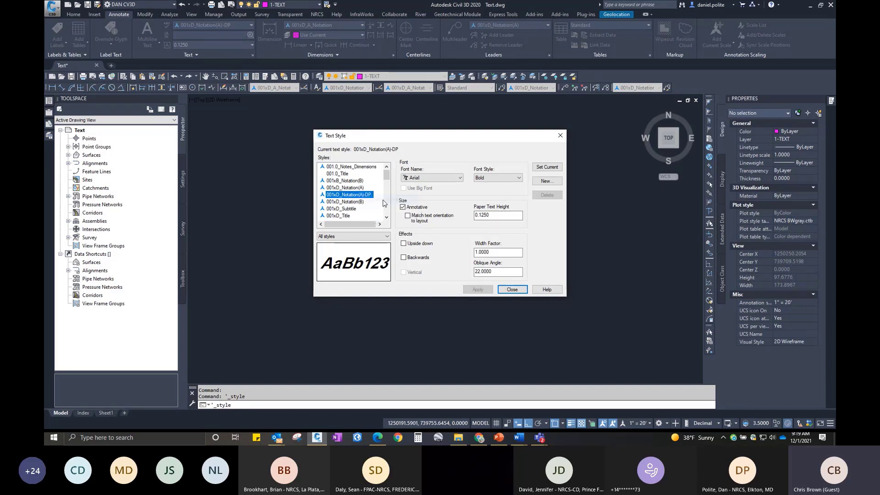
click(512, 289)
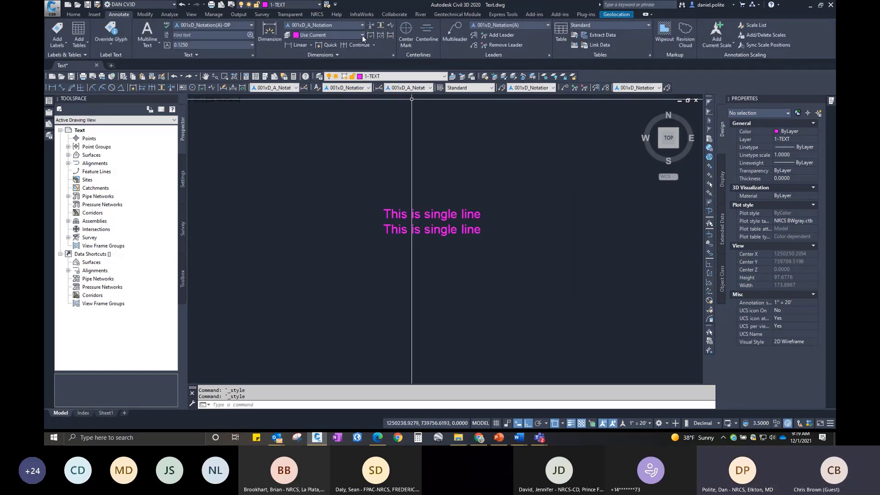
Make 001xB_Notation(B) the current text style.
right_click(333, 29)
click(251, 26)
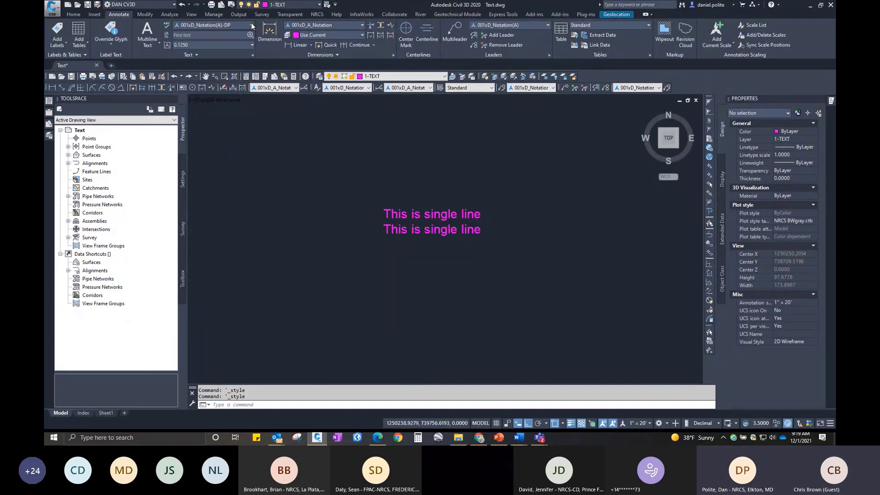
click(252, 26)
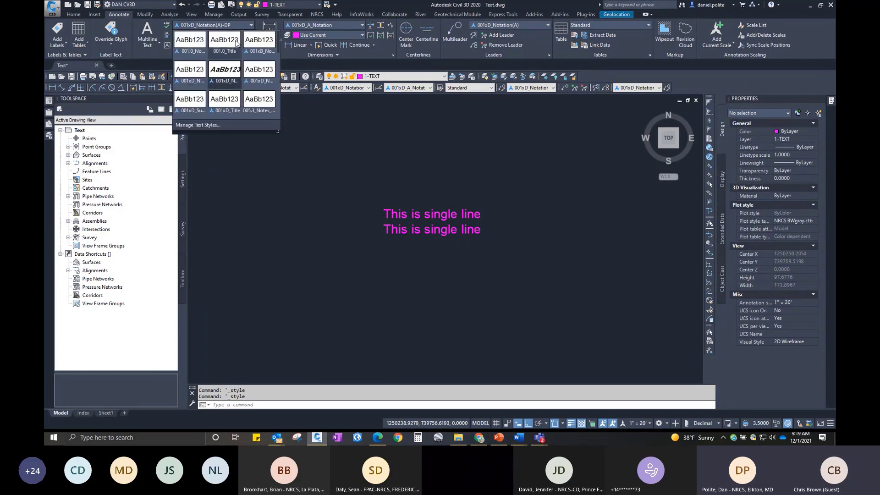
click(224, 46)
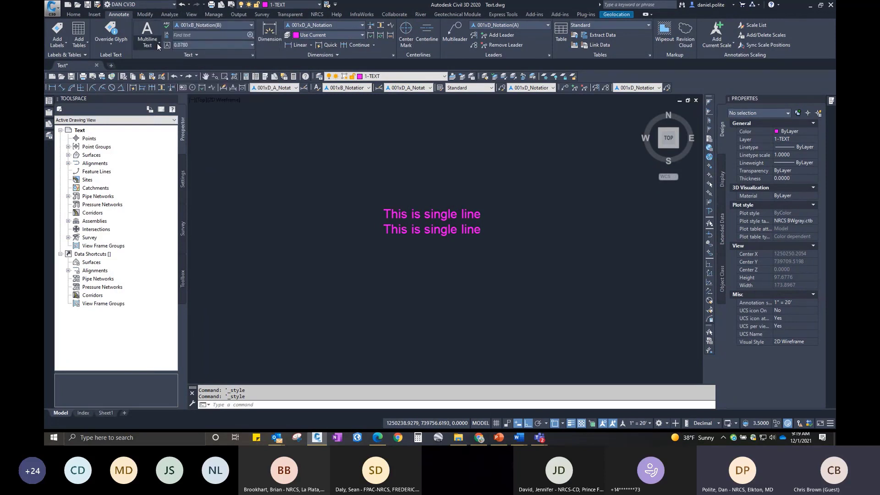
Delete the 001xD_Notation(A)-DP text style in the Text Style dialog and close the dialog.
click(252, 57)
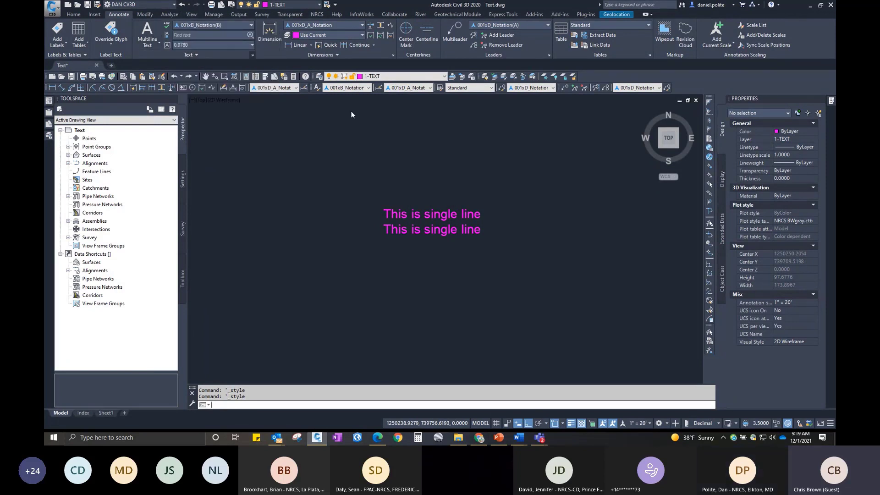
click(354, 195)
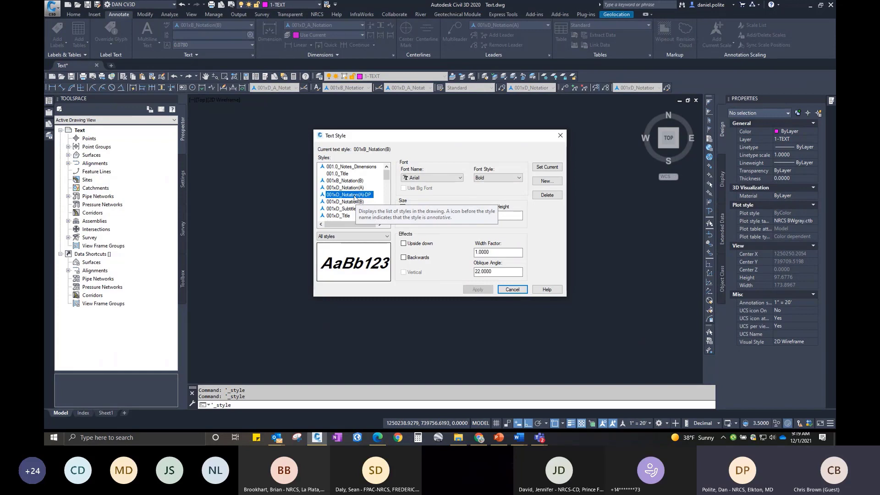
click(546, 196)
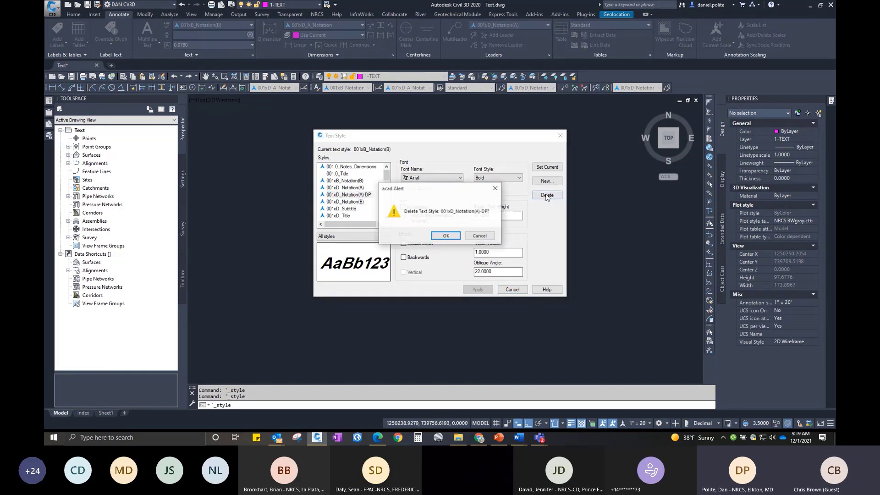
click(445, 237)
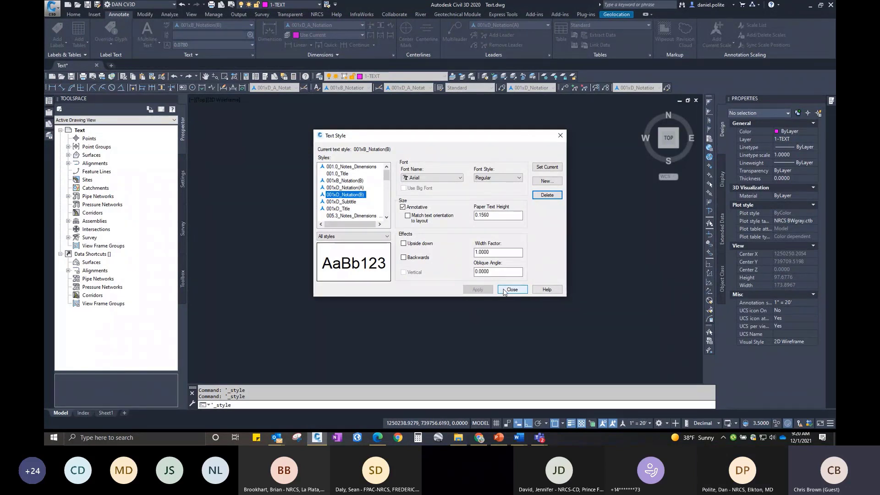
click(512, 289)
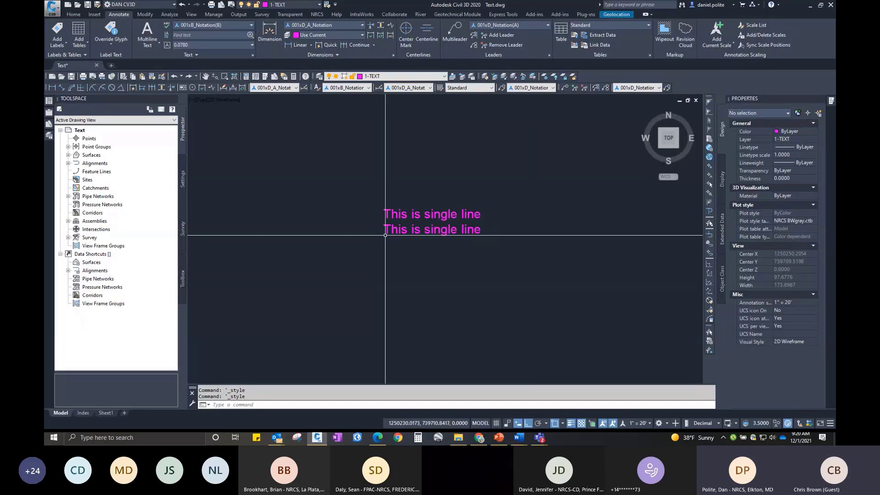
Open the multiline text for editing, widen its frame, and insert a line break before the second "This is single line".
mouse_move(385, 235)
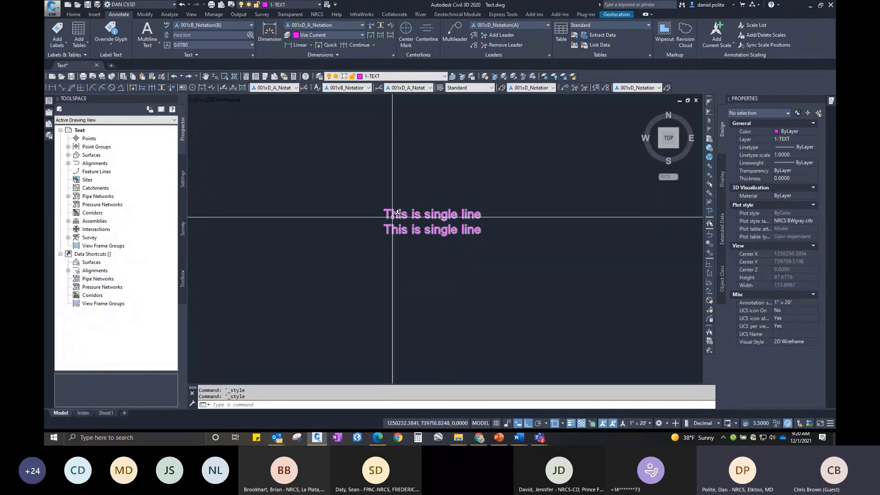
click(393, 216)
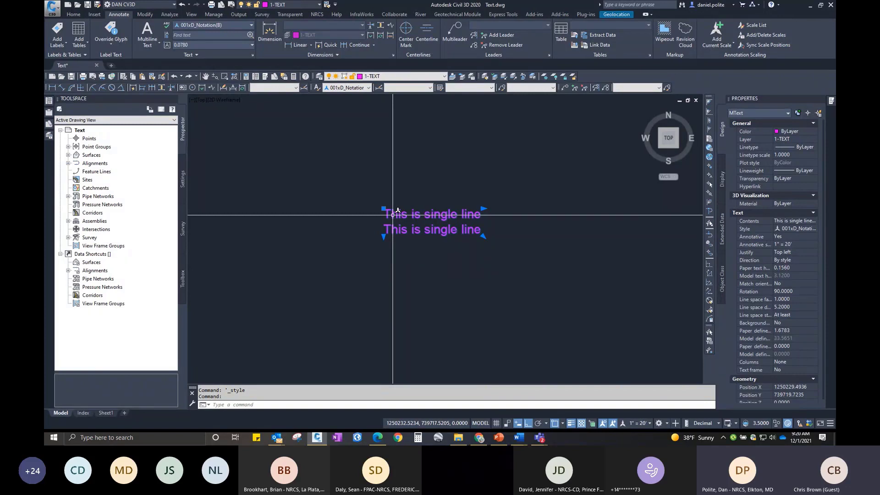
double_click(393, 214)
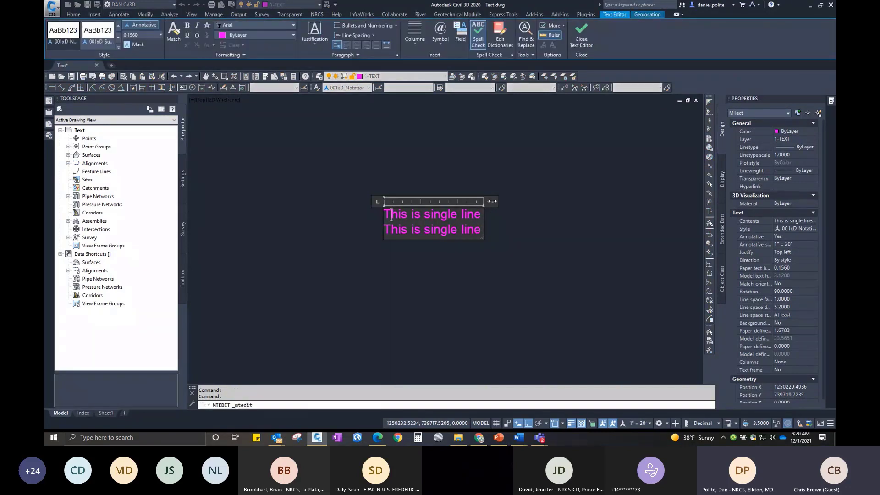
drag(493, 201, 534, 202)
click(487, 215)
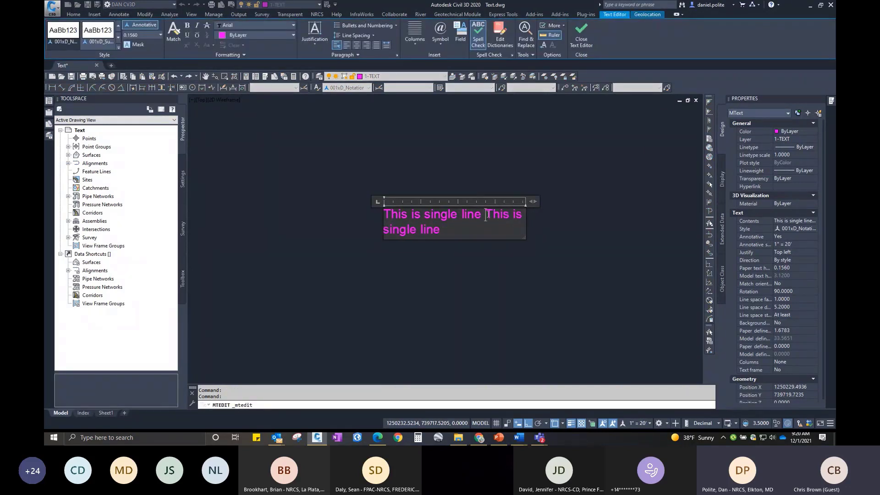
key(Return)
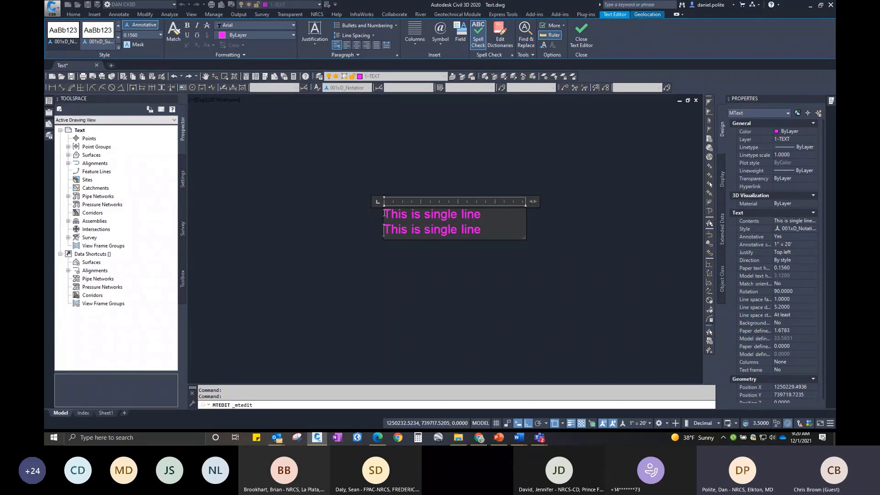
Format both lines of the multiline text as a bulleted list and change their case to UPPERCASE.
drag(384, 214, 483, 230)
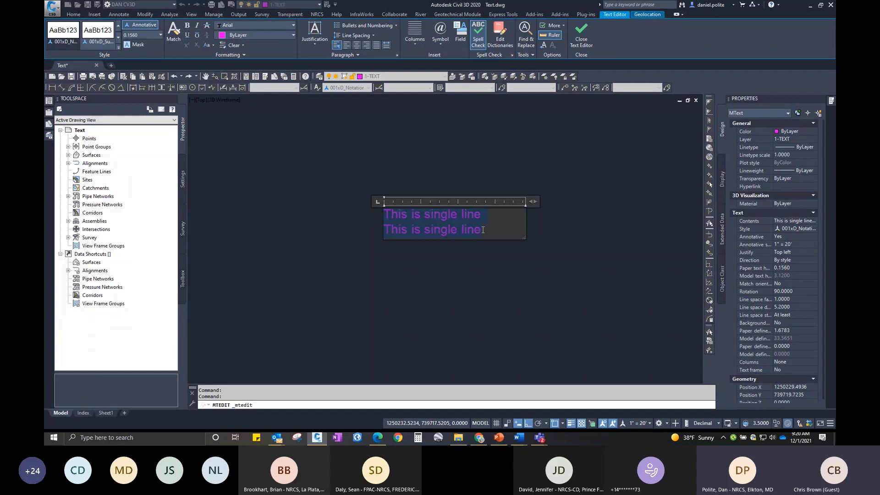
right_click(476, 231)
mouse_move(544, 303)
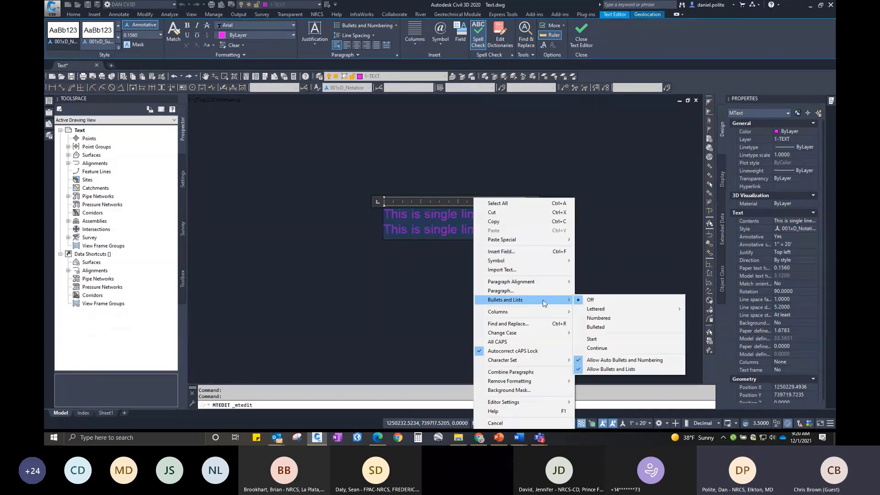
click(604, 327)
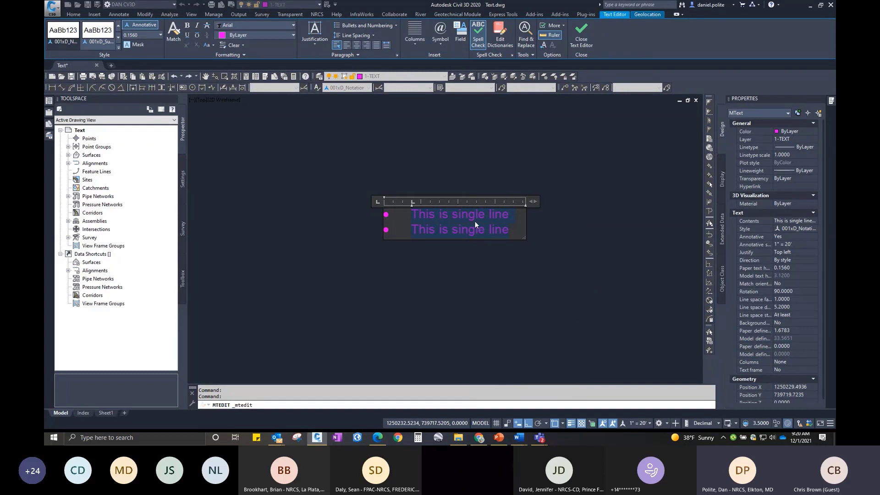
right_click(474, 221)
mouse_move(550, 333)
click(612, 332)
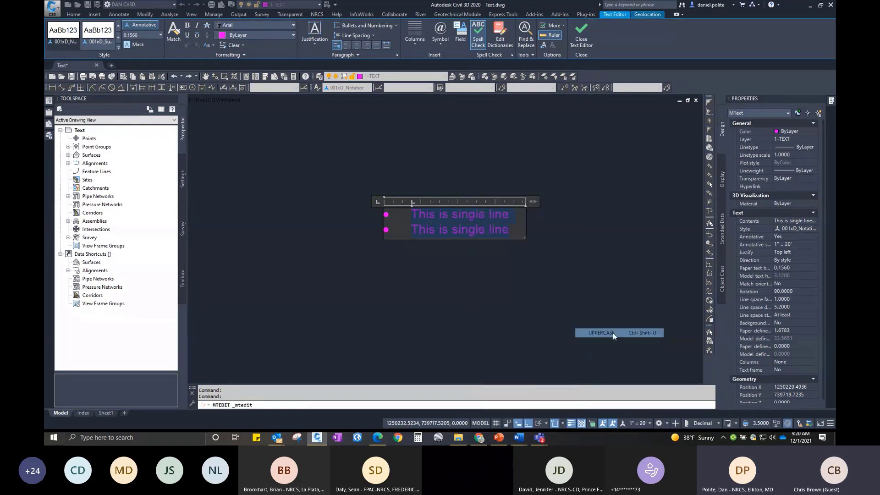
Widen the text frame, reduce the indent between the bullets and the text, and leave the text editor.
drag(526, 202, 570, 207)
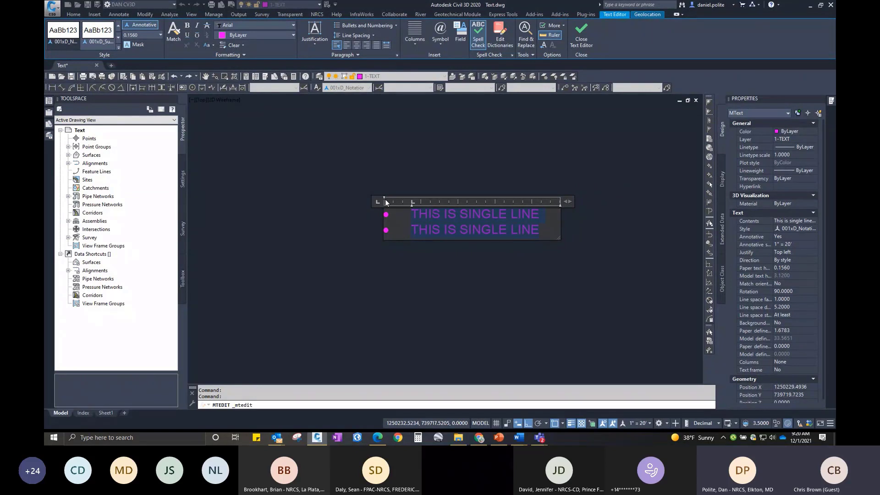
click(542, 214)
drag(411, 205, 400, 205)
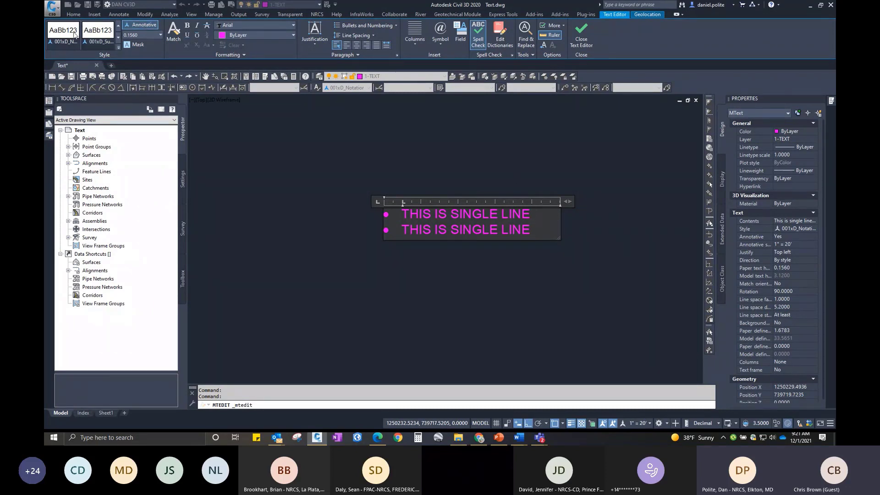
key(Home)
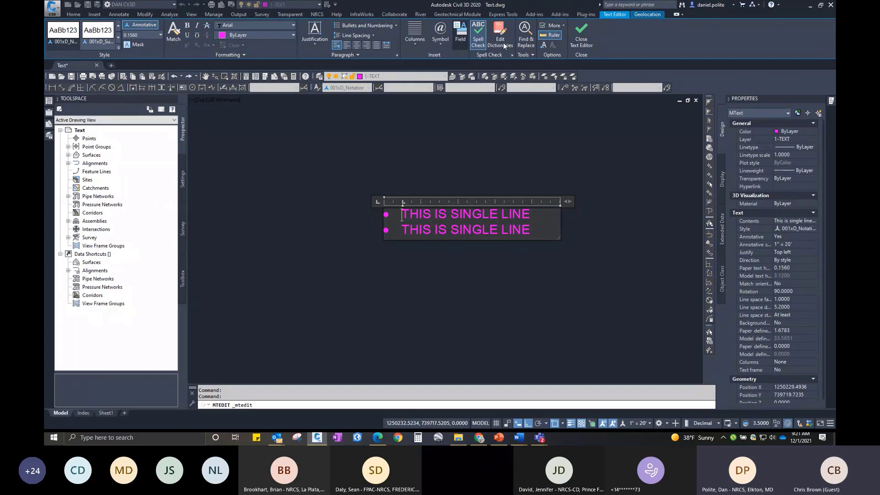
click(476, 175)
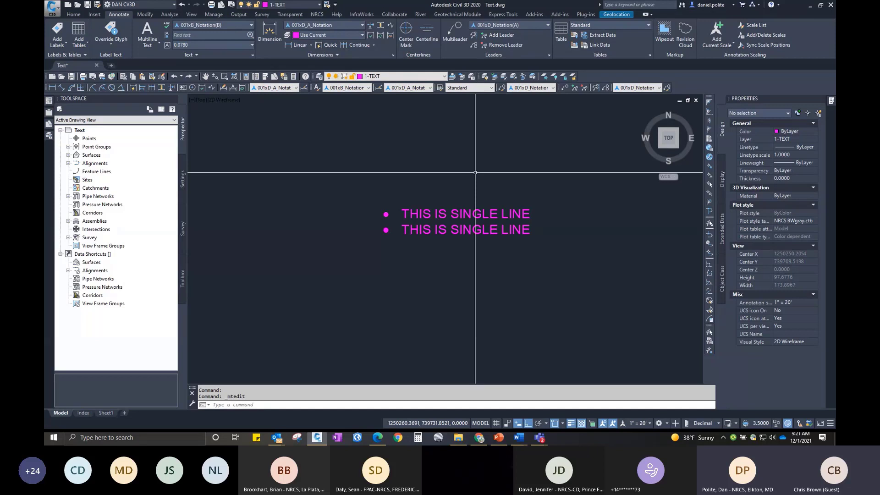
Set the MTEXTTOOLBAR system variable to 1.
text(te)
key(BackSpace)
key(BackSpace)
text(mtext)
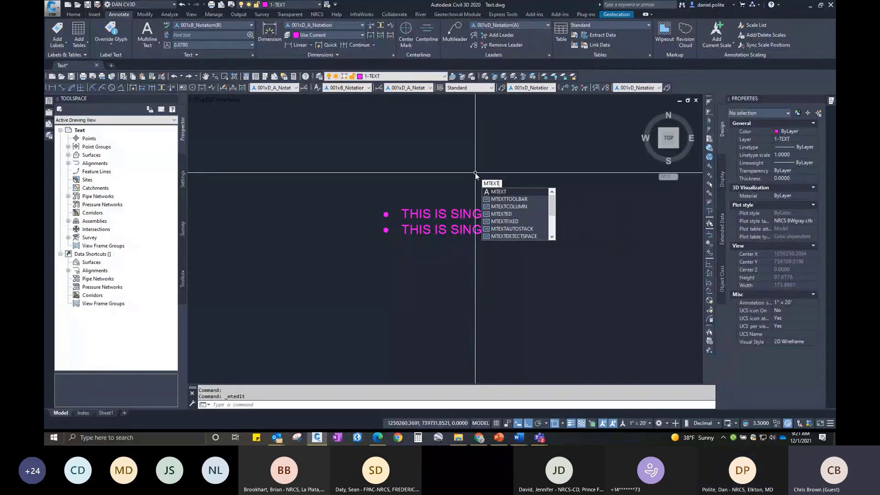
click(505, 199)
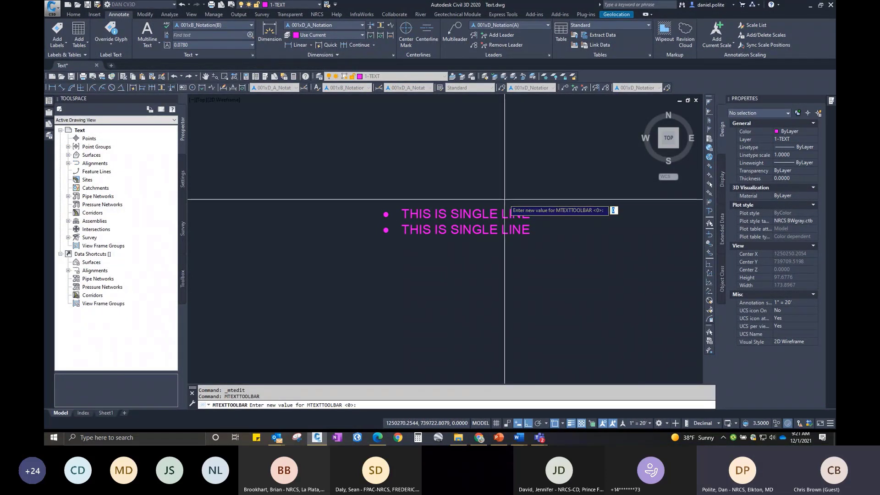
text(1)
key(Return)
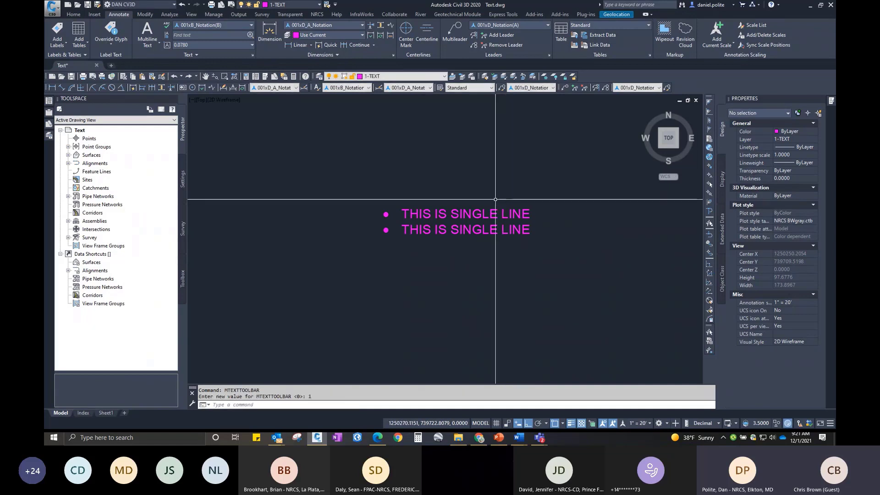
Reopen the bulleted text and try an oblique angle of -20 on its first line before setting it to 20.
double_click(495, 216)
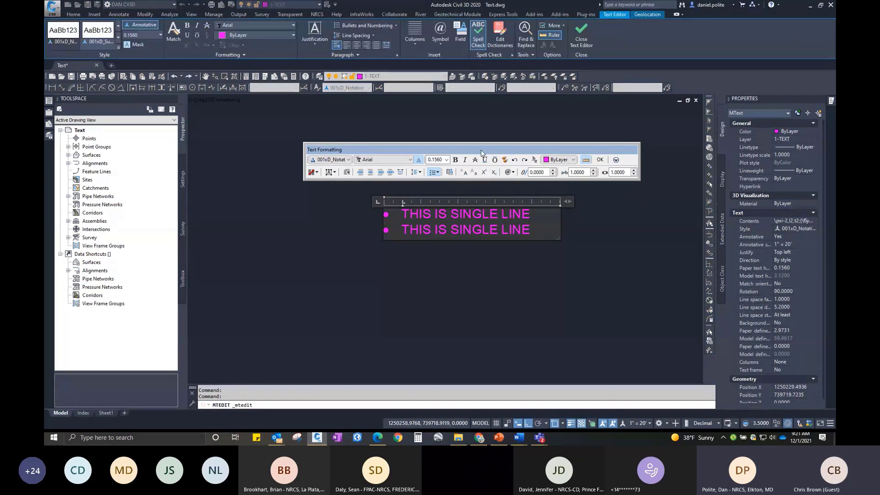
mouse_move(481, 153)
mouse_down()
mouse_move(469, 155)
mouse_move(476, 159)
mouse_up()
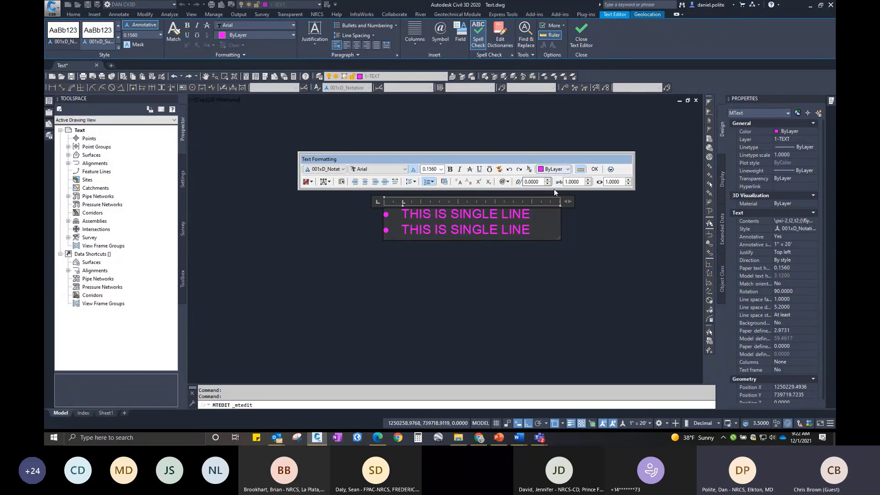
triple_click(539, 214)
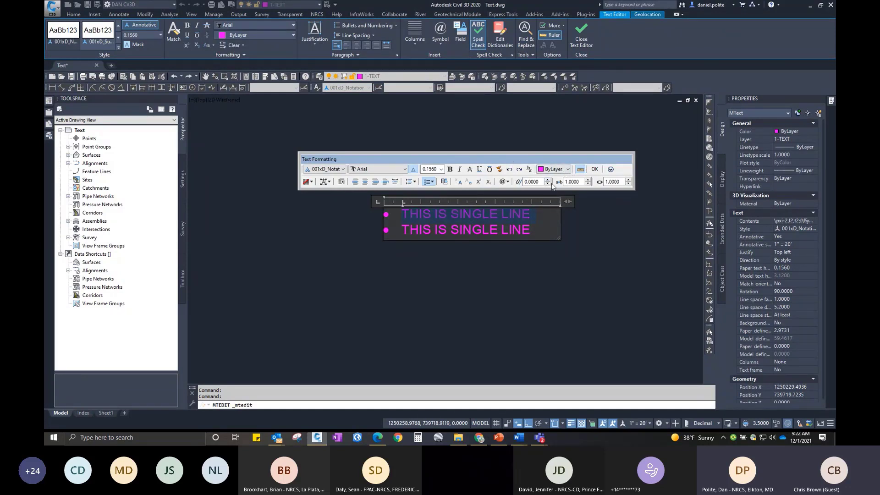
drag(543, 181, 484, 186)
text(-20)
key(Return)
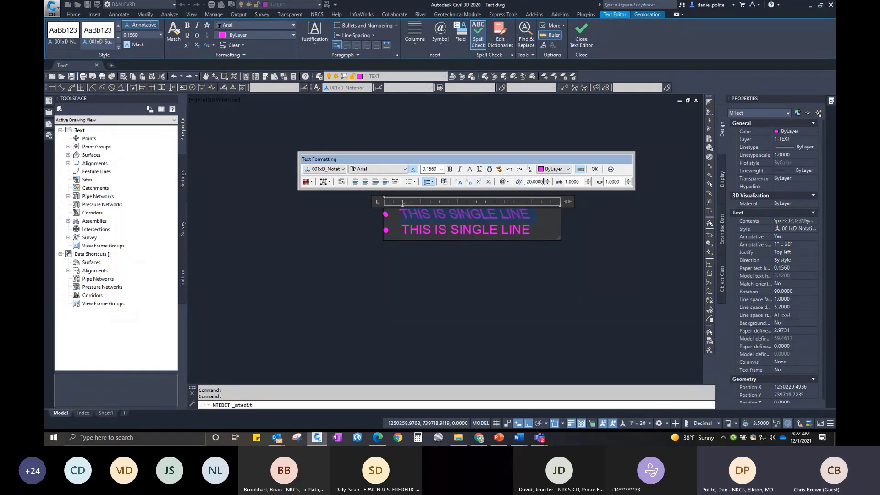
drag(542, 181, 489, 181)
text(20)
key(Return)
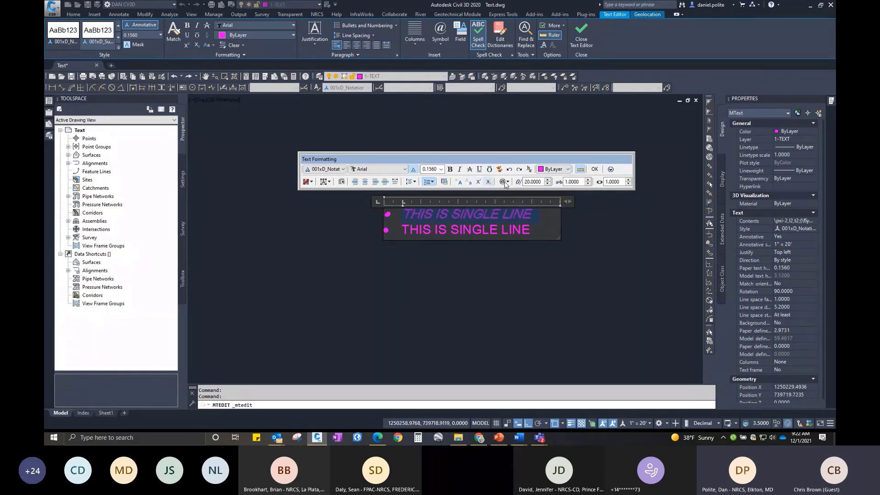
Set the first bulleted line's tracking to 2 and widen the text frame so the line fits on one row.
drag(580, 182, 565, 182)
text(2)
key(Return)
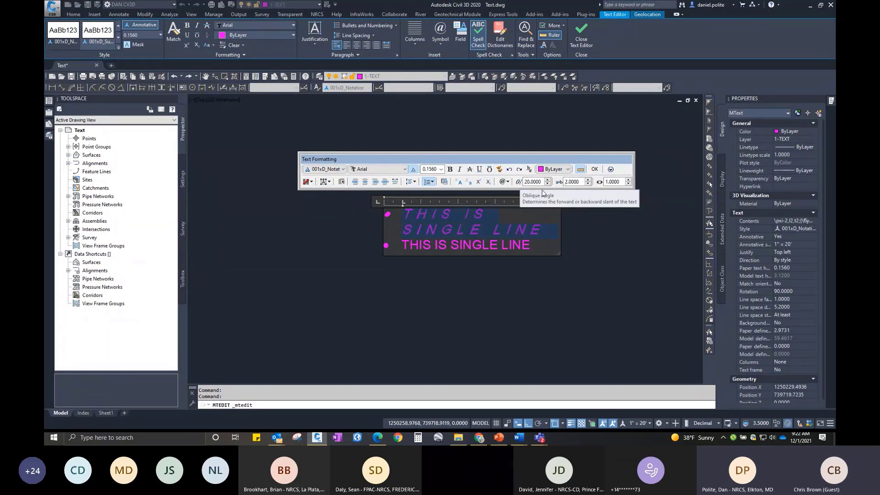
drag(573, 201, 671, 200)
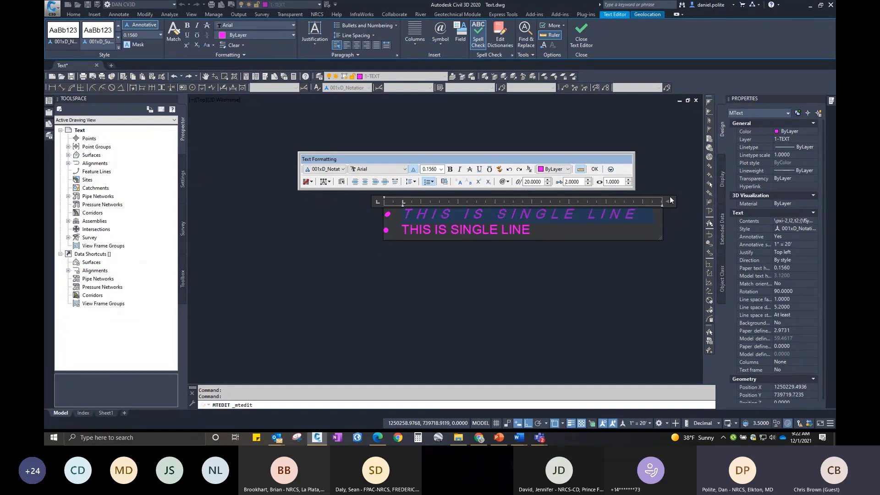
Center both bulleted lines and reposition the floating Text Formatting toolbar above the text.
drag(555, 236, 360, 210)
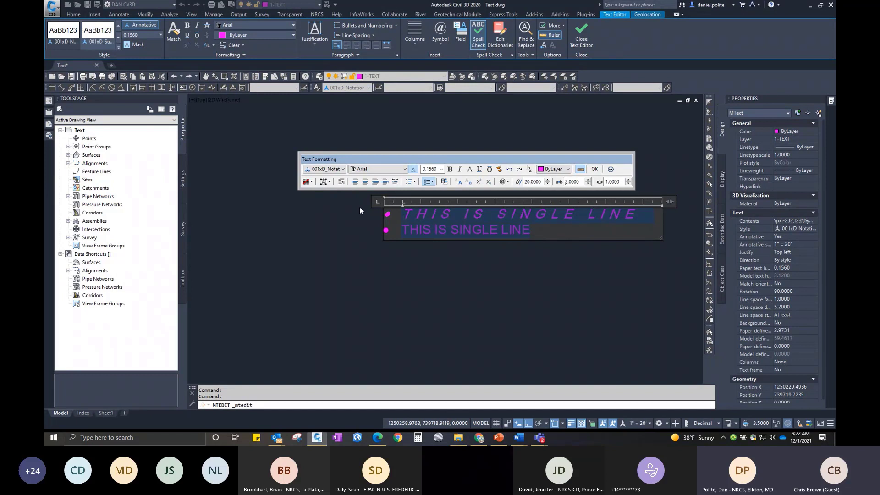
click(365, 183)
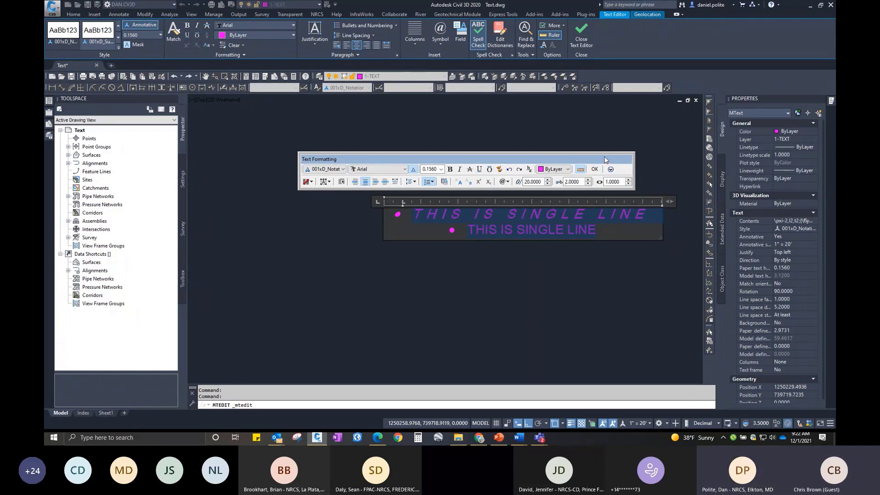
drag(605, 159, 627, 150)
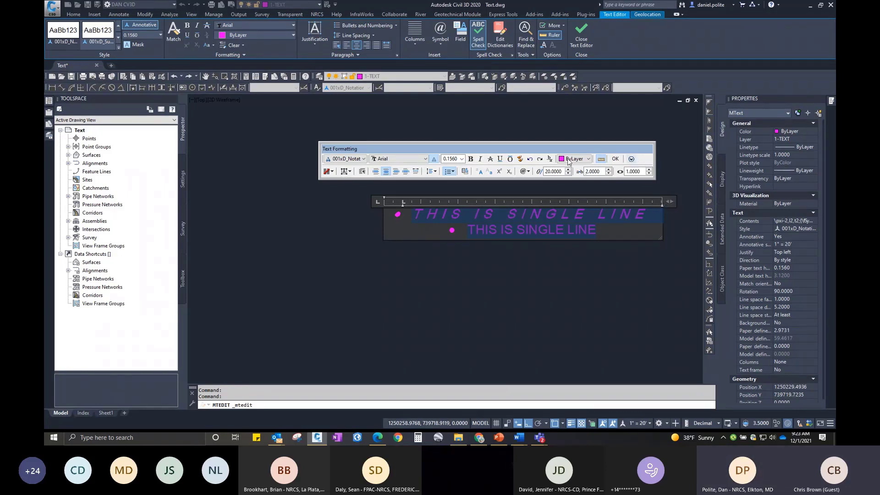
mouse_move(388, 148)
mouse_down()
mouse_move(378, 148)
mouse_move(403, 157)
mouse_up()
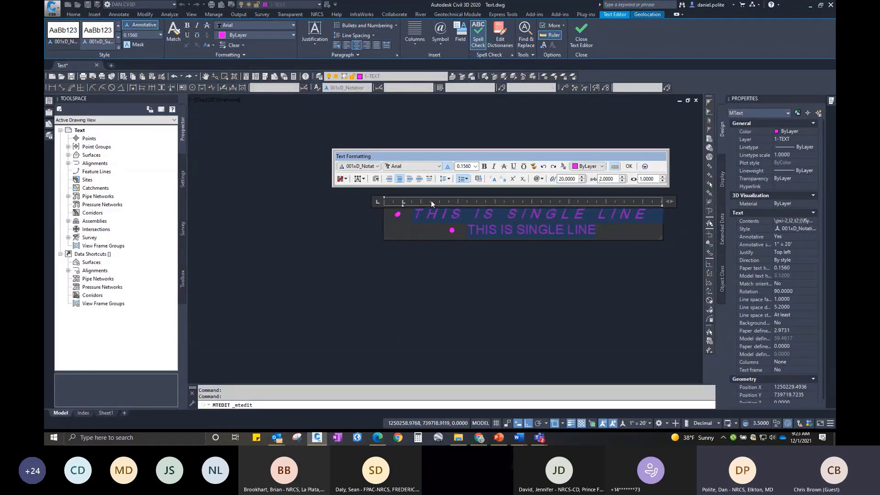
Leave the text editor and measure the height of the first bulleted line's letter T with object snap turned off.
click(443, 301)
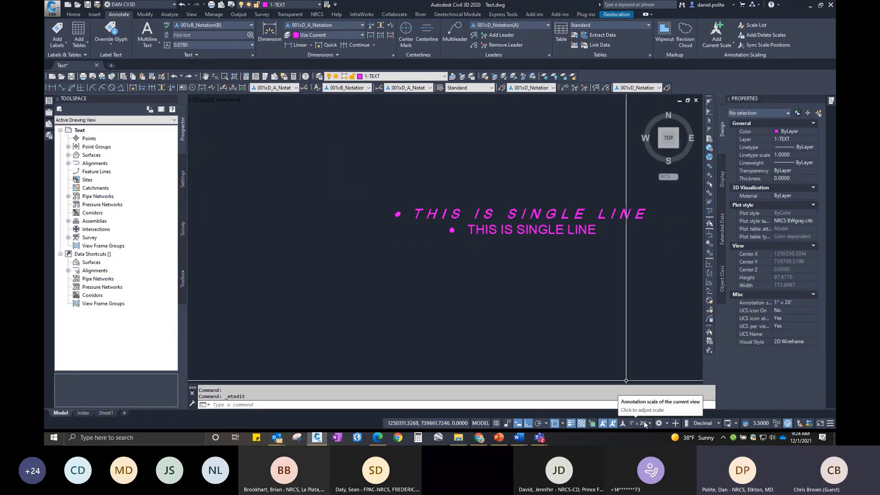
scroll(416, 206, up, 2)
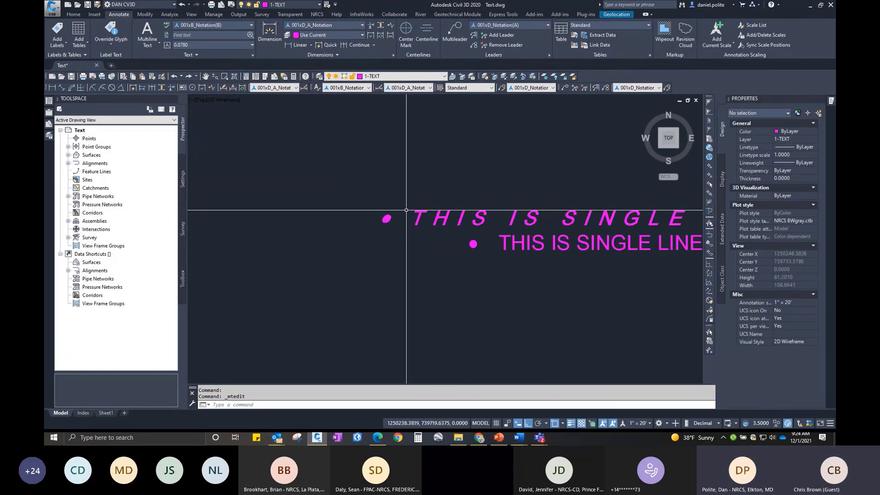
text(DI)
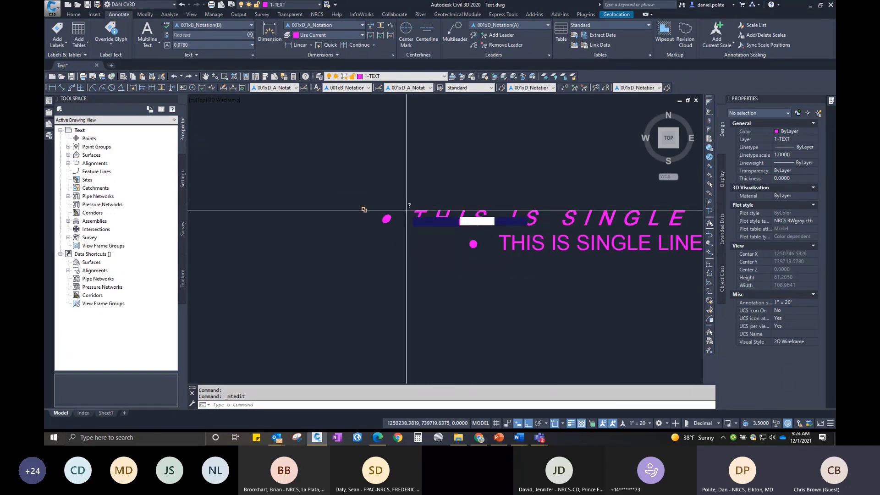
key(Return)
scroll(413, 222, up, 6)
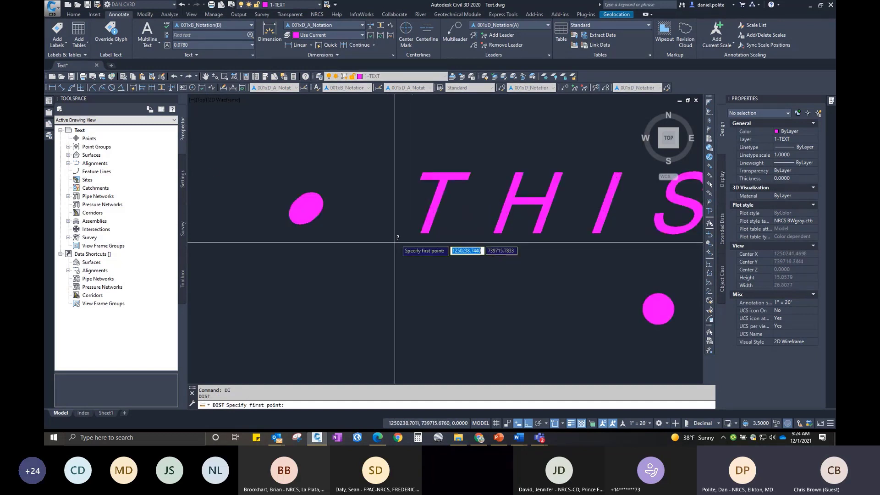
key(F3)
click(394, 231)
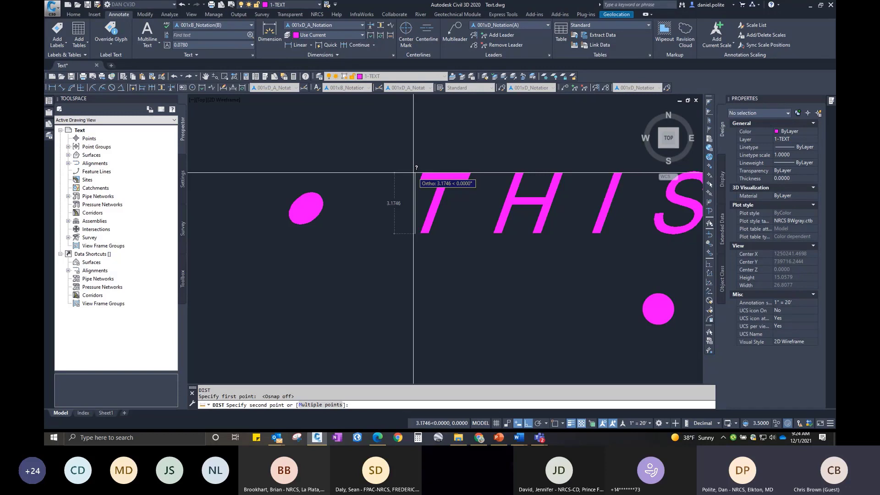
key(Escape)
Select the bulleted text and review the paper text height in the text style settings.
click(423, 175)
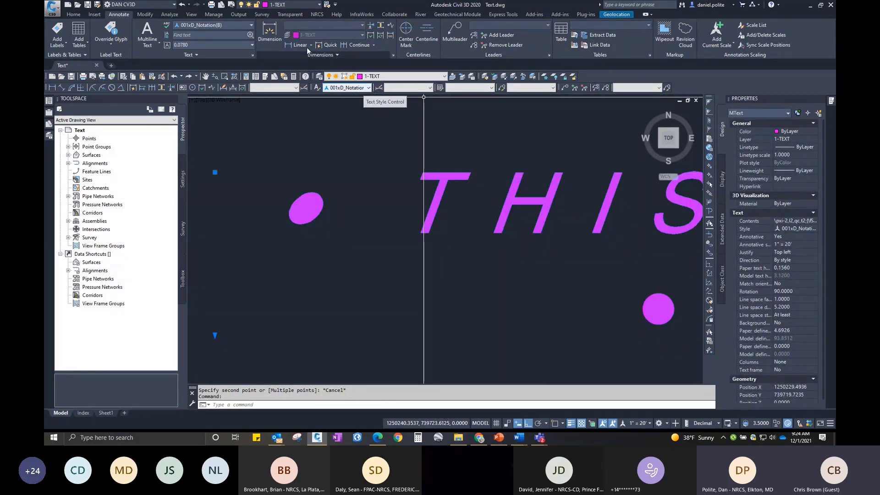
click(317, 88)
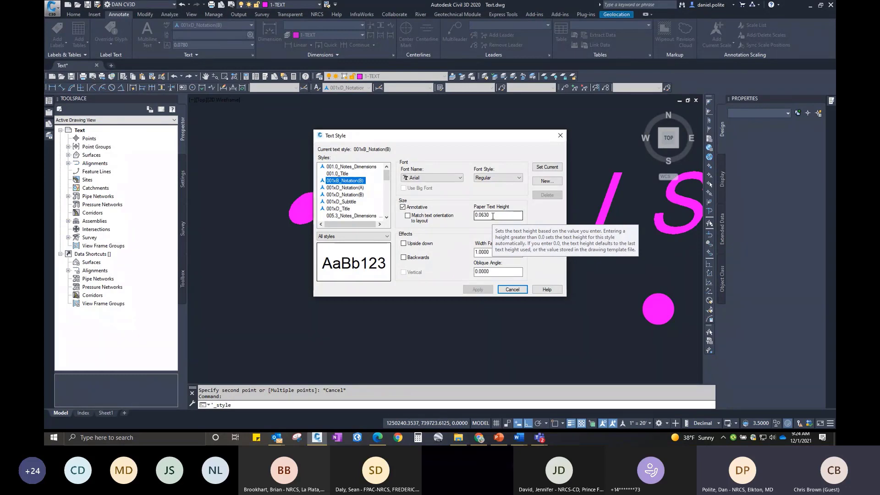
click(561, 135)
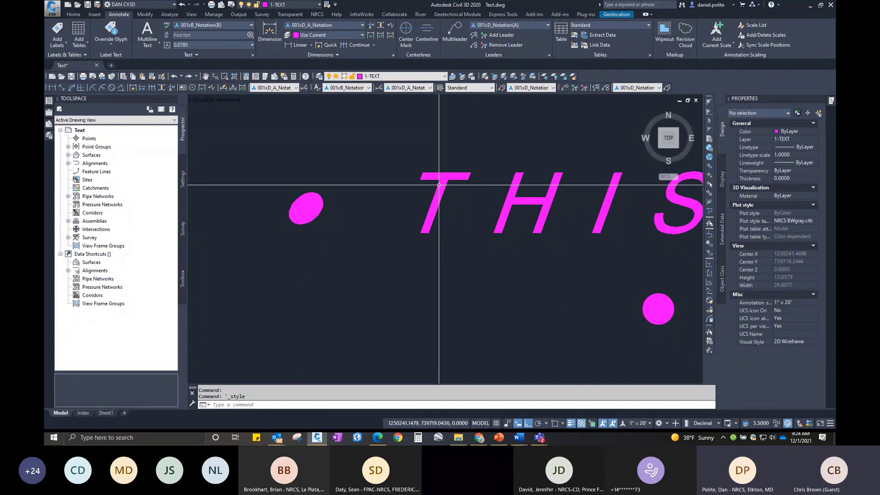
Set the annotation scale to 1" = 40' and measure the height of the first line's letter T again.
click(649, 423)
click(642, 280)
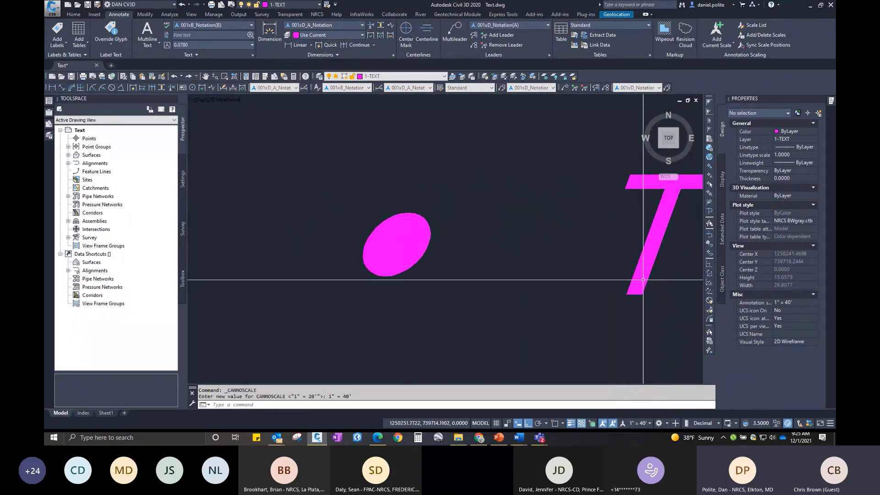
scroll(422, 235, down, 5)
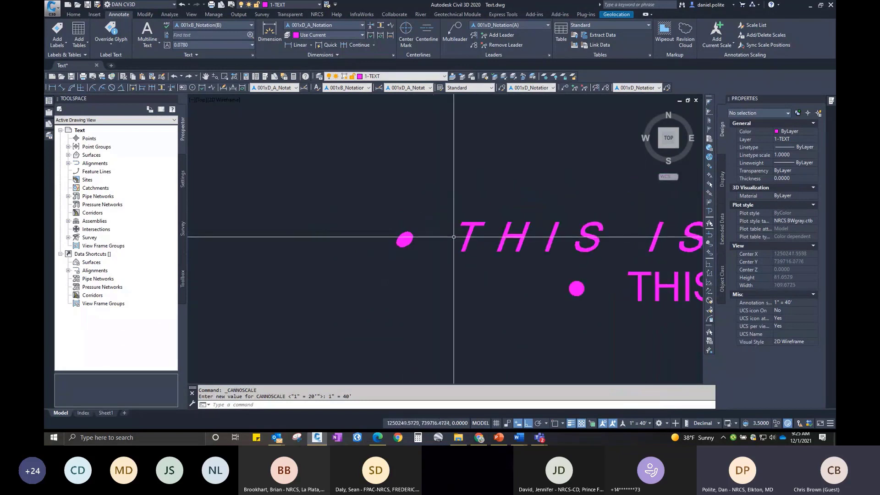
scroll(365, 250, up, 2)
scroll(365, 252, up, 2)
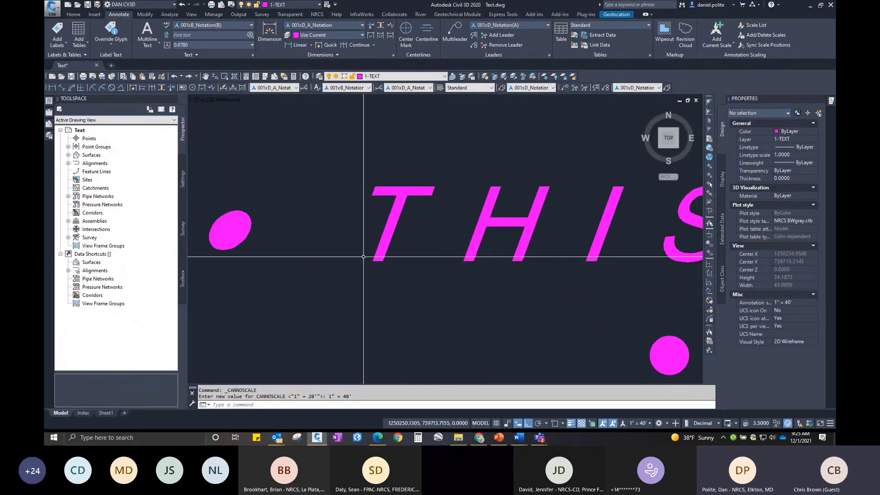
text(di)
key(Return)
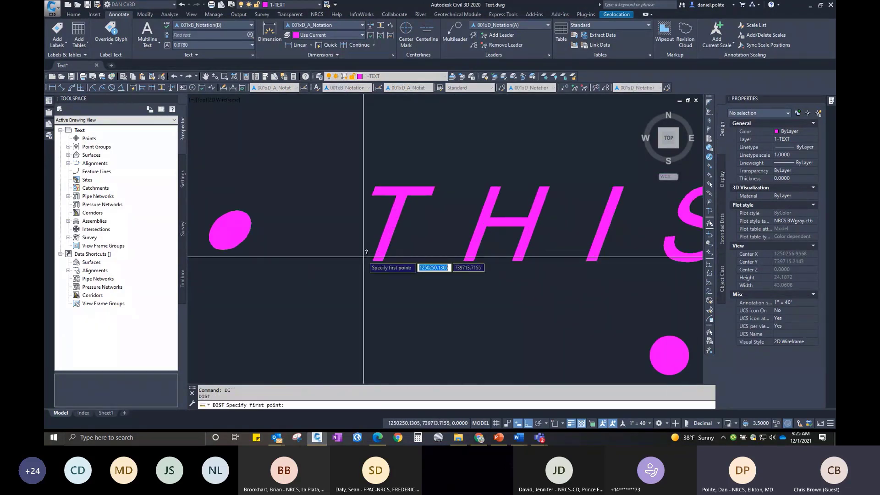
click(356, 262)
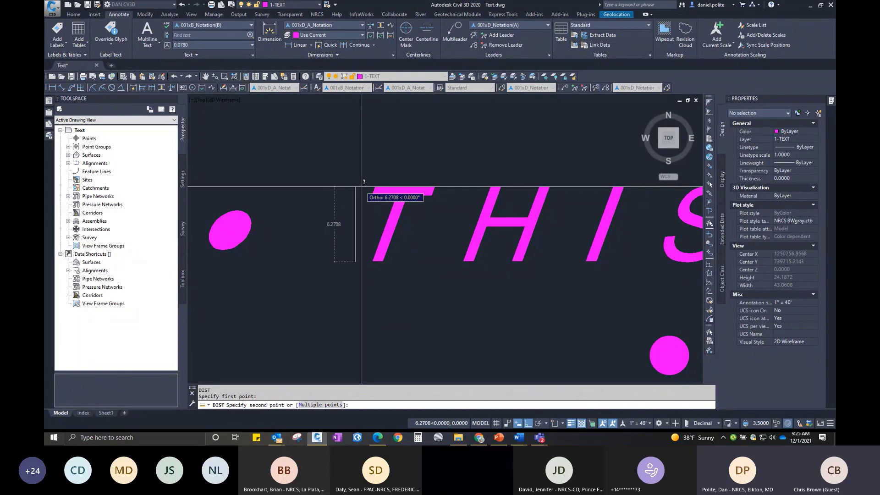
scroll(360, 188, down, 5)
key(Escape)
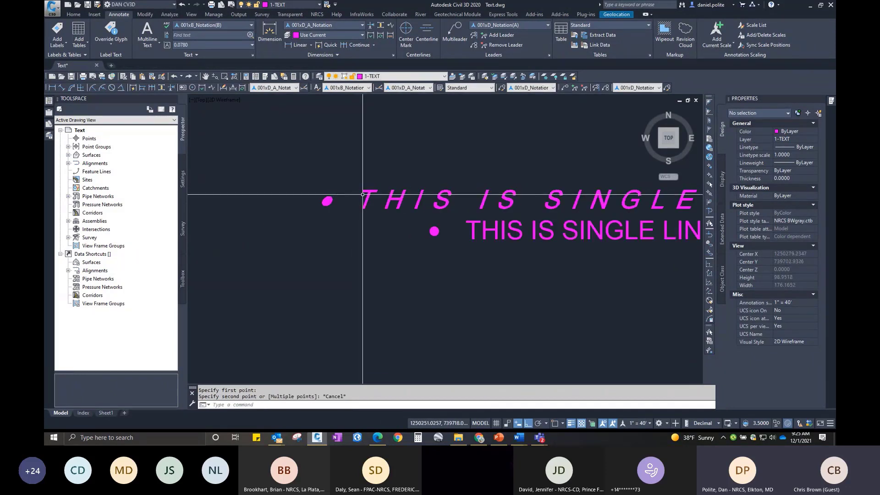
Set the annotation scale to 1" = 20'.
scroll(510, 239, down, 2)
mouse_move(492, 240)
middle_down()
mouse_move(356, 239)
mouse_move(375, 244)
middle_up()
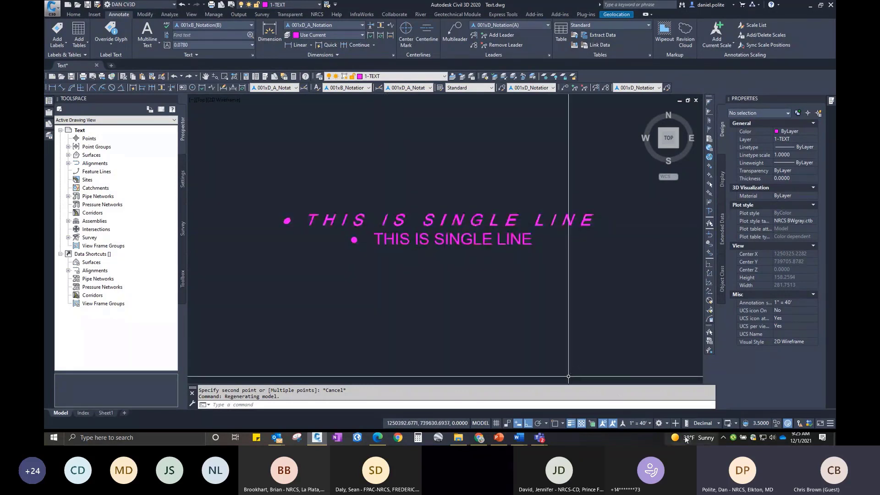
click(651, 423)
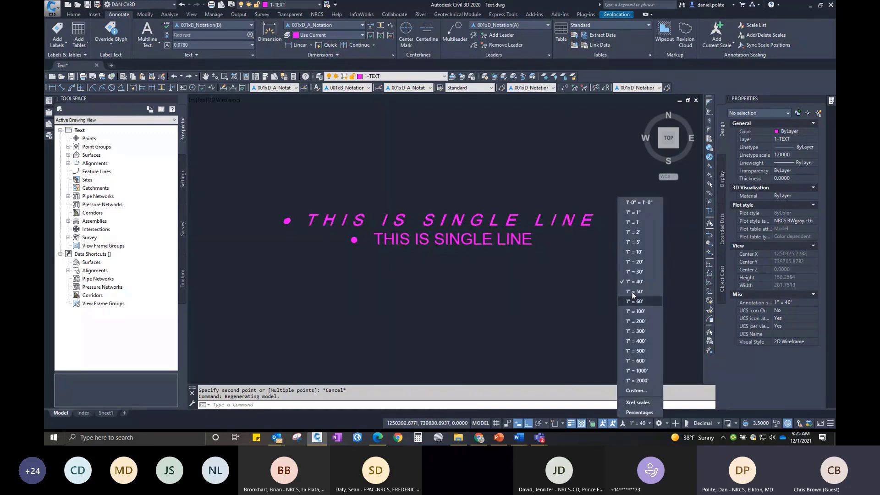
click(629, 262)
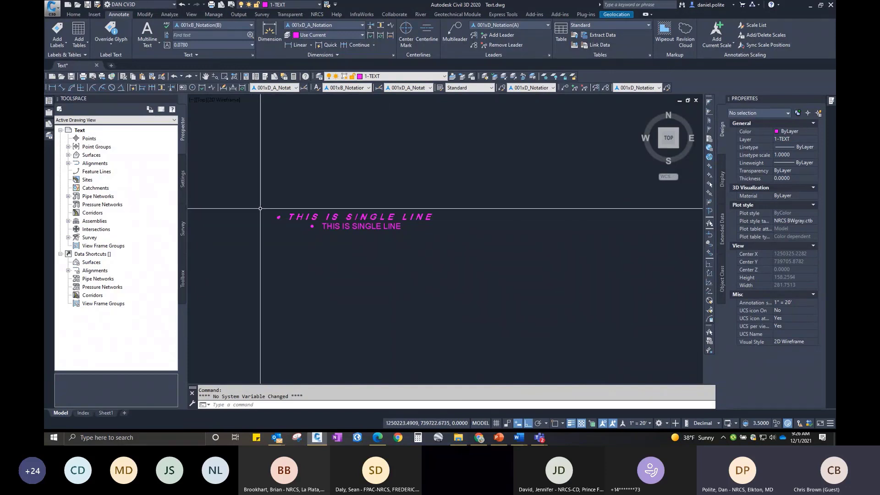
Review the annotative markers in the text style list and the annotative properties of the bulleted text.
middle_drag(261, 218, 335, 219)
scroll(418, 202, up, 2)
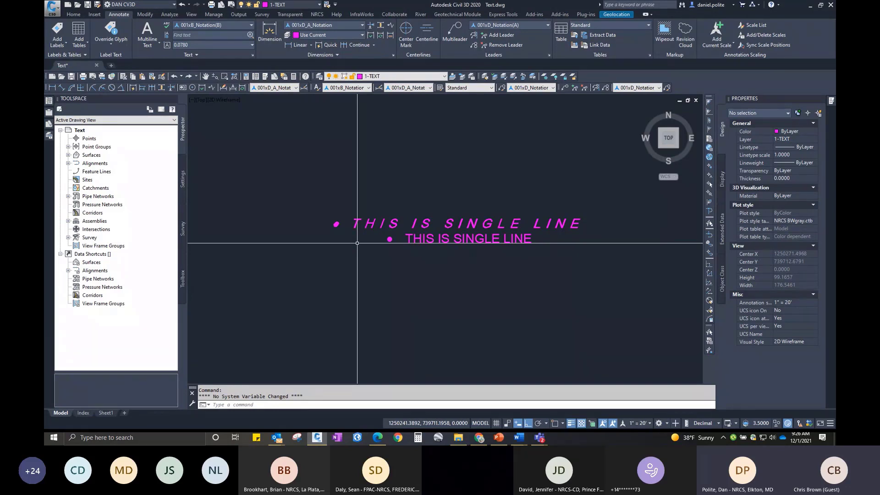
scroll(344, 244, down, 3)
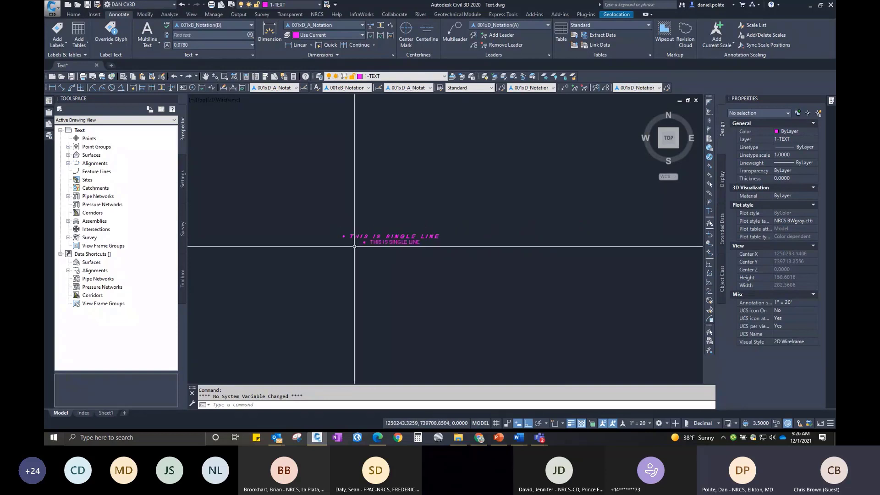
middle_drag(316, 196, 435, 153)
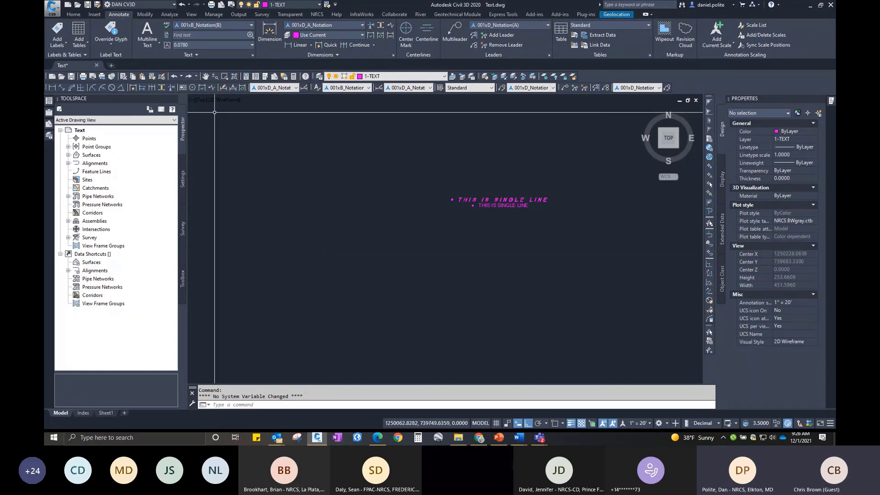
click(252, 55)
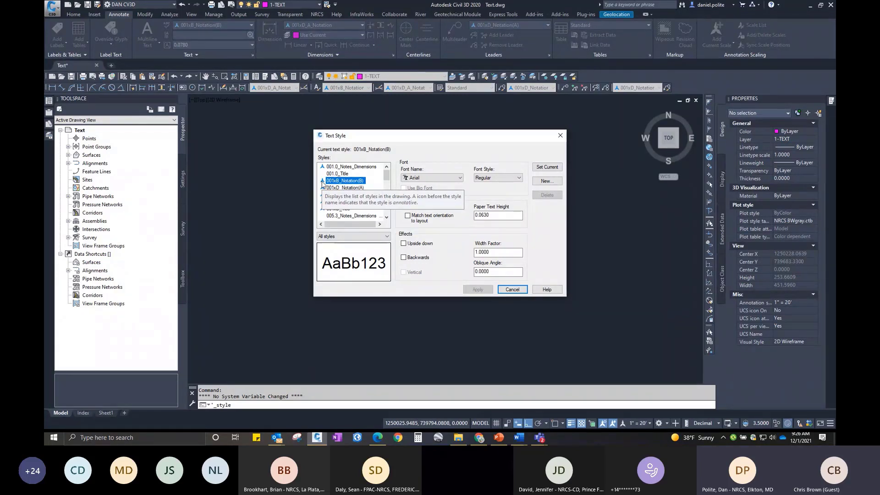
click(523, 291)
click(508, 201)
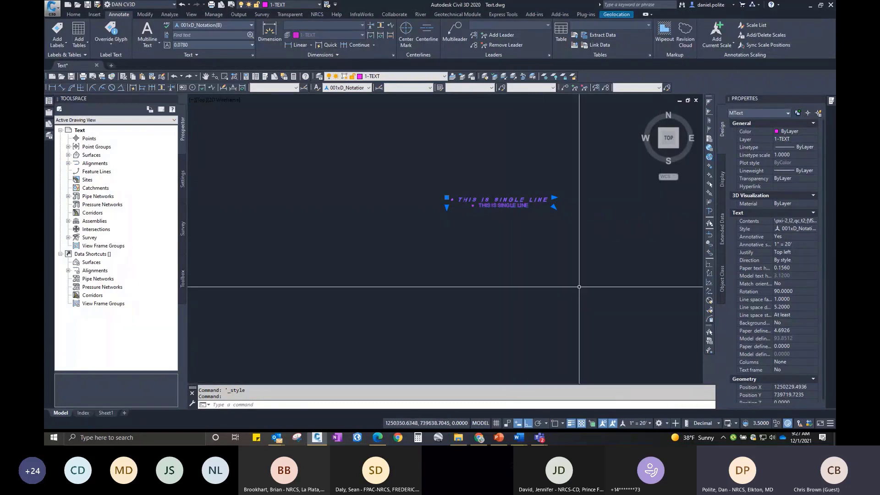
scroll(482, 255, up, 2)
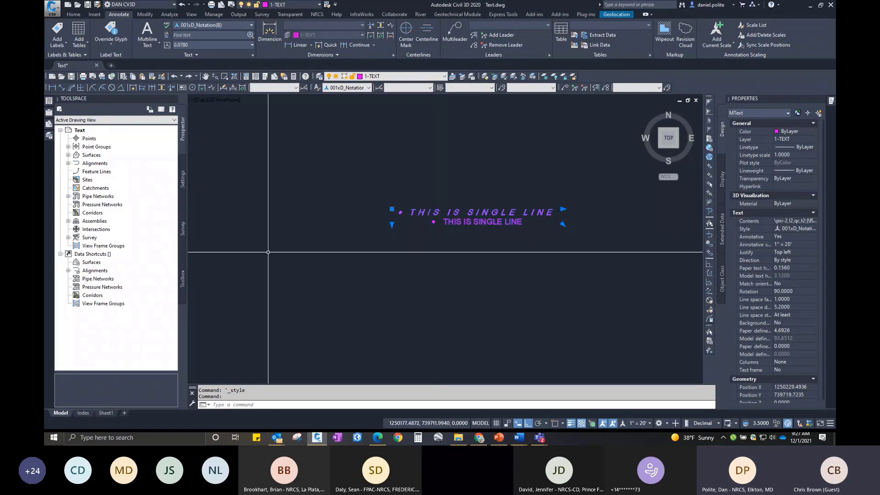
Switch to the Sheet1 layout and examine its plan view viewport and title block.
click(107, 413)
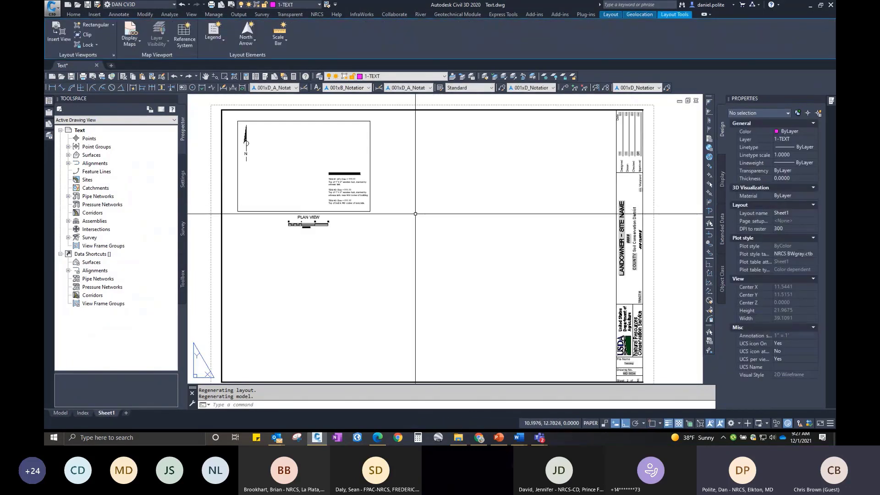
middle_drag(400, 201, 425, 212)
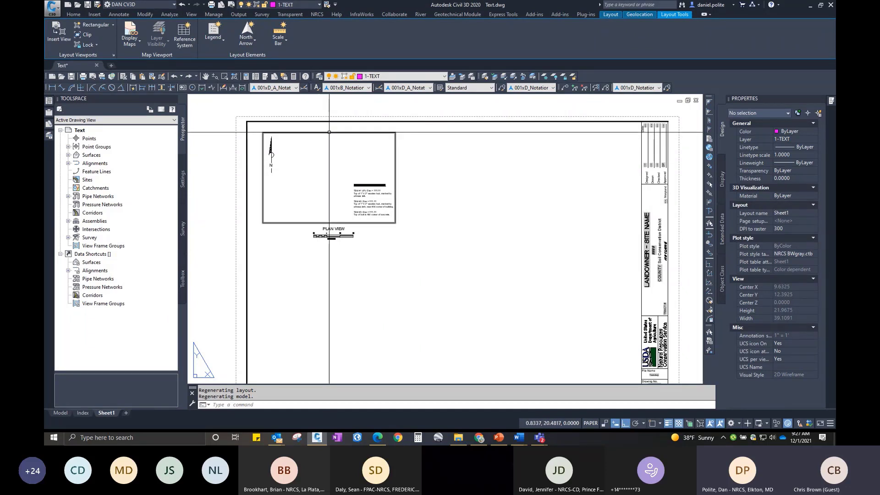
mouse_move(329, 132)
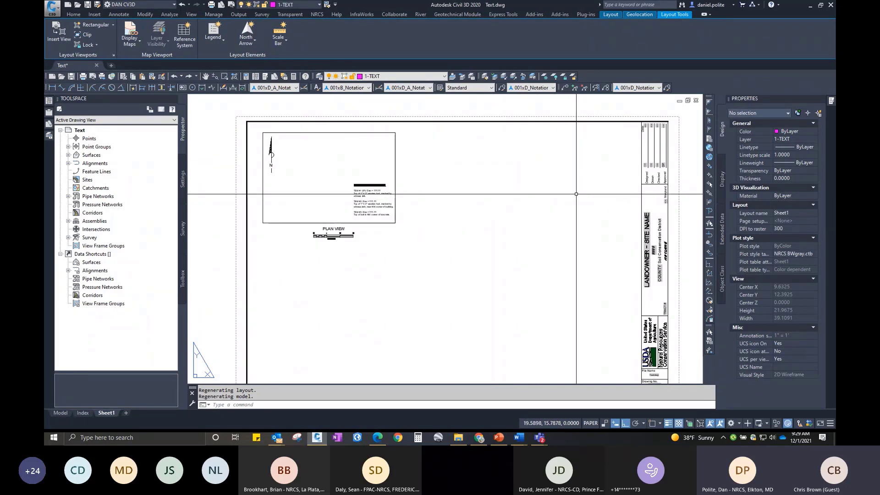
Return to model space to view the bulleted text and check the Teams meeting.
click(60, 413)
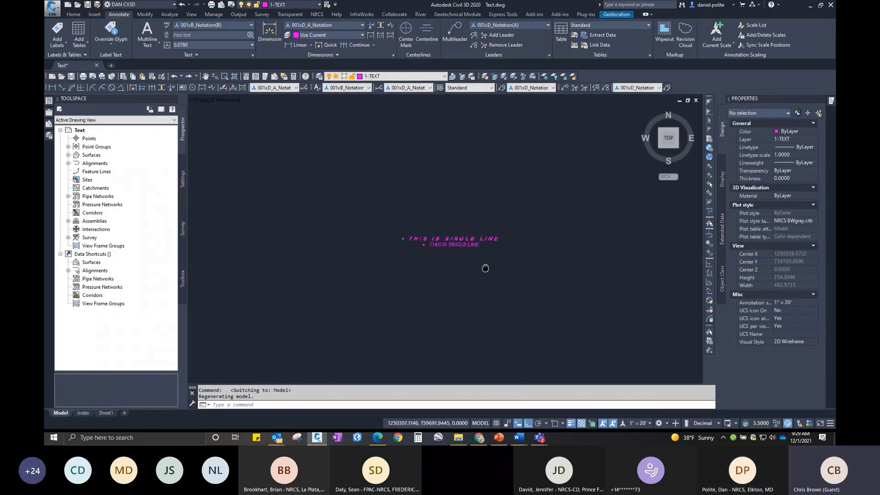
scroll(485, 248, up, 2)
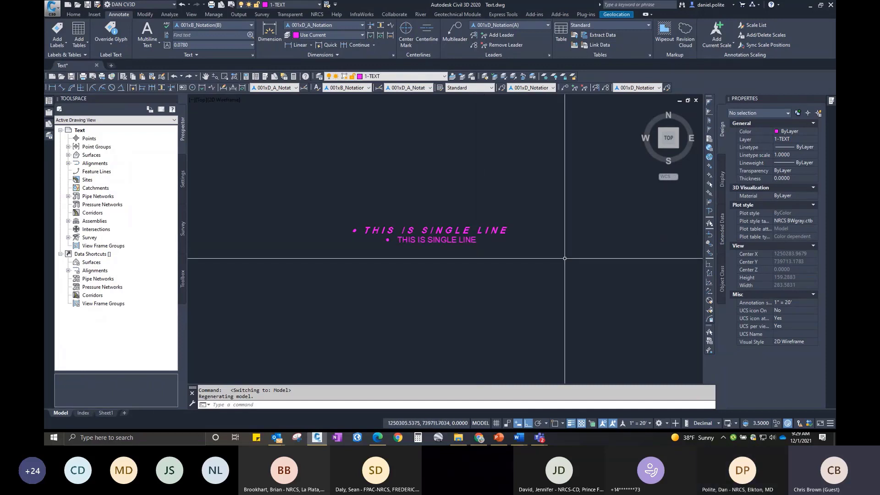
click(547, 440)
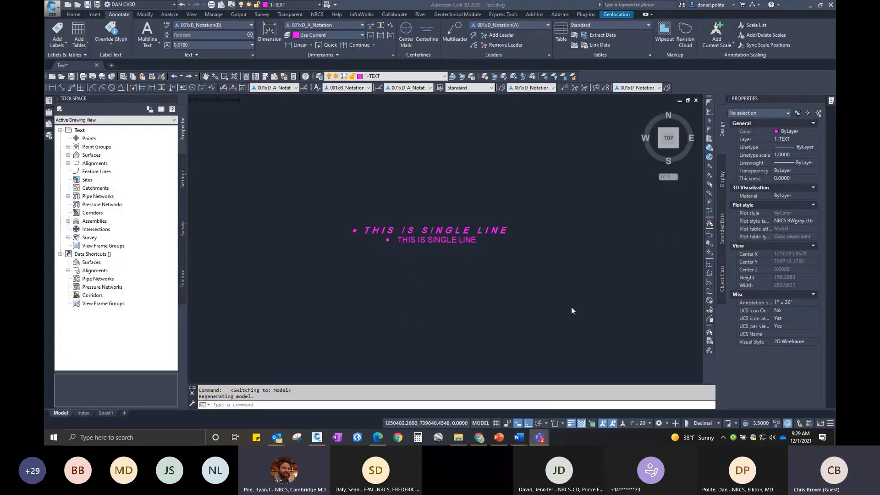
click(824, 366)
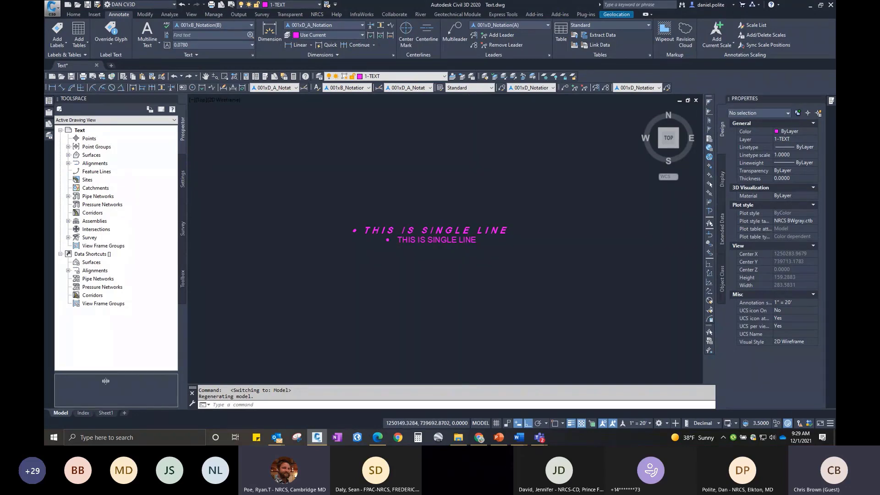
Open the Sheet1 layout and examine the plan view's benchmark notes and the list of available dimension styles.
click(106, 413)
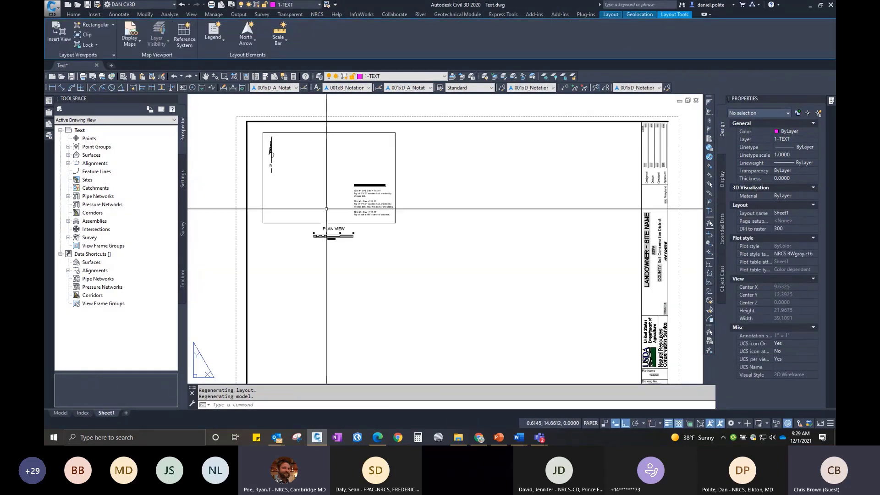
middle_drag(343, 214, 414, 236)
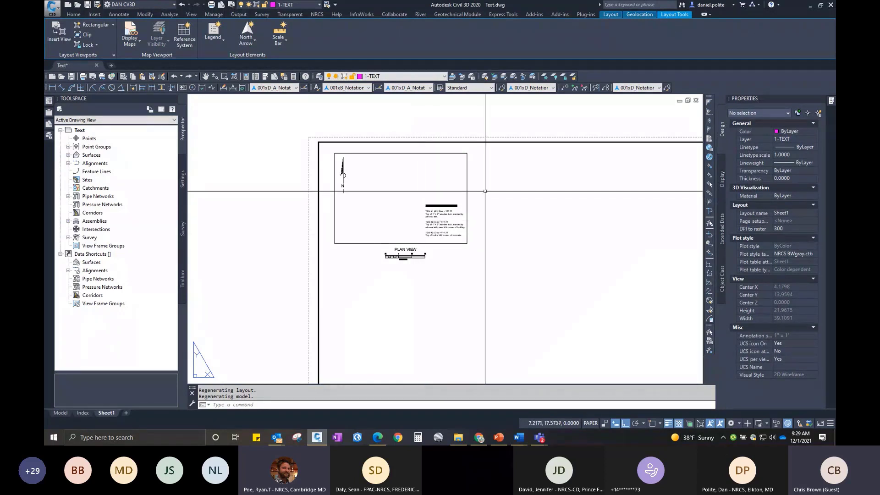
scroll(487, 192, up, 3)
scroll(472, 172, down, 2)
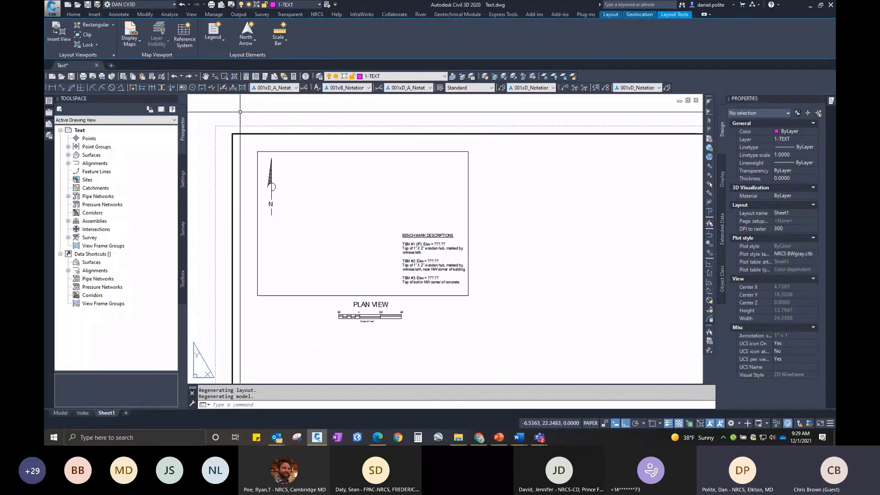
click(296, 87)
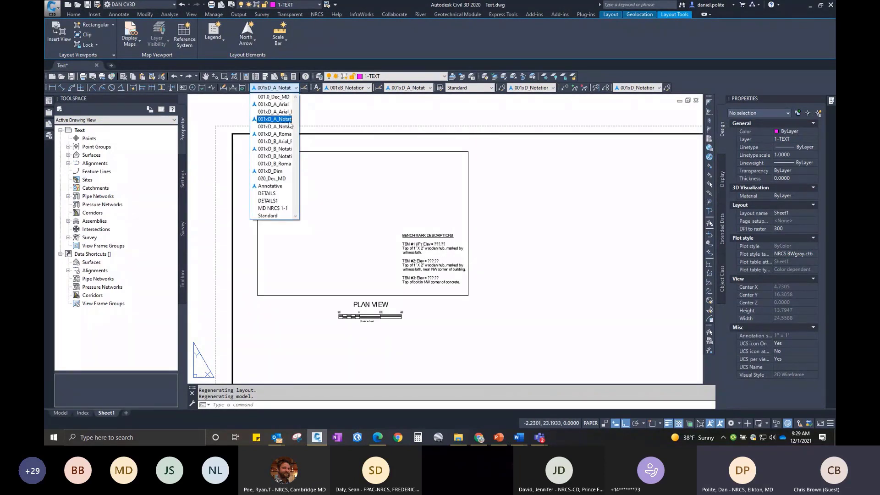
click(576, 218)
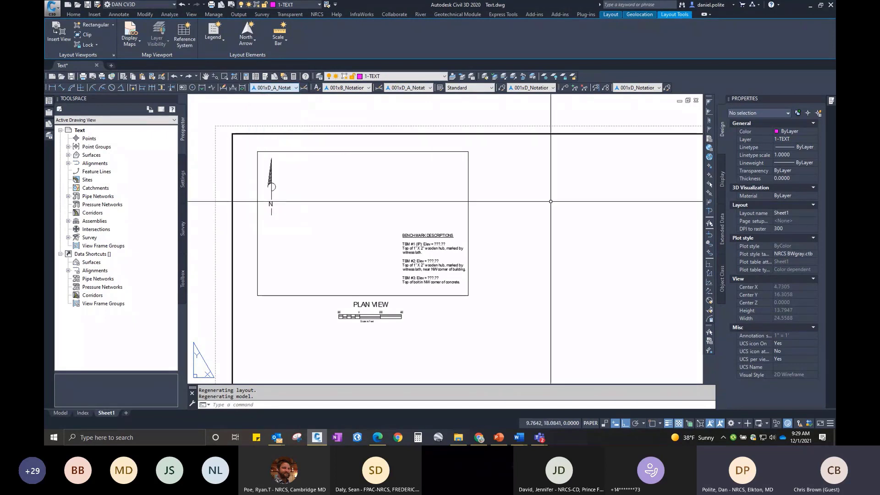
Create multiline text reading "This is paperspace" on the Sheet1 layout, outside the plan view viewport beside the benchmark notes.
click(552, 200)
click(530, 180)
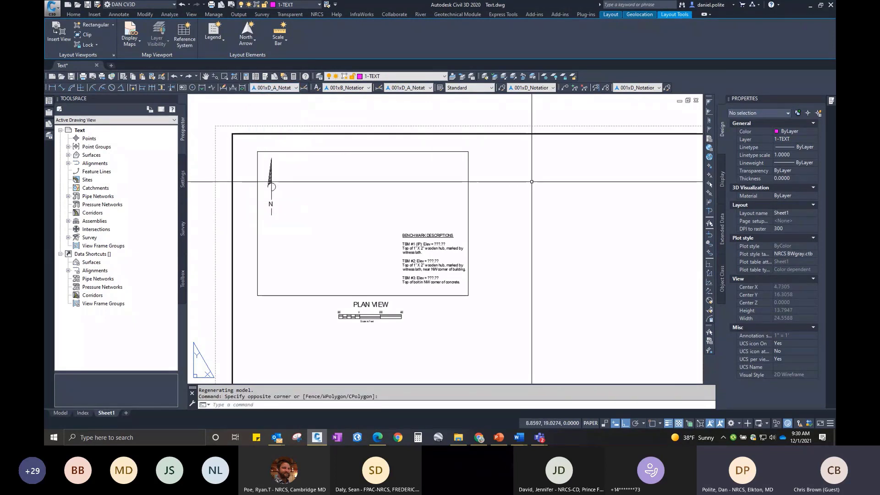
text(mt)
key(Return)
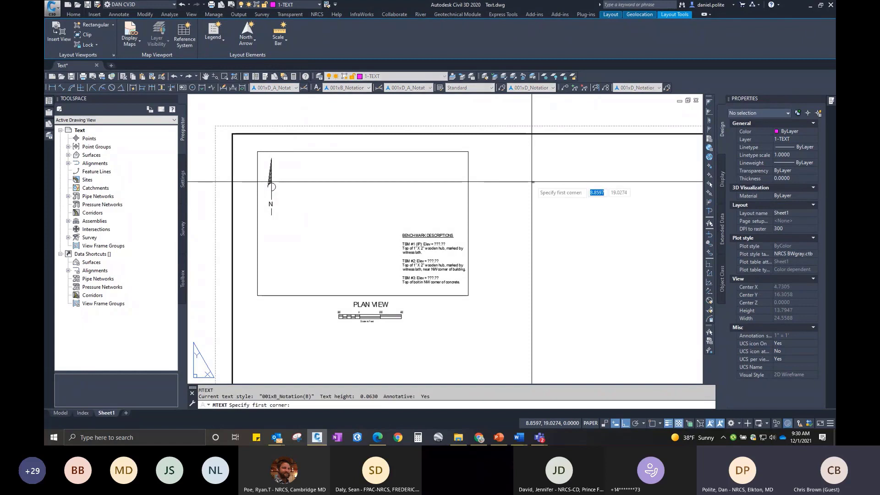
click(487, 202)
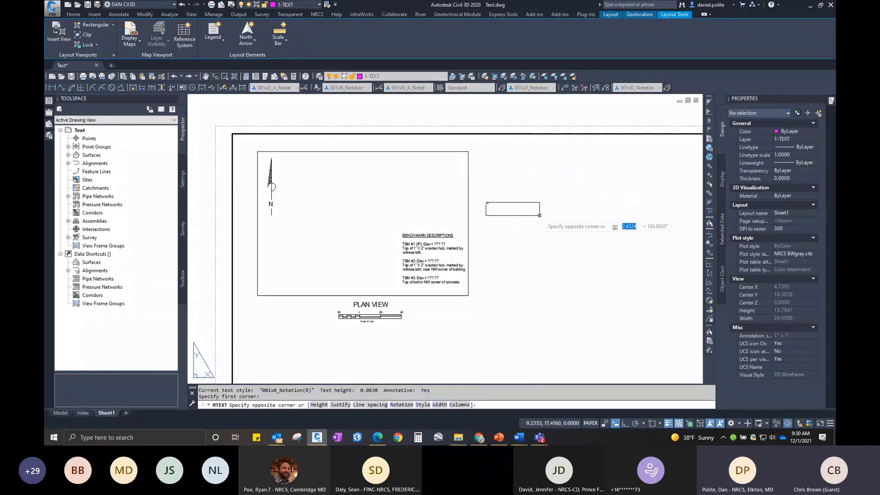
click(540, 218)
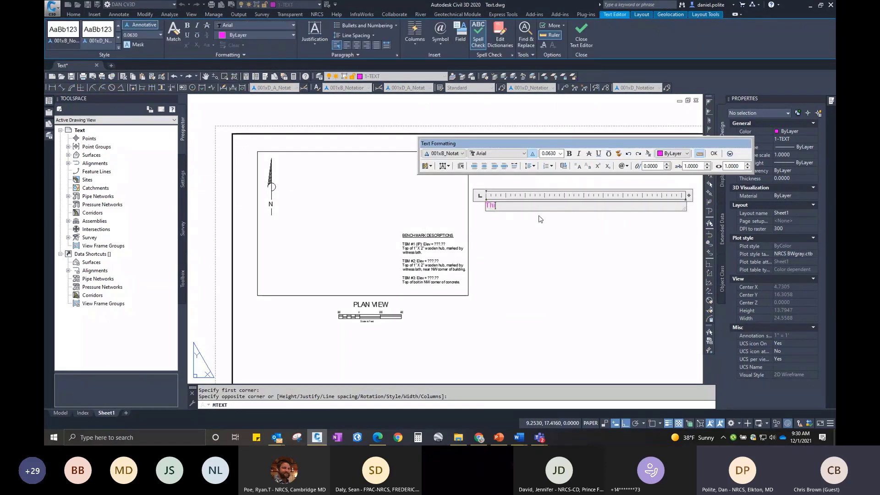
text(This is paper space)
click(541, 219)
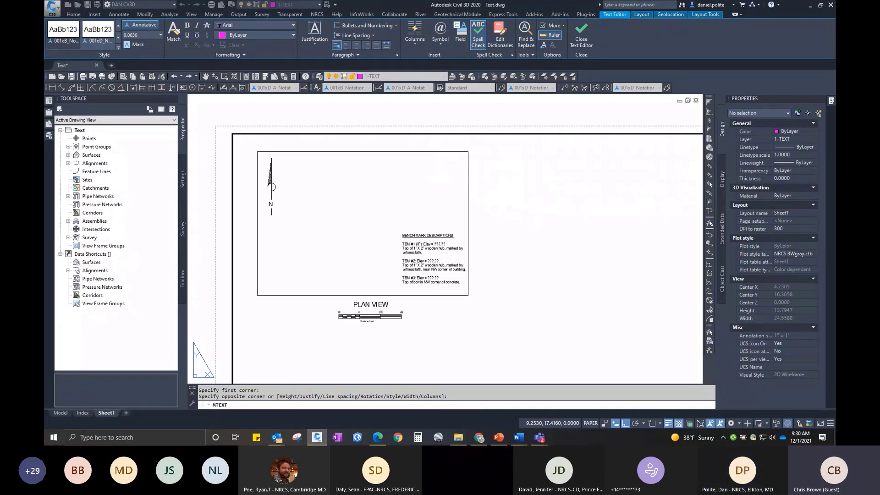
Narrow the frame of the "This is paperspace" text so it ends just past the wording.
scroll(494, 192, up, 3)
click(494, 219)
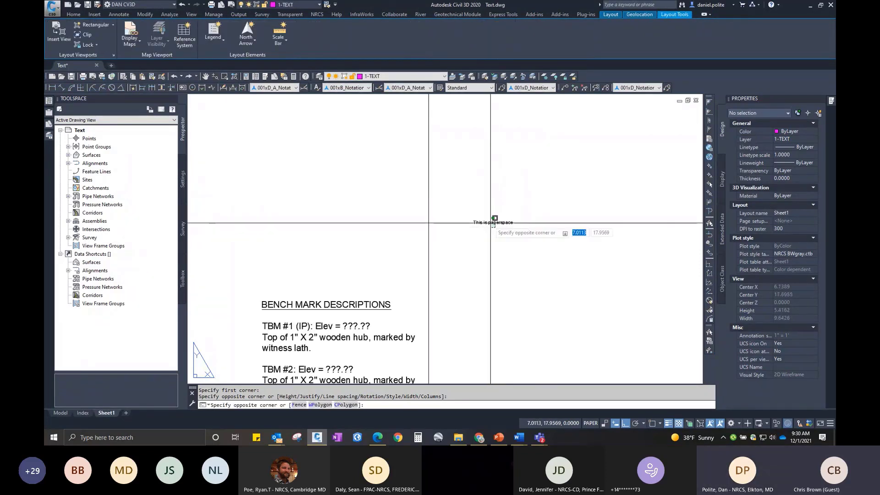
click(496, 220)
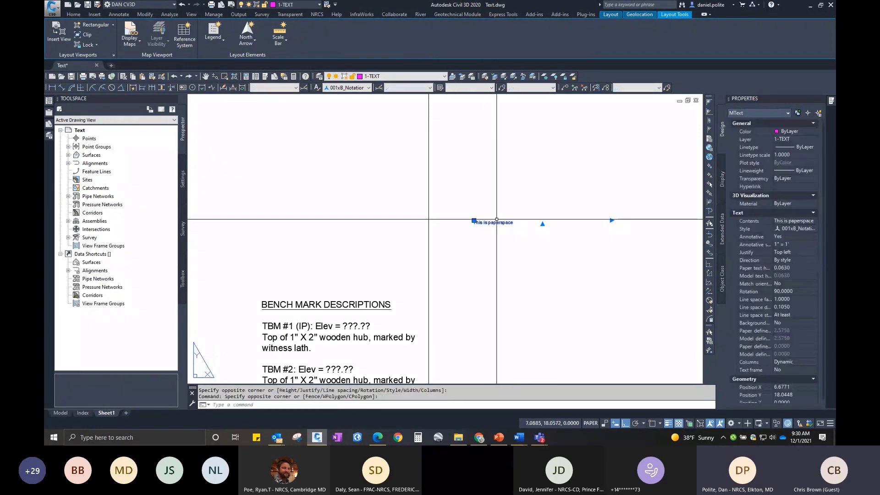
click(612, 220)
click(524, 221)
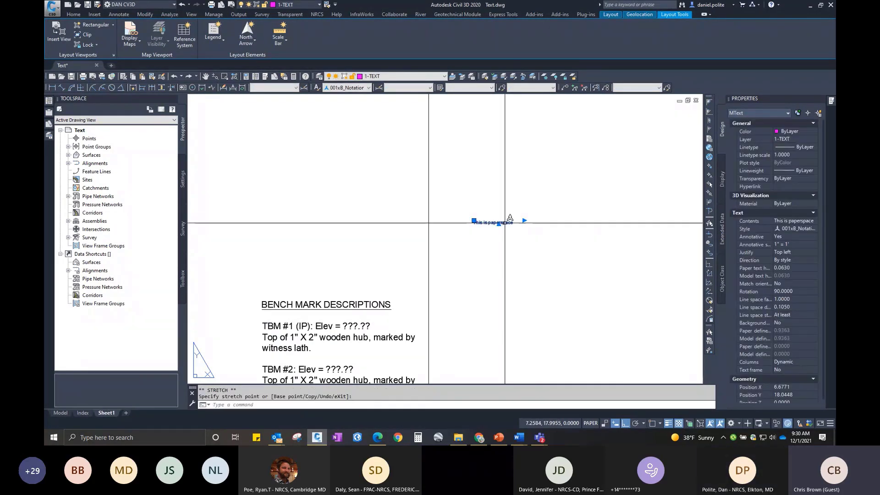
Move the "This is paperspace" text inside the plan view frame, above the benchmark descriptions.
drag(505, 222, 326, 182)
middle_drag(377, 189, 478, 188)
scroll(459, 186, up, 2)
Apply the annotative 001xD_Notation text style at 0.1250 height to the paper space text and widen its frame to fit one line.
click(446, 187)
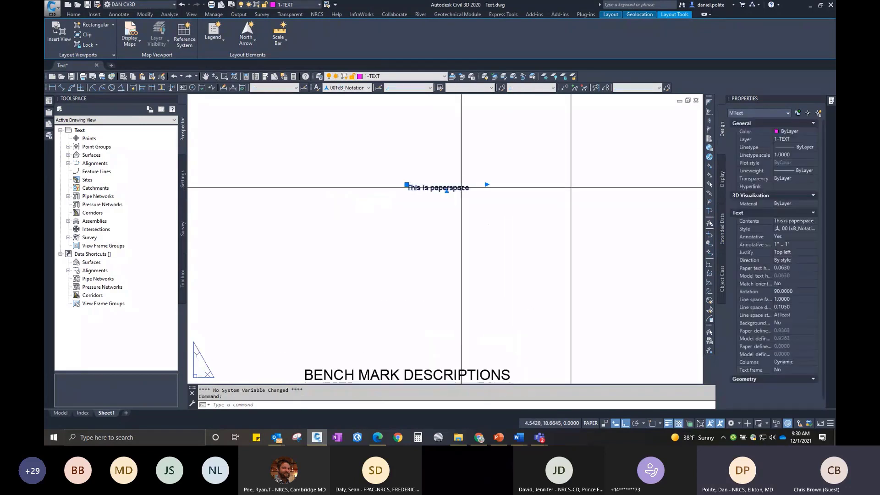
click(370, 89)
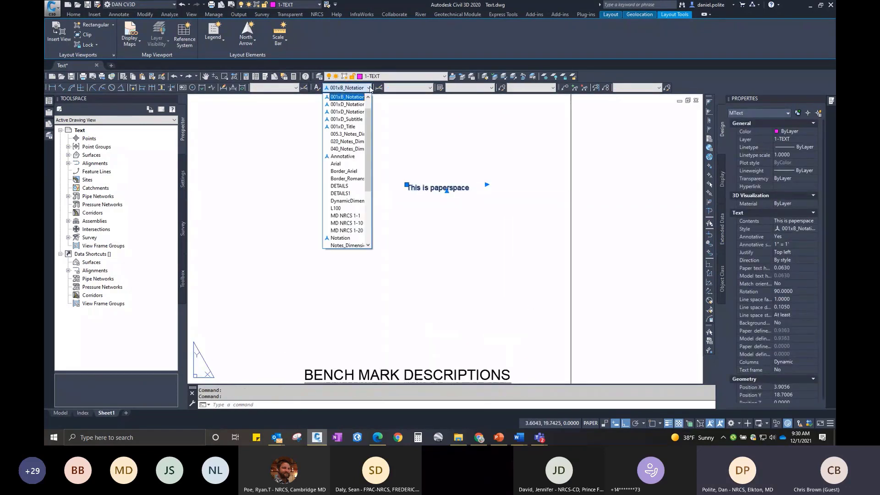
click(353, 113)
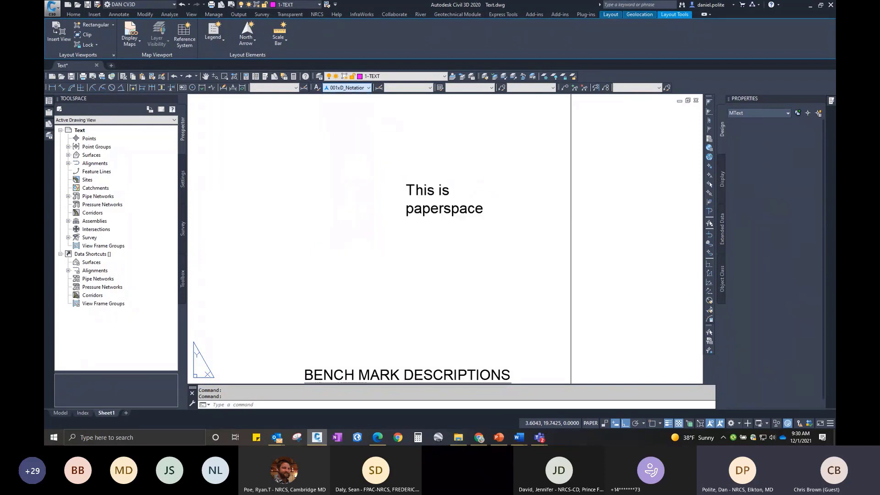
click(487, 184)
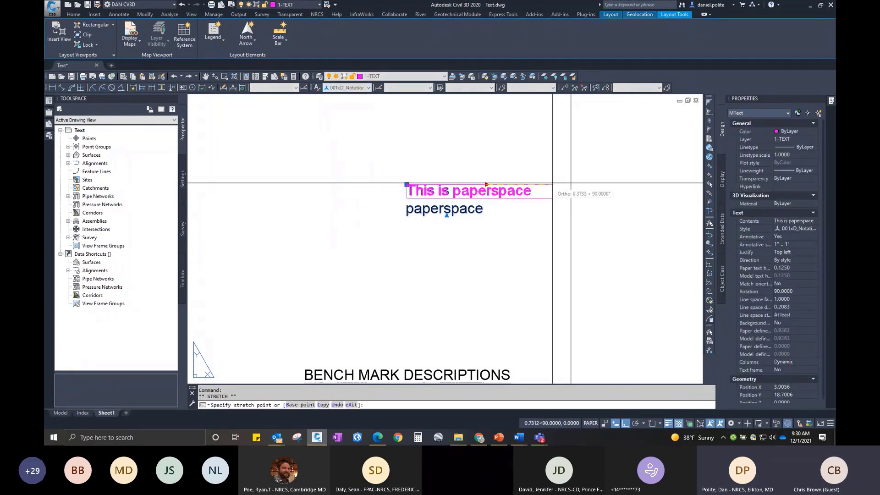
click(560, 184)
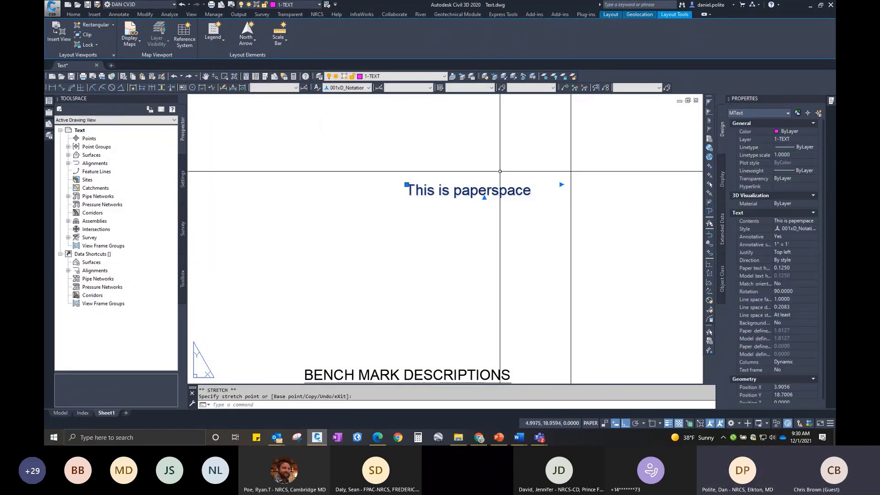
key(Escape)
Compare the paper space text with the benchmark notes and check its annotative height properties.
scroll(497, 193, down, 3)
middle_drag(500, 206, 471, 206)
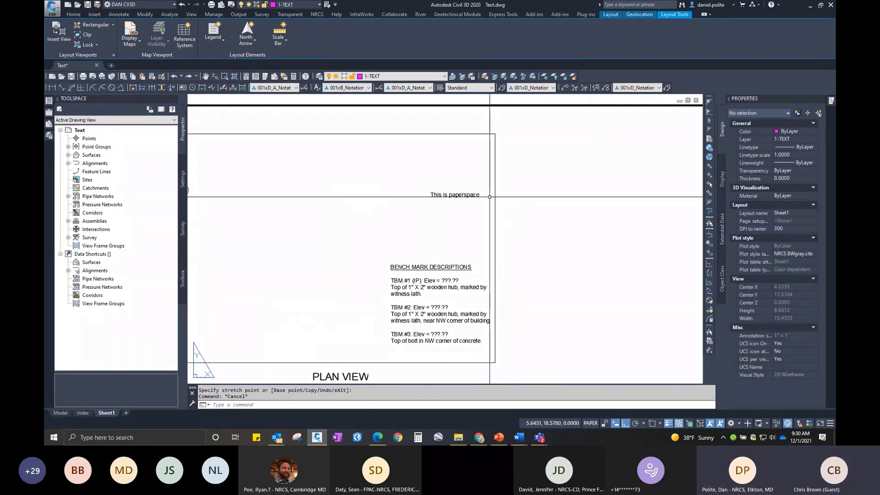
click(495, 197)
key(Escape)
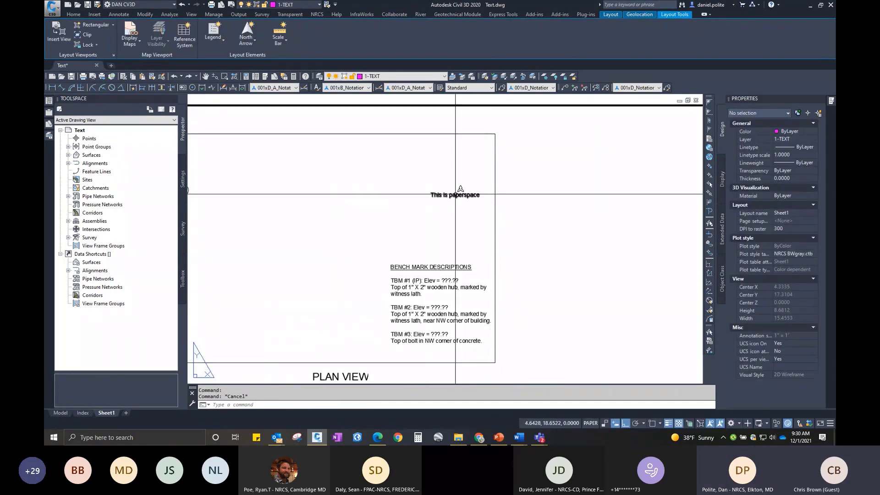
click(458, 195)
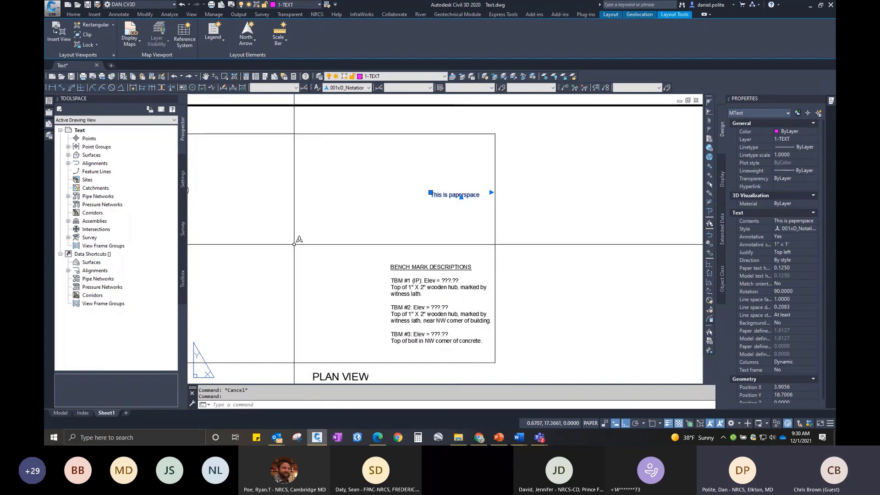
key(Escape)
Replace the bulleted text in model space with "This is im model" in the 001xD_Notation text style at 0.1250 height.
click(64, 414)
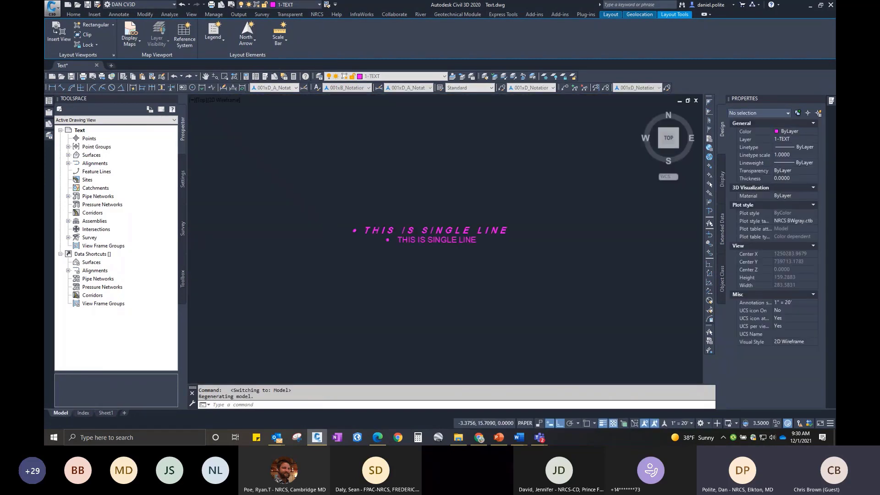
double_click(459, 228)
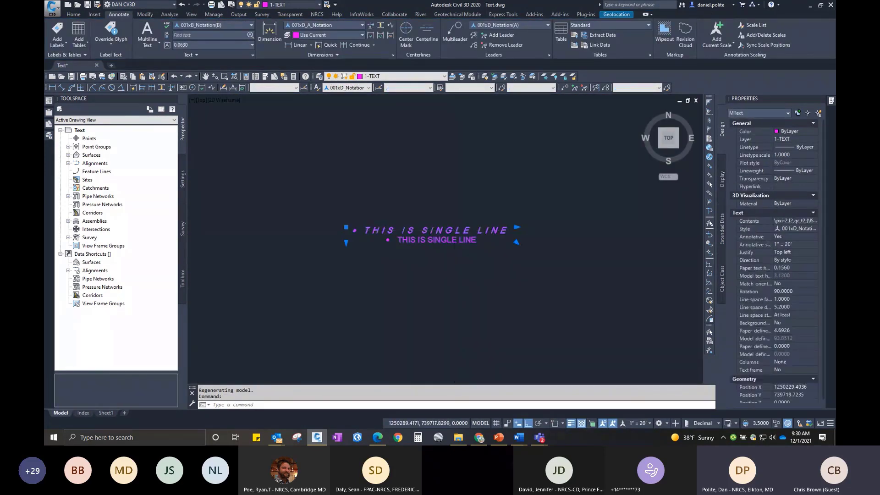
key(Delete)
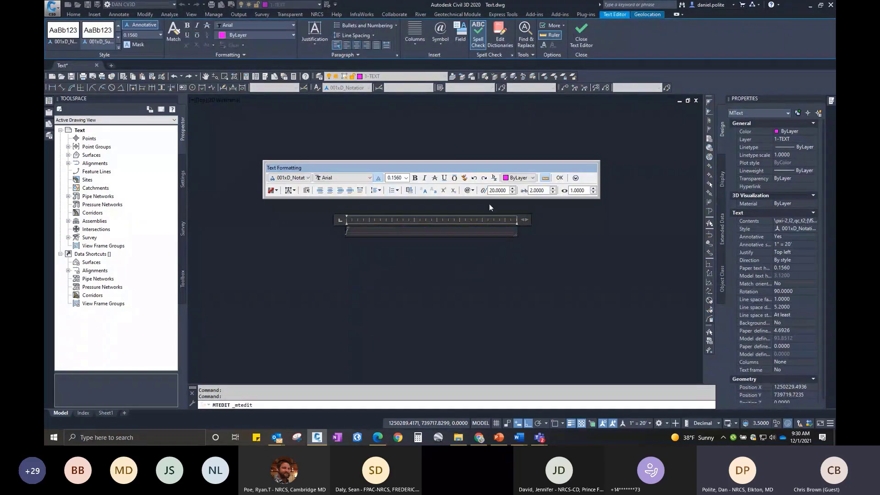
click(308, 178)
scroll(311, 195, up, 1)
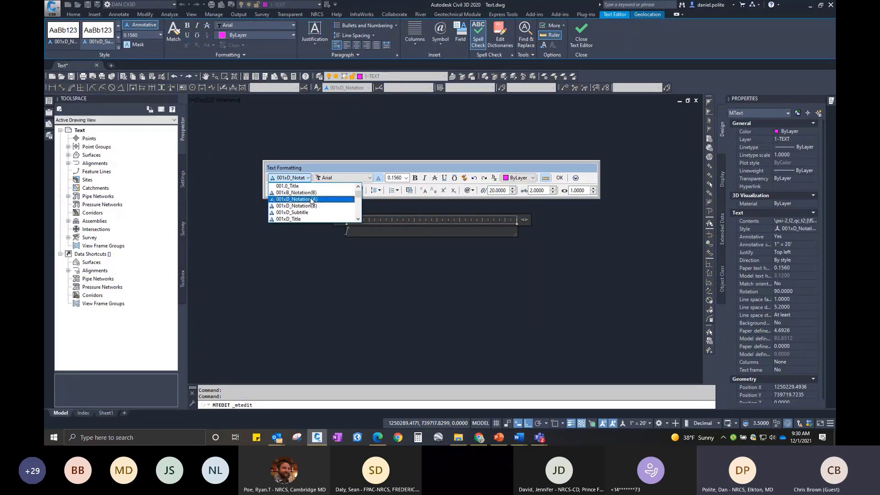
click(311, 195)
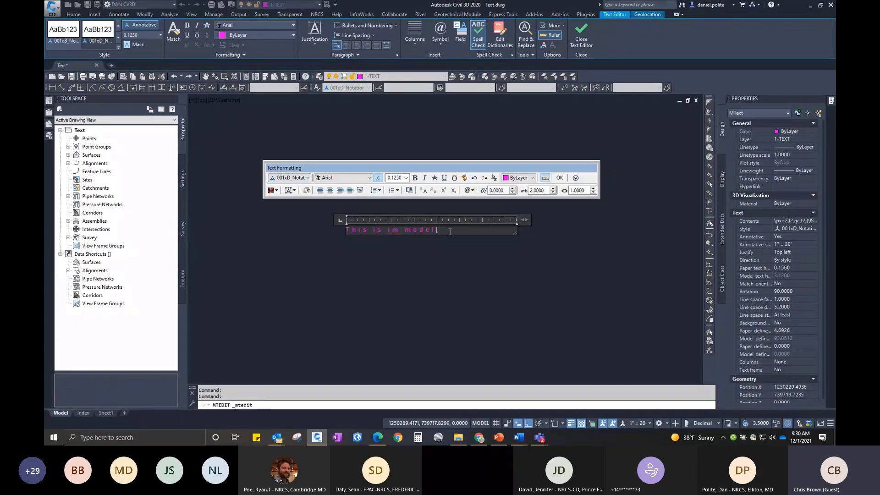
Set the model space text's tracking to 1.0000 and correct its wording to "This is in model".
right_click(537, 191)
click(540, 190)
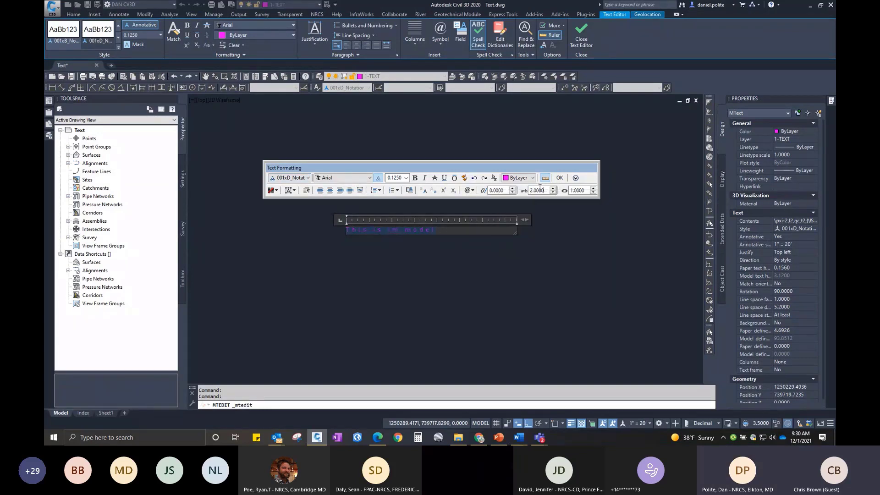
text(0)
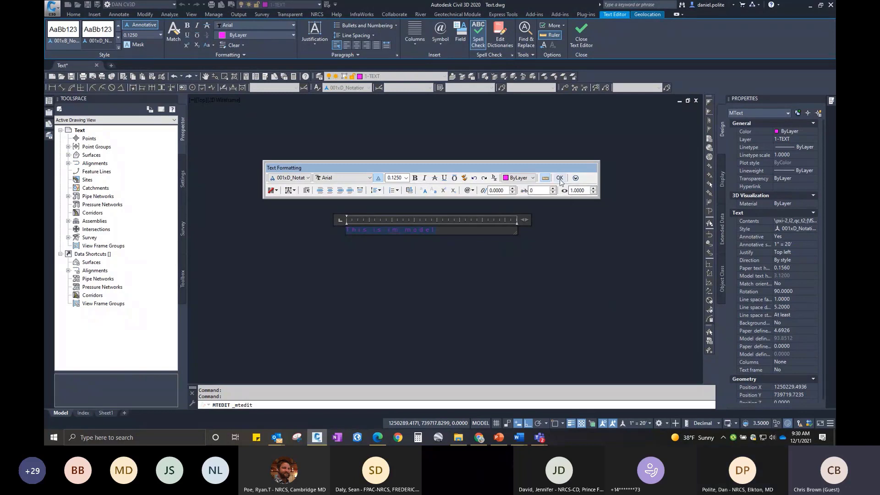
drag(546, 190, 373, 232)
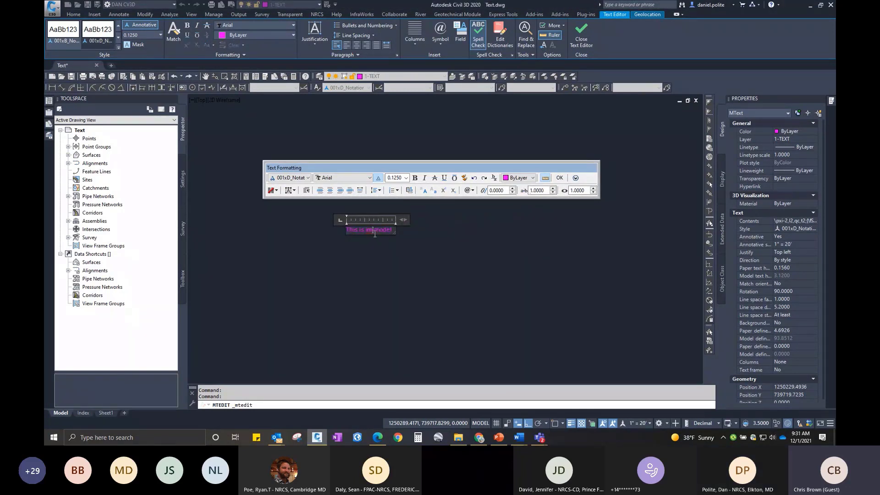
click(428, 237)
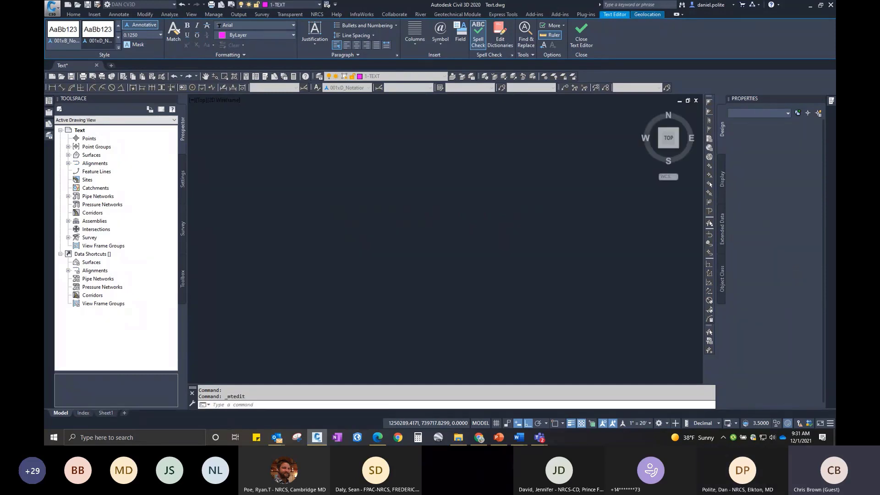
Open the Sheet1 layout and look for the model text inside the plan view viewport.
click(84, 413)
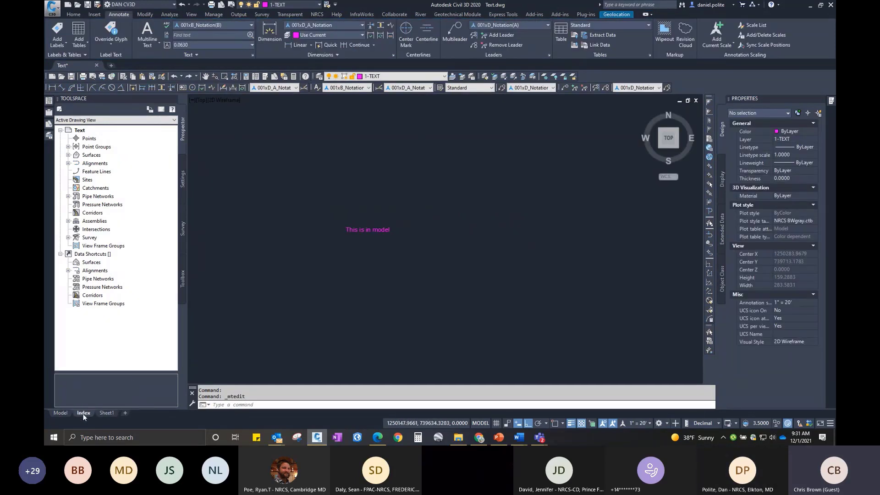
click(107, 413)
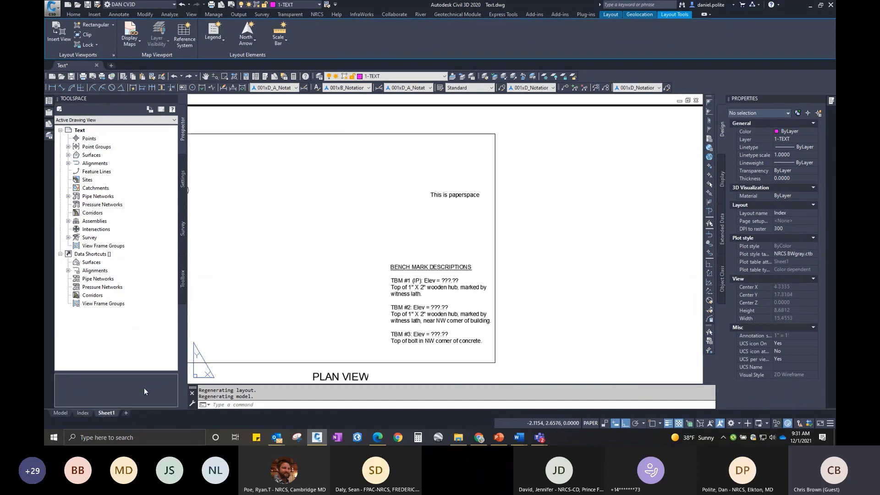
click(475, 260)
double_click(476, 260)
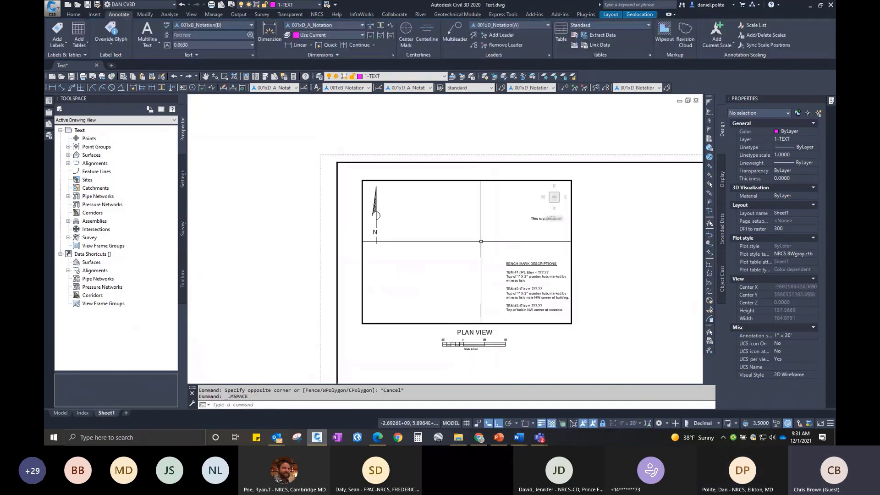
double_click(590, 237)
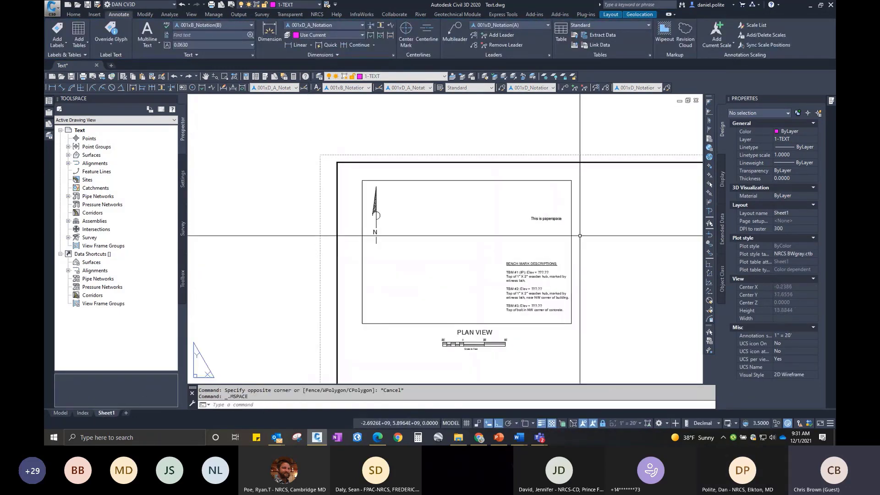
Unlock the display of the plan view viewport and activate model space inside it.
drag(589, 237, 541, 247)
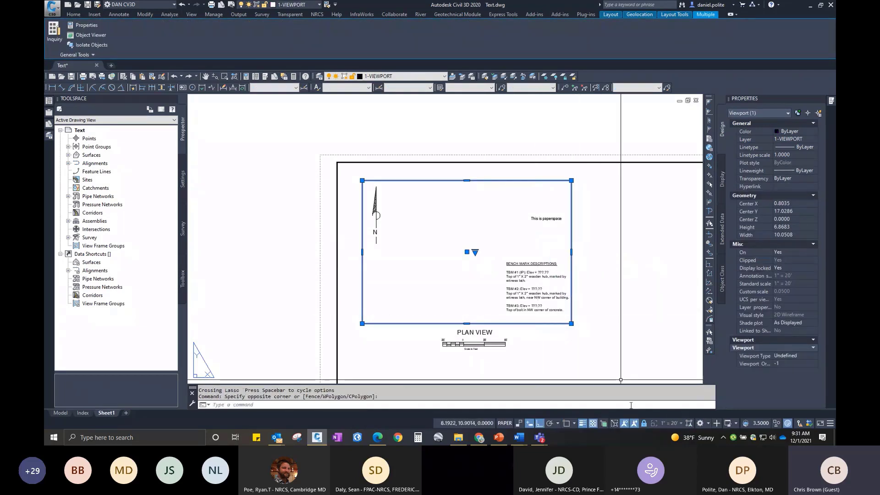
double_click(467, 249)
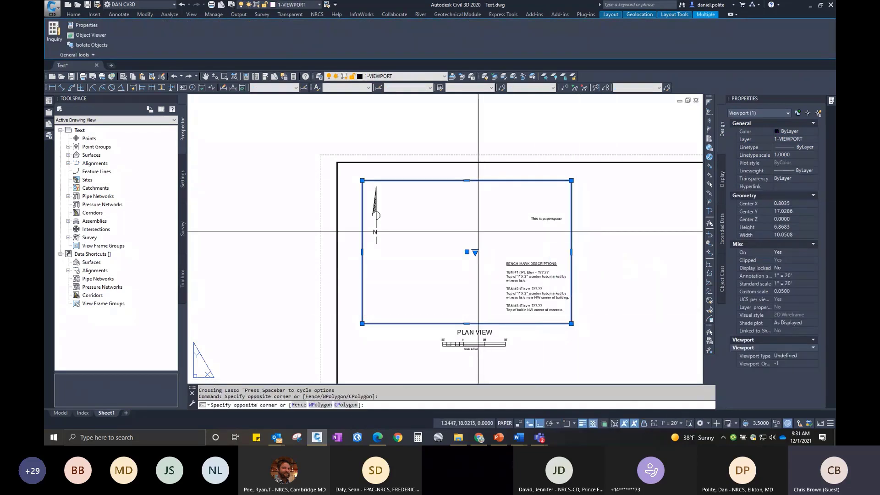
click(478, 231)
click(503, 243)
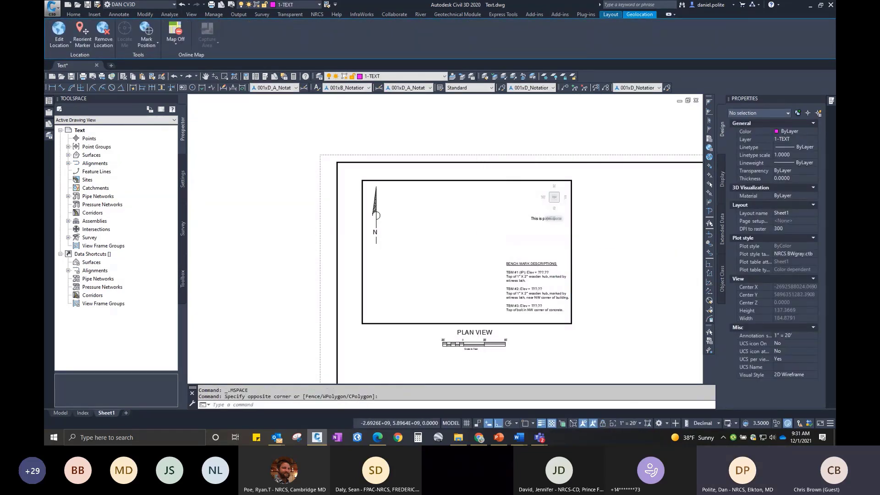
Zoom the viewport to its extents, shift the "This is in model" text slightly up in view, and return to paper space.
middle_click(519, 251)
middle_click(520, 252)
click(520, 251)
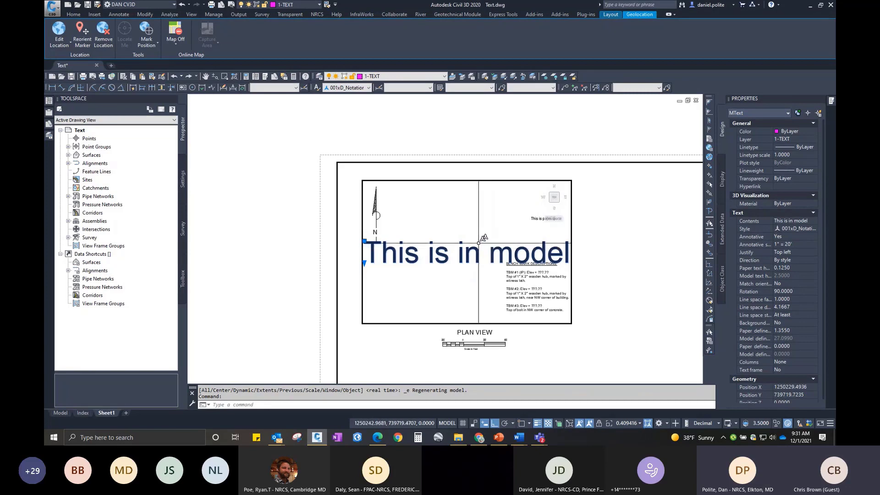
middle_drag(496, 243, 480, 227)
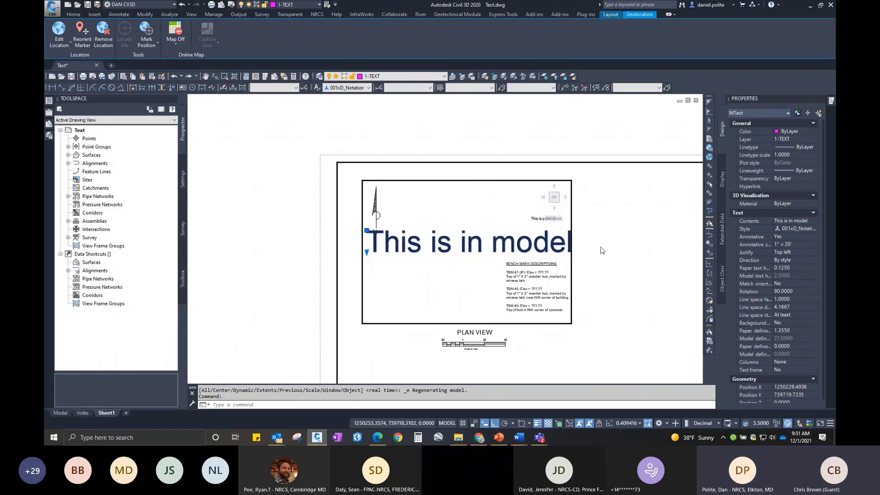
double_click(604, 238)
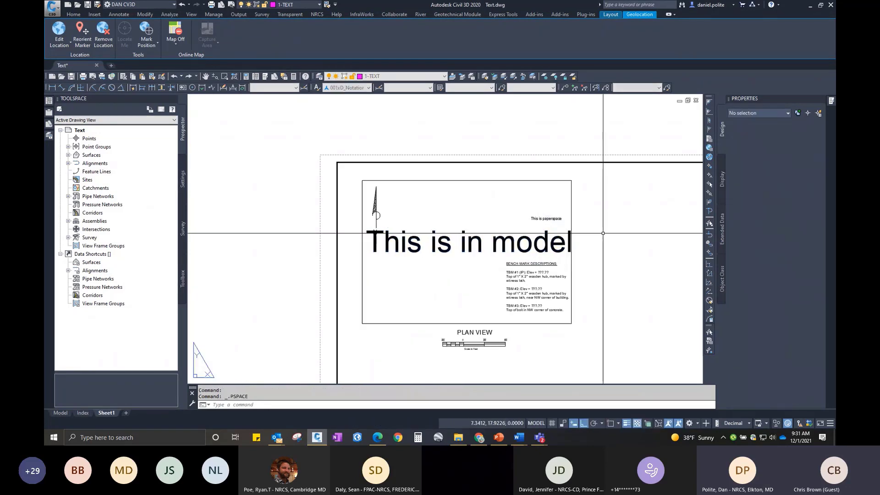
Check the text height and annotative scale of the "This is paperspace" text on the layout.
click(550, 219)
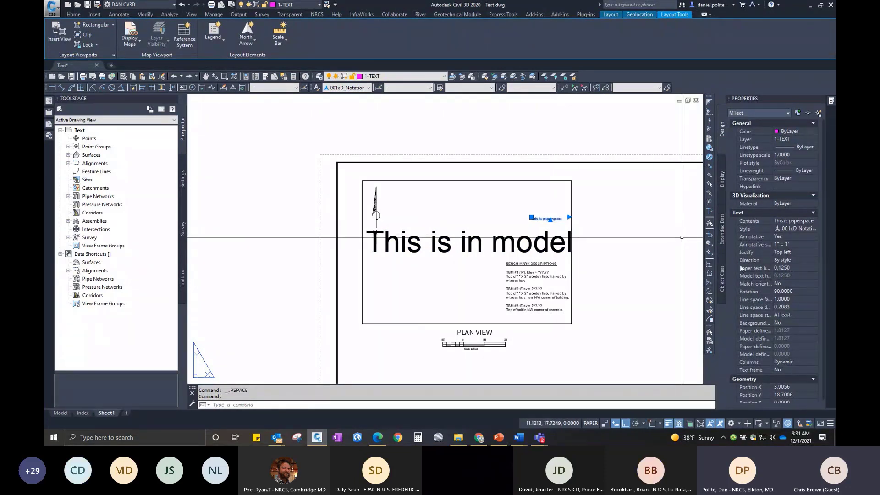
click(572, 227)
key(Escape)
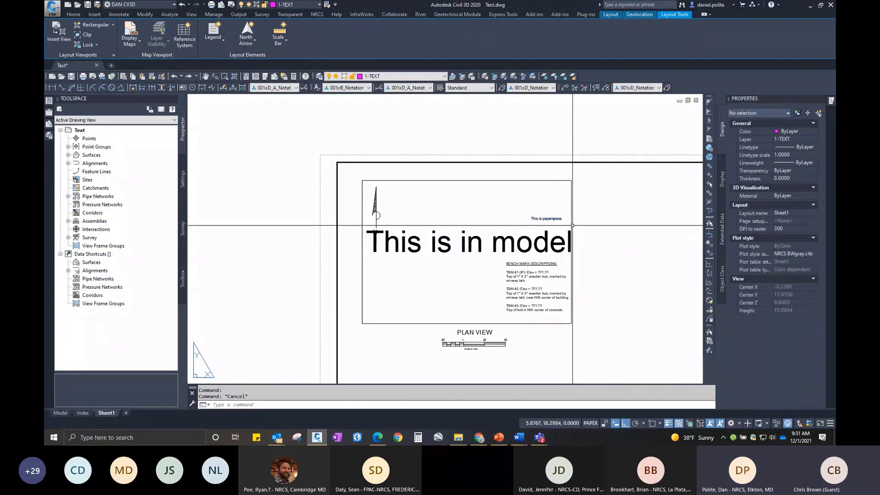
Set the plan view viewport's scale to 1" = 20'.
click(572, 225)
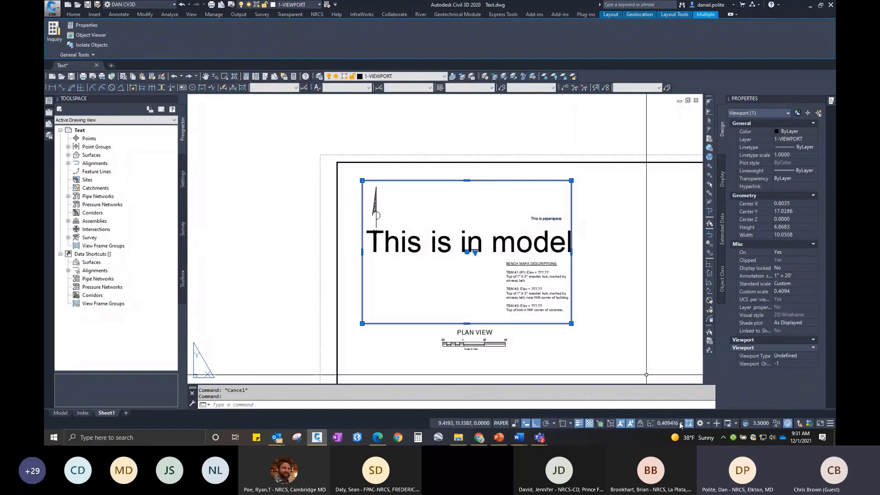
click(681, 424)
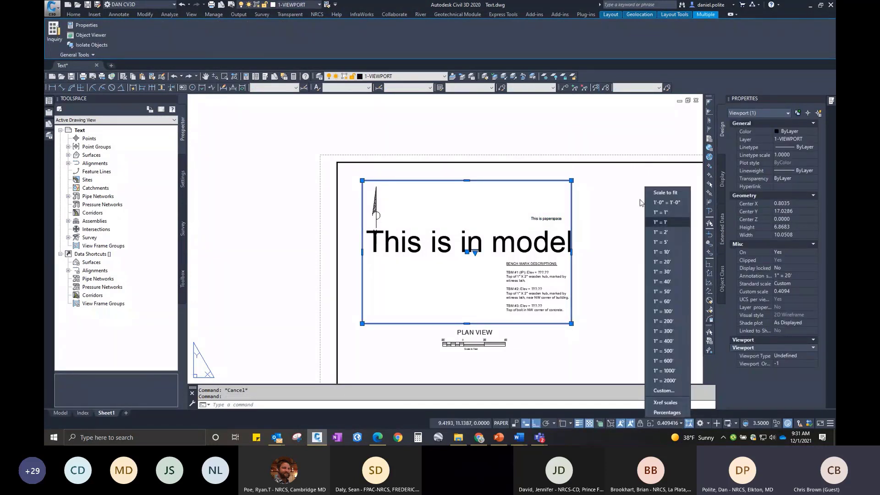
click(664, 262)
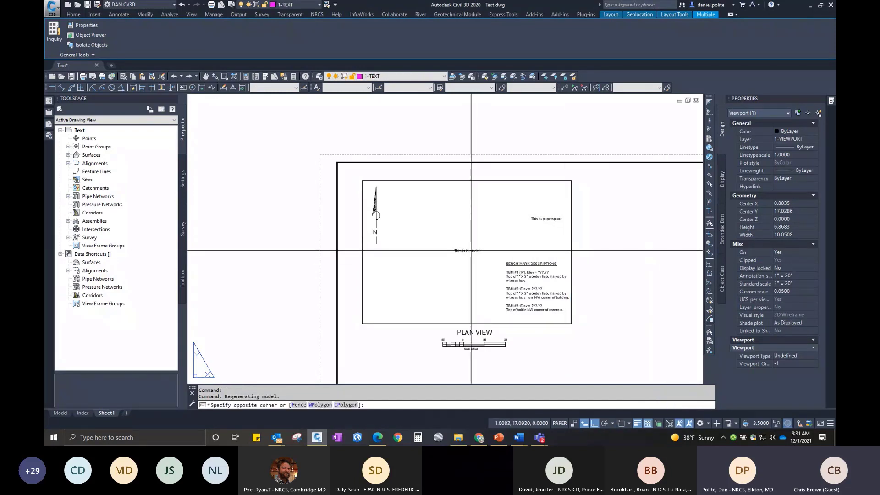
Activate model space inside the viewport, check the "This is in model" text's height properties, and return to paper space.
double_click(493, 251)
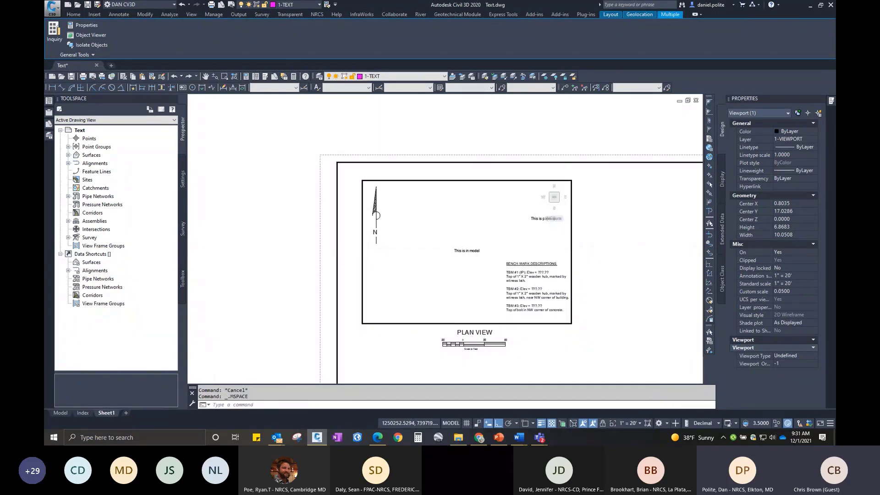
click(475, 250)
drag(477, 251, 548, 239)
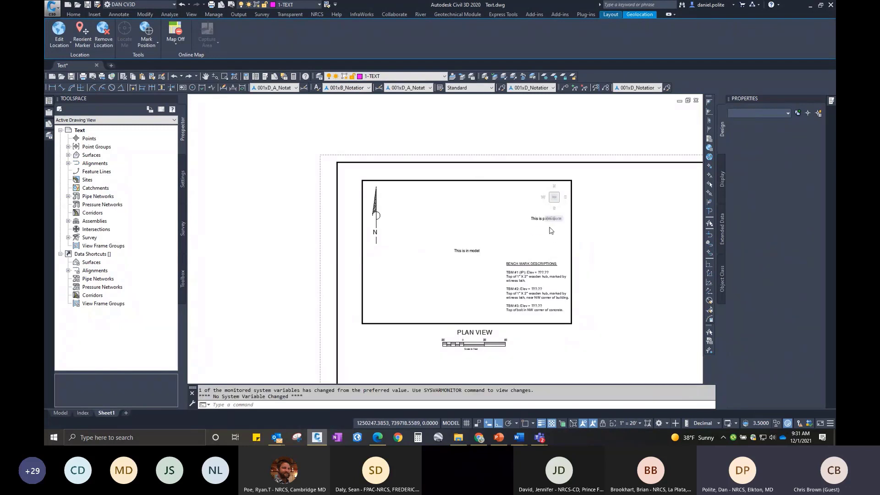
right_click(550, 227)
click(476, 250)
click(473, 250)
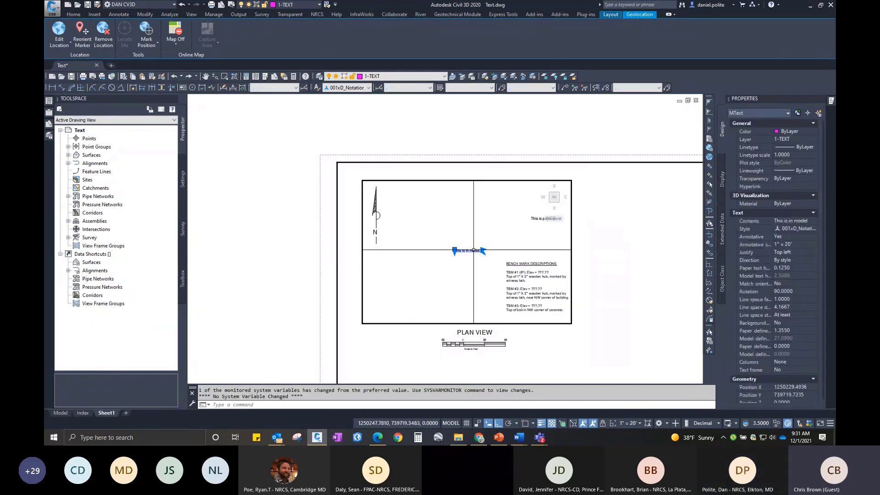
key(Escape)
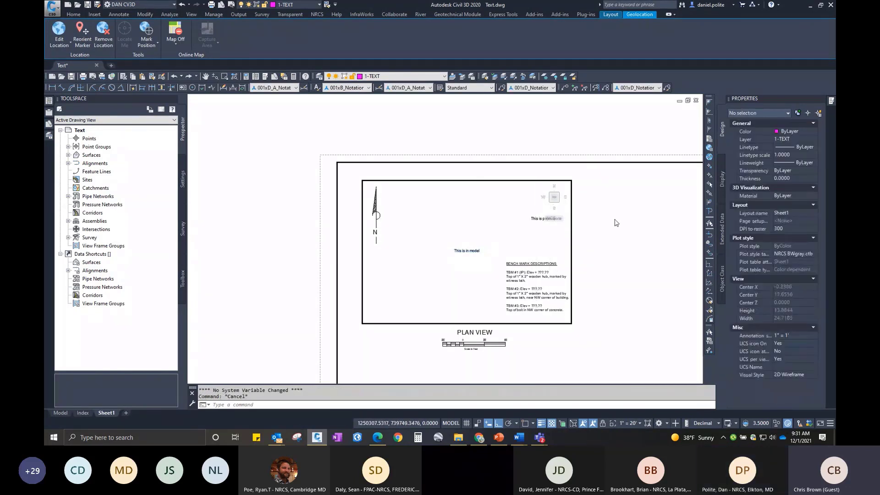
double_click(617, 223)
Move the "This is paperspace" text directly above "This is in model" and compare their sizes up close.
click(543, 220)
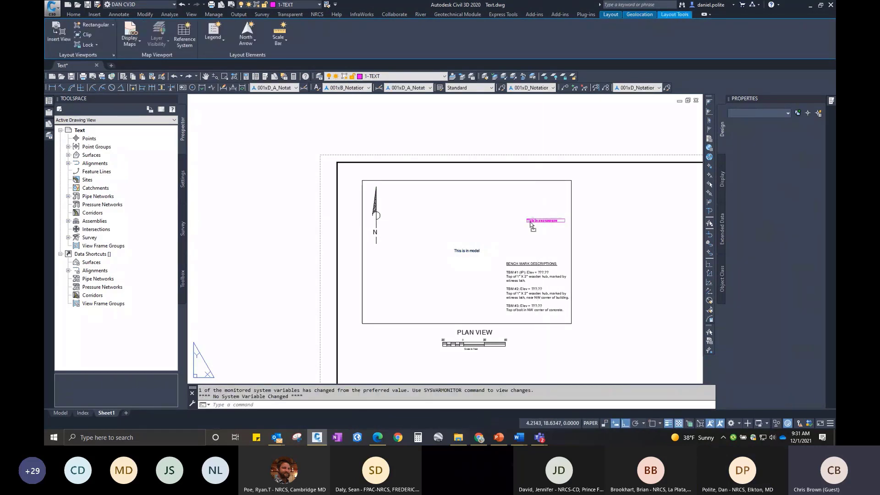
drag(530, 223, 463, 249)
scroll(463, 249, up, 4)
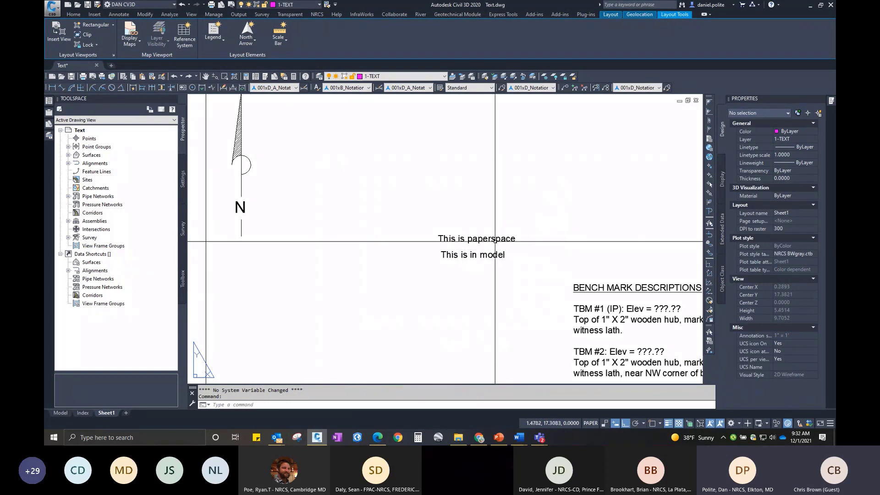
scroll(465, 258, down, 2)
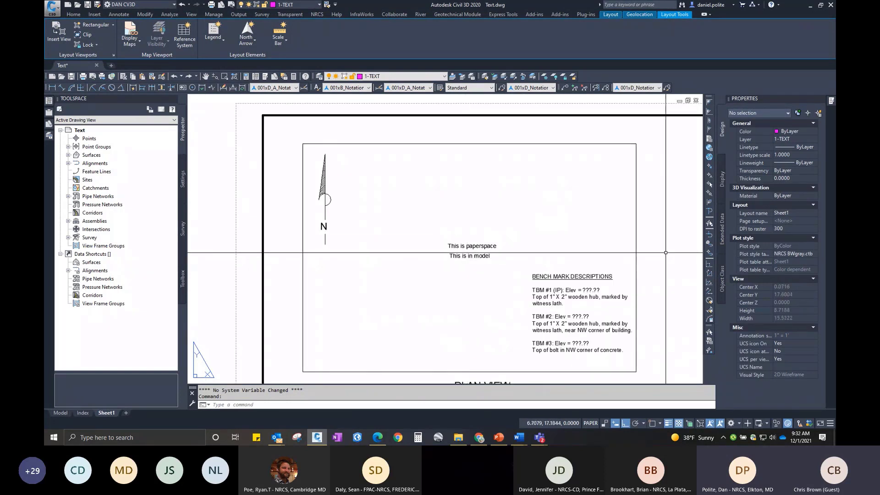
Change the plan view viewport's scale to 1" = 40' and after that to 1" = 100'.
click(657, 207)
click(605, 232)
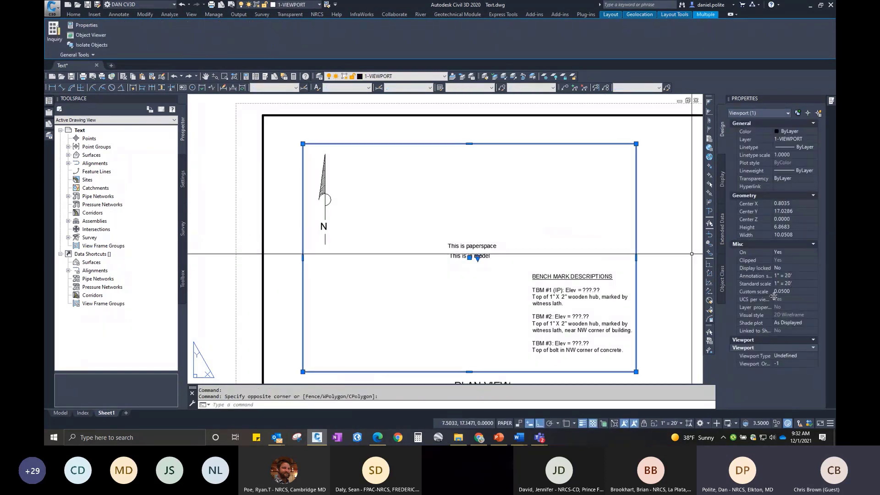
click(683, 423)
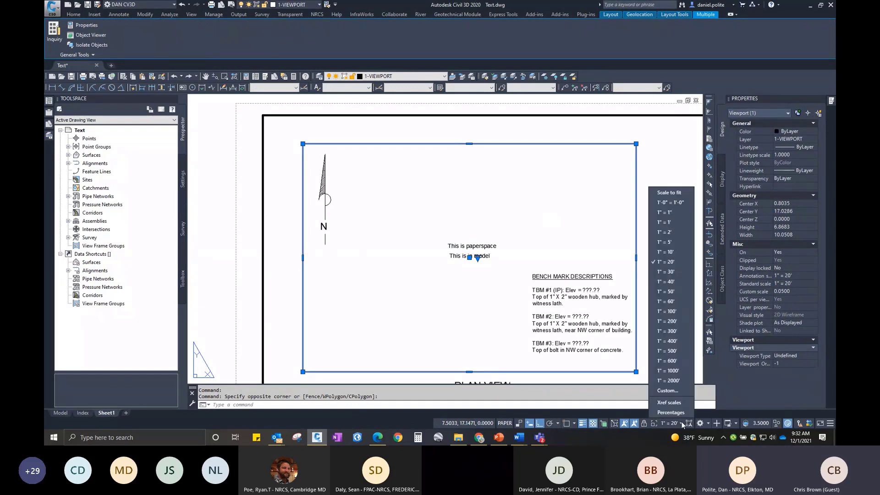
click(678, 282)
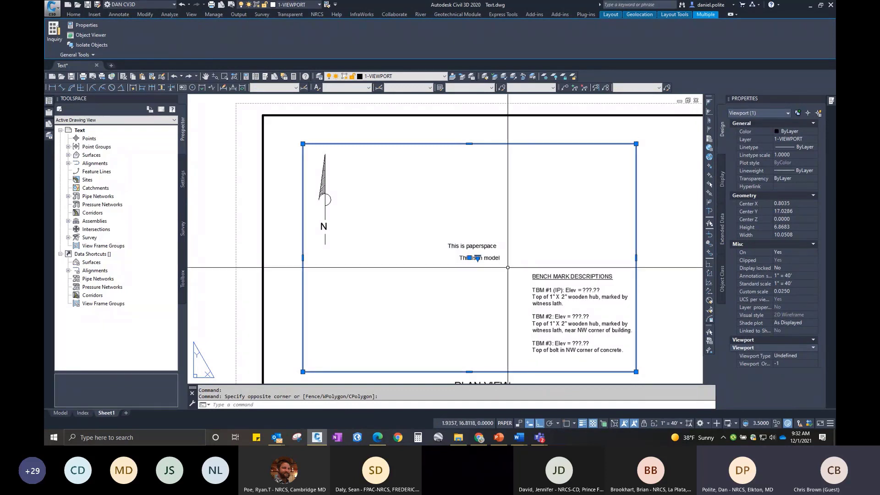
click(676, 424)
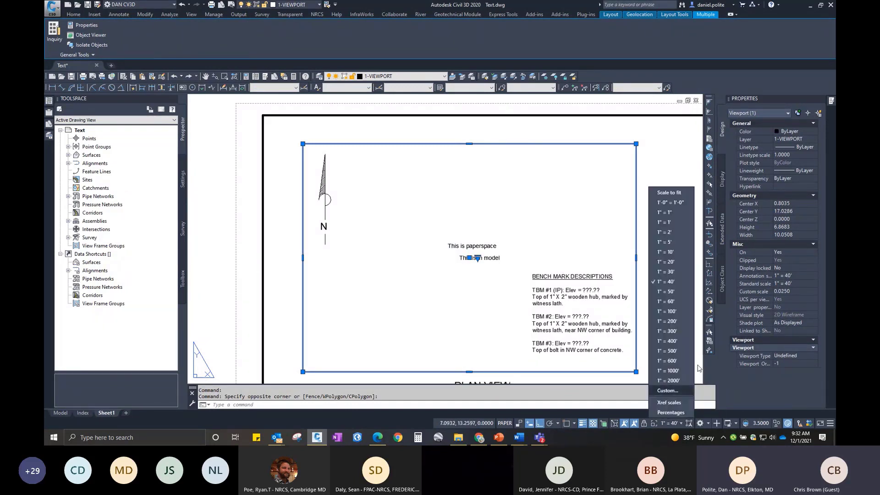
click(673, 305)
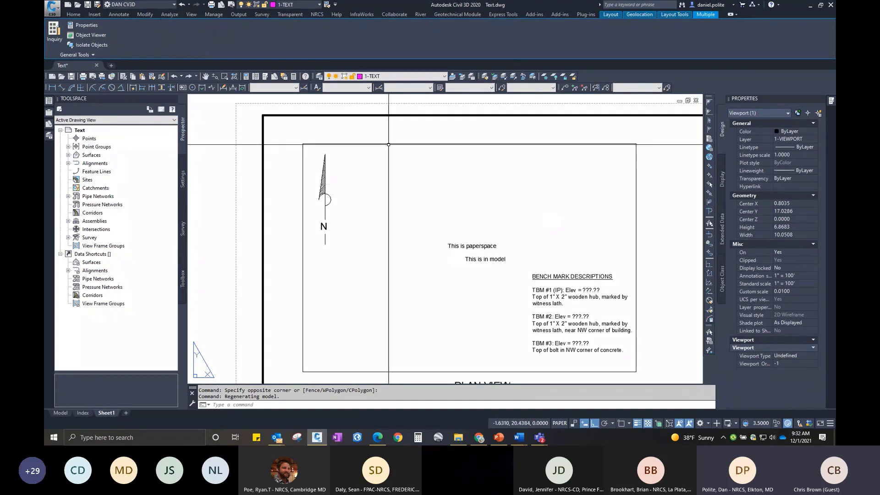
Switch to model space and check the annotative scale and height of the "This is in model" text.
click(60, 413)
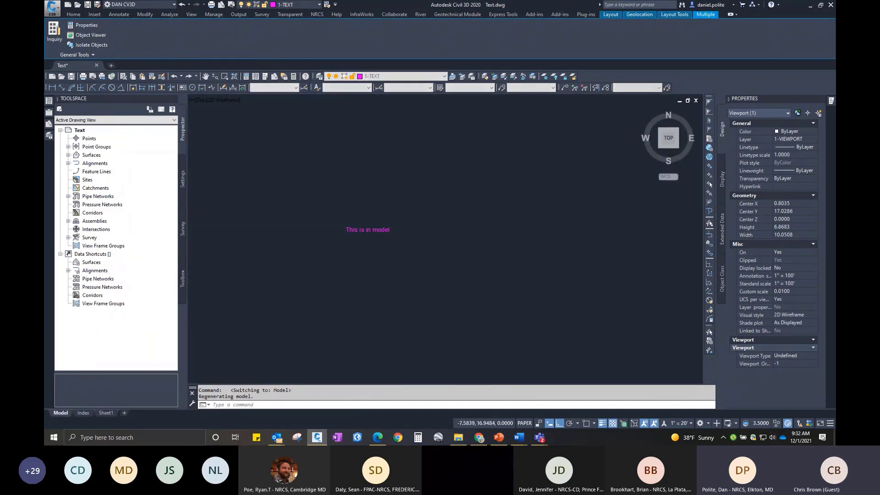
click(386, 226)
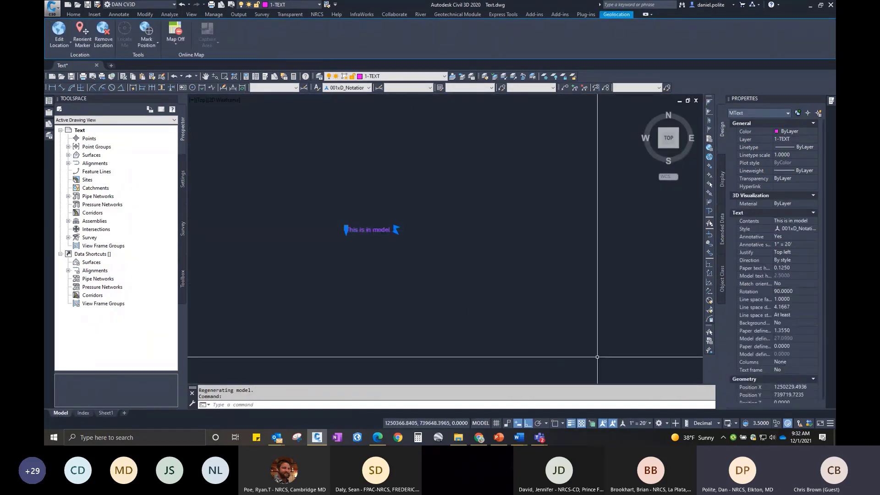
key(Escape)
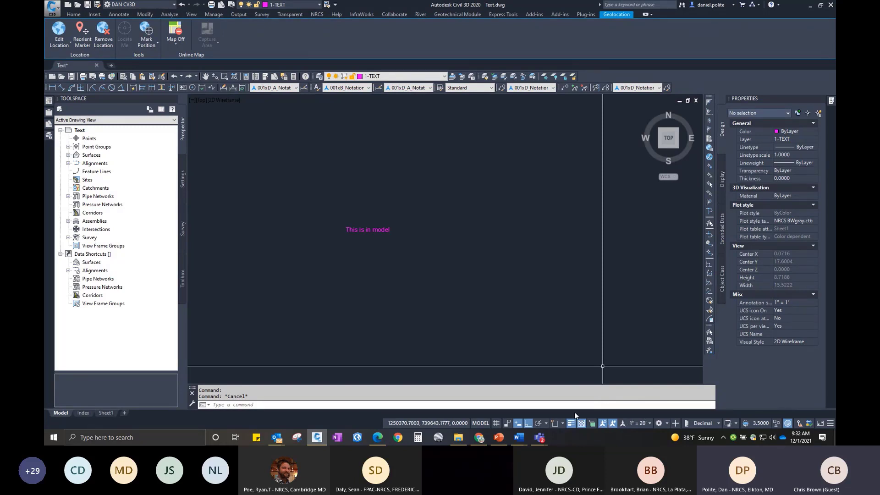
Change the model space annotation scale to 1" = 30' and after that to 1" = 40'.
click(384, 229)
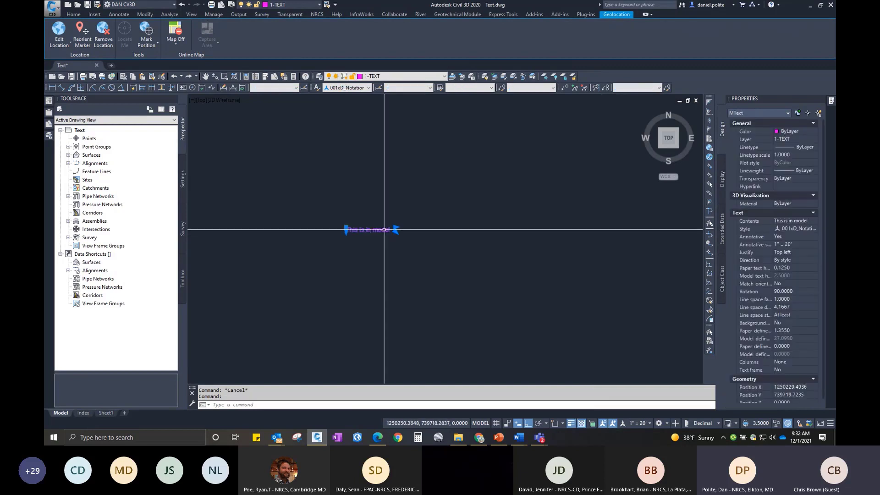
click(650, 424)
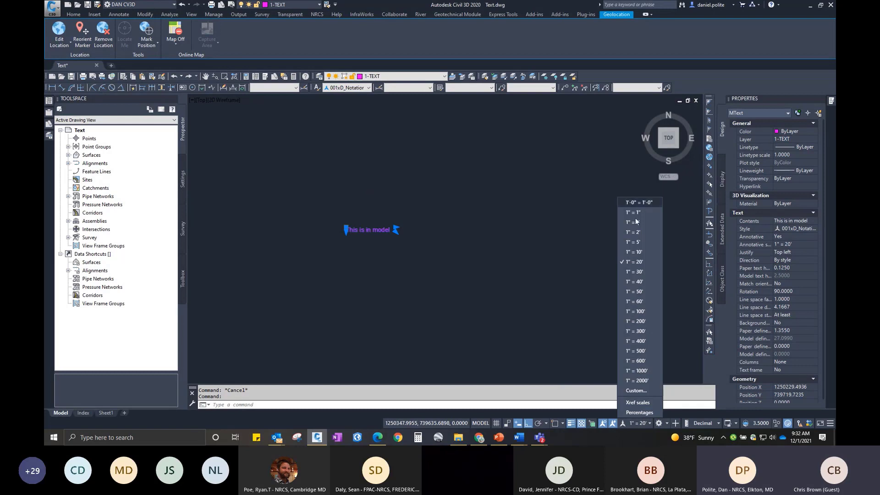
click(635, 272)
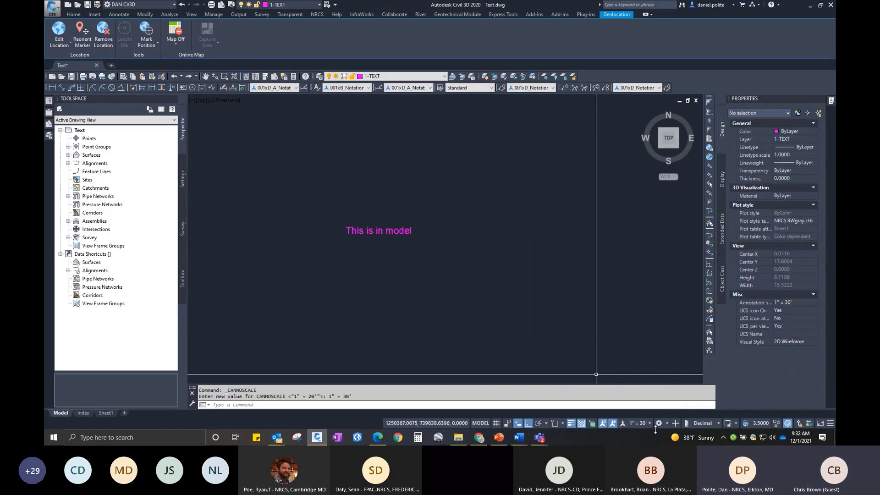
click(650, 423)
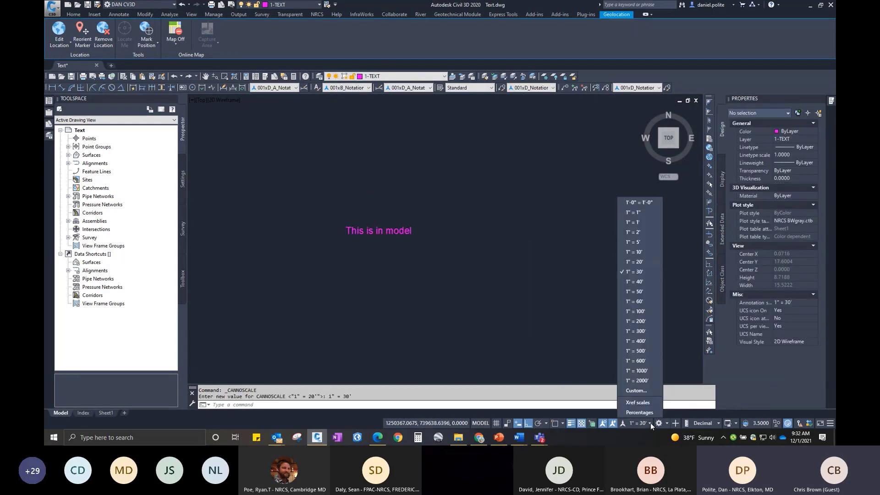
click(640, 281)
key(Escape)
Check the rescaled "This is in model" text's height properties and display the Toolspace settings tree.
click(362, 231)
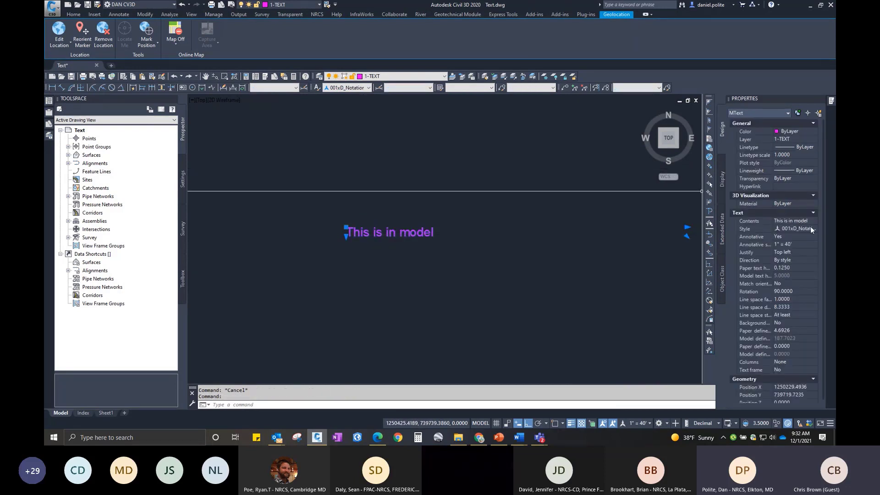
right_click(405, 233)
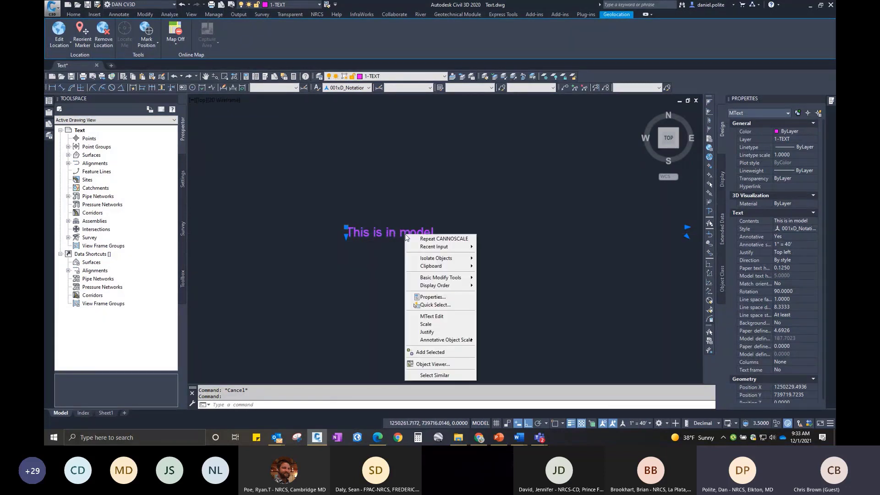
key(Escape)
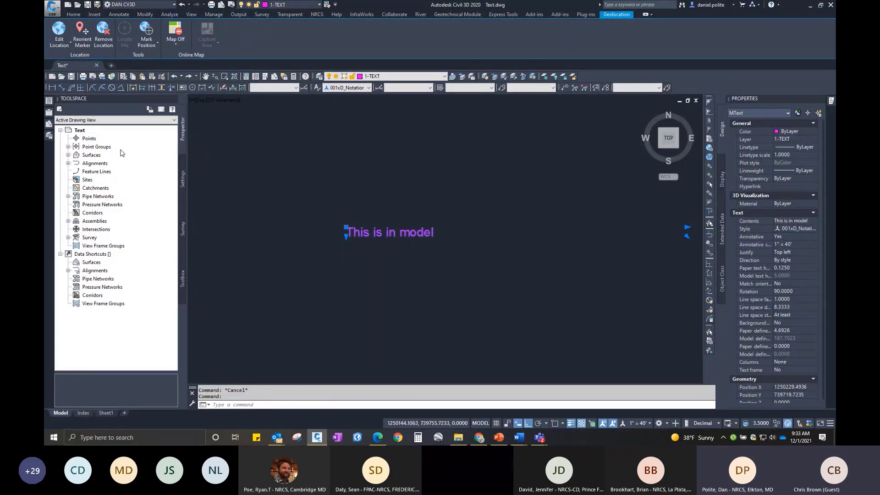
click(183, 177)
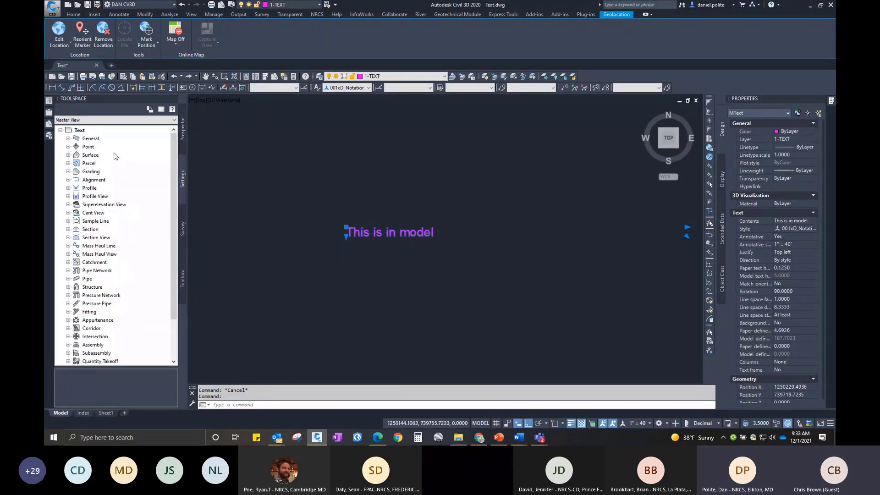
Review the list of annotation object scales assigned to the "This is in model" text, keep it as is, and deselect the text.
right_click(367, 229)
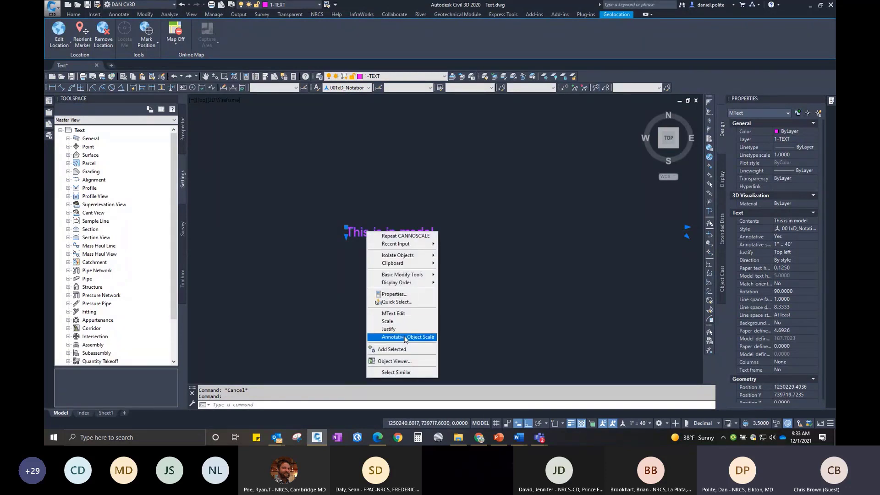
click(394, 294)
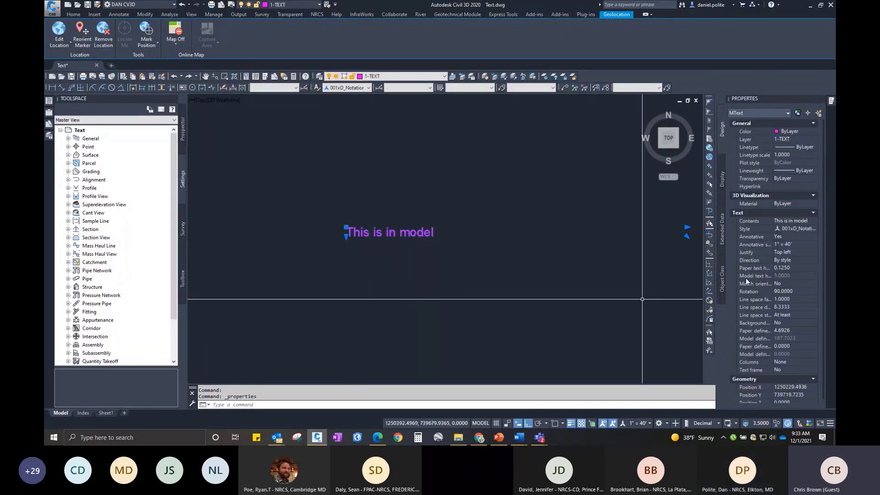
click(802, 244)
click(814, 245)
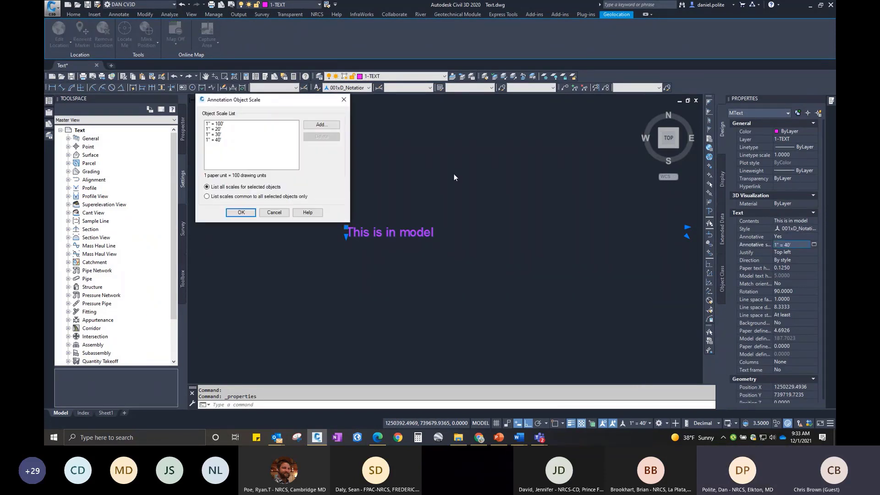
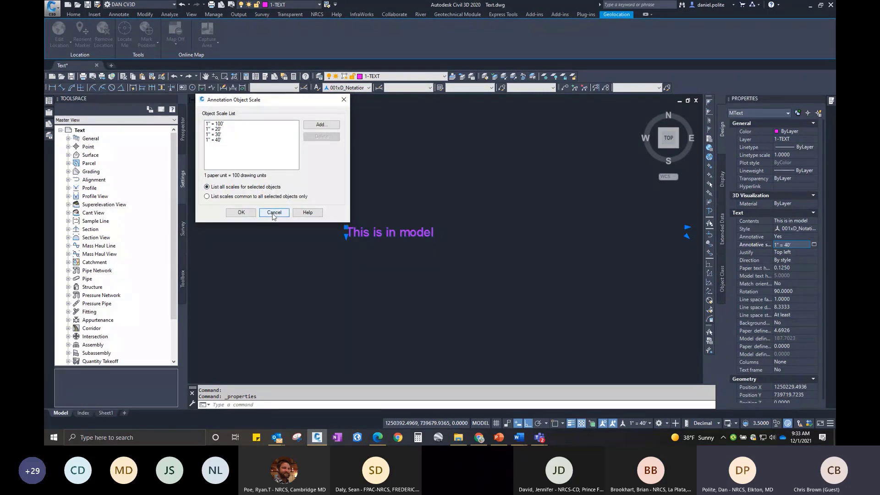
click(241, 213)
click(460, 215)
click(414, 177)
key(Escape)
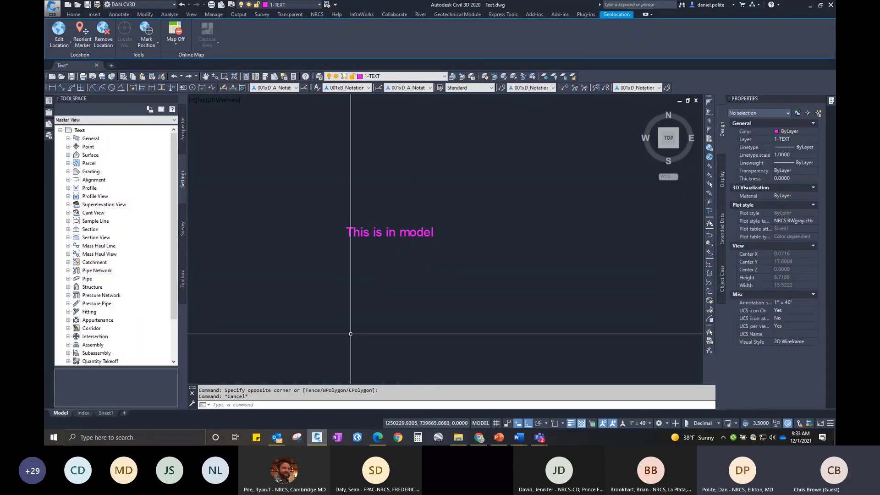
Return to the Sheet1 layout and set the plan view viewport's scale to 1" = 10'.
click(106, 413)
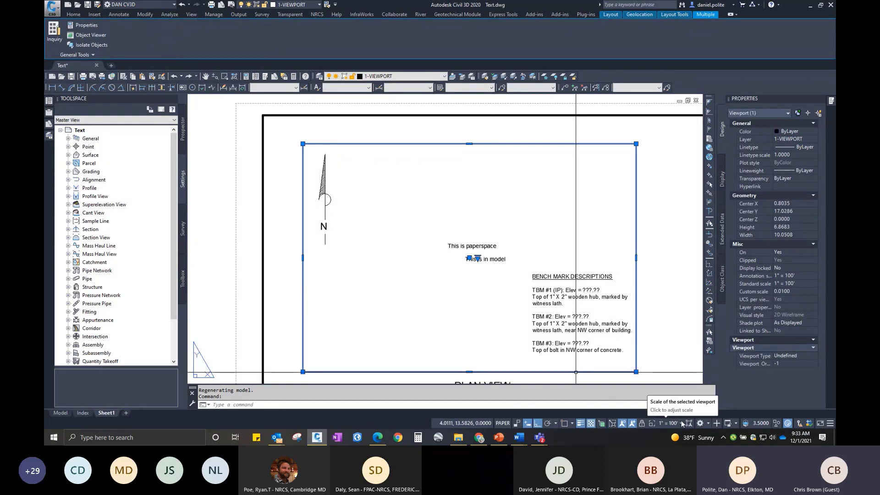
click(682, 424)
click(665, 251)
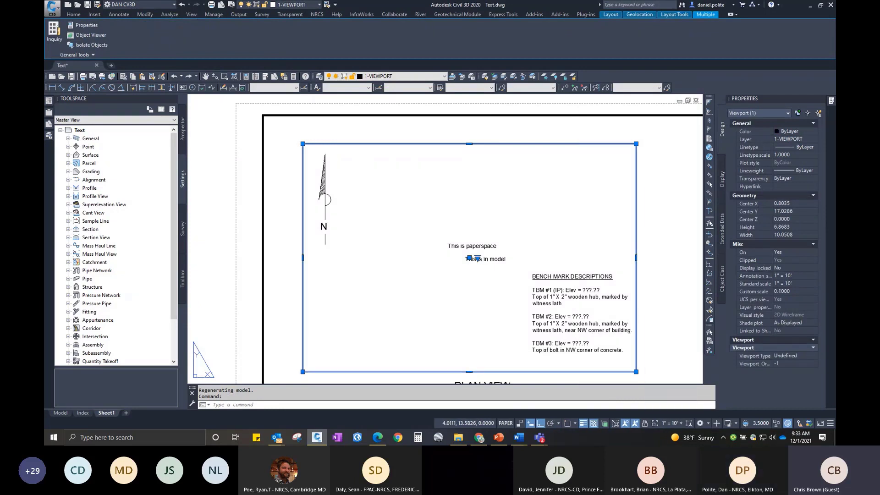
Activate the plan view viewport and move the "This is in model" text directly beneath the "This is paperspace" text.
scroll(462, 251, up, 4)
click(463, 252)
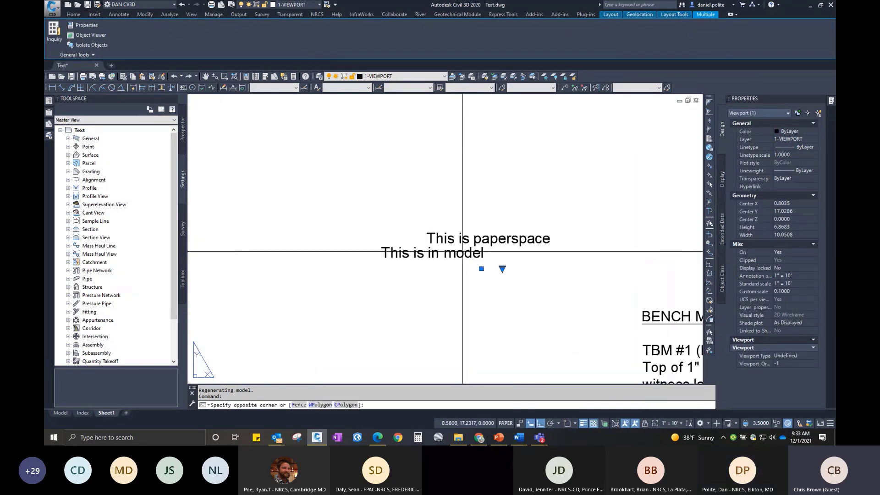
click(461, 251)
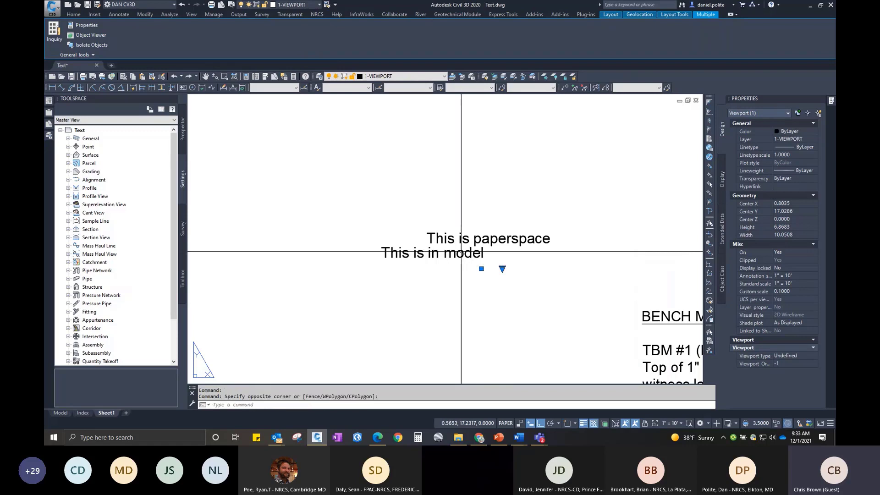
scroll(461, 251, down, 4)
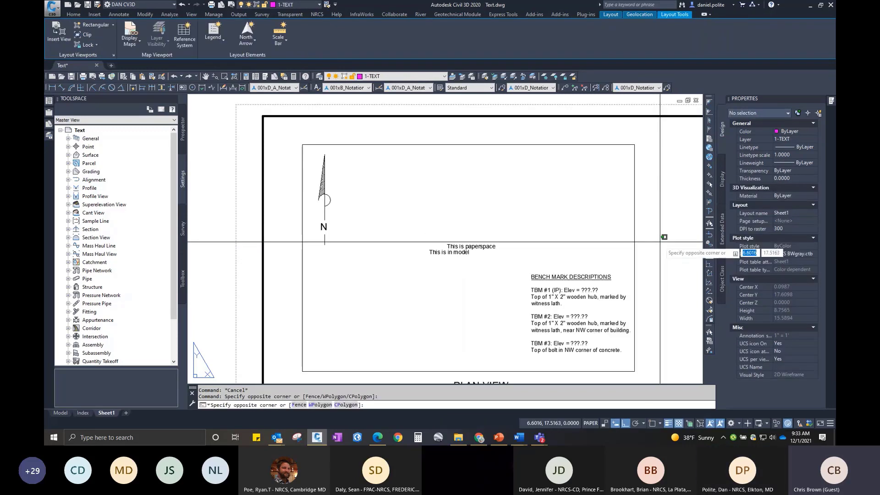
double_click(512, 249)
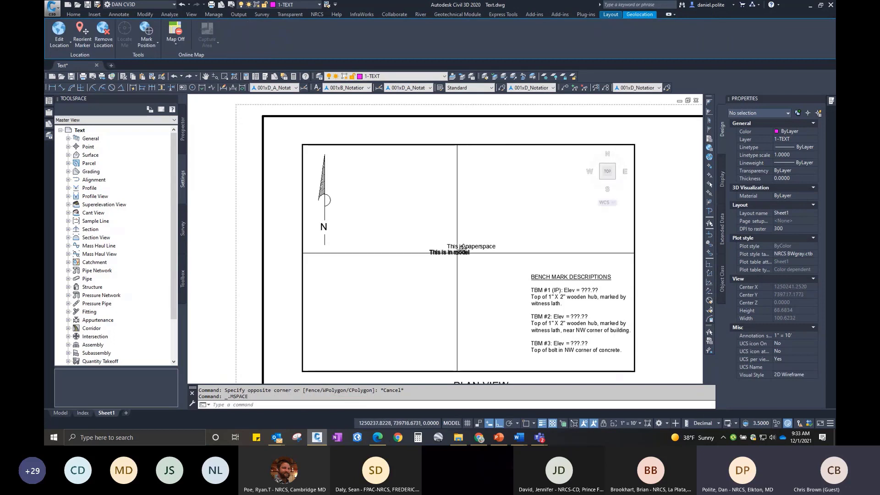
click(451, 252)
drag(463, 255, 481, 259)
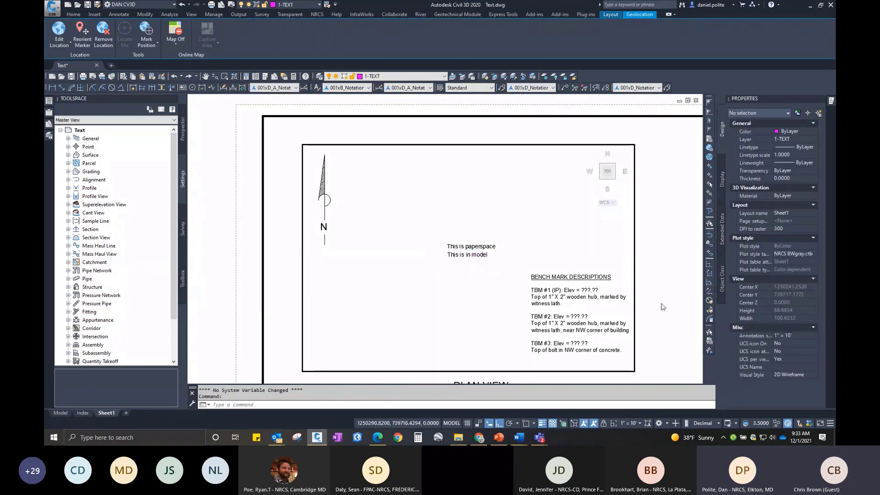
Switch to model space and turn off automatically adding scales to annotative objects when the annotation scale changes.
click(60, 413)
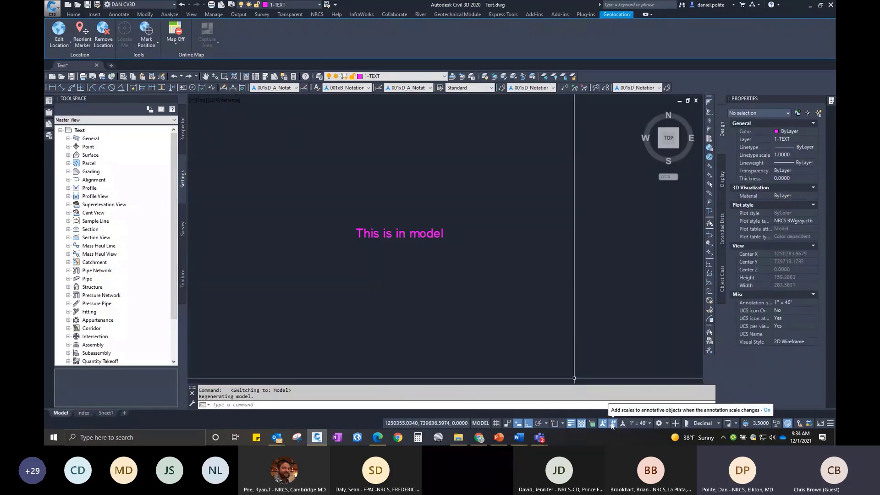
click(612, 426)
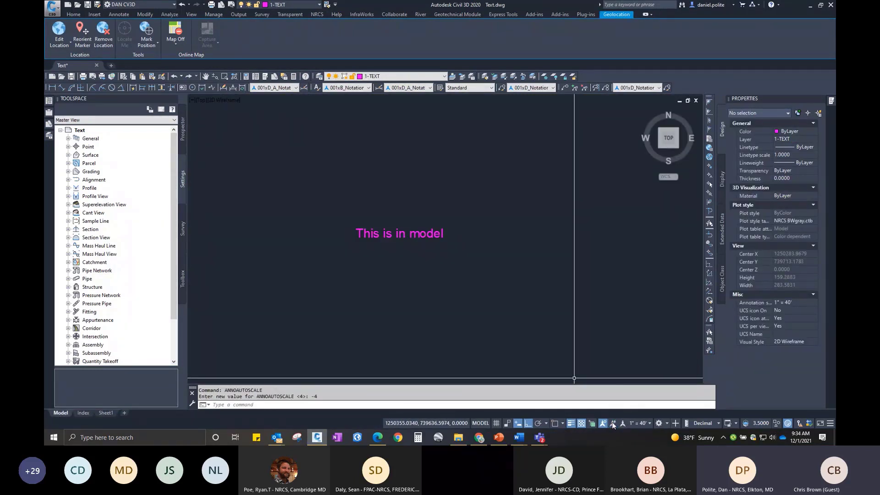
Review the annotation object scales assigned to the "This is in model" text without changing the list.
click(433, 236)
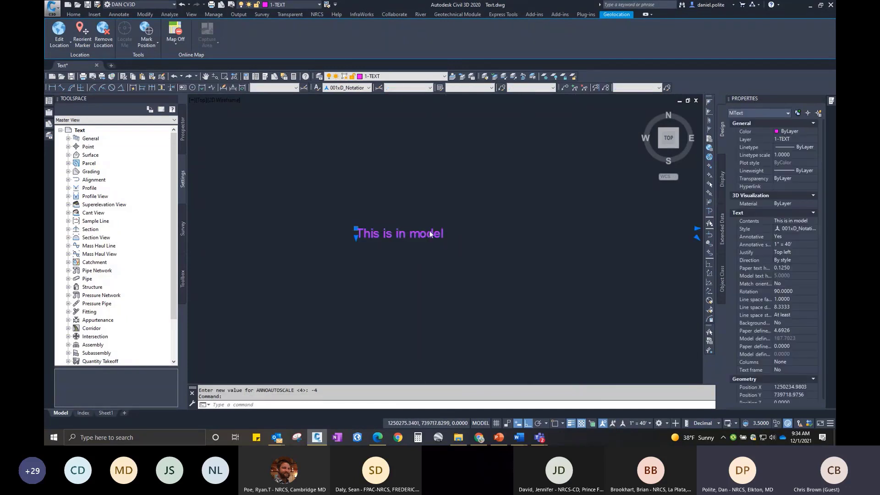
right_click(429, 232)
click(579, 241)
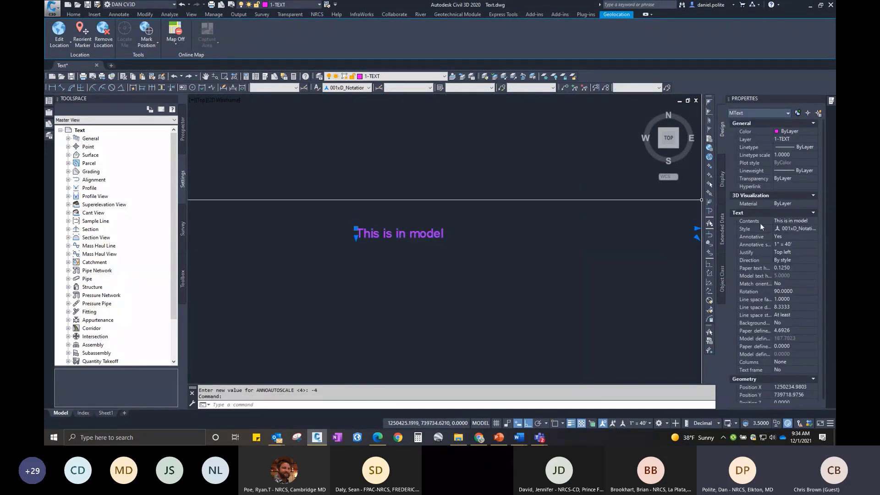
click(816, 229)
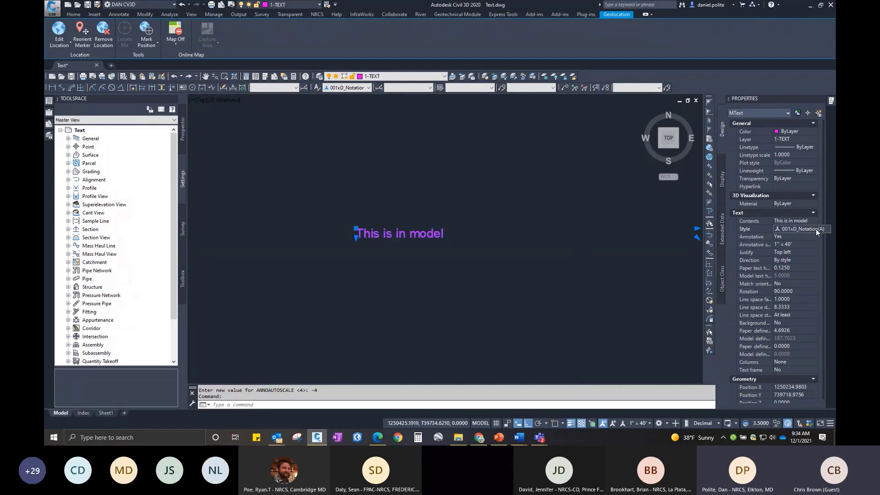
click(816, 229)
click(816, 235)
click(814, 244)
click(814, 244)
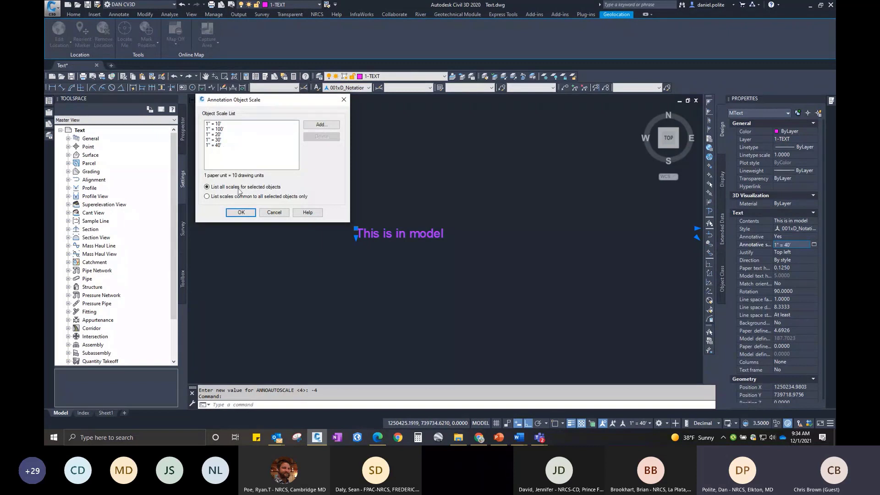
click(275, 212)
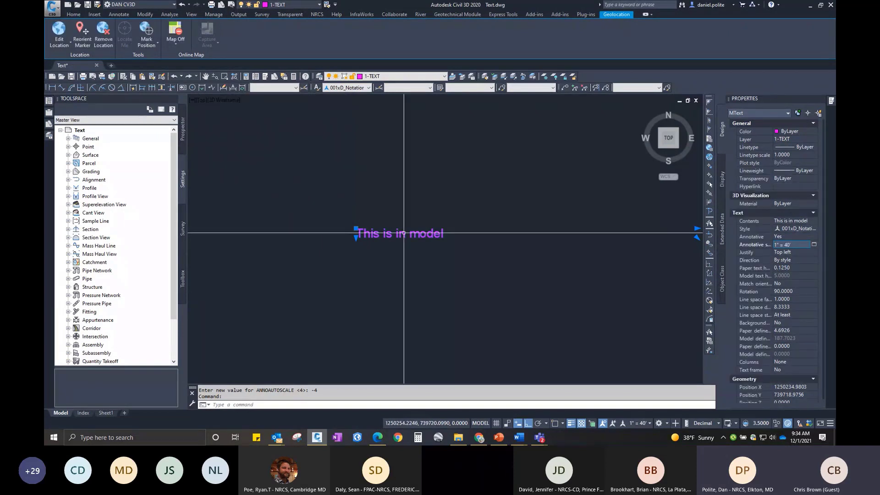
Set the model space annotation scale to 1" = 50' and clear the text selection.
click(651, 423)
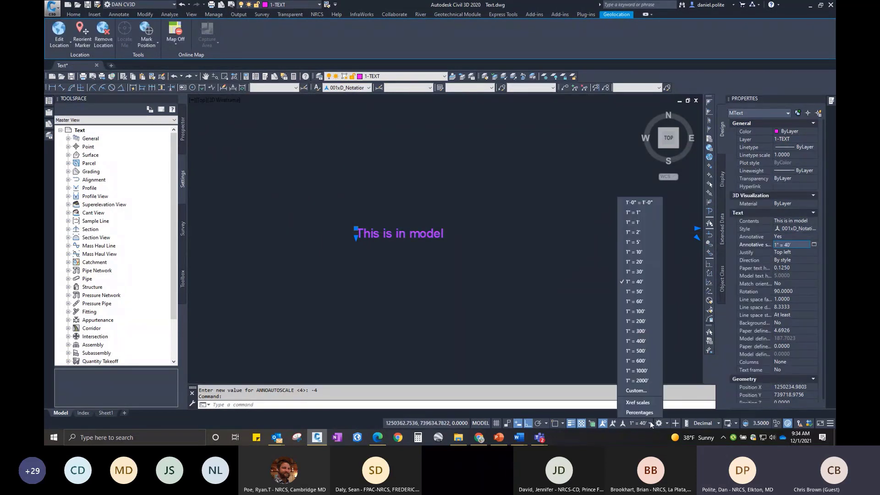
click(634, 291)
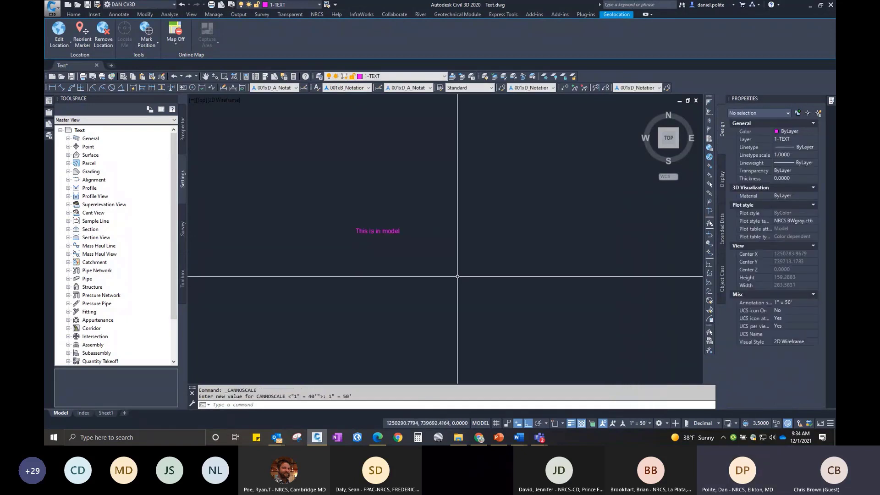
click(441, 252)
click(442, 252)
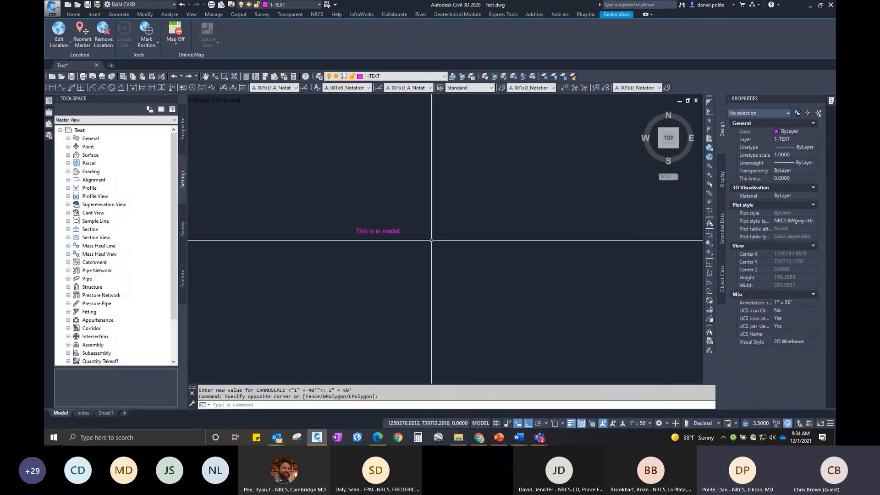
click(648, 422)
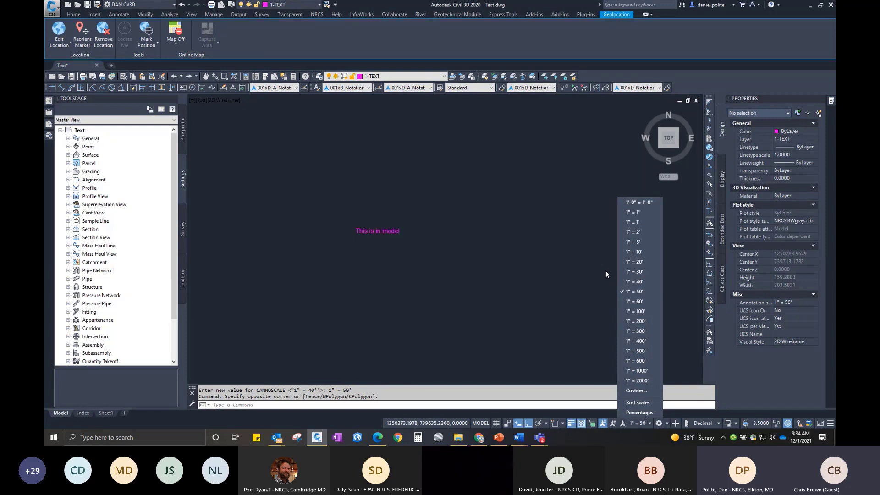
Check the "This is in model" text's object scale list for a 1" = 50' entry, then deselect the text.
click(377, 231)
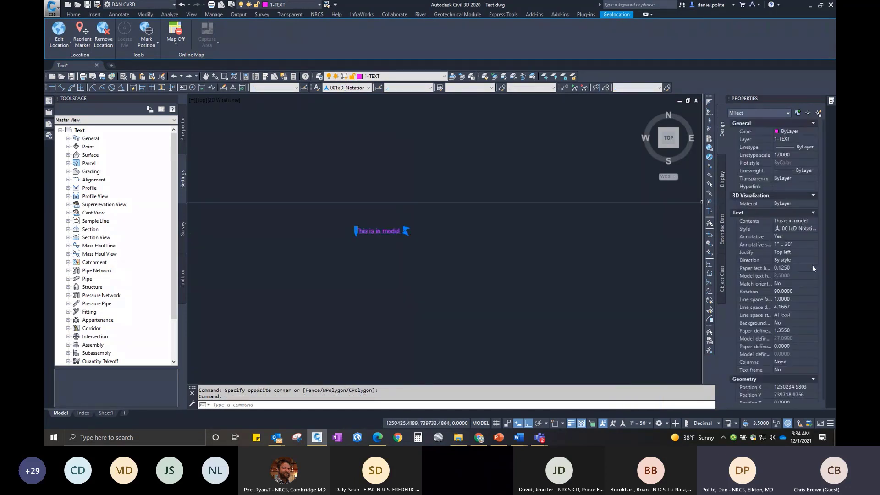
click(814, 245)
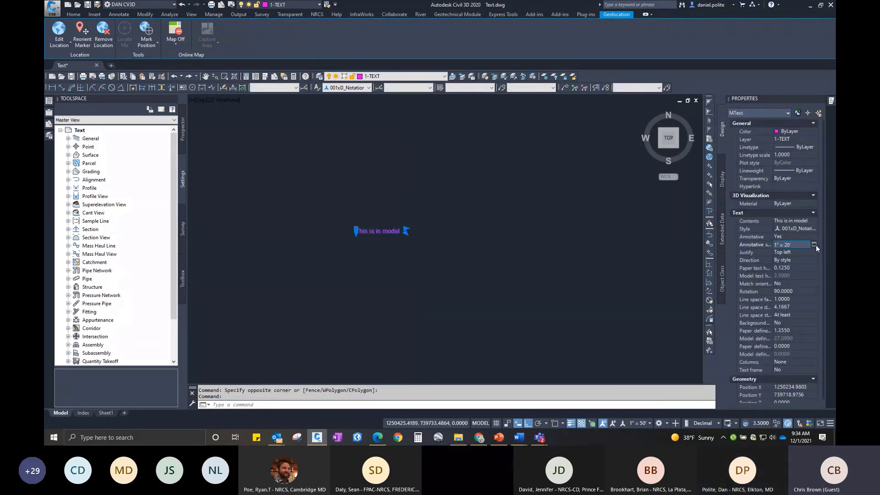
click(815, 244)
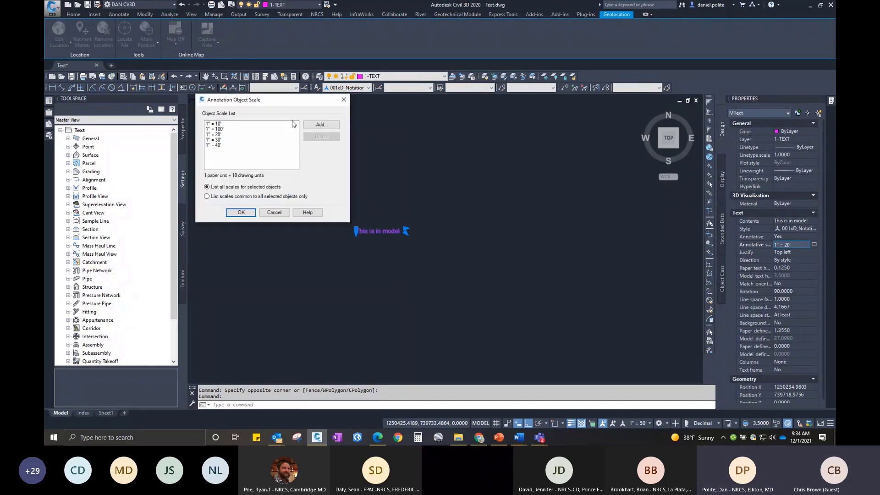
click(242, 213)
key(Escape)
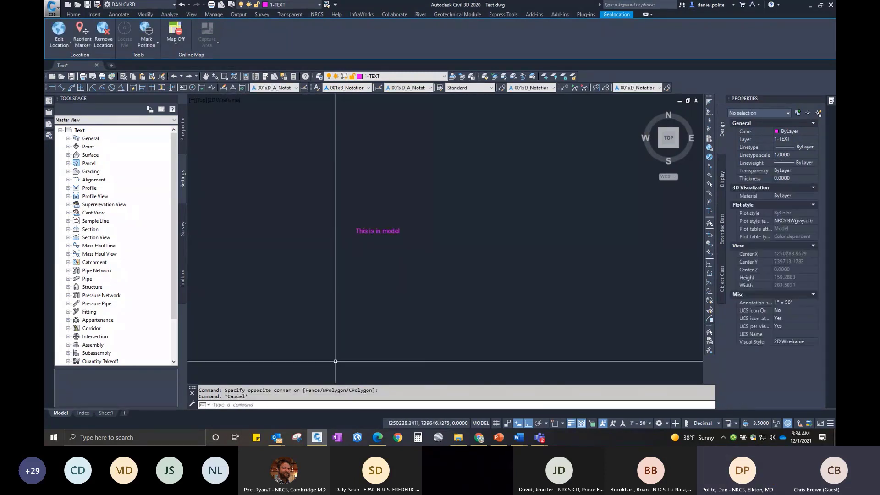
Return to the Sheet1 layout, leave the active viewport, and set the plan view viewport's scale to 1" = 60'.
click(106, 412)
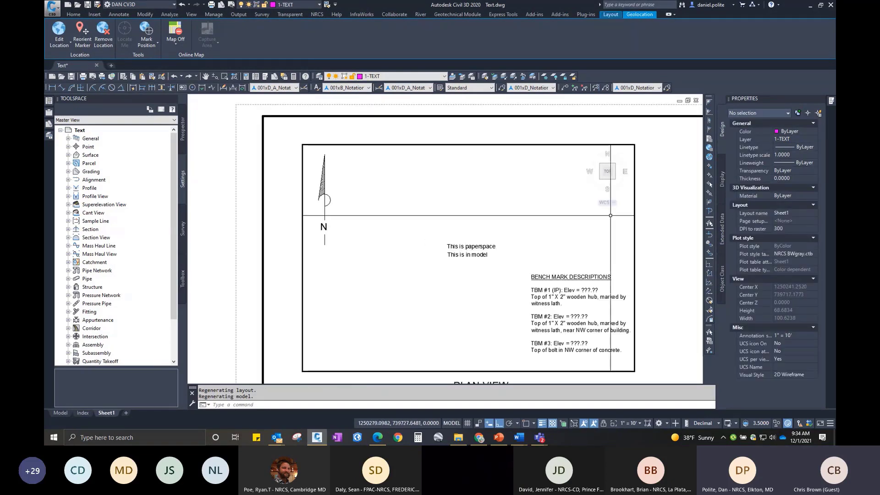
double_click(656, 205)
click(656, 205)
click(619, 217)
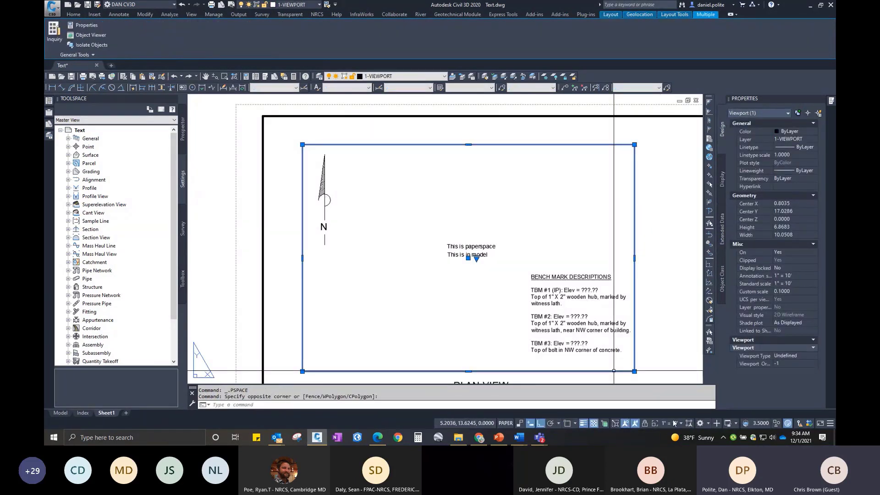
click(676, 423)
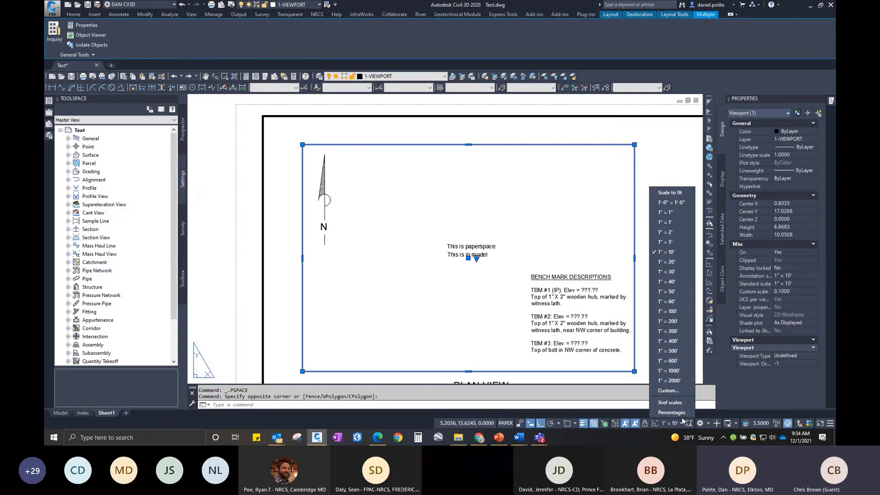
click(670, 302)
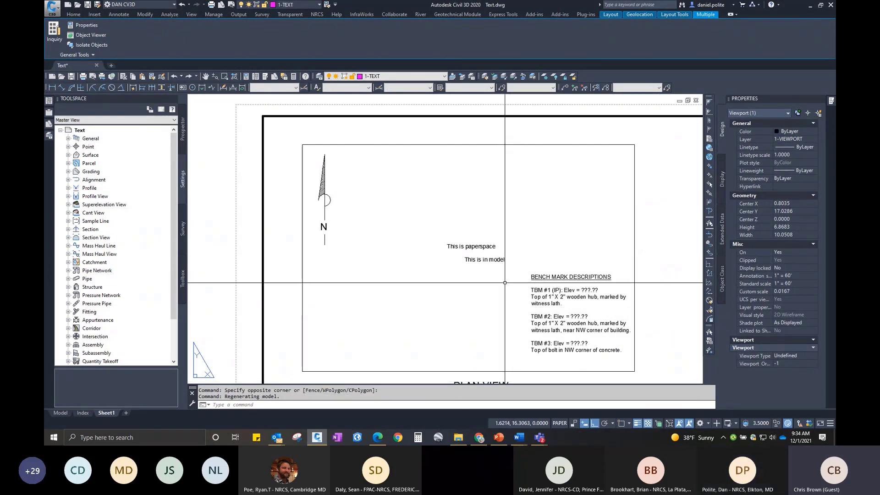
On Sheet1, turn off automatic adding of annotation scales, show annotation objects only at the current scale, and deselect the viewport.
click(689, 423)
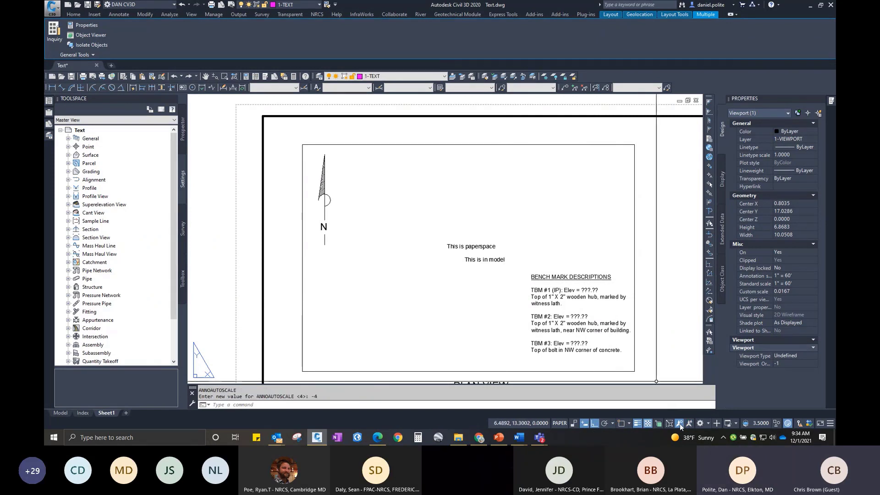
click(680, 424)
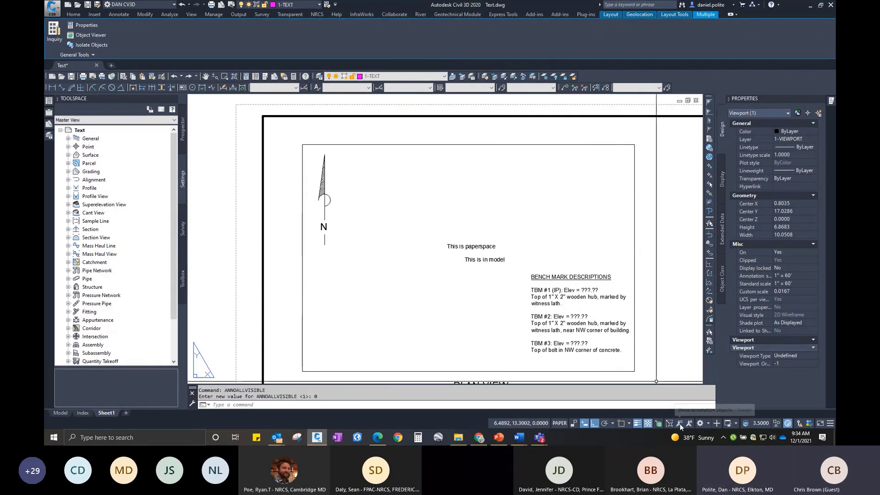
click(649, 211)
key(Escape)
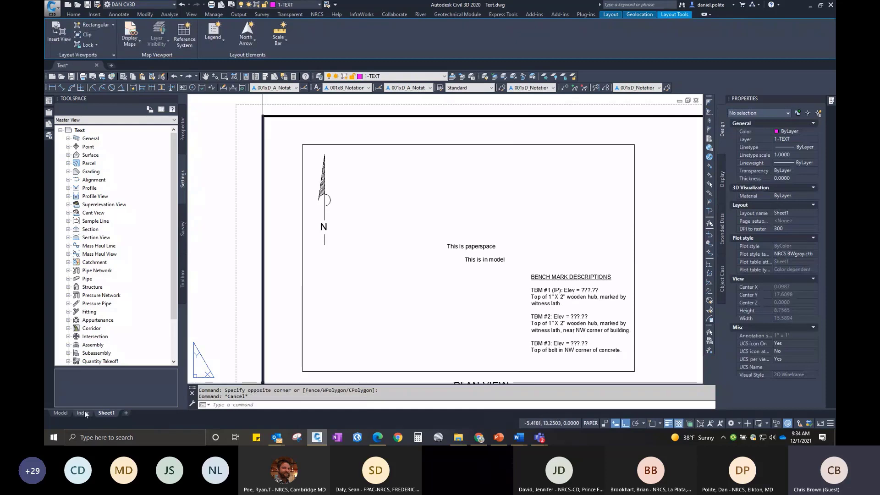
View the Index layout and go back to model space to check the "This is in model" text's scale properties.
click(83, 413)
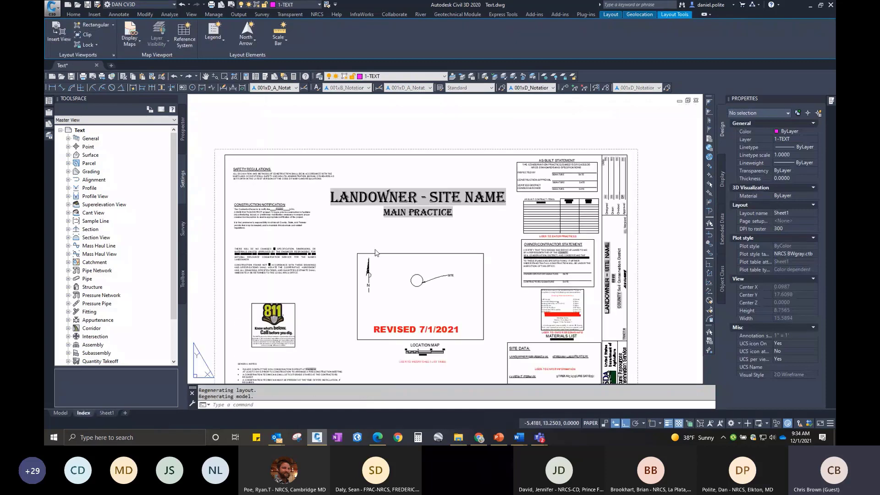
click(61, 413)
click(365, 233)
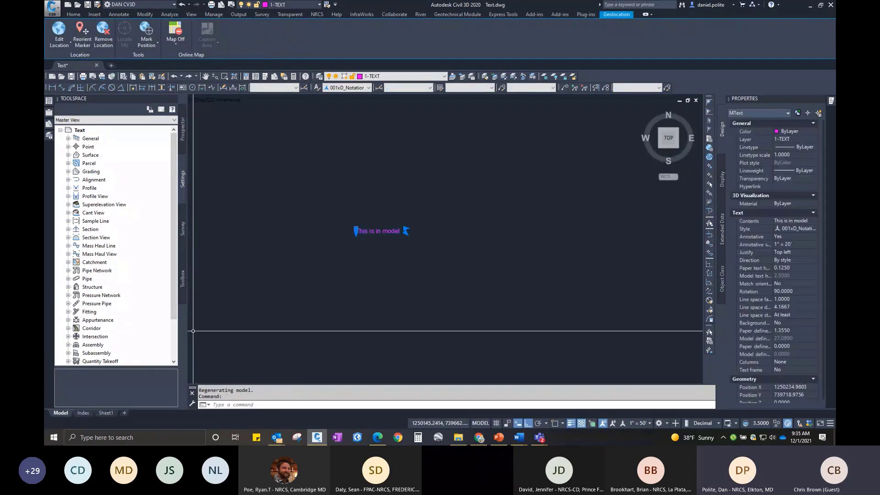
key(Escape)
key(Escape)
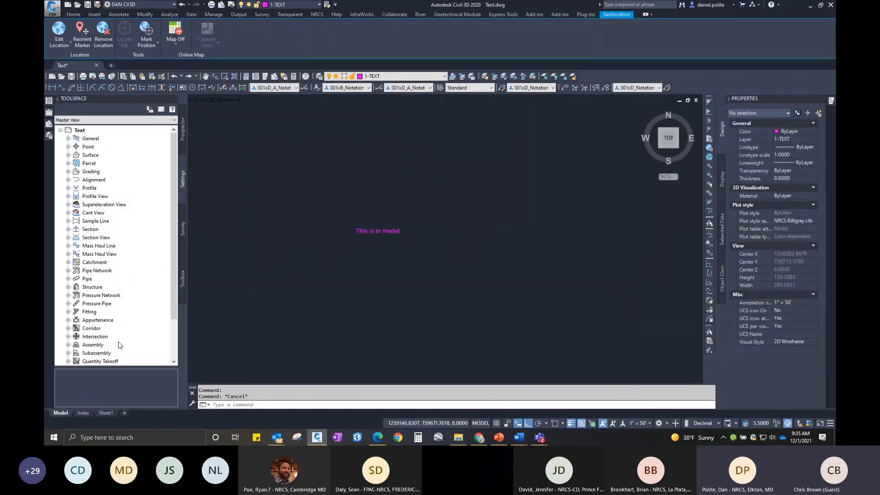
Set the Sheet1 plan view viewport's scale to 1" = 5', inspect its text, and return to model space.
click(106, 413)
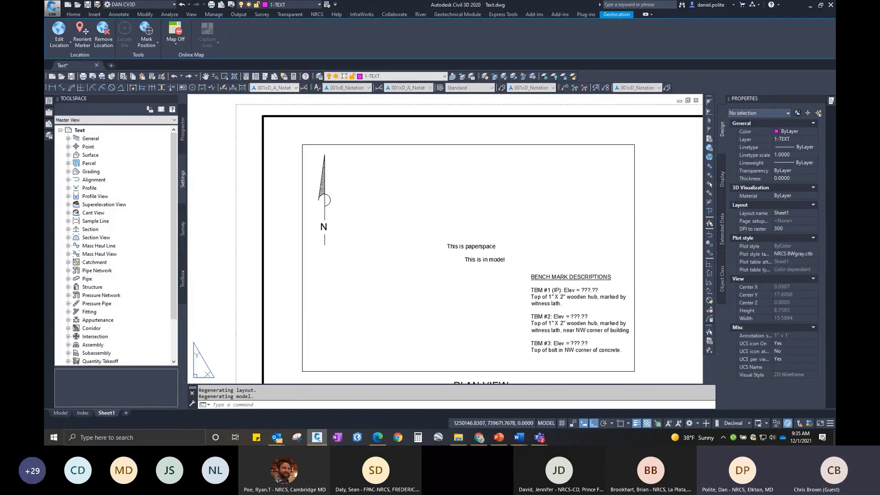
click(656, 151)
click(627, 172)
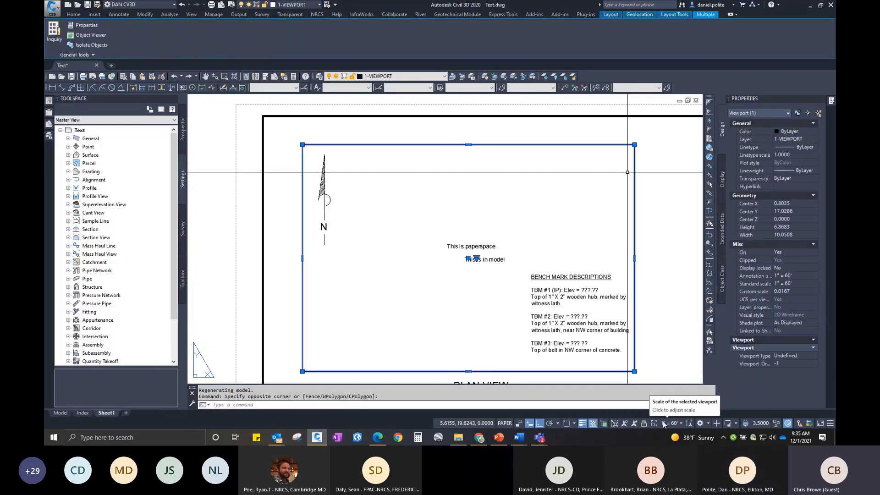
click(682, 424)
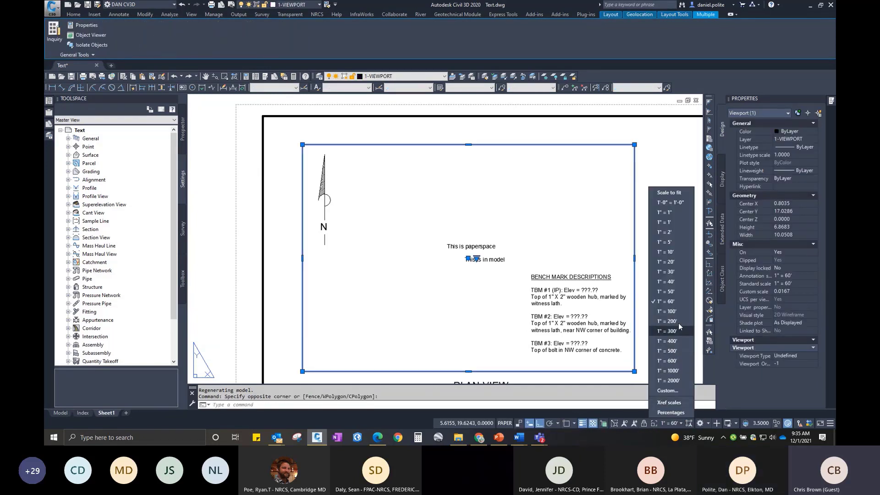
click(670, 243)
scroll(475, 262, up, 2)
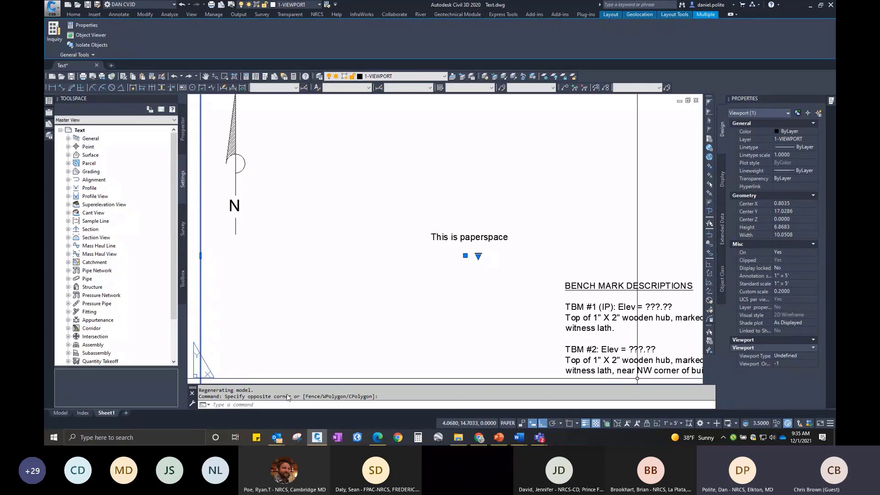
click(60, 413)
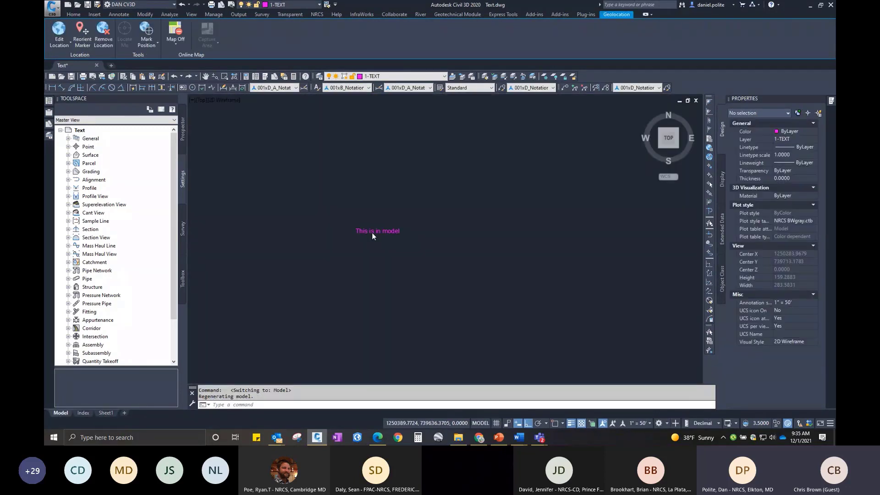
Turn on automatic adding of annotation scales in model space, and move Sheet1's "This is paperspace" text outside the plan view viewport.
click(613, 423)
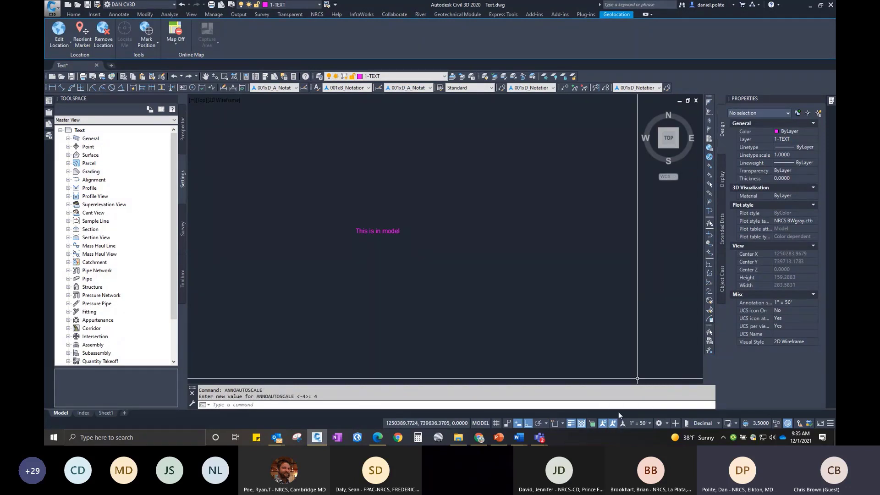
click(103, 413)
scroll(439, 264, down, 4)
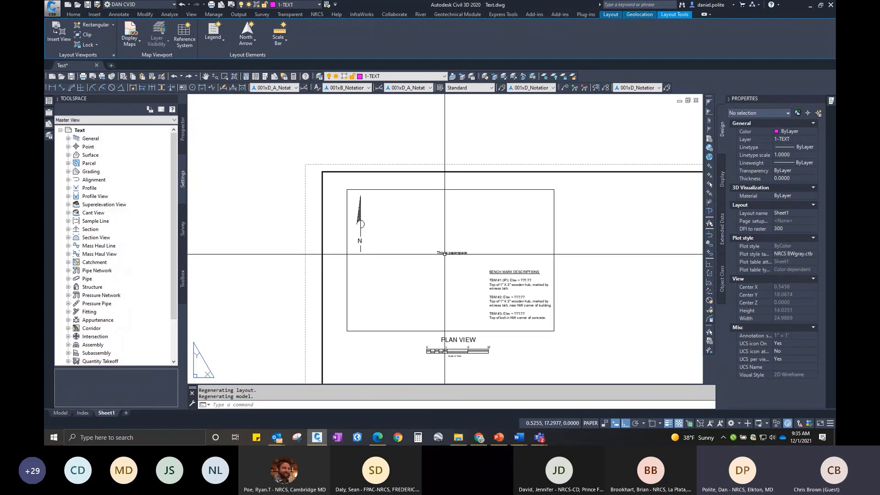
click(453, 254)
drag(454, 253, 584, 212)
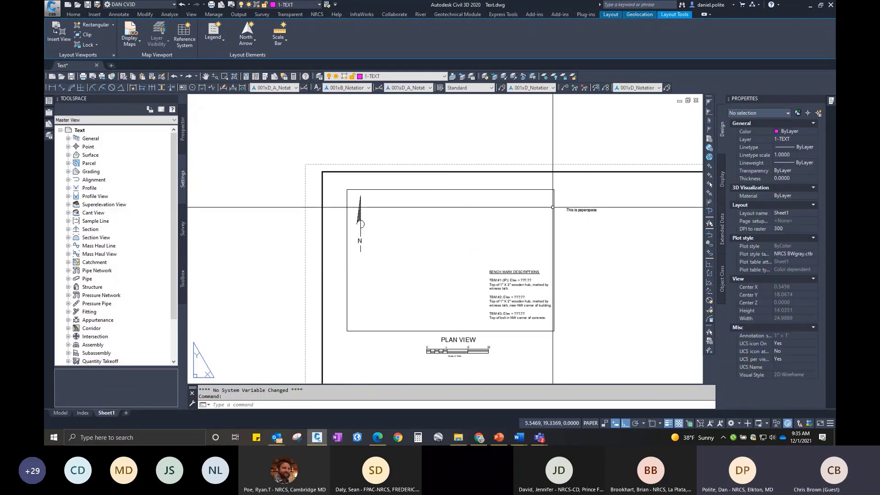
scroll(553, 207, down, 2)
scroll(517, 223, up, 6)
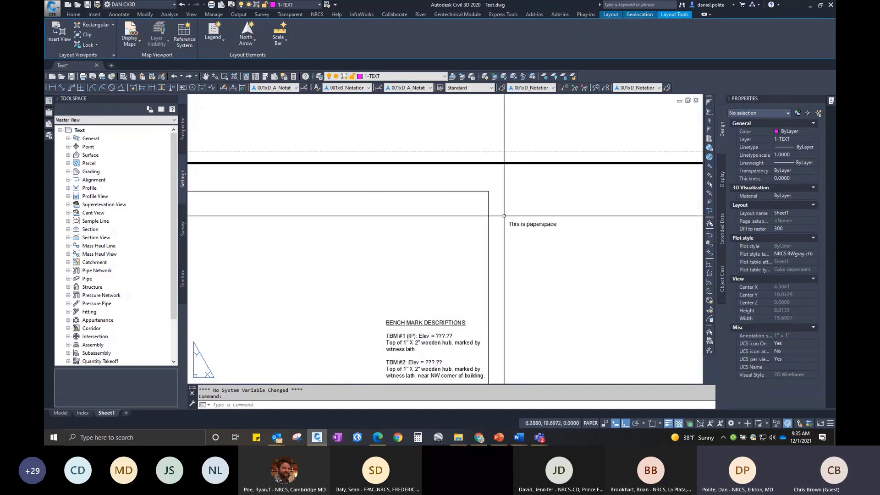
scroll(503, 219, down, 4)
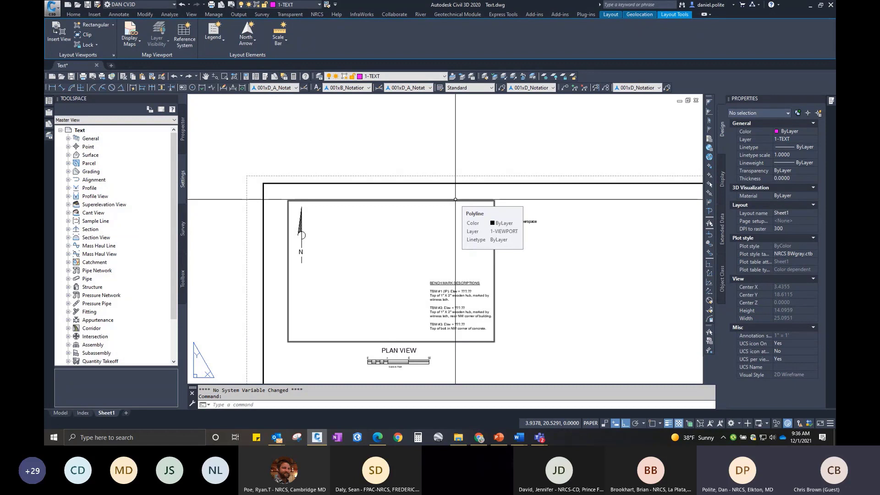
Check the "This is in model" text in model space, examine the Index layout's statements and title block fields, and return to model space.
click(64, 414)
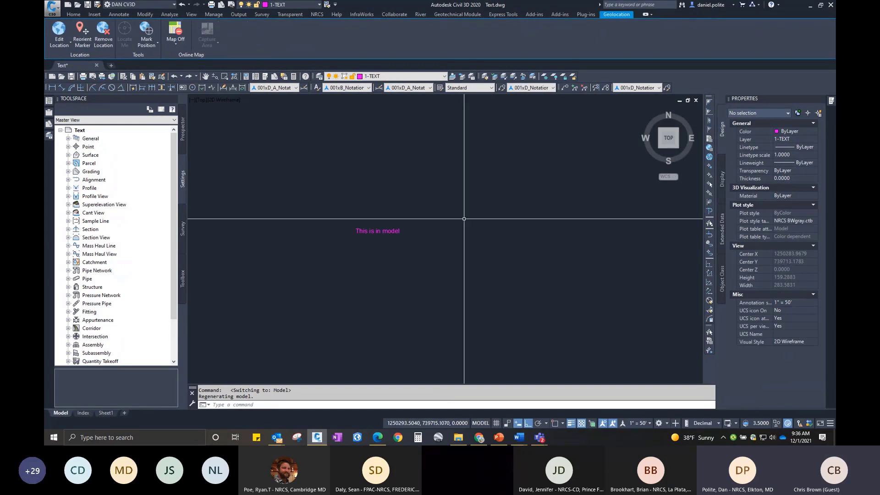
scroll(376, 206, down, 2)
middle_drag(376, 206, 432, 201)
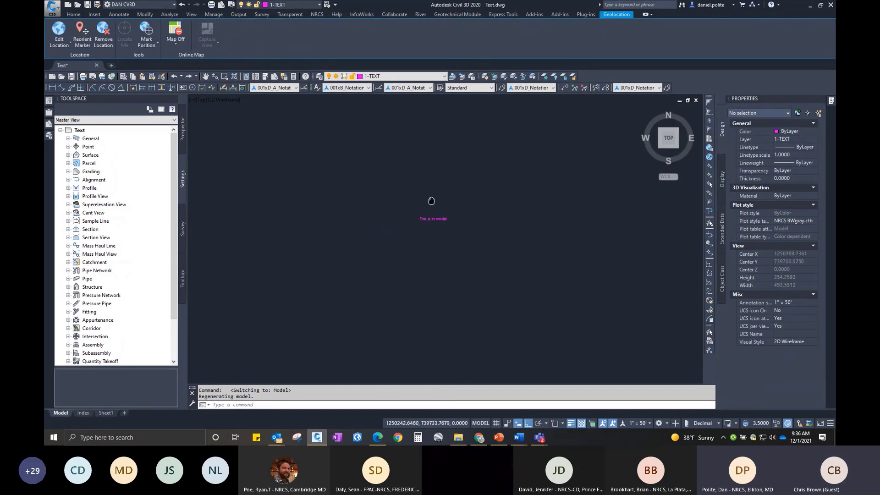
scroll(431, 208, up, 2)
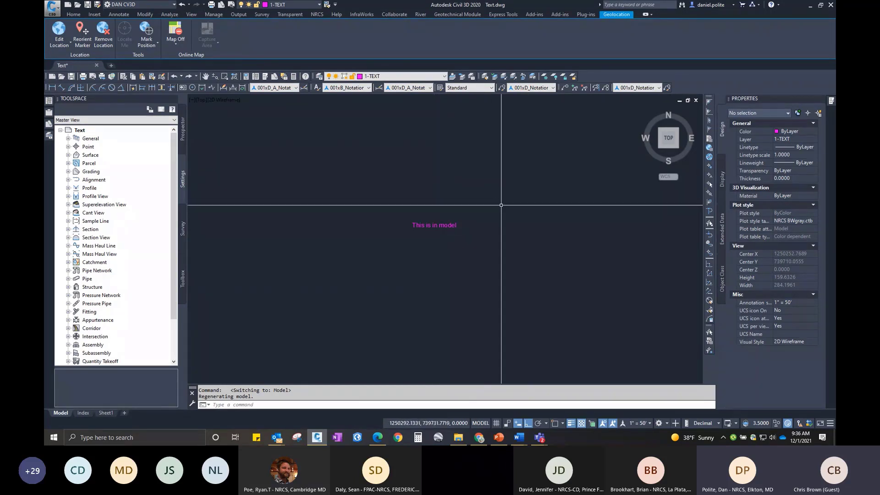
click(83, 413)
scroll(568, 183, up, 3)
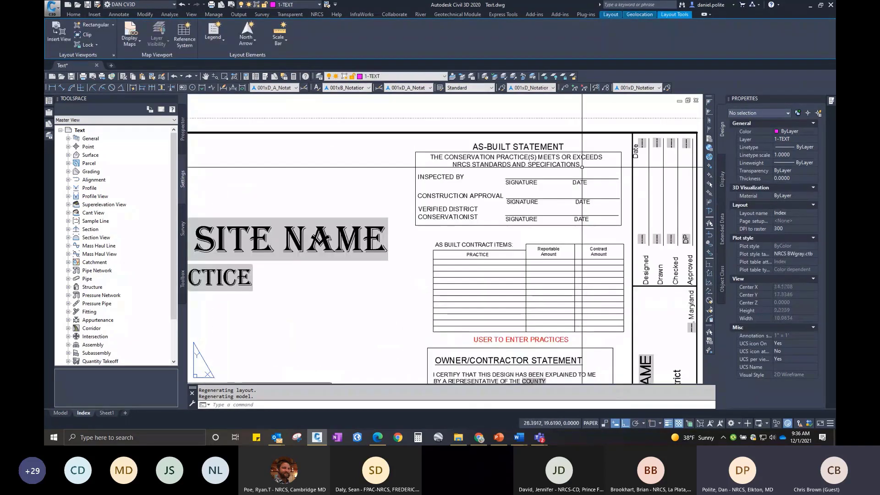
middle_drag(637, 317, 568, 182)
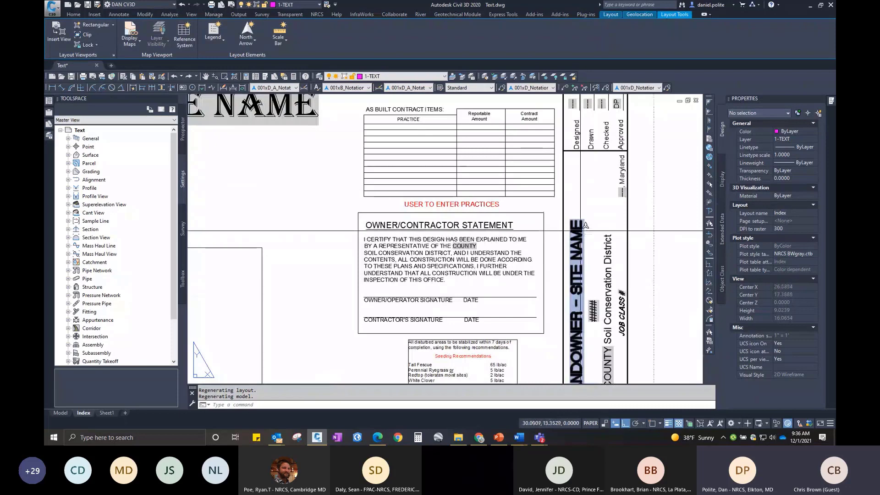
scroll(581, 231, down, 2)
click(61, 414)
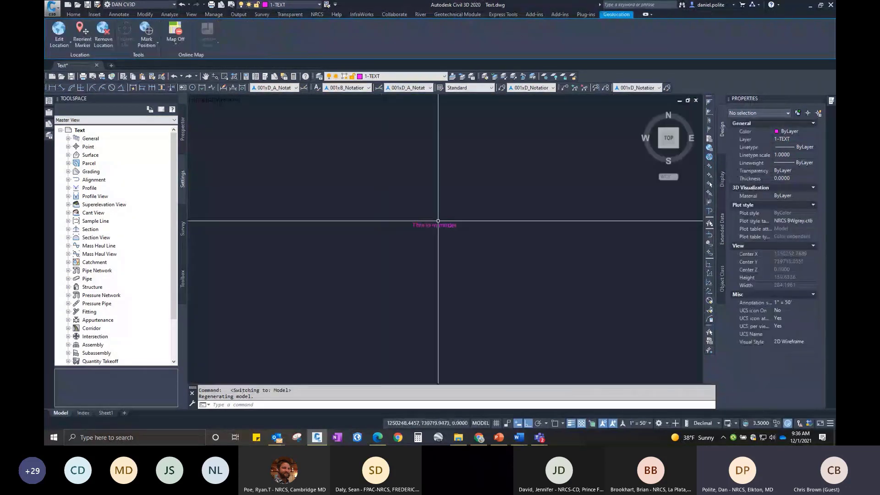
Open the "This is in model" text for editing and examine the Document and Objects categories of insertable fields.
double_click(464, 228)
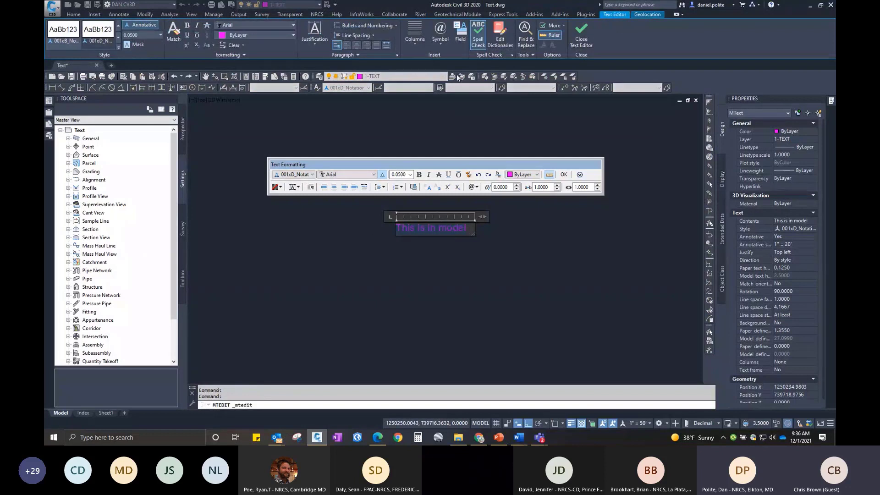
click(460, 36)
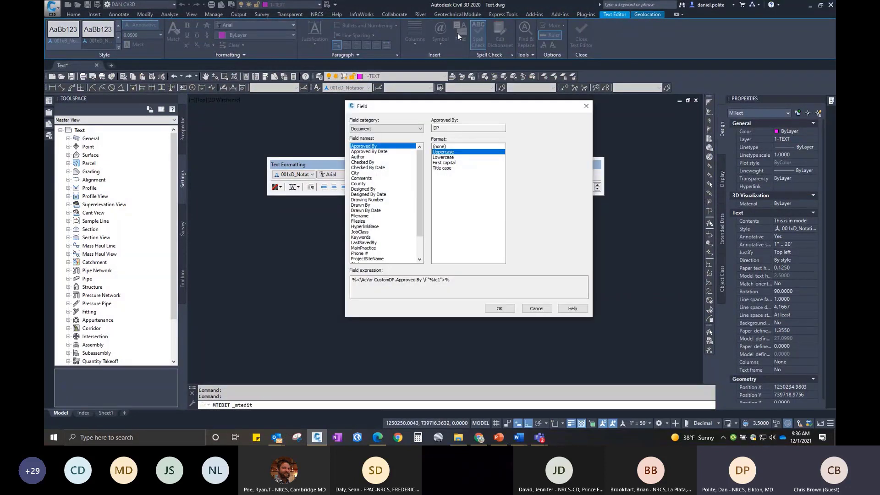
click(409, 129)
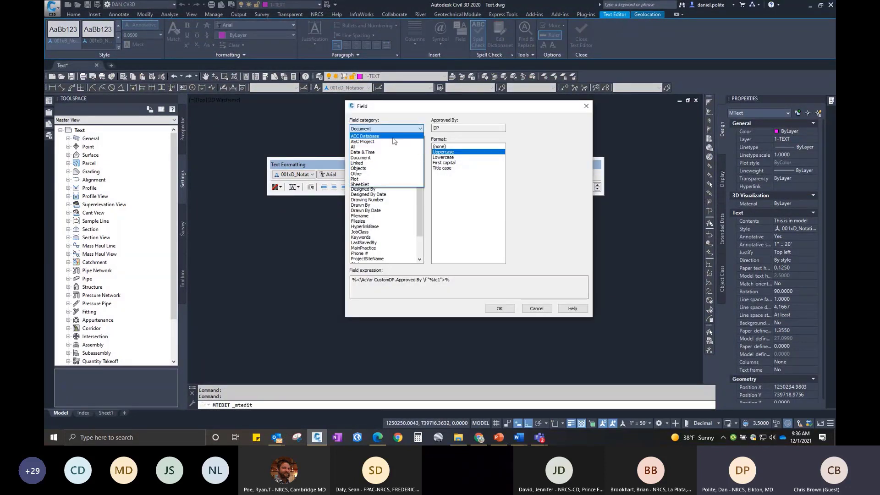
click(362, 158)
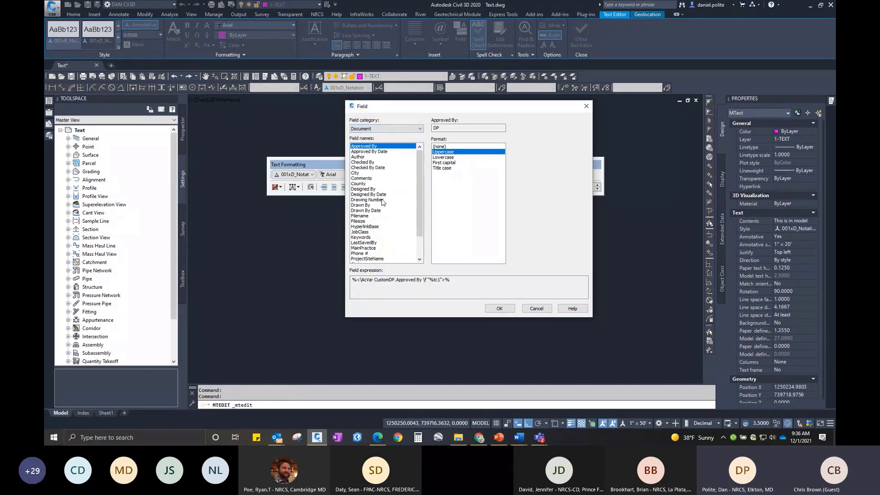
click(410, 129)
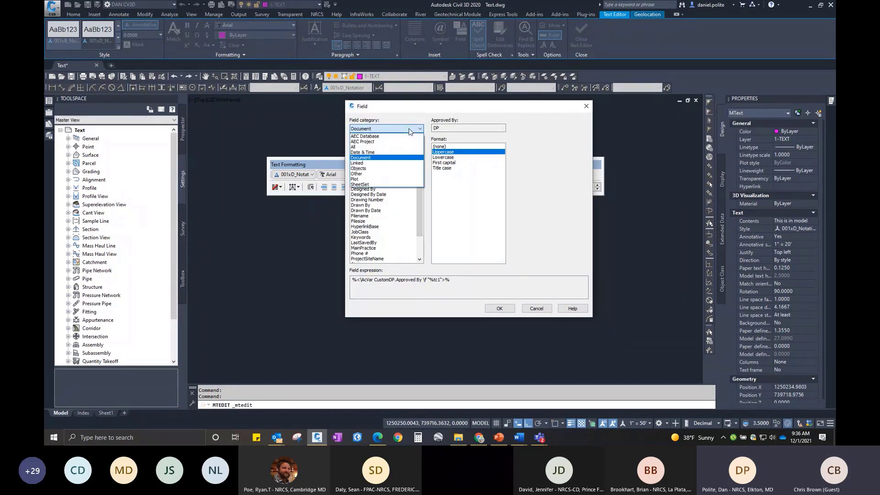
click(363, 168)
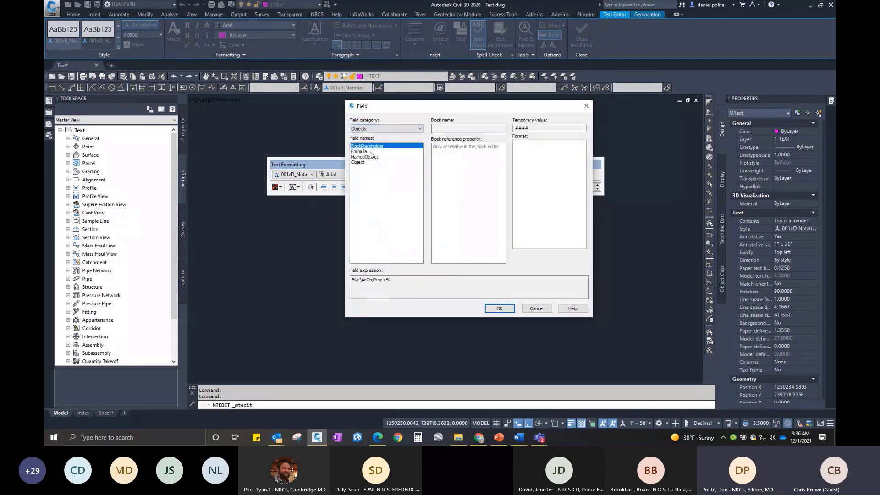
click(420, 130)
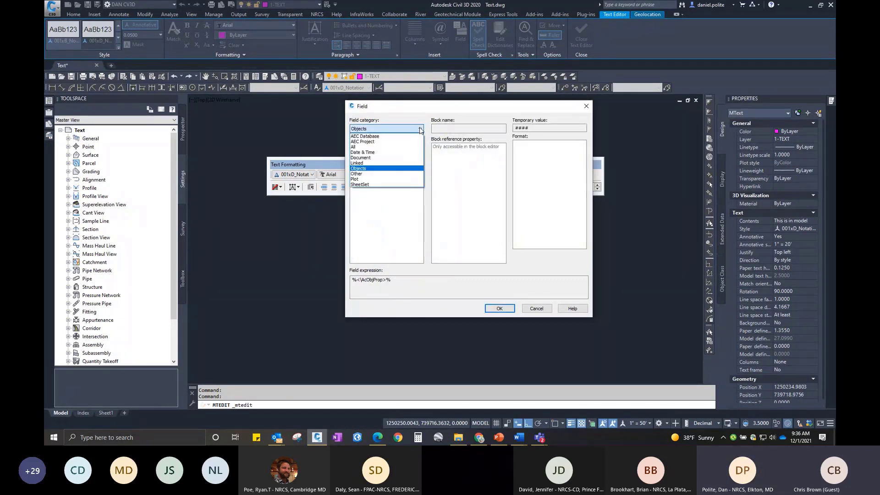
Replace the "This is in model" text with a CreateDate field in M/d/yyyy format and finish editing.
click(362, 152)
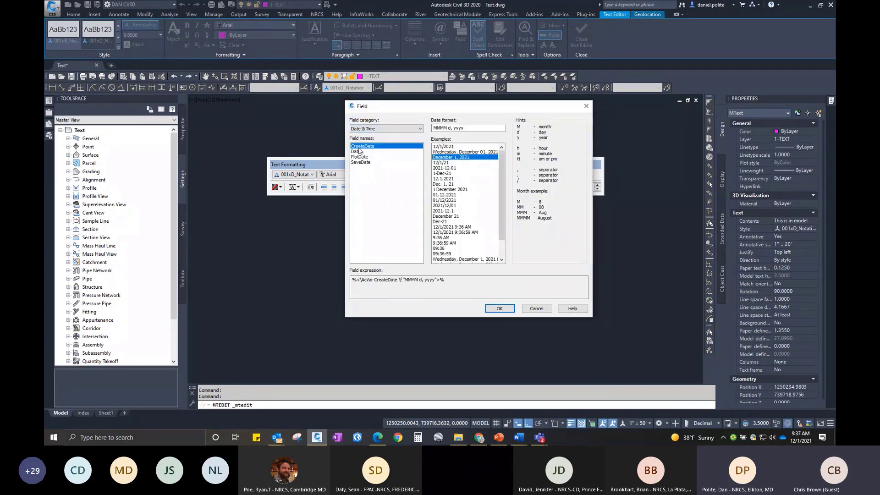
click(449, 147)
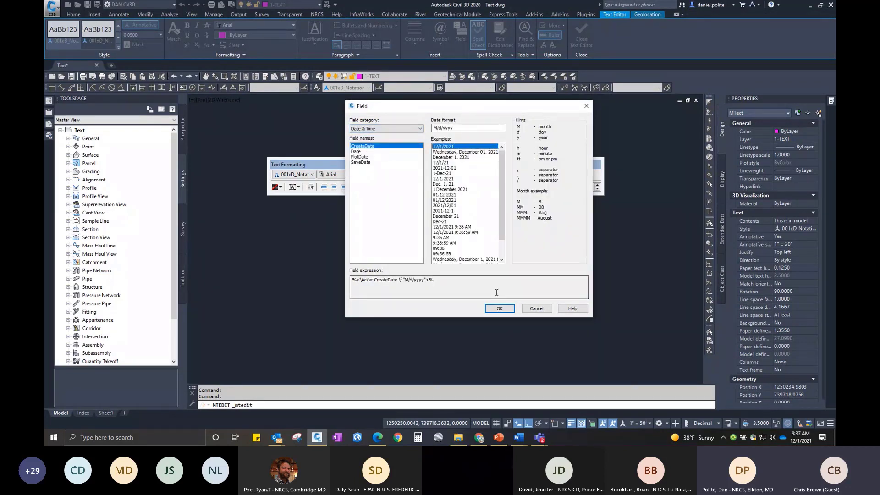
click(500, 309)
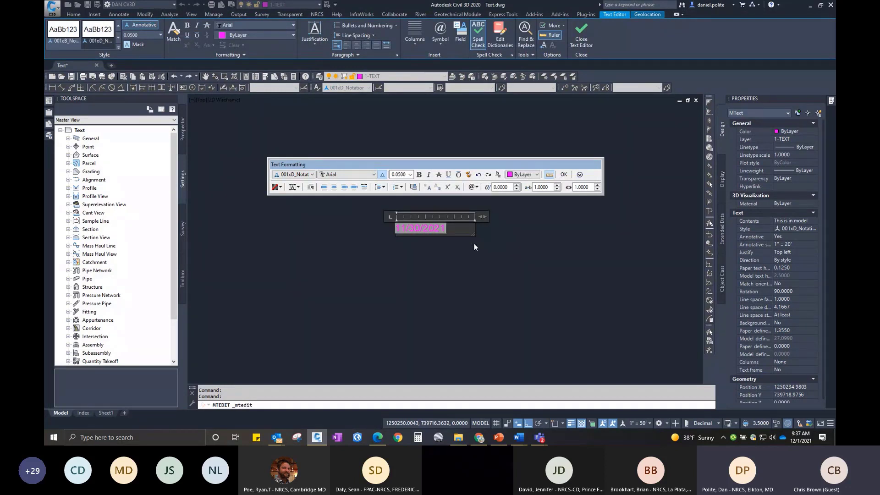
click(474, 243)
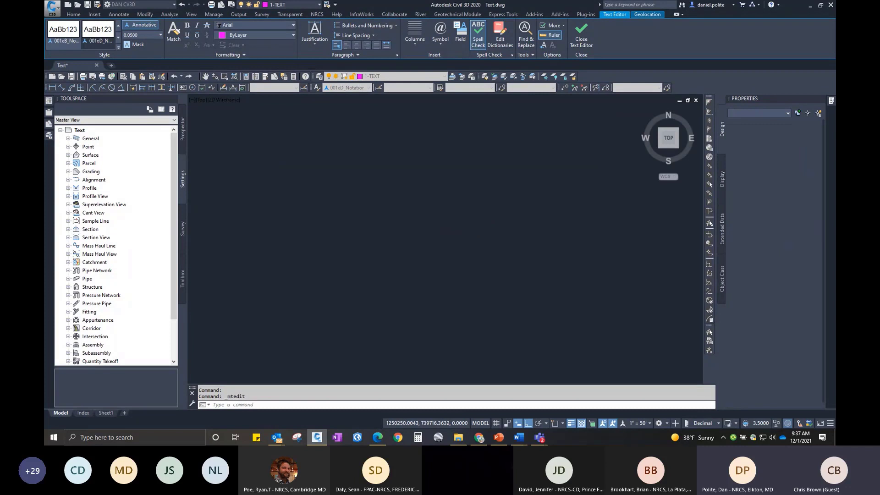
Erase the date text and write multiline text "This is masking" in its place, widening the text box to fit one line.
click(444, 228)
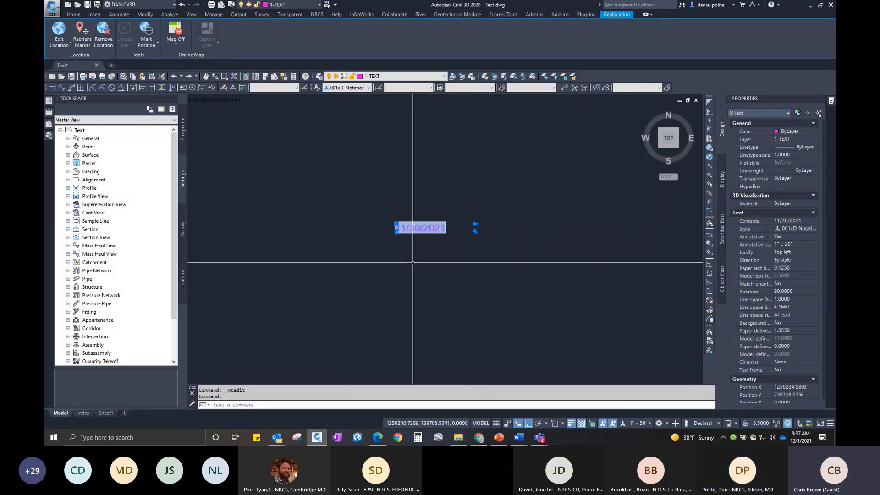
key(Delete)
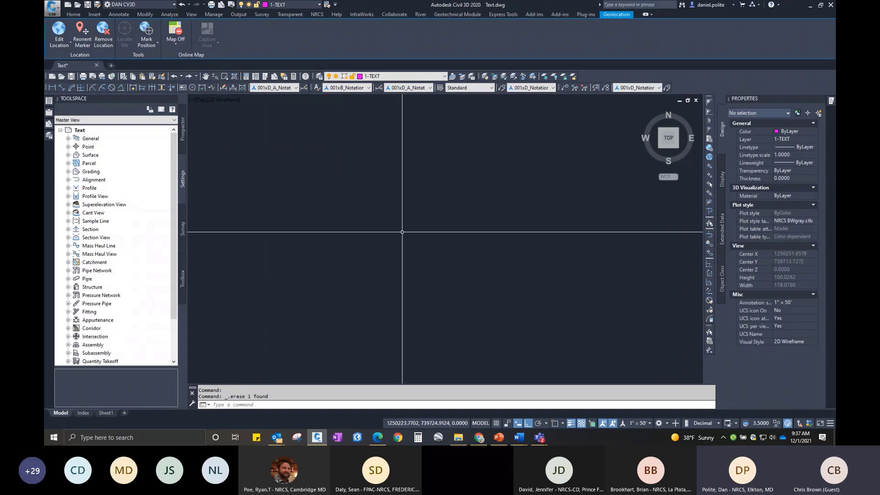
text(mt)
key(Return)
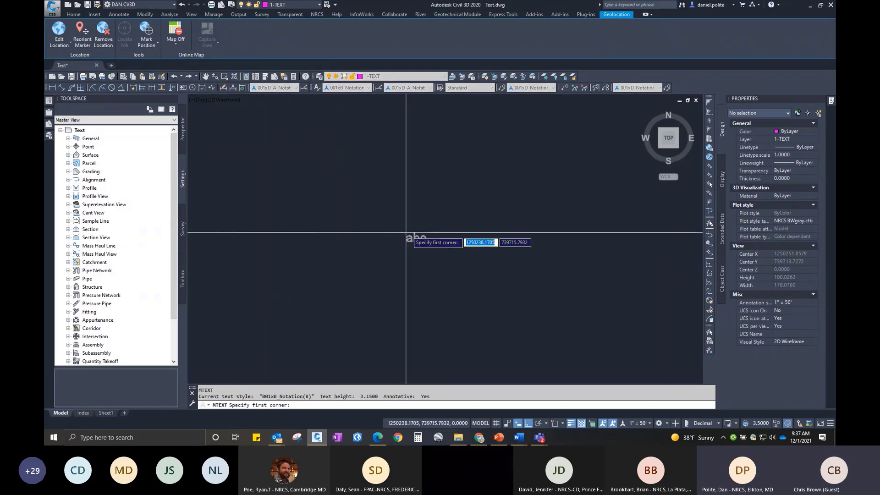
click(404, 227)
click(489, 243)
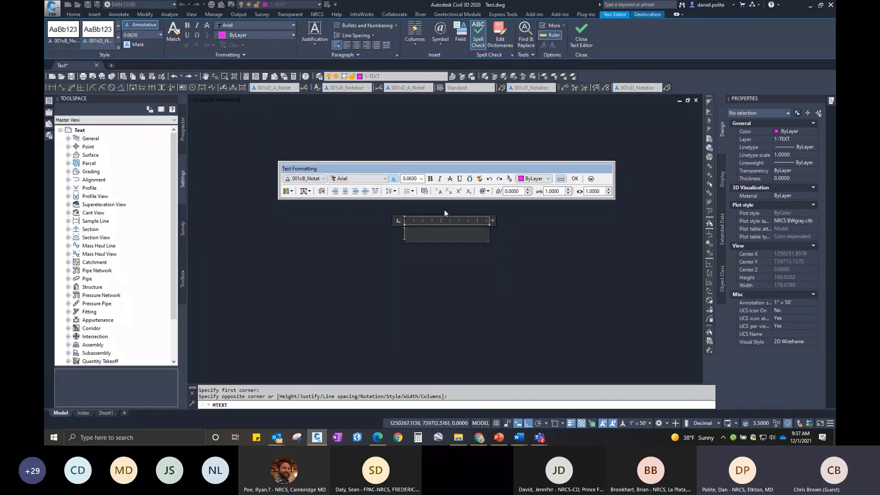
text(This is masking)
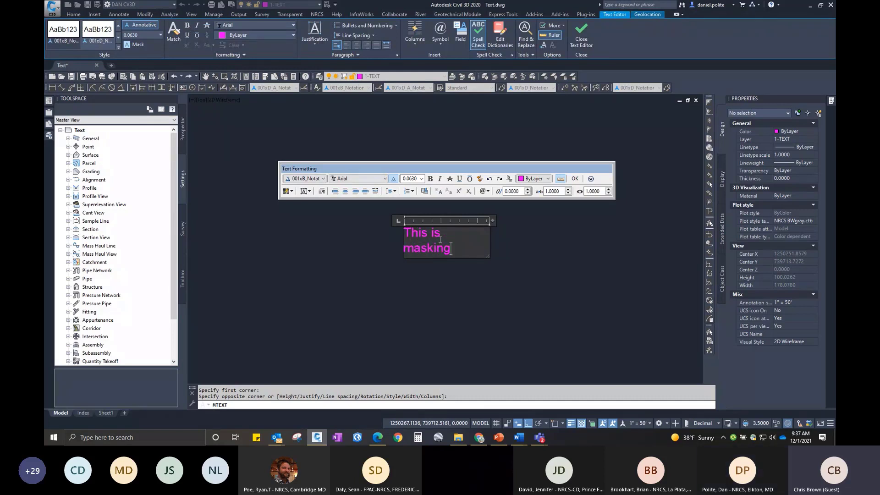
drag(490, 219, 511, 221)
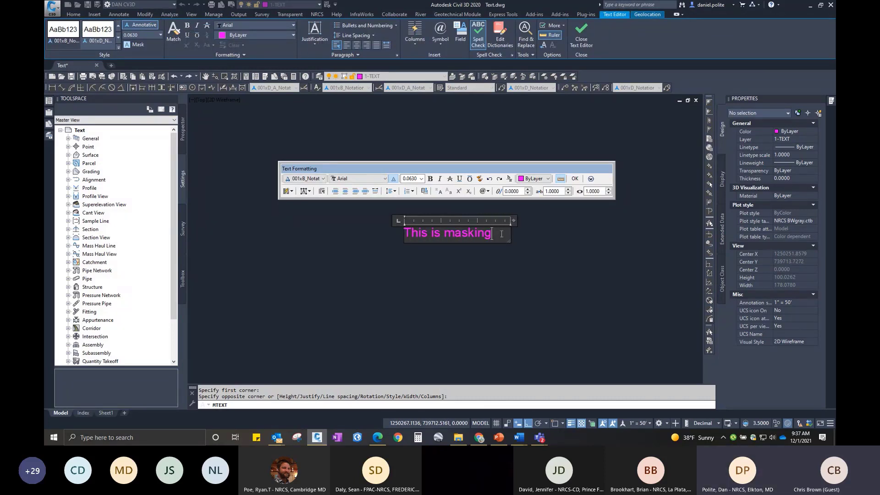
Apply a red background mask to the "This is masking" multiline text and narrow its frame to fit the words.
click(575, 179)
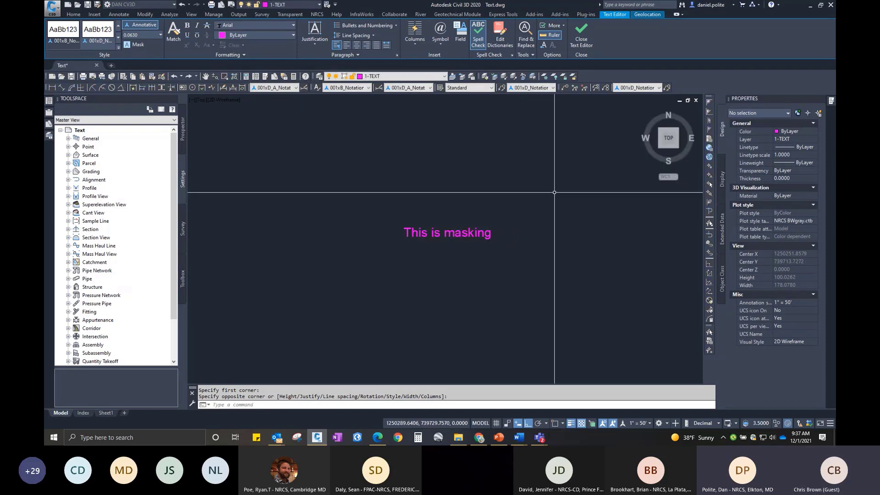
click(454, 233)
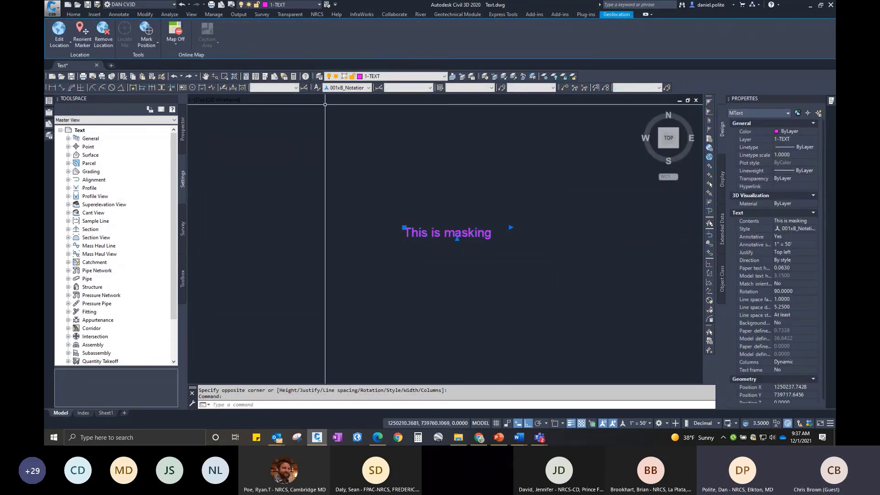
double_click(438, 234)
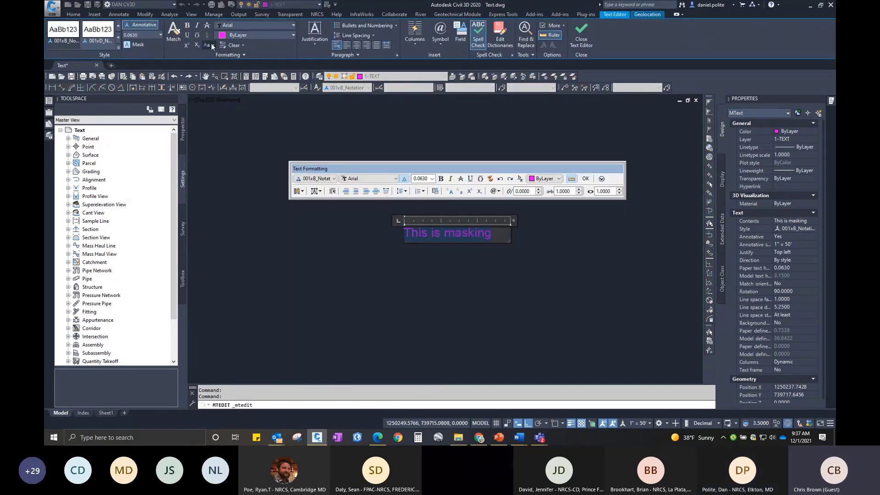
click(137, 44)
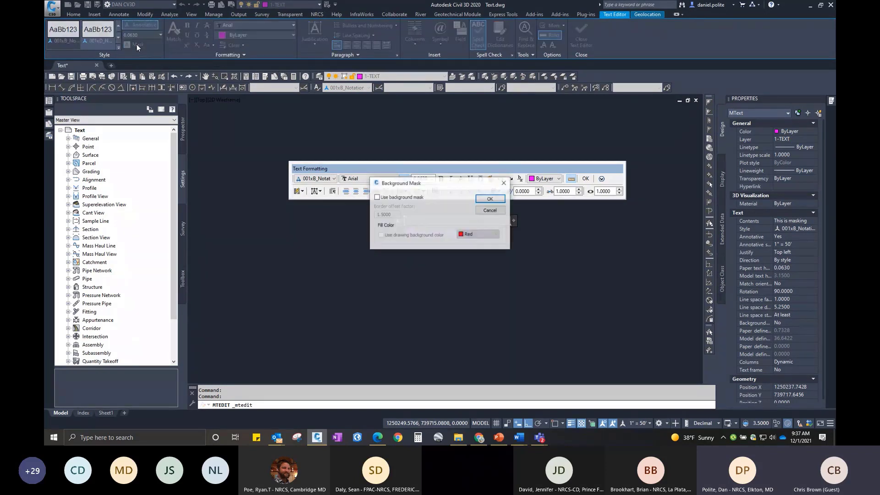
click(376, 197)
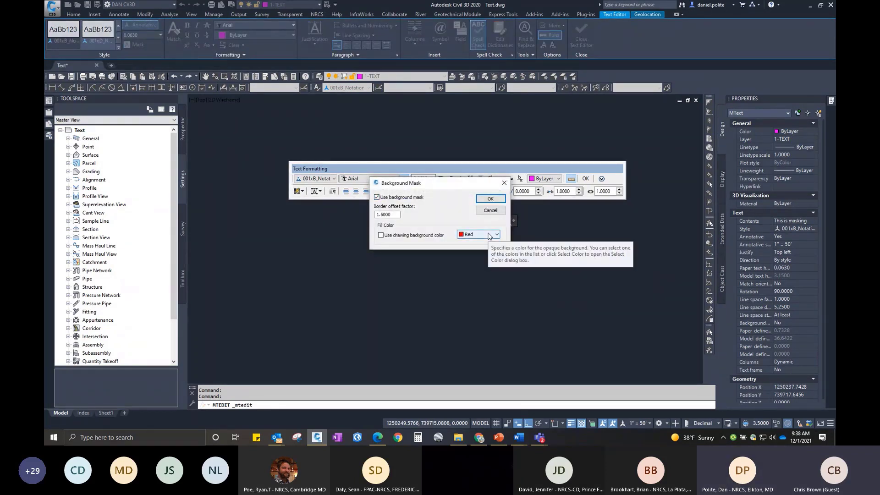
click(490, 235)
click(486, 242)
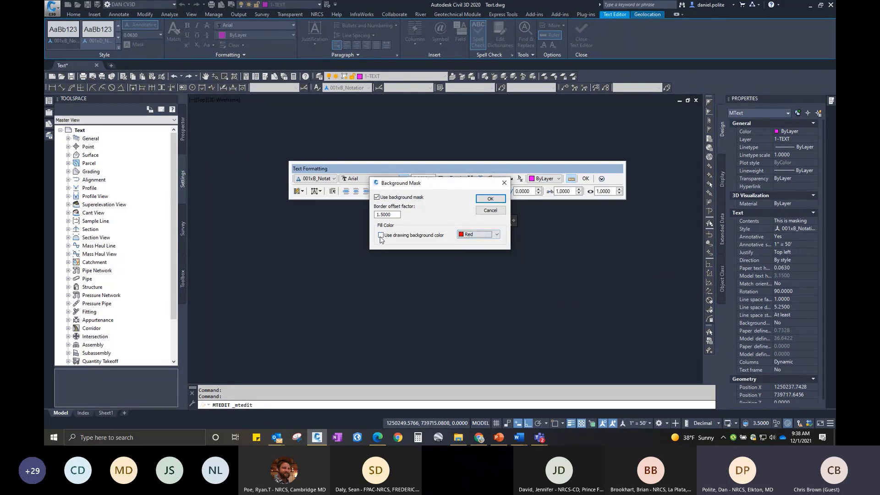
click(487, 199)
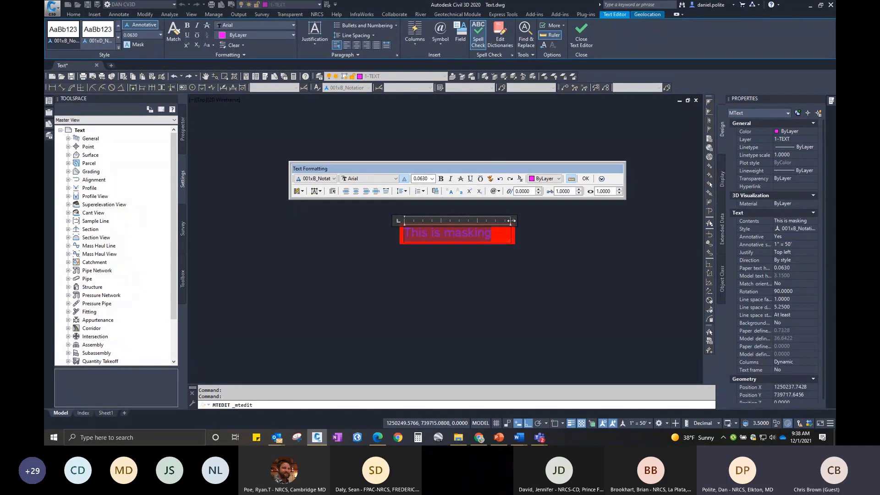
drag(514, 221, 494, 224)
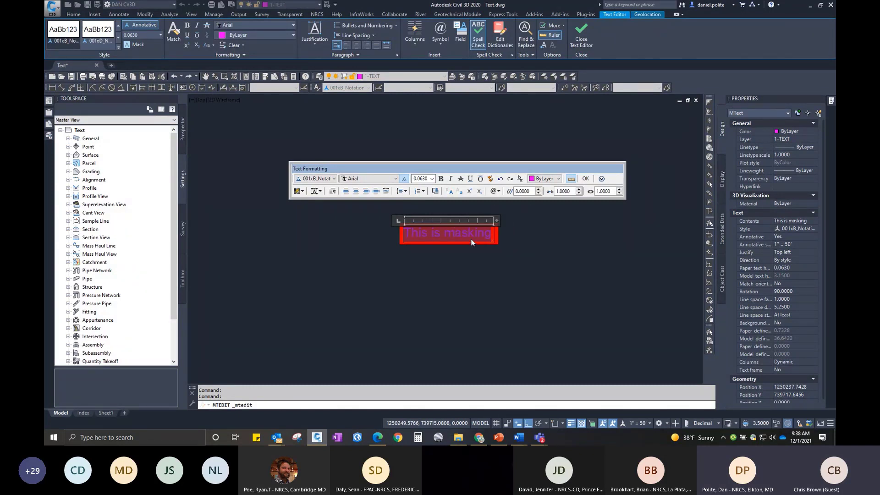
Change the text's background mask to a border offset factor of 3 with a yellow fill, and finish editing.
click(140, 43)
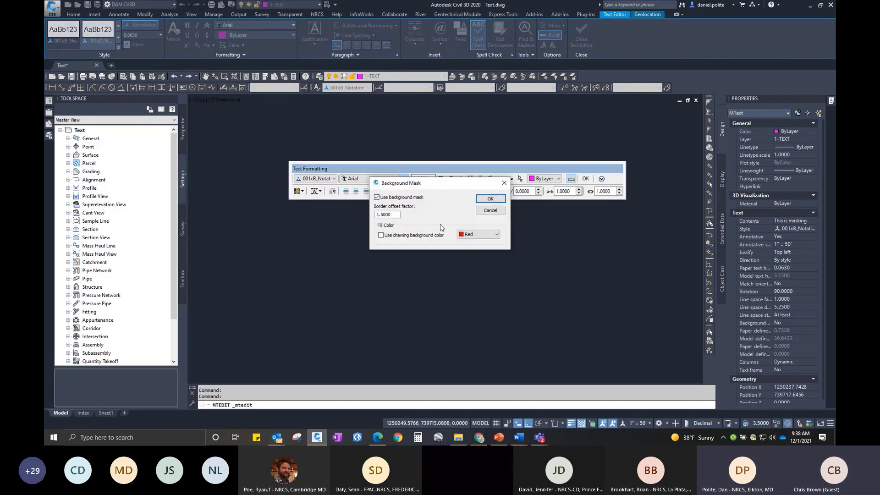
text(1)
key(BackSpace)
text(3)
click(497, 235)
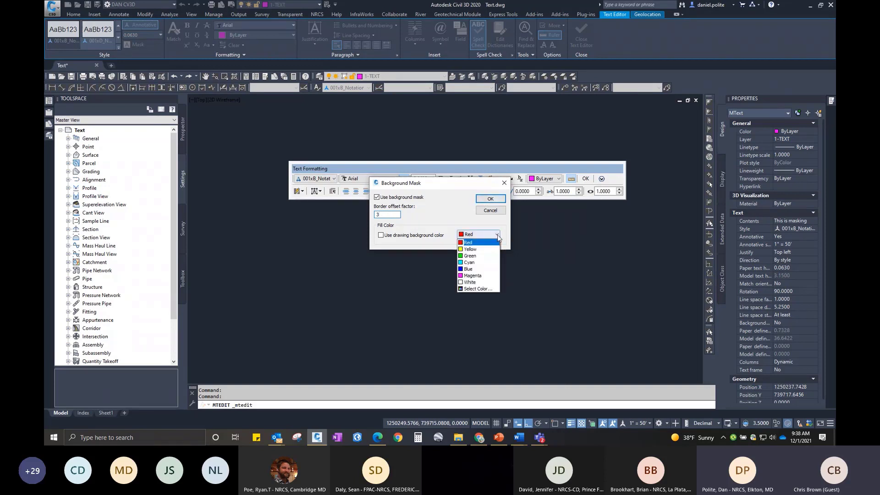
click(494, 242)
click(491, 198)
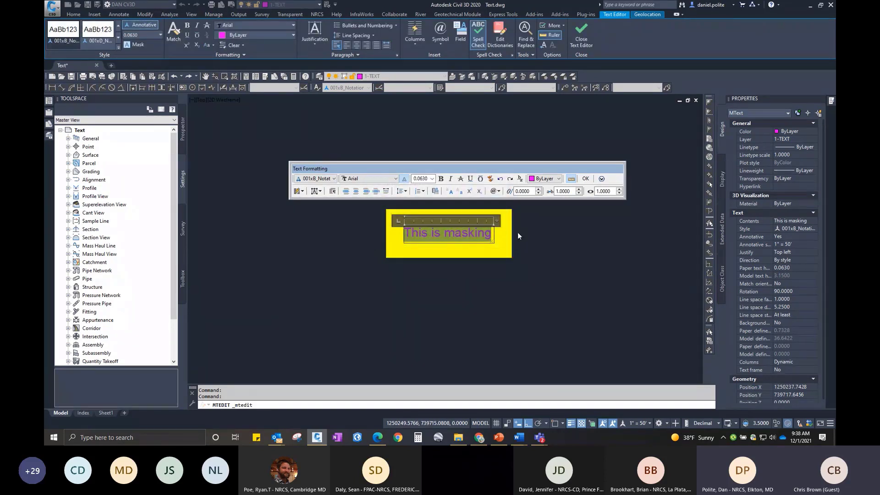
click(585, 178)
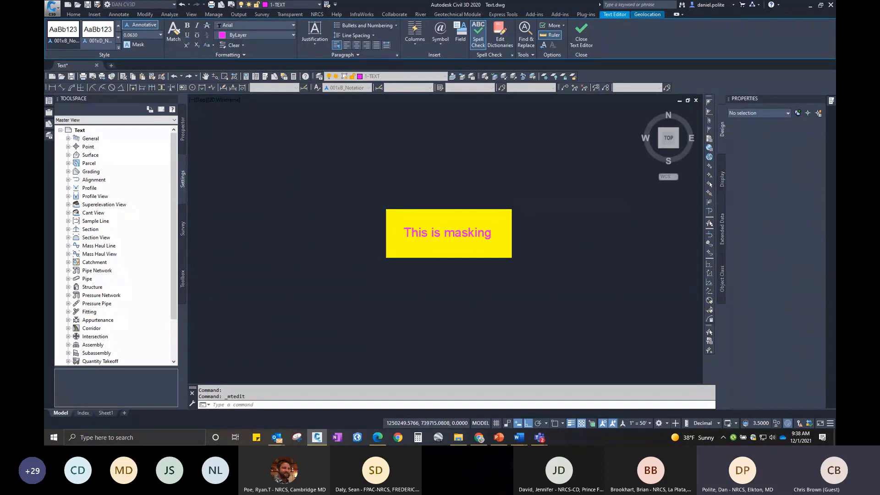
Delete the masked text from the drawing.
scroll(477, 231, down, 2)
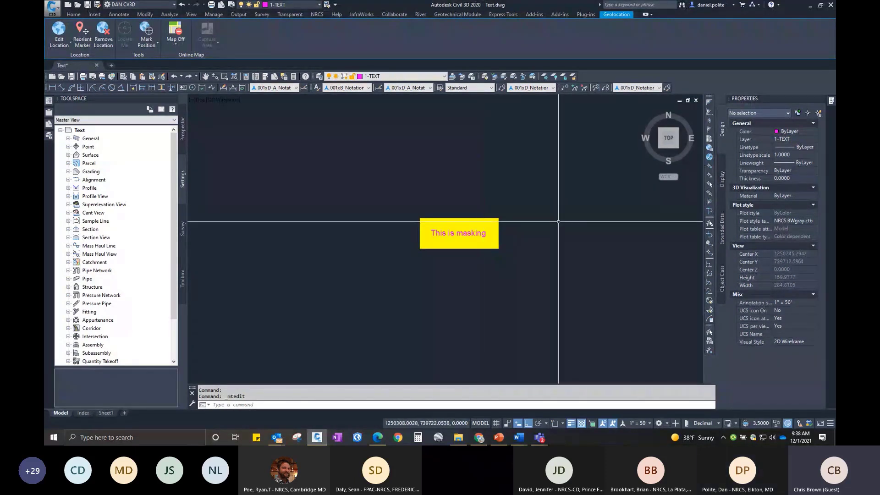
click(525, 265)
click(414, 201)
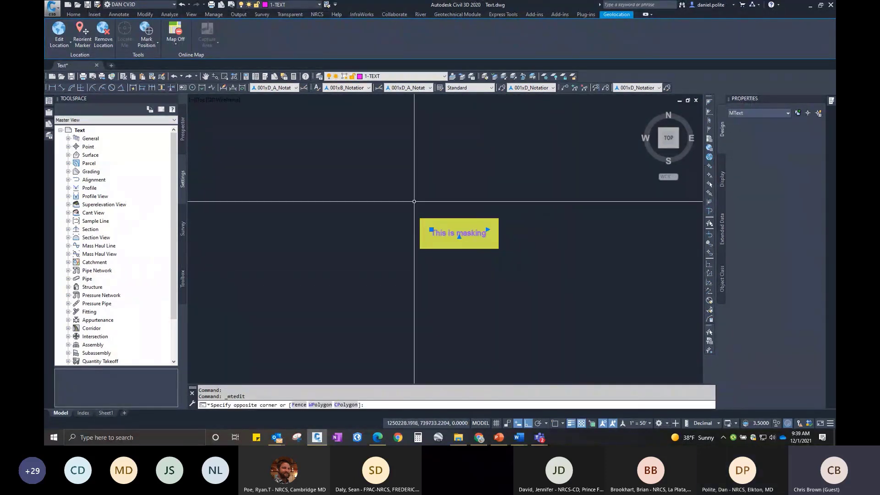
key(Delete)
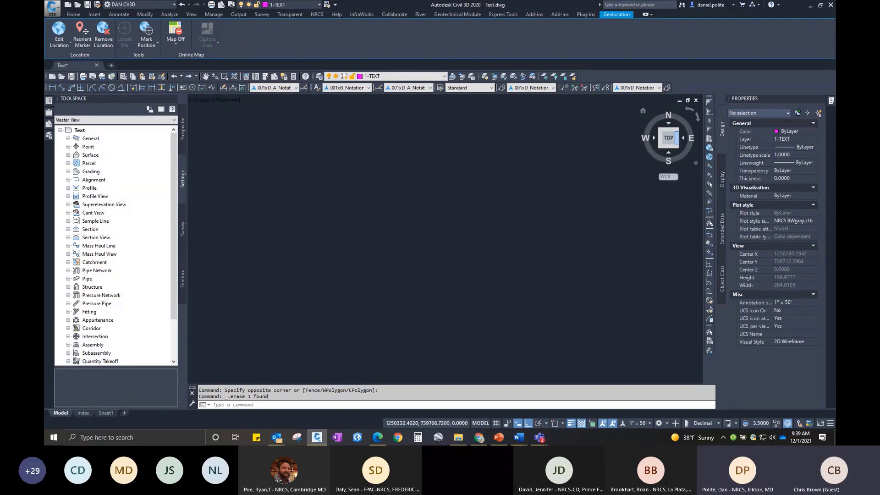
Draw a three-point arc bulging upward, with a radius of about 24.6, in the empty drawing area.
click(73, 15)
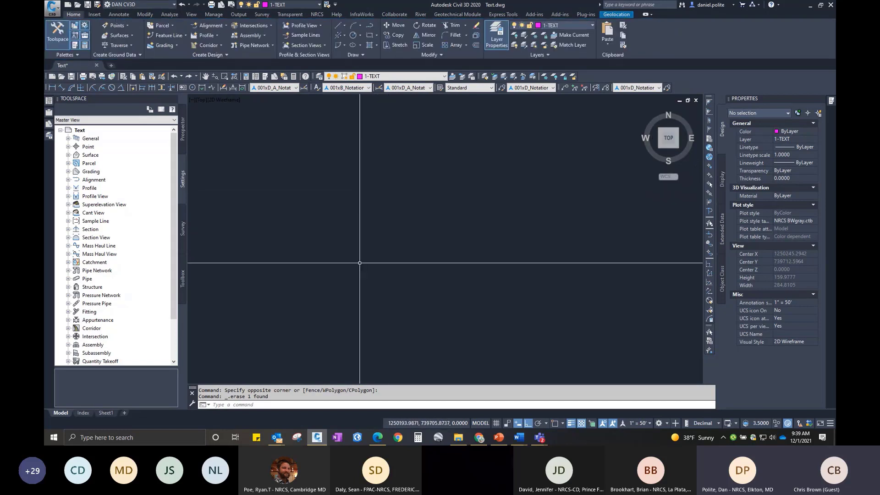
text(ar)
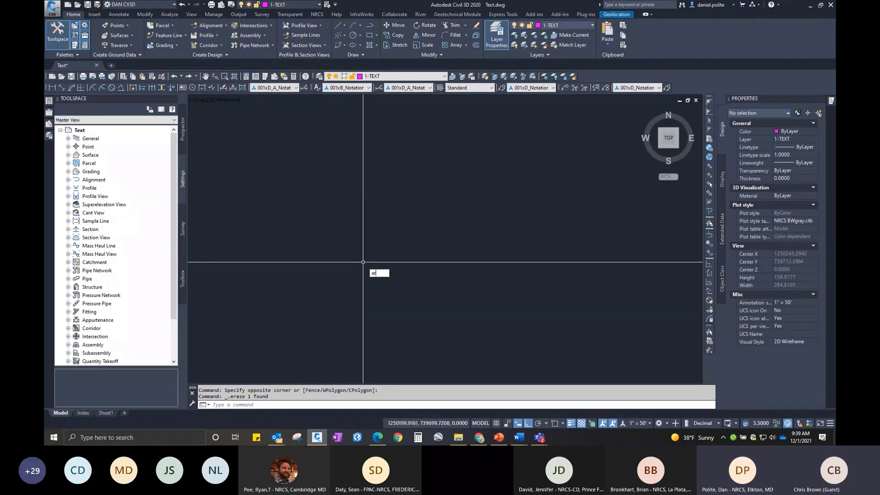
key(Return)
click(363, 262)
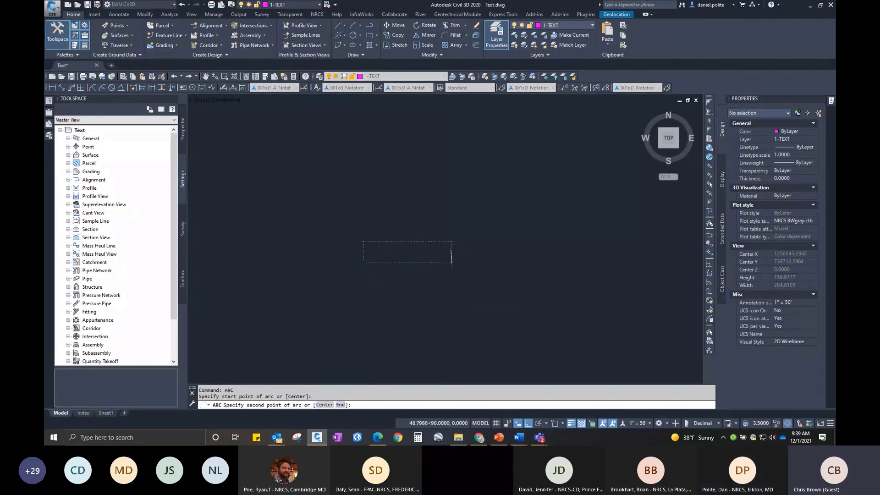
click(452, 255)
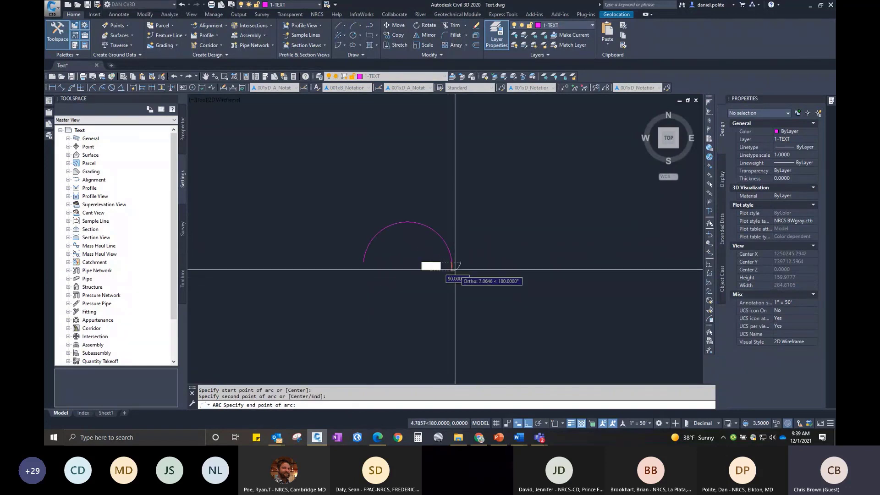
click(454, 267)
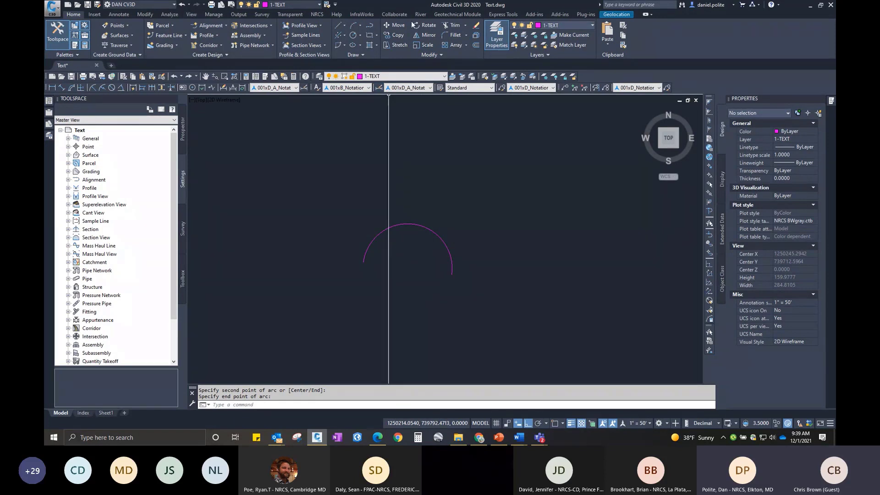
Create arc-aligned text on the arc reading "This is arc text" with a width factor of 2.
click(490, 17)
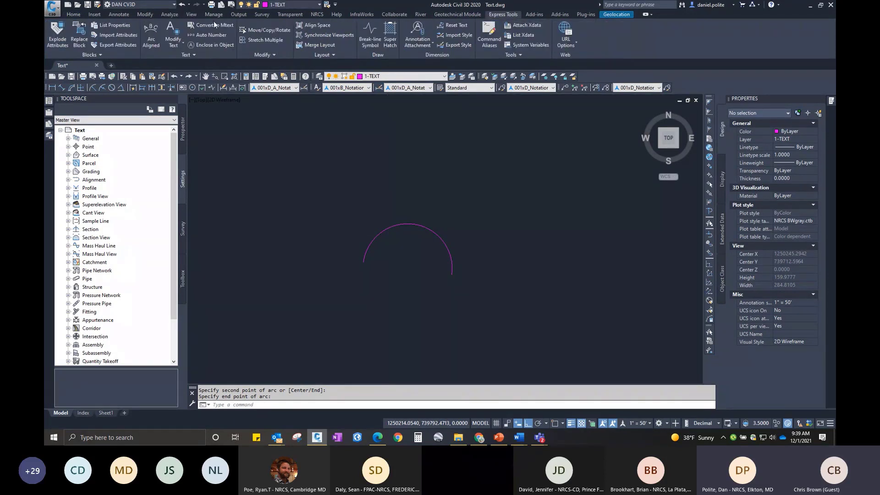
click(150, 37)
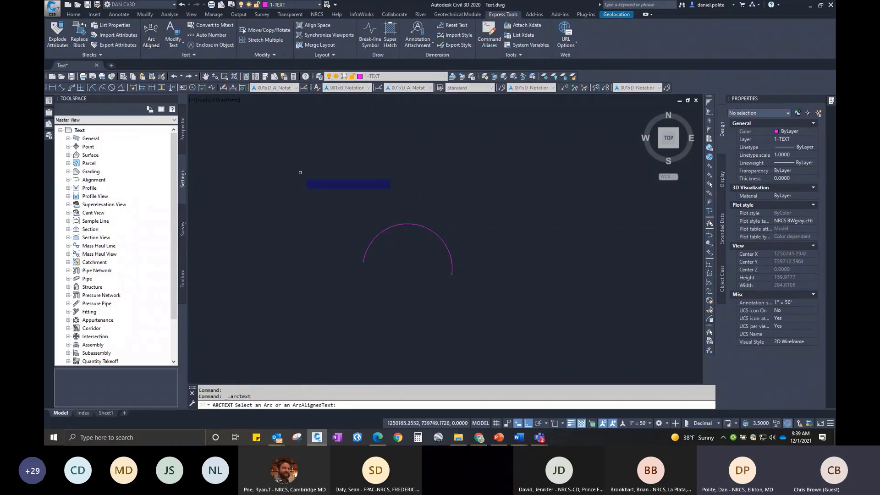
click(387, 230)
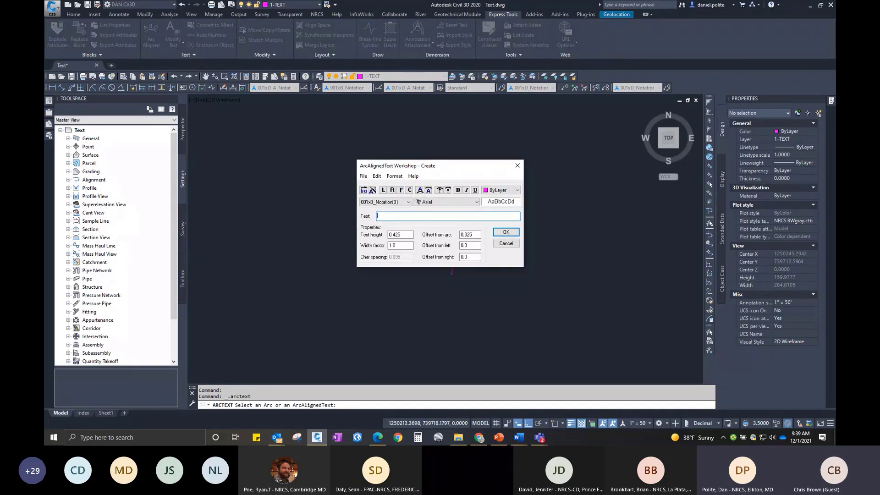
text(This is ar)
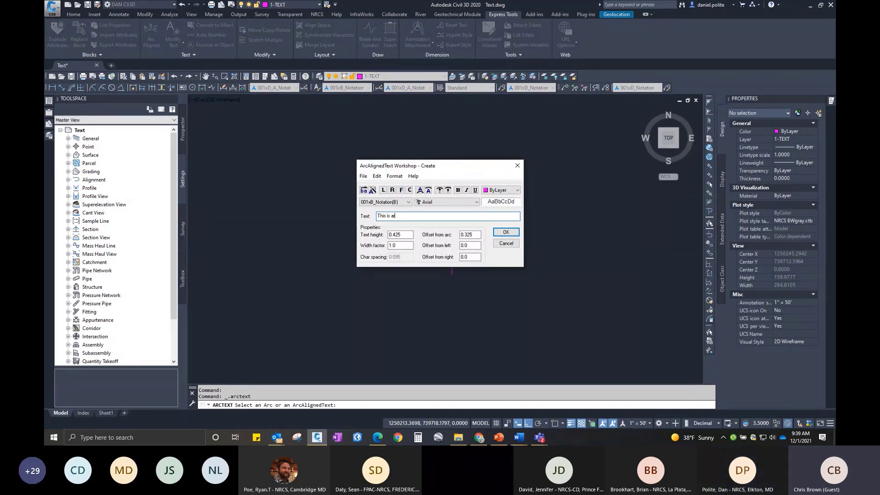
text(c text)
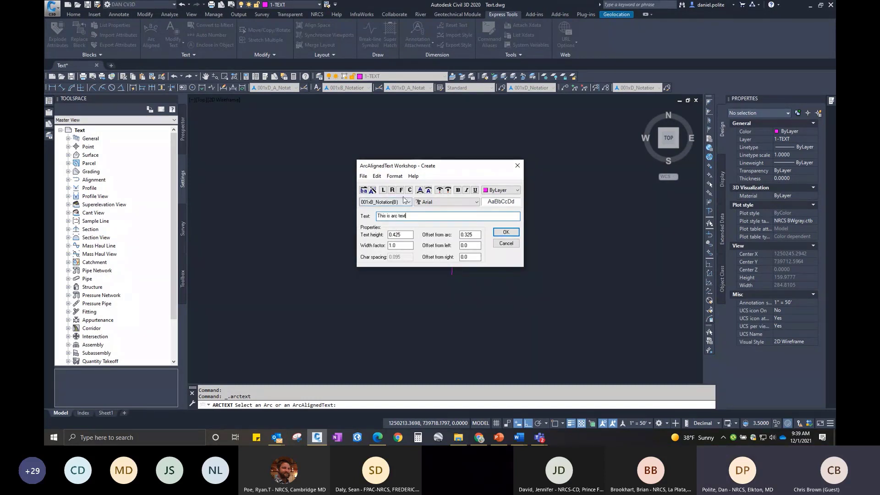
double_click(412, 245)
text(2)
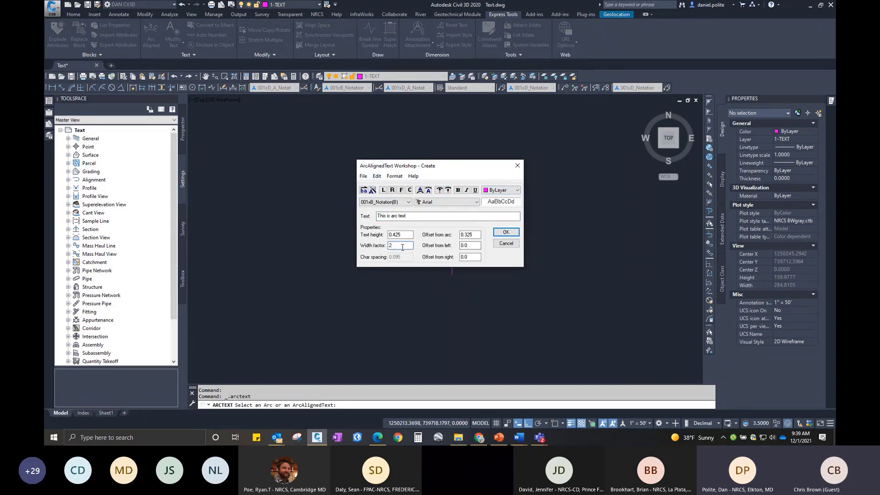
click(507, 232)
Flatten the arc by stretching its midpoint downward to a radius of about 33.9.
scroll(390, 193, up, 10)
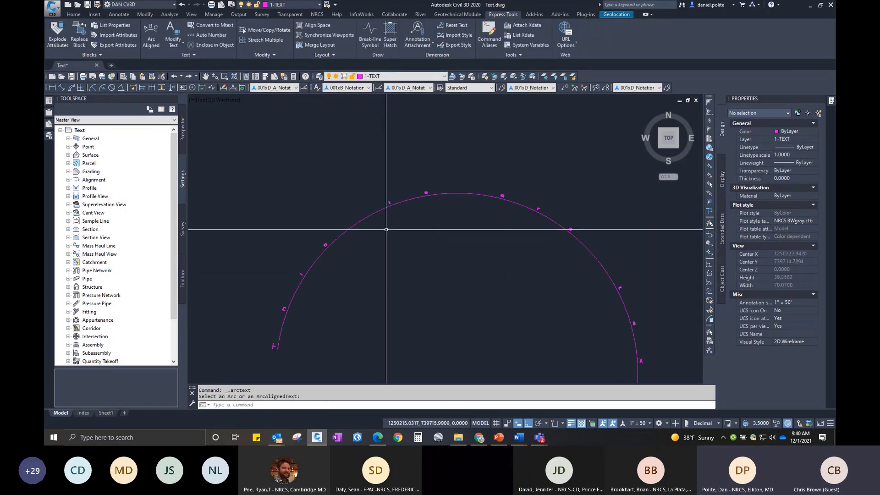
scroll(389, 178, down, 6)
scroll(341, 232, up, 6)
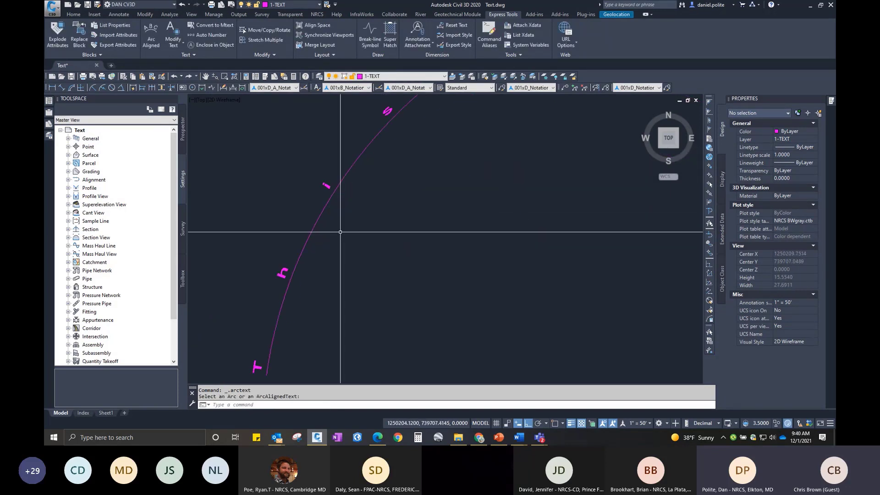
scroll(340, 232, down, 6)
click(381, 184)
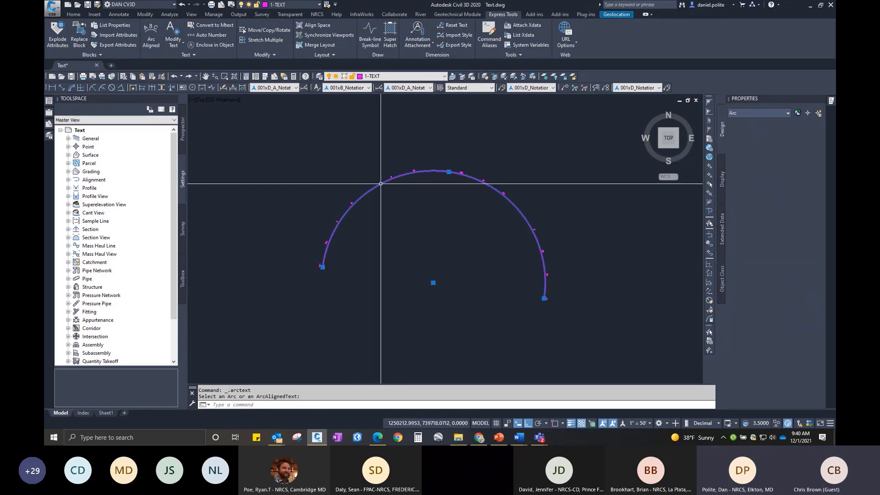
click(449, 172)
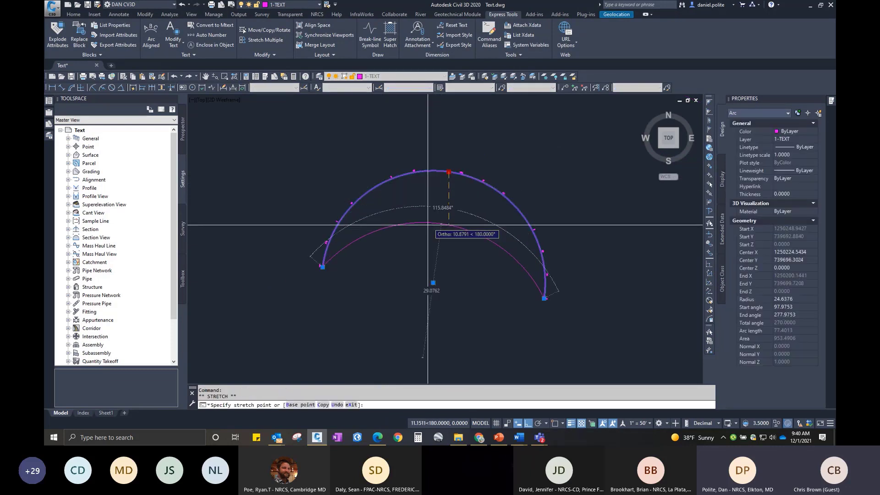
scroll(428, 224, up, 3)
click(440, 235)
scroll(419, 238, down, 3)
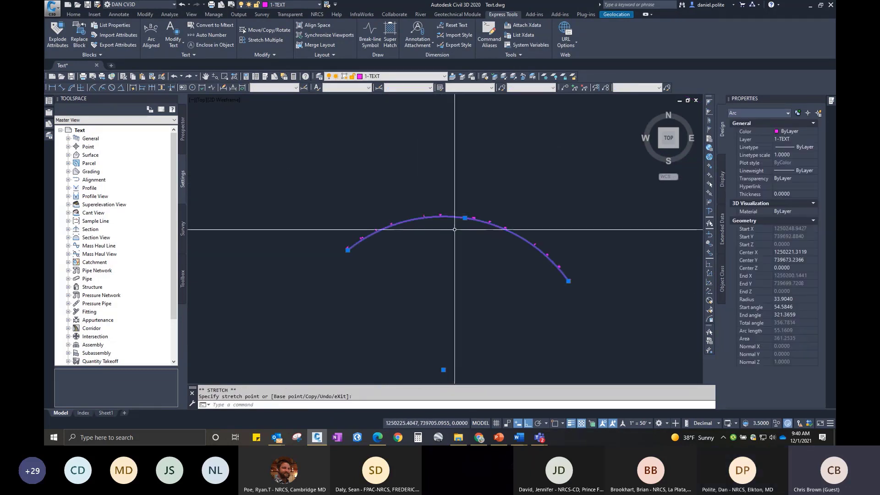
Shorten the arc by stretching its left end inward about 21 units, and flatten it to a radius of about 17.8.
click(348, 249)
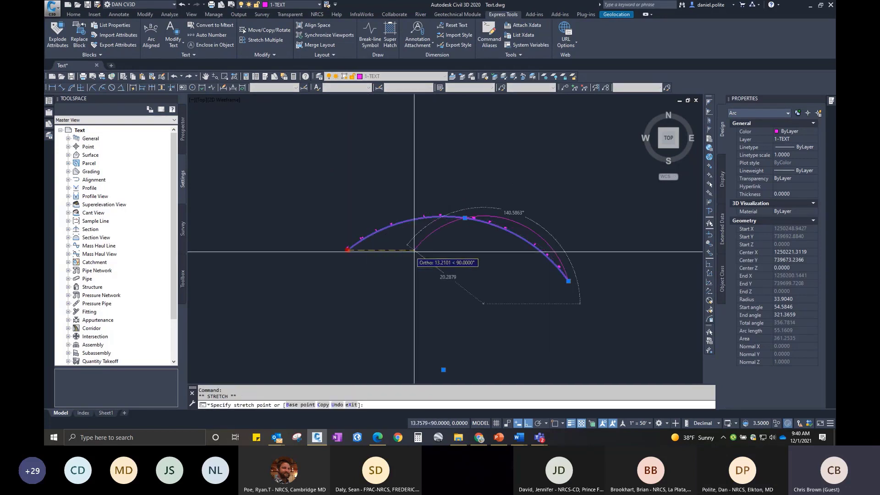
click(437, 250)
scroll(189, 194, up, 2)
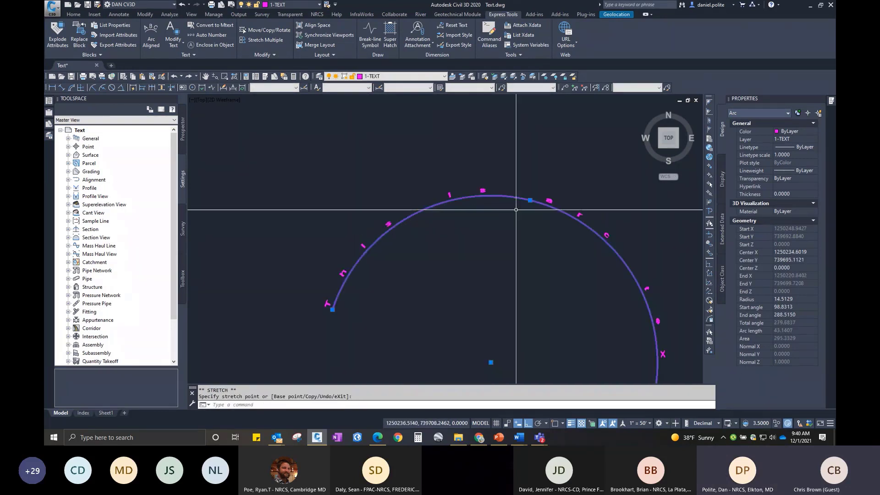
click(531, 200)
click(480, 270)
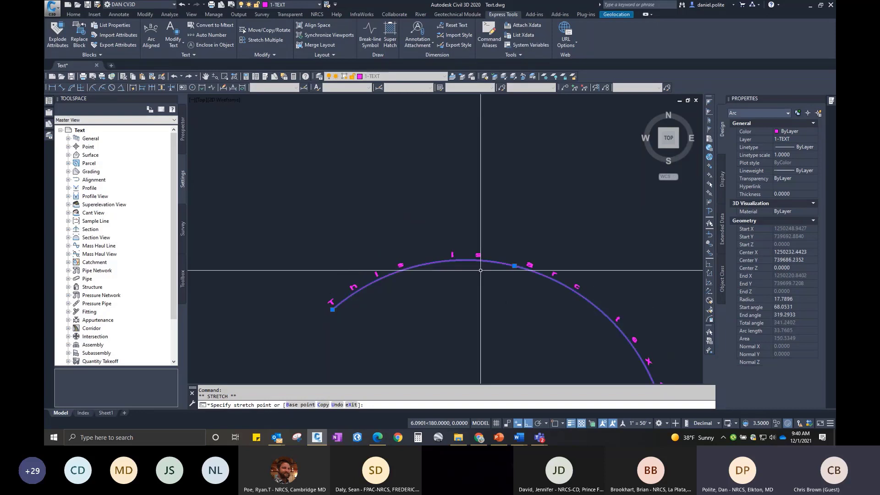
middle_drag(577, 321, 507, 260)
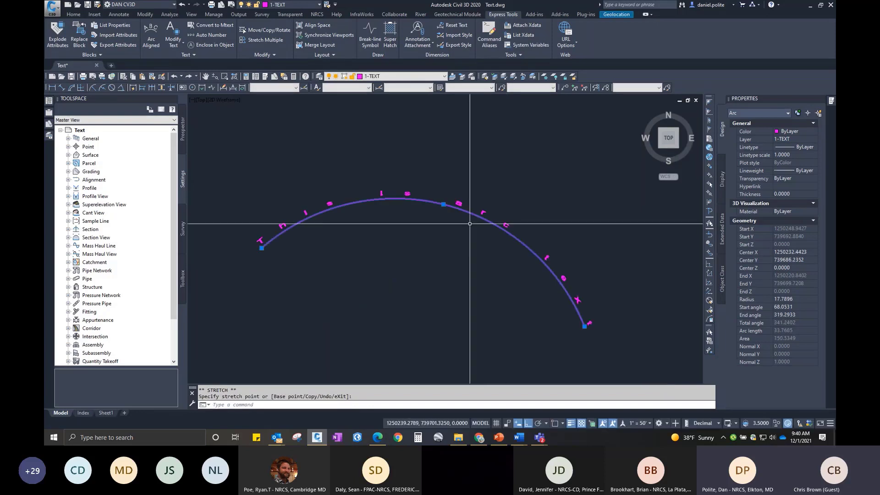
Shorten the arc by stretching its left end inward about 7 units, giving a radius of about 12.1.
click(261, 248)
click(344, 248)
middle_drag(481, 218, 440, 216)
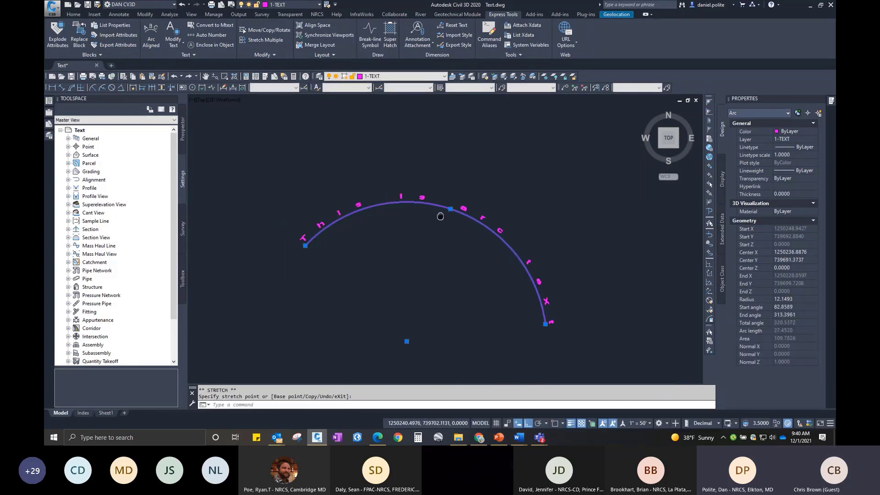
scroll(472, 224, up, 2)
key(Escape)
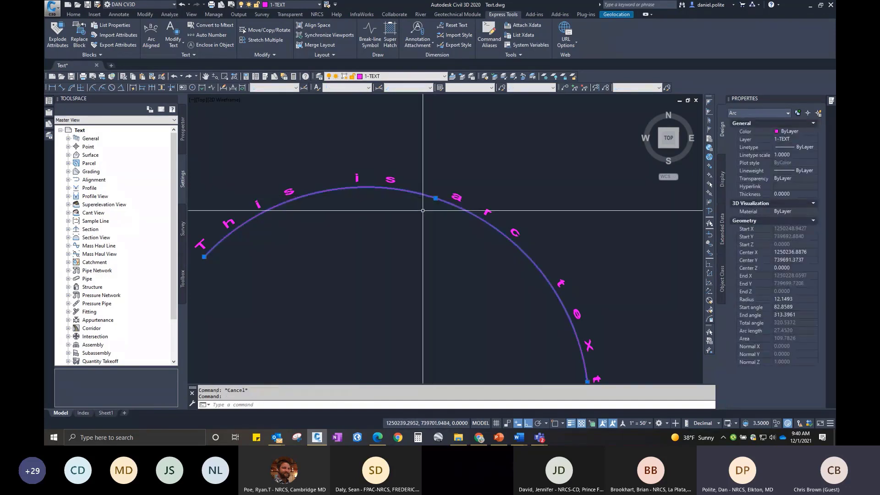
scroll(422, 210, down, 2)
Move the arc from the text layer to layer 0.
click(444, 77)
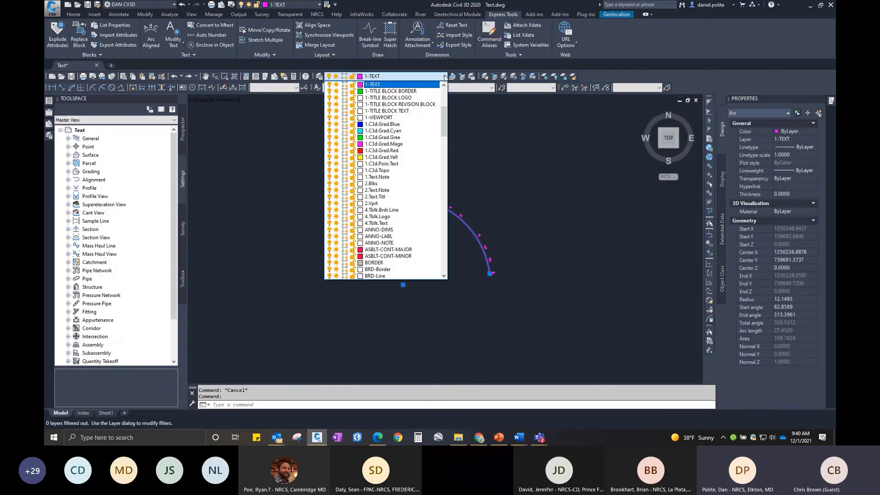
scroll(398, 103, up, 6)
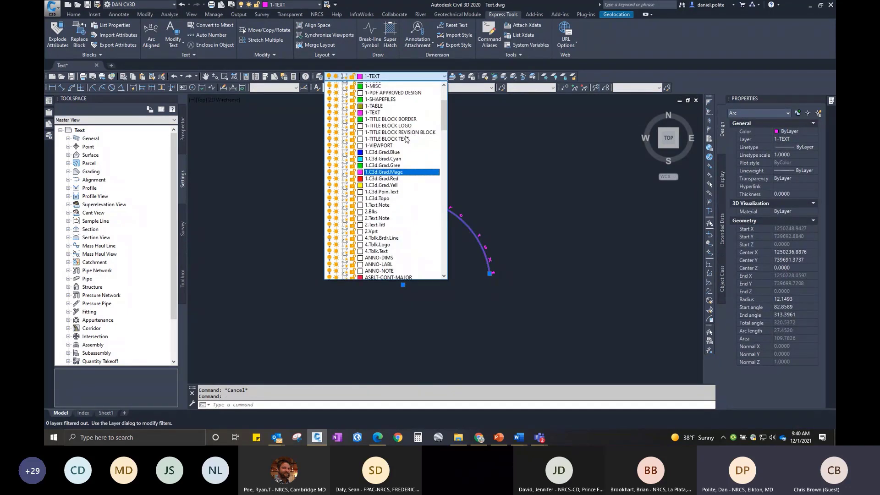
key(Escape)
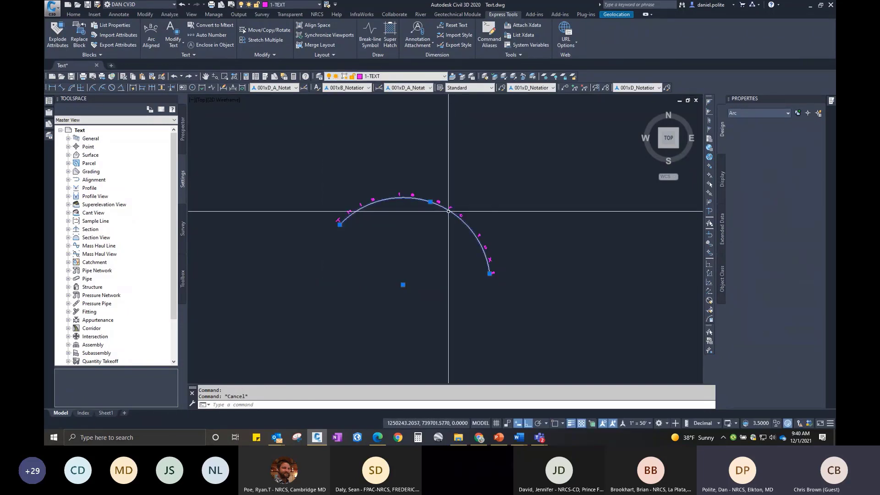
Turn off layer 0 to hide the arc beneath the arc-aligned text.
click(339, 76)
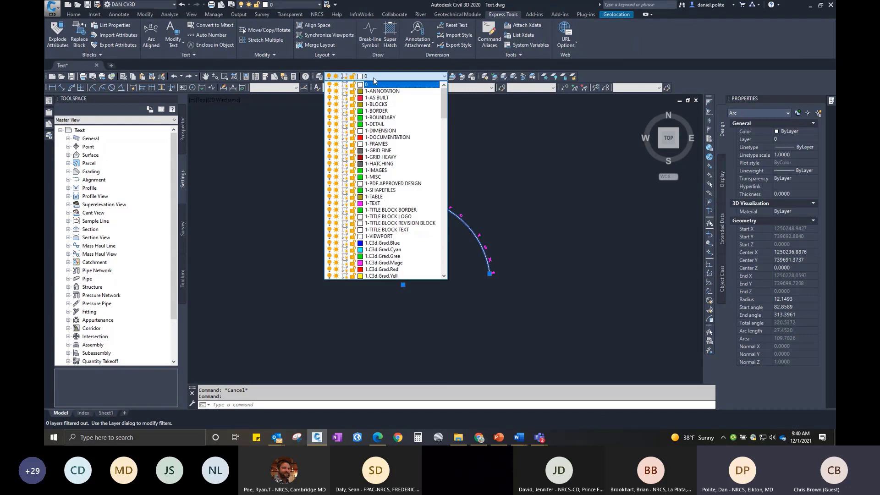
click(337, 85)
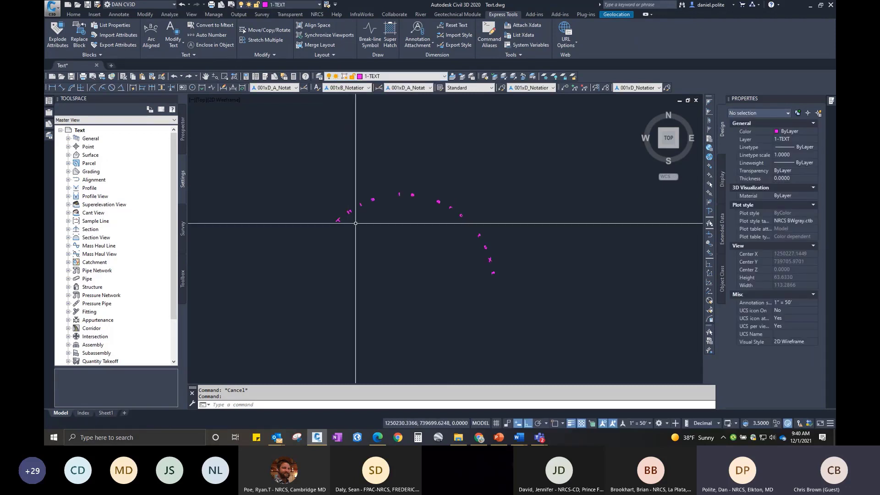
scroll(349, 219, up, 2)
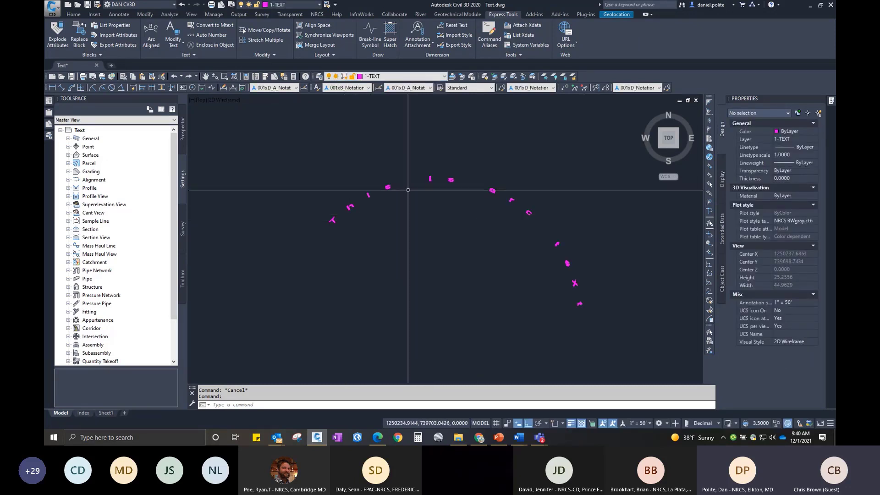
scroll(497, 198, down, 3)
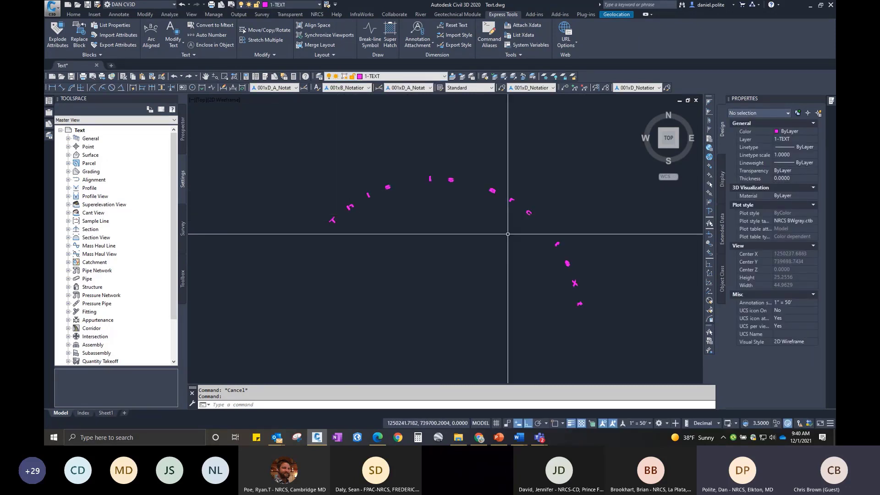
Turn layer 0 back on and clear the arc-aligned text selection.
click(493, 193)
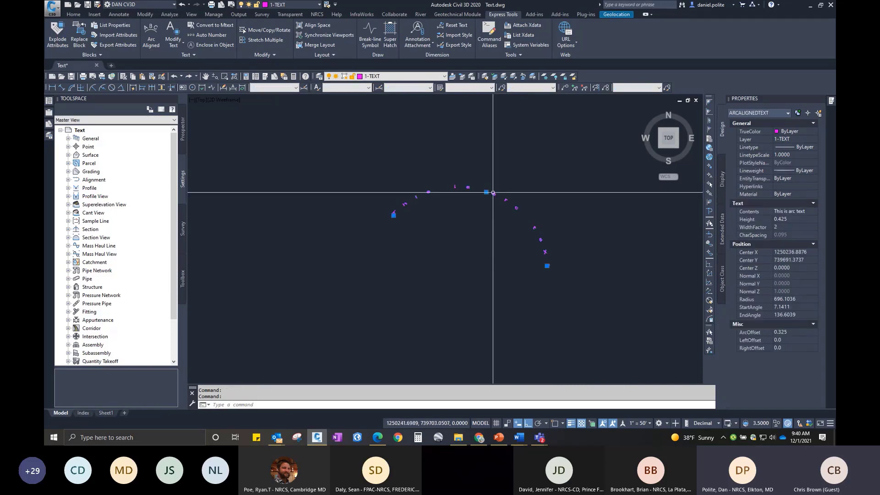
click(415, 76)
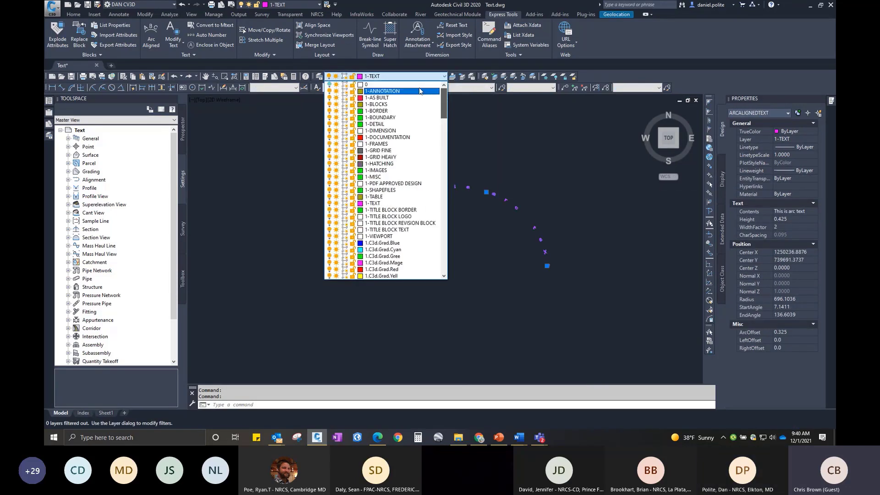
click(329, 85)
click(297, 124)
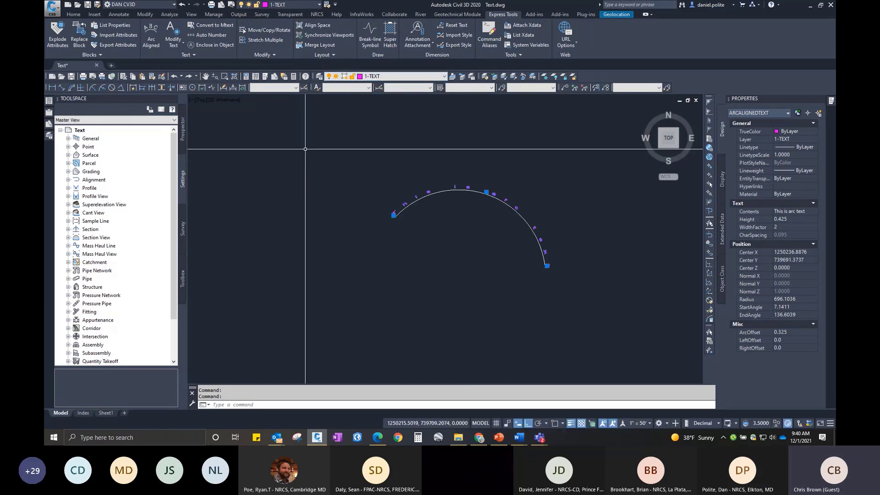
key(Escape)
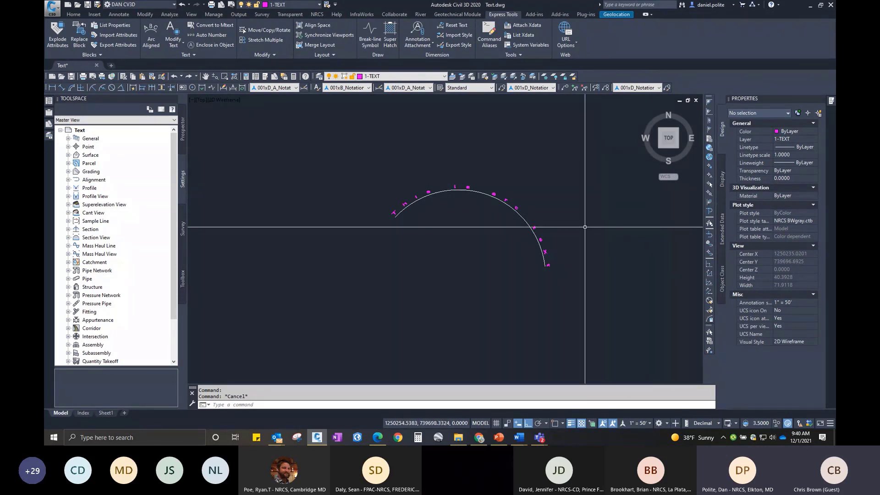
Switch to PowerPoint and start the slide show at the "Mtext and Text" agenda slide.
click(497, 438)
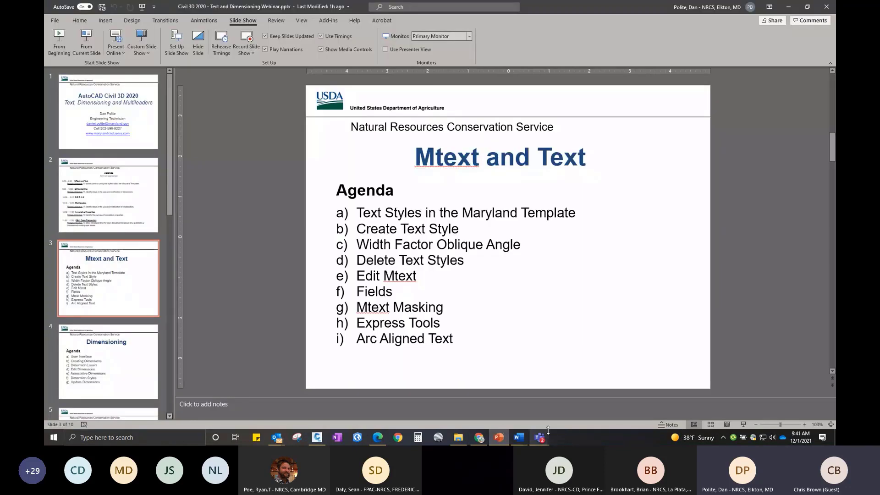
click(743, 425)
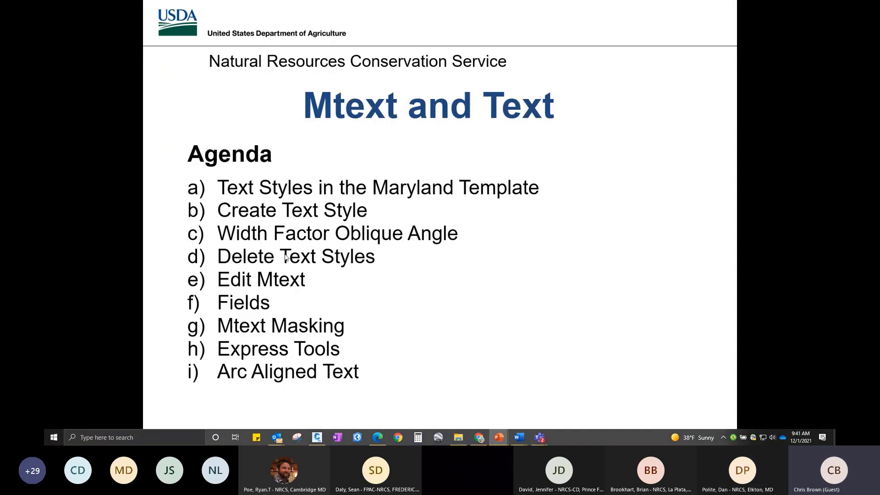
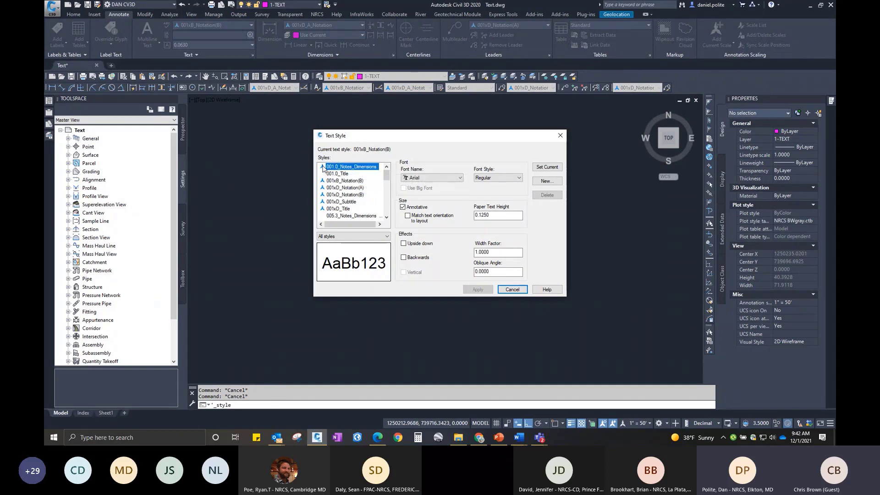
Look through the annotative text styles from 001xB_Notation(B) to 001xD_Title in the Text Style dialog.
click(323, 181)
click(323, 188)
click(325, 196)
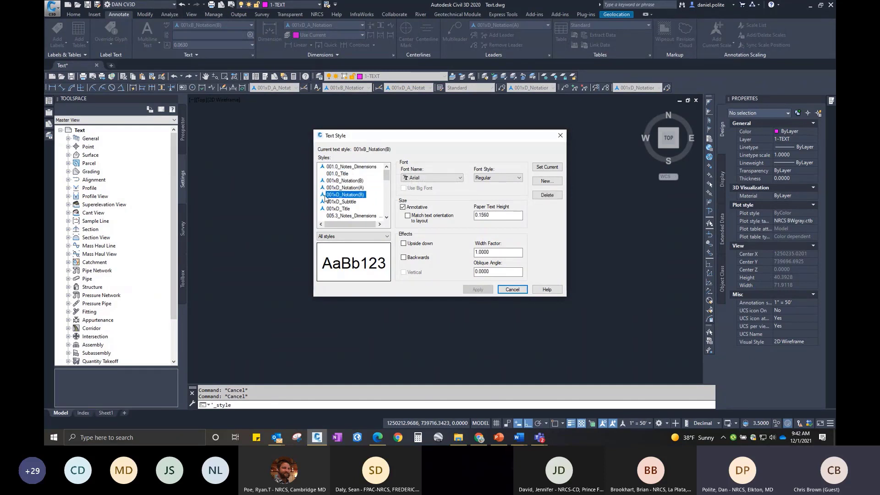
click(326, 203)
click(327, 209)
scroll(328, 215, down, 1)
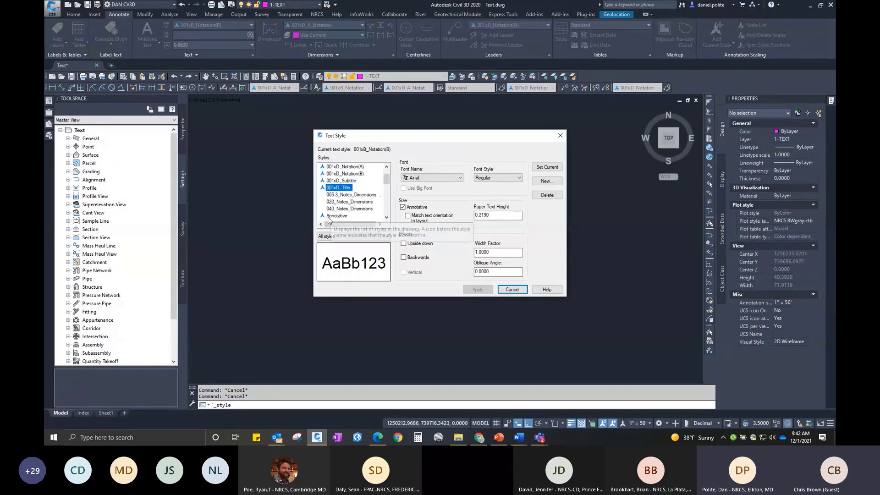
Review the settings of the annotative text styles Annotative, Notation and POINTS.
click(328, 216)
scroll(331, 211, down, 2)
scroll(330, 211, down, 2)
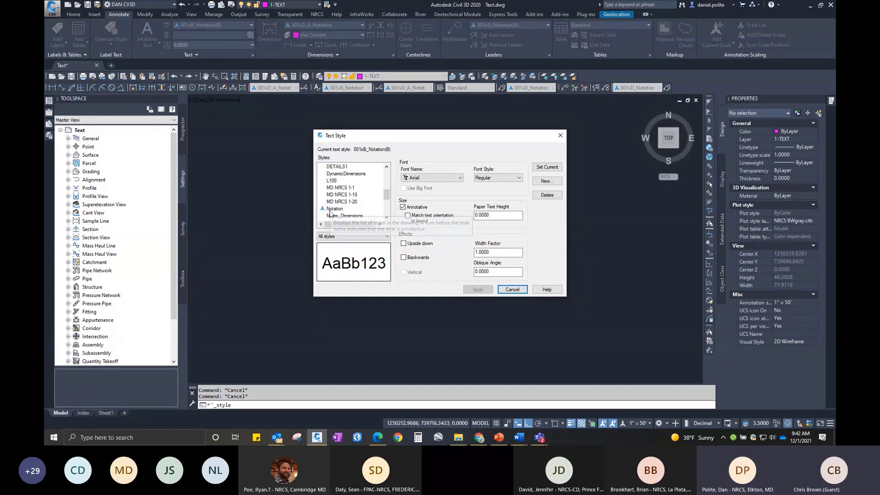
click(330, 210)
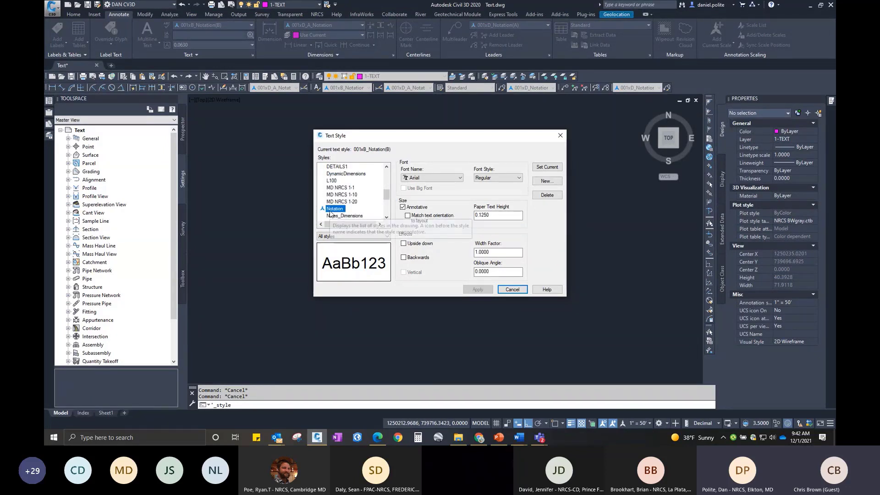
scroll(331, 213, down, 1)
click(331, 210)
scroll(330, 214, down, 1)
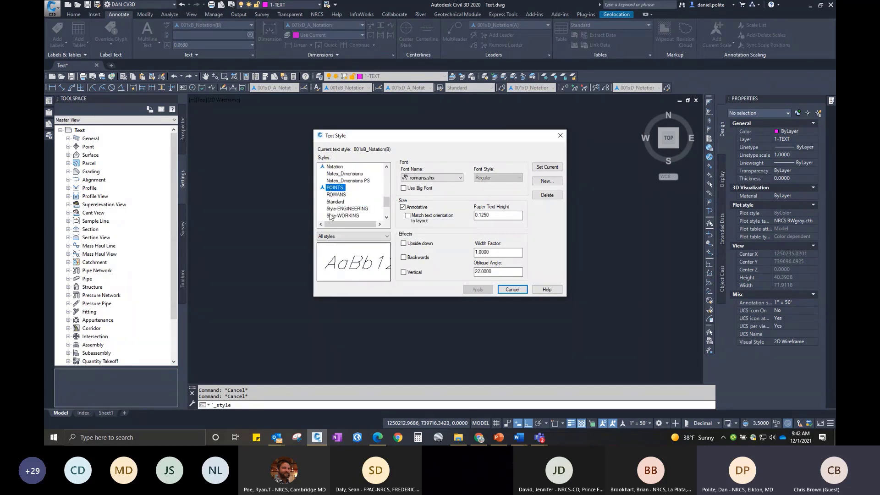
scroll(332, 211, up, 5)
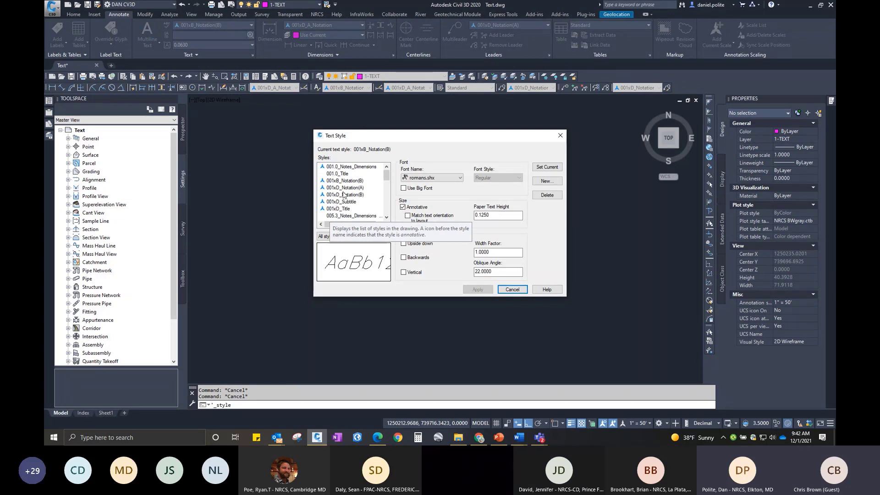
Compare the paper text heights of the 001.0_Notes_Dimensions, 001xB_Notation(B), 001xD_Notation(A), 001xD_Notation(B) and 001xD_Subtitle styles.
click(355, 168)
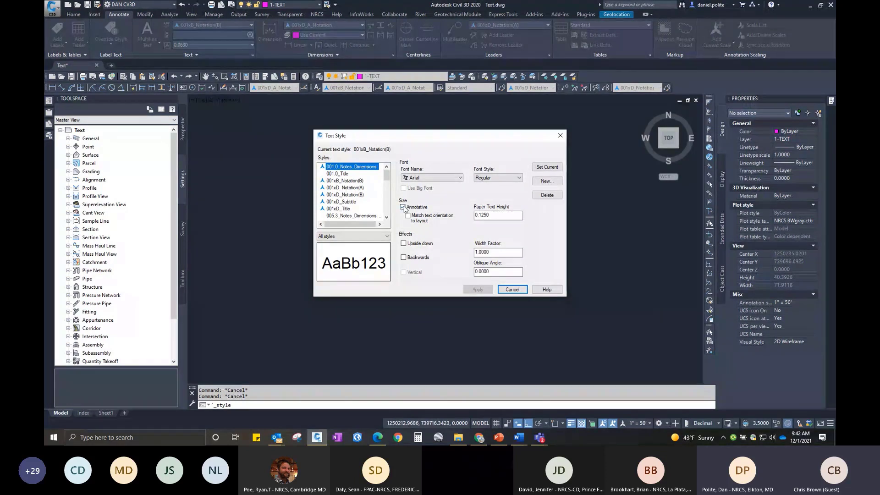
drag(499, 216, 462, 213)
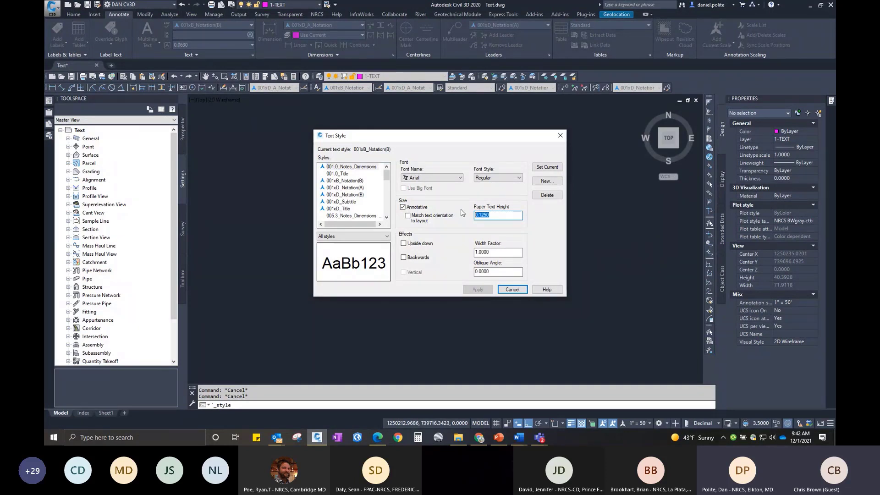
click(360, 182)
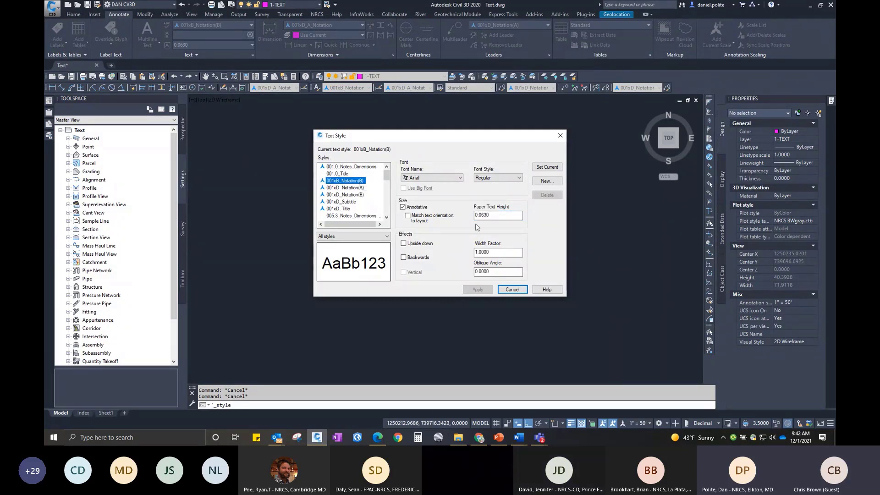
click(350, 188)
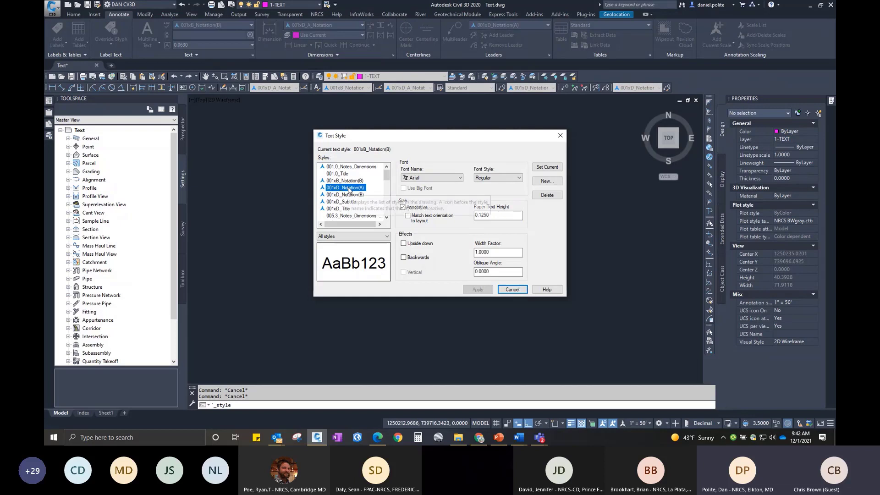
click(345, 196)
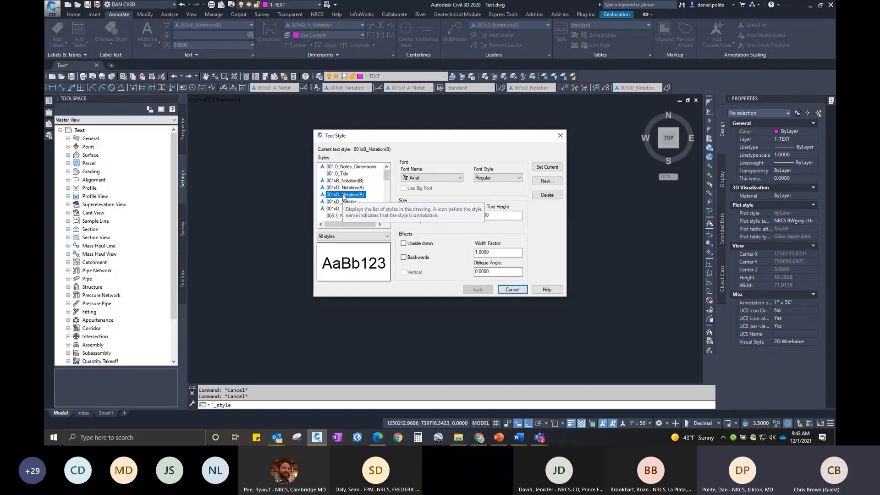
click(344, 202)
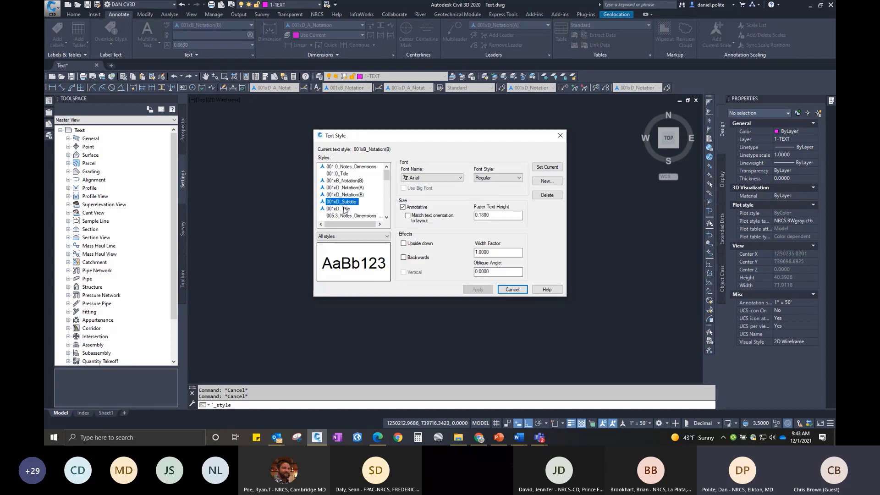
click(347, 188)
click(343, 182)
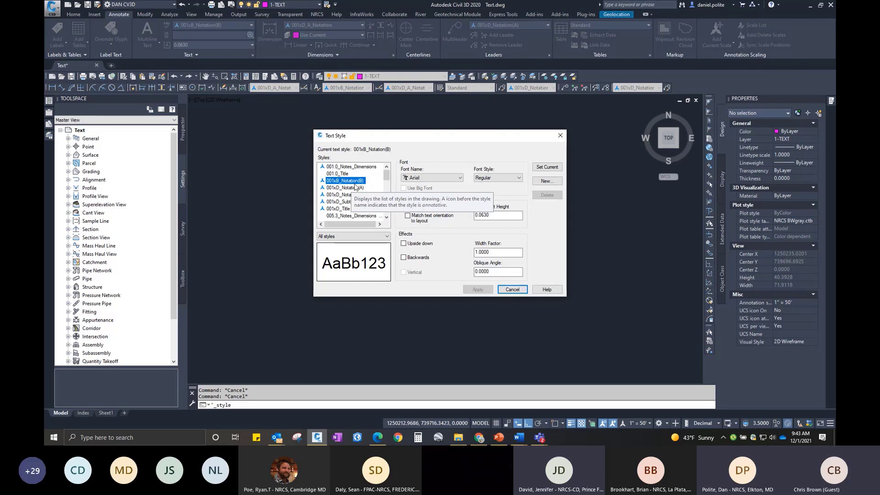
Check the paper text heights of the 001xD_Title and Annotative text styles.
scroll(357, 187, down, 1)
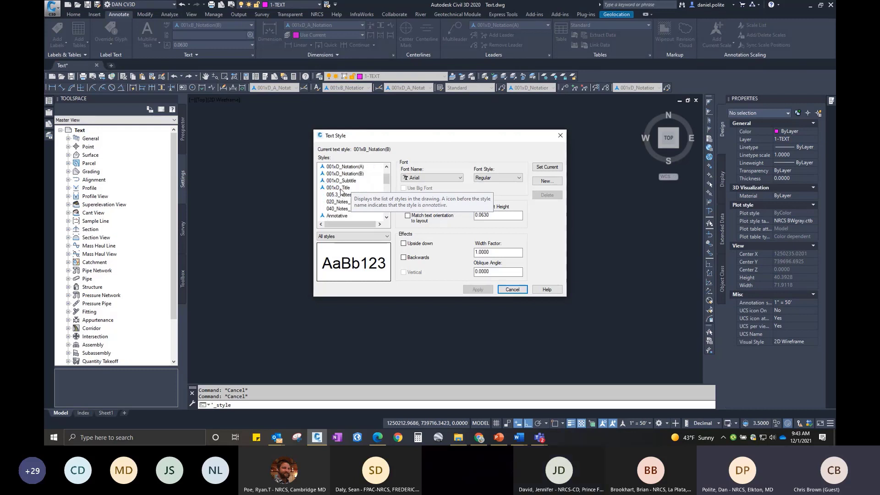
click(341, 189)
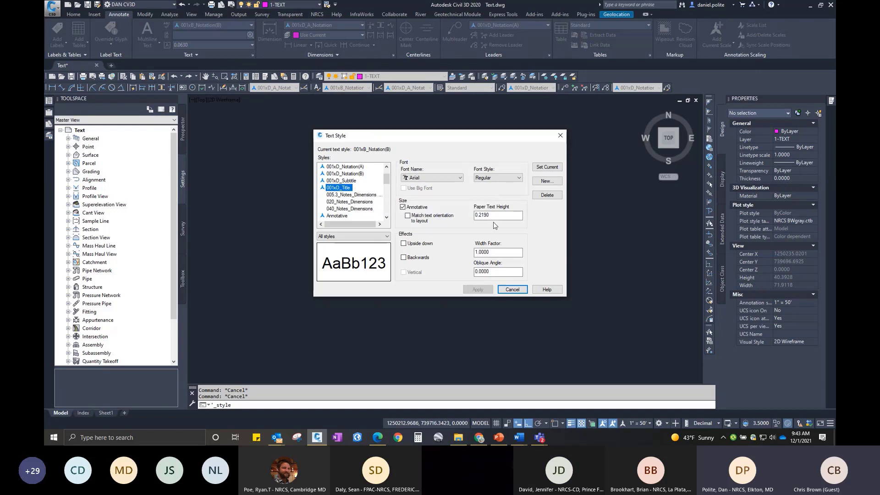
click(342, 216)
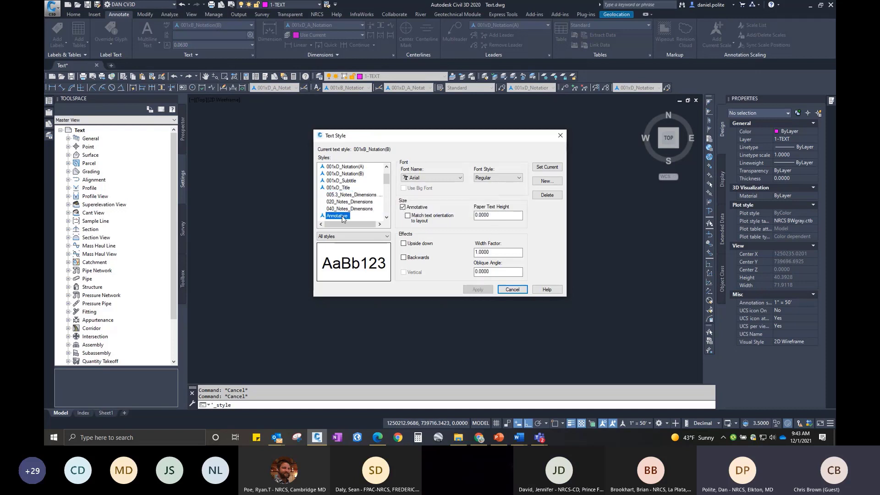
scroll(361, 179, up, 1)
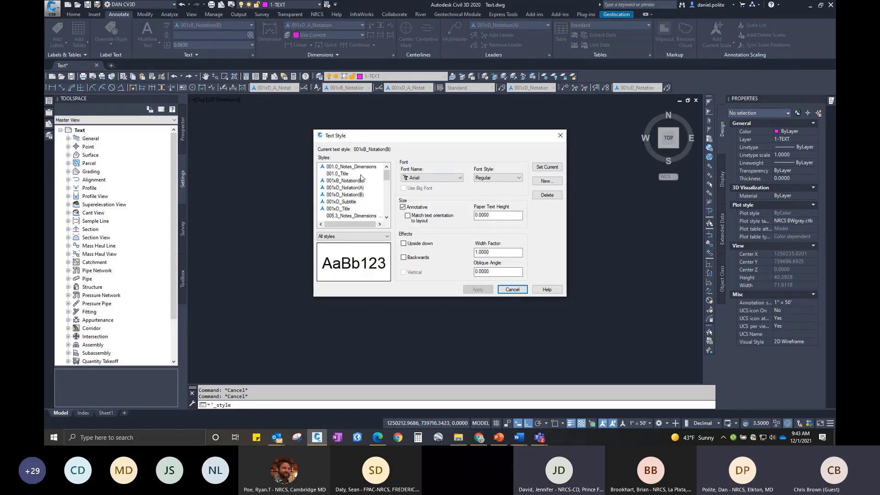
scroll(360, 178, down, 1)
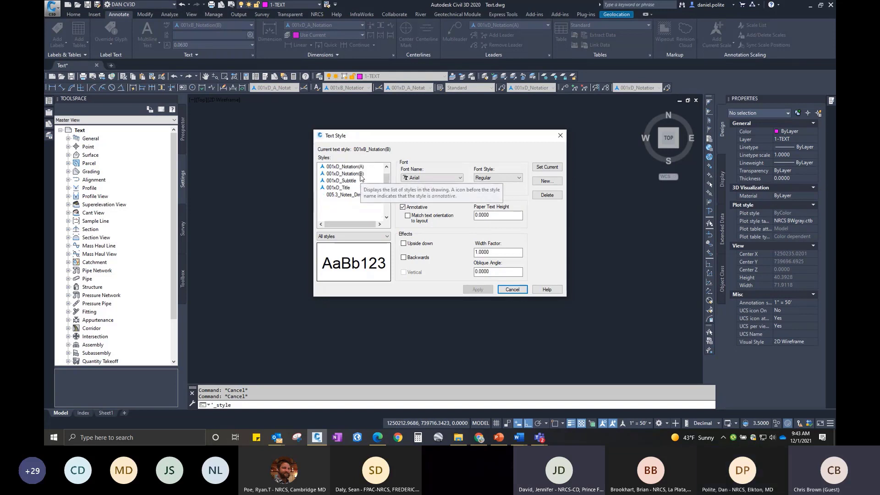
scroll(361, 178, up, 1)
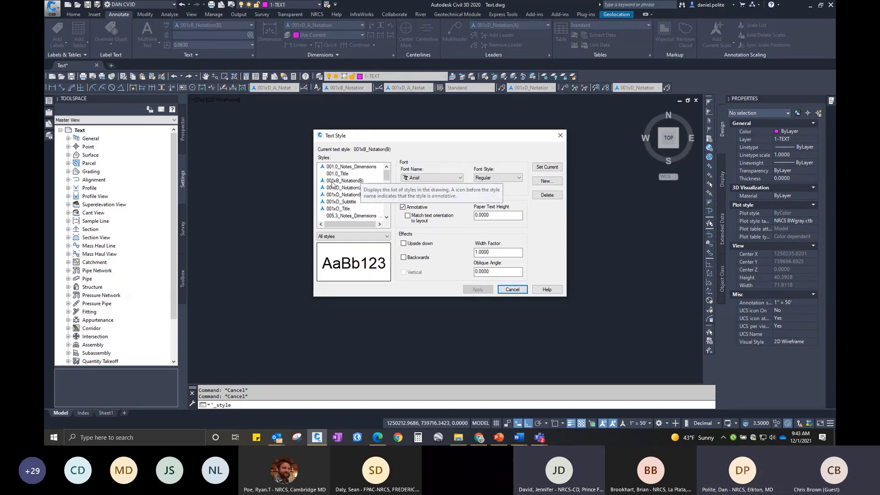
Compare the settings of the 001xB_Notation(B) and 001xD_Notation(A) text styles, then close the Text Style dialog.
click(333, 181)
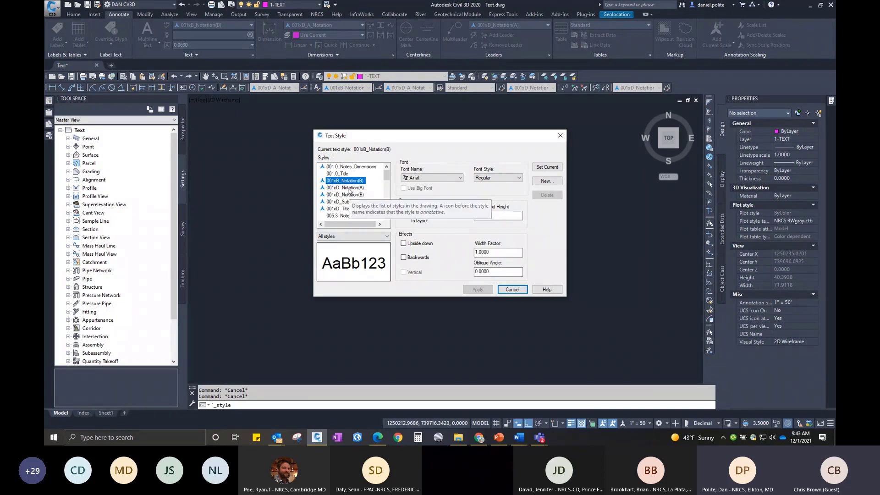
click(349, 189)
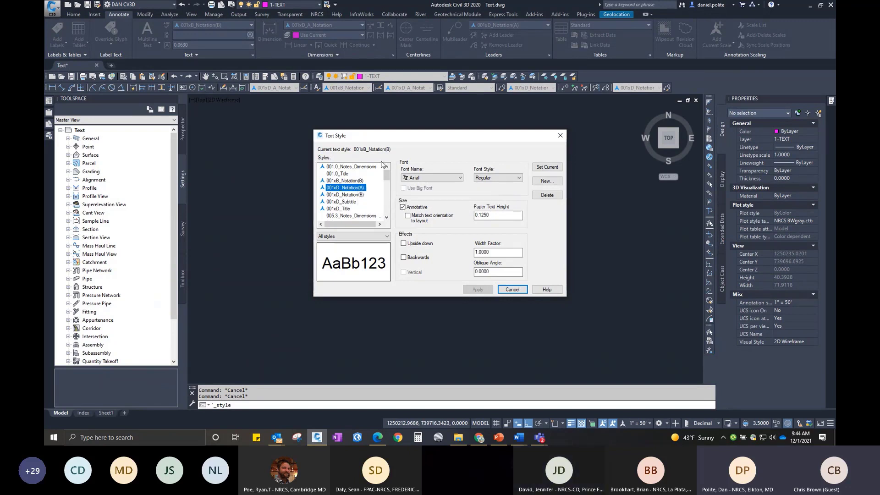
drag(388, 140, 359, 139)
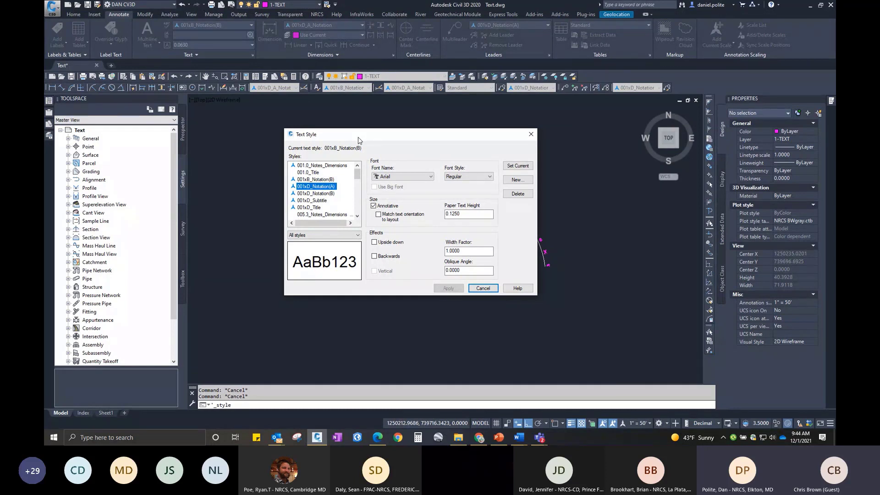
drag(359, 139, 386, 140)
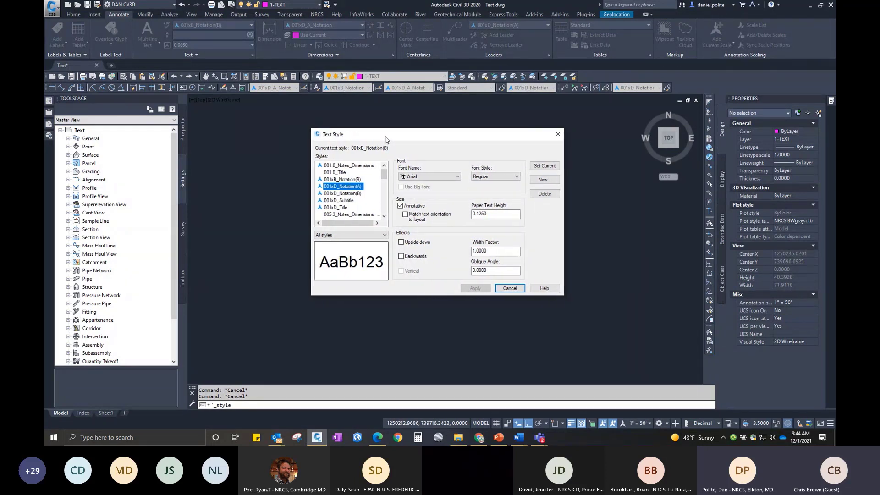
click(558, 135)
click(451, 251)
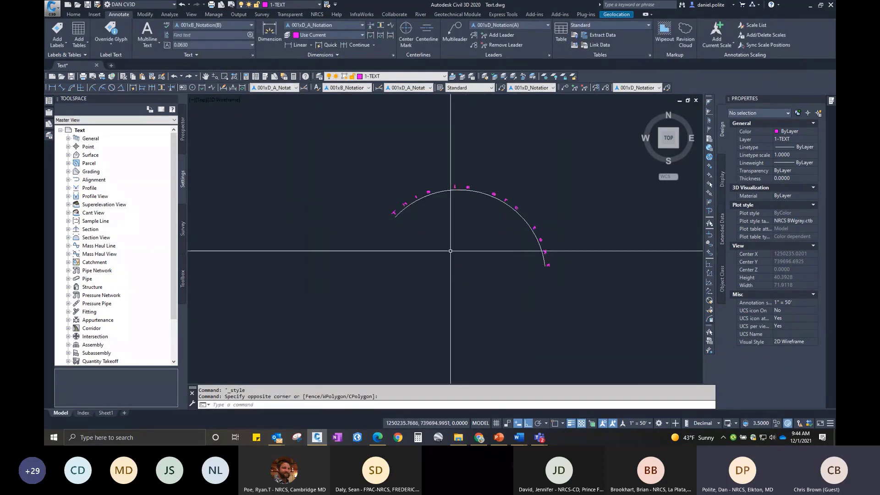
Start Purge and mark the unused text styles 005.3_Notes_Dimensions and StyleSwiss 721 Light Condensed BT for removal.
text(pur)
key(Return)
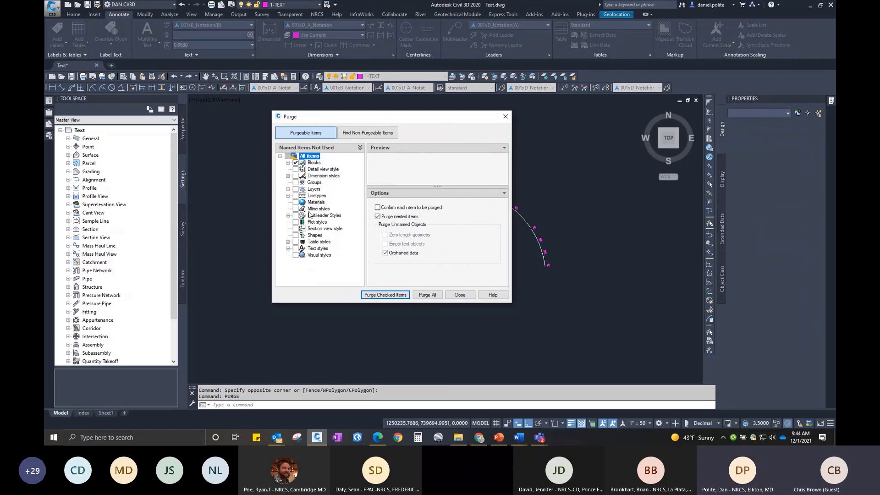
click(288, 248)
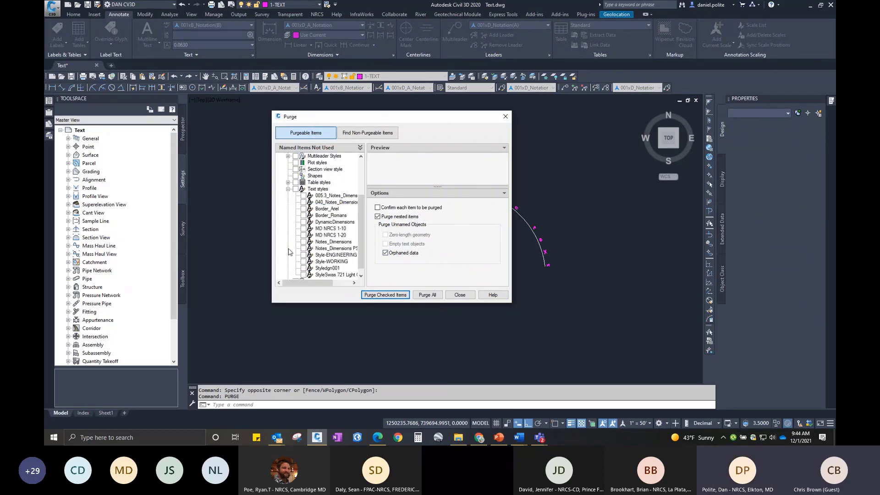
click(304, 196)
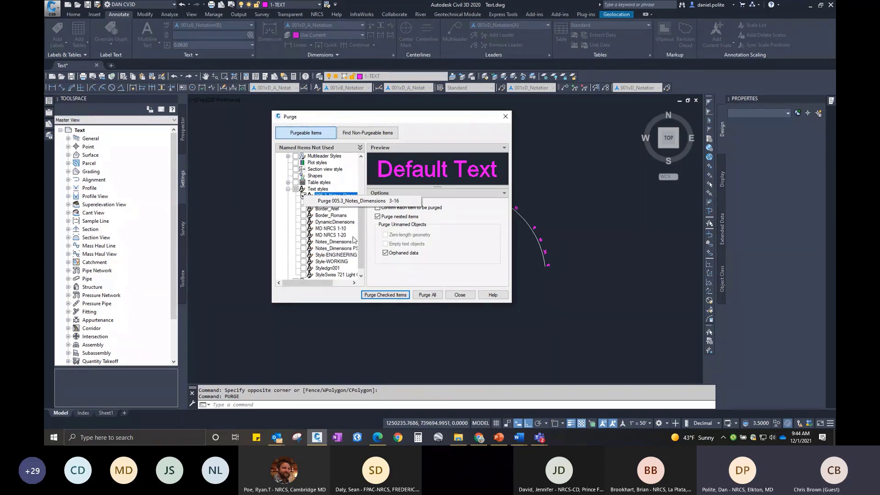
scroll(327, 250, down, 1)
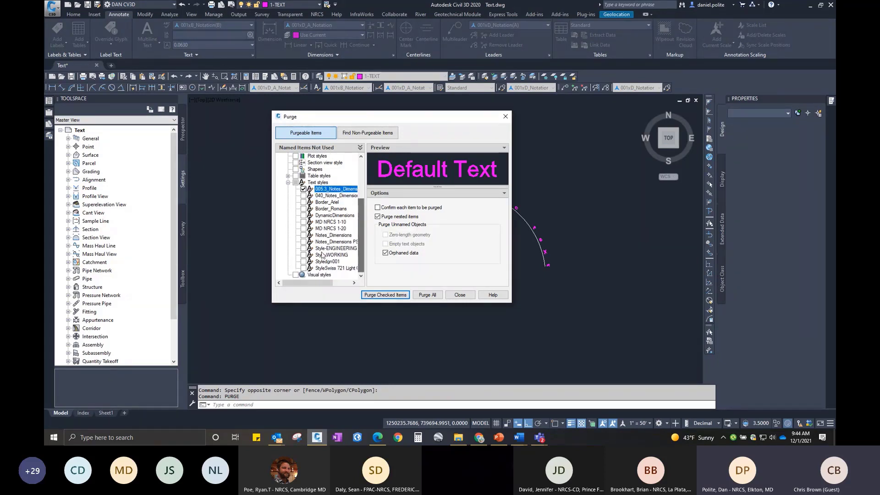
click(304, 268)
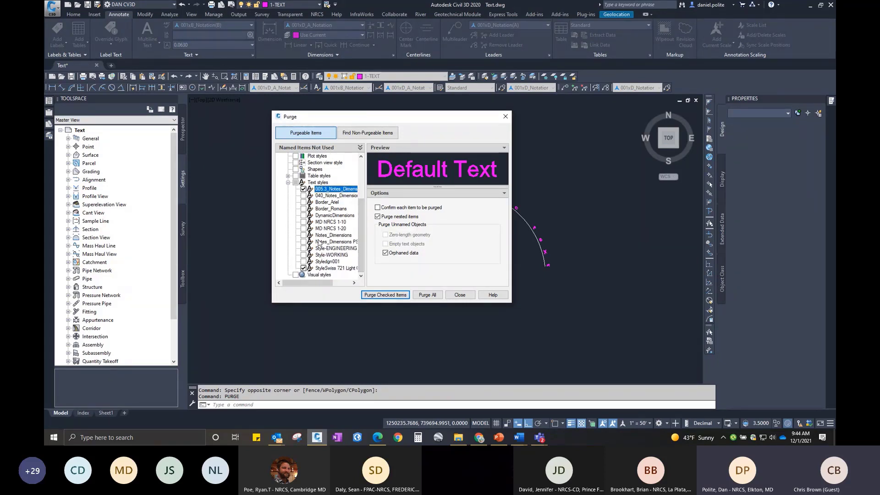
Extend the selection to every unused text style and purge the checked items.
click(303, 196)
click(303, 202)
click(304, 215)
click(304, 208)
click(296, 182)
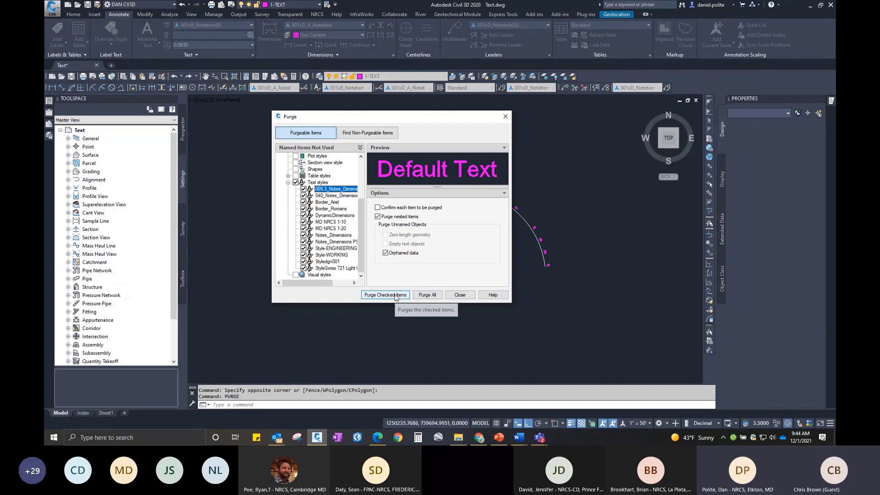
scroll(358, 220, up, 3)
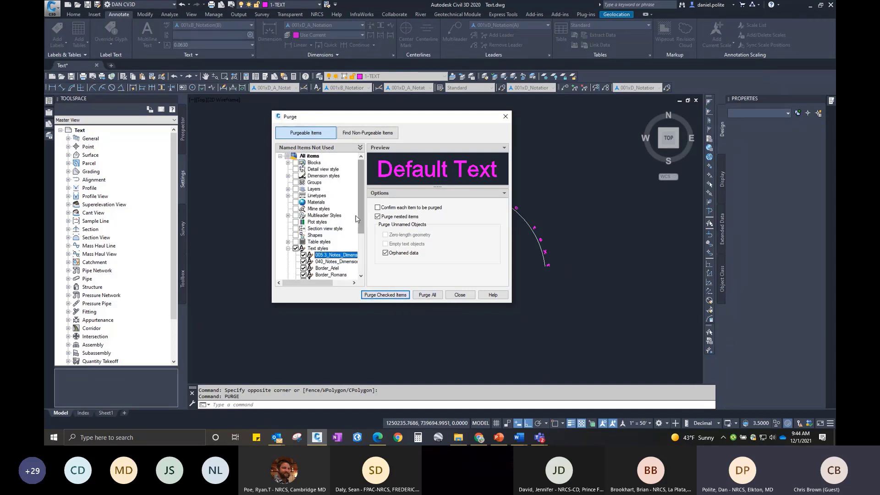
scroll(358, 220, down, 3)
click(399, 295)
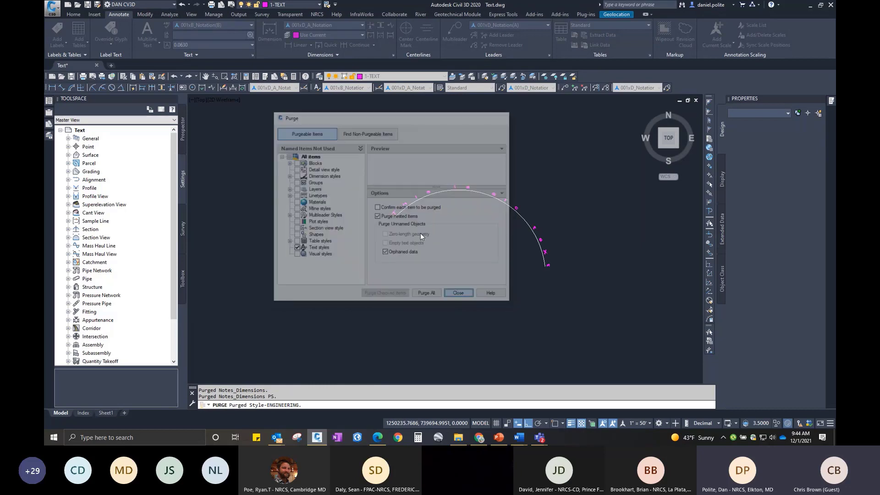
Review which text styles remain in the Text Style dialog after the purge.
click(252, 55)
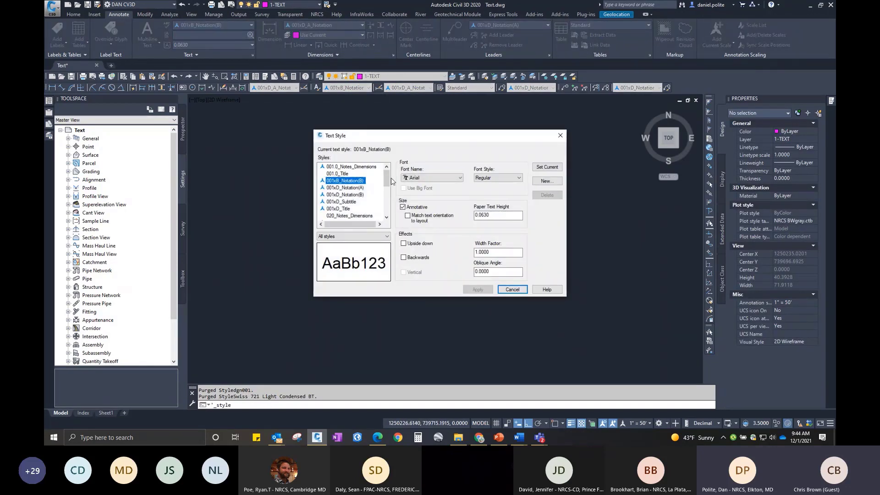
scroll(387, 183, down, 5)
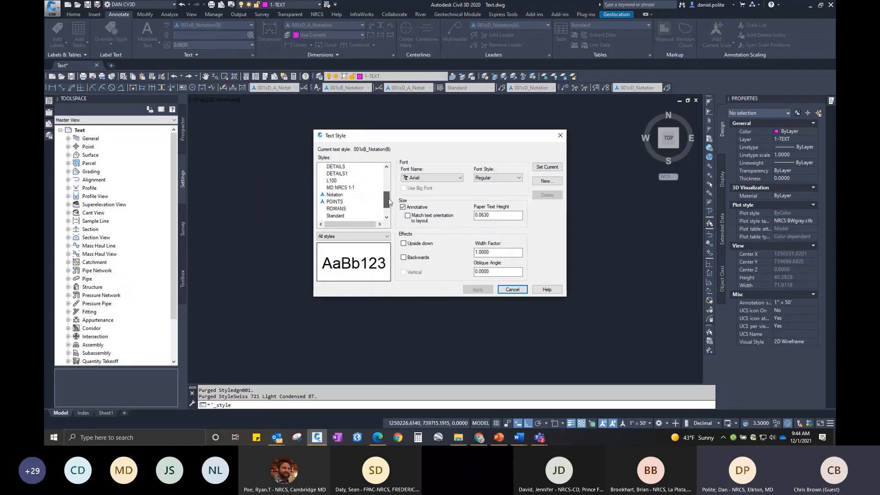
click(512, 289)
Run Purge again to check whether any unused text styles are left, and close it without purging.
text(purge)
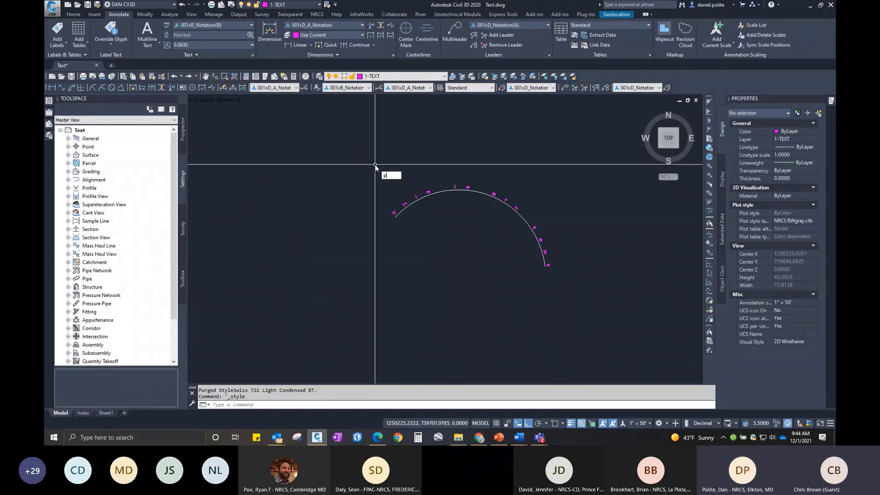
key(Return)
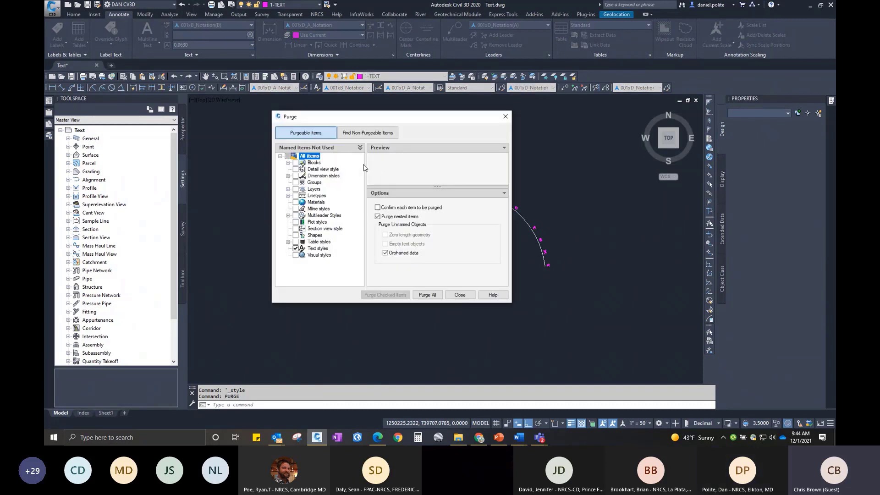
click(312, 250)
click(448, 295)
click(438, 159)
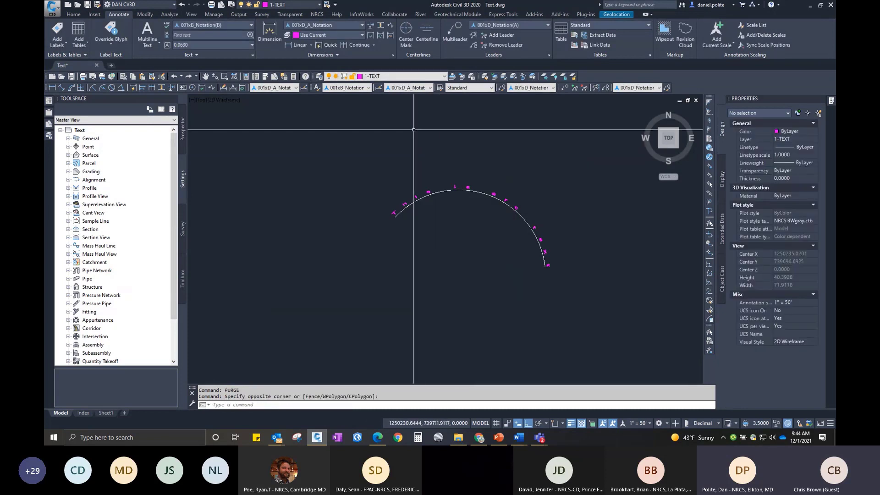
Regenerate the drawing and recheck the list of text styles in the Text Style dialog.
text(regen)
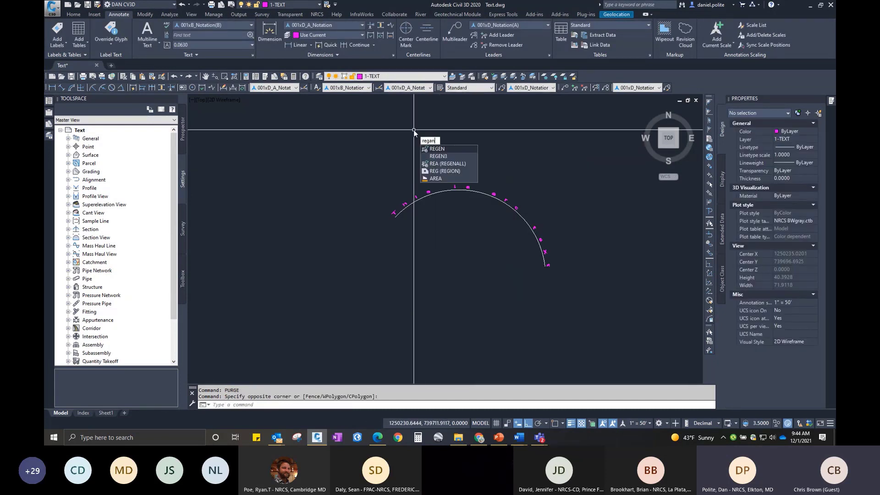
key(Return)
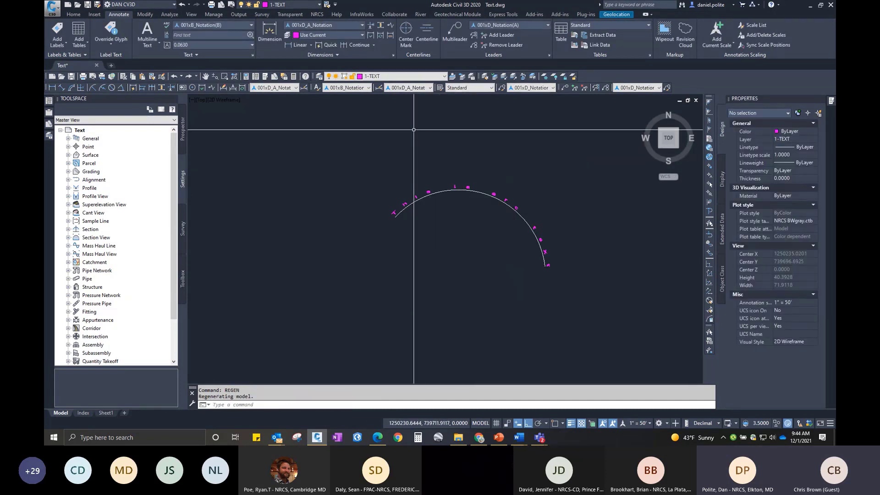
click(253, 54)
drag(386, 199, 389, 177)
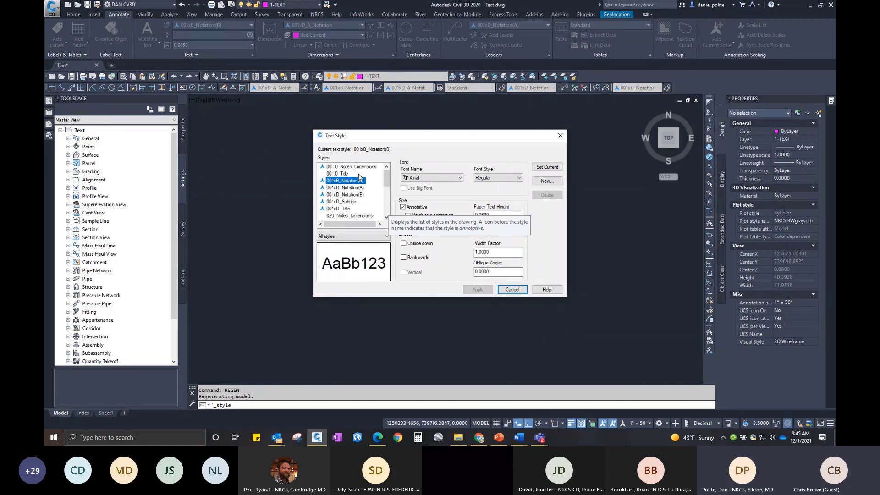
click(512, 290)
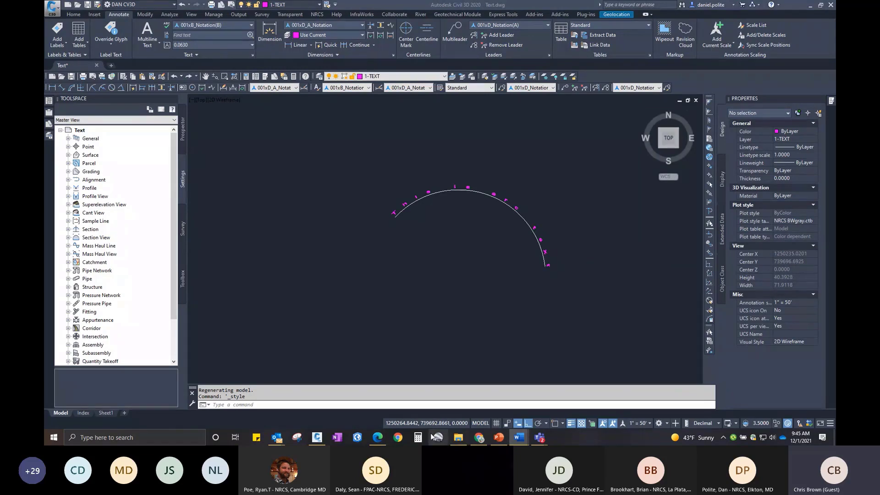
Switch to PowerPoint and present the Dimensioning agenda slide full screen.
click(499, 437)
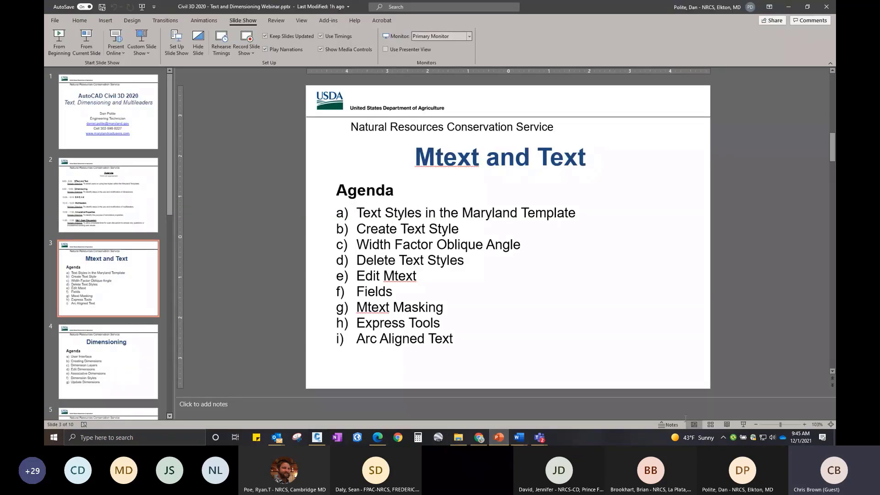
click(743, 424)
click(472, 217)
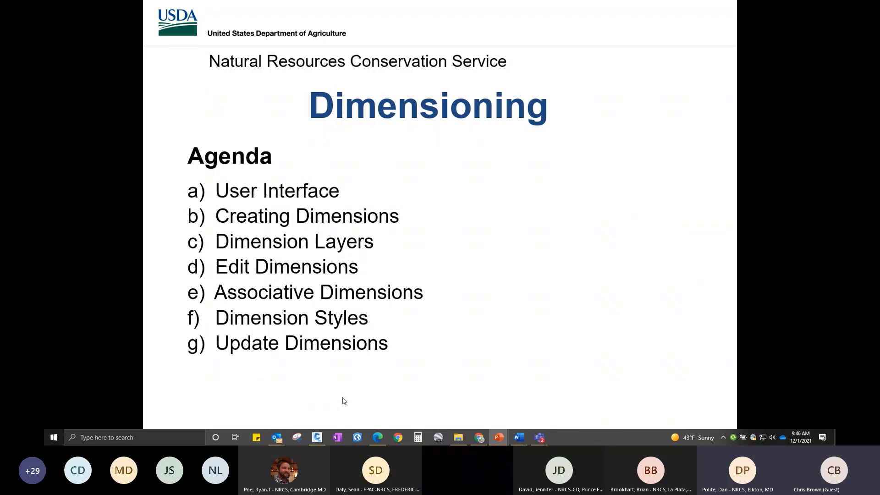
Return to Civil 3D and erase the arc together with its arc-aligned text.
click(317, 438)
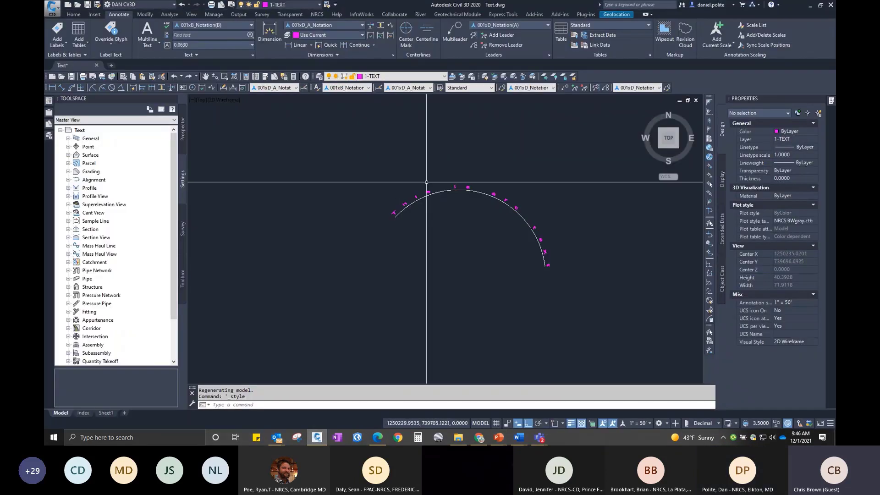
click(462, 289)
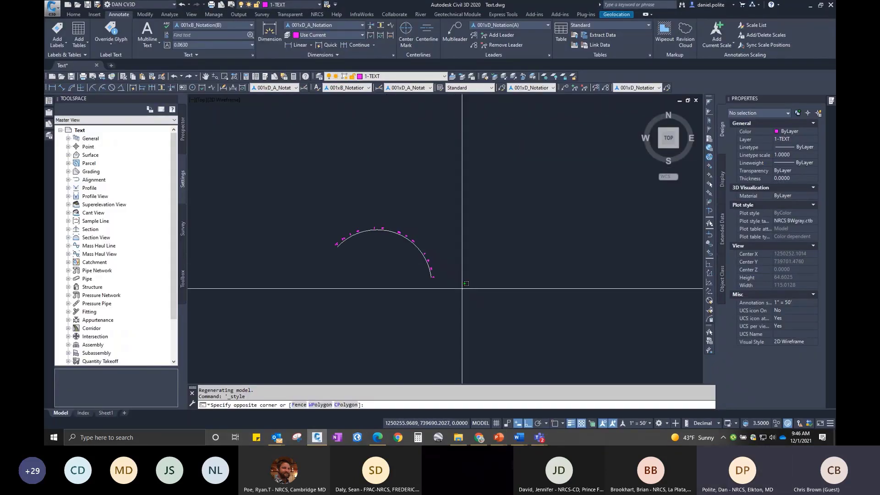
click(330, 186)
key(Delete)
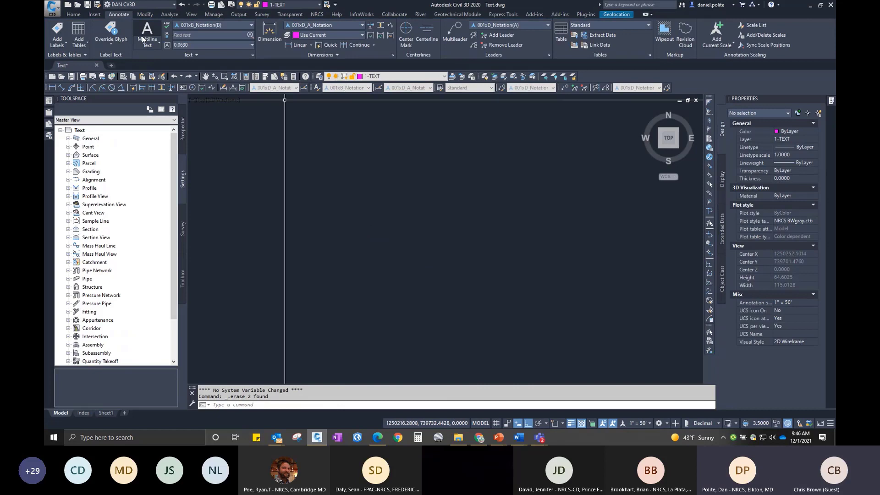
Open the drawing Dimensioning.dwg from the Civil 3D 2020 - Text and Dimensioning folder.
key(ctrl+o)
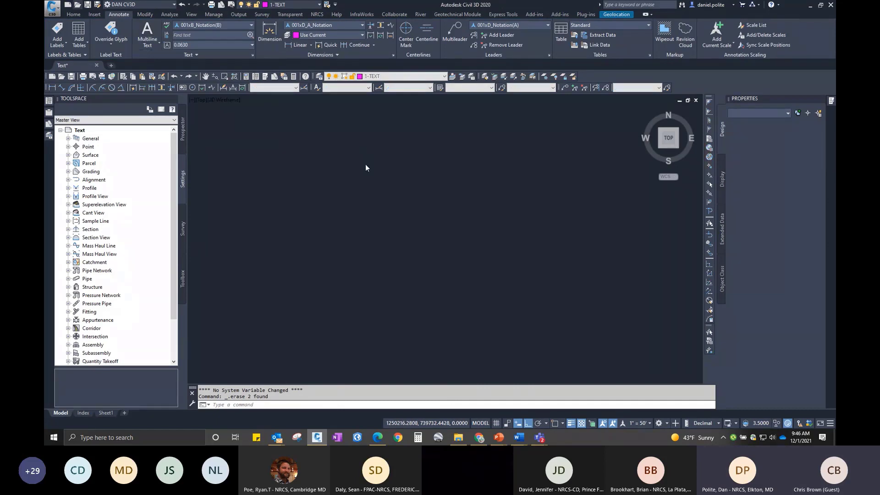
click(302, 138)
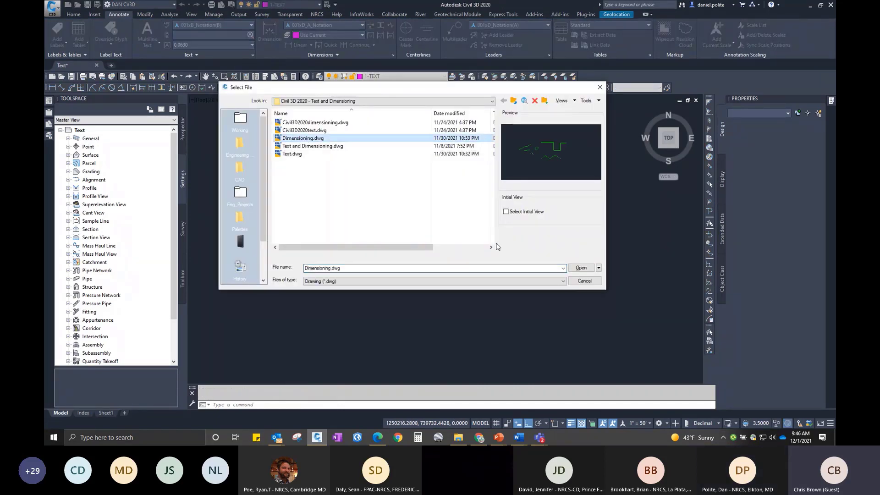
click(581, 268)
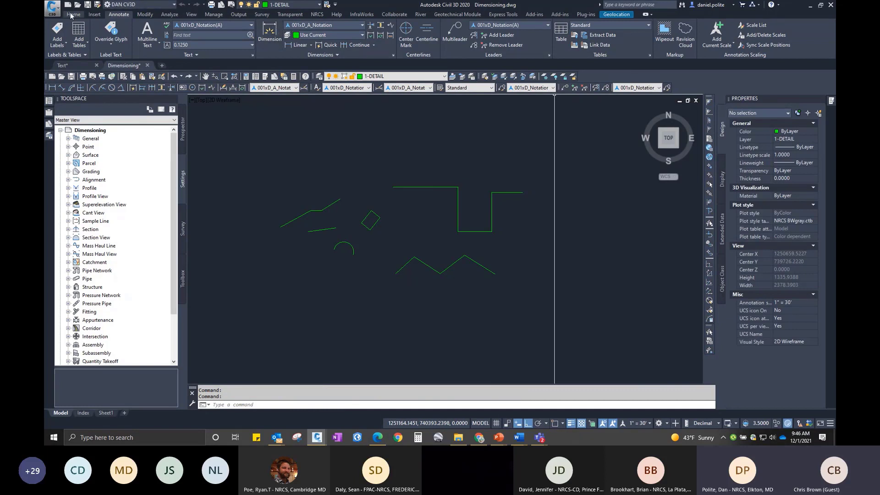
Start the Dimension command and view the current text style's settings in the Text Style dialog.
click(271, 31)
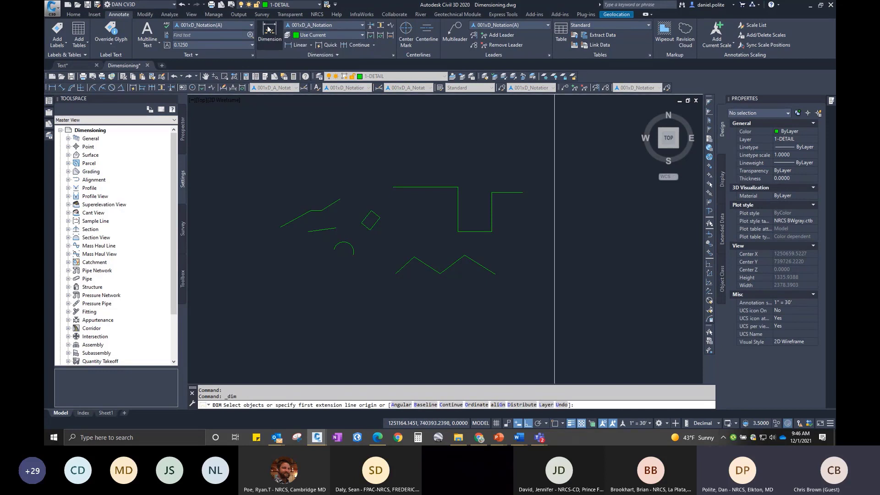
click(311, 45)
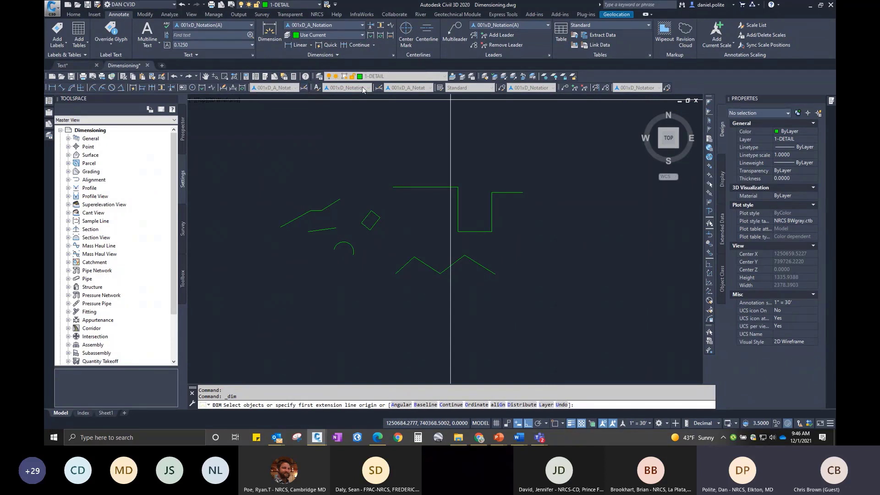
click(317, 87)
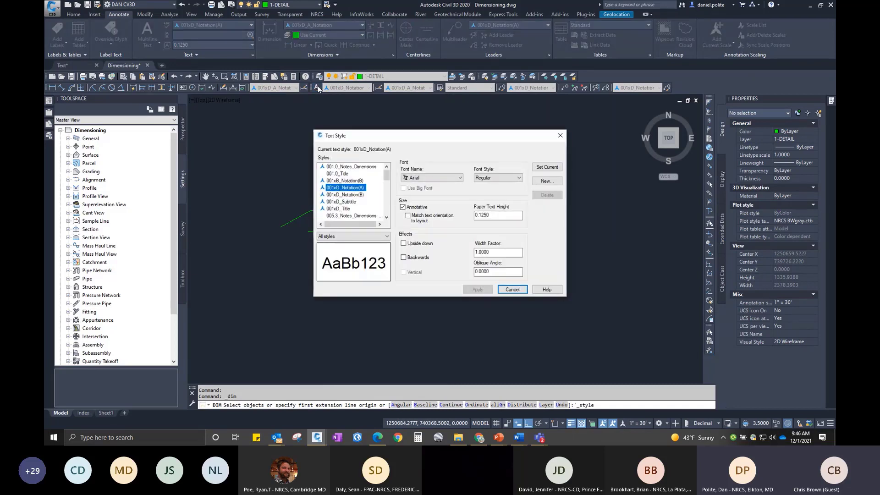
click(560, 136)
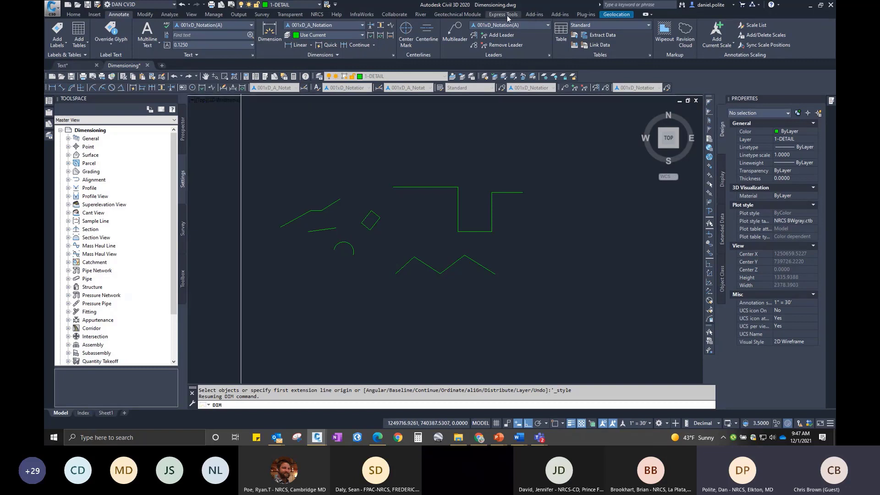
Look through the available AutoCAD toolbars, including Dimension, Multileader and Styles, and close the list.
click(214, 14)
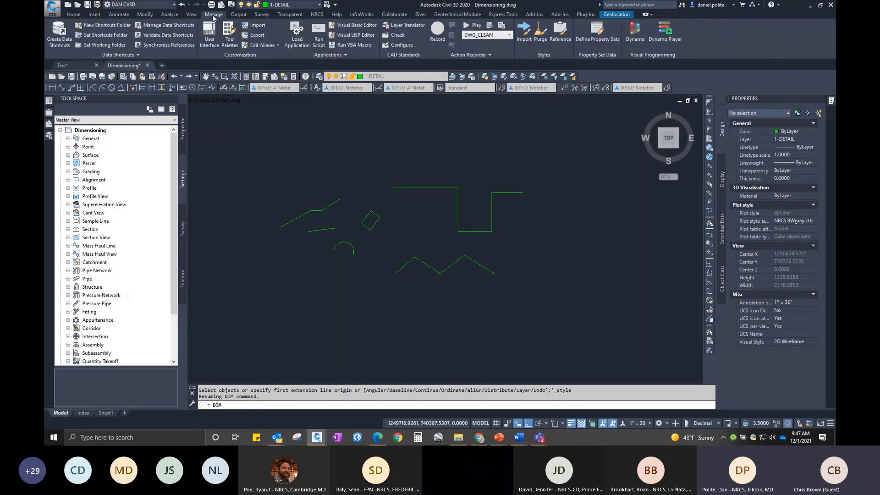
click(175, 15)
click(189, 15)
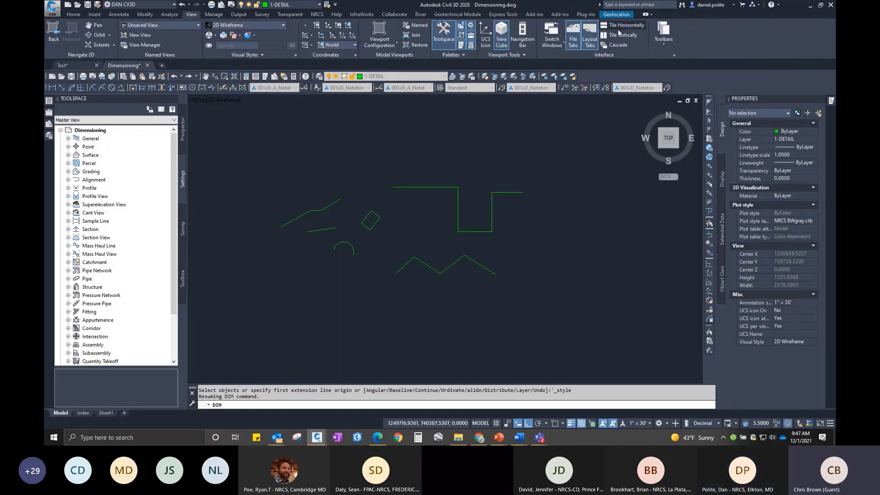
click(662, 42)
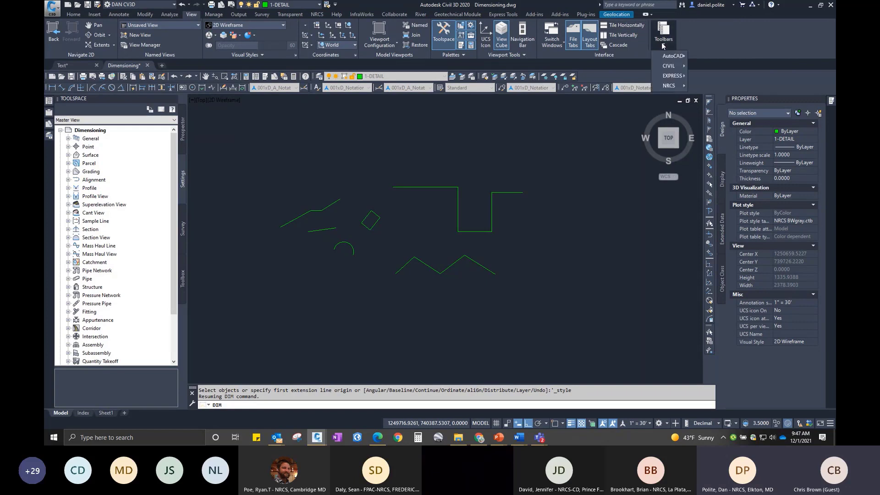
mouse_move(669, 57)
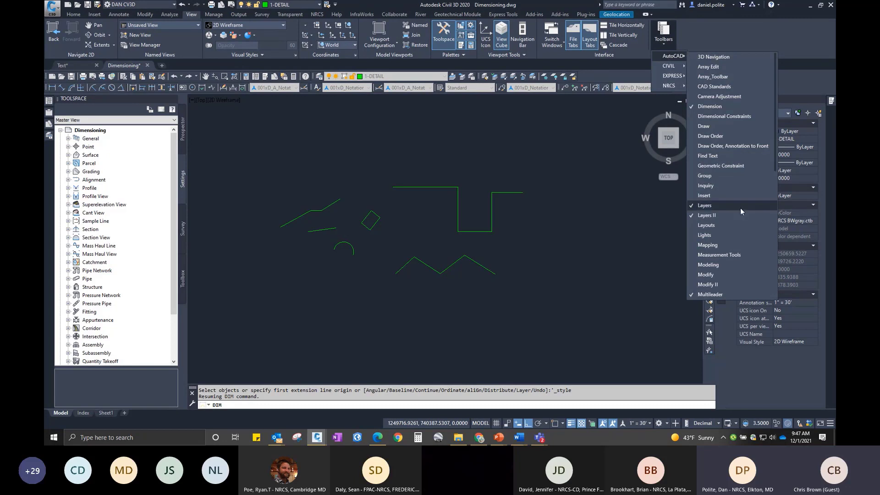
scroll(741, 265, down, 10)
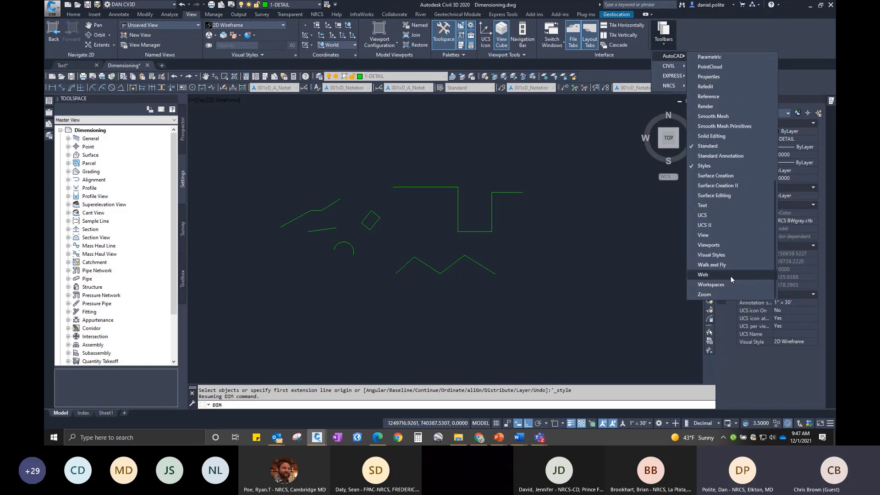
scroll(731, 144, up, 10)
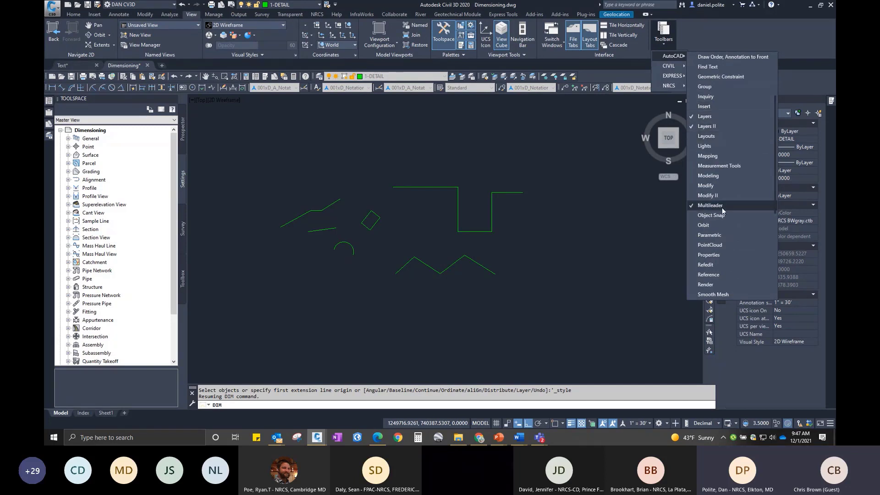
scroll(723, 211, down, 2)
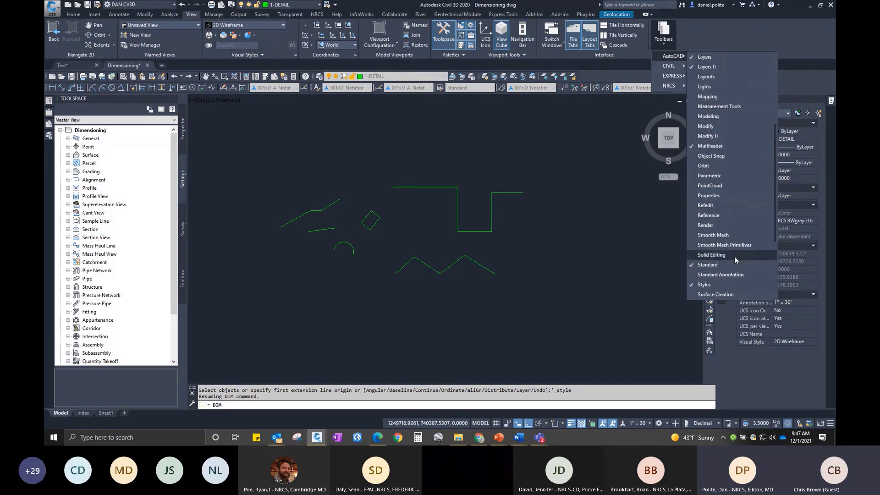
scroll(729, 238, down, 4)
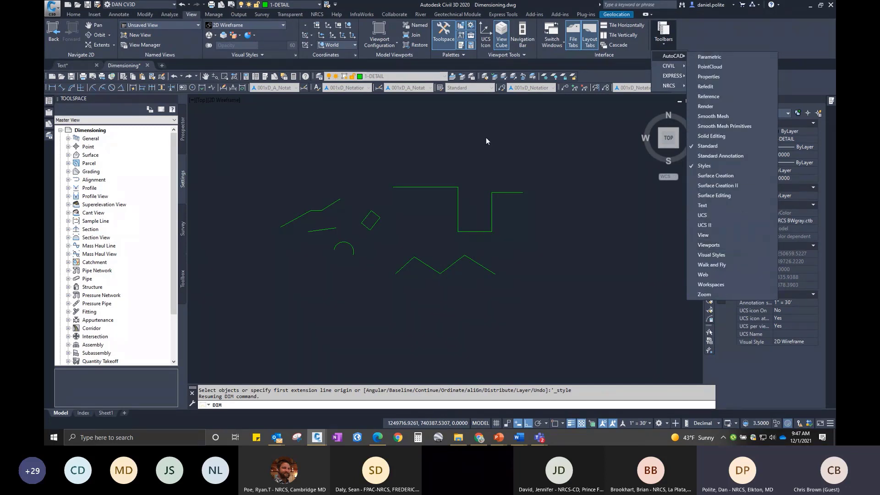
click(589, 141)
click(516, 126)
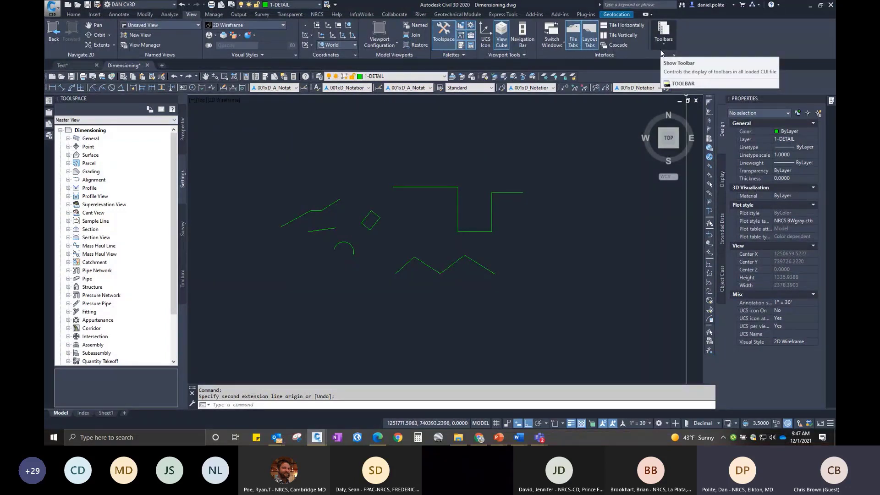
click(413, 153)
click(376, 122)
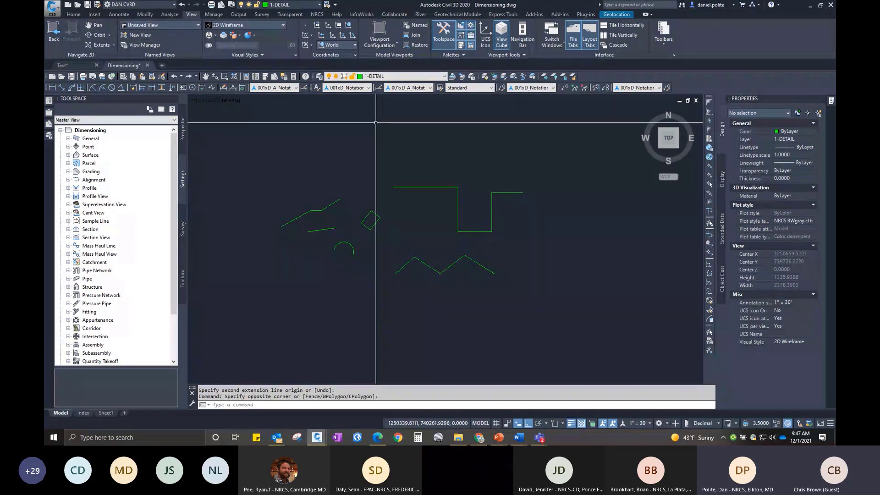
Set the dimension layer override to 1-ANNOTATION and return it to Use Current.
scroll(406, 176, up, 3)
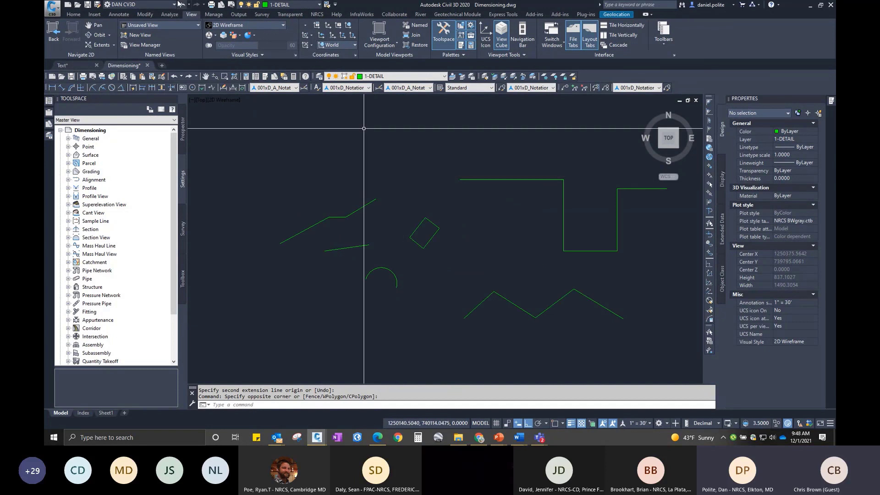
click(119, 14)
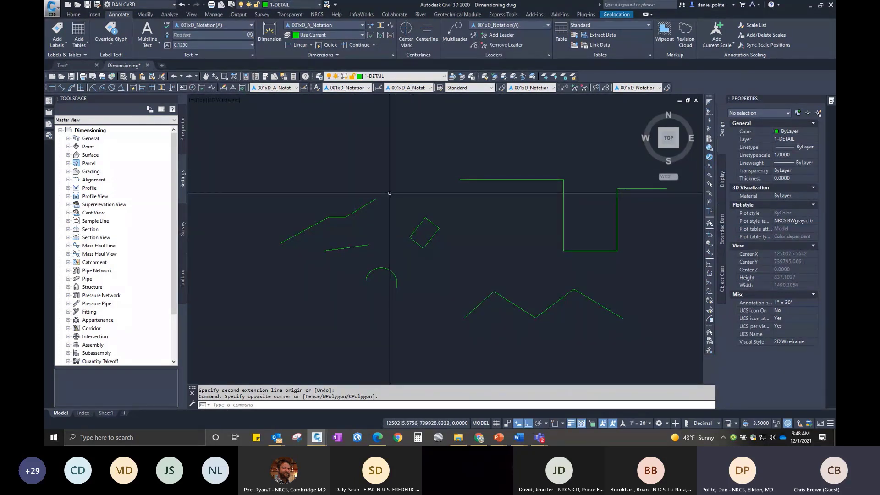
click(362, 35)
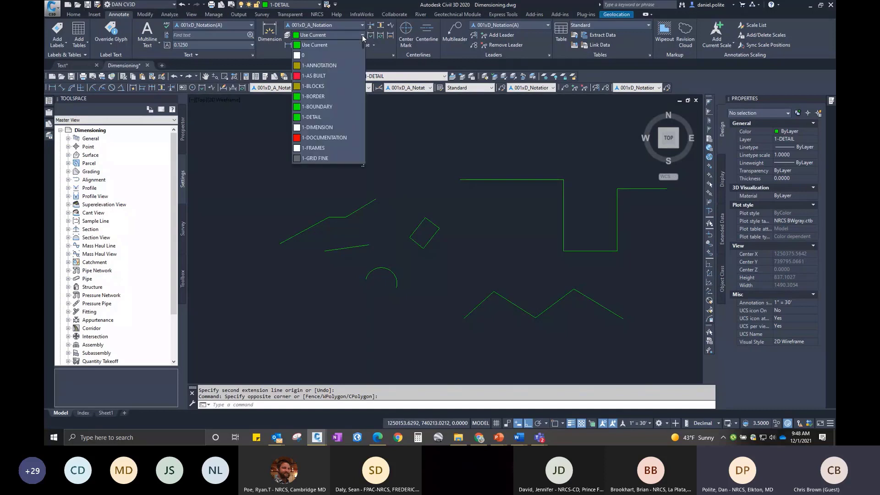
click(334, 65)
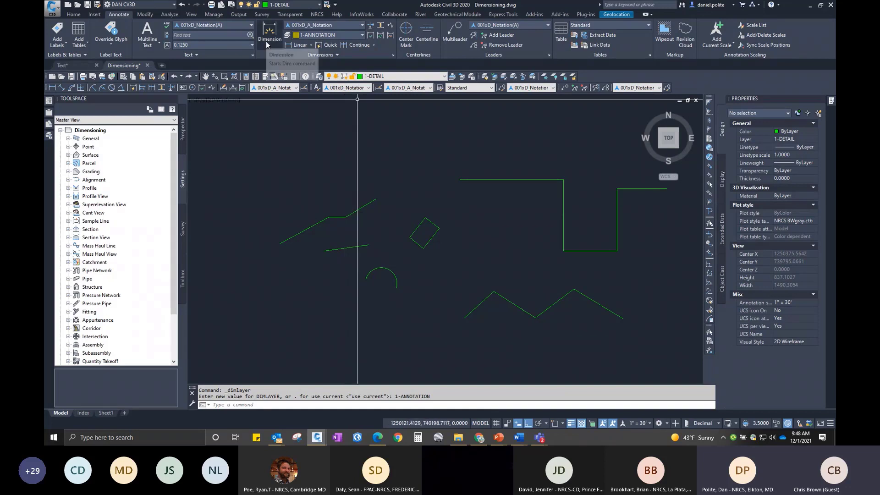
click(362, 34)
click(316, 45)
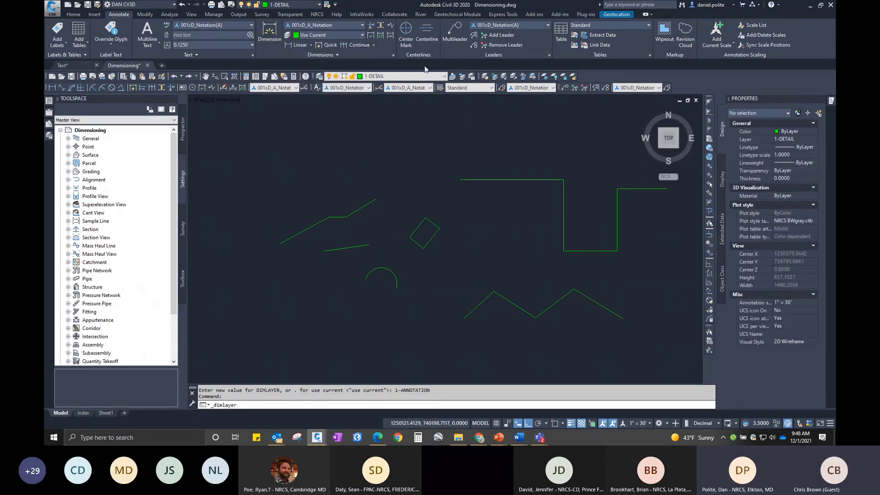
Turn on object snap and add an aligned dimension along the long lower segment of the three-segment polyline.
click(311, 45)
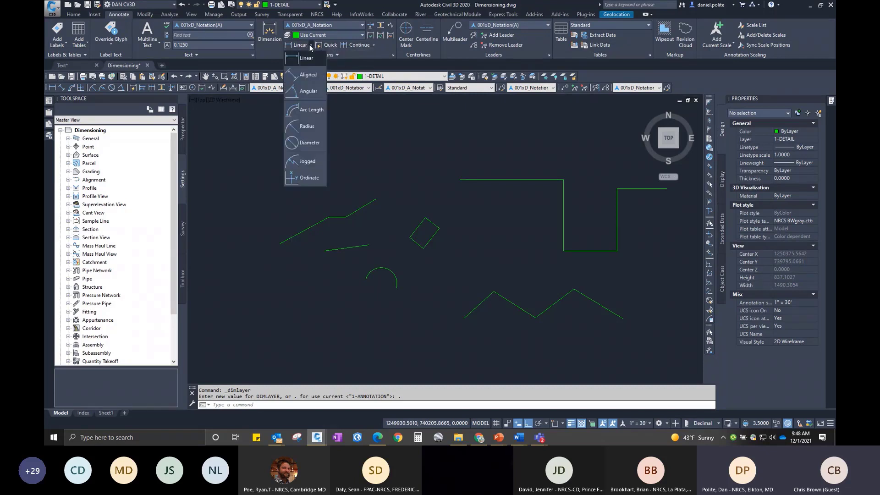
click(300, 75)
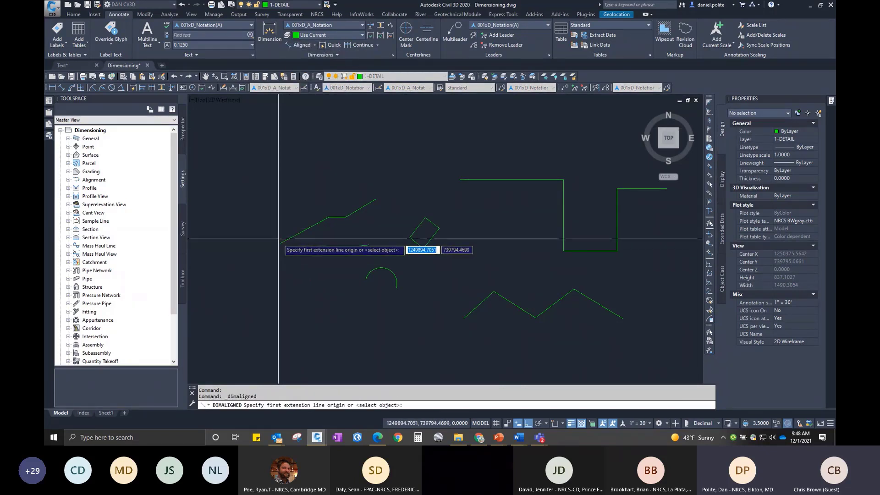
key(F3)
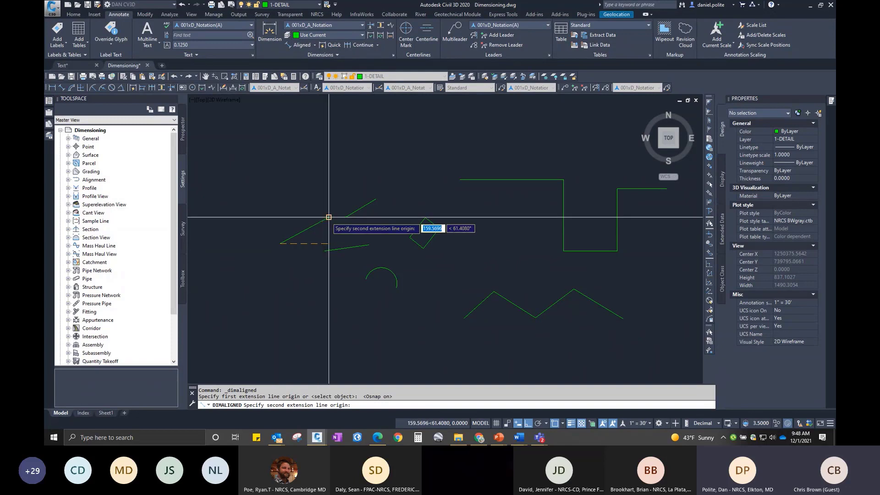
click(328, 217)
scroll(294, 205, up, 6)
click(292, 205)
Select the aligned dimension to check its layer in the properties, and erase it.
click(292, 205)
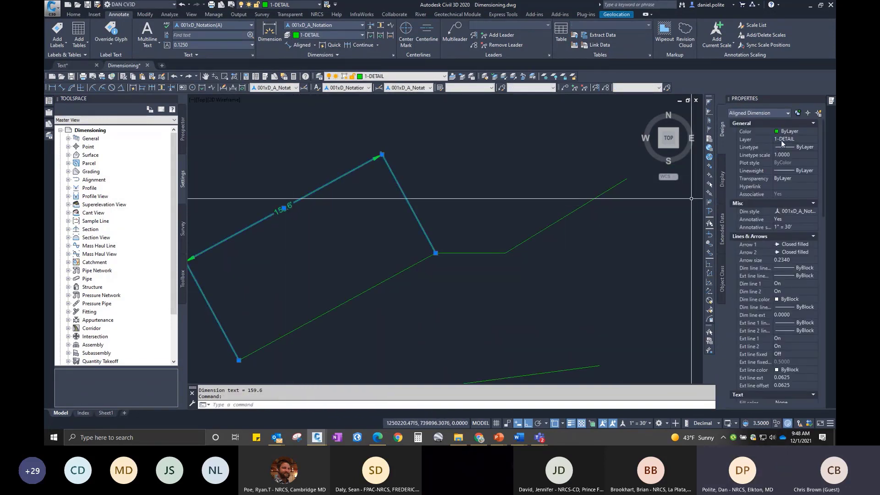
key(Escape)
click(400, 189)
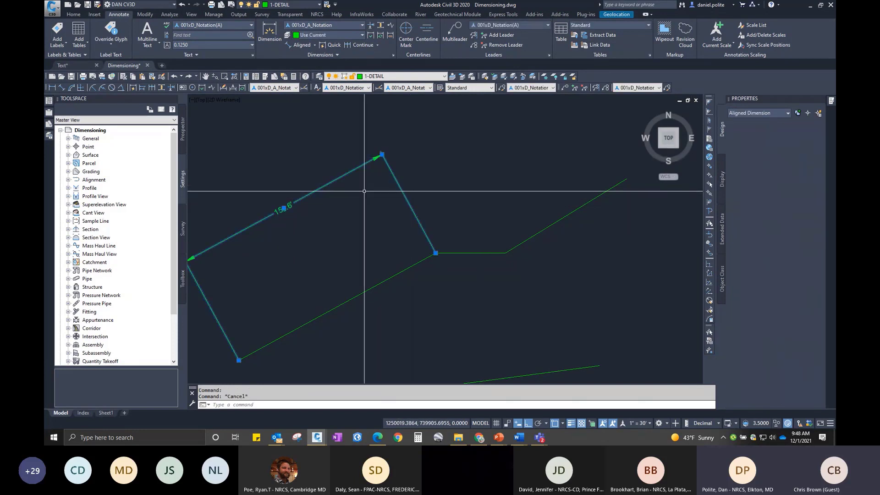
key(Delete)
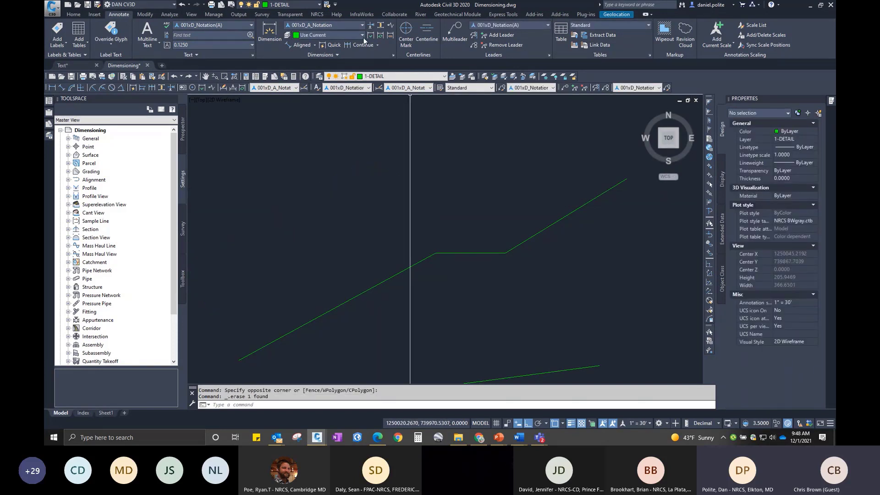
Set the dimension layer override to 1-ANNOTATION.
click(362, 35)
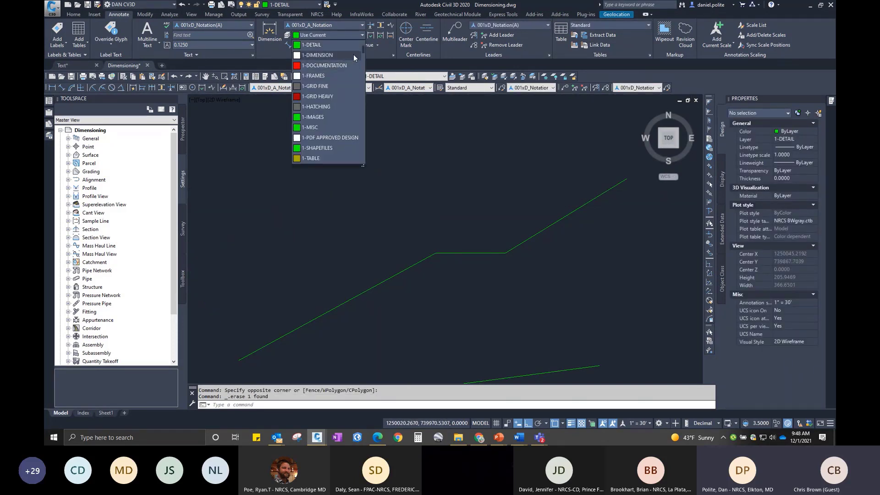
drag(364, 50, 363, 45)
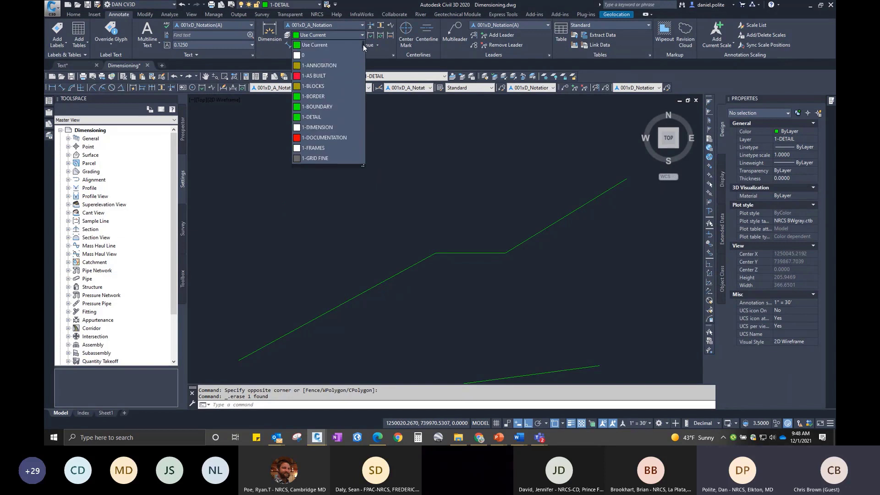
click(335, 63)
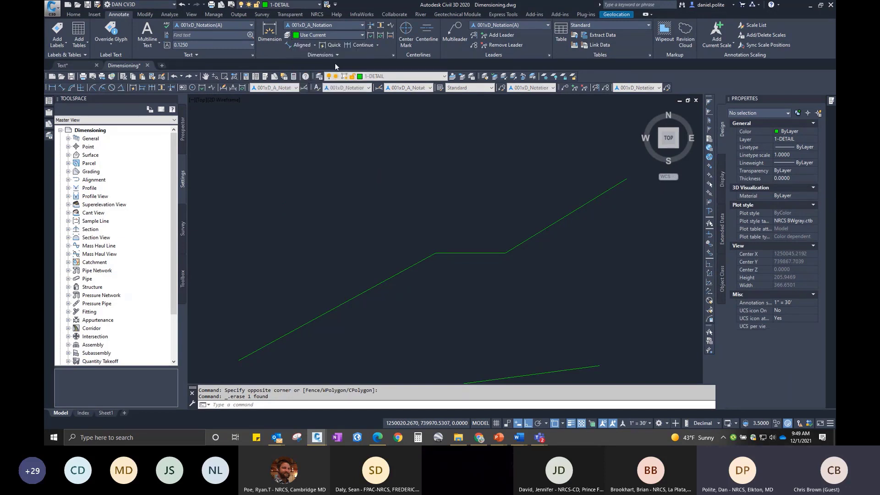
click(364, 37)
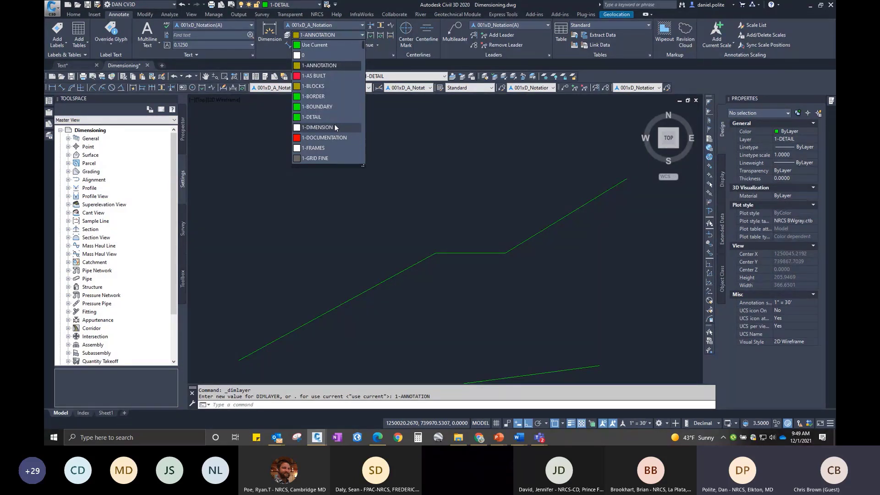
click(336, 64)
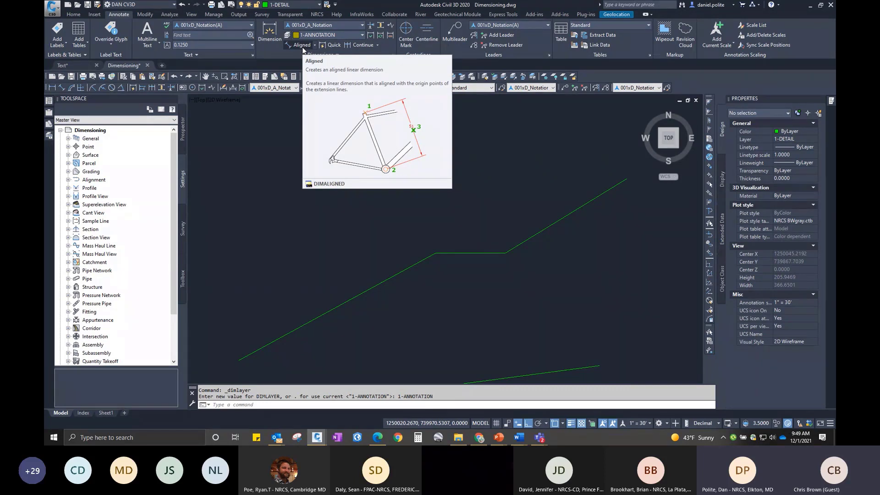
Add an aligned dimension on the 1-ANNOTATION layer to the polyline's long lower segment, placed above the line.
click(316, 45)
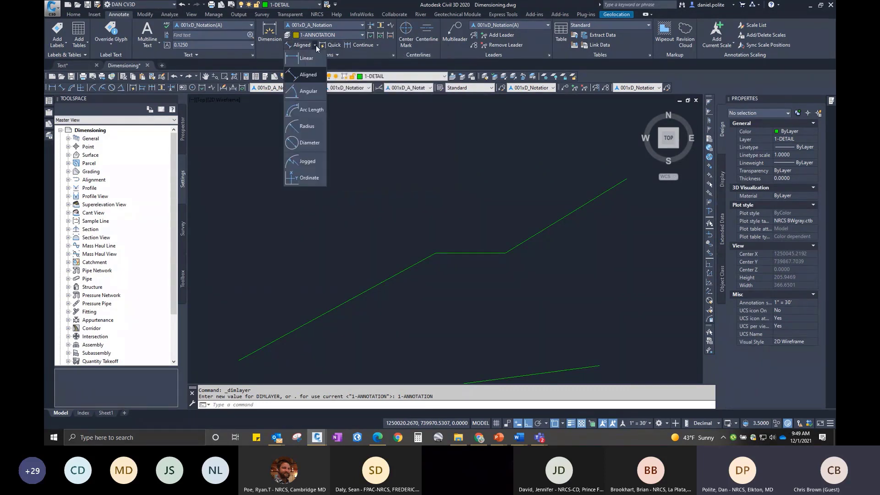
click(317, 55)
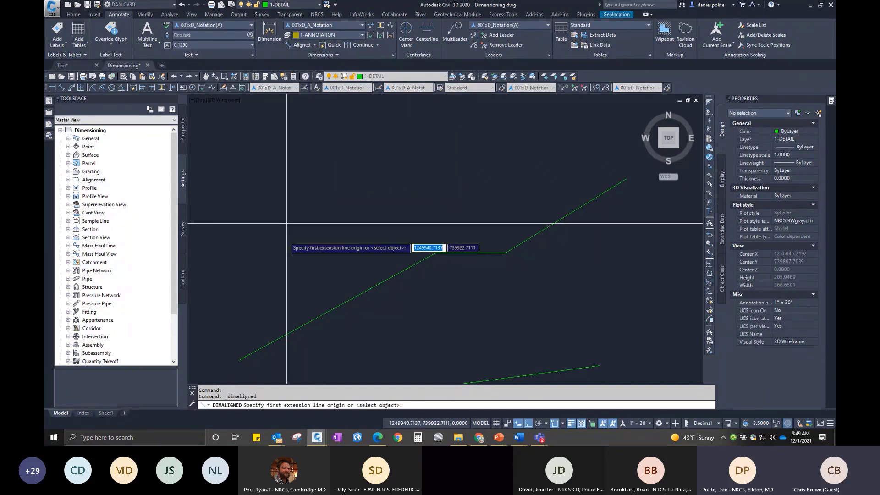
click(239, 361)
click(433, 253)
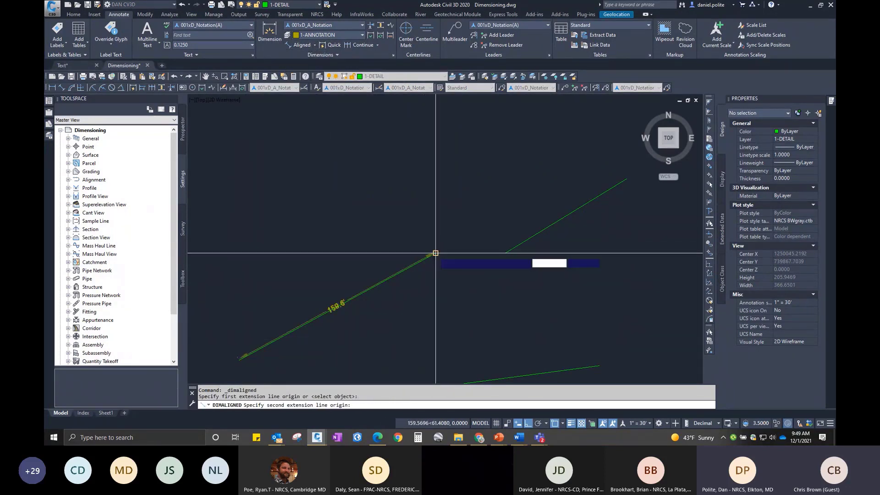
click(394, 203)
middle_drag(331, 238, 382, 187)
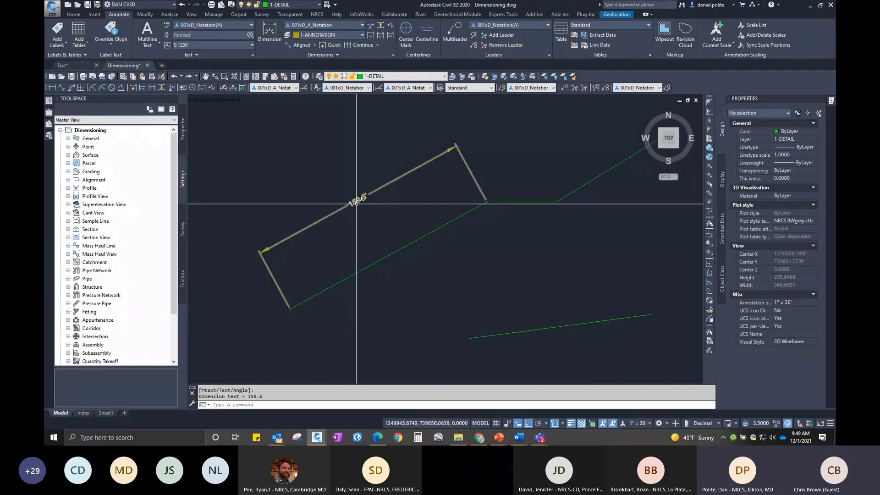
scroll(356, 203, down, 2)
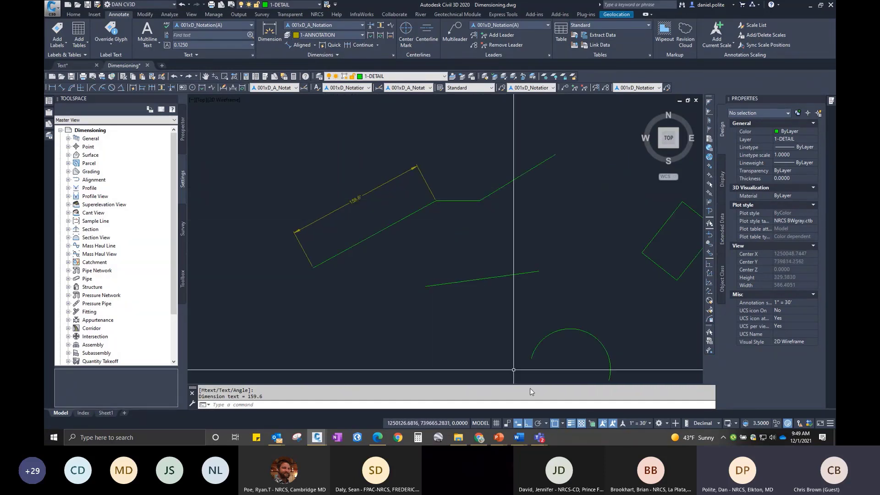
middle_drag(472, 238, 434, 251)
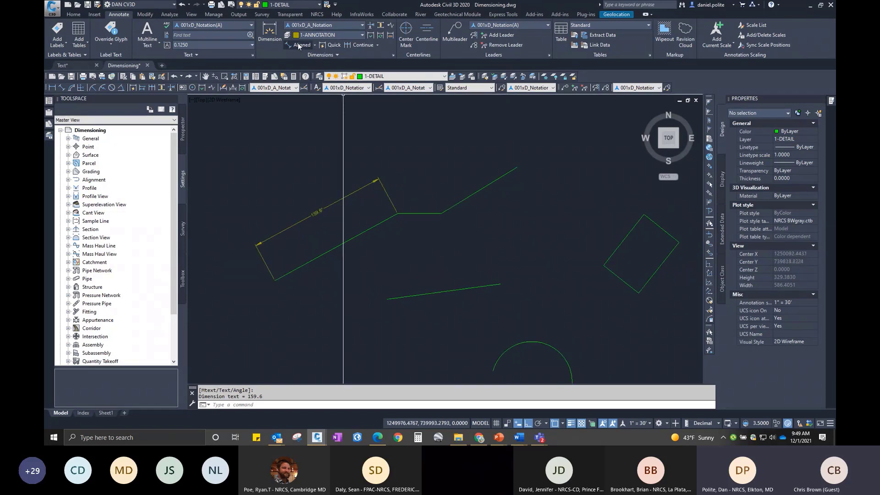
click(271, 31)
right_click(272, 32)
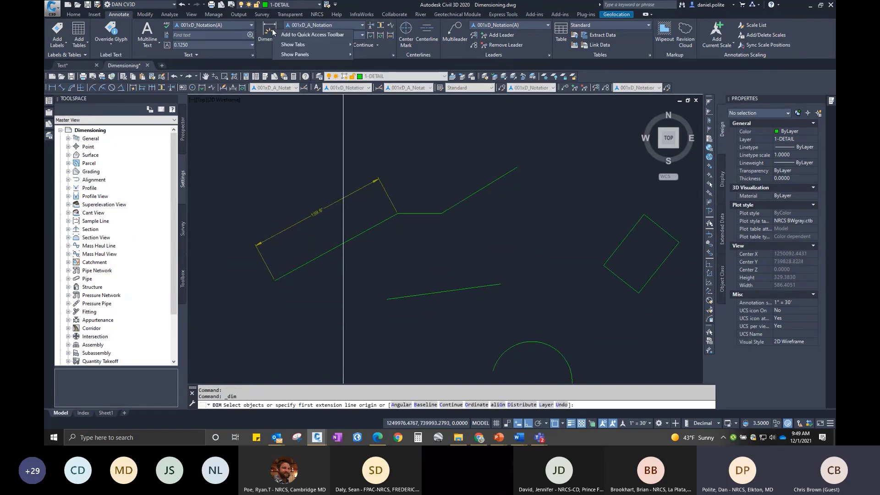
key(Escape)
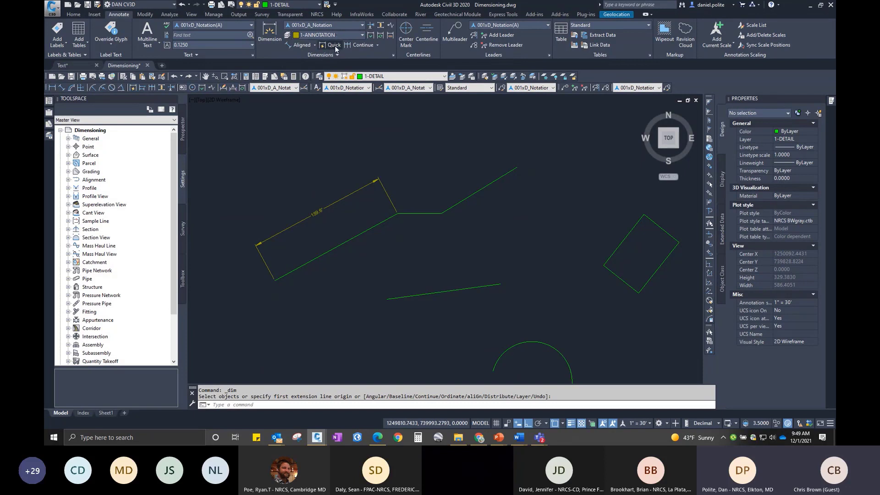
Add a linear dimension to the polyline's short horizontal middle segment, placed above the line.
click(316, 45)
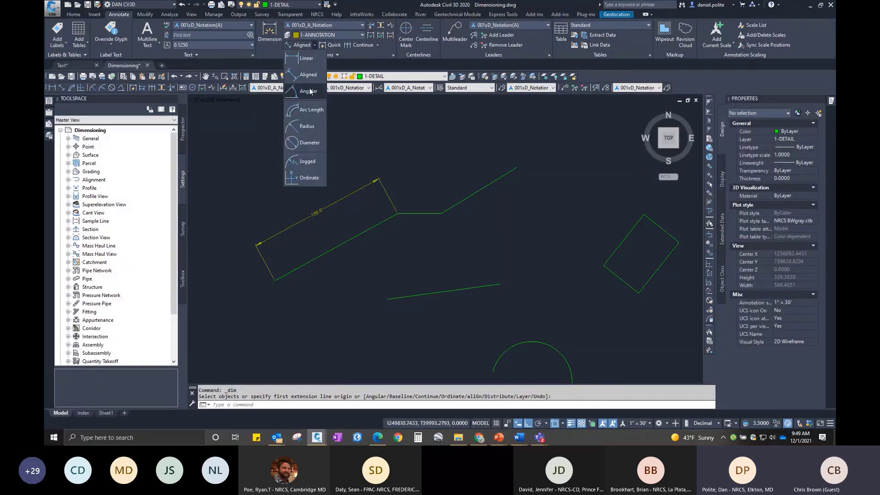
click(310, 60)
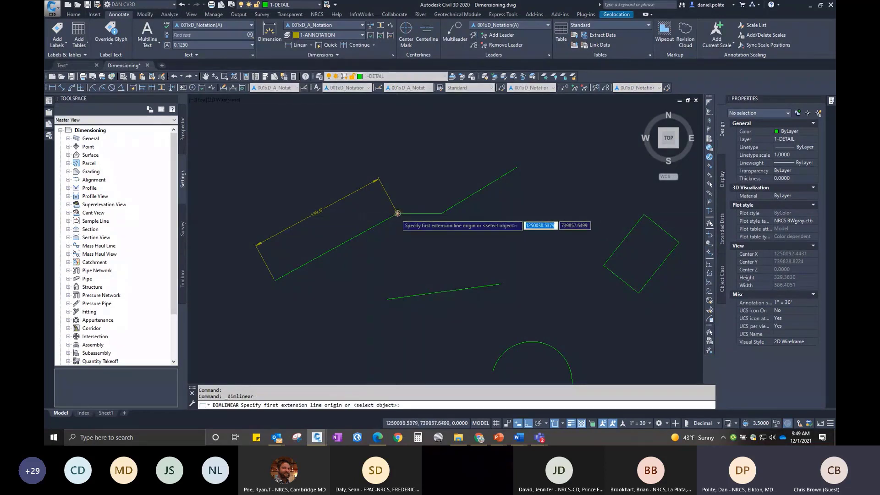
click(397, 213)
click(441, 213)
click(436, 184)
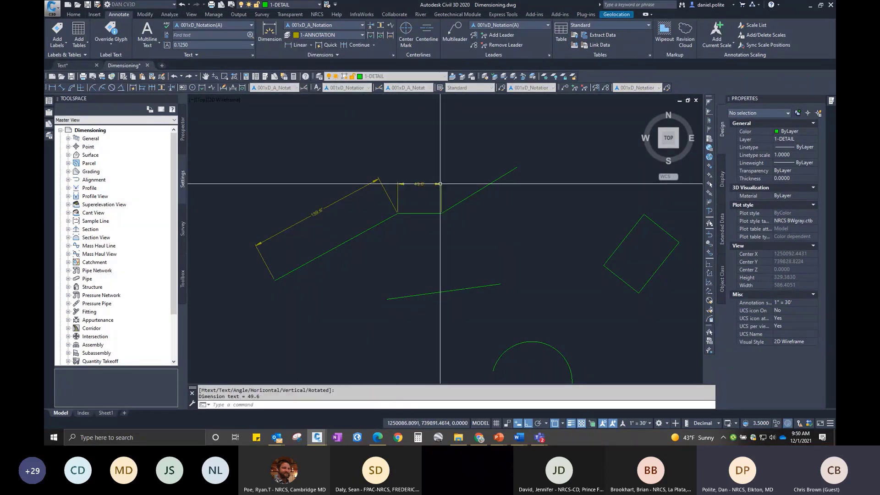
Add a horizontal linear dimension spanning the polyline's upper sloped segment, placed above its end point.
key(Return)
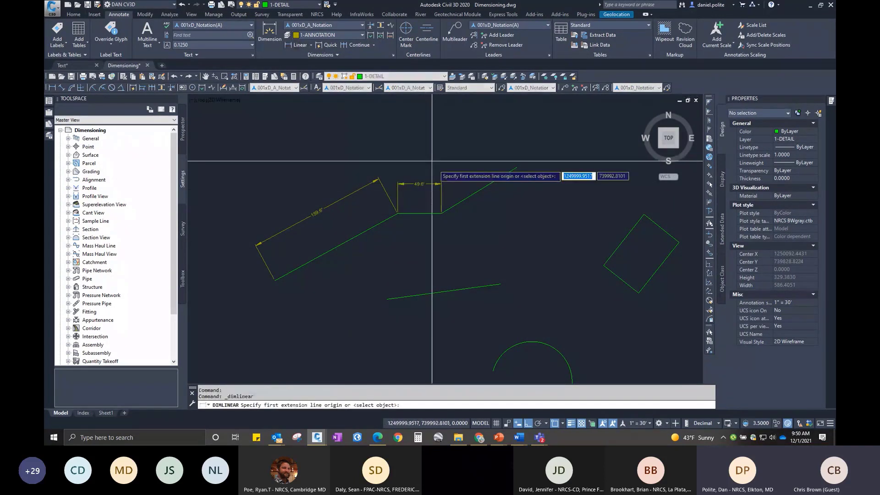
click(441, 213)
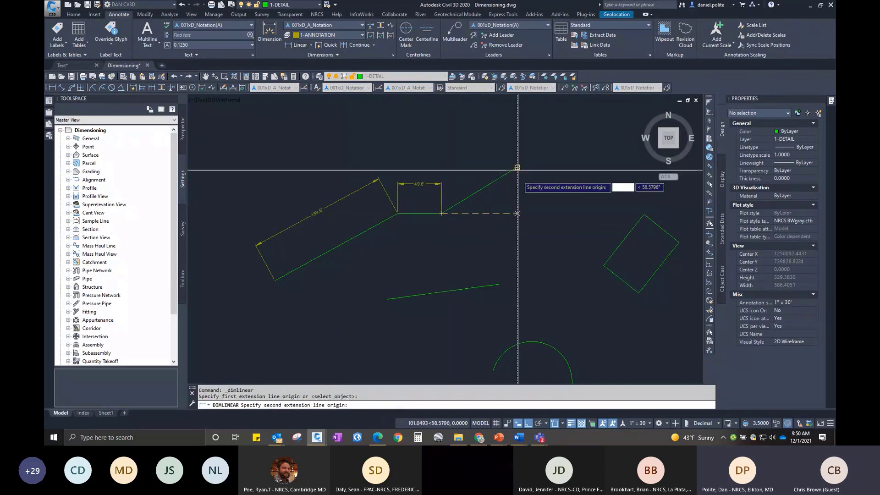
click(517, 213)
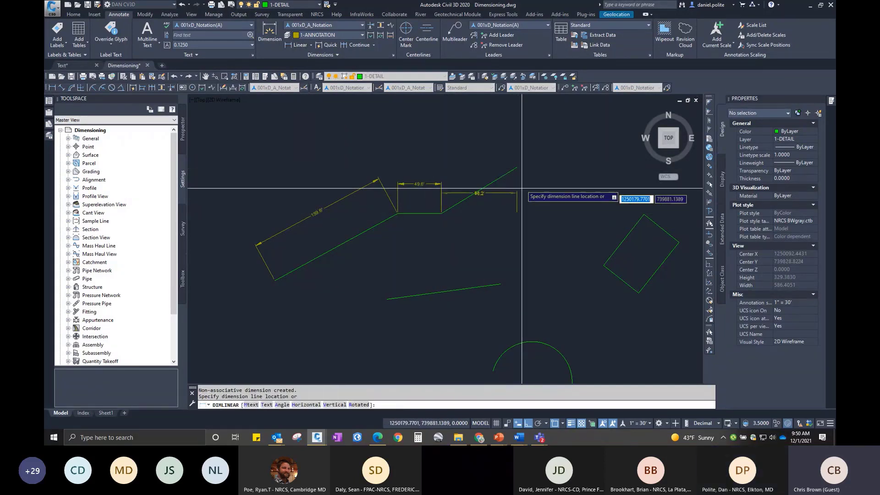
click(530, 154)
Add an aligned dimension to the polyline's upper sloped segment, placed below the line.
scroll(492, 159, up, 2)
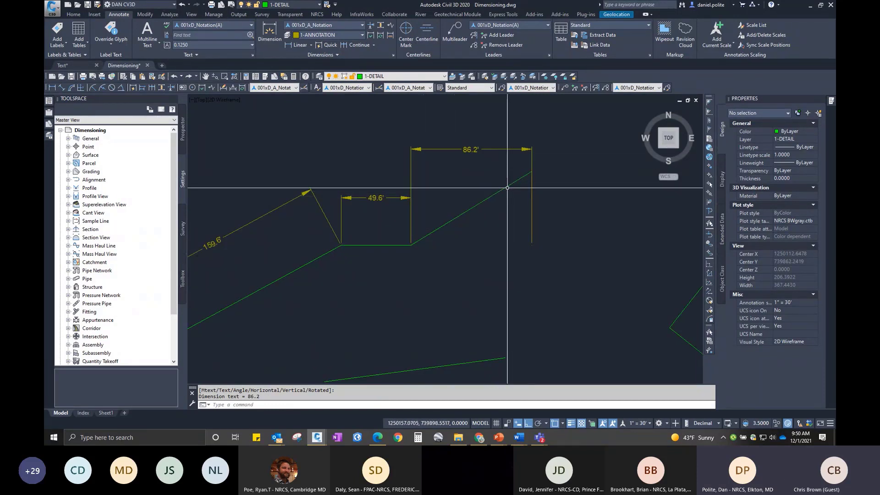
click(299, 46)
click(308, 71)
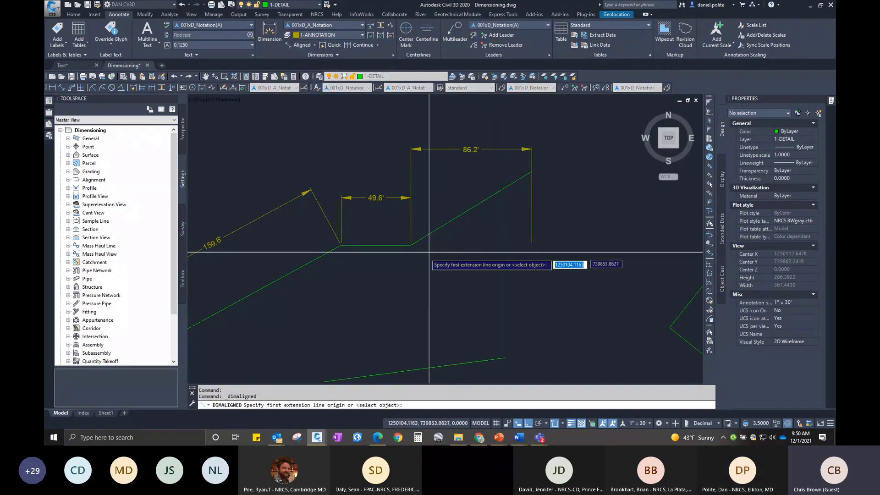
click(411, 245)
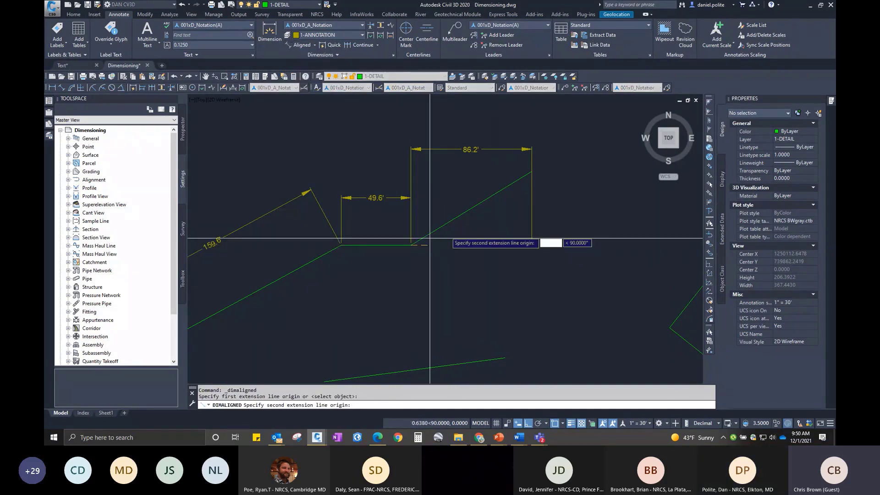
click(531, 172)
click(556, 221)
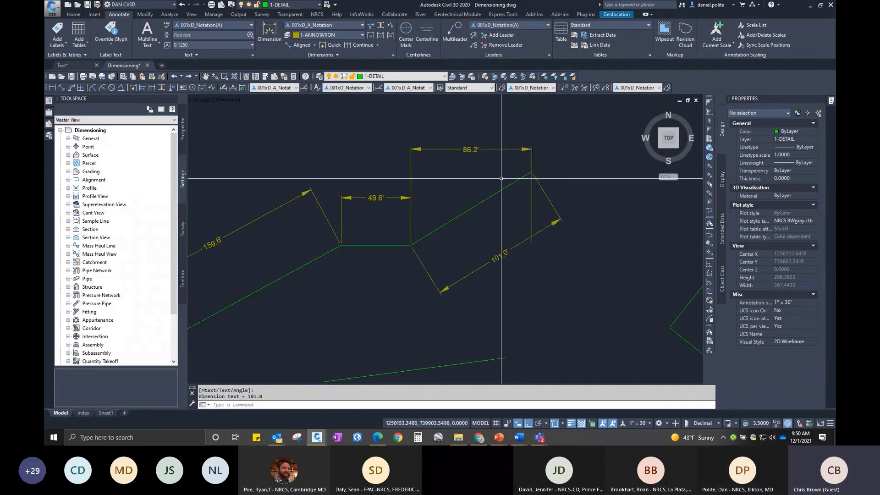
Select the horizontal linear dimension above the upper sloped segment to check its properties, and clear the selection.
scroll(491, 166, down, 2)
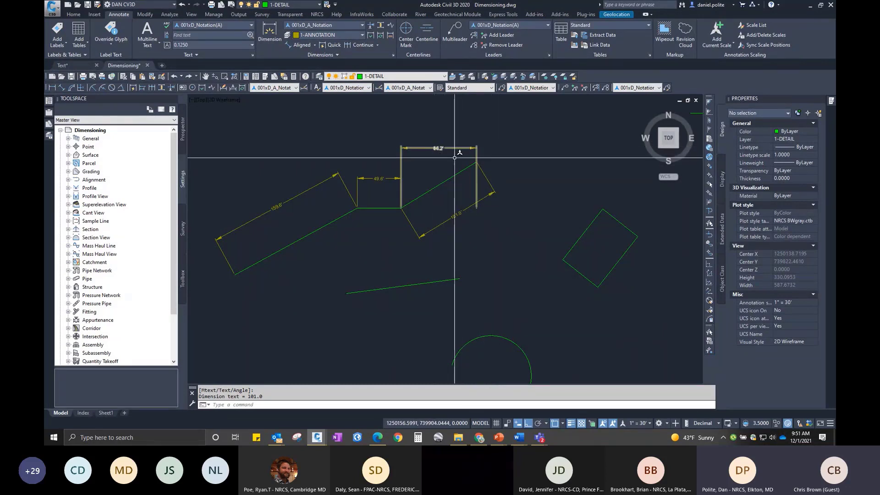
middle_drag(340, 213, 395, 199)
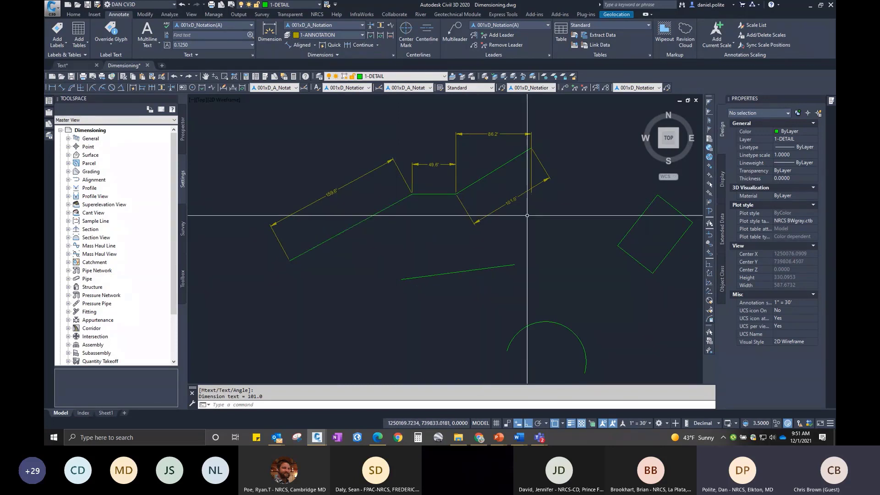
mouse_move(527, 193)
middle_down()
mouse_move(470, 206)
mouse_move(372, 140)
mouse_move(277, 180)
mouse_move(384, 140)
mouse_move(453, 167)
middle_up()
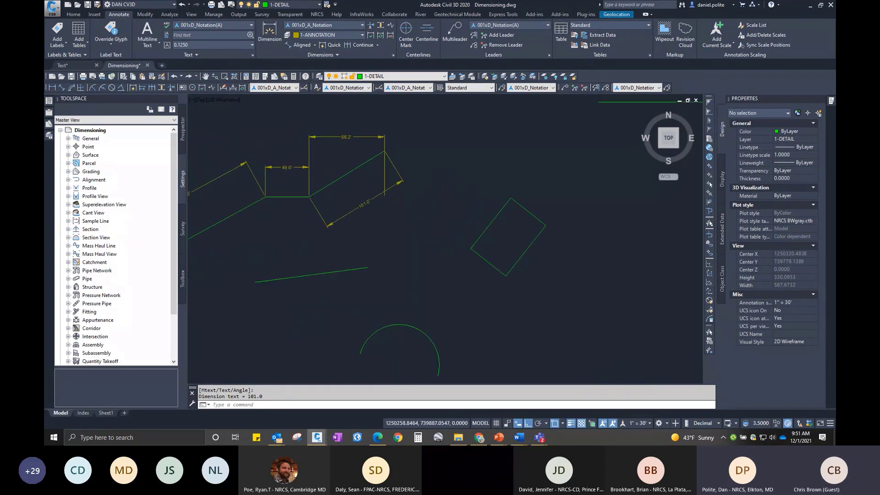
click(371, 136)
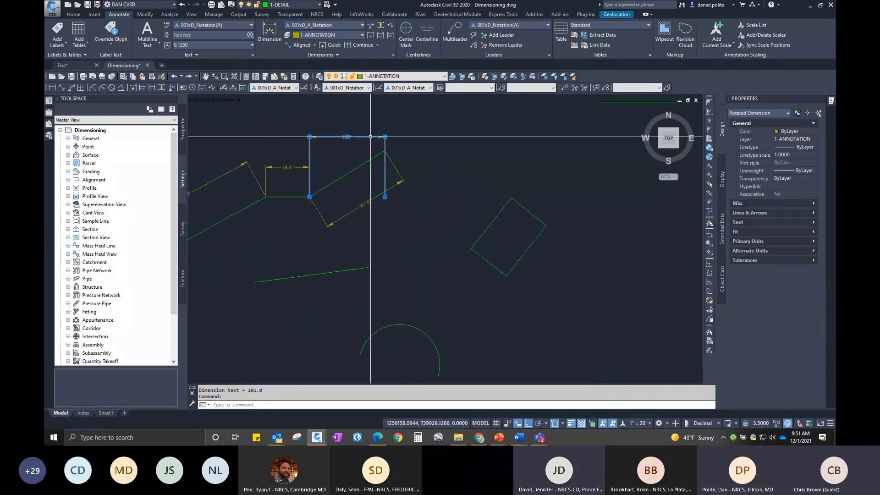
click(431, 157)
key(Escape)
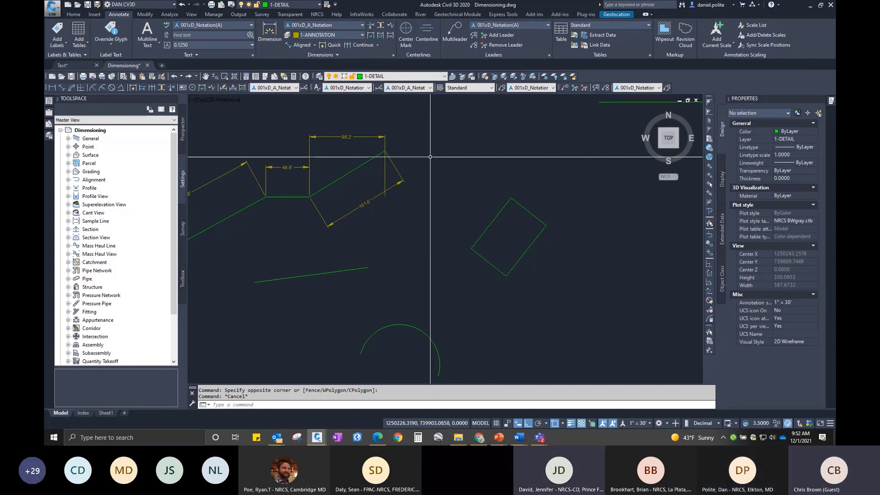
Modify the 001xD_A_Notation dimension style so its primary linear units have a precision of 0.00.
scroll(428, 175, down, 3)
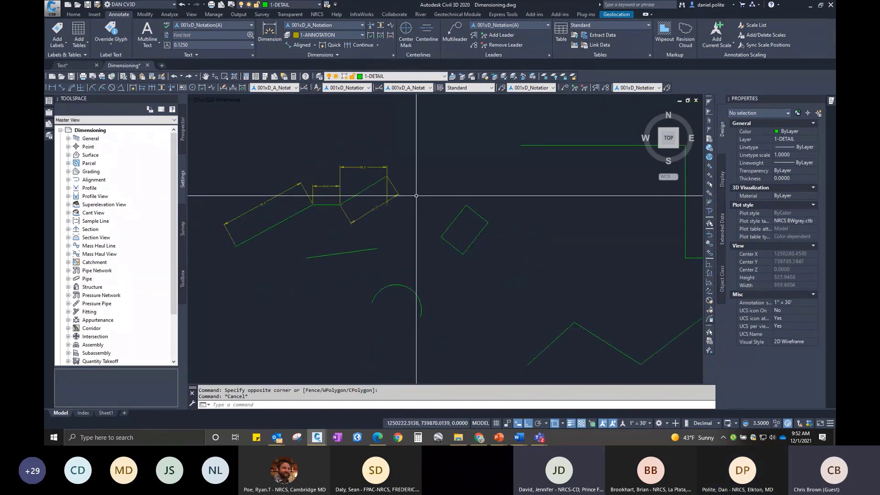
middle_drag(416, 196, 455, 194)
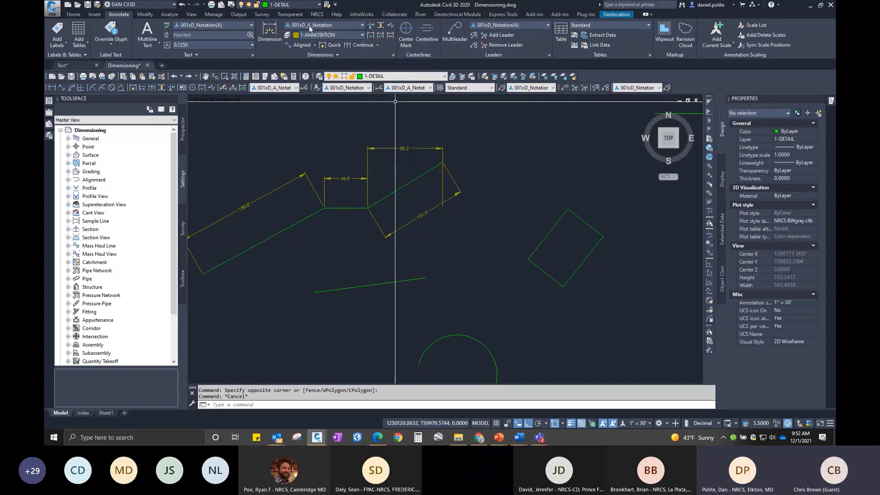
click(393, 54)
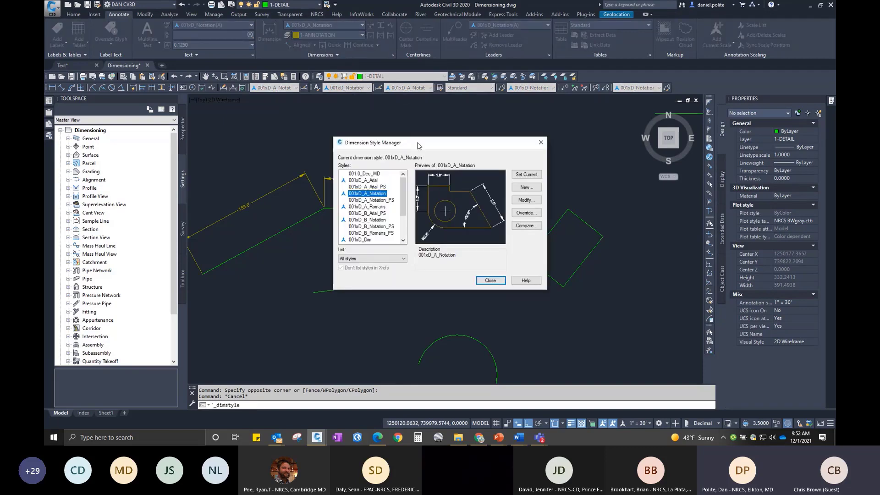
drag(418, 145, 544, 123)
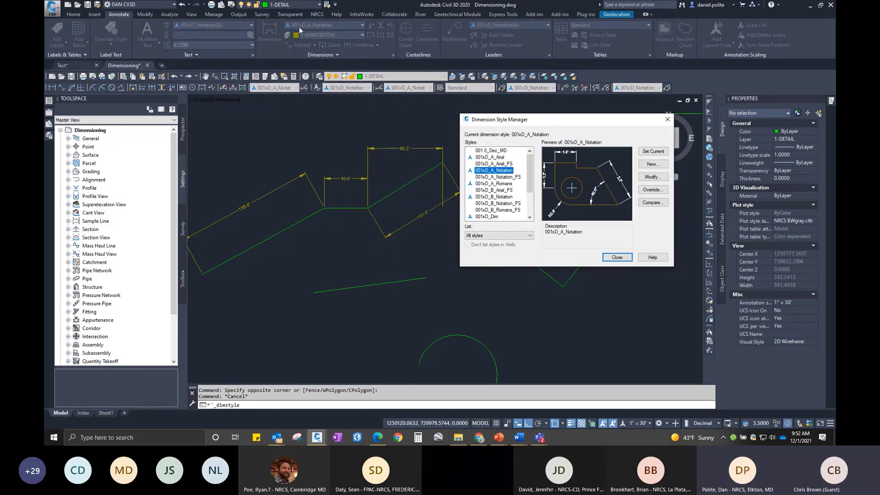
click(649, 178)
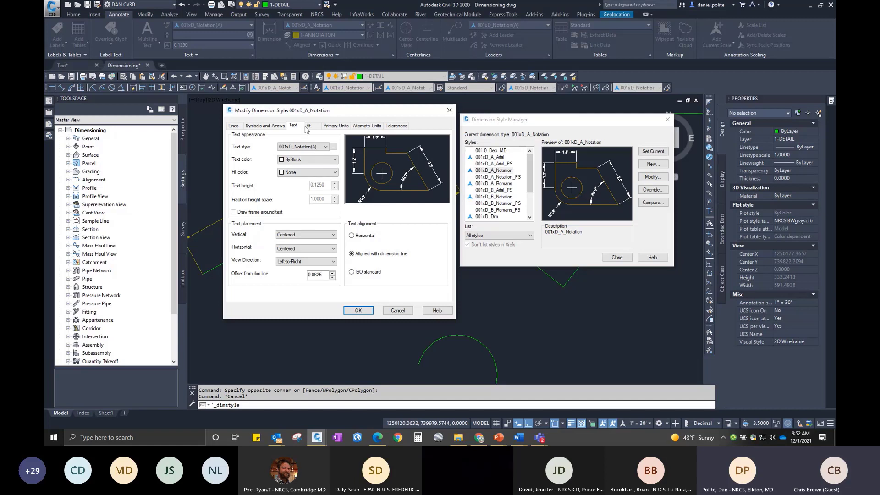
click(335, 126)
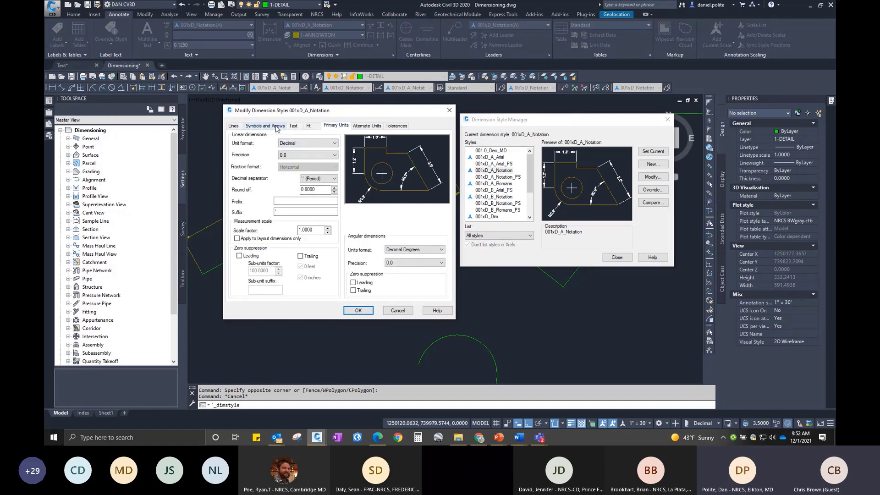
click(362, 126)
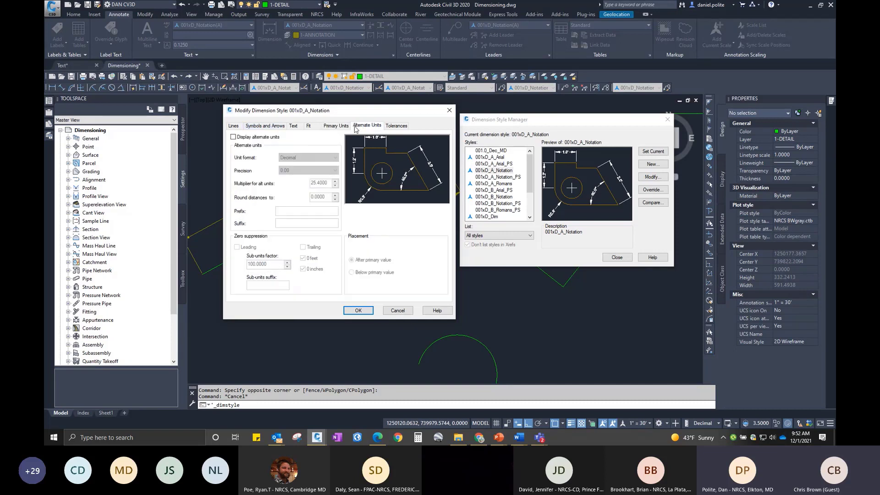
click(331, 126)
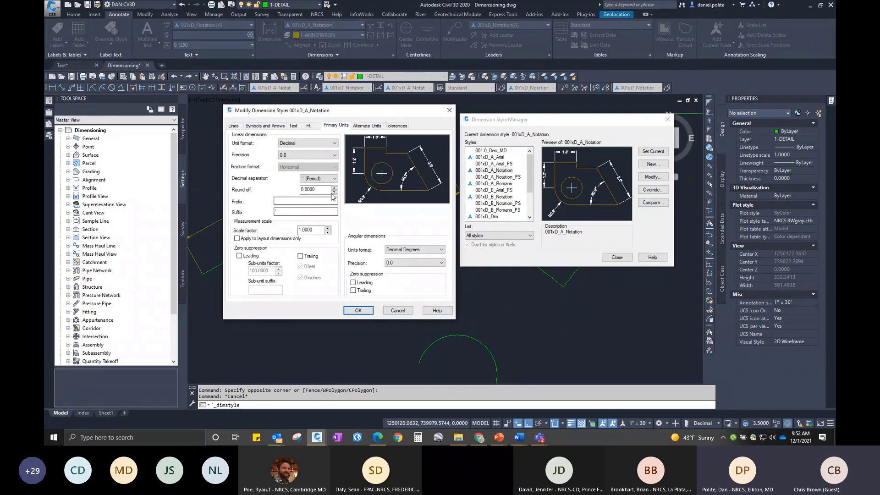
click(316, 155)
click(291, 174)
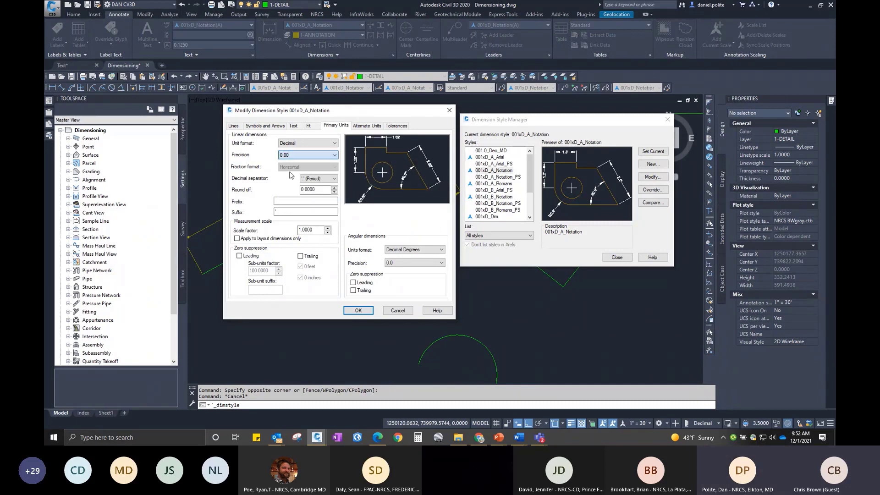
click(371, 310)
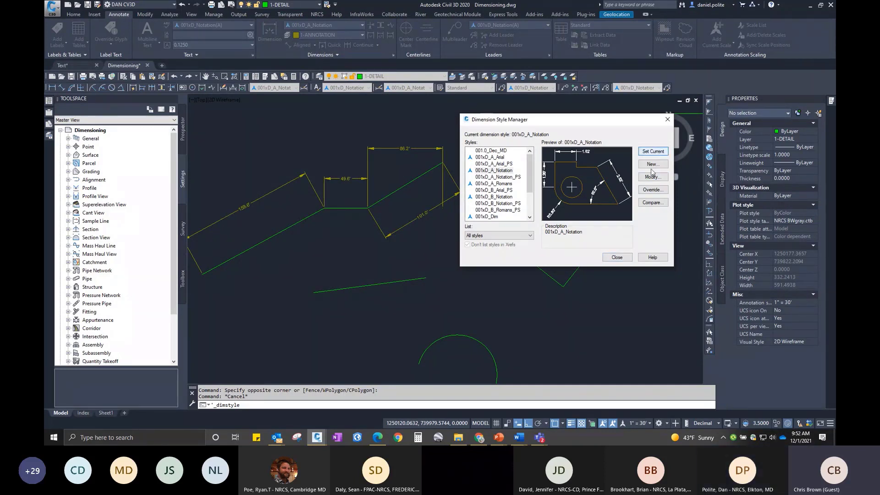
click(622, 257)
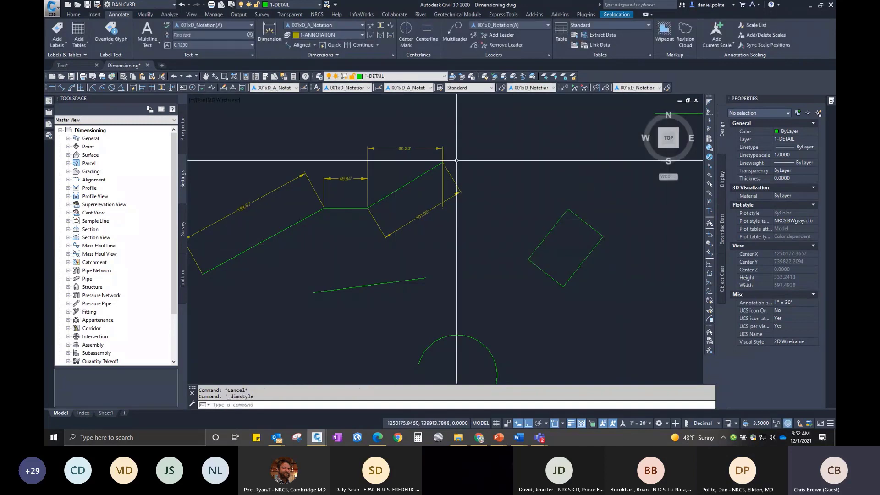
Examine the text of the aligned dimension on the polyline's long lower segment up close.
scroll(189, 202, up, 2)
scroll(303, 166, up, 5)
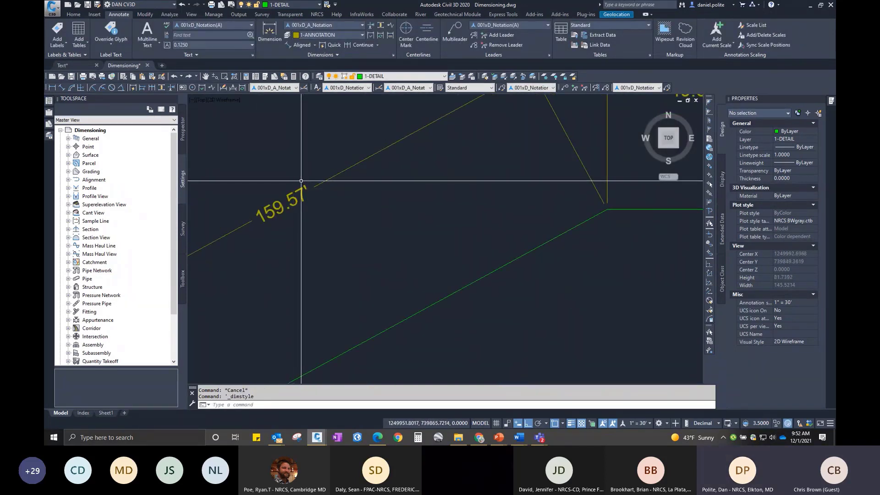
scroll(190, 188, down, 2)
scroll(190, 188, up, 2)
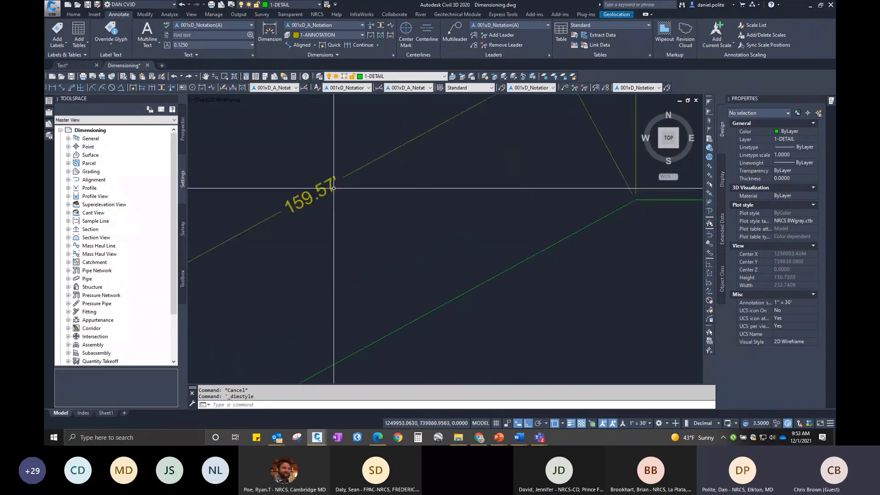
click(331, 186)
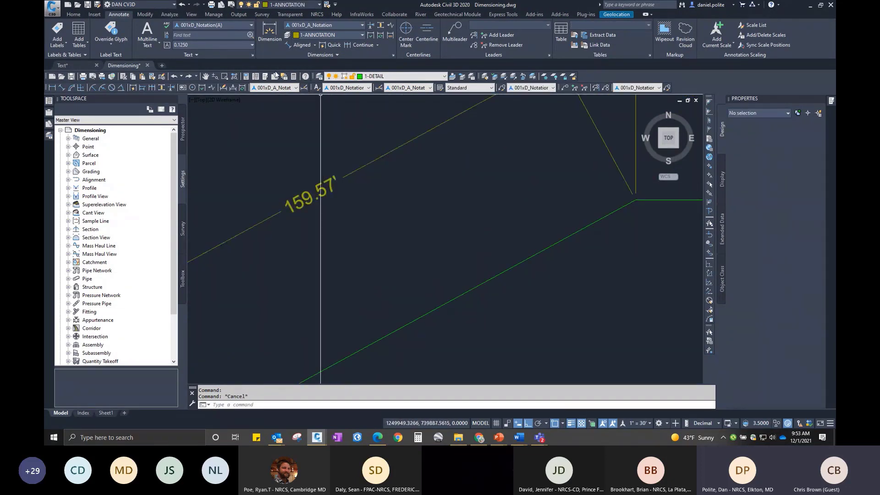
Review the font, paper text height and width factor of the 001xD_Notation(A) text style, leaving its settings as they are.
click(252, 53)
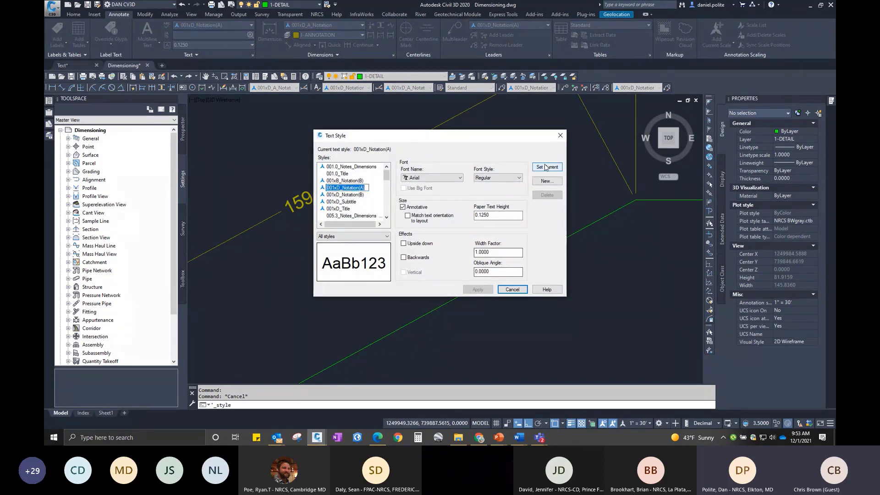
click(346, 195)
click(346, 188)
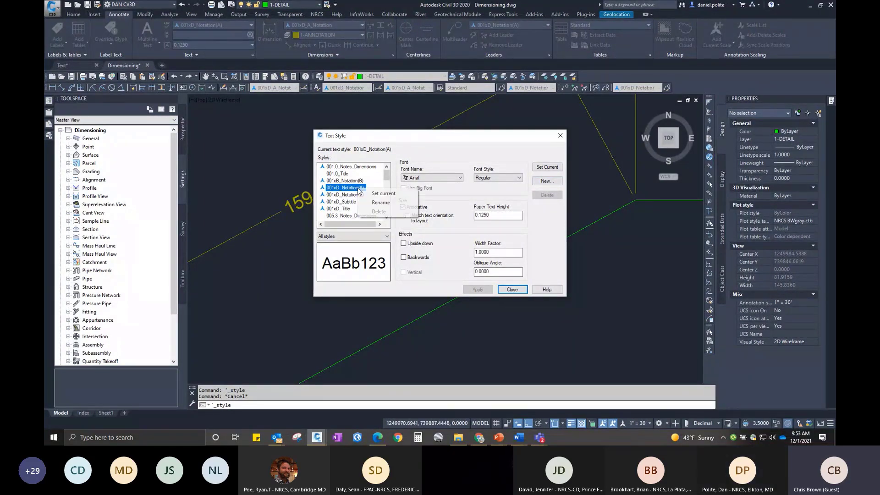
key(Escape)
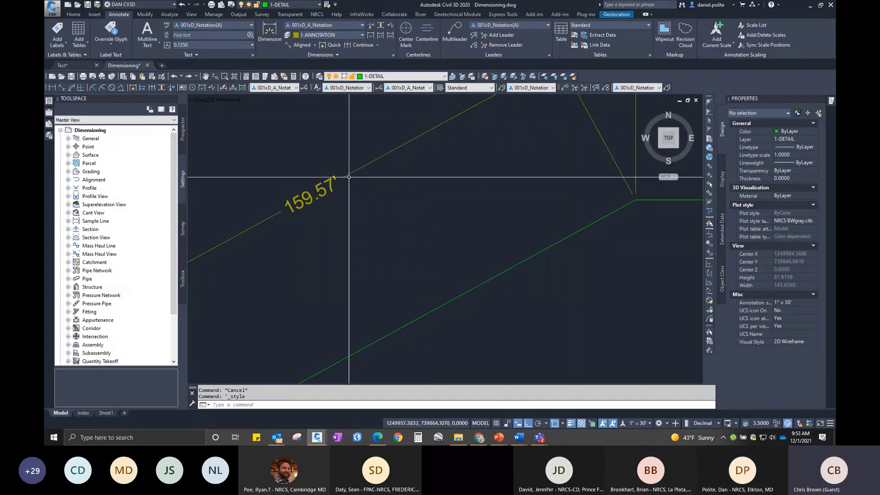
click(253, 25)
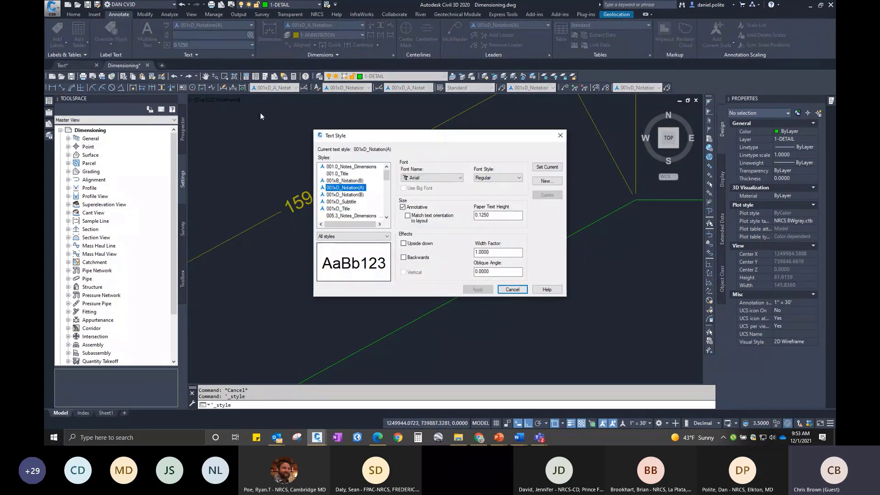
right_click(355, 190)
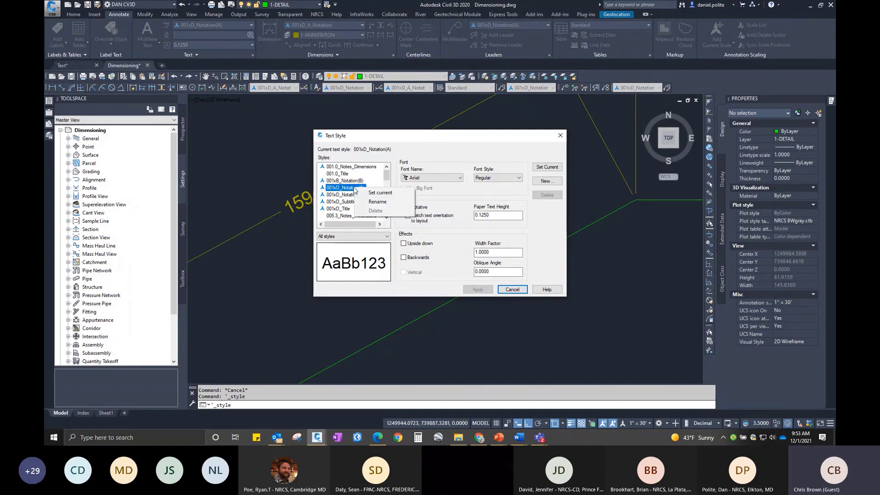
click(361, 190)
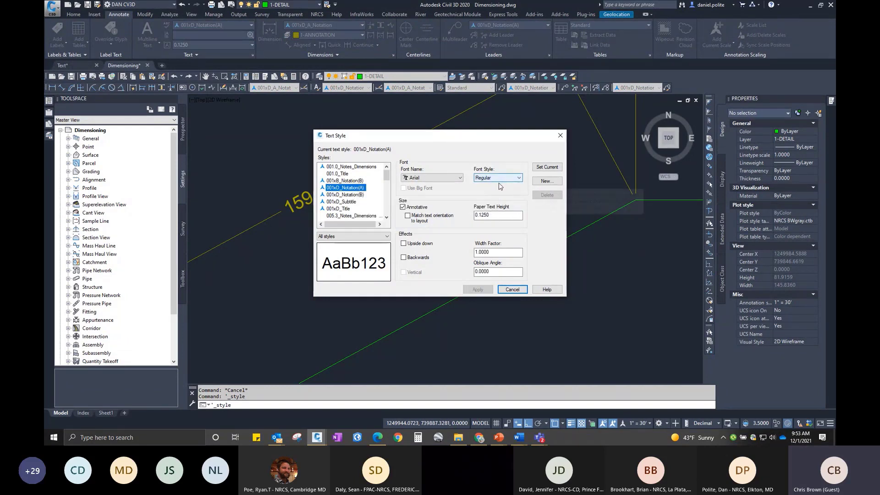
click(503, 254)
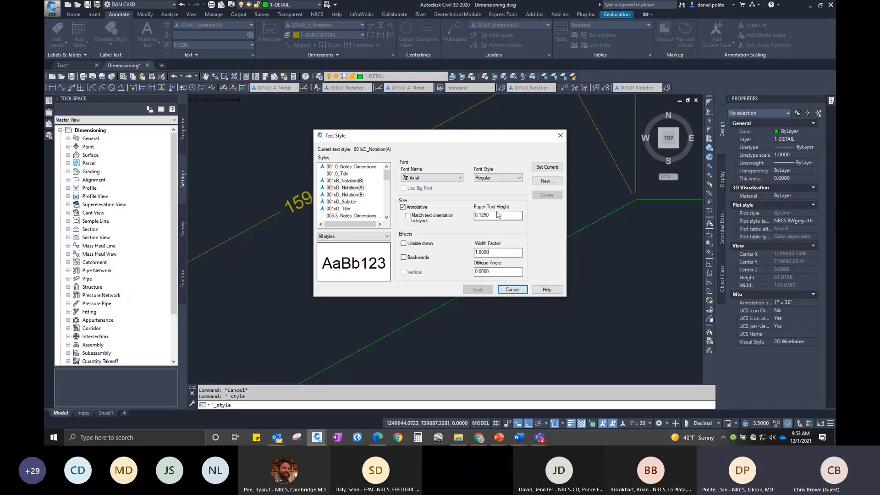
drag(502, 253, 476, 271)
click(561, 136)
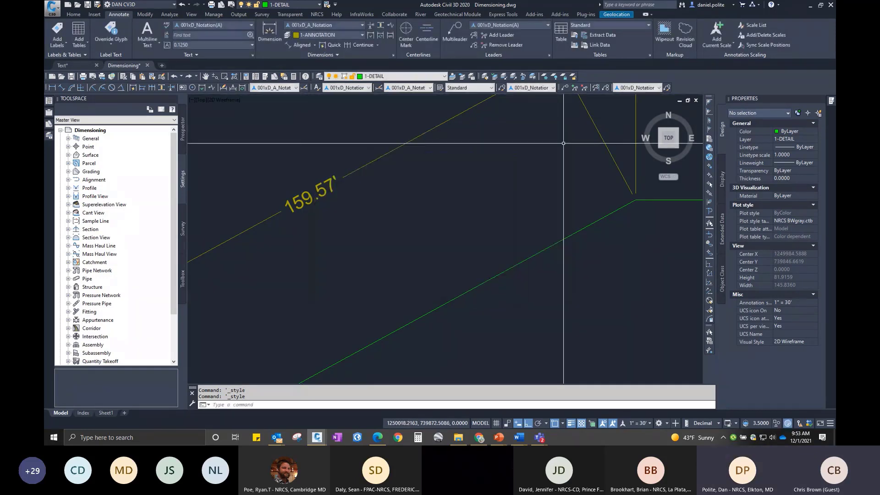
Modify the 001xD_A_Notation dimension style so its primary linear units use the suffix ft.
click(393, 55)
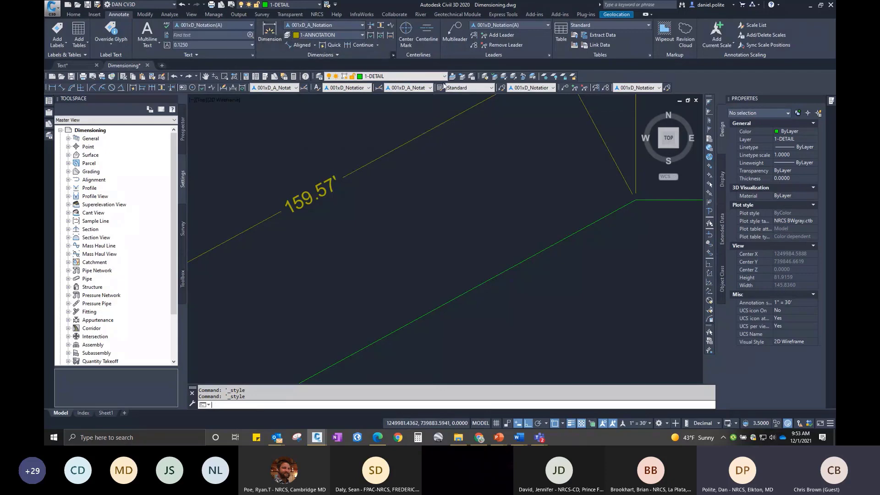
click(526, 200)
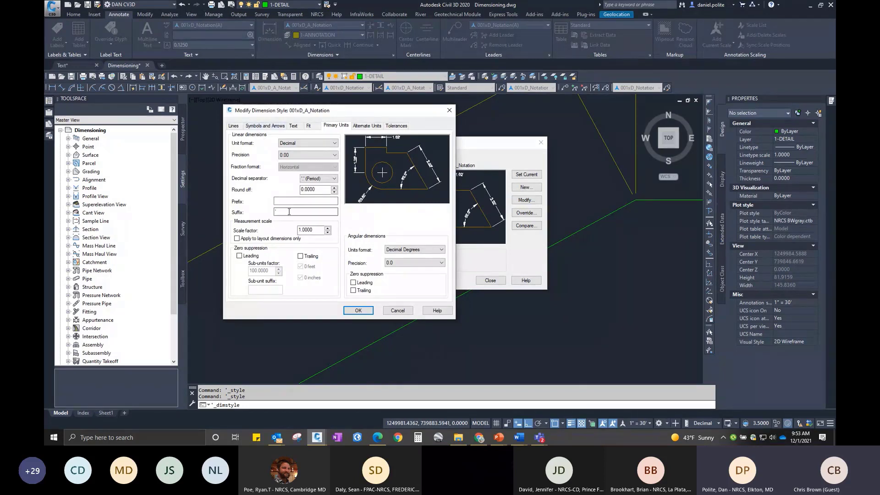
click(279, 212)
click(359, 310)
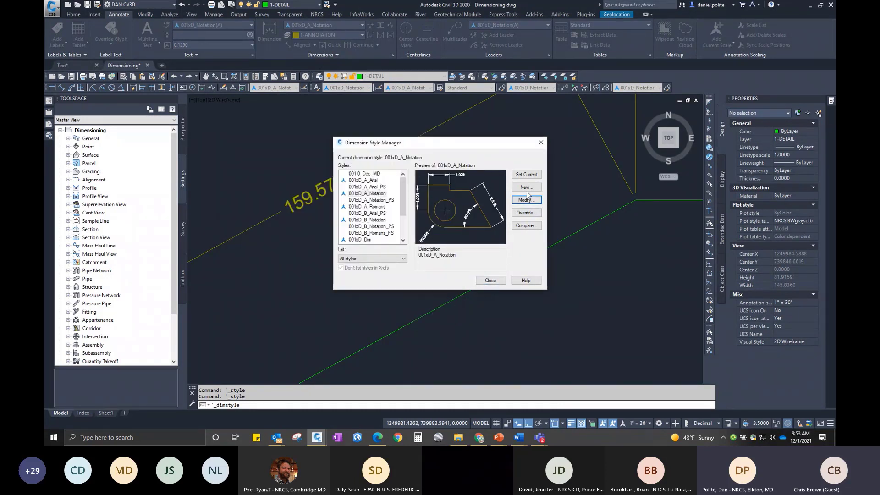
key(Escape)
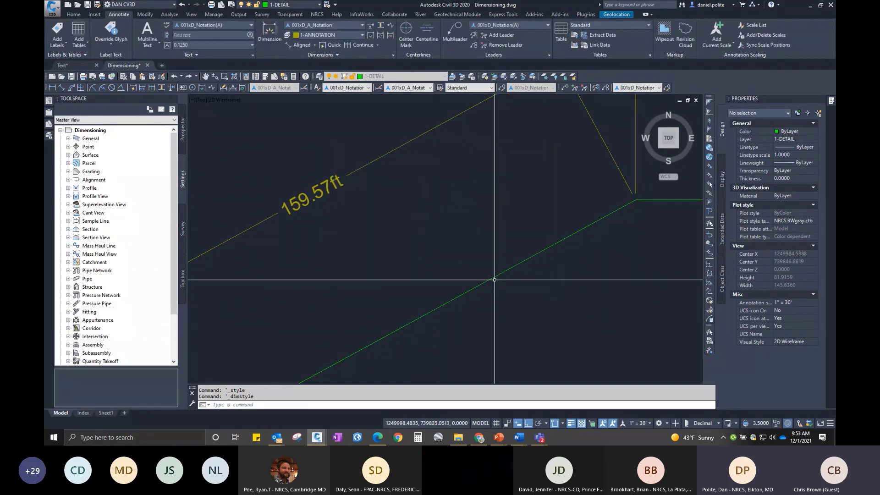
Examine the text and suffixes of all the linear and aligned dimensions along the polyline.
scroll(388, 159, down, 4)
middle_drag(462, 127, 439, 165)
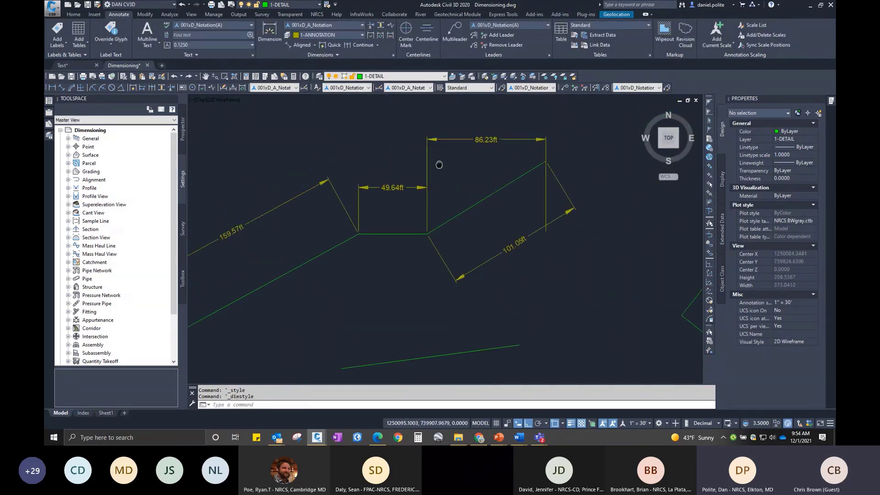
middle_drag(509, 230, 551, 173)
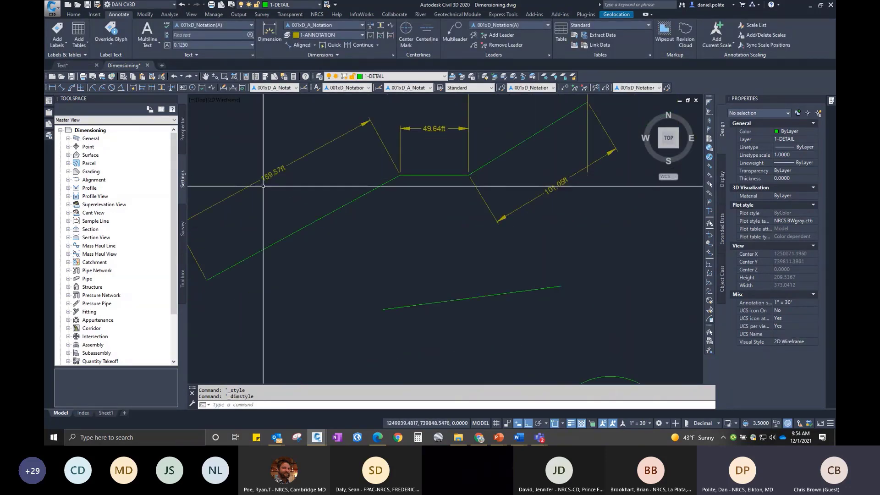
middle_drag(312, 188, 359, 187)
scroll(362, 190, down, 2)
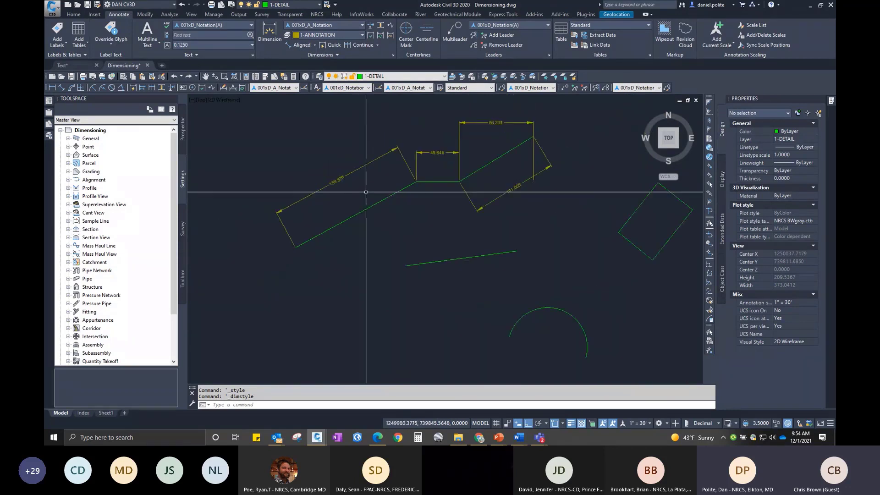
middle_drag(497, 233, 500, 256)
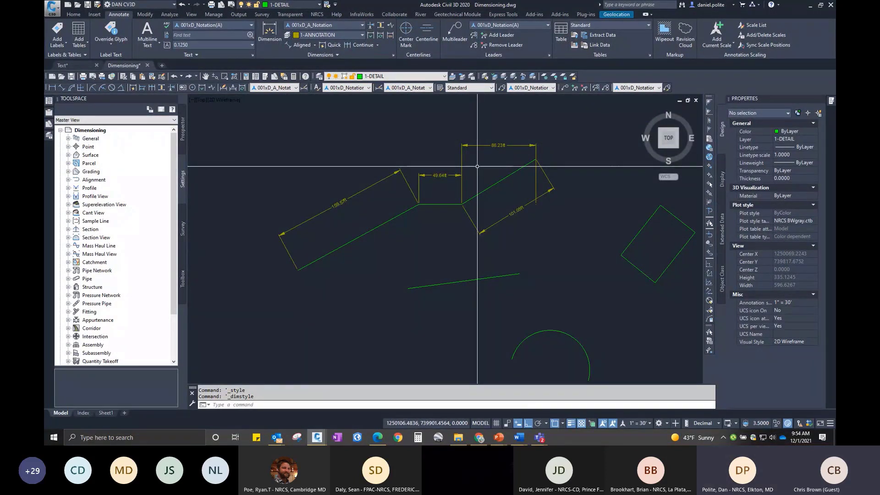
scroll(477, 166, down, 3)
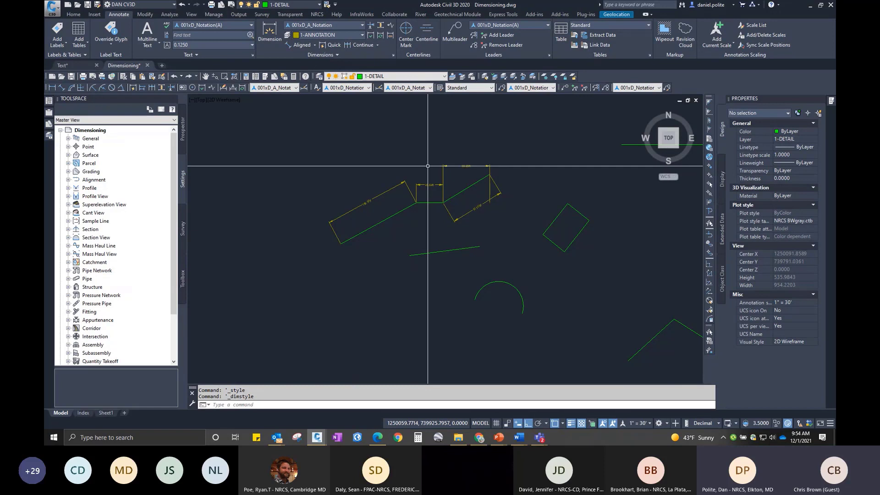
Create continuous quick dimensions for the rotated rectangle, placing the vertical dimension line just east of it.
scroll(528, 212, up, 5)
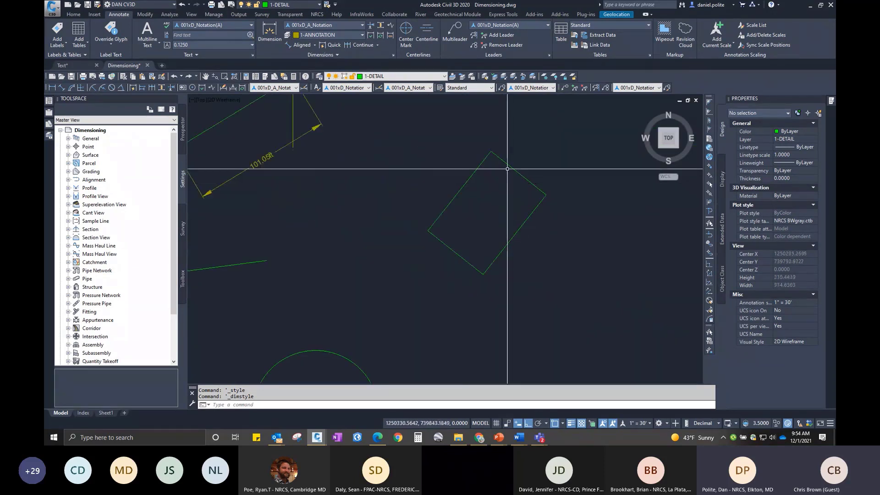
click(508, 164)
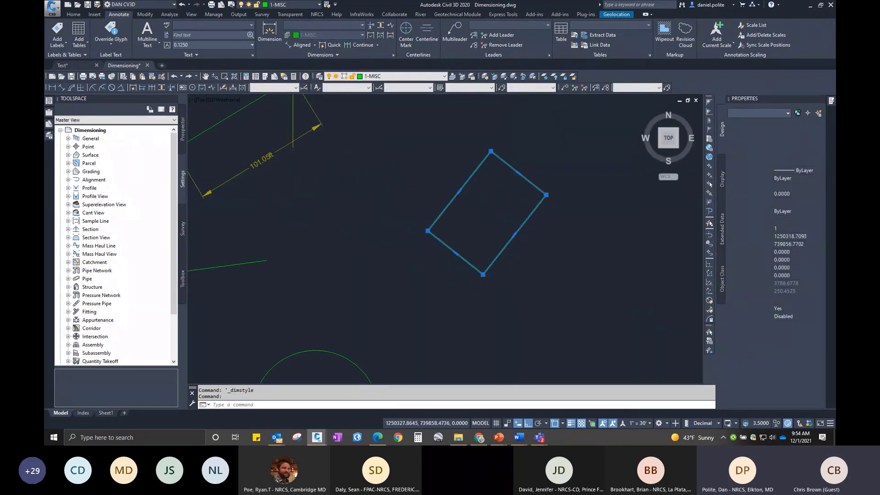
key(Escape)
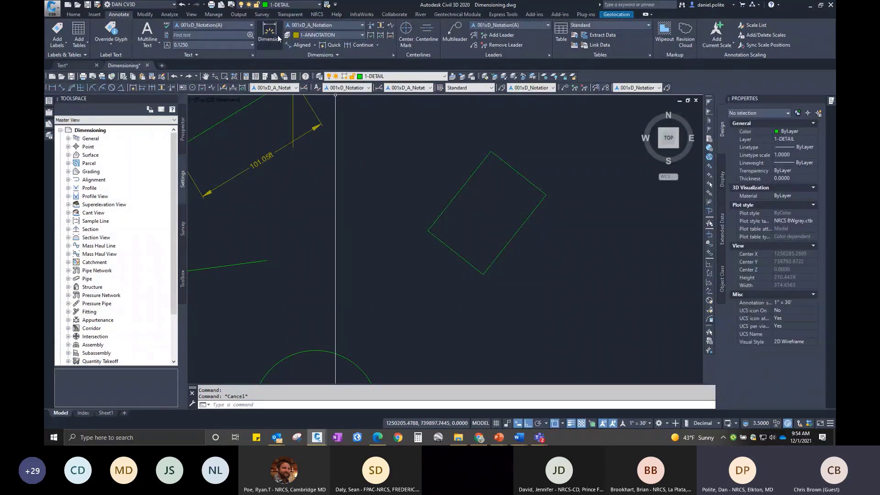
click(278, 39)
click(331, 45)
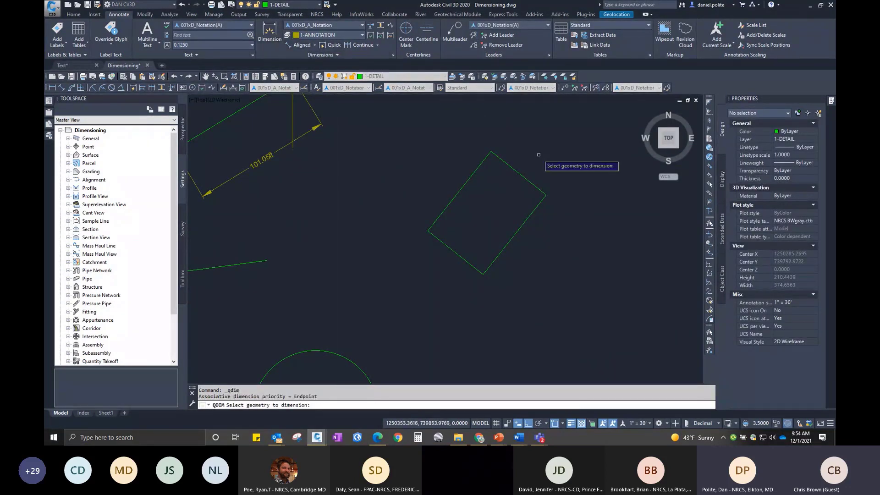
click(514, 171)
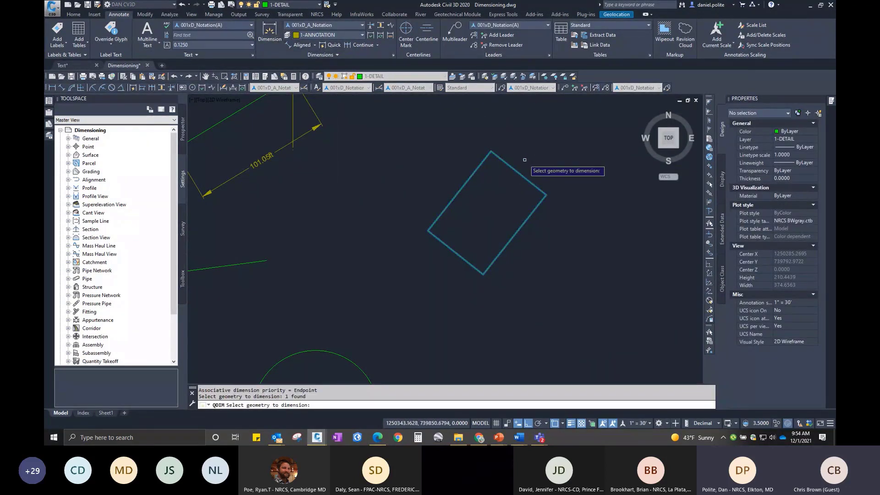
key(Return)
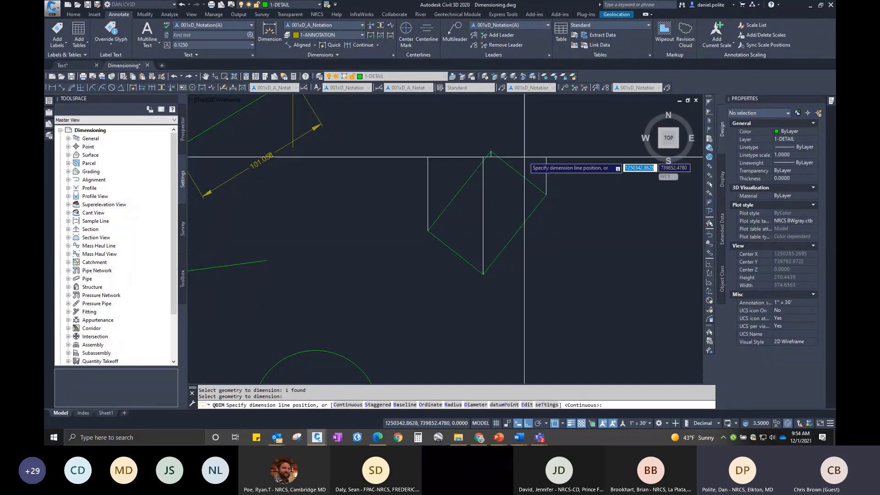
click(578, 201)
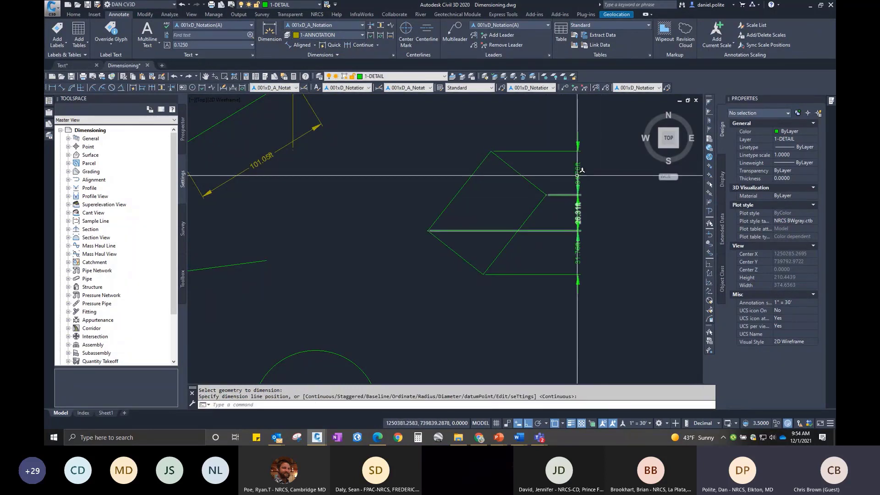
Delete the three quick dimensions beside the rotated rectangle.
click(583, 300)
click(576, 228)
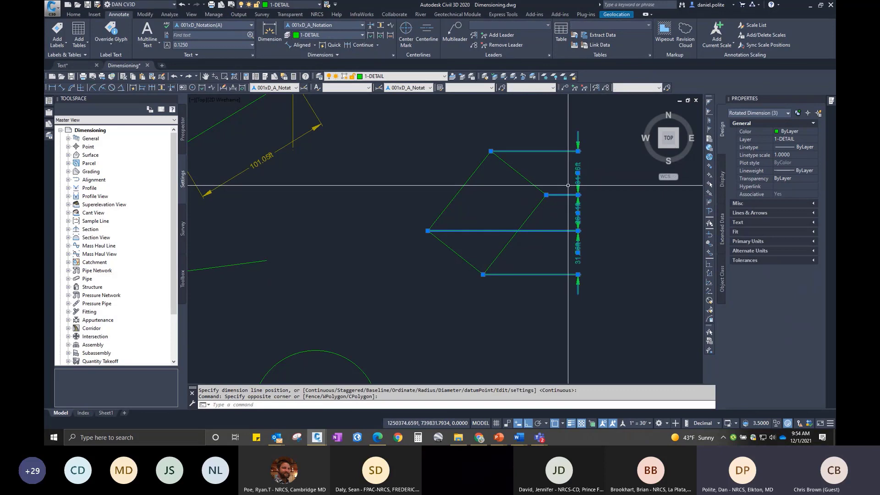
key(Delete)
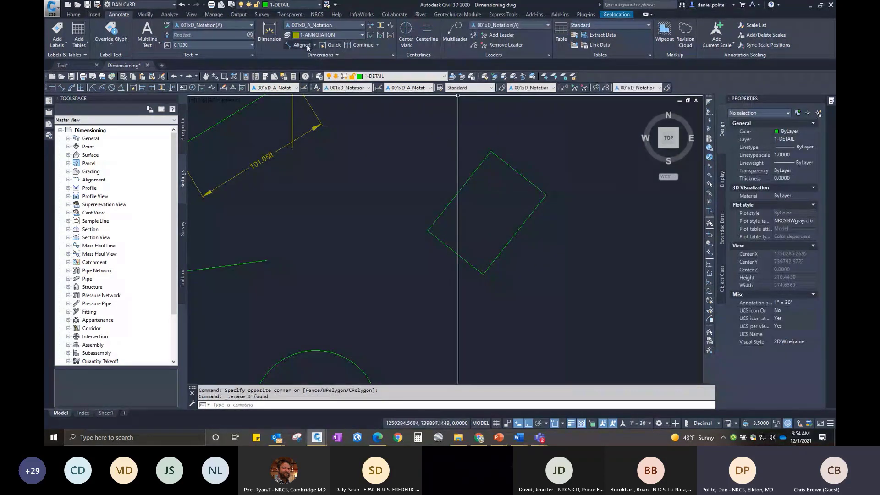
click(315, 46)
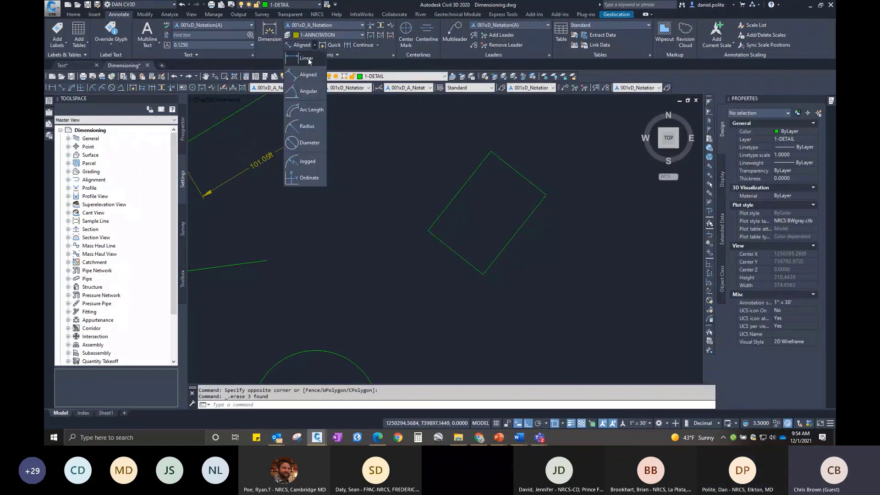
click(307, 59)
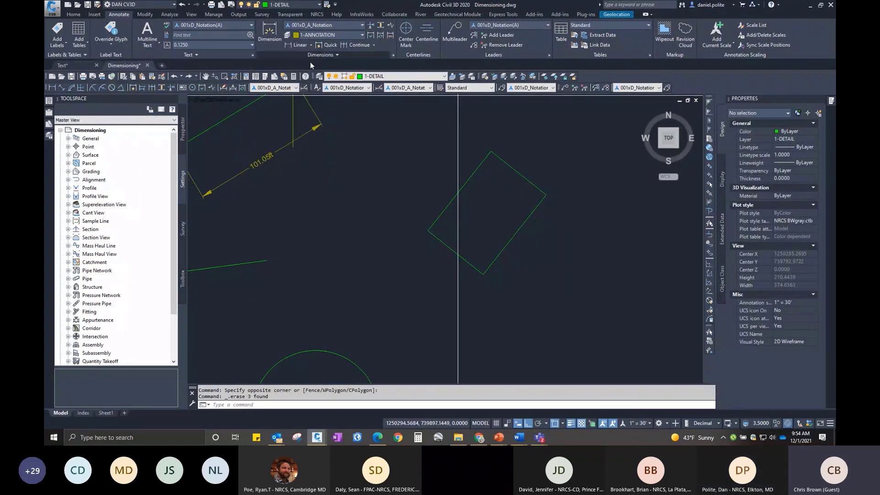
click(466, 183)
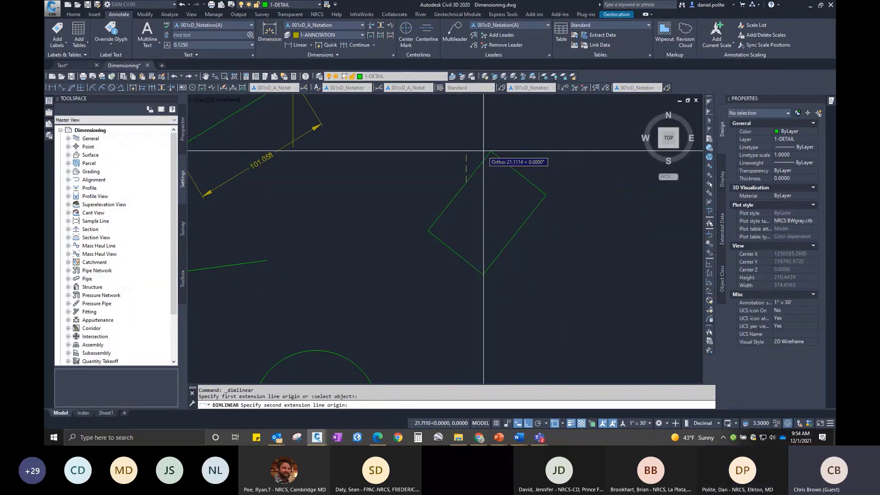
key(Escape)
Add a horizontal linear dimension from the midpoint to the right endpoint of the single line below the polyline, placed above it.
click(303, 47)
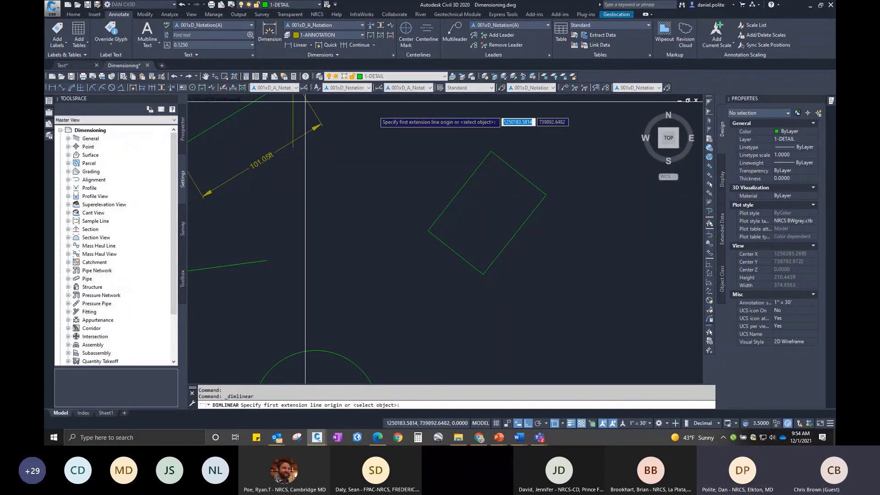
scroll(351, 248, down, 2)
middle_drag(352, 246, 422, 202)
click(369, 212)
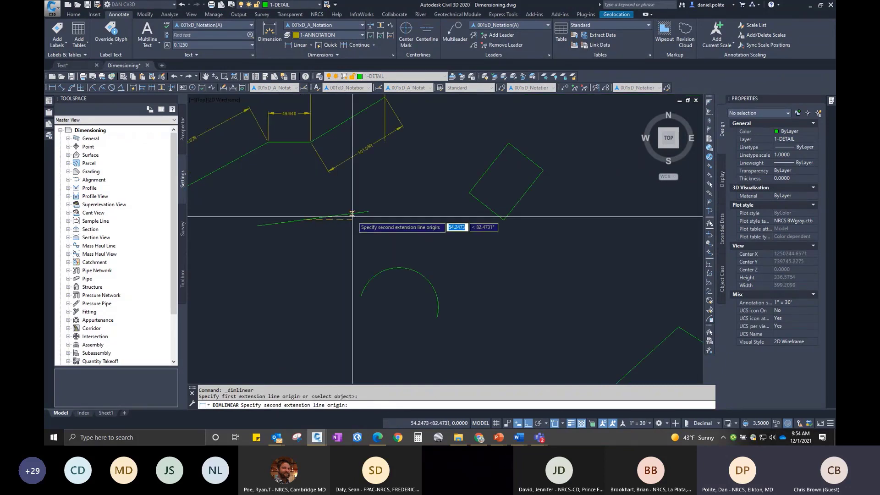
click(369, 211)
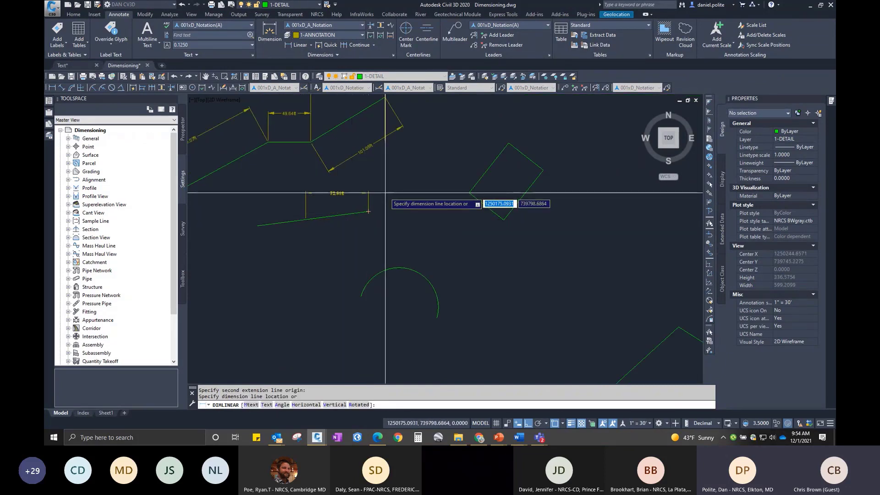
click(334, 194)
Stretch the new linear dimension's left extension line origin to the left endpoint of the single line.
click(306, 202)
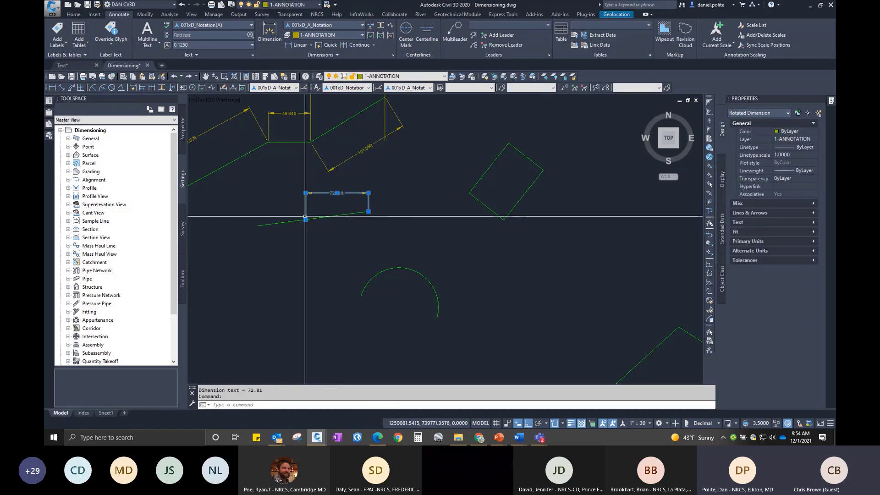
click(305, 220)
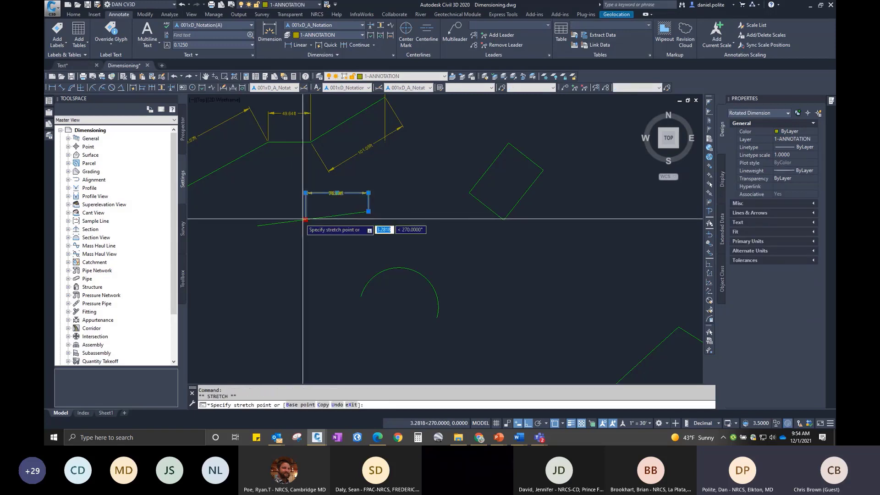
click(257, 226)
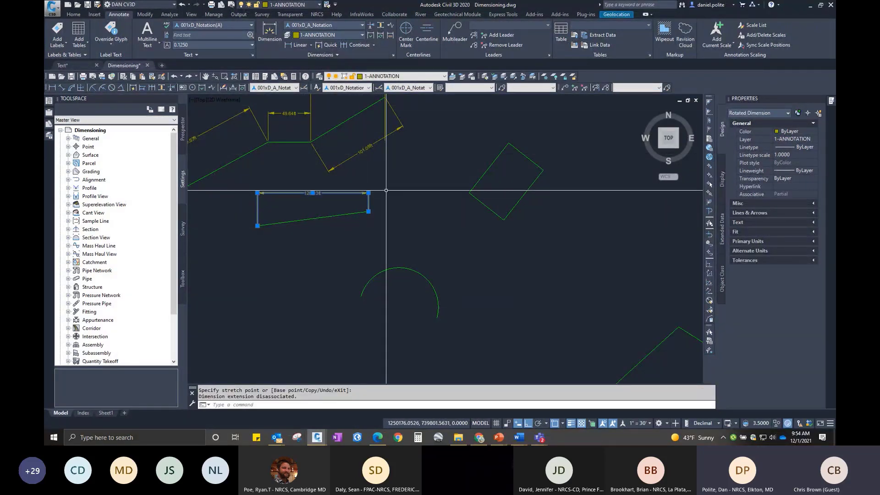
Delete the horizontal linear dimension above the single line below the polyline.
key(Delete)
click(331, 45)
right_click(331, 46)
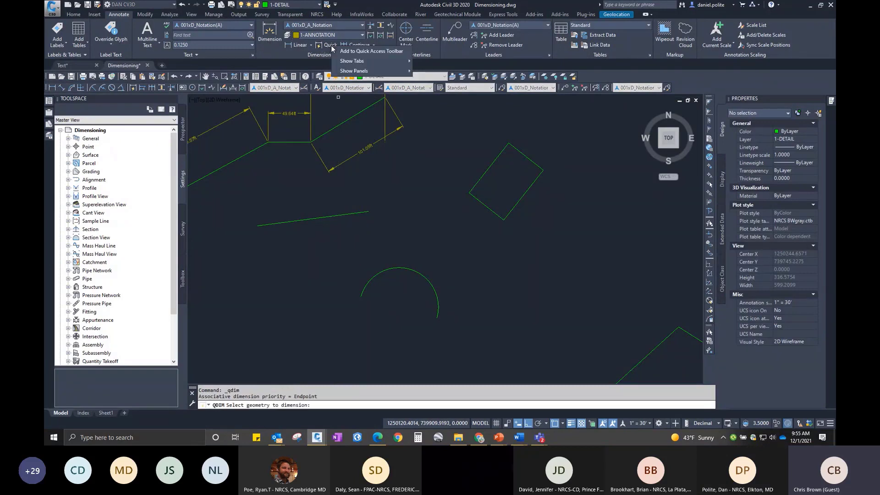
click(359, 45)
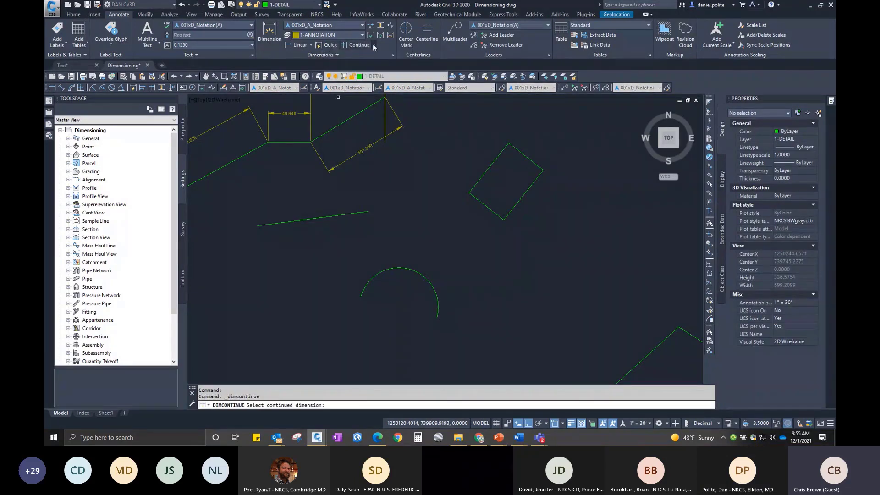
key(Escape)
Add a horizontal linear dimension to the upper left segment of the stepped polyline, placed above it.
scroll(440, 253, down, 4)
middle_drag(440, 252, 381, 208)
middle_drag(489, 252, 414, 251)
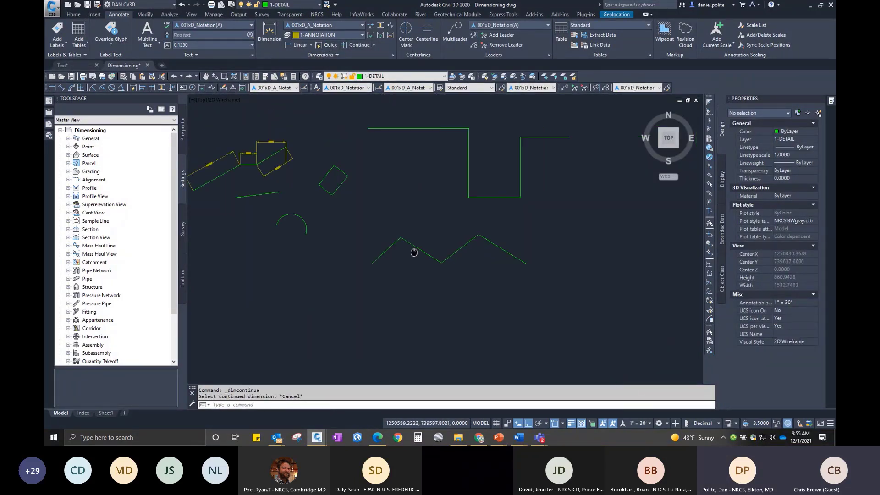
scroll(393, 111, up, 4)
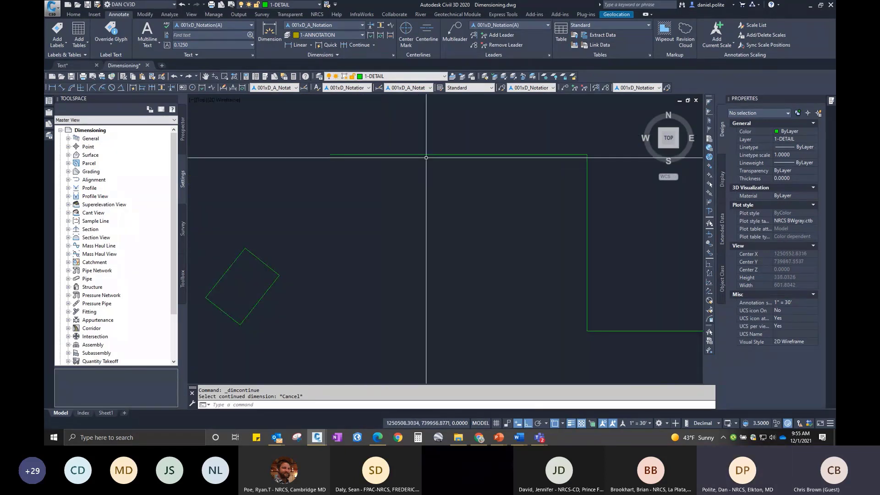
scroll(353, 172, down, 2)
middle_drag(354, 177, 348, 192)
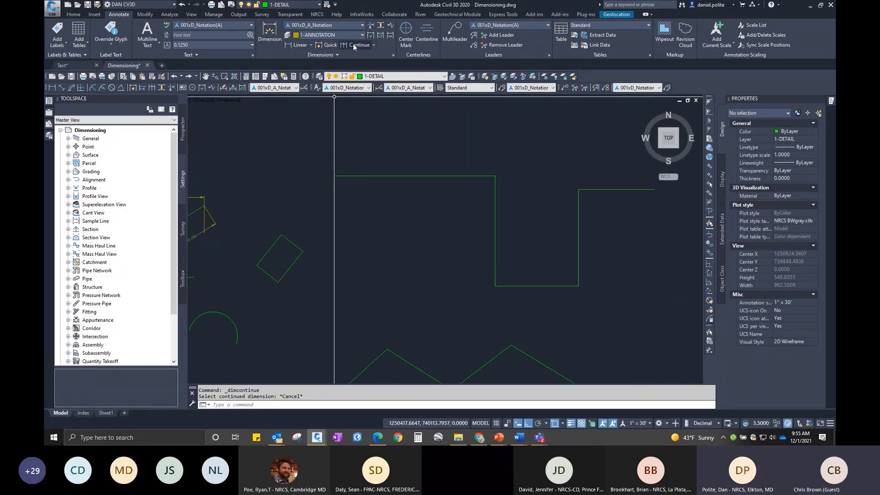
click(305, 45)
click(336, 176)
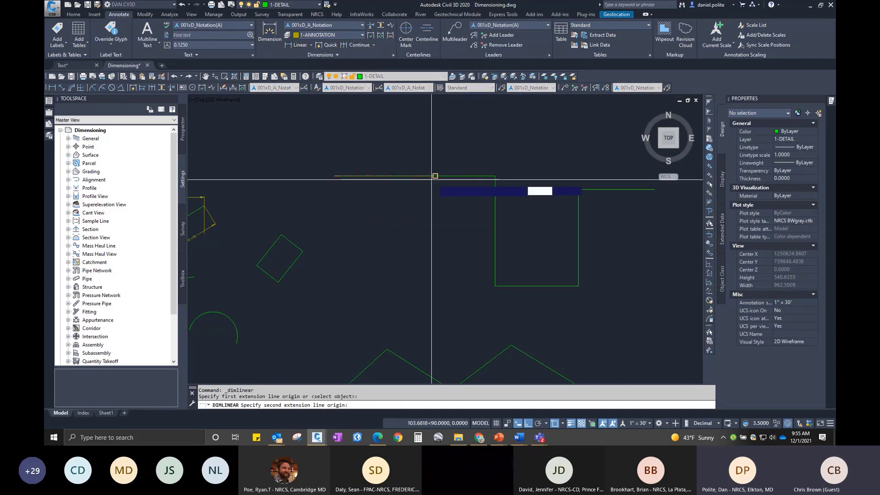
click(495, 176)
click(492, 146)
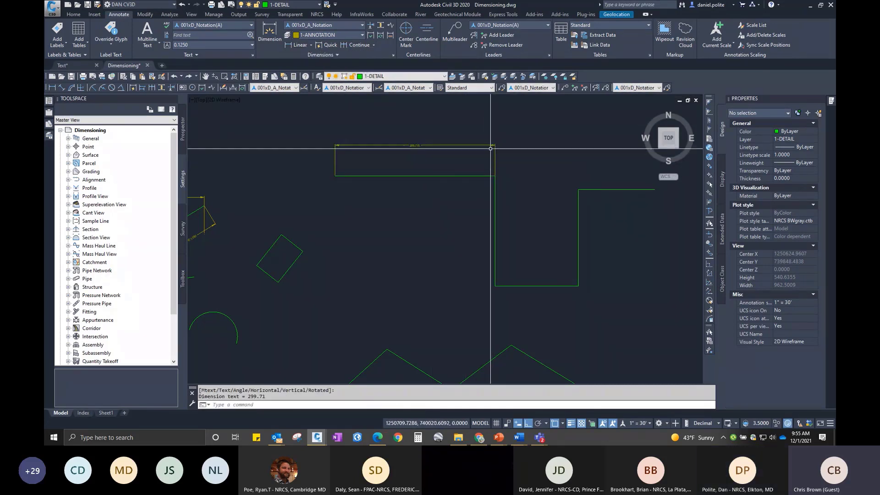
Try the annotation scale 1" = 20' and set it to 1" = 60'.
click(651, 423)
click(634, 262)
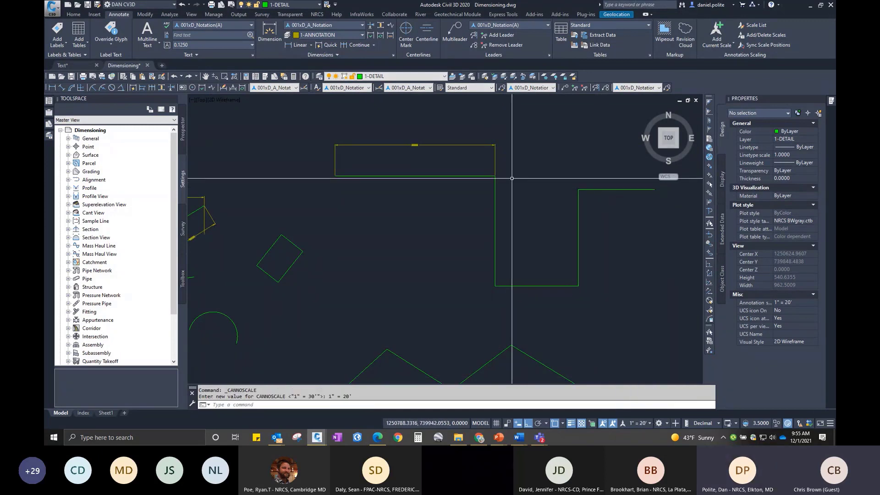
click(650, 422)
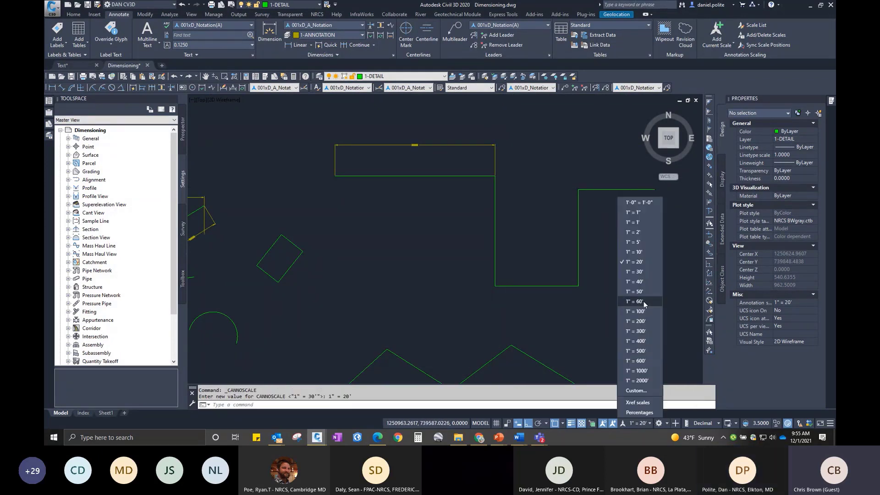
click(642, 300)
Add a horizontal linear dimension to the stepped polyline's bottom segment, placed below it.
middle_drag(456, 172, 430, 189)
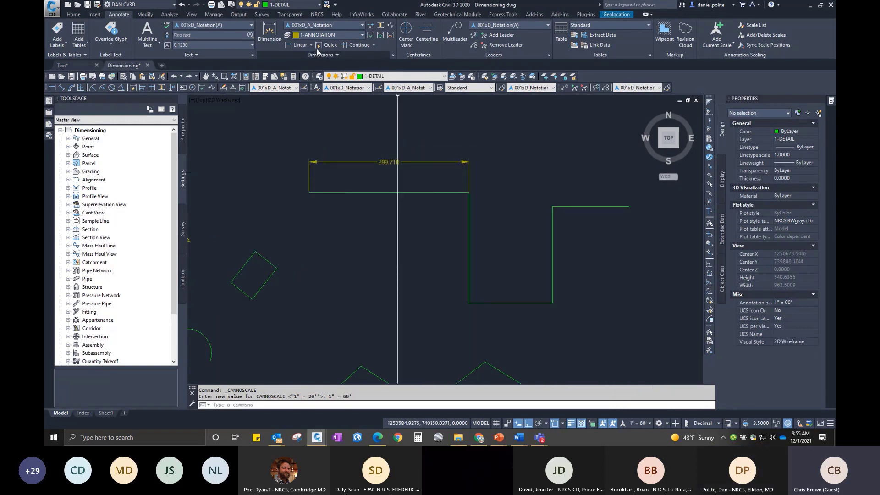
click(301, 45)
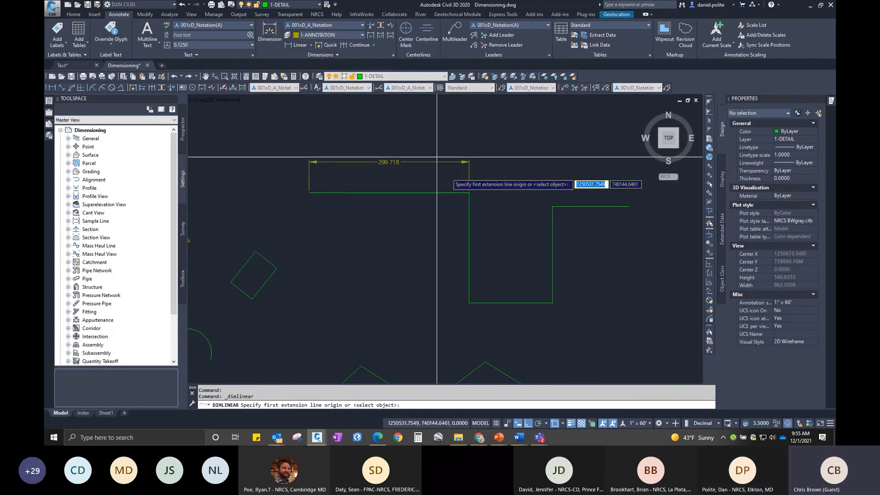
click(469, 303)
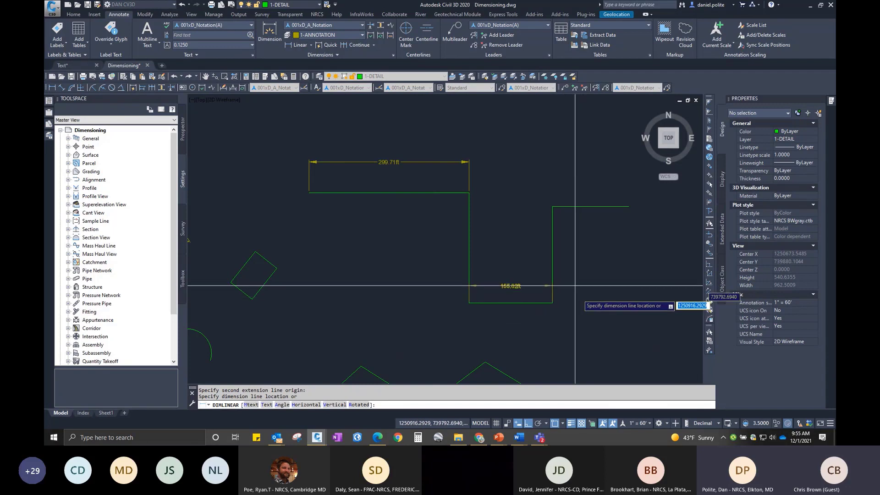
click(572, 327)
Add a horizontal linear dimension to the upper right segment of the stepped polyline, placed above it.
click(301, 44)
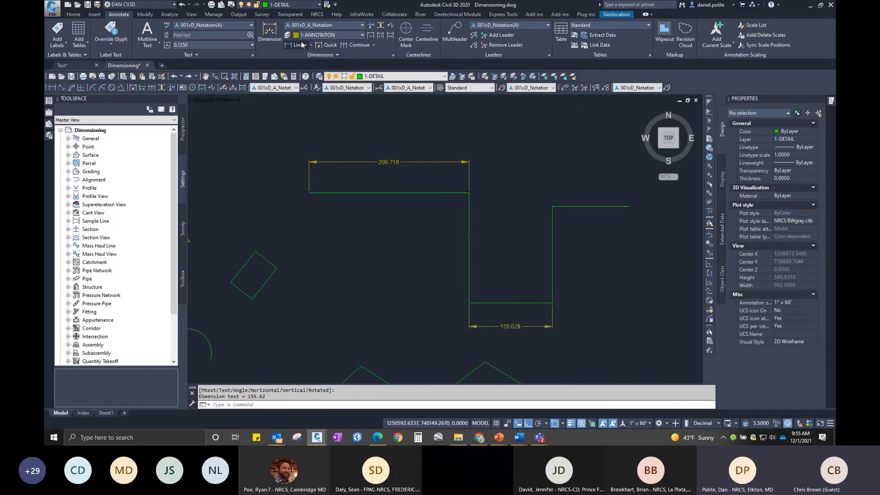
click(553, 206)
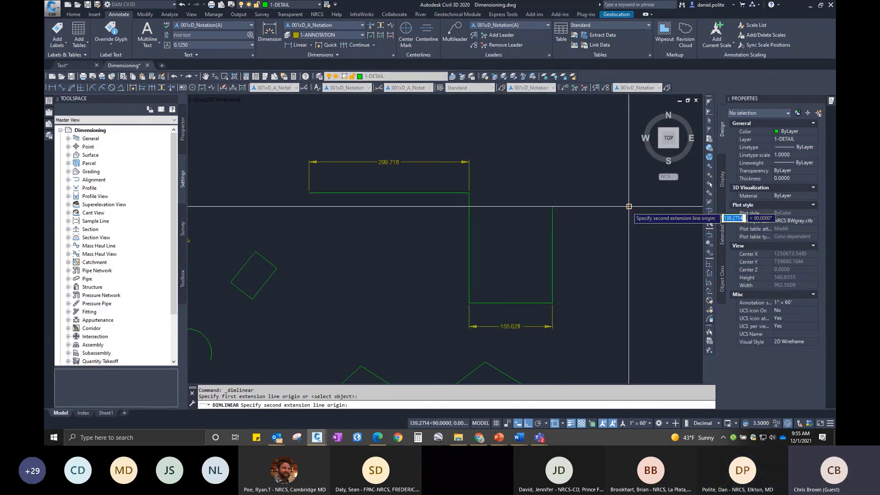
click(629, 207)
click(615, 184)
key(Escape)
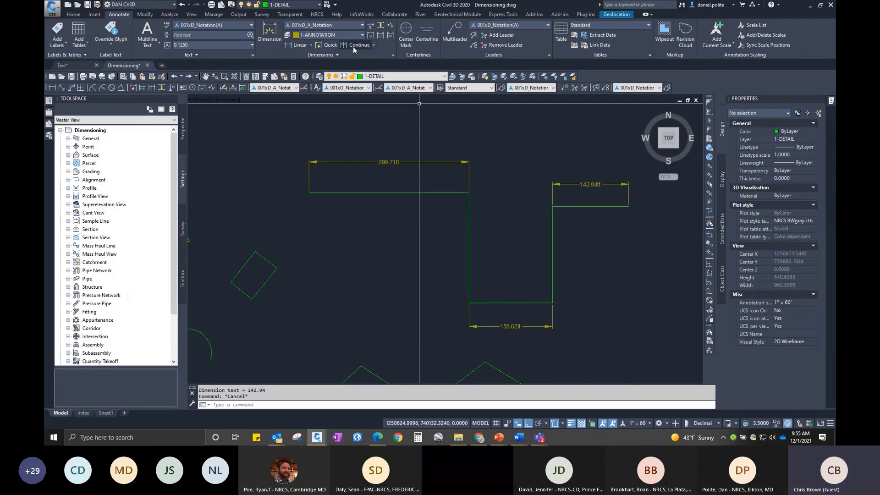
Continue the upper right segment's dimension westward in a chain across the recess to the stepped polyline's left end.
click(374, 45)
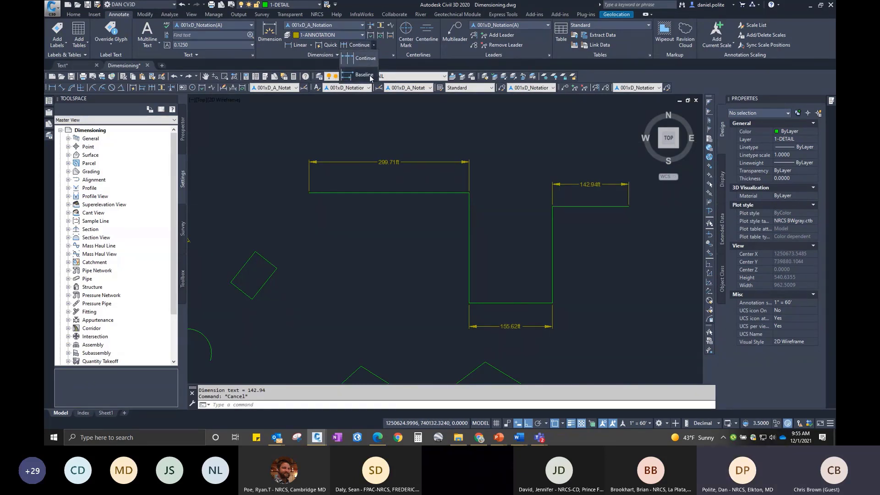
click(364, 59)
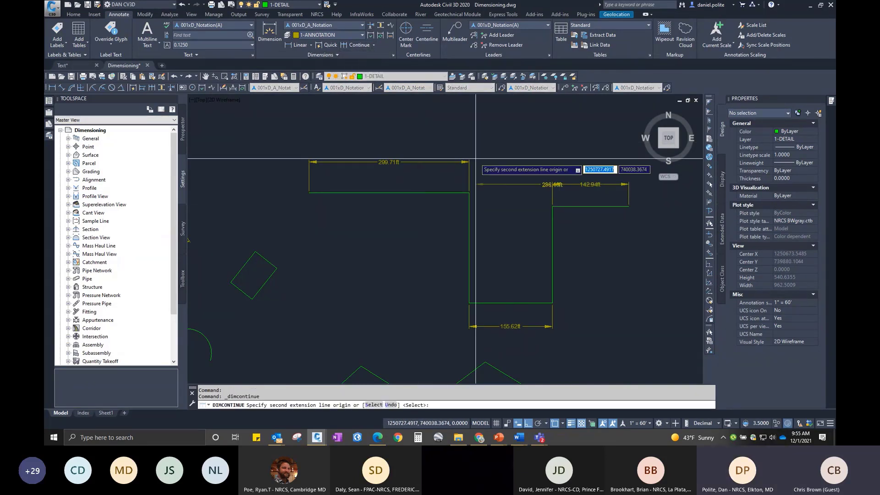
click(552, 207)
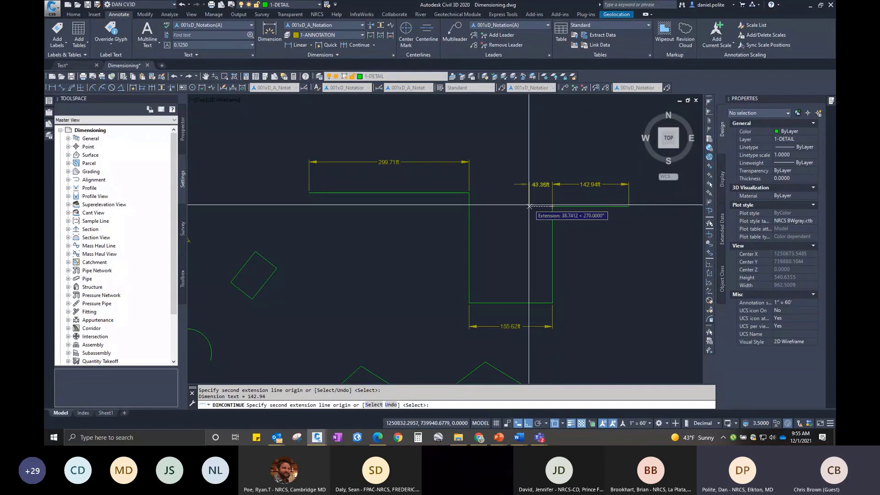
click(469, 206)
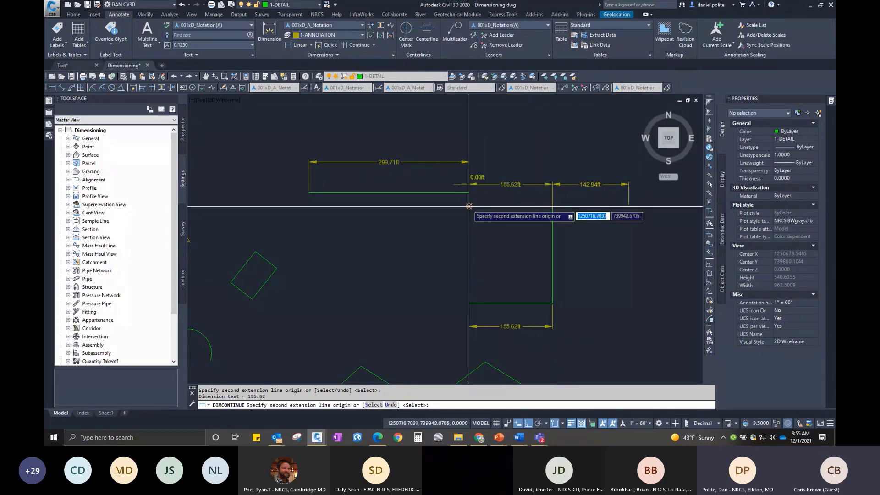
click(309, 206)
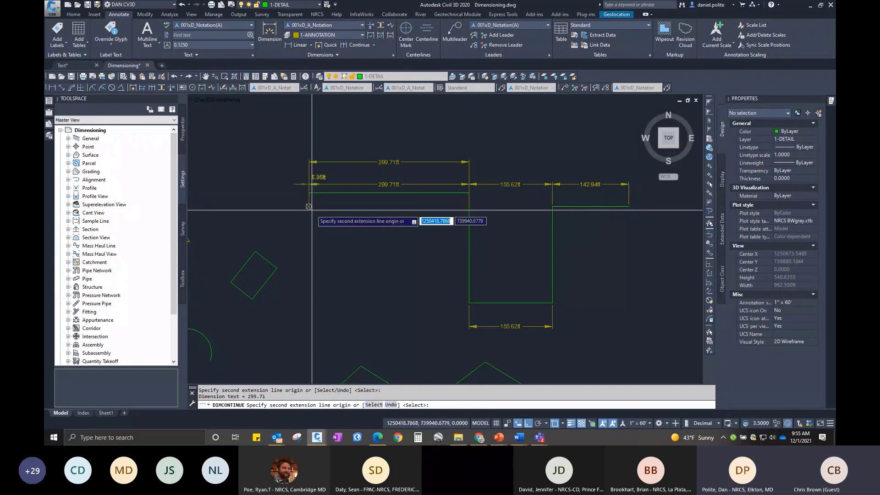
key(Escape)
click(528, 185)
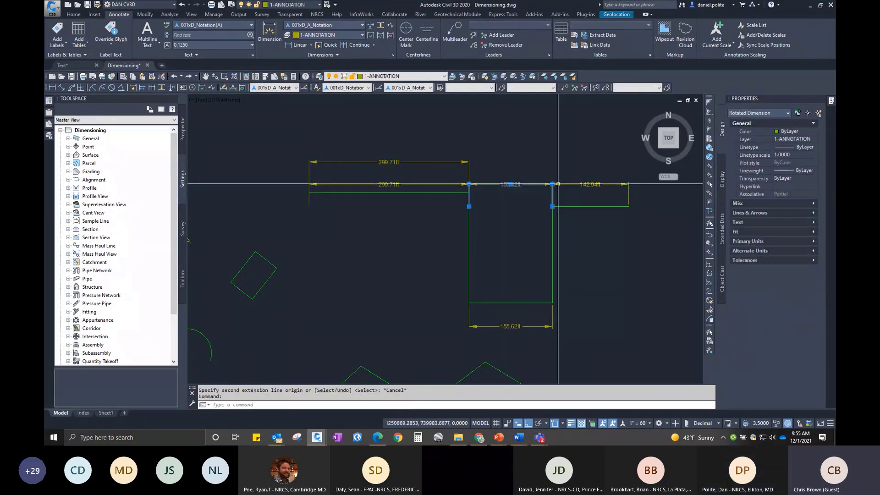
click(584, 186)
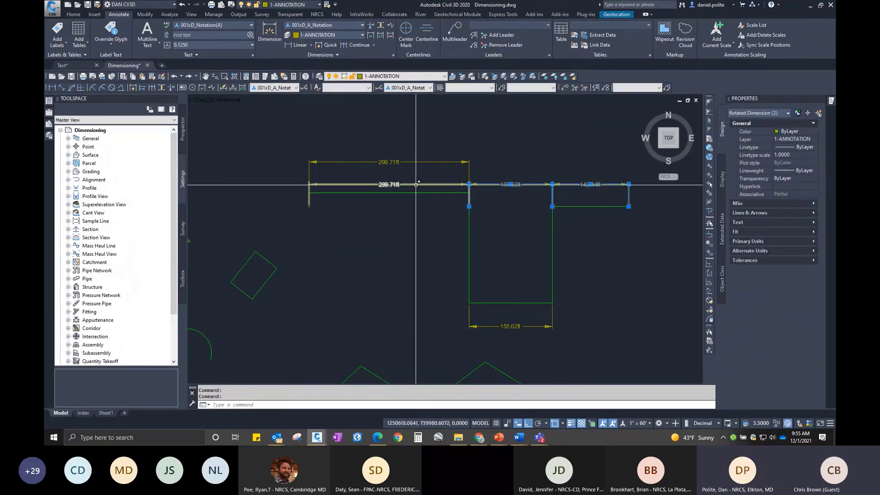
key(Escape)
Add baseline dimensions from the recess's left side to the stepped polyline's left end, the recess's right side and the polyline's right end.
click(374, 46)
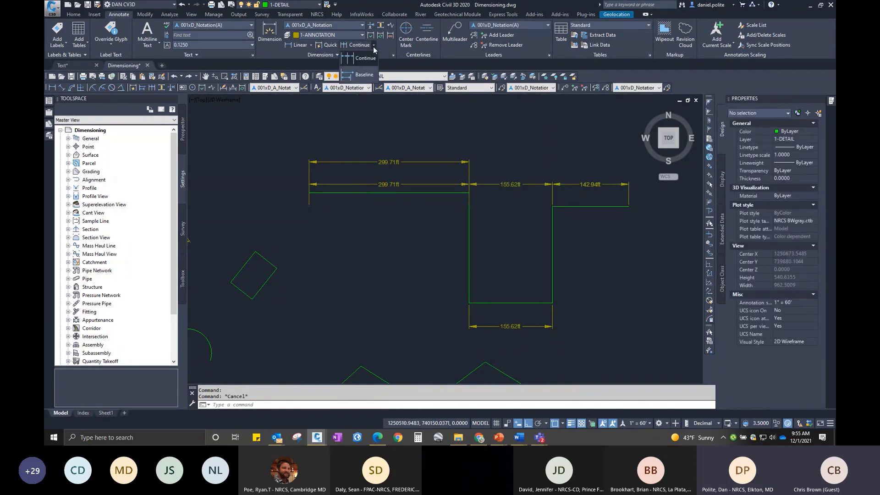
click(366, 74)
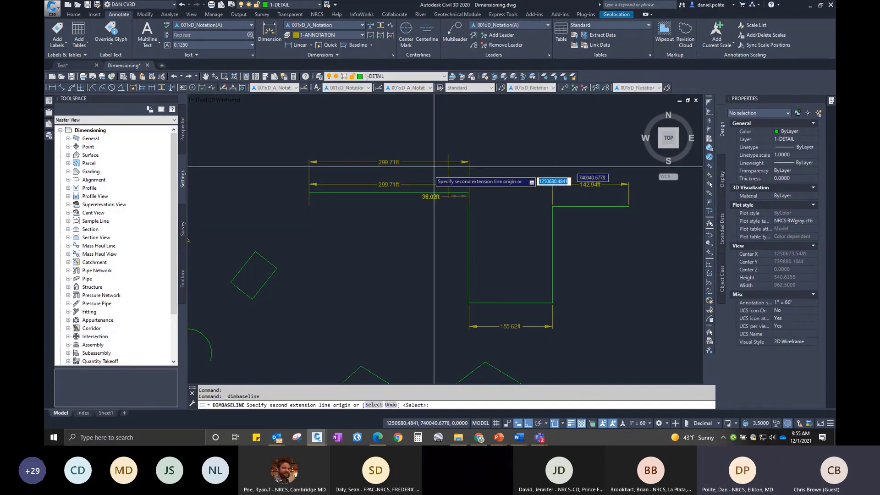
click(309, 193)
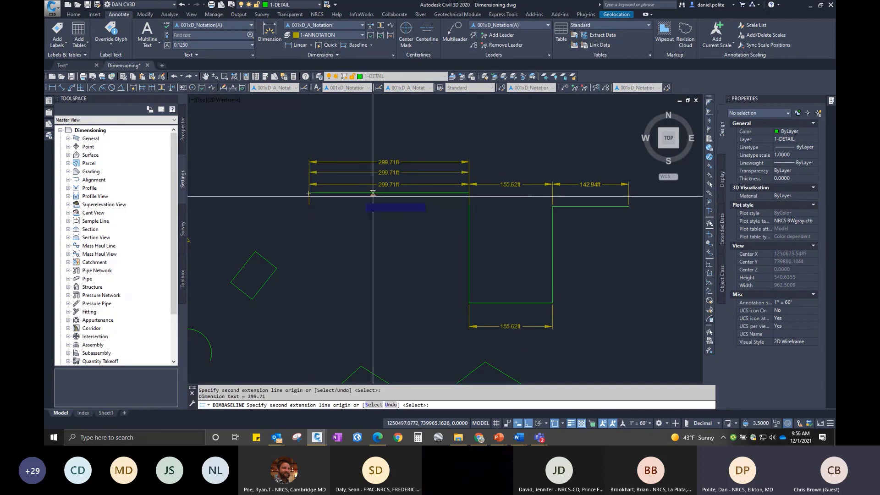
click(553, 193)
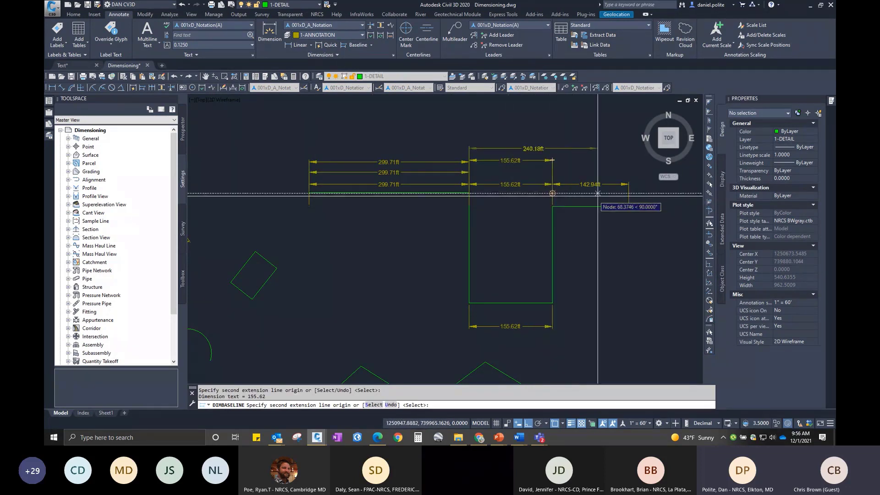
click(628, 193)
key(Escape)
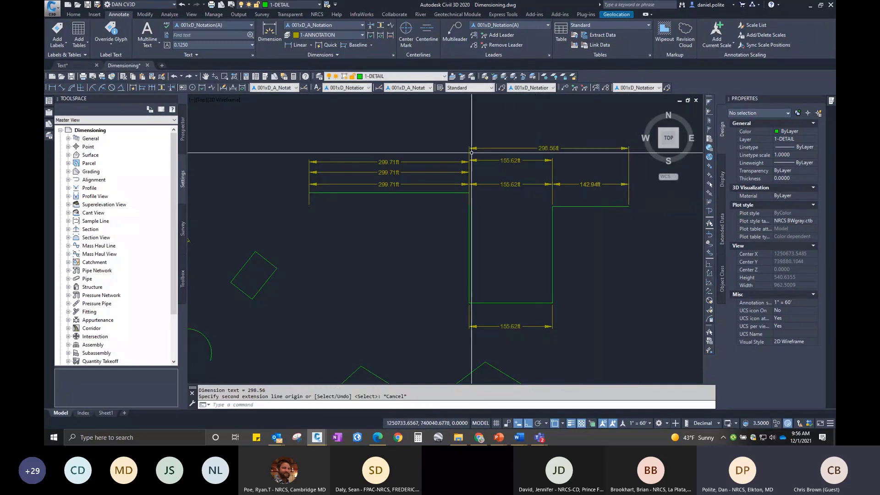
click(456, 162)
click(494, 148)
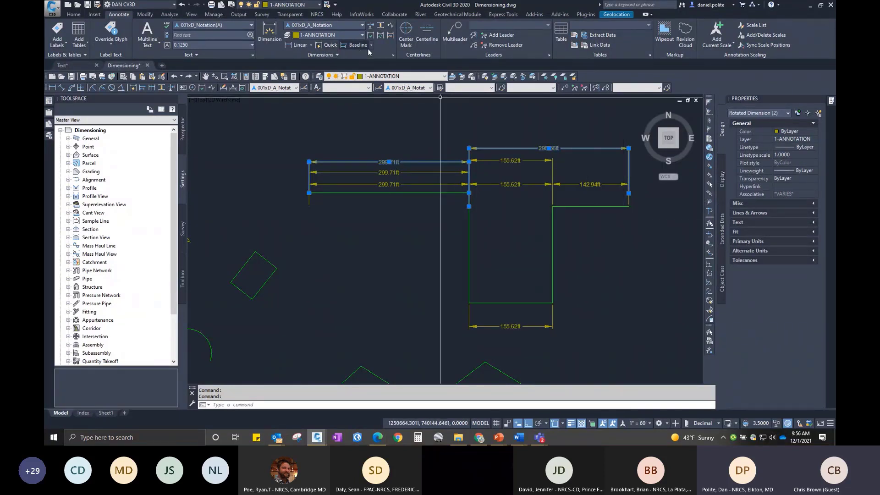
click(340, 56)
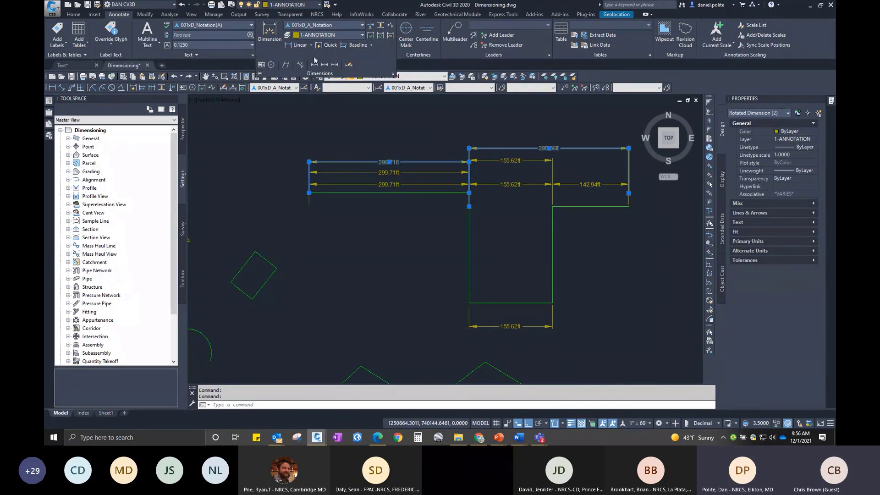
click(271, 65)
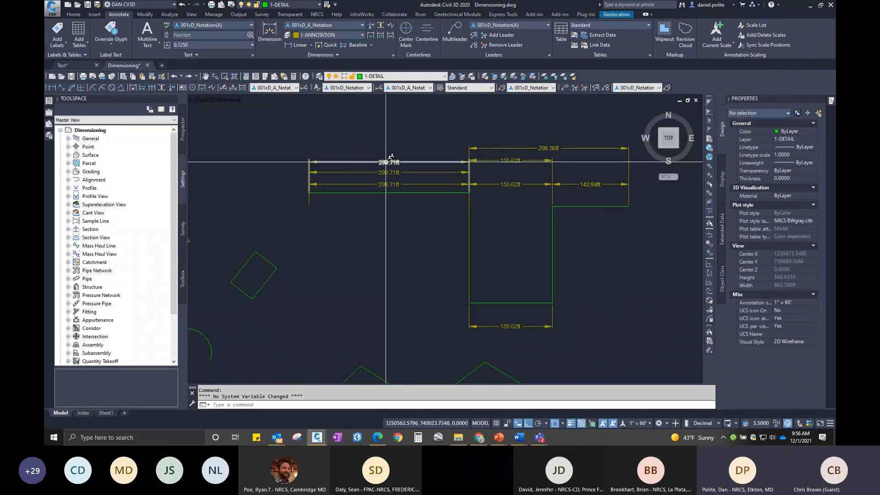
scroll(391, 157, down, 4)
scroll(302, 235, up, 4)
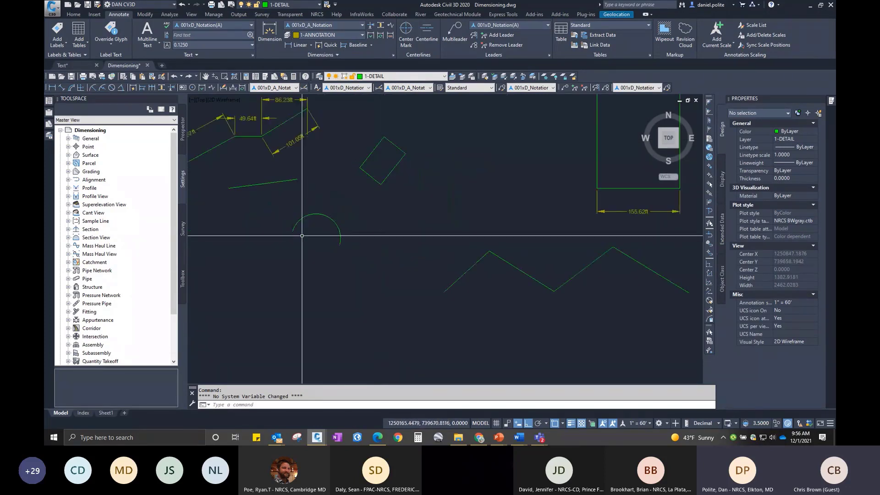
click(316, 215)
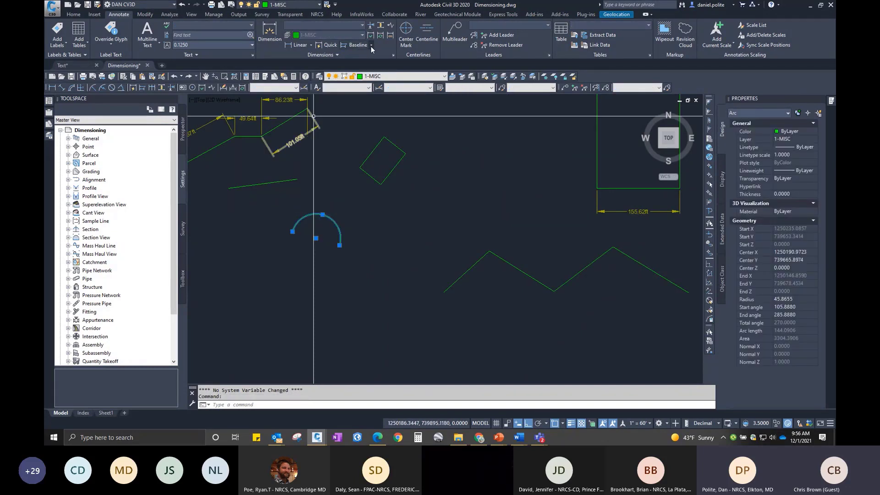
click(393, 54)
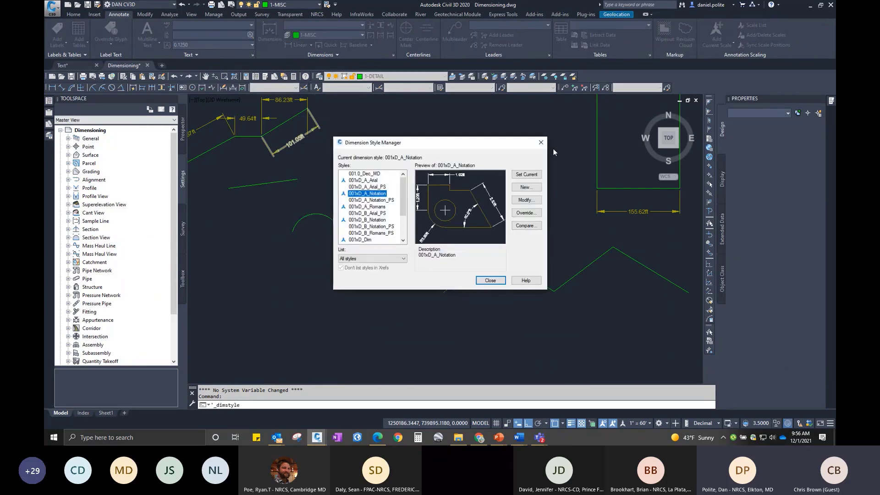
click(541, 142)
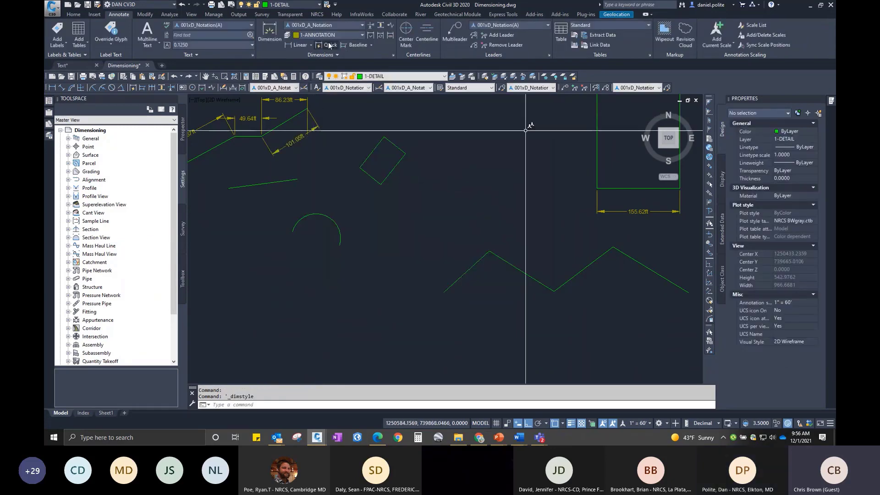
Add an angular dimension to the arc, with its dimension line placed outside, above the arc.
click(121, 88)
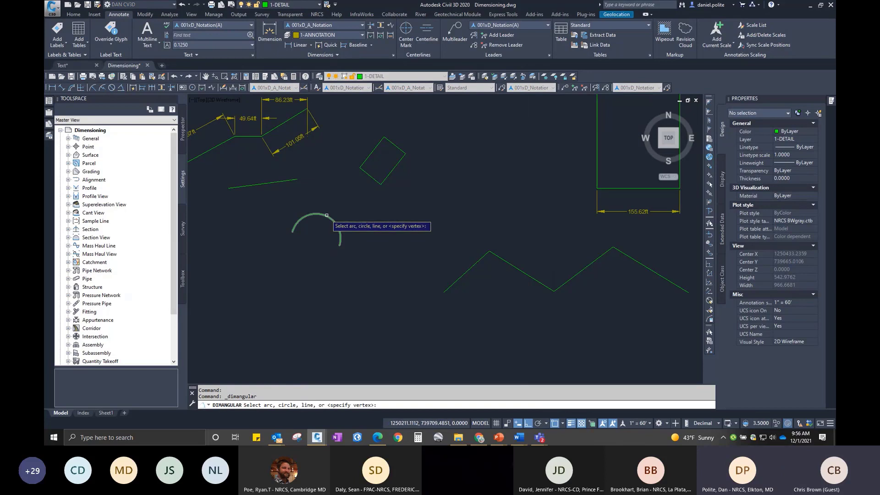
click(326, 215)
scroll(307, 234, up, 5)
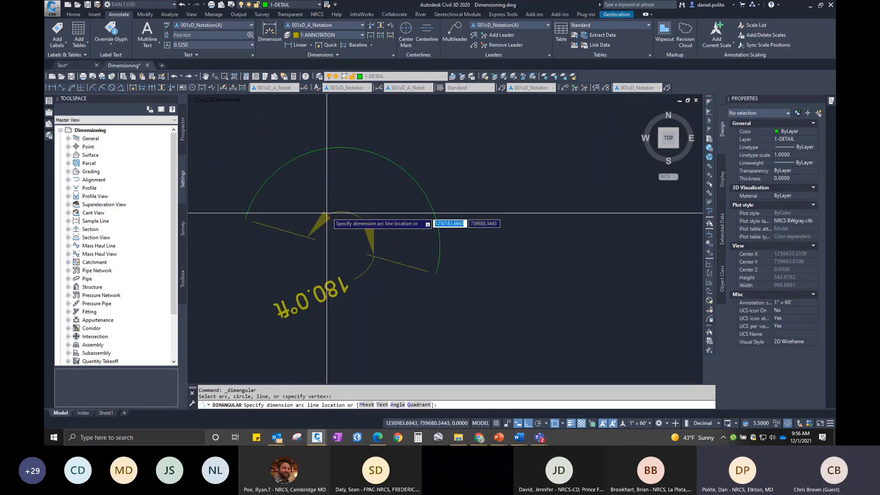
click(319, 118)
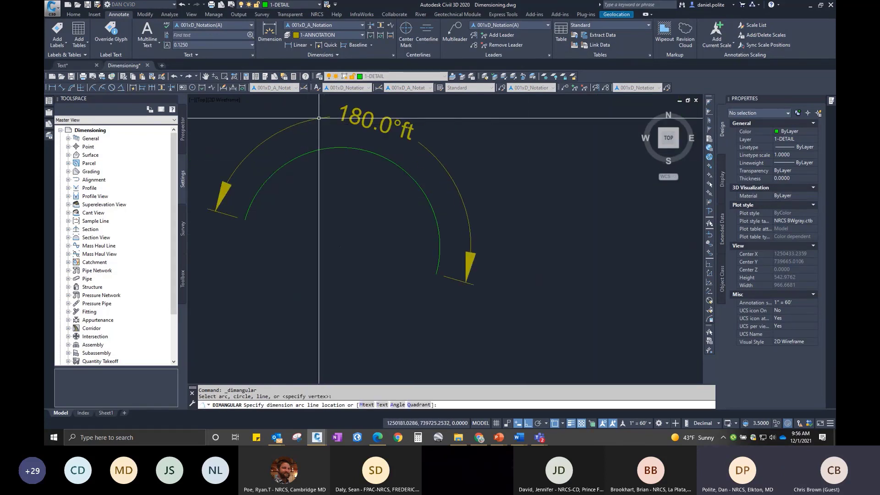
scroll(484, 243, down, 2)
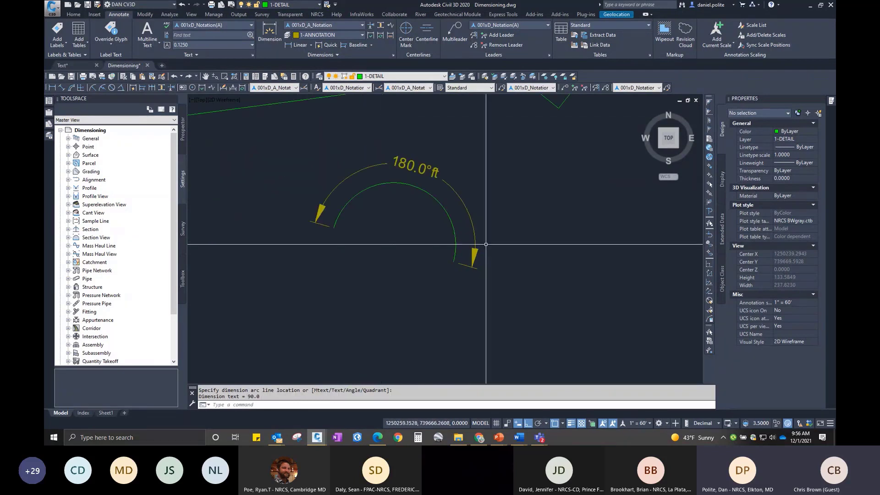
Add a diameter dimension to the arc, with its text placed outside the arc's lower right end.
click(120, 87)
click(112, 86)
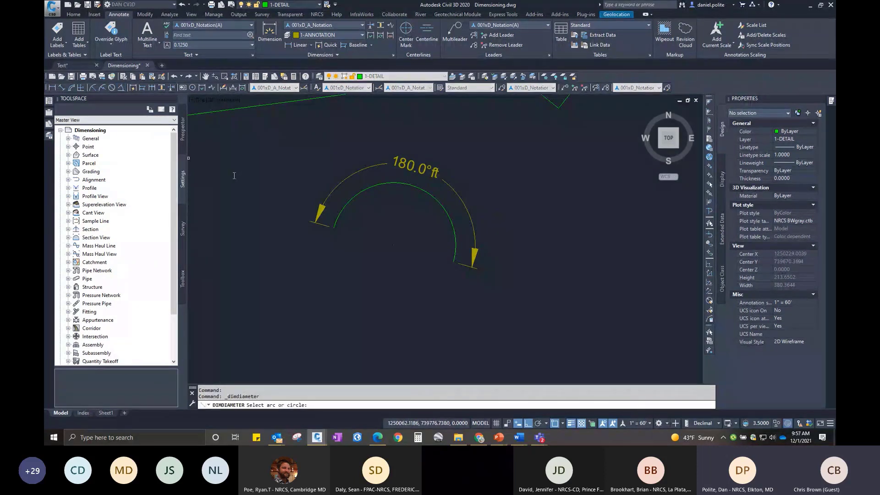
click(342, 204)
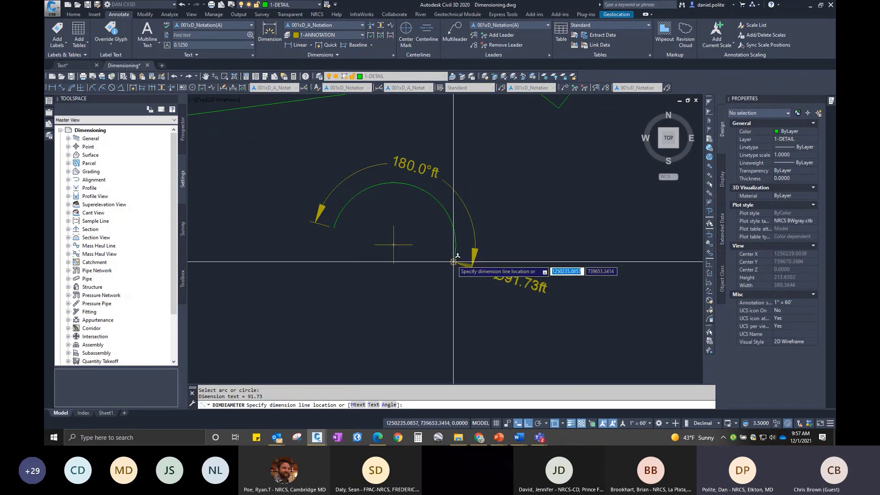
click(487, 269)
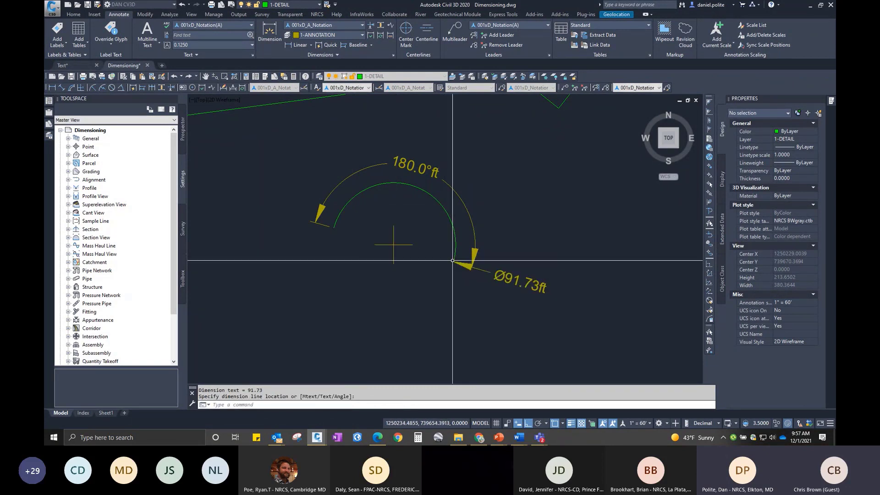
Change the second arrowhead of the arc's diameter dimension to Closed blank.
click(511, 280)
right_click(511, 280)
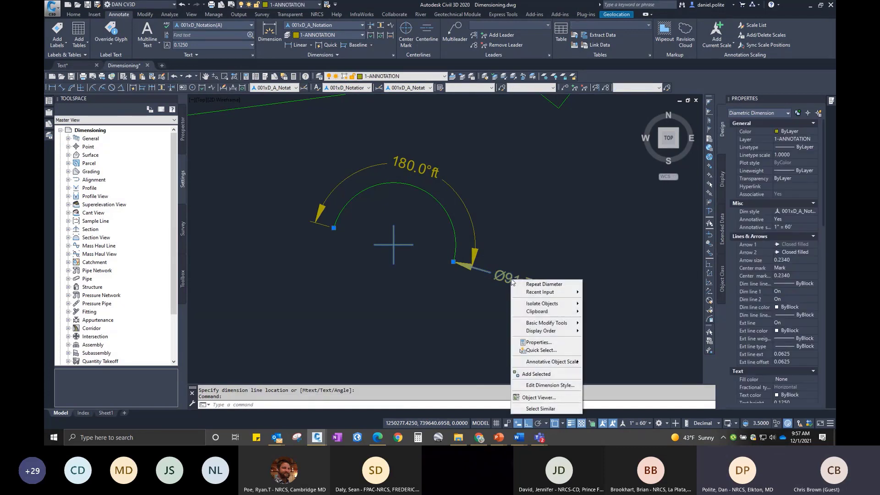
mouse_move(521, 313)
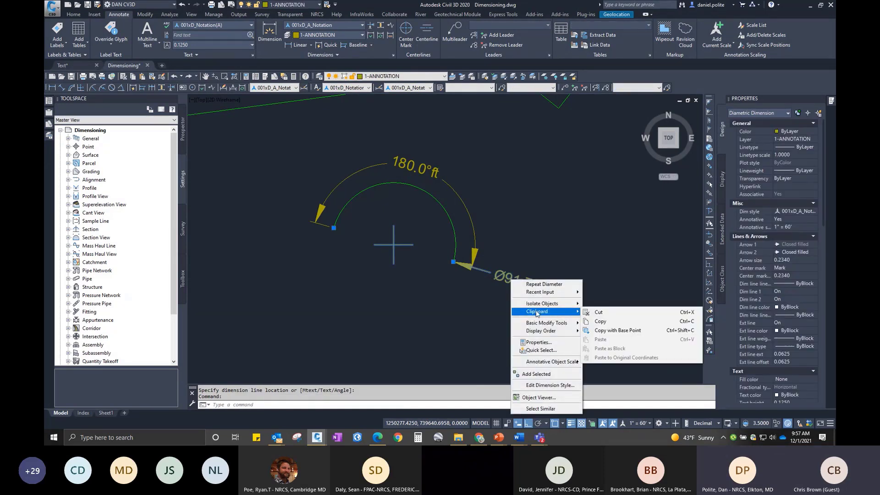
click(547, 344)
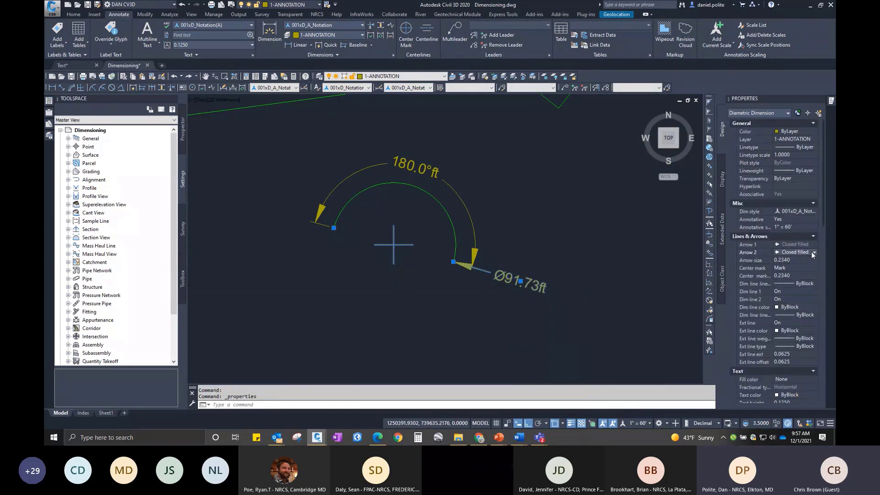
click(816, 251)
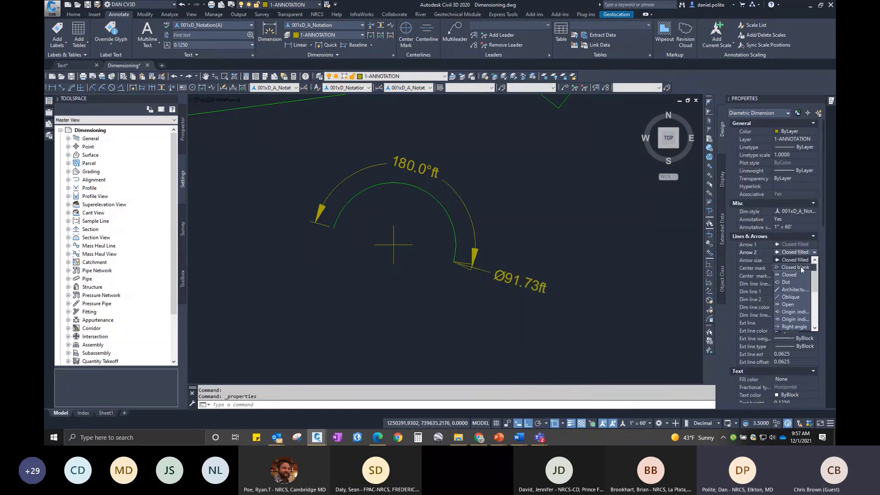
click(802, 266)
click(815, 252)
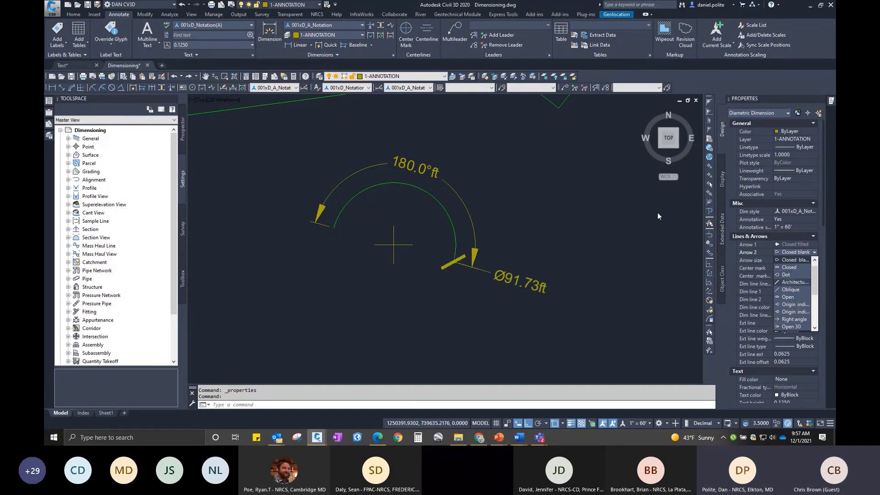
click(525, 200)
key(Escape)
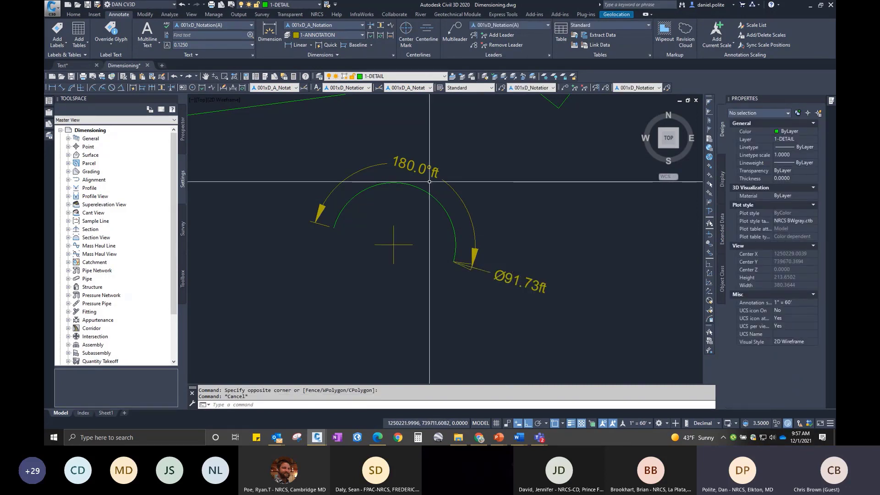
Flip both arrowheads of the horizontal dimension above the polyline's sloped right segment to the outside of its extension lines.
scroll(426, 179, down, 2)
middle_drag(442, 178, 414, 265)
scroll(377, 142, up, 4)
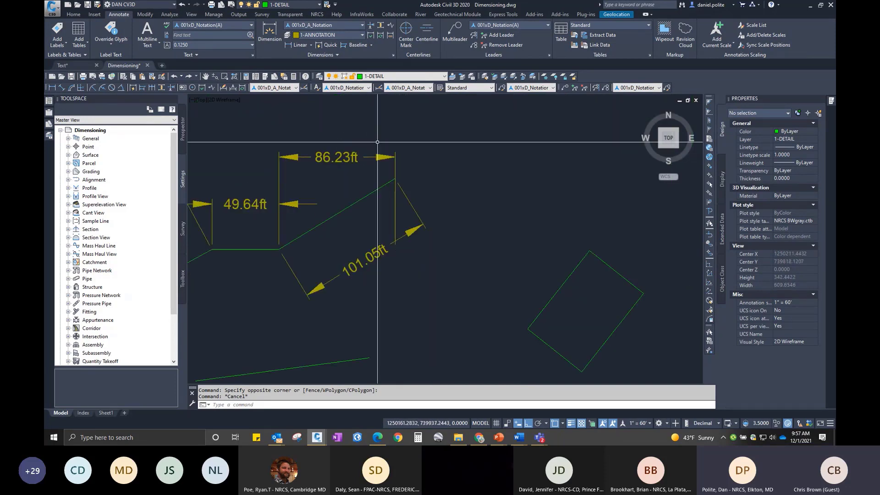
click(380, 157)
right_click(379, 158)
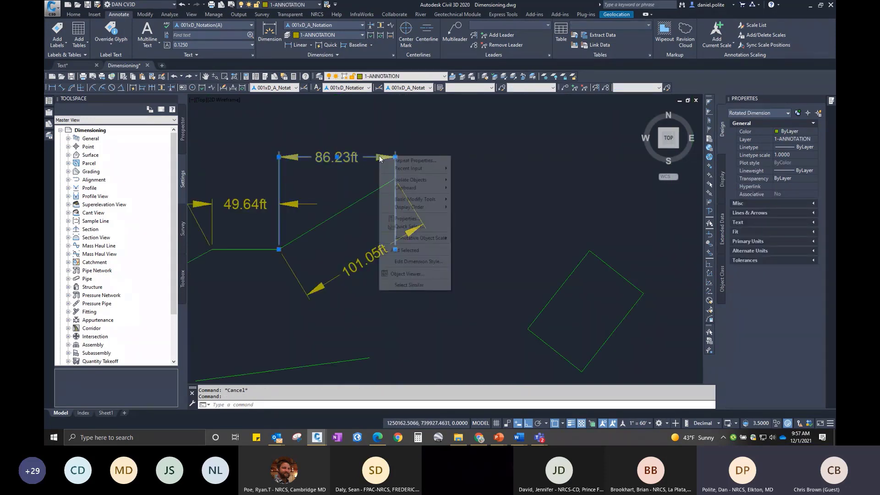
click(366, 156)
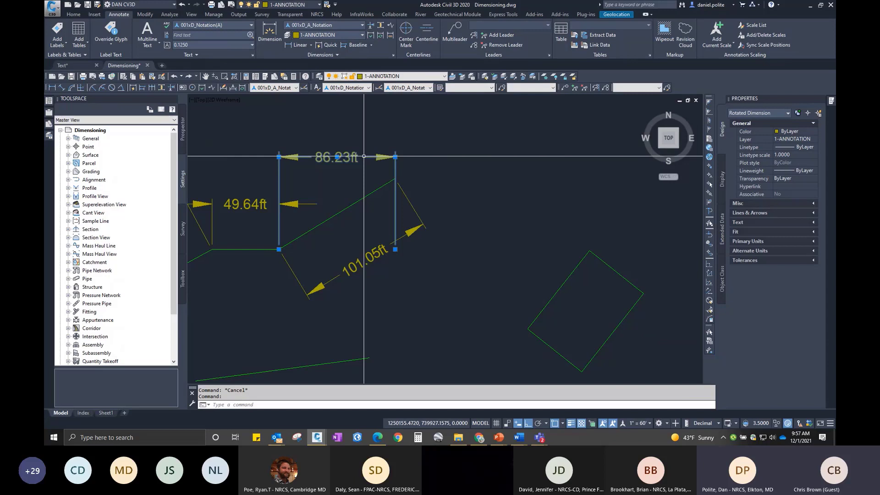
right_click(337, 156)
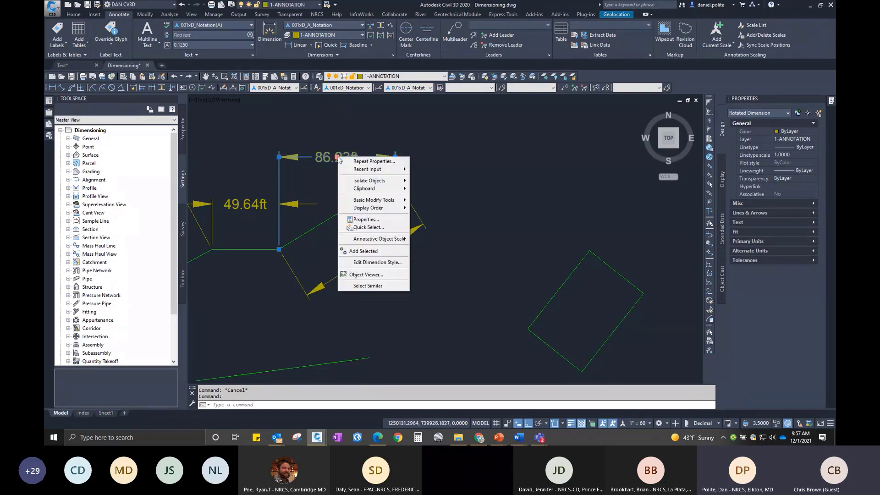
key(Escape)
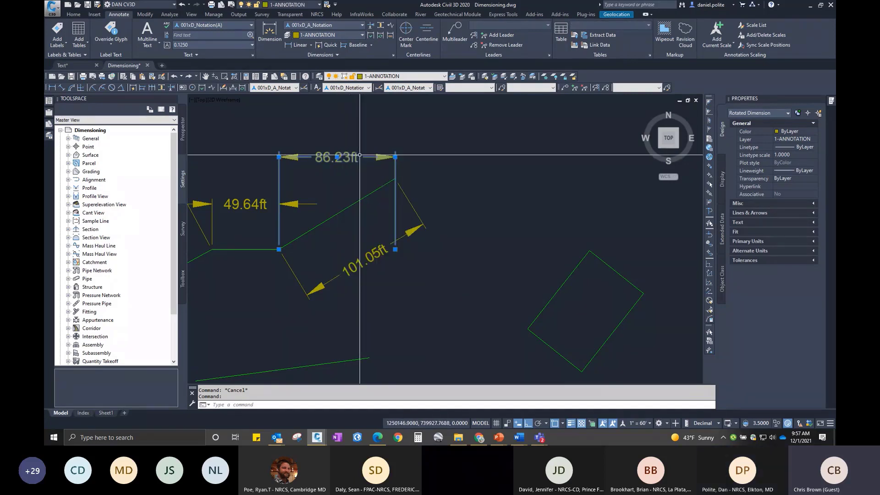
right_click(395, 157)
key(Escape)
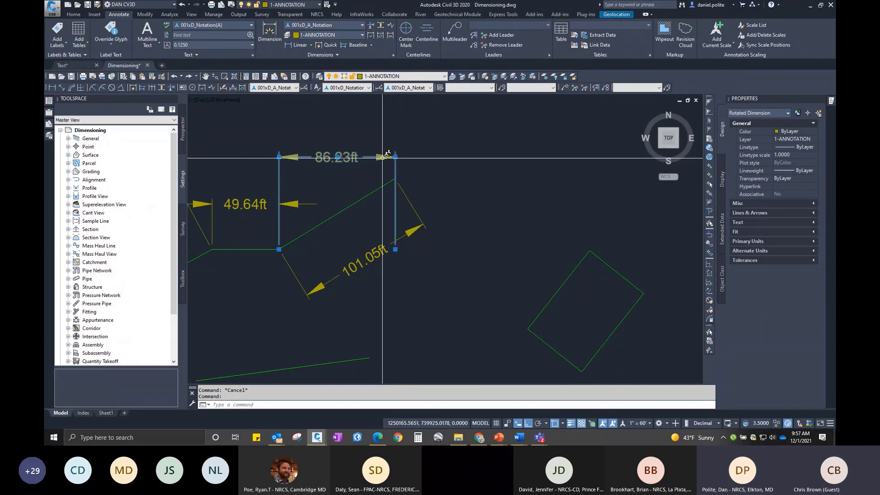
mouse_move(396, 157)
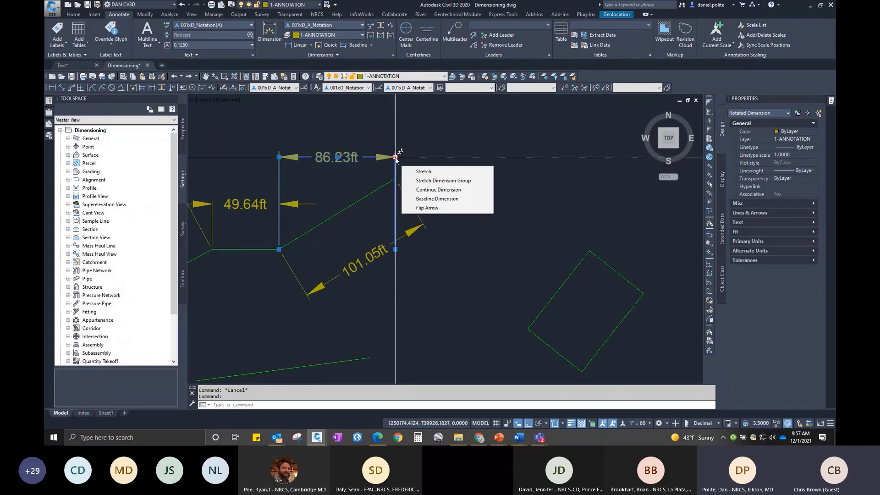
click(424, 209)
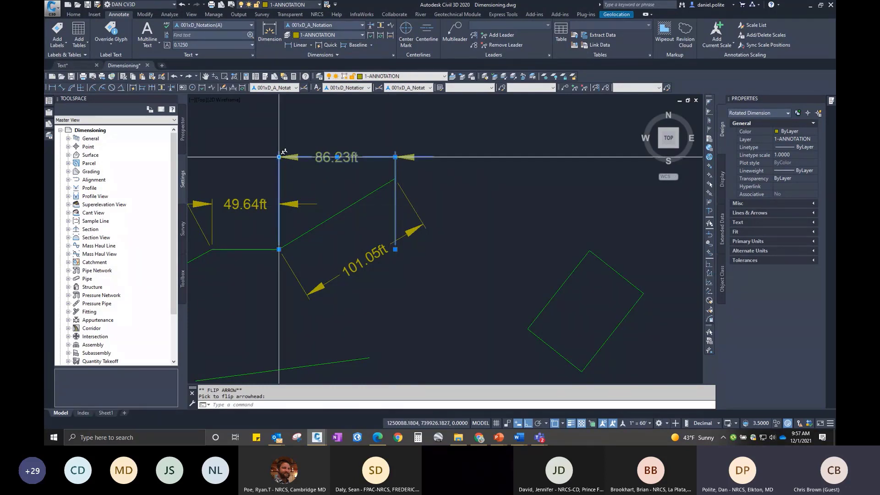
mouse_move(279, 157)
click(308, 208)
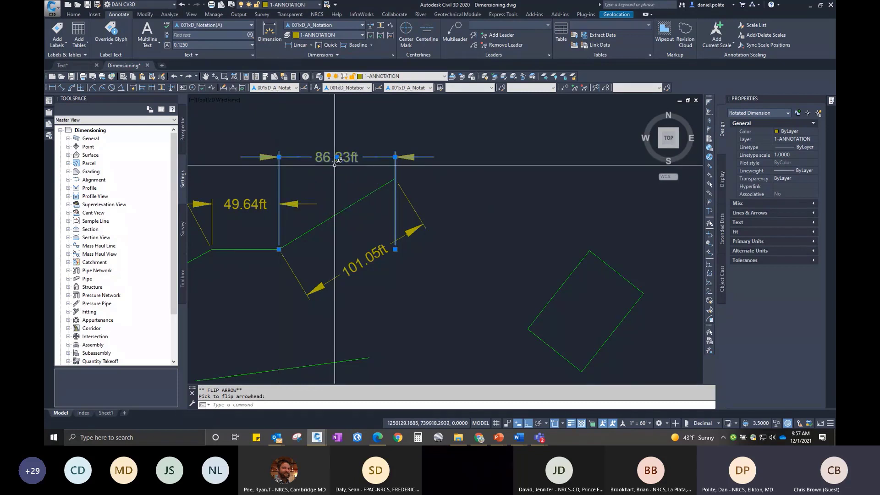
Move the sloped segment's horizontal dimension text together with its dimension line farther above the polyline.
mouse_move(337, 157)
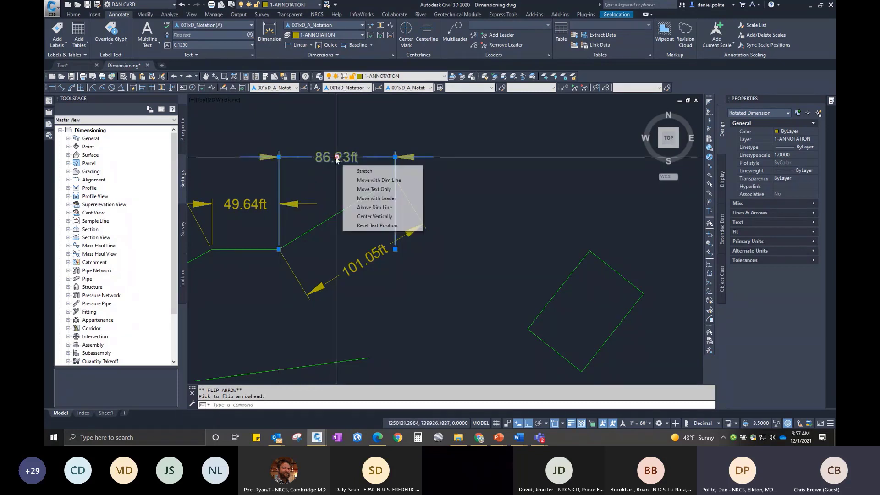
click(372, 180)
click(340, 130)
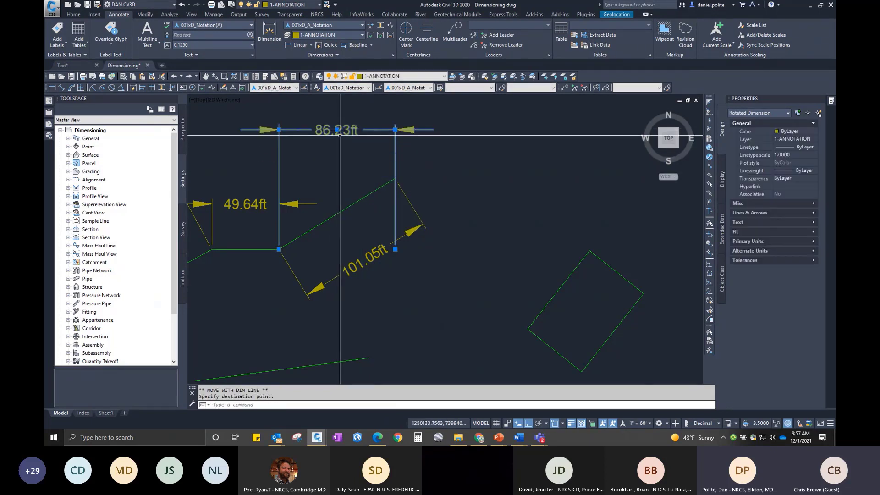
right_click(338, 132)
key(Escape)
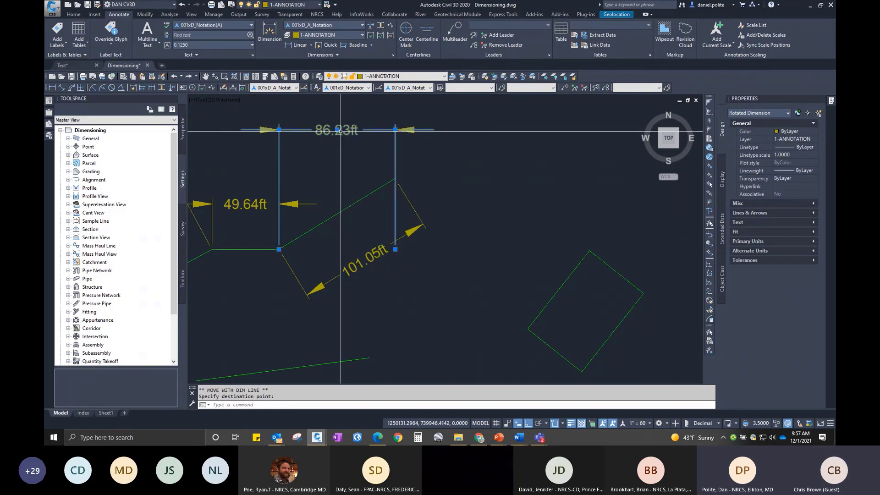
right_click(337, 130)
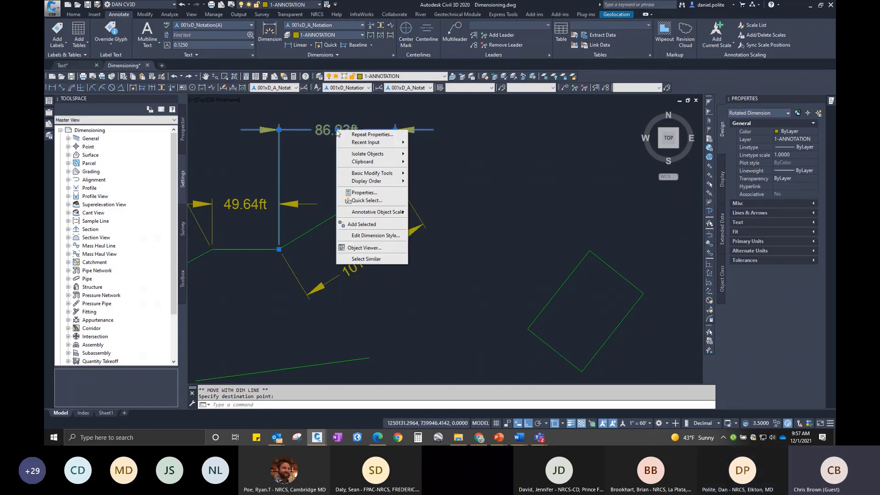
click(382, 130)
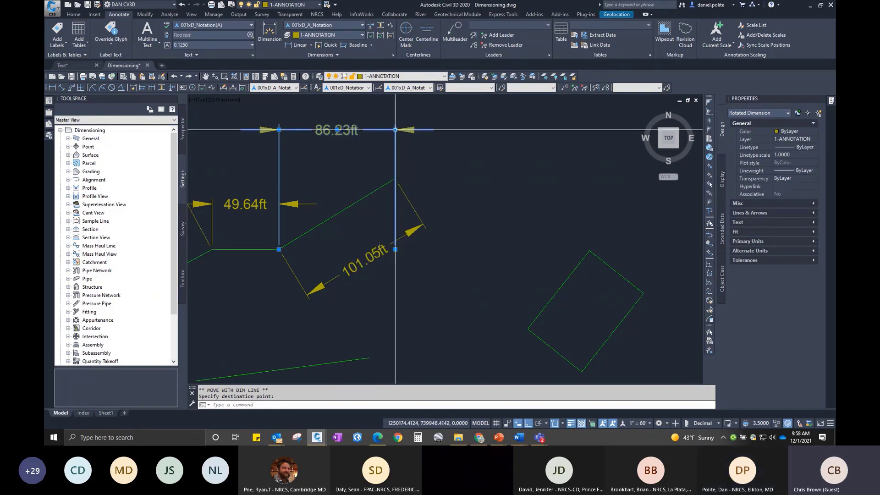
right_click(336, 131)
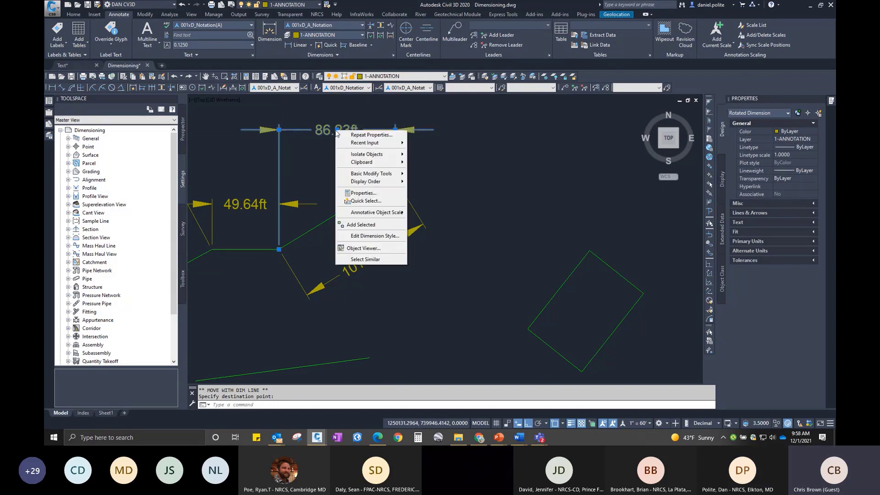
click(324, 130)
right_click(324, 131)
click(296, 130)
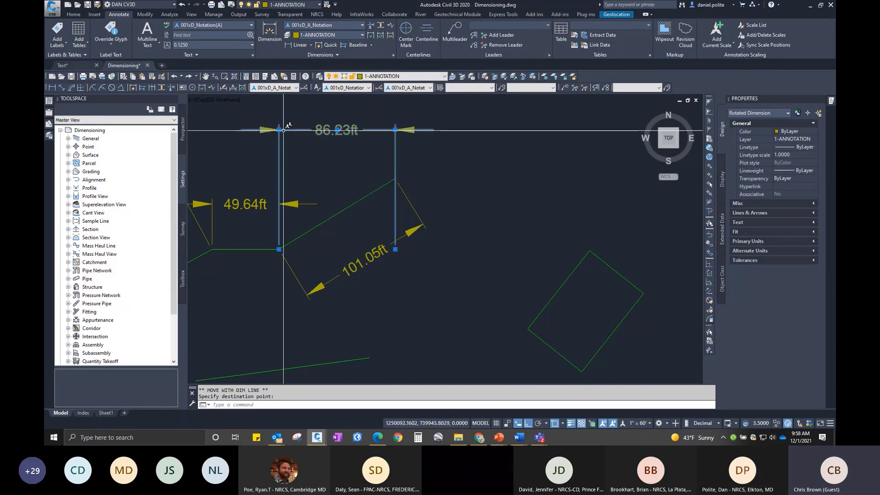
right_click(301, 131)
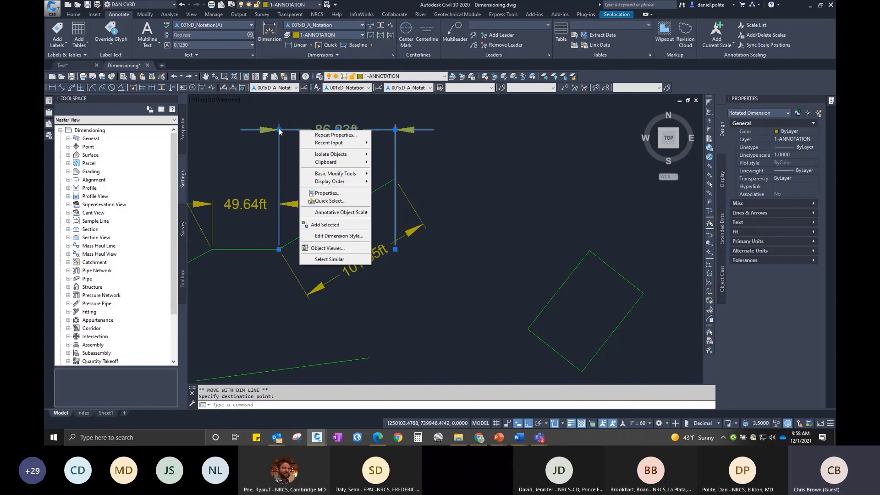
click(279, 131)
right_click(279, 130)
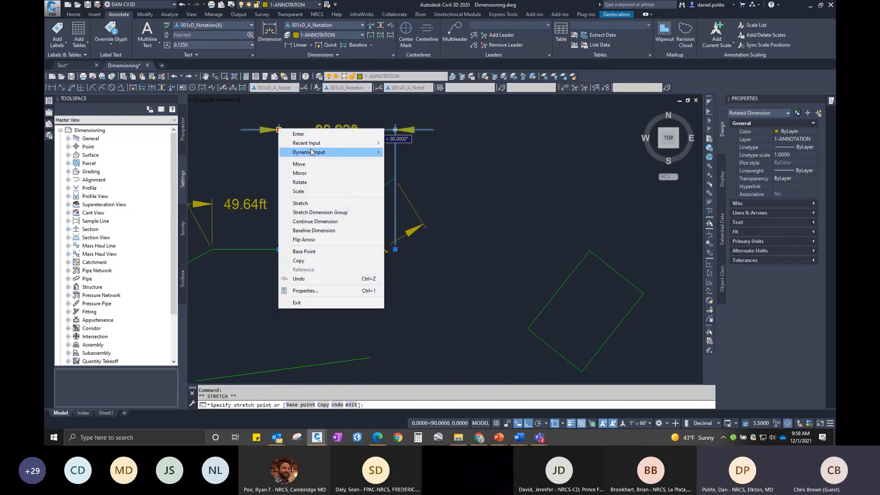
click(396, 130)
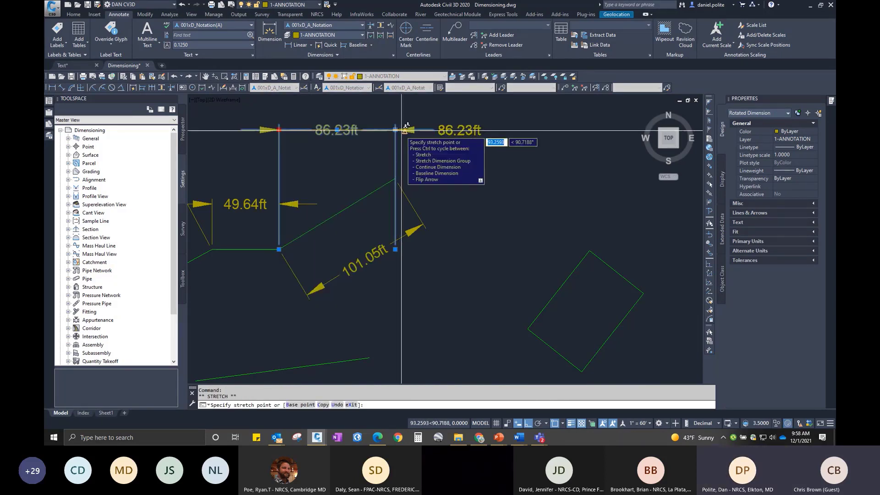
key(Escape)
right_click(377, 252)
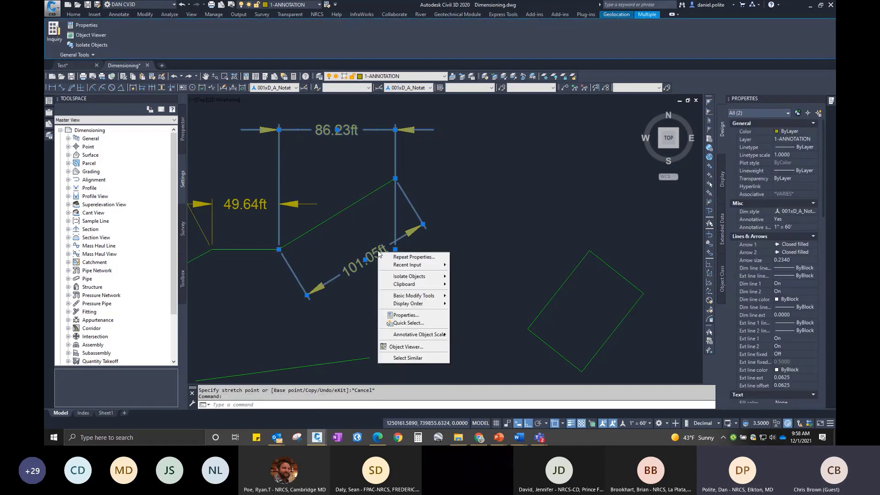
key(Escape)
right_click(365, 261)
key(Escape)
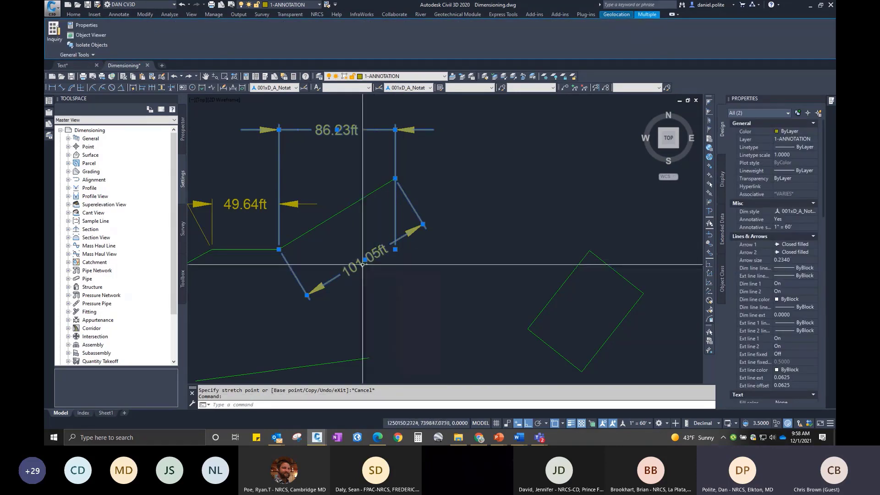
right_click(247, 204)
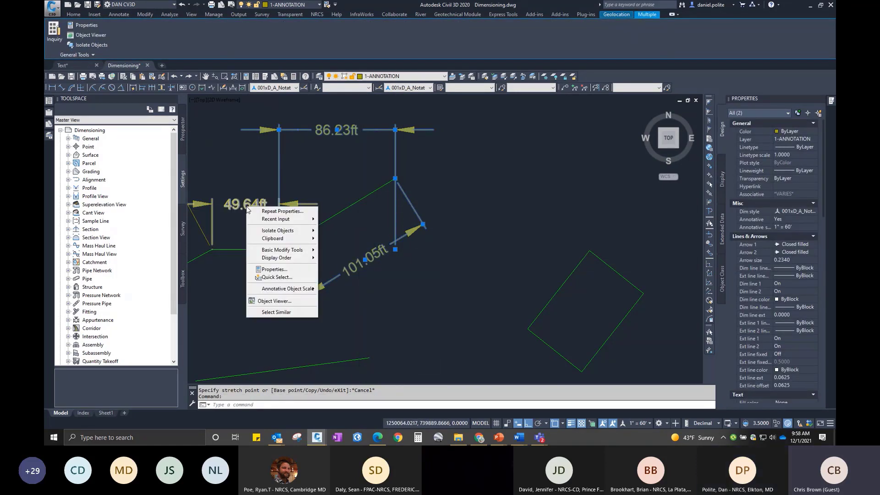
mouse_move(279, 219)
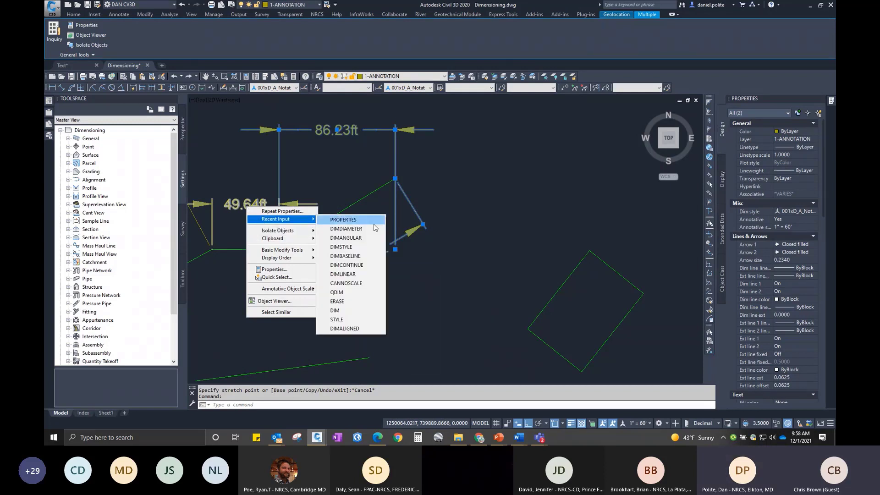
click(291, 204)
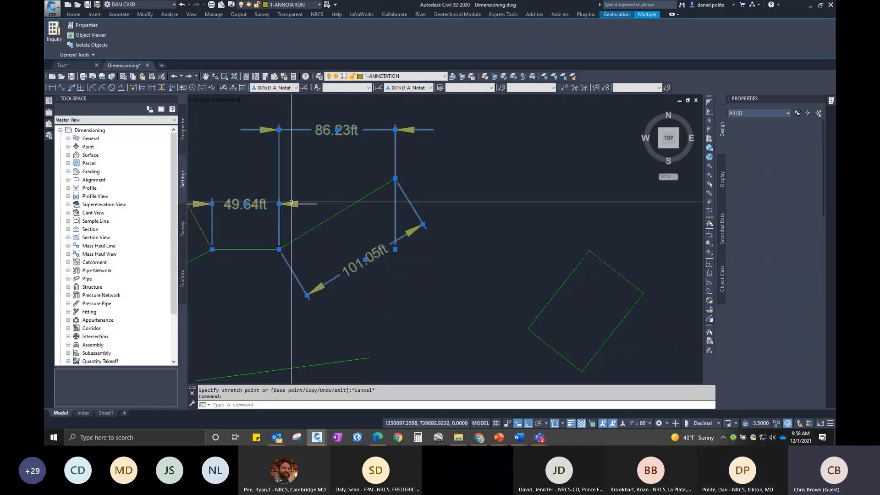
right_click(292, 204)
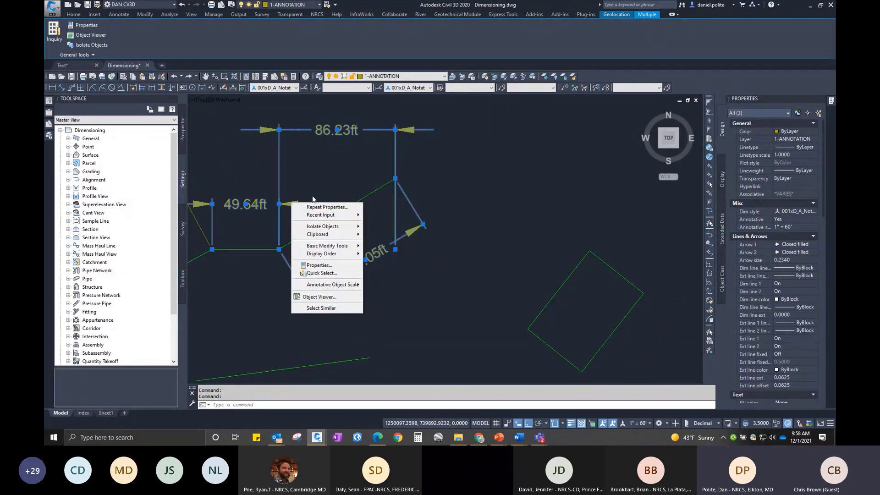
key(Escape)
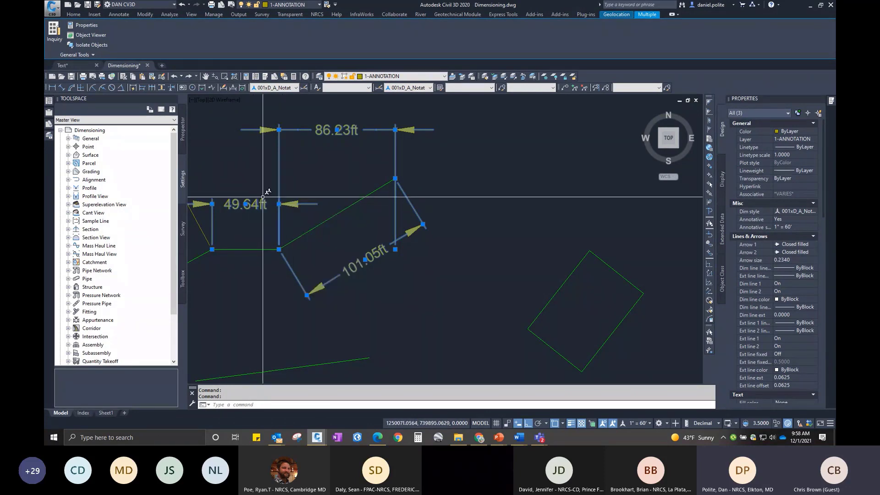
key(Escape)
Move the text of the short horizontal dimension up and to the left with a leader, turning ortho off.
click(262, 204)
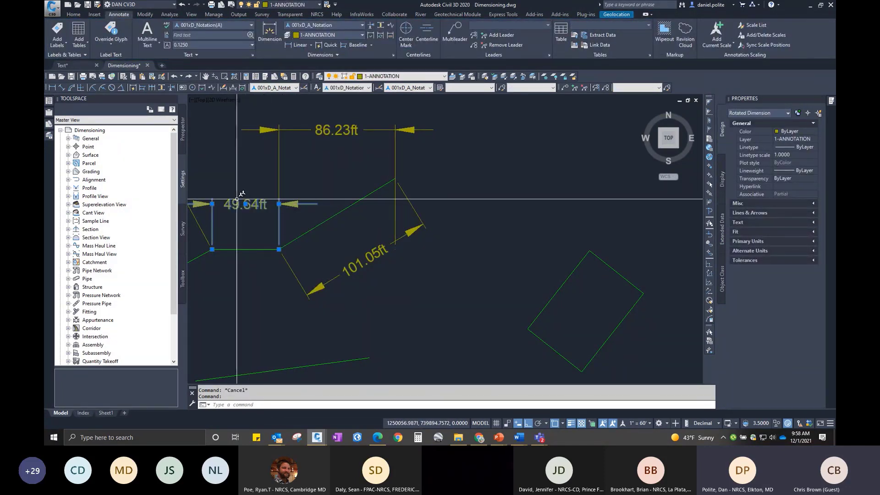
mouse_move(247, 203)
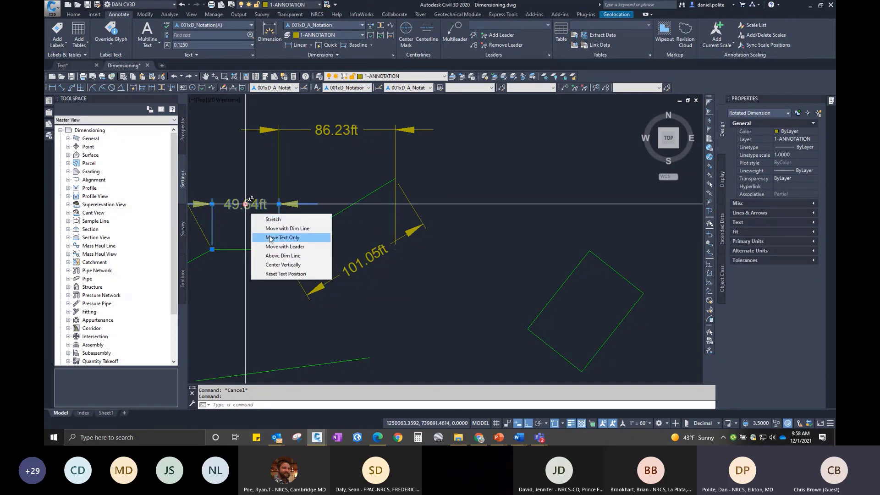
click(285, 247)
scroll(274, 203, down, 5)
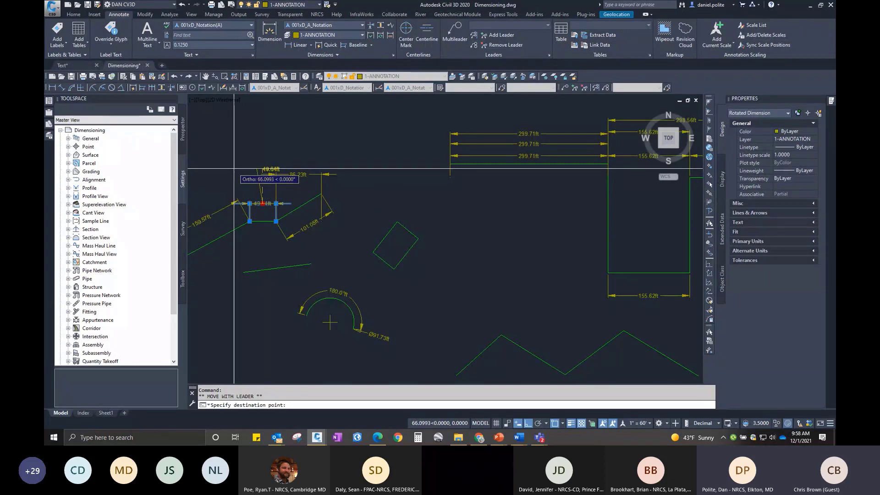
key(F8)
click(234, 169)
scroll(229, 175, up, 4)
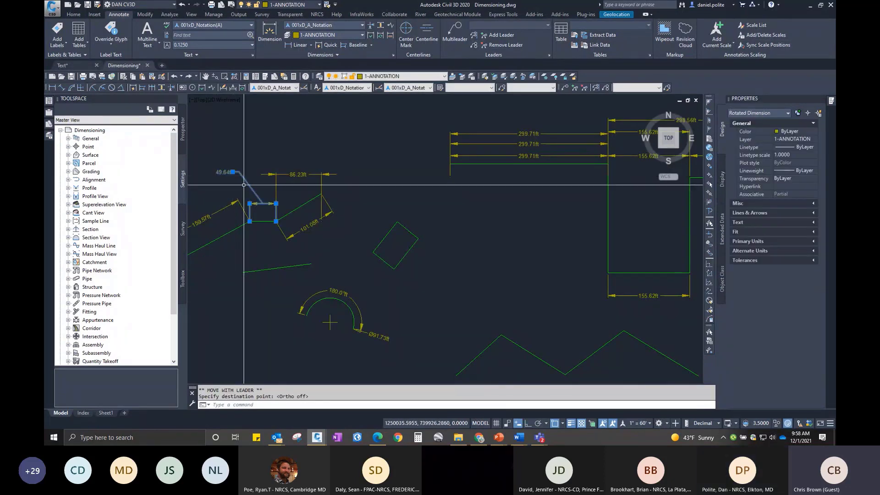
key(Escape)
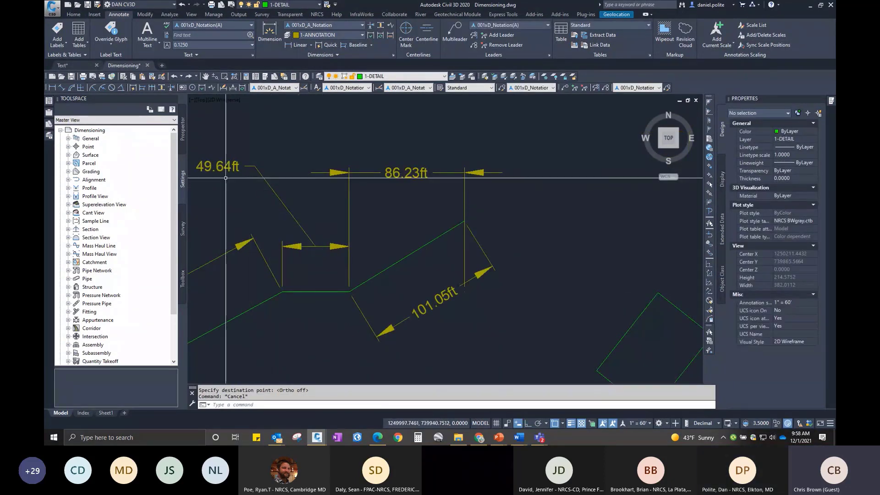
Check the line, arrow and text properties of the sloped segment's aligned dimension.
scroll(273, 205, down, 2)
middle_drag(272, 206, 305, 199)
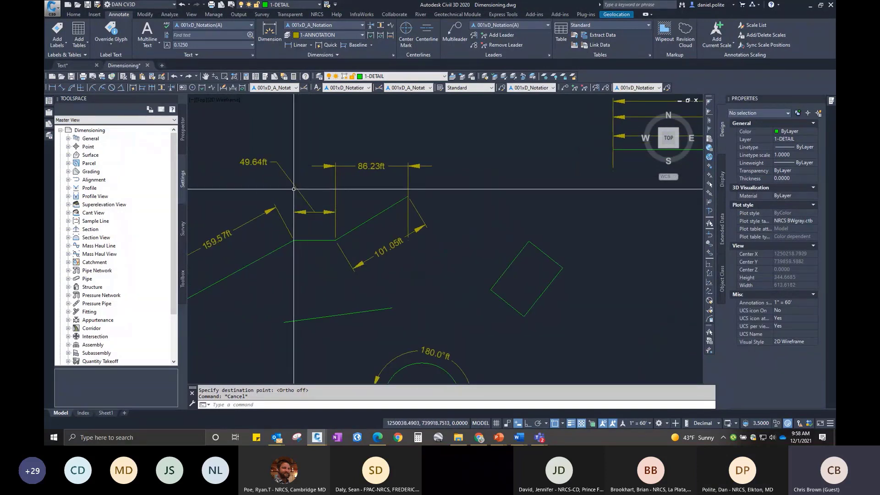
scroll(227, 199, down, 3)
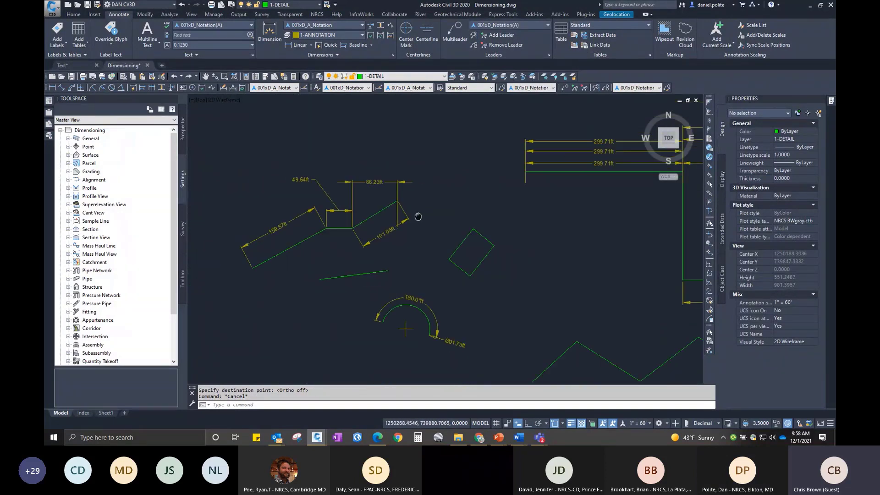
click(330, 227)
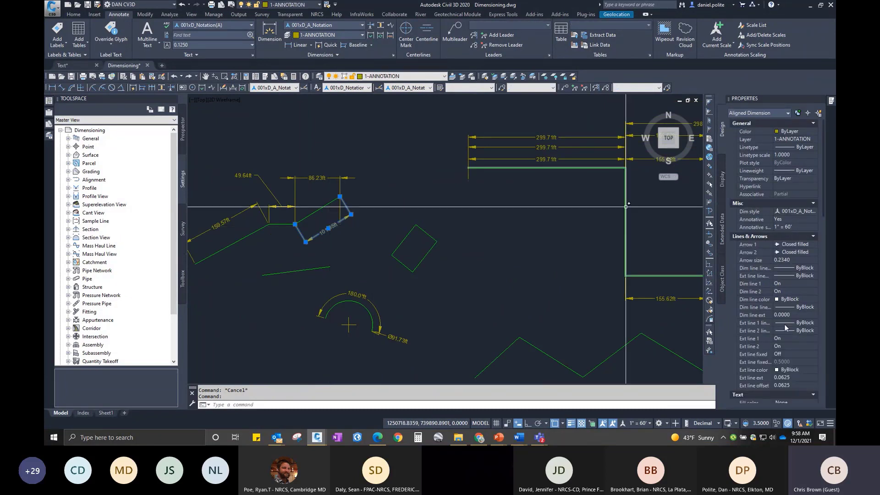
scroll(784, 327, down, 4)
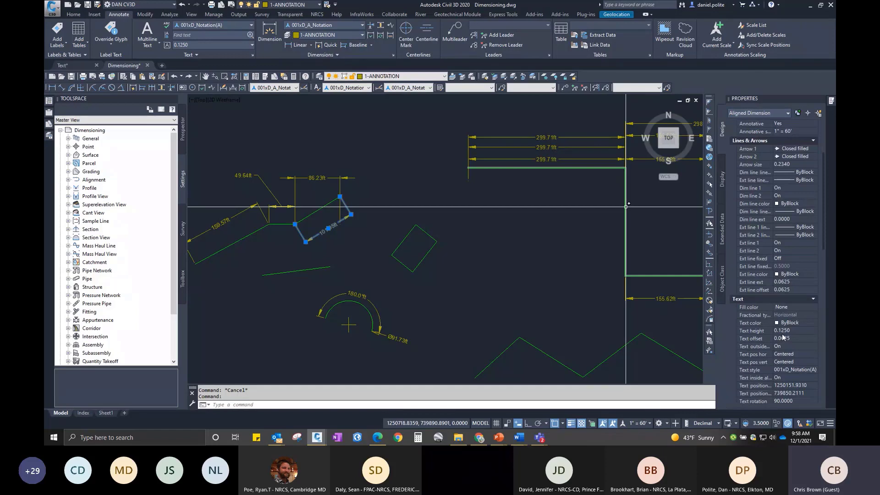
key(Escape)
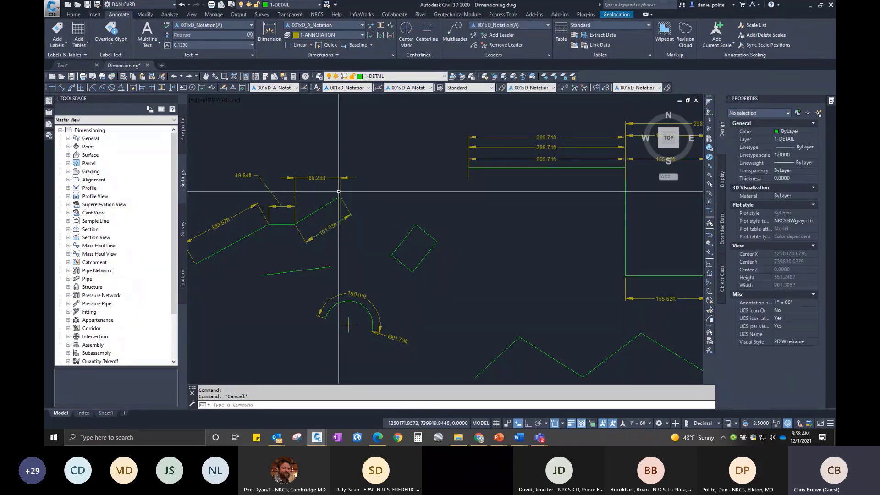
Inspect the zigzag line and the rotated rectangle between the arc and the large polyline.
scroll(339, 191, down, 3)
scroll(372, 251, up, 3)
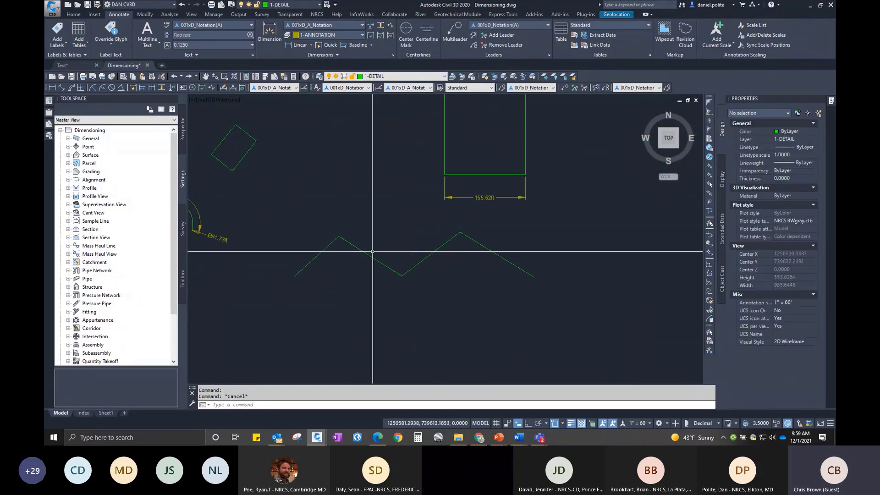
scroll(372, 251, down, 3)
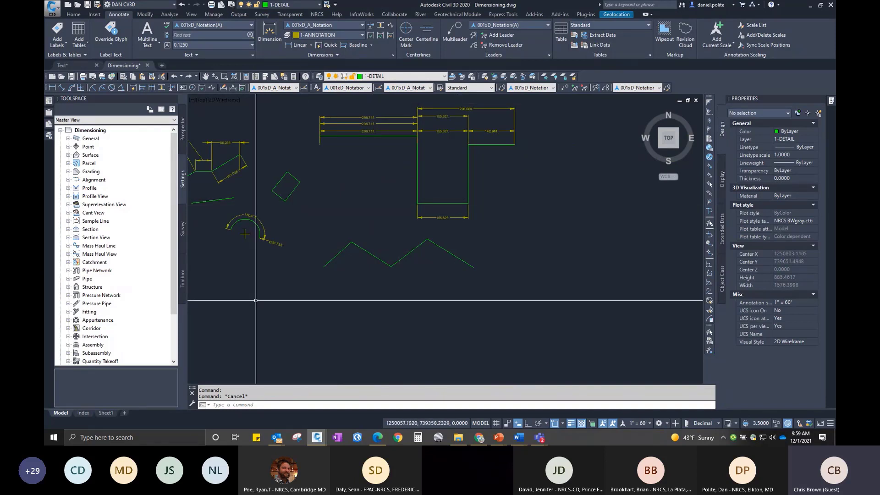
scroll(226, 183, up, 4)
click(397, 207)
click(384, 184)
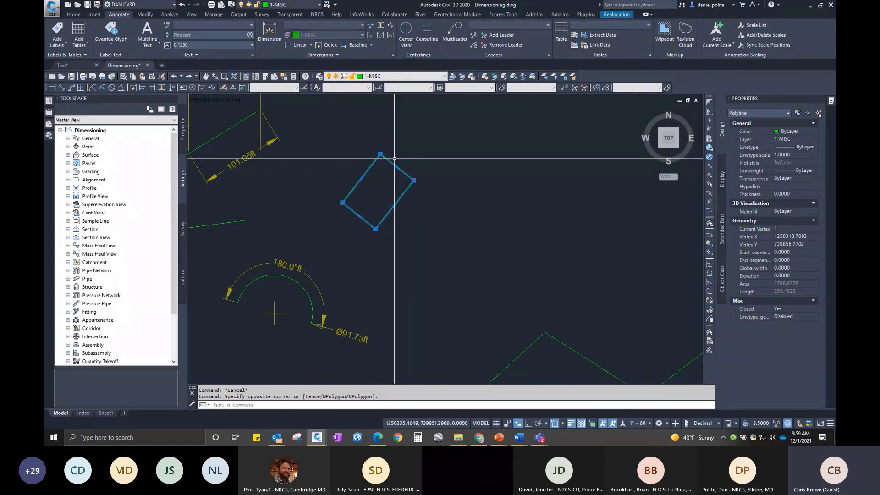
drag(389, 161, 451, 197)
scroll(459, 208, up, 2)
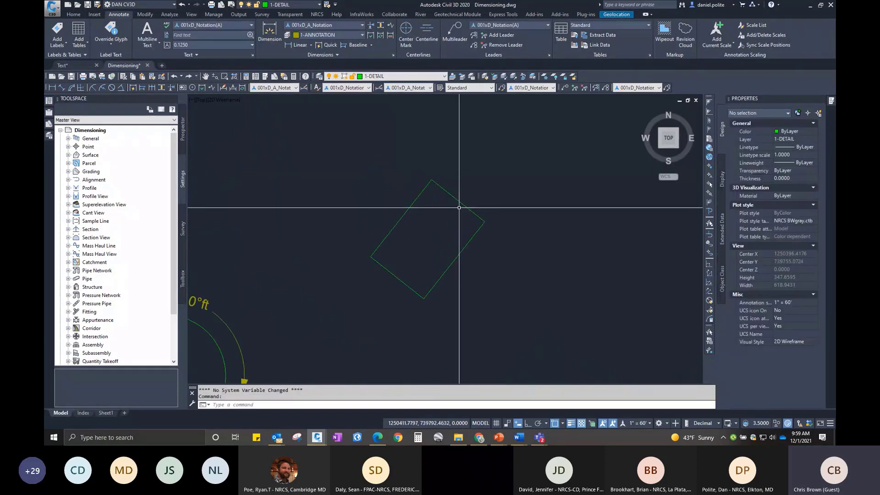
scroll(459, 204, down, 6)
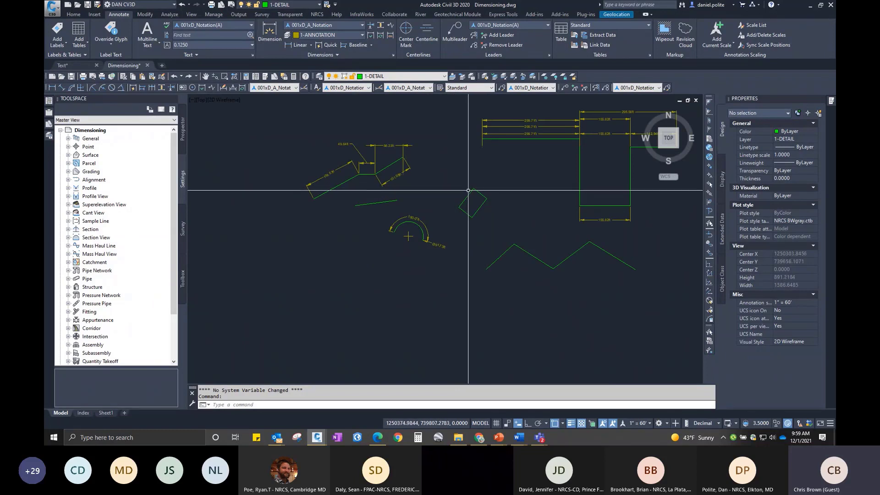
text(rectang)
key(Return)
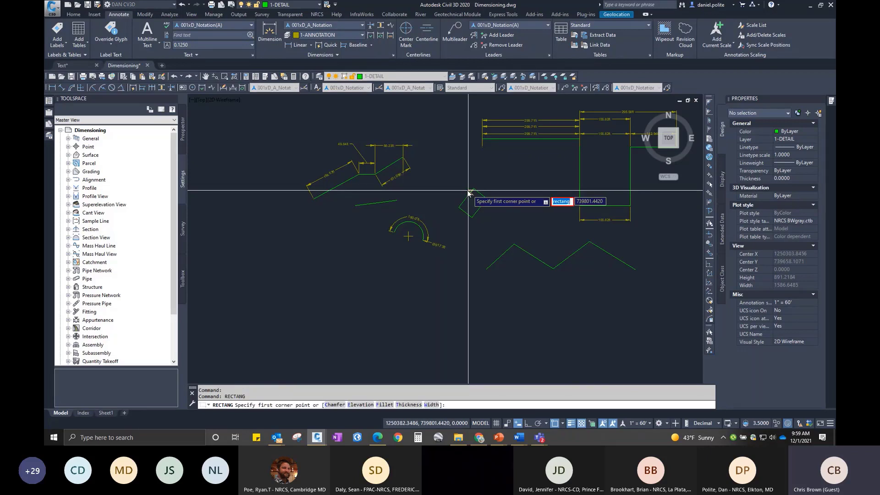
key(Escape)
key(Escape)
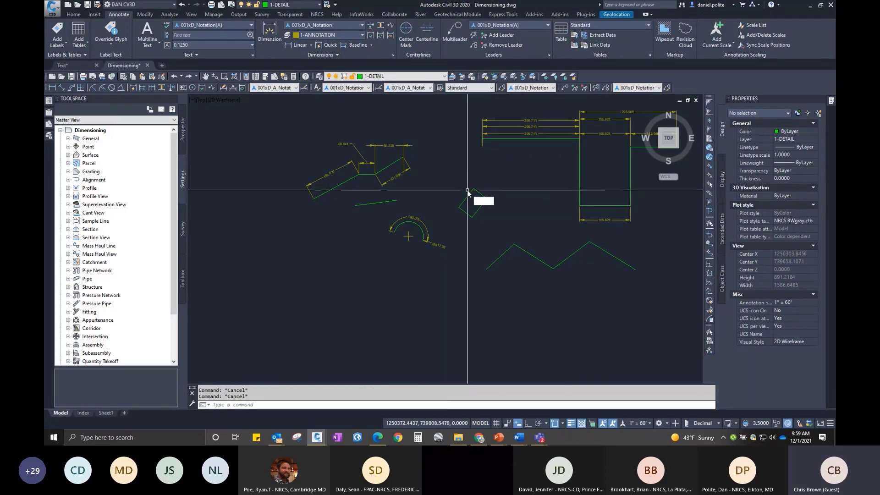
Draw a rectangle below the arc, to its left, using the Dimensions option with length 30 and width 50.
key(Return)
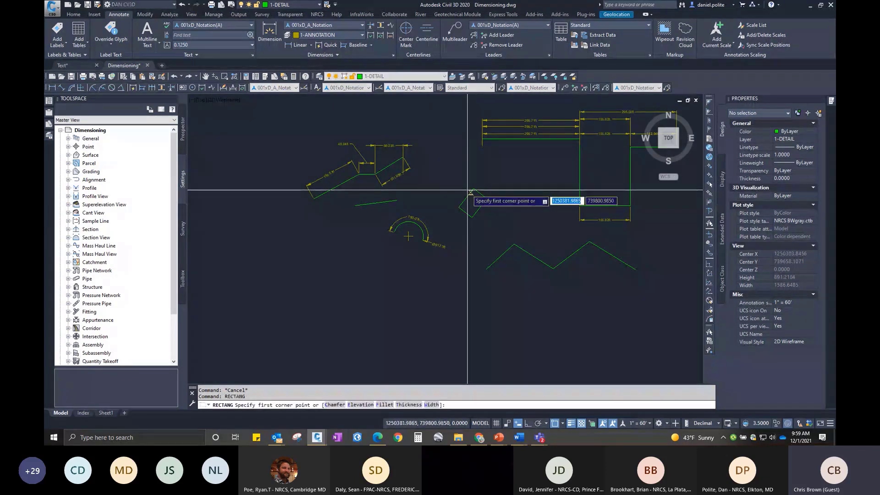
click(339, 267)
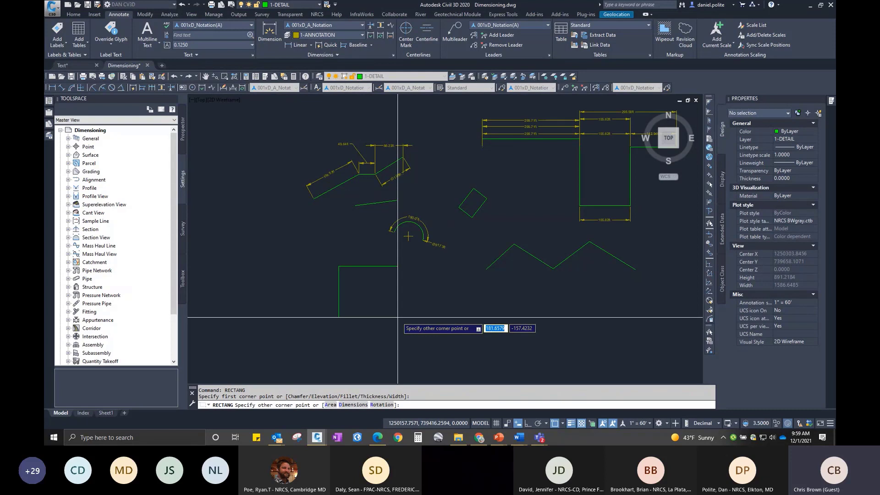
text(d)
key(Return)
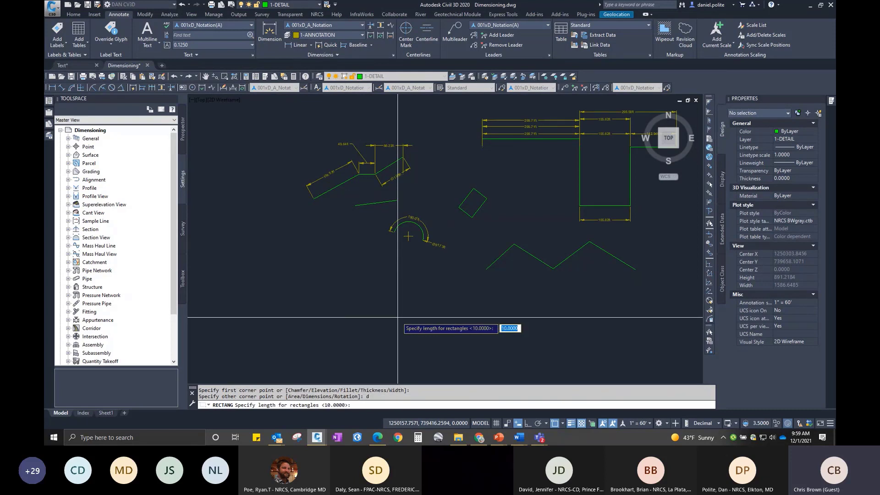
text(30)
key(Return)
text(50)
key(Return)
click(332, 278)
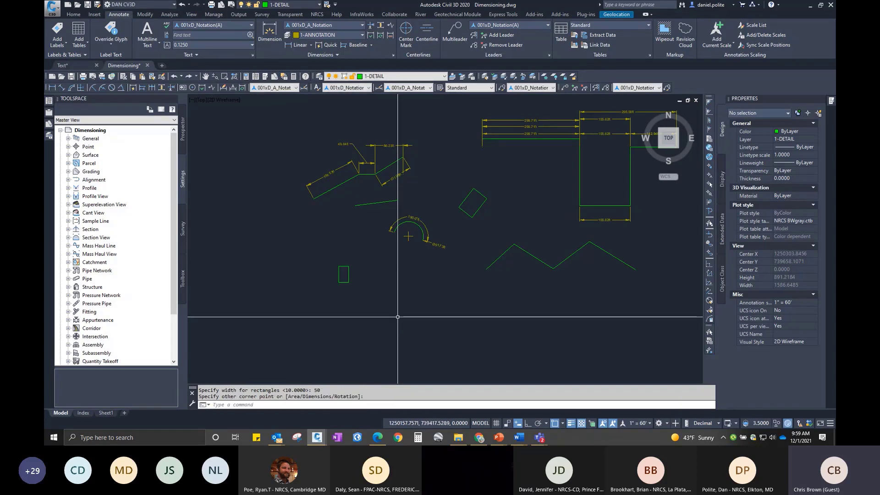
scroll(332, 279, up, 5)
click(358, 235)
click(358, 236)
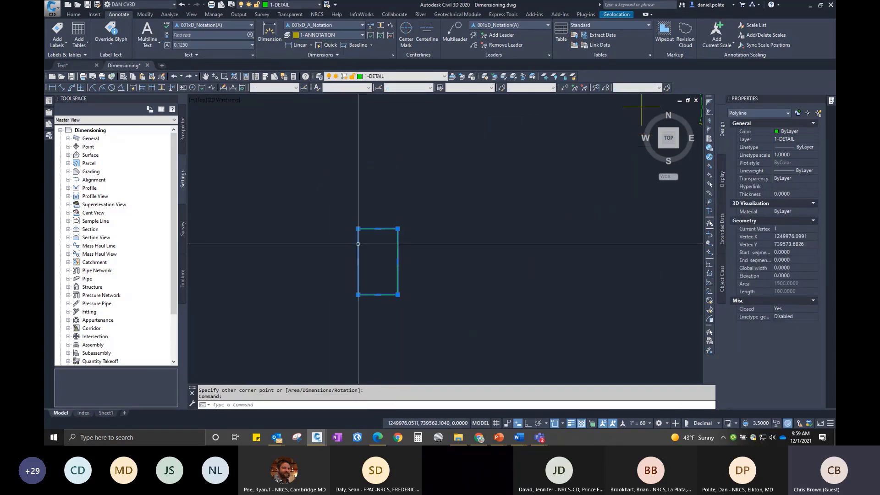
key(Escape)
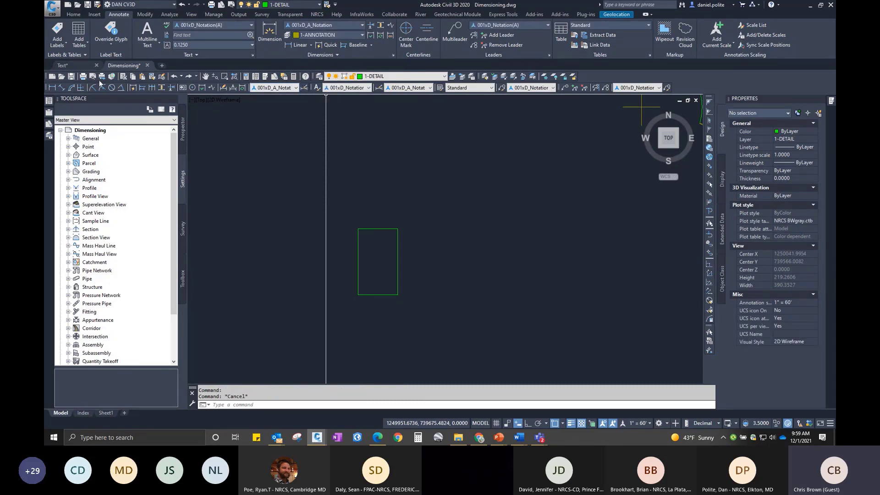
click(54, 90)
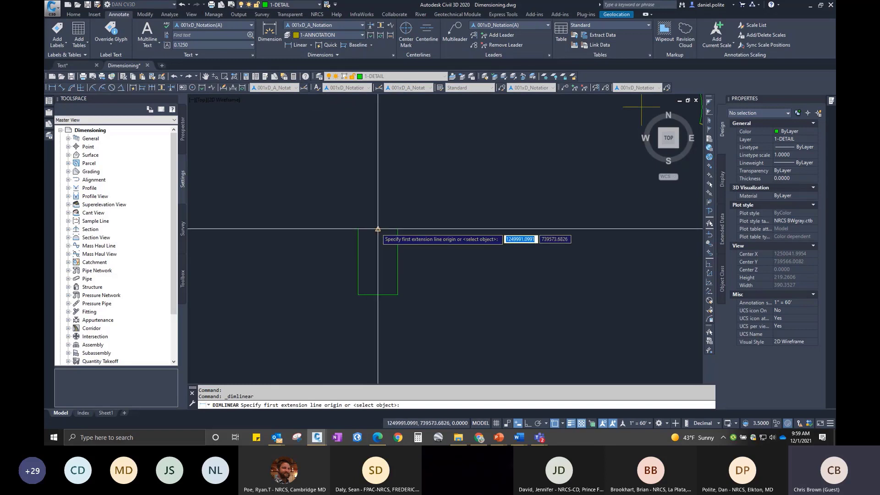
click(377, 229)
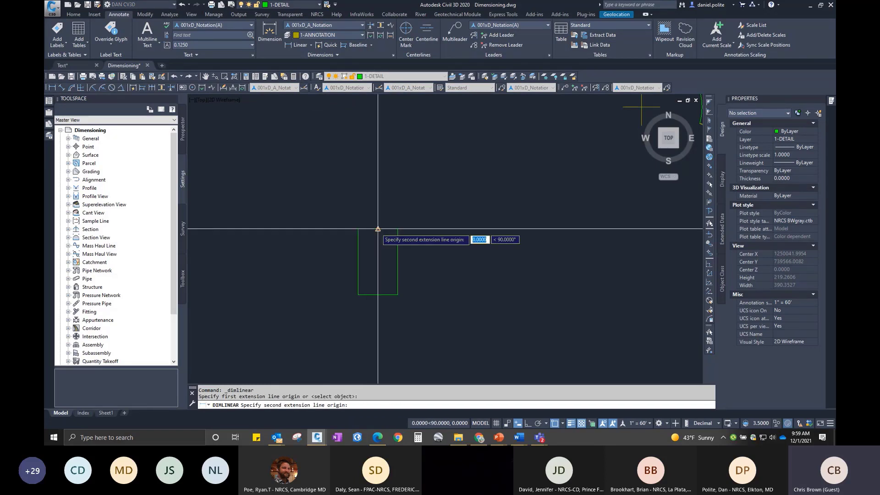
click(377, 229)
click(379, 215)
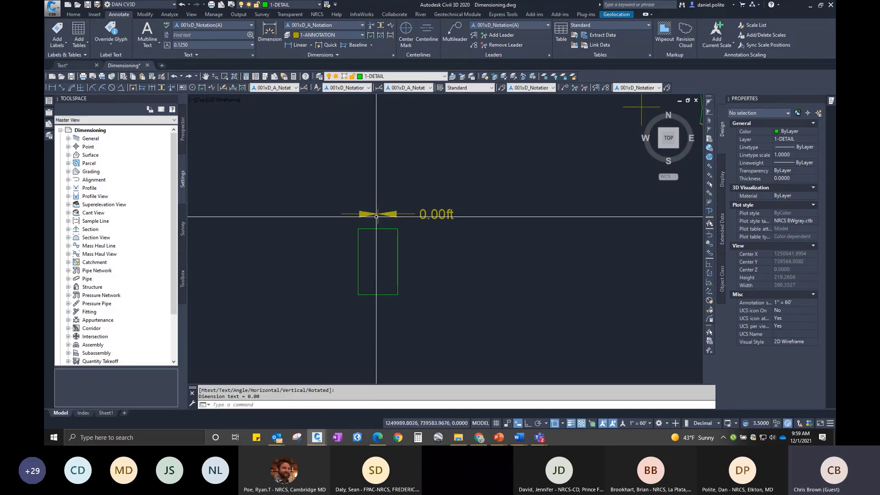
key(Escape)
key(ctrl+z)
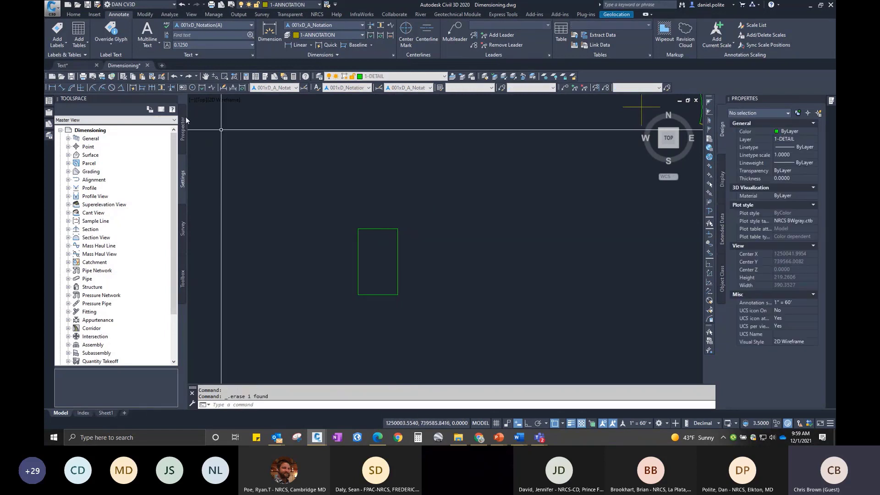
Add linear dimensions for the new rectangle's width above its top edge and its height beside its left edge.
click(54, 89)
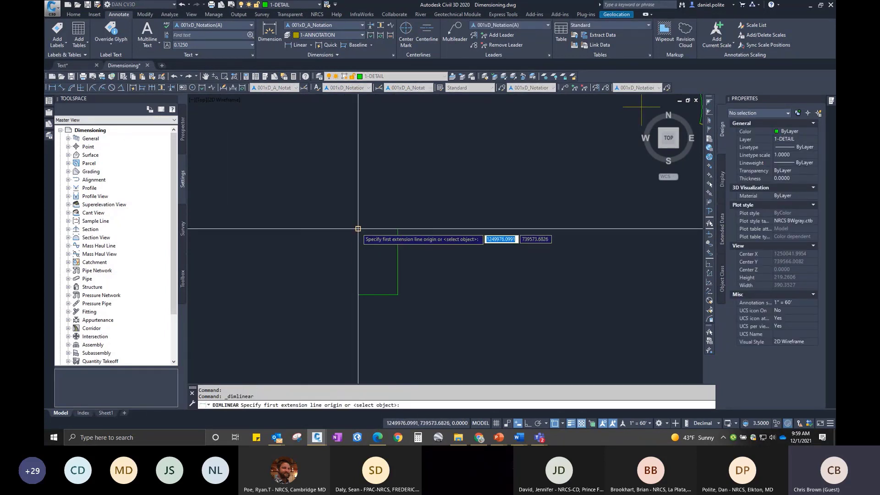
click(397, 229)
click(358, 229)
click(393, 214)
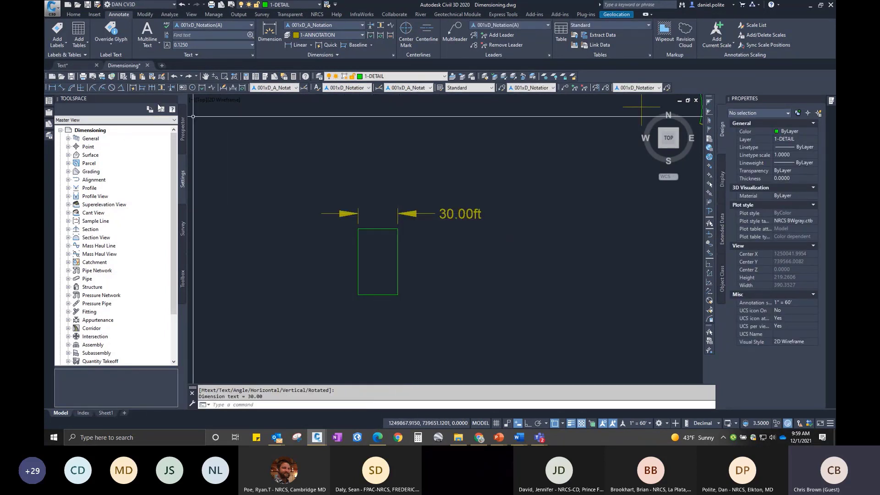
click(56, 89)
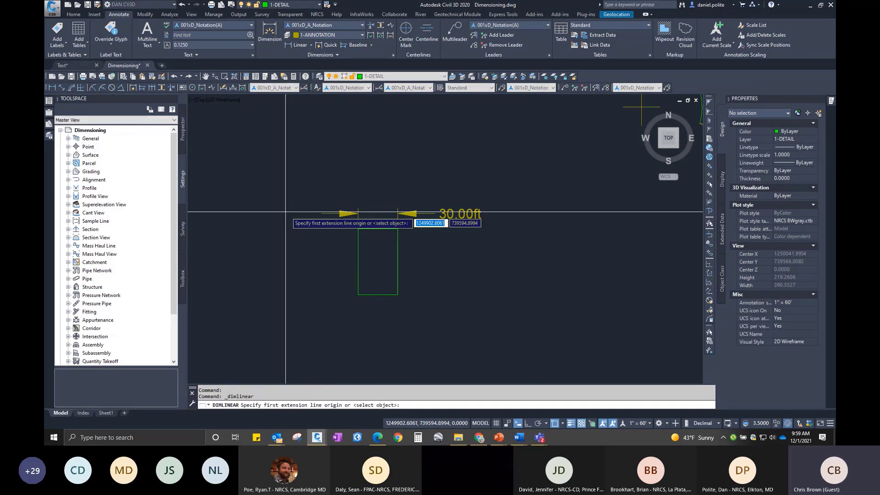
click(358, 229)
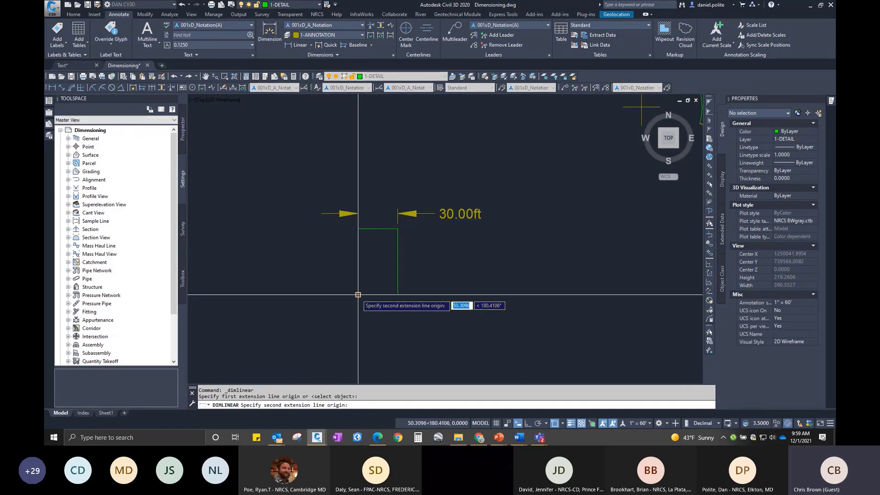
click(358, 295)
click(334, 275)
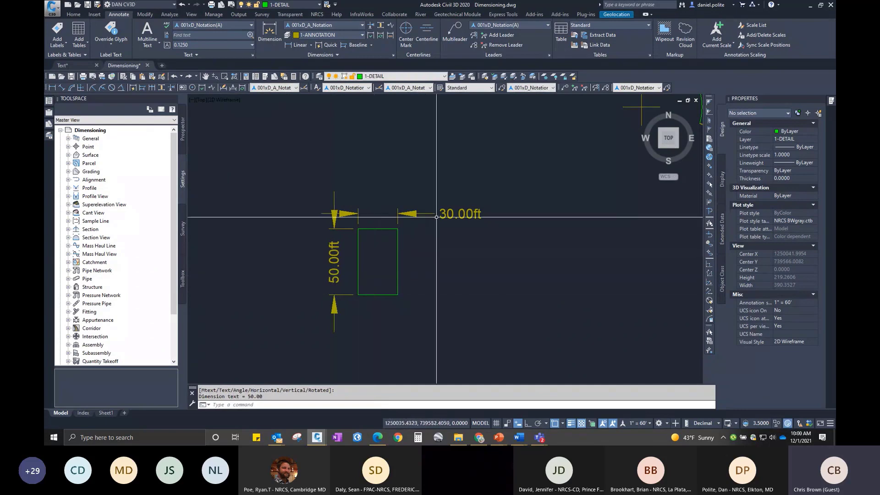
View the Sheet1 layout, then return to the dimensioned rectangle in model space.
scroll(434, 216, down, 2)
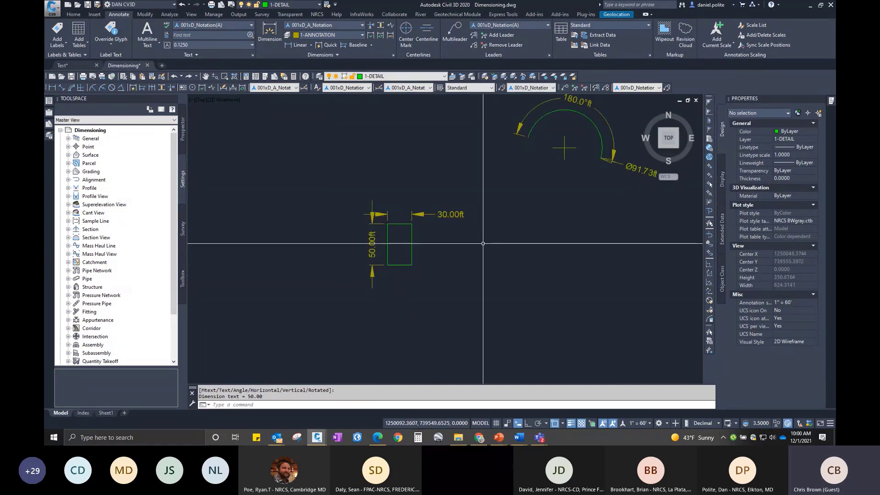
click(96, 412)
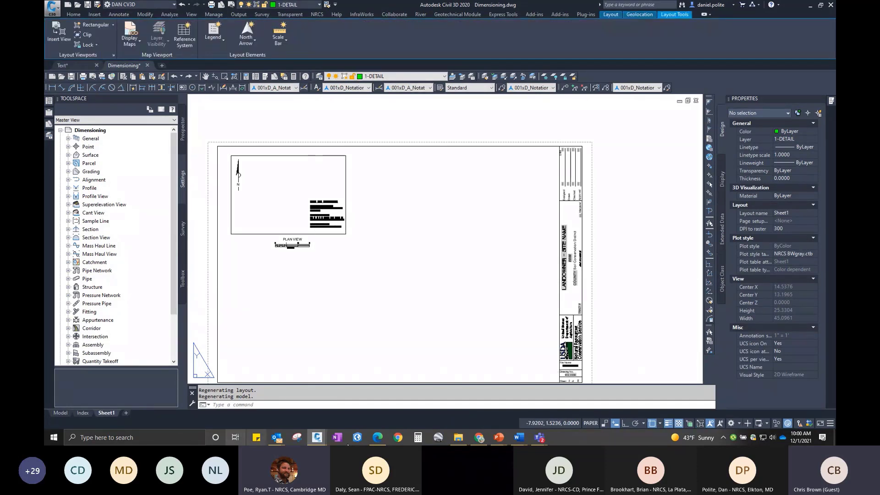
mouse_move(541, 439)
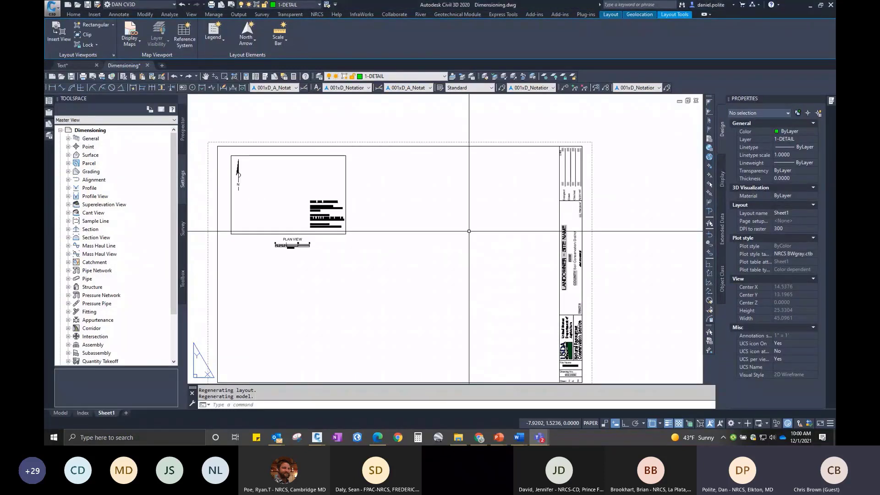
click(61, 412)
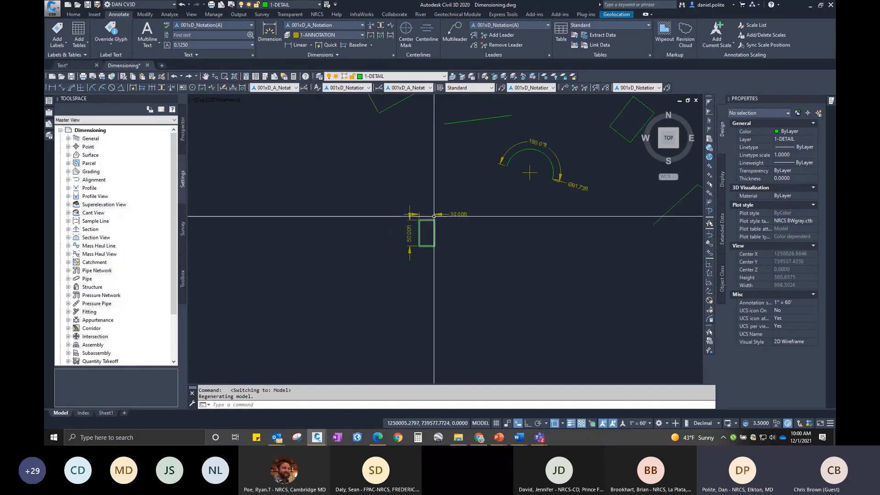
scroll(434, 216, up, 4)
middle_drag(432, 216, 383, 224)
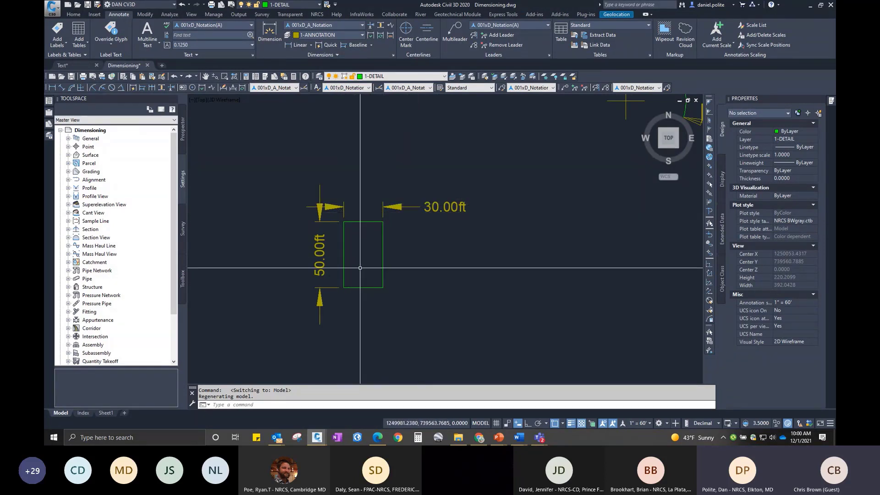
On the Sheet1 layout, enlarge the plan view viewport by stretching its bottom edge downward and its right edge outward.
click(106, 412)
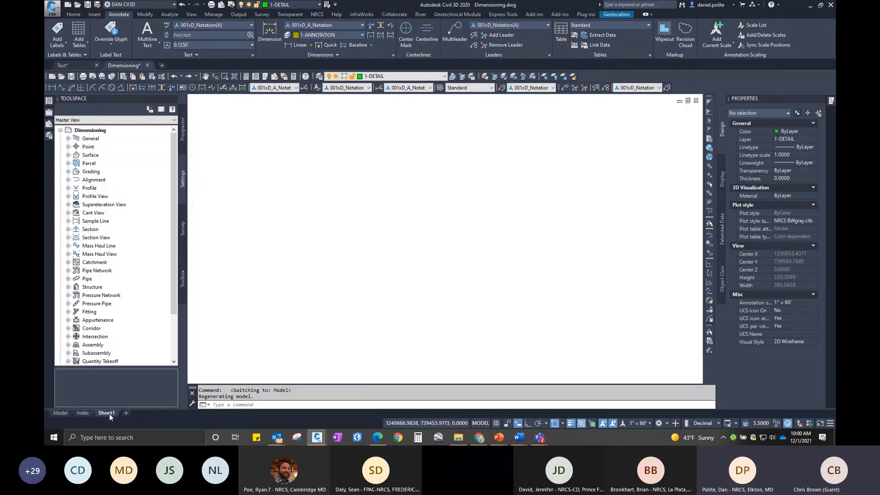
click(346, 234)
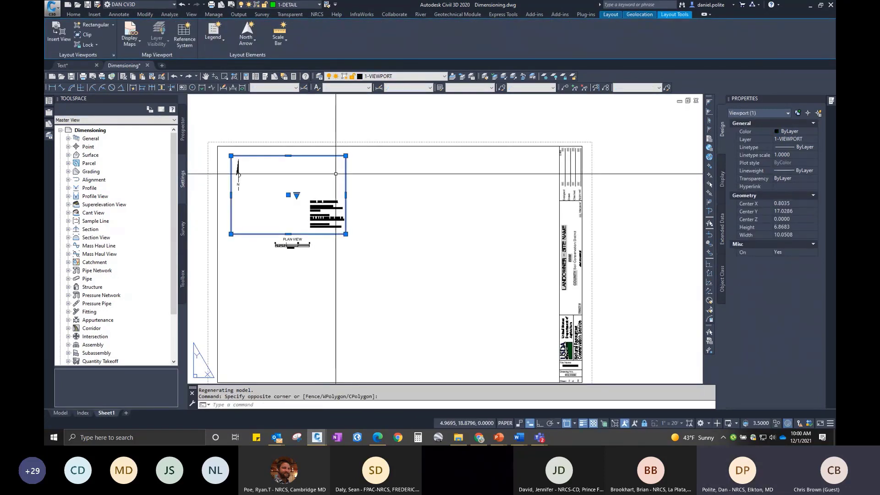
click(288, 233)
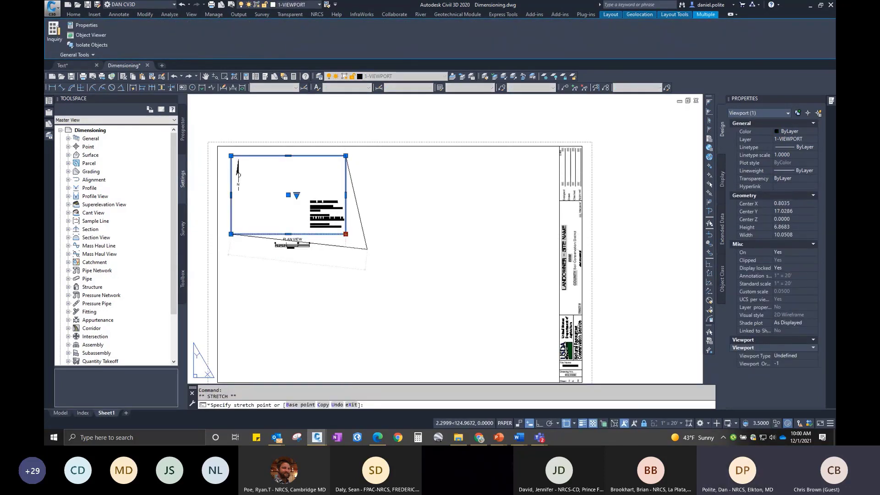
key(Escape)
click(289, 234)
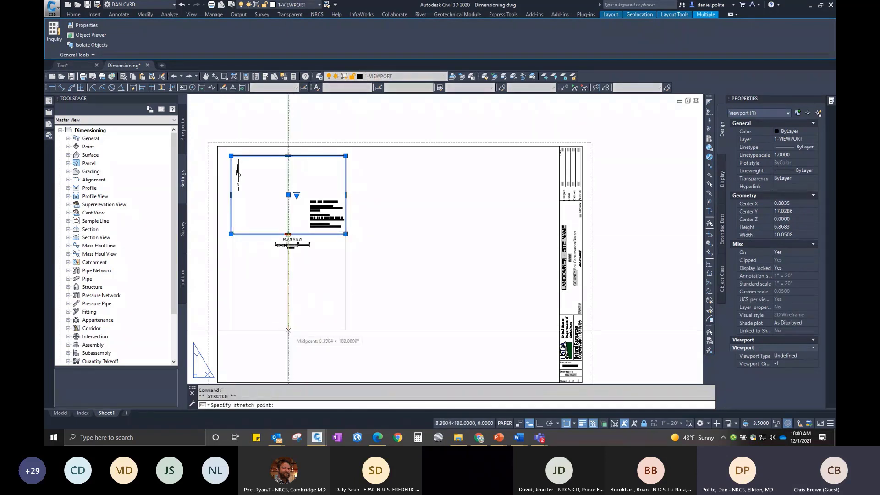
click(288, 330)
click(345, 243)
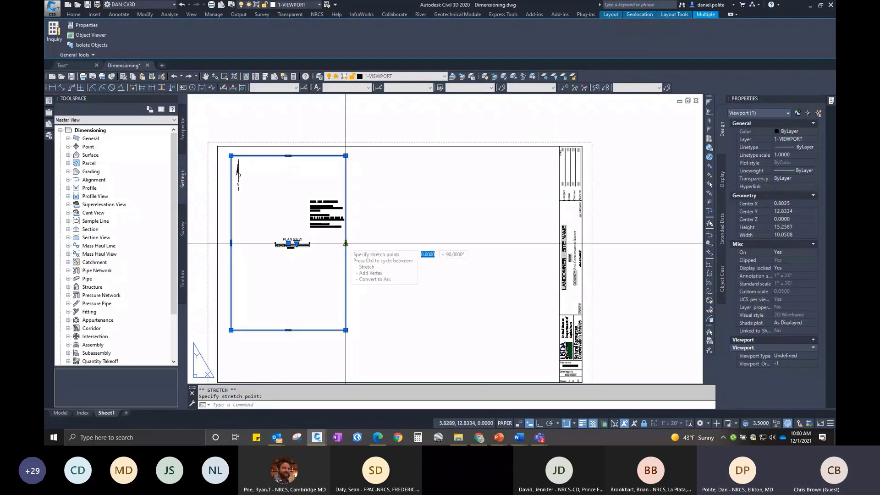
click(460, 249)
key(Escape)
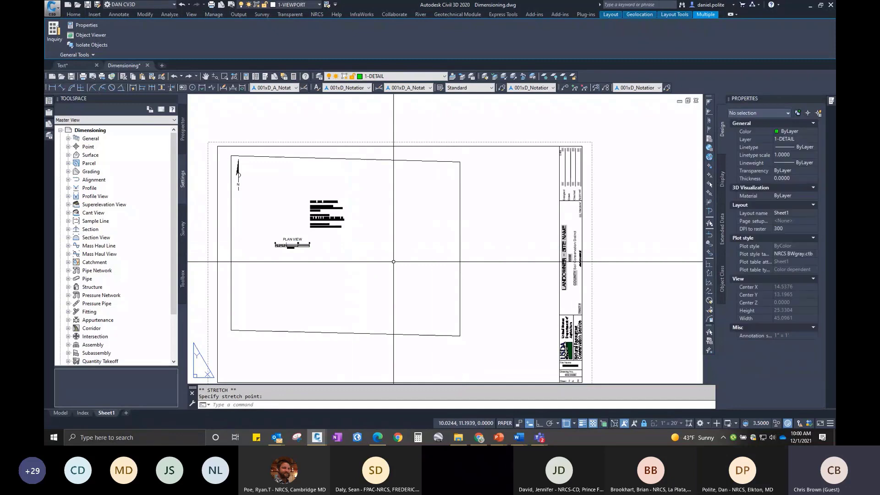
Erase the notes, PLAN VIEW title and scale bar that lie inside the enlarged viewport.
click(391, 269)
click(252, 183)
key(Delete)
Activate the viewport, unlock its display and zoom it to the drawing's extents.
scroll(397, 179, up, 5)
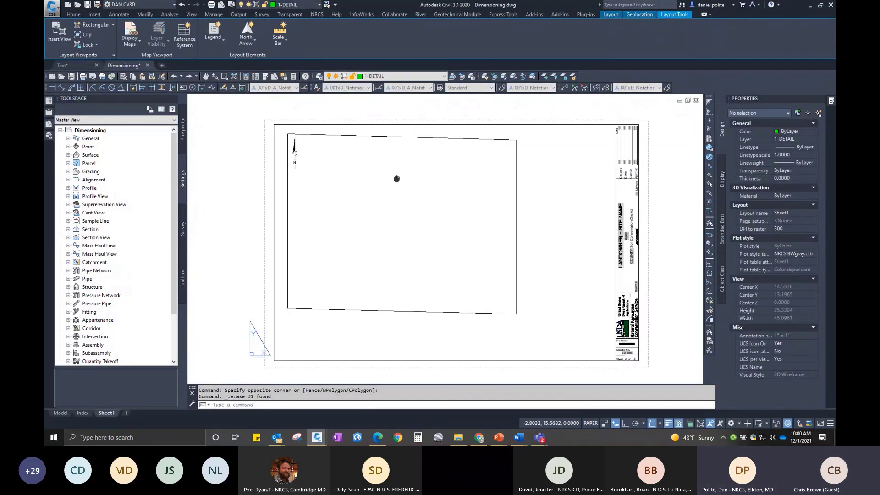
scroll(467, 197, down, 3)
double_click(469, 200)
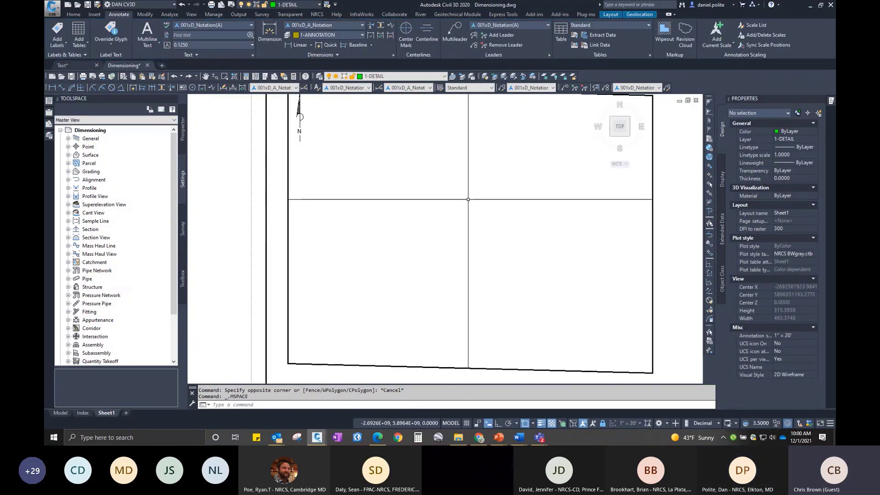
middle_drag(468, 199, 468, 199)
middle_click(468, 200)
middle_click(468, 200)
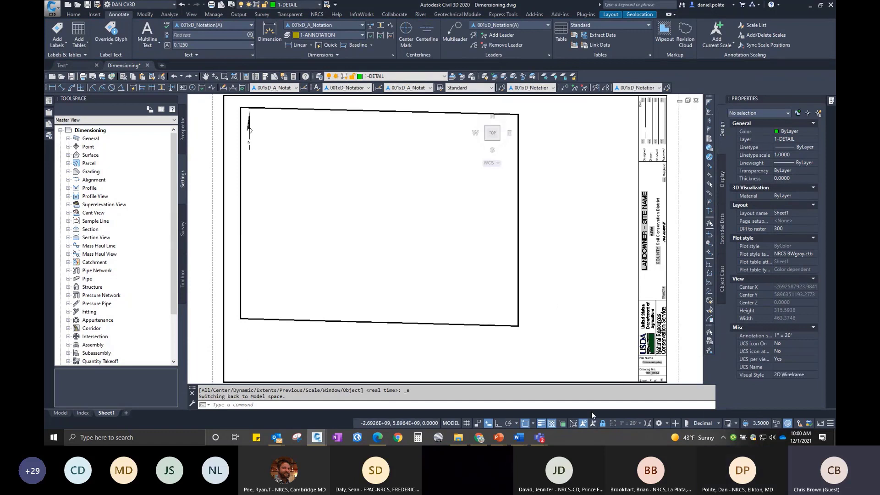
middle_click(400, 179)
middle_click(400, 179)
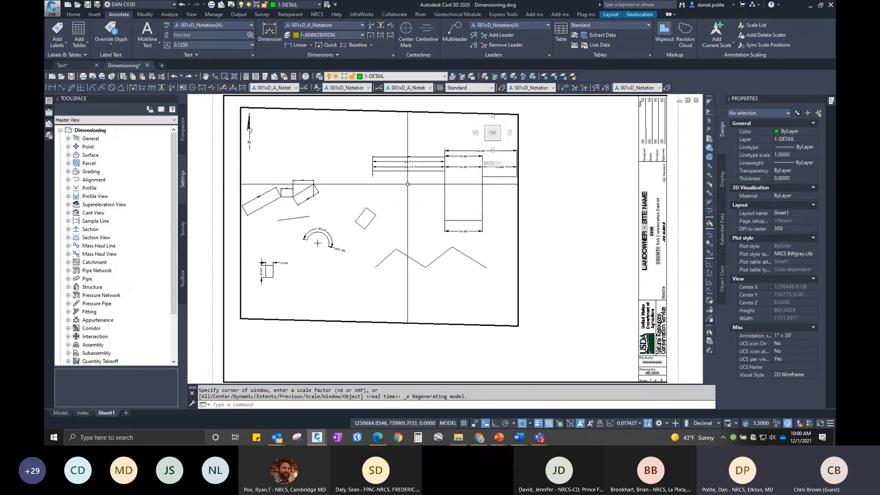
Return to paper space and set the viewport's scale to 1" = 20'.
double_click(525, 220)
click(500, 216)
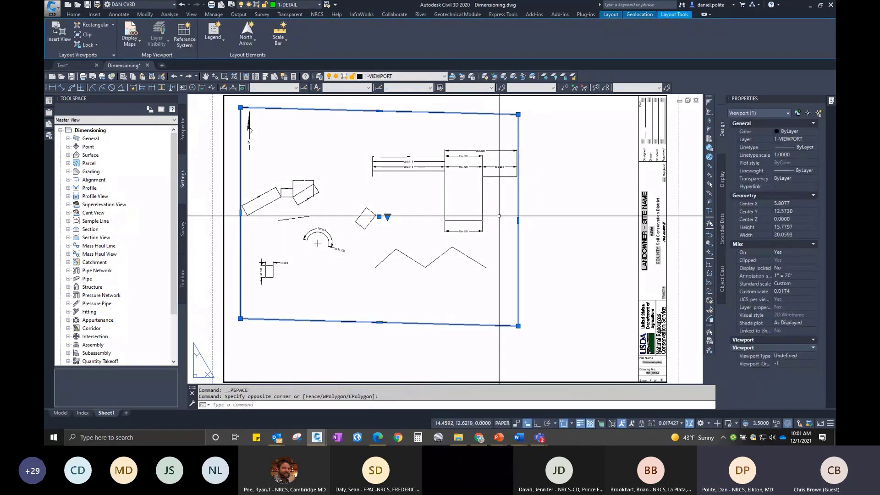
click(682, 424)
click(669, 263)
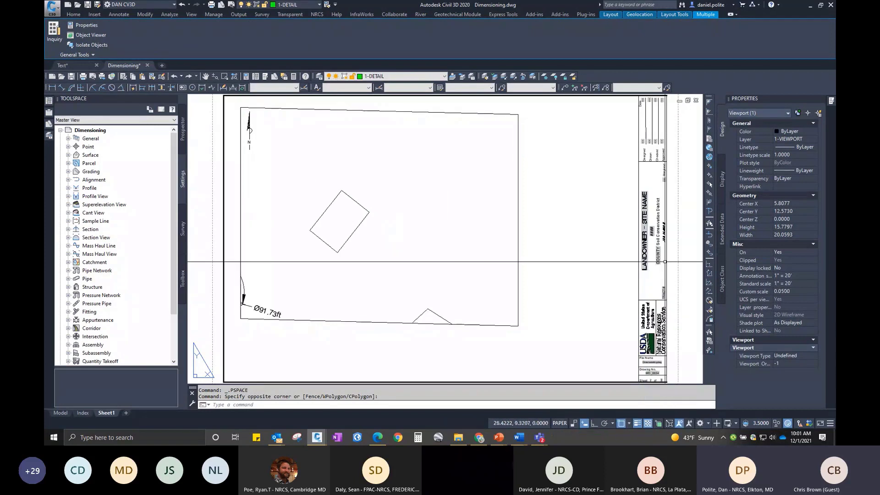
Center the dimensioned 30 by 50 rectangle at a larger size within the viewport, then return to paper space.
double_click(342, 267)
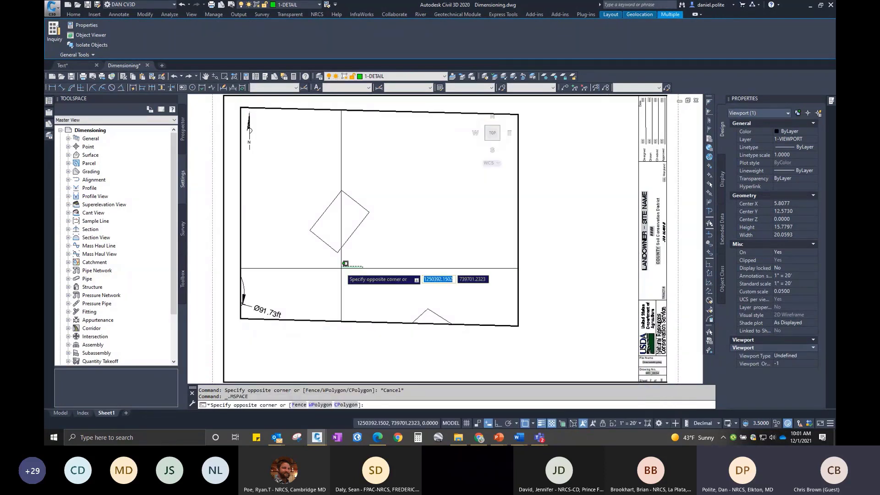
click(341, 267)
middle_drag(315, 252, 389, 196)
scroll(388, 196, down, 2)
middle_drag(309, 221, 409, 217)
scroll(391, 216, up, 4)
double_click(556, 198)
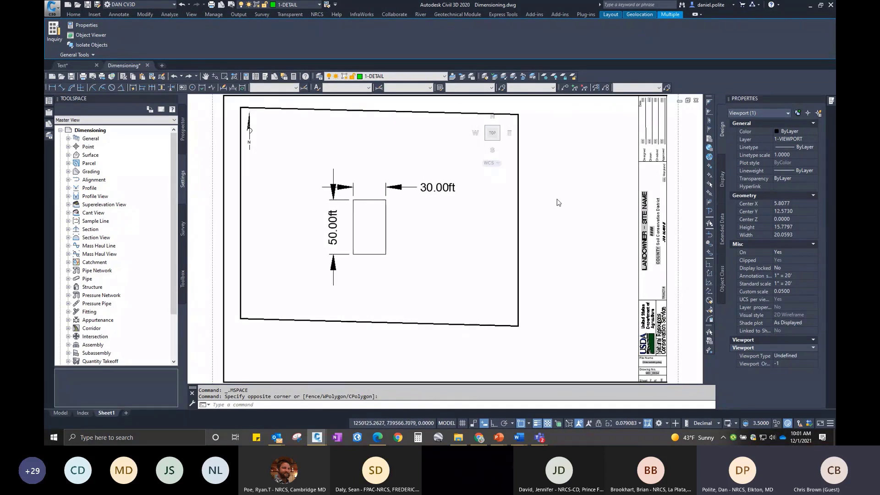
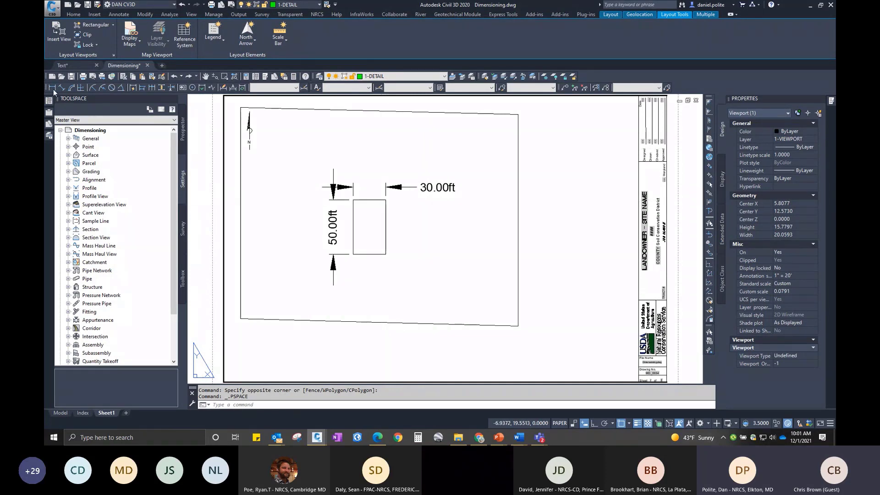
Add a horizontal linear dimension in paper space across the rectangle's width, placed above the existing 30.00ft dimension.
click(387, 183)
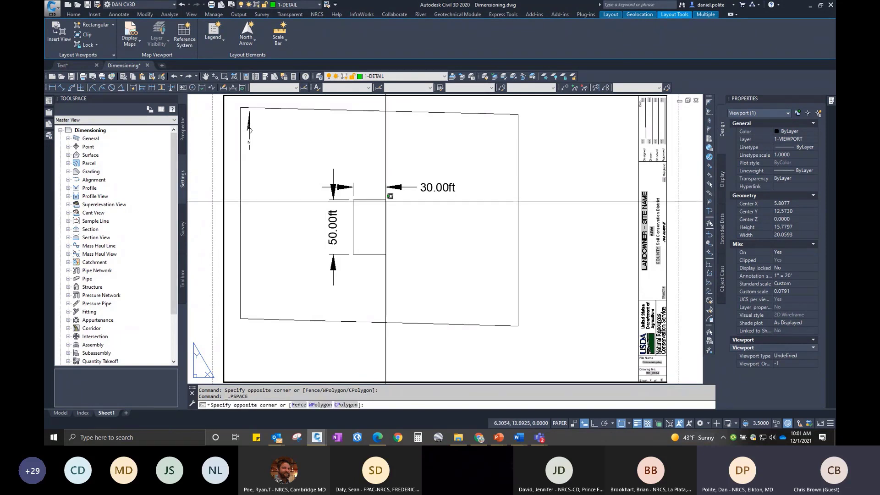
key(Escape)
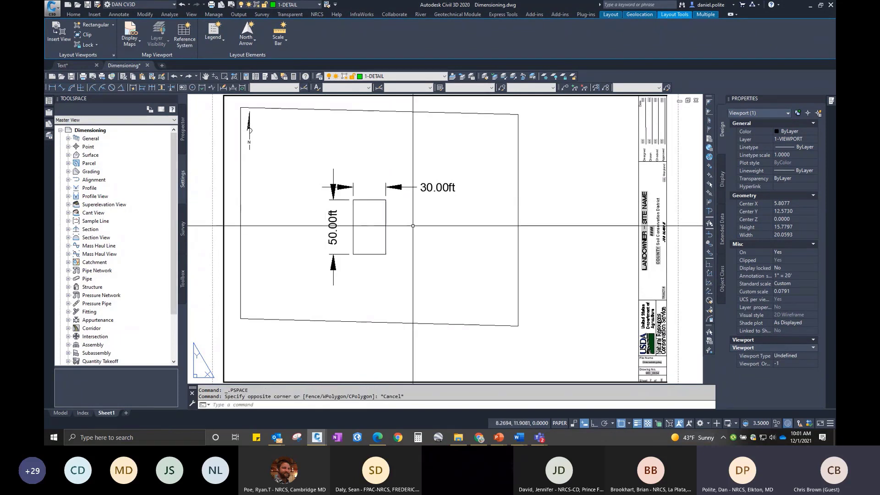
click(53, 87)
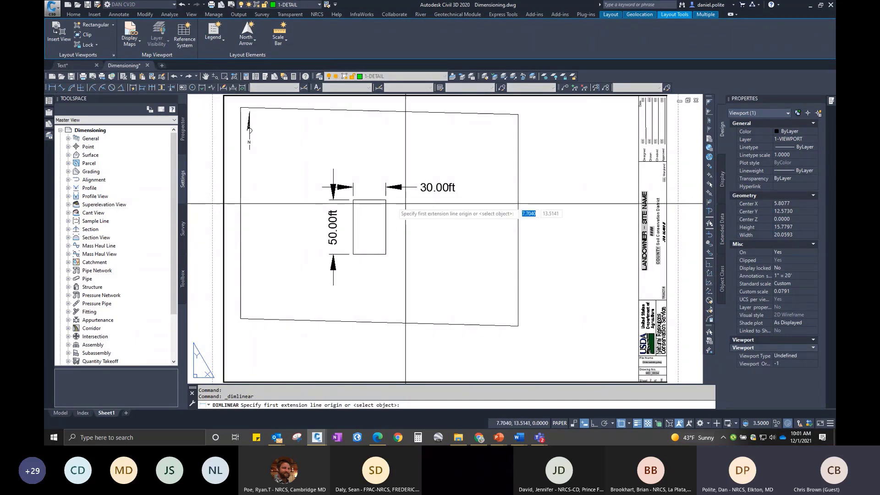
click(386, 254)
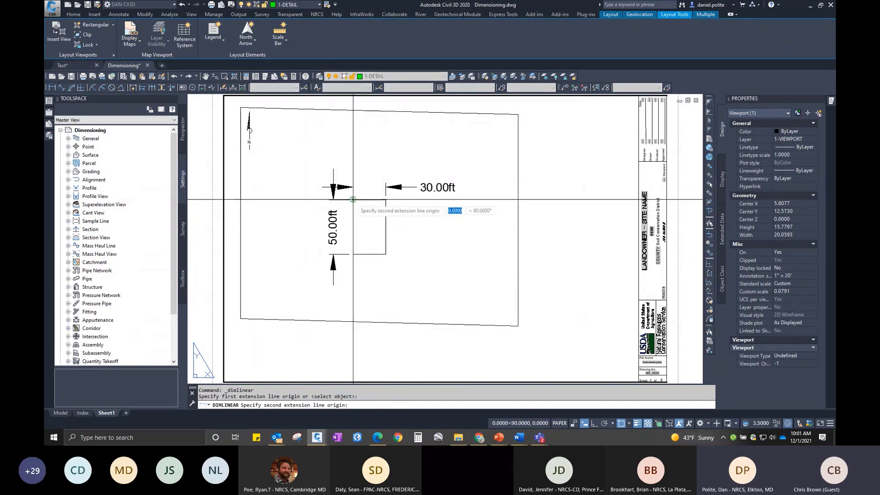
click(386, 200)
click(373, 174)
Add a vertical linear dimension in paper space along the rectangle's height, placed outside the existing 50.00ft dimension.
scroll(373, 174, up, 4)
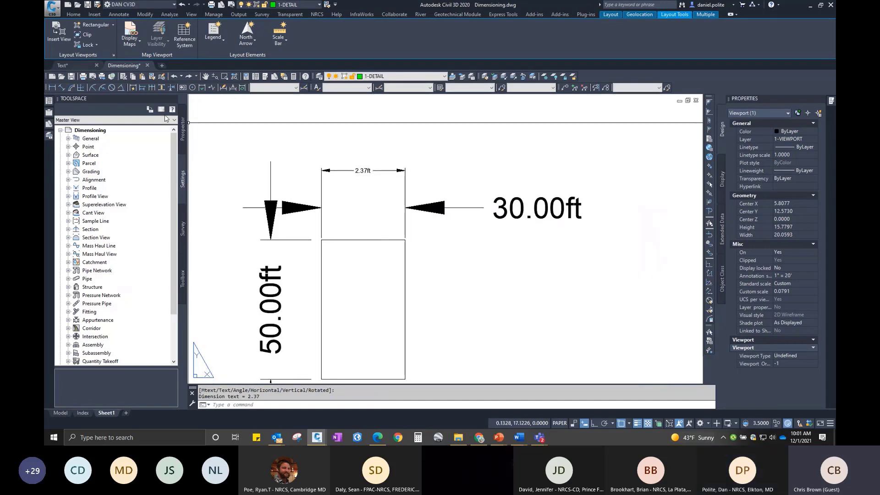
click(52, 87)
click(322, 240)
scroll(387, 236, down, 4)
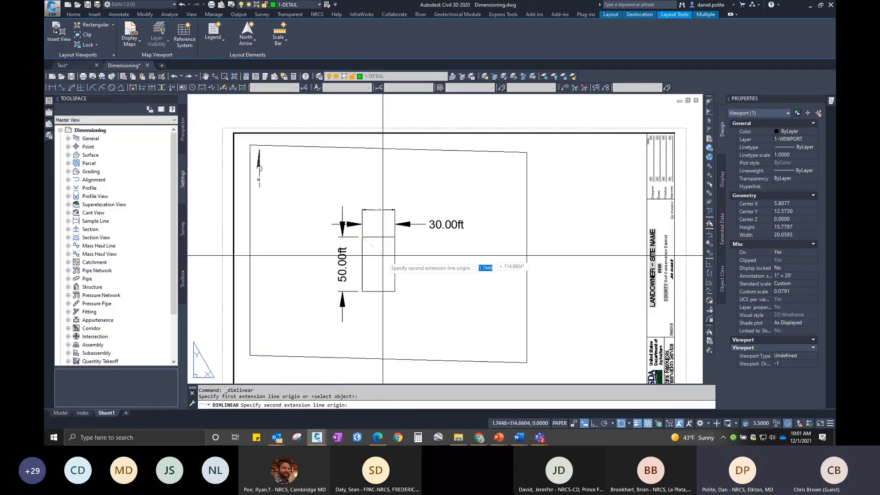
click(362, 291)
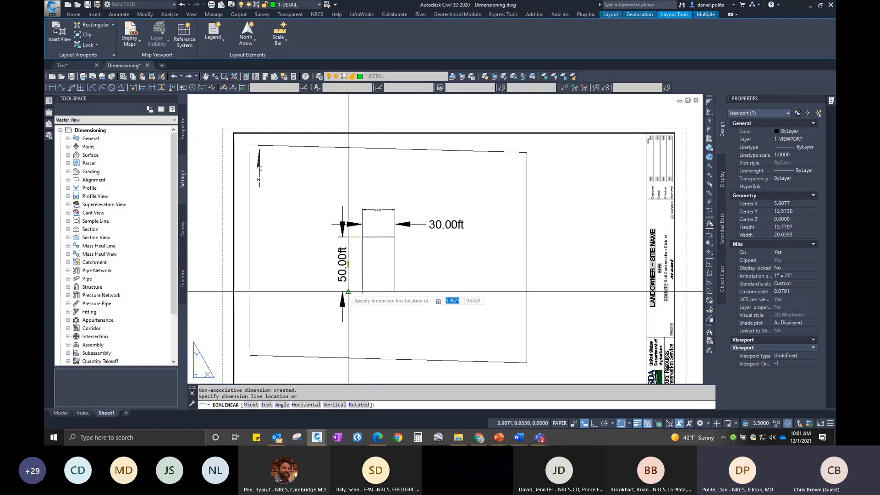
click(316, 273)
key(Escape)
scroll(315, 273, up, 2)
scroll(326, 254, down, 2)
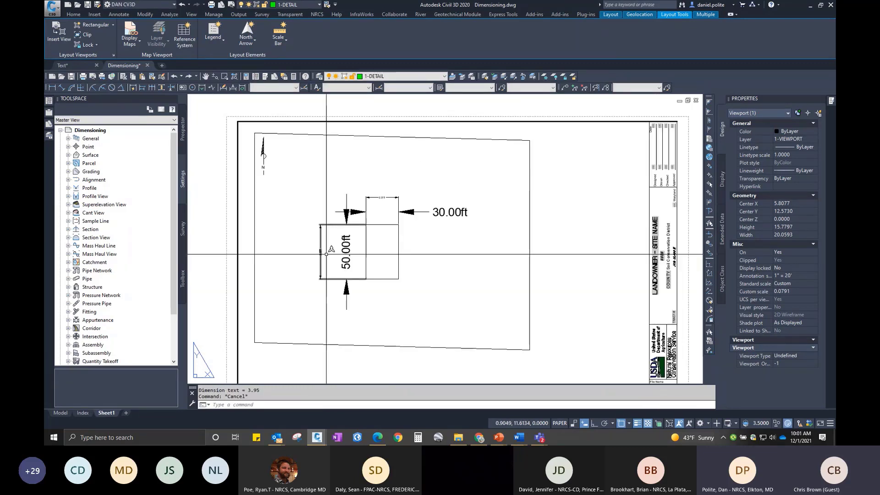
key(Escape)
click(394, 243)
key(Escape)
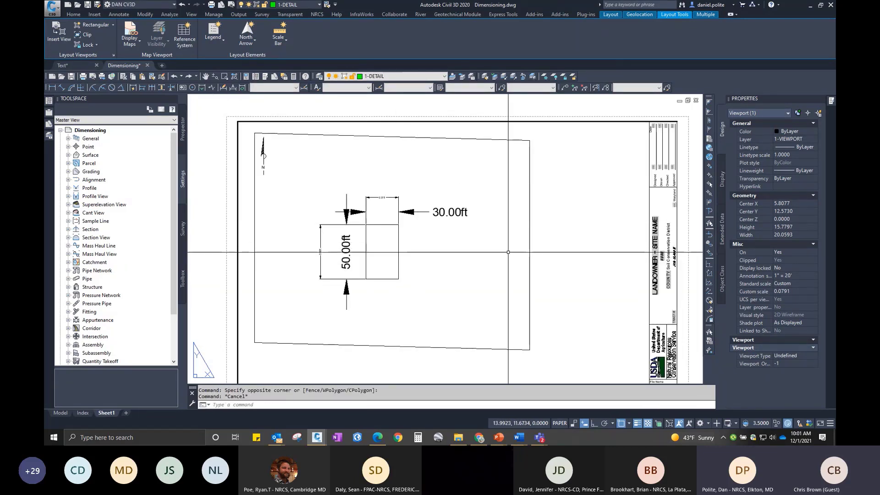
Set the scale of the Sheet1 viewport to 1" = 20'.
click(530, 234)
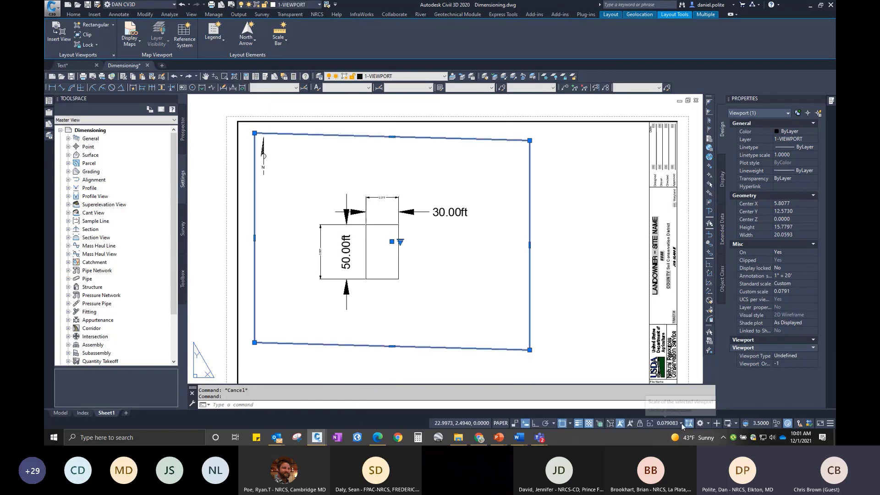
click(673, 423)
click(662, 276)
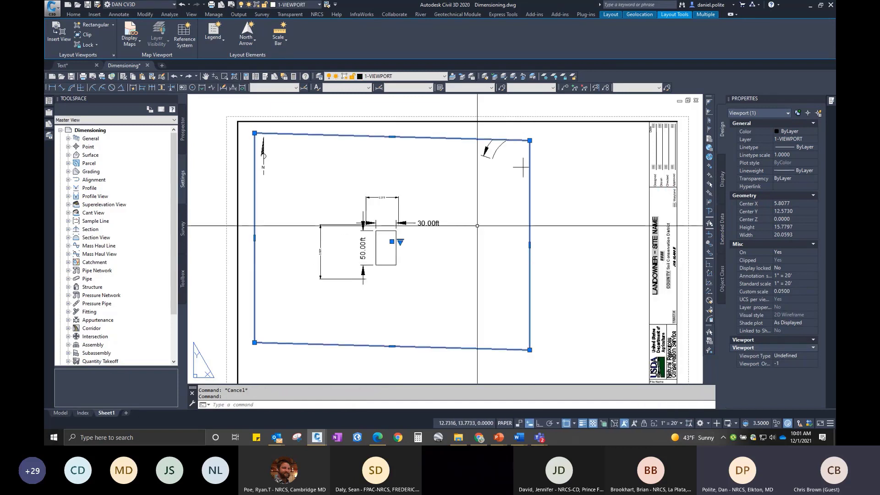
key(Escape)
click(592, 259)
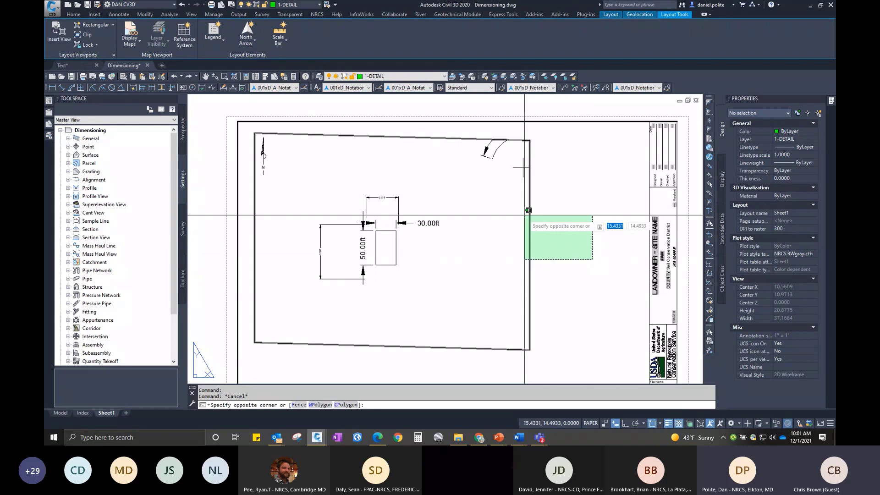
click(529, 210)
key(Escape)
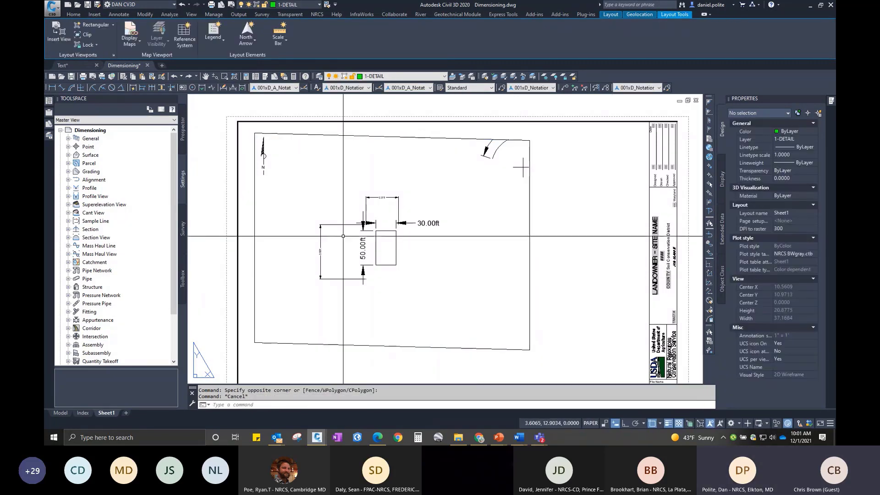
Delete the two small paper-space dimensions that no longer line up with the rectangle, and lock the viewport's display.
click(338, 228)
click(336, 220)
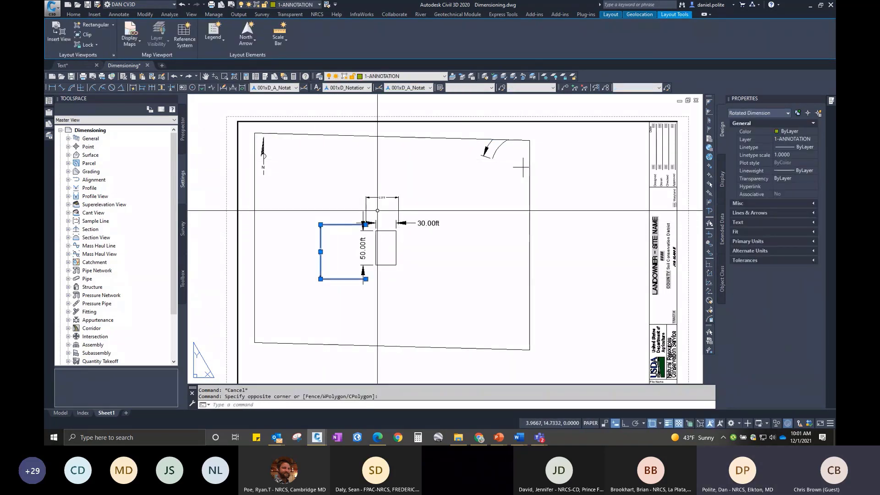
click(376, 179)
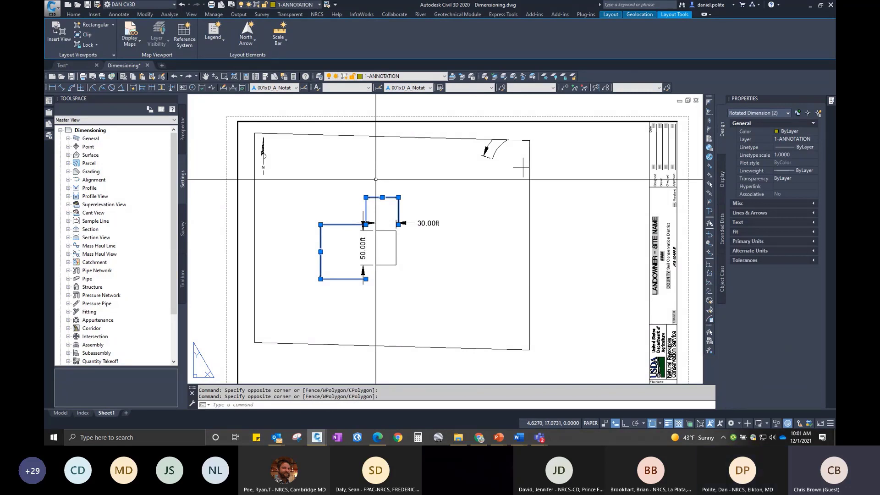
key(Escape)
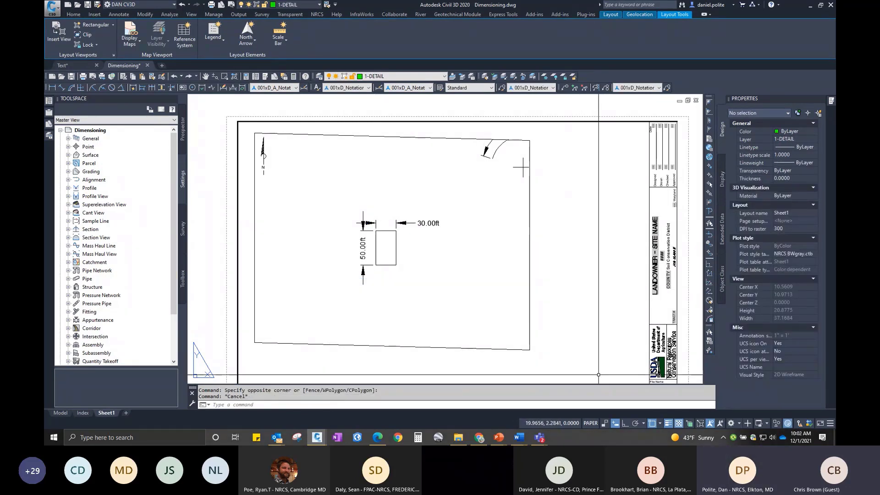
click(529, 312)
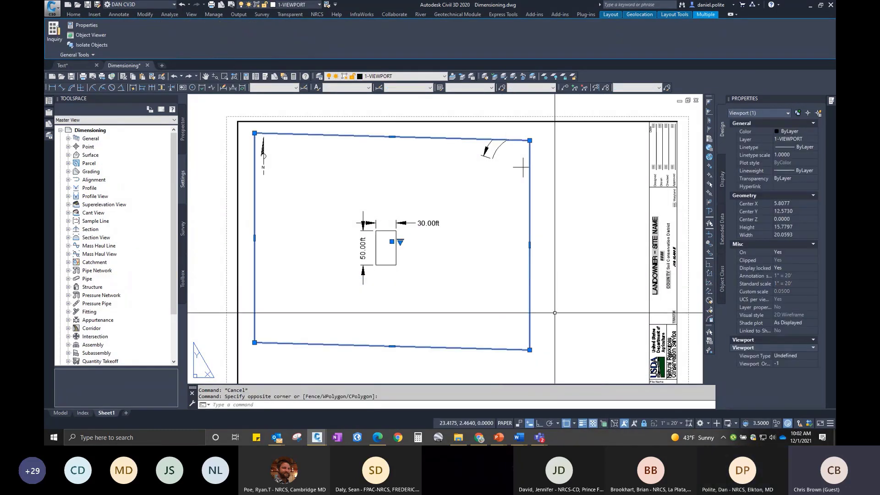
key(Escape)
Place a horizontal linear dimension in paper space above the rectangle, spanning its upper edge.
scroll(355, 223, up, 2)
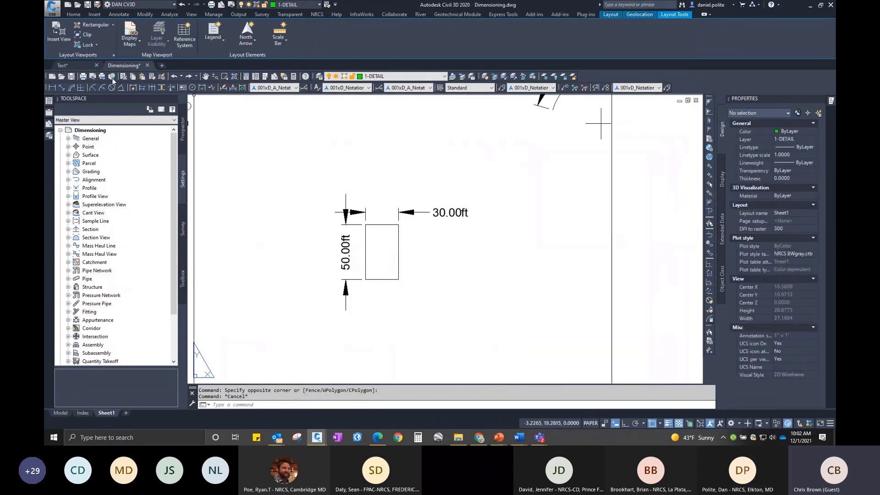
click(55, 88)
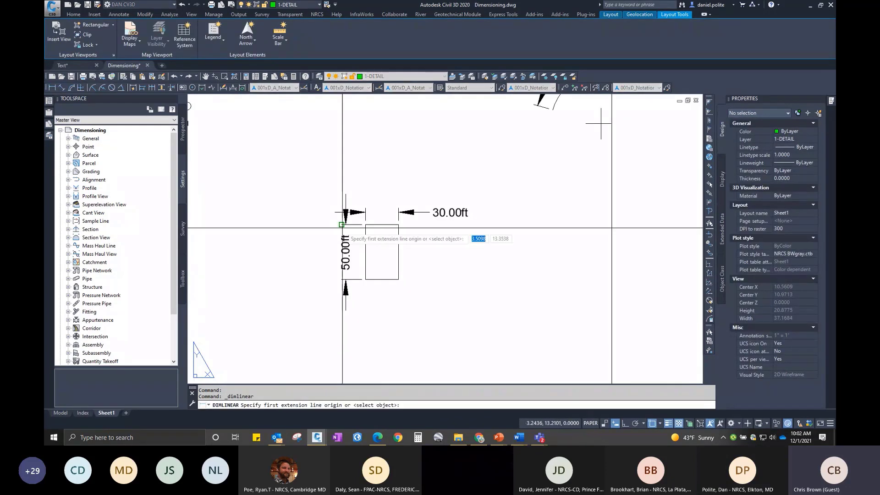
scroll(366, 229, up, 4)
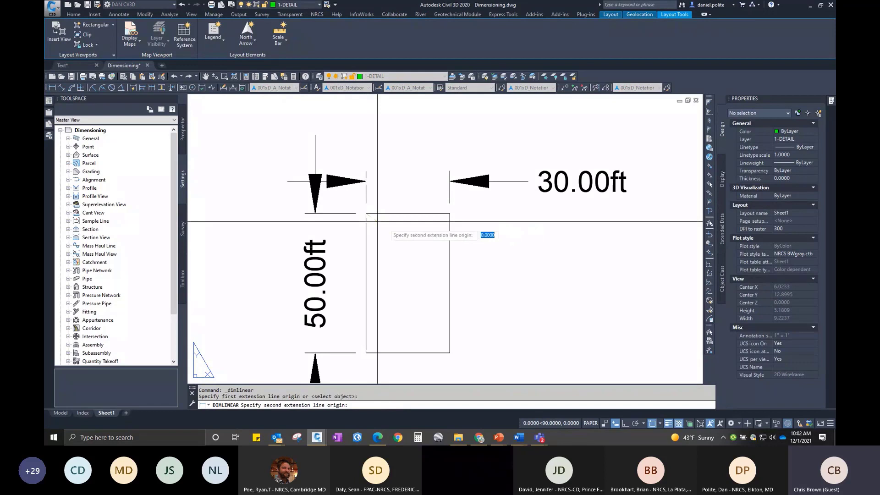
click(450, 213)
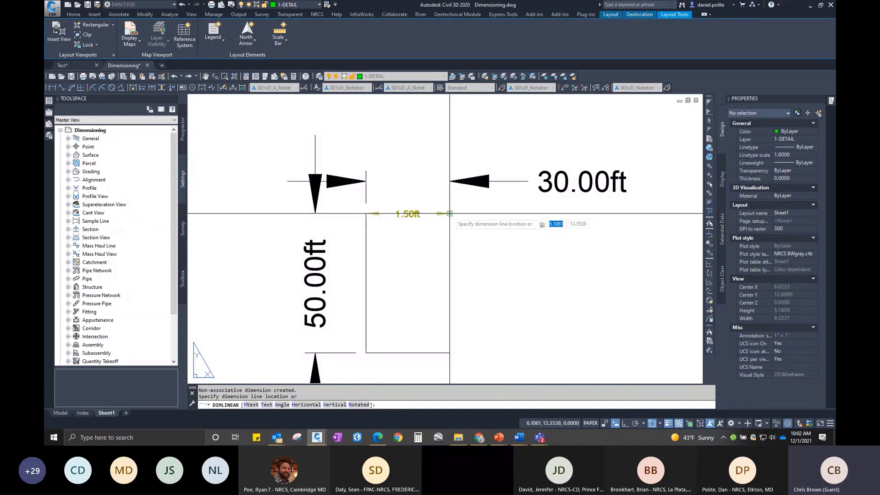
scroll(449, 214, down, 2)
click(424, 163)
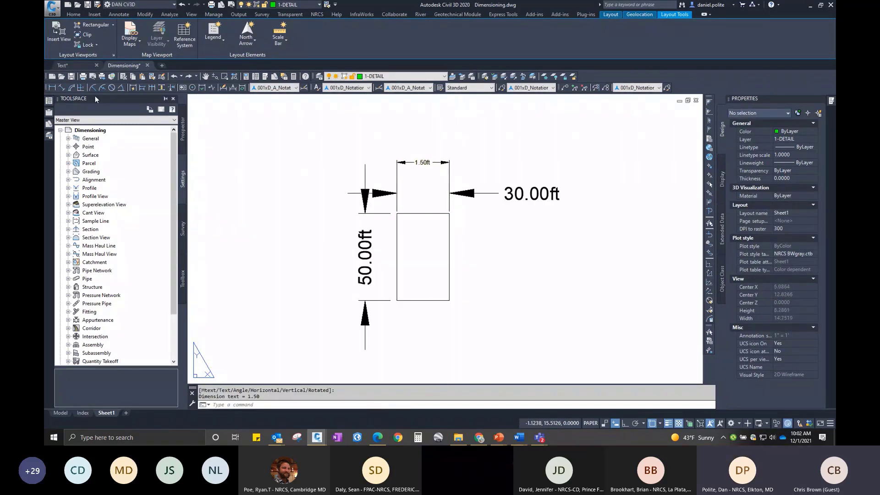
Place a vertical linear dimension in paper space beside the rectangle, spanning its left edge.
key(Return)
click(397, 214)
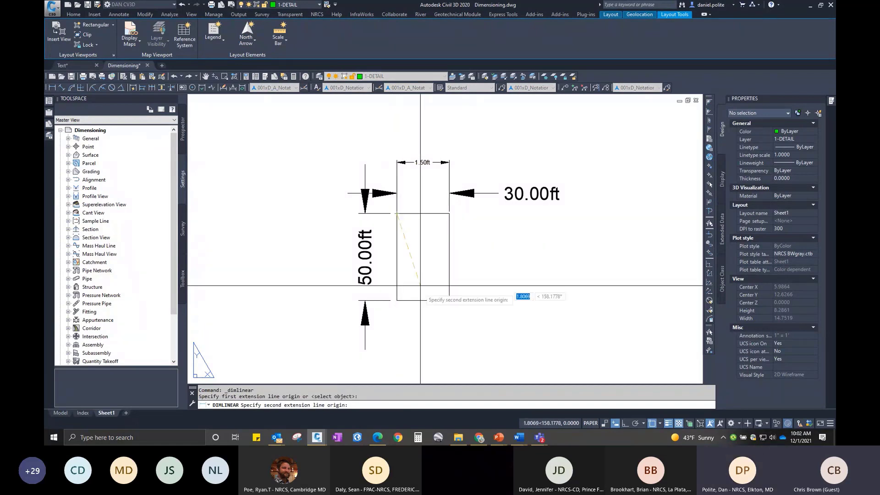
click(397, 300)
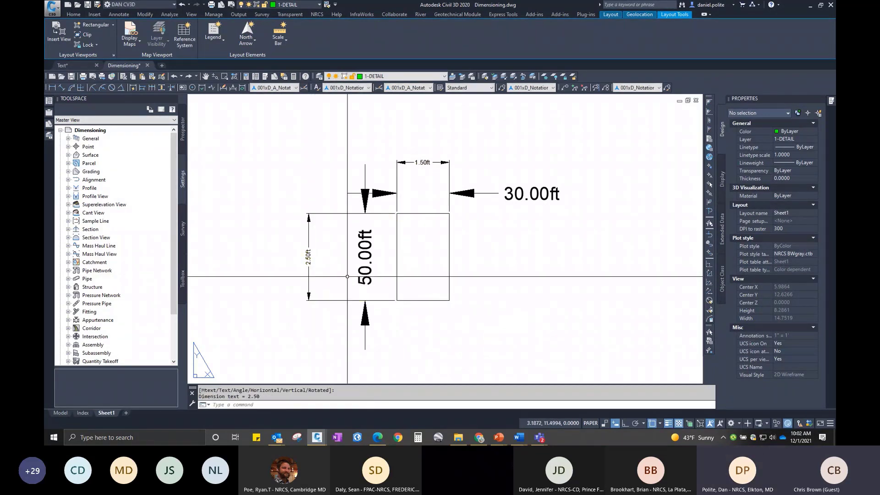
click(309, 251)
Delete the horizontal and vertical dimensions just placed in paper space.
scroll(328, 250, down, 4)
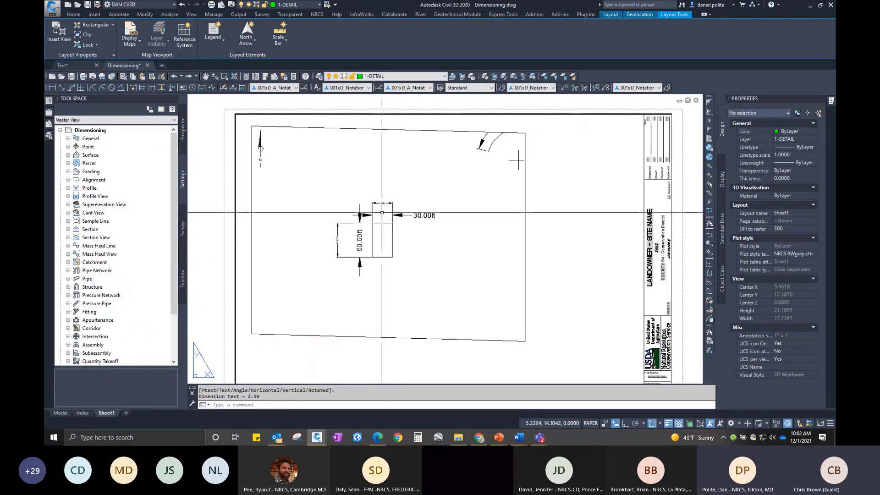
click(377, 204)
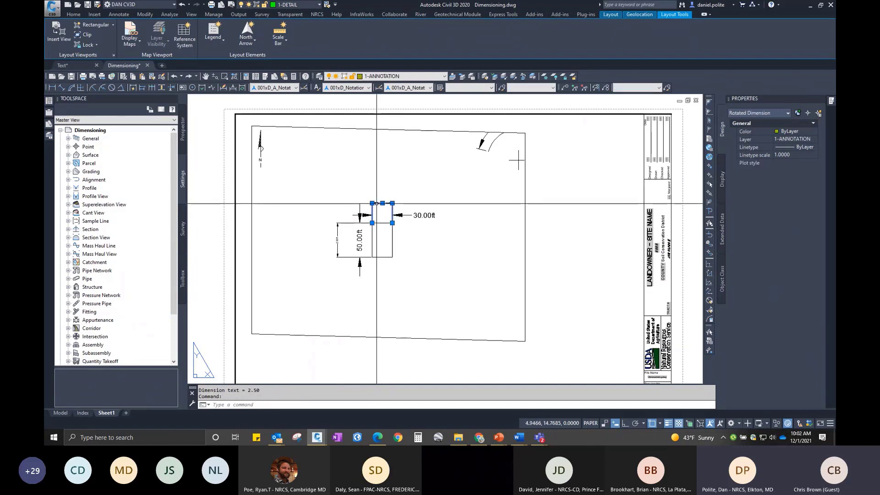
click(338, 239)
key(Delete)
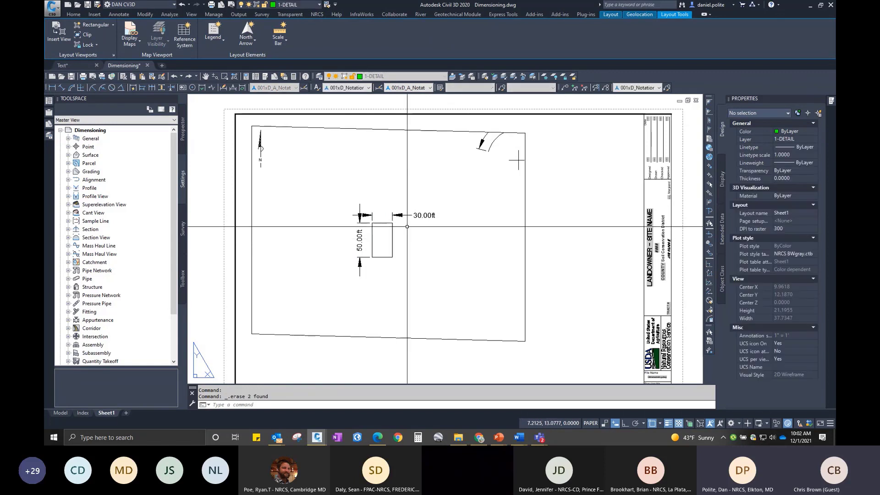
Activate model space inside the viewport and delete the rectangle's 30.00ft and 50.00ft dimensions.
scroll(403, 211, up, 4)
scroll(403, 212, down, 5)
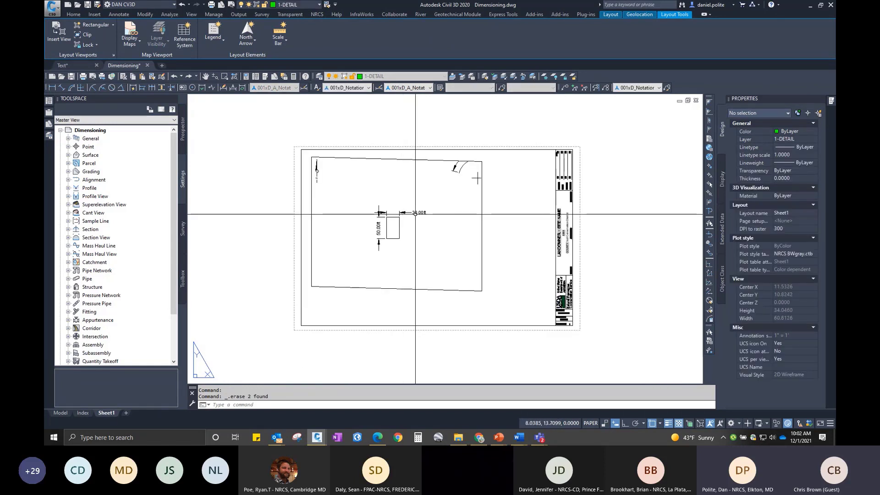
double_click(416, 213)
click(414, 212)
click(382, 222)
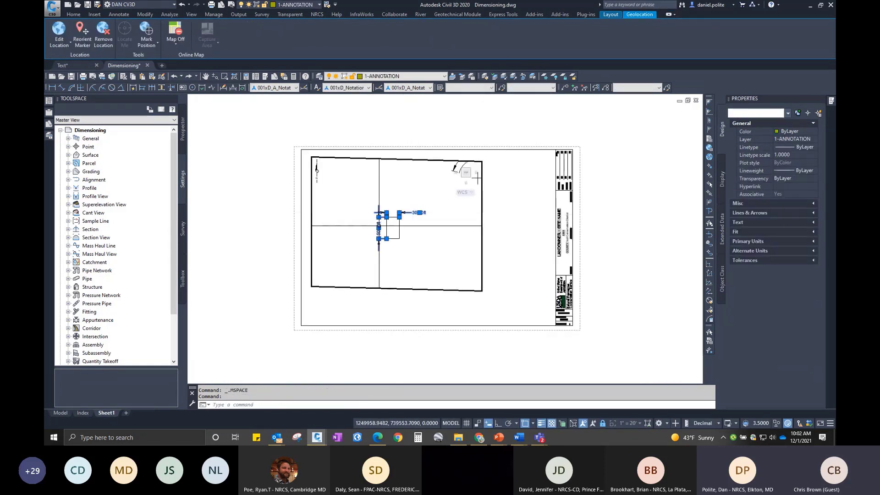
key(Delete)
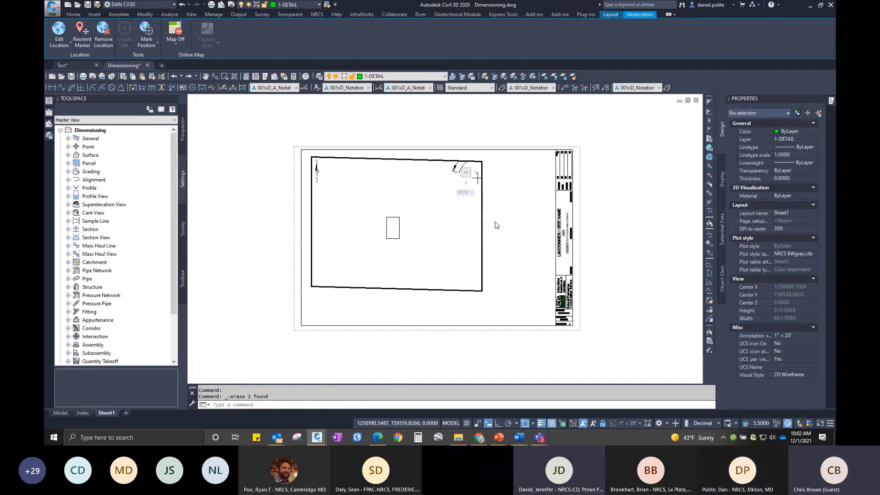
Return to paper space and turn on adding scales to annotative objects when the annotation scale changes.
double_click(495, 222)
scroll(404, 227, up, 2)
click(388, 216)
click(385, 221)
key(Escape)
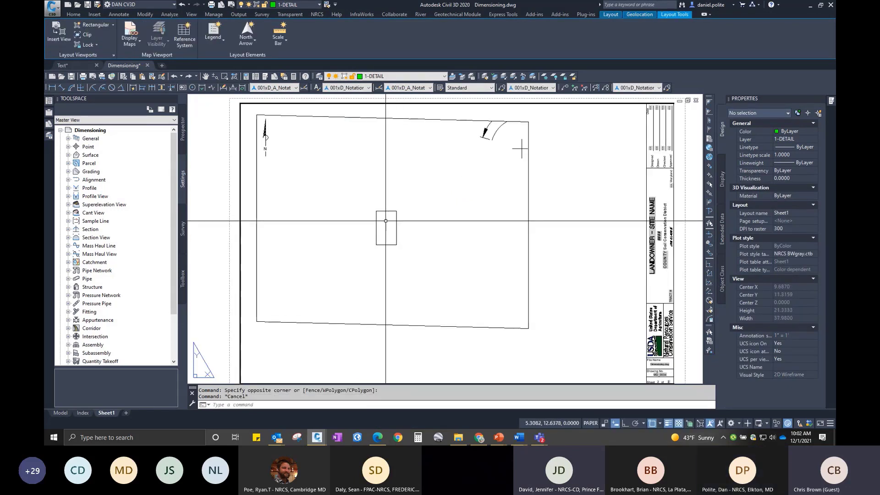
click(477, 195)
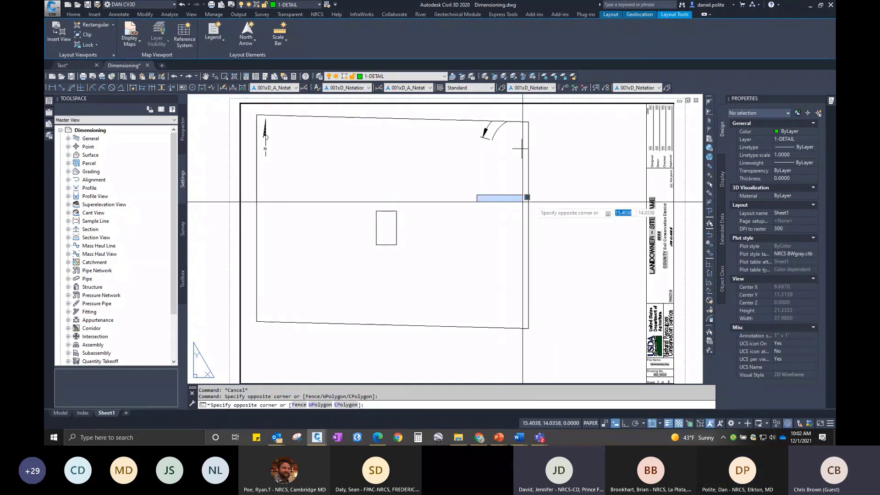
click(528, 196)
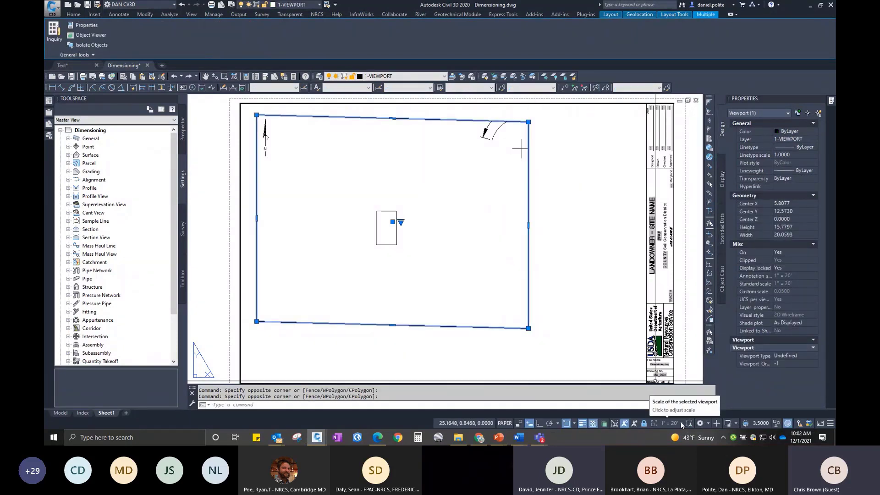
click(635, 424)
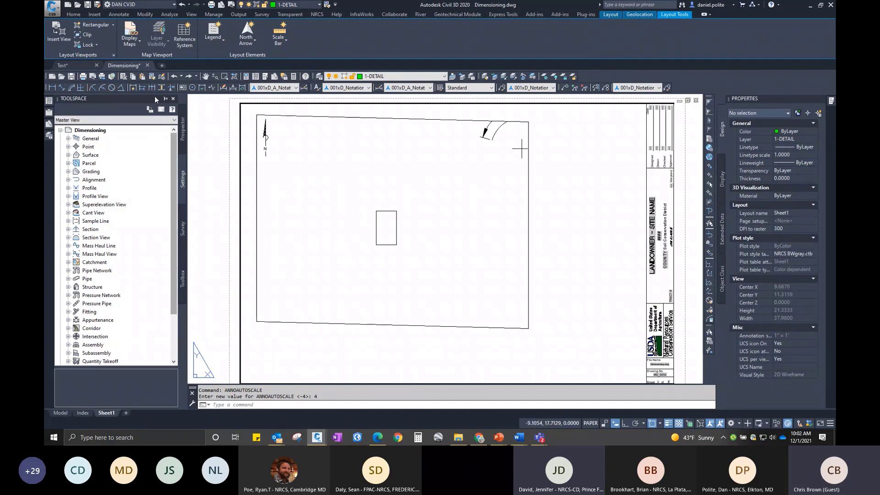
Dimension the rectangle's upper edge with a horizontal linear dimension placed above it in paper space.
click(51, 88)
scroll(394, 217, up, 3)
click(398, 208)
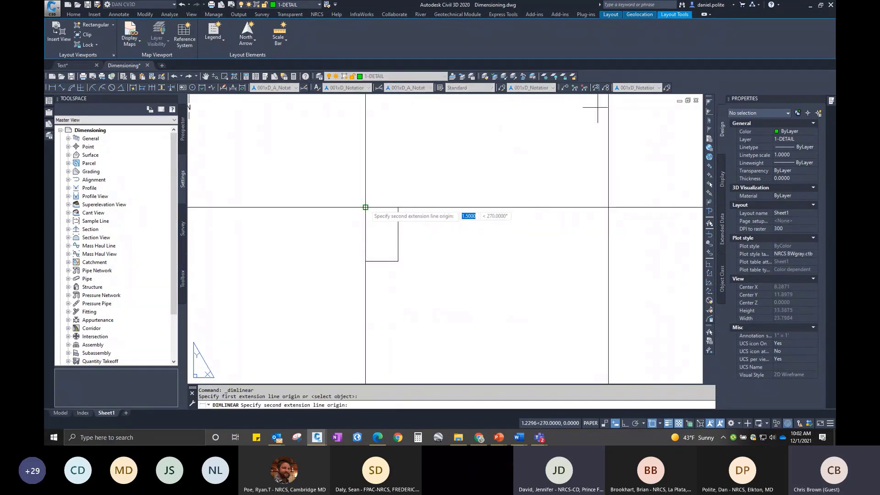
click(366, 208)
click(366, 194)
scroll(357, 194, up, 4)
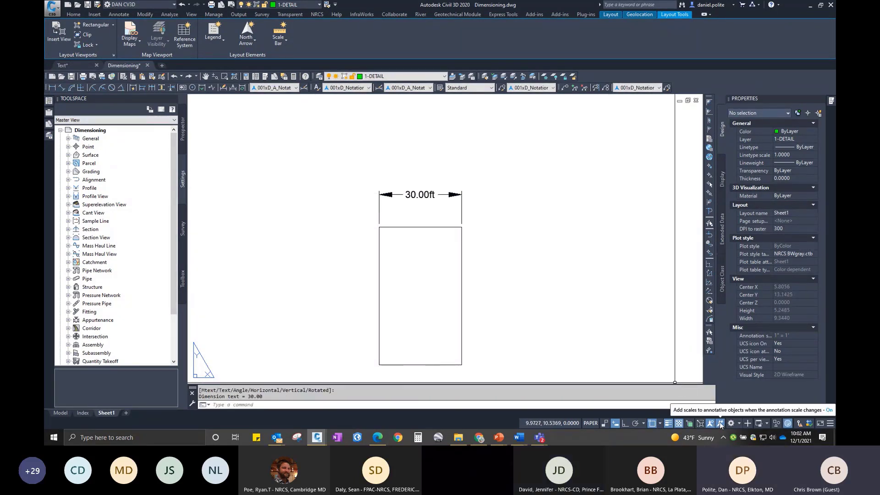
Turn on visibility of annotative objects at all scales in the Index layout, and return to Sheet1.
right_click(197, 201)
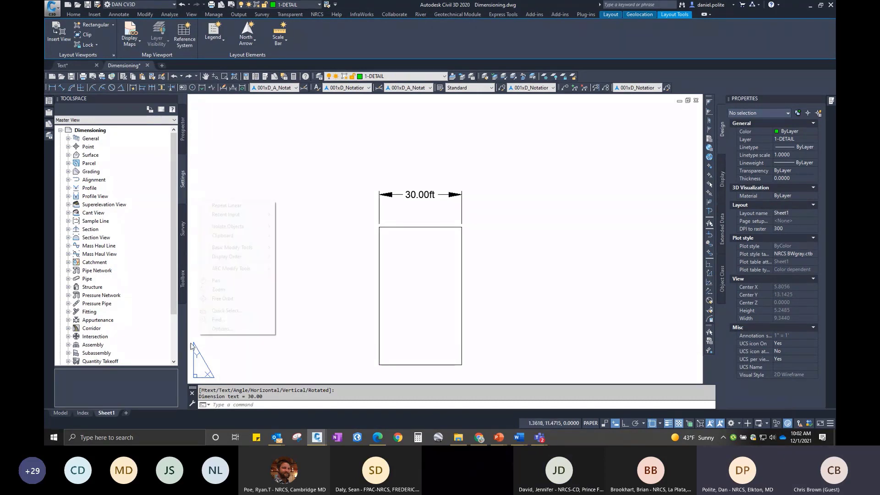
click(87, 412)
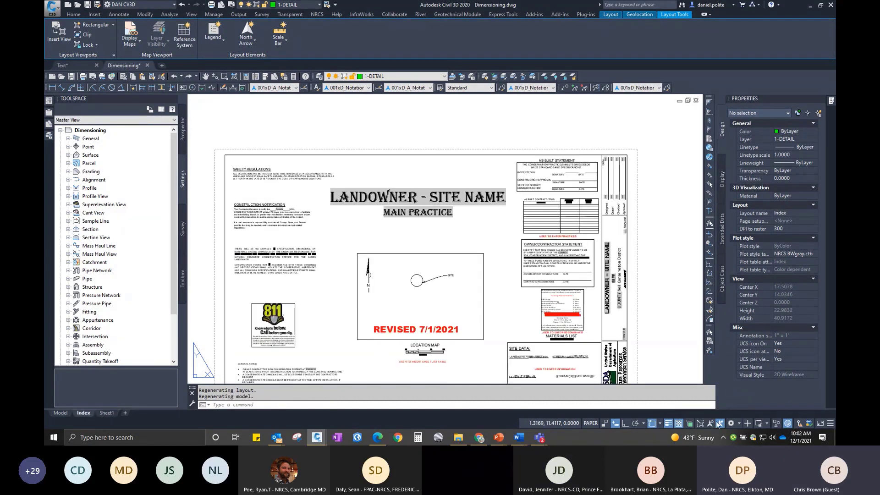
click(711, 424)
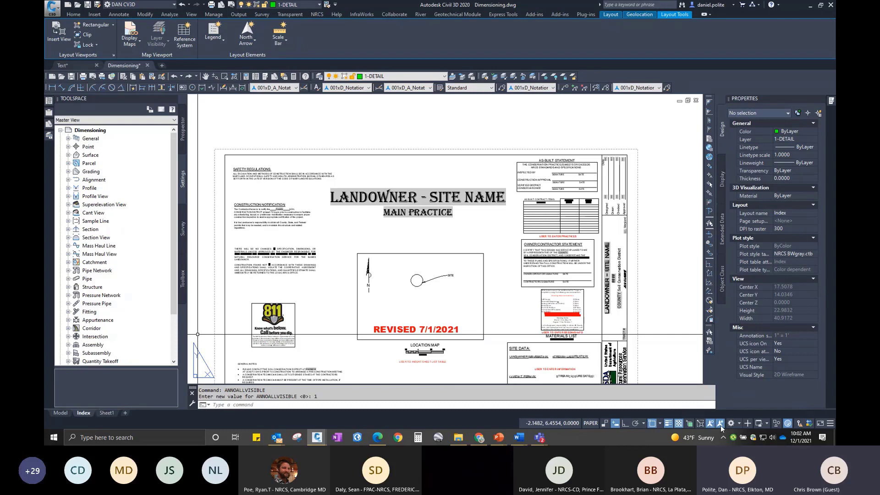
click(106, 413)
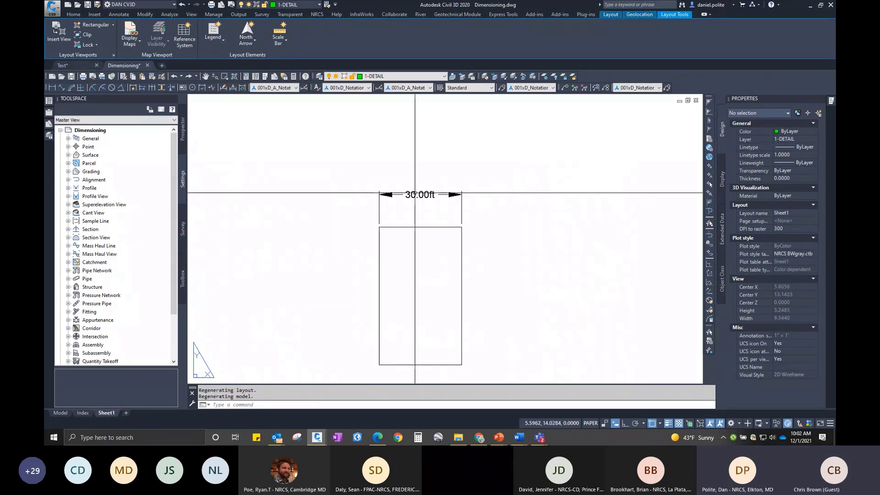
Dimension the rectangle's left edge with a vertical linear dimension placed outside it in paper space.
scroll(424, 177, down, 7)
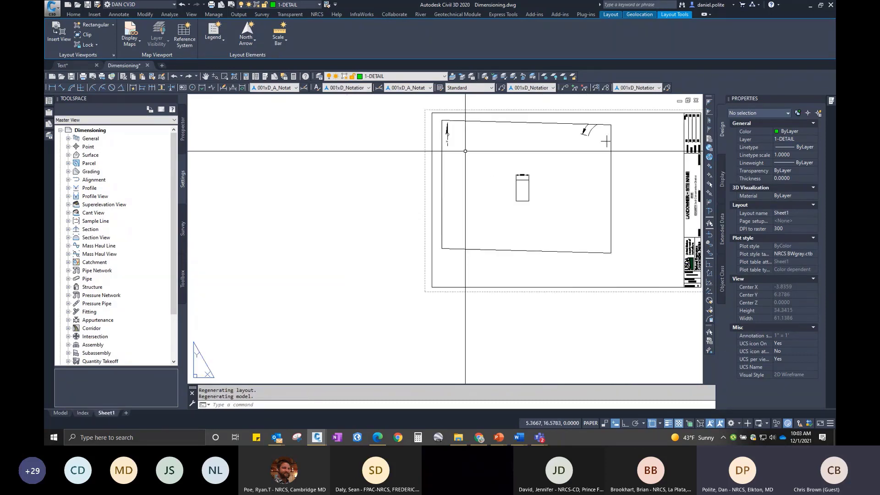
click(52, 88)
scroll(524, 174, up, 6)
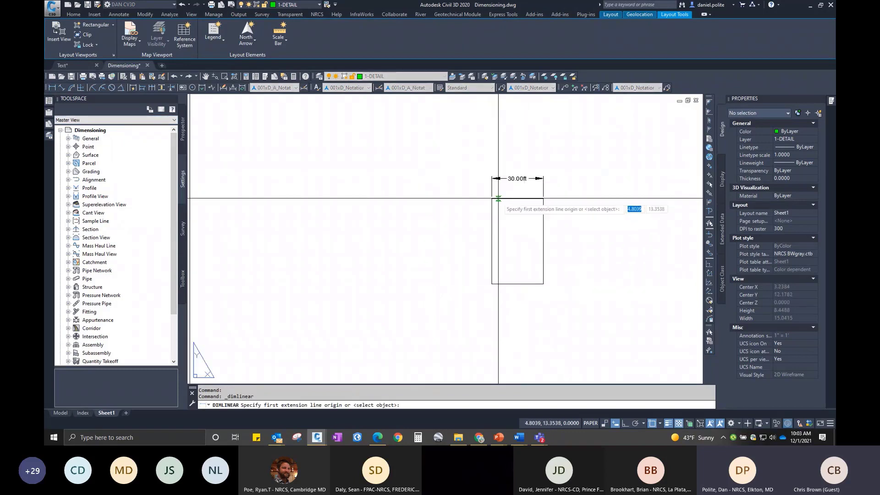
click(492, 284)
click(492, 284)
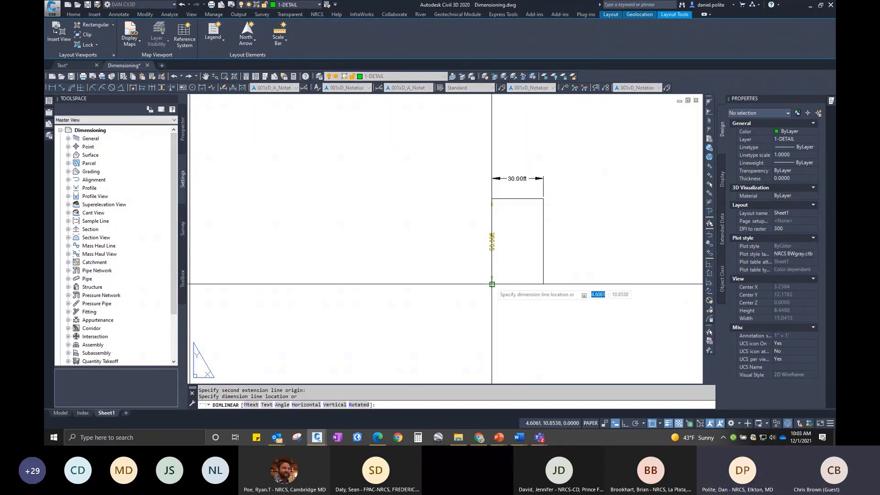
click(457, 283)
scroll(472, 236, up, 5)
scroll(427, 243, down, 6)
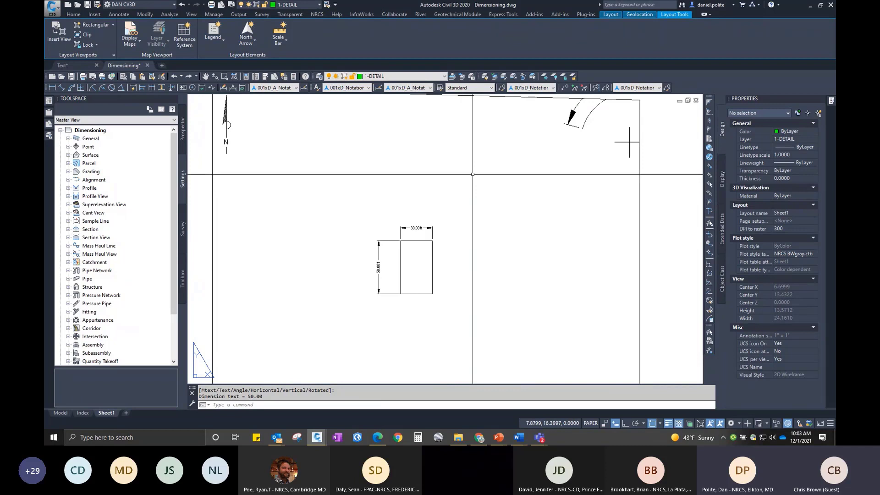
Try to draw a 50 by 100 rectangle in model space beside the existing one, and erase the attempt.
click(60, 412)
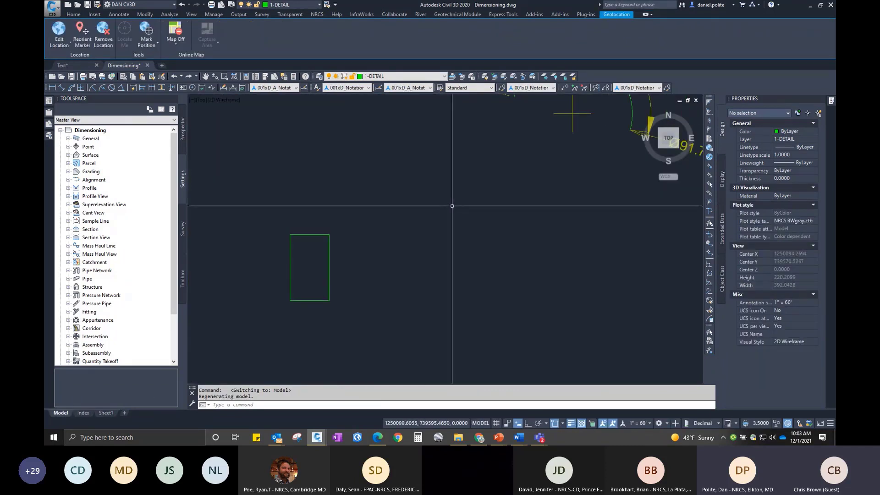
text(re)
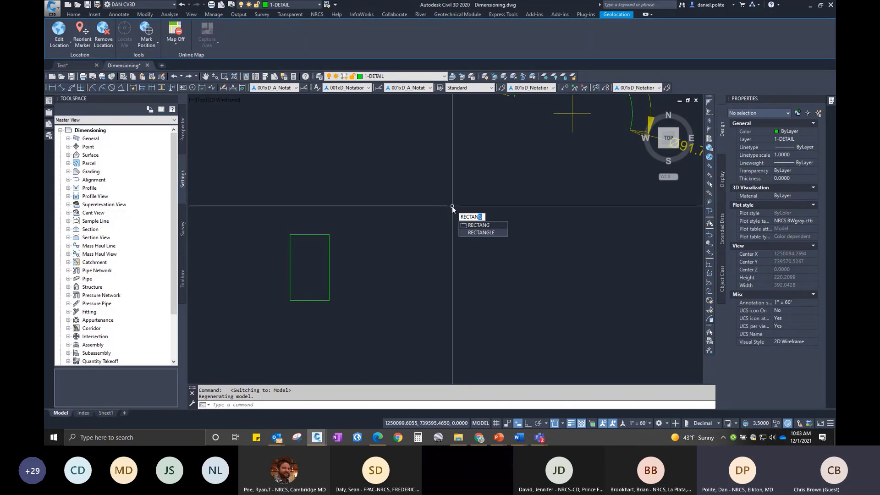
key(Return)
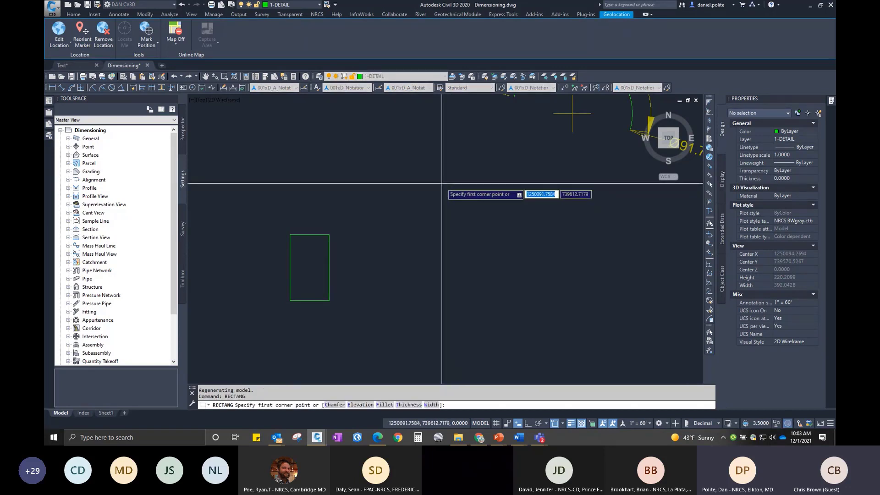
click(442, 183)
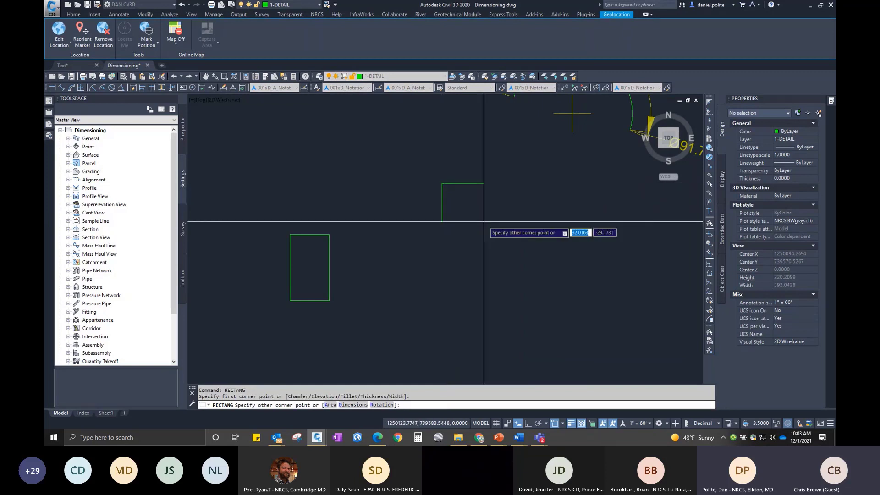
text(50)
key(Return)
text(100)
key(Return)
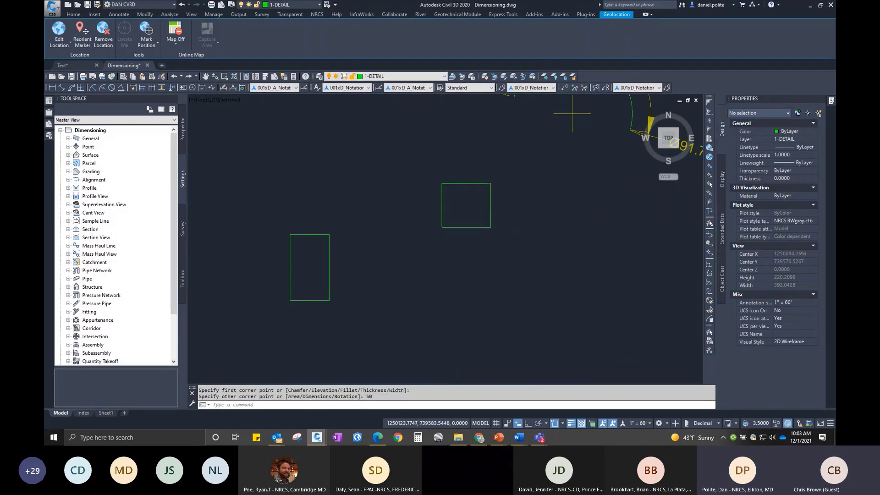
click(491, 226)
key(Delete)
Draw a rectangle with length 50 and width 100 in model space, east of the existing rectangle, using the Dimensions option.
text(recta)
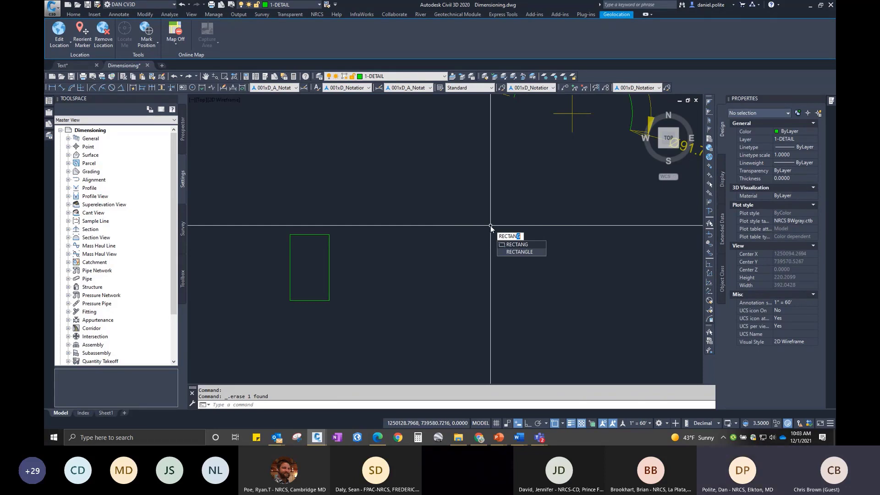
key(Return)
click(518, 264)
text(d)
key(Return)
text(50)
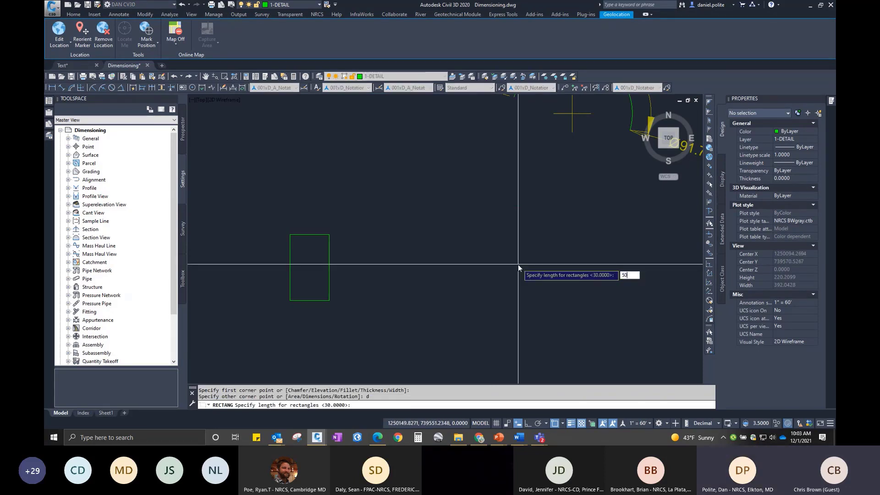
key(Return)
text(100)
key(Return)
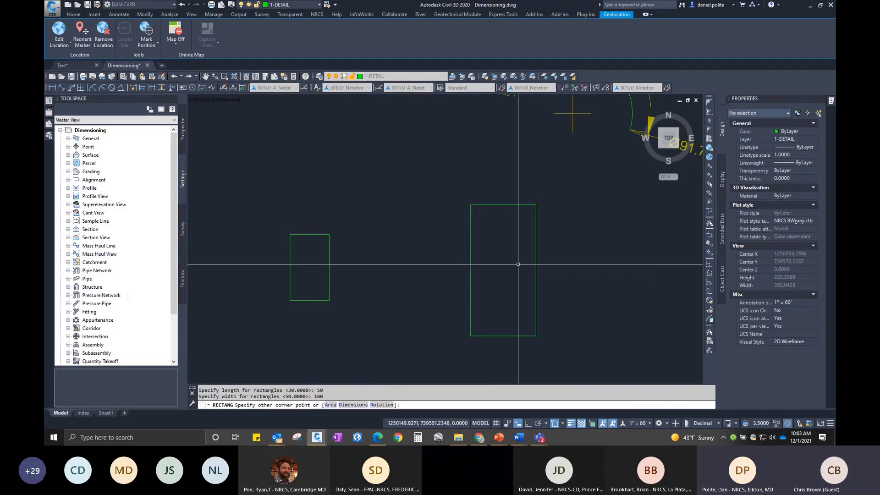
middle_drag(537, 227, 439, 188)
click(439, 187)
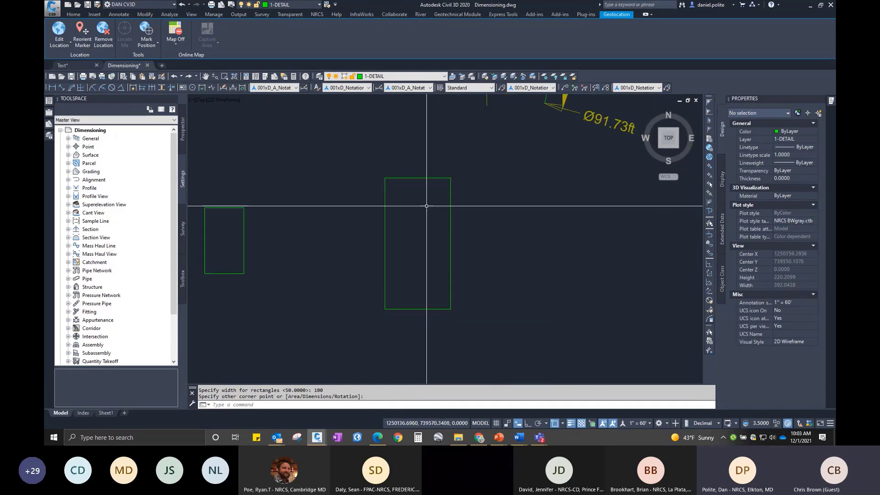
Return to Sheet1 and check the viewport's scale and display lock in its properties.
click(106, 413)
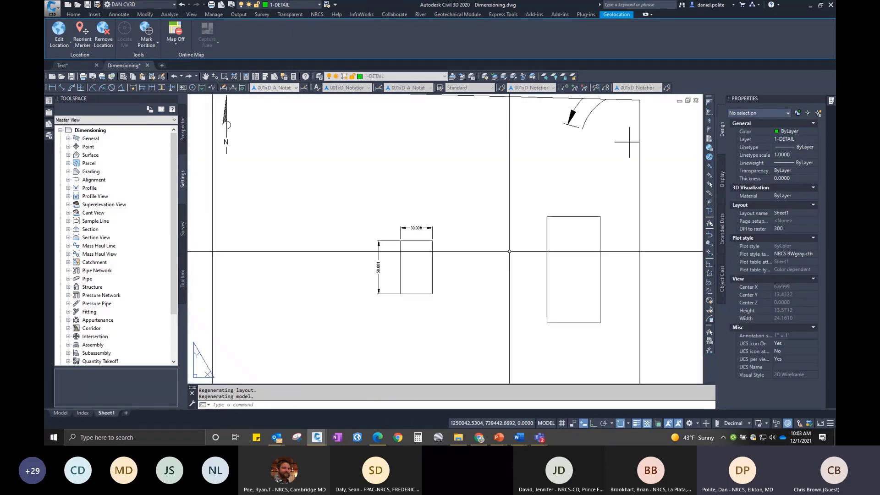
middle_drag(578, 238, 454, 225)
scroll(536, 199, down, 2)
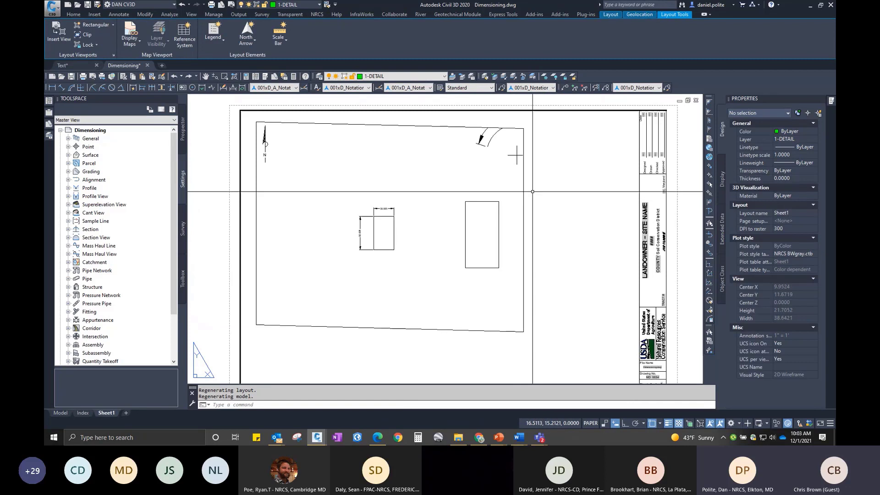
click(524, 197)
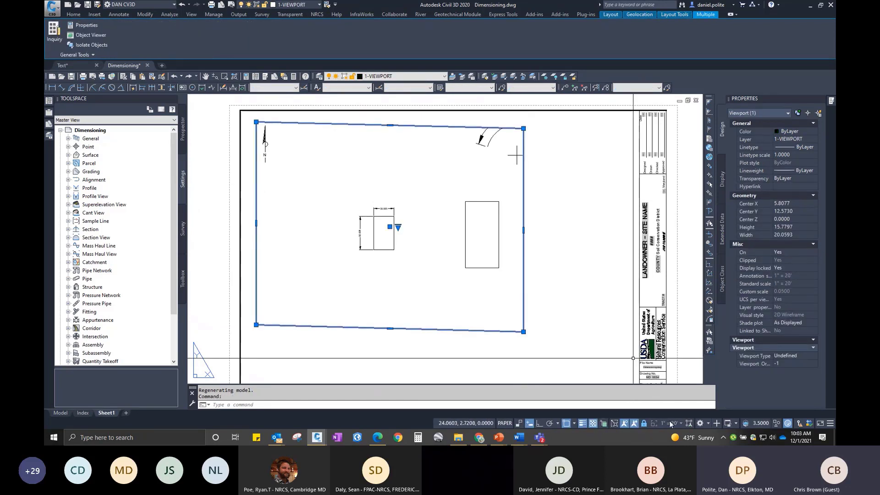
key(Escape)
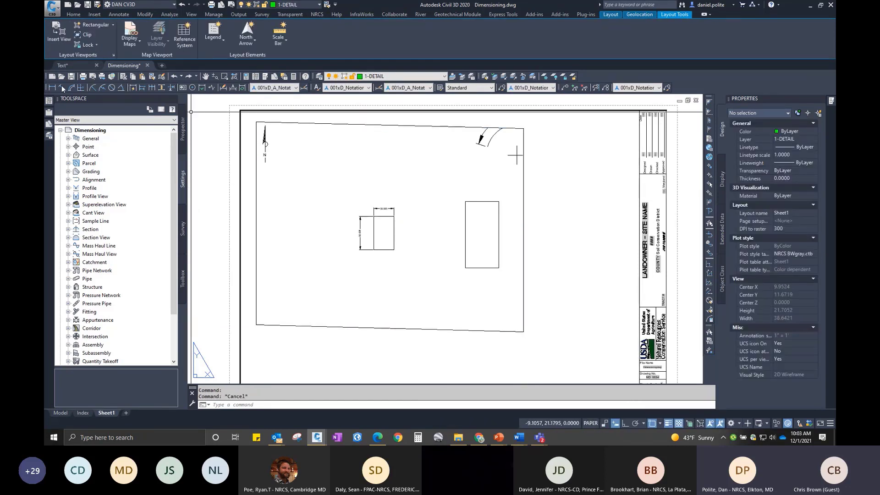
Dimension the larger rectangle's upper edge with a horizontal linear dimension placed above it in paper space.
click(63, 89)
scroll(474, 204, up, 2)
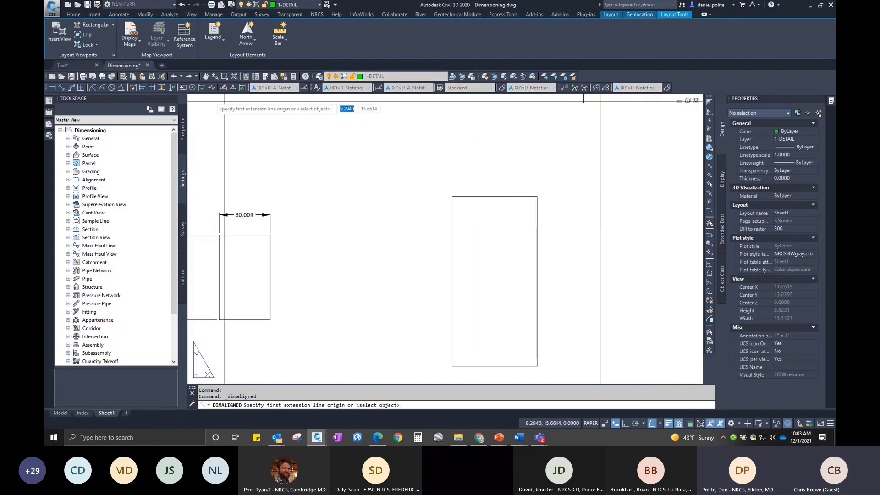
click(52, 87)
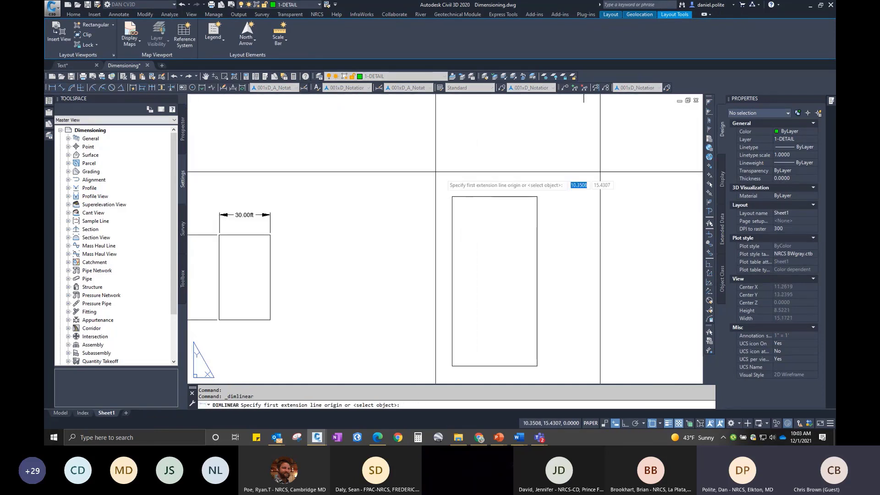
click(452, 196)
click(537, 196)
click(493, 172)
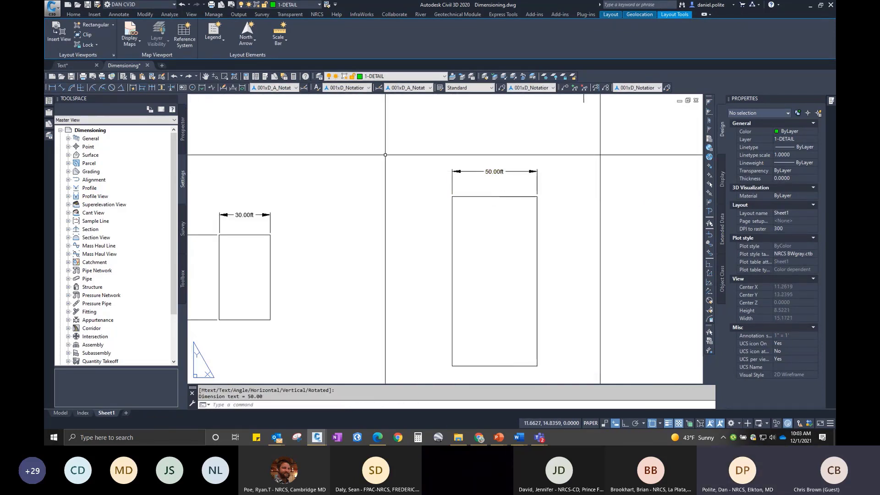
Dimension the larger rectangle's left edge with a vertical linear dimension placed outside it in paper space.
click(52, 87)
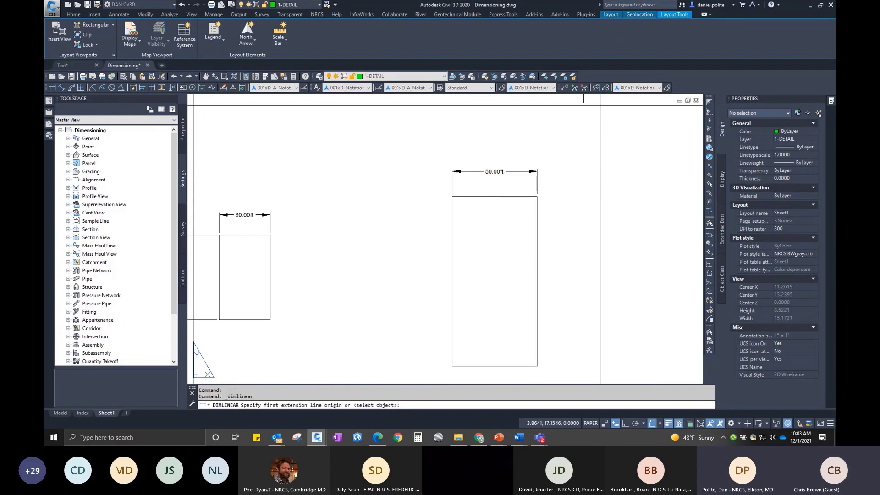
click(452, 197)
click(452, 366)
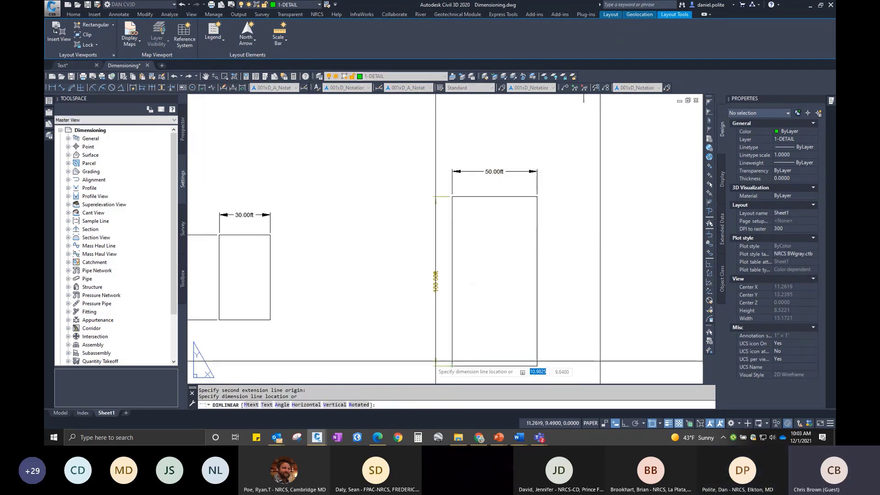
click(424, 355)
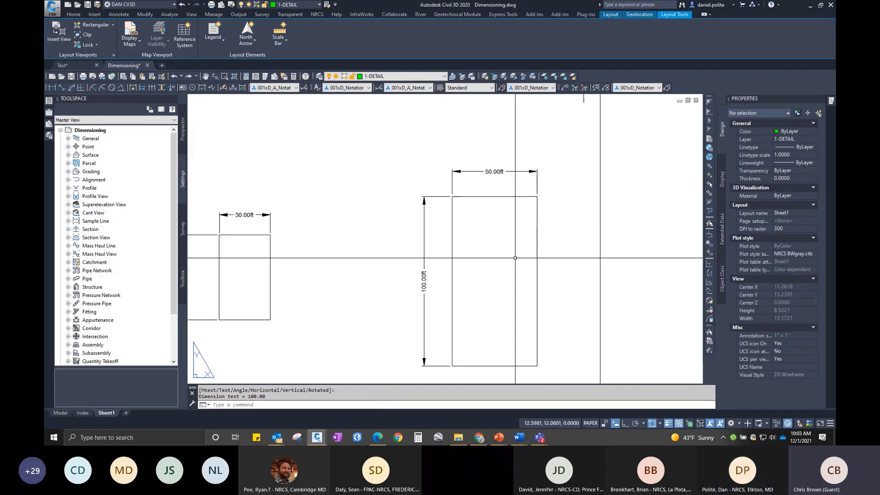
Check model space for the two rectangles without paper-space dimensions, and return to Sheet1.
scroll(515, 258, down, 3)
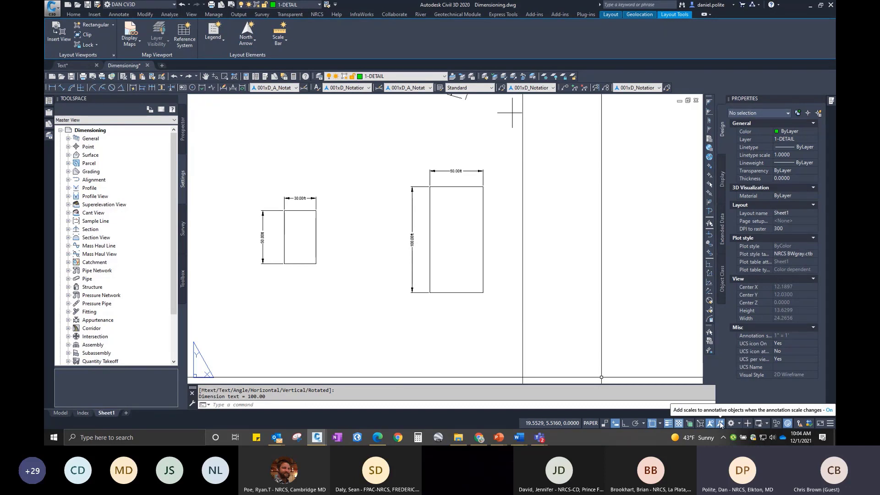
click(61, 413)
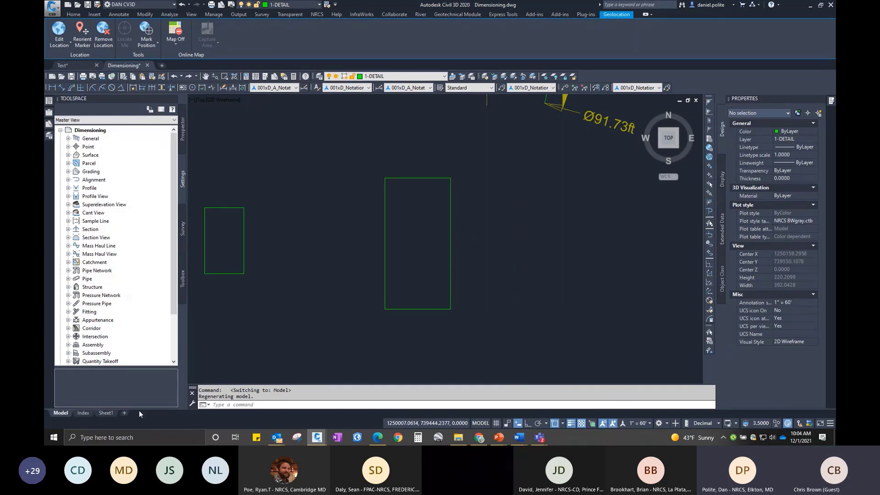
click(106, 413)
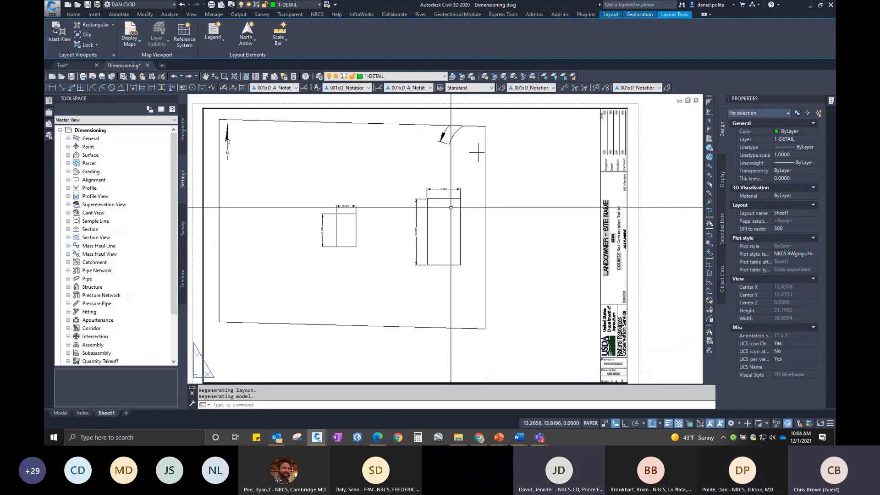
Unlock the Sheet1 viewport, shift its model view so the rectangles move off their dimensions, and return to paper space.
double_click(415, 193)
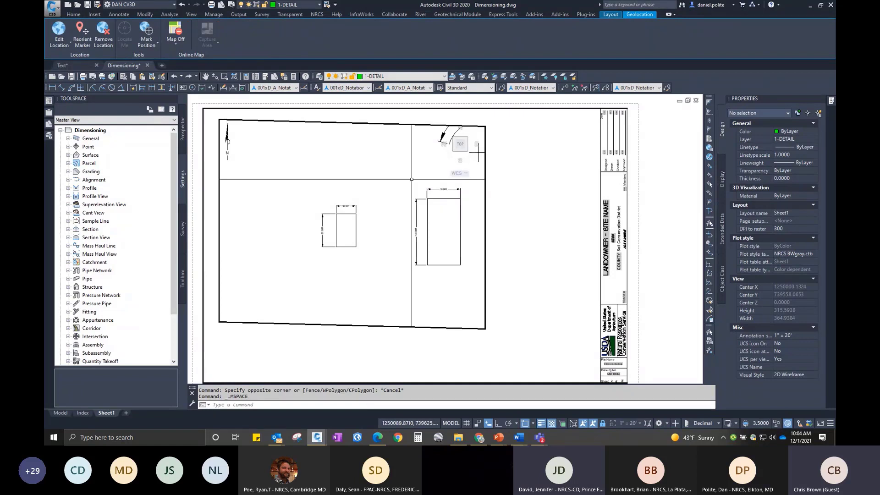
scroll(412, 179, down, 2)
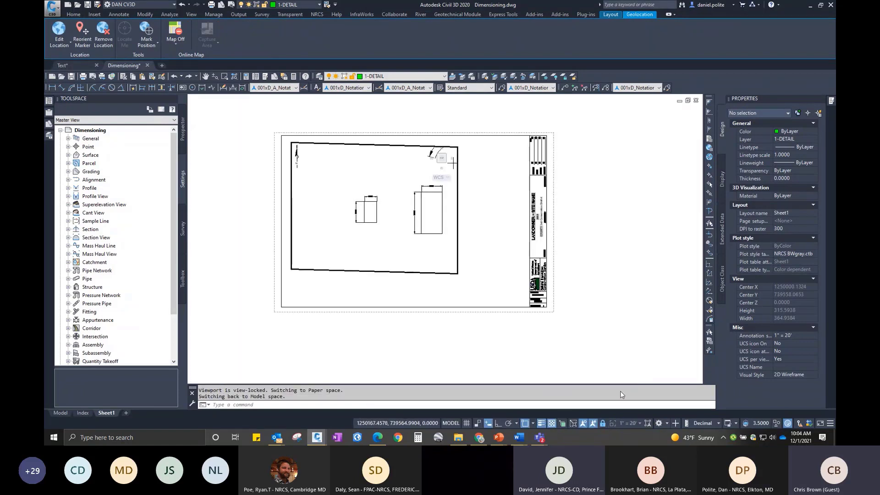
click(601, 424)
mouse_move(430, 207)
middle_down()
mouse_move(428, 228)
mouse_move(444, 187)
middle_up()
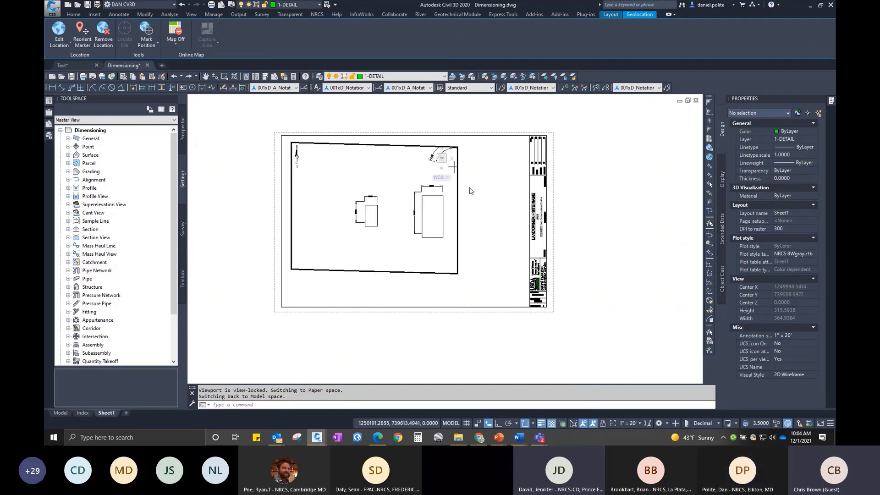
double_click(469, 191)
scroll(427, 198, up, 4)
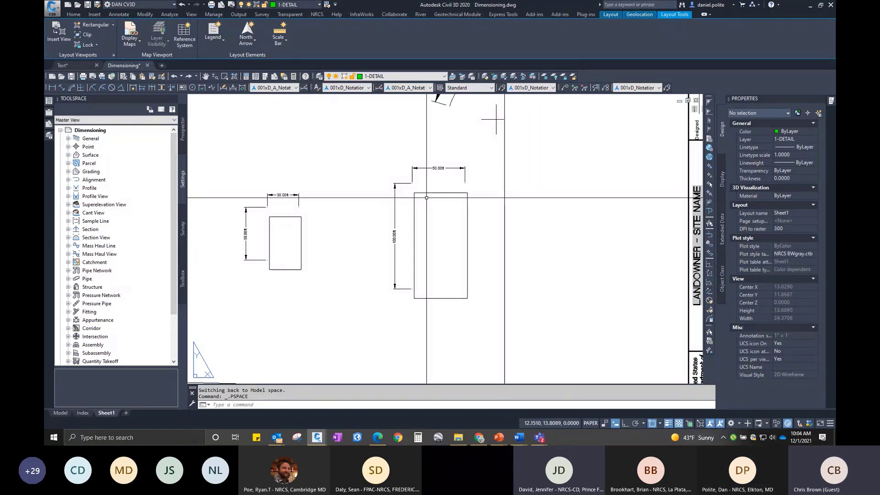
scroll(427, 197, down, 2)
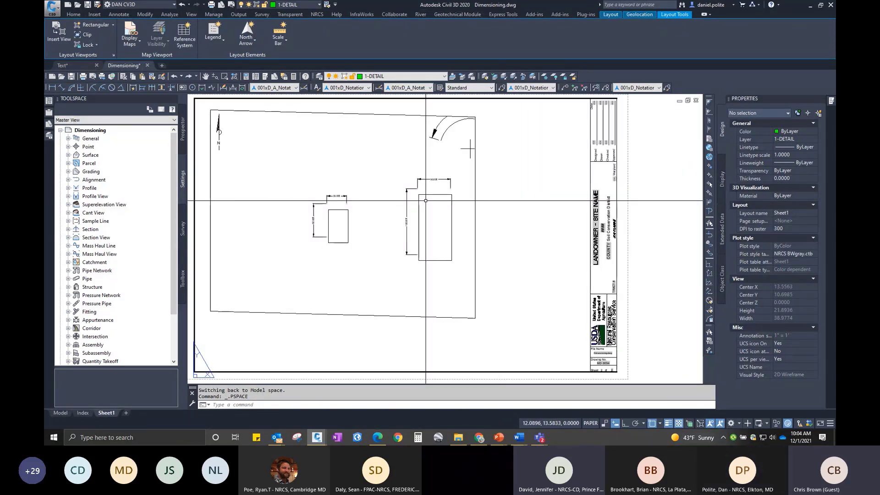
scroll(426, 200, down, 2)
scroll(373, 205, up, 4)
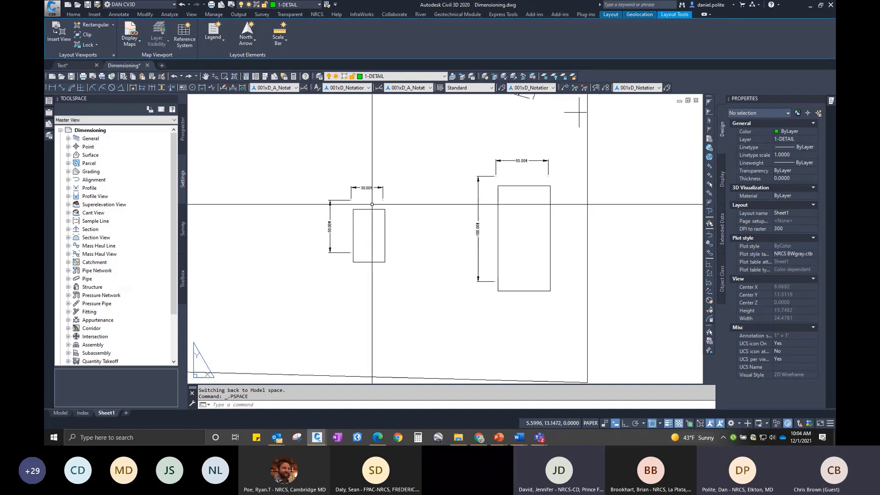
scroll(441, 195, down, 2)
Pan and zoom the model view inside the unlocked viewport to realign the rectangles with their dimensions, and return to paper space.
double_click(441, 185)
middle_drag(441, 175, 404, 170)
scroll(419, 198, down, 4)
scroll(443, 197, up, 2)
scroll(384, 211, up, 2)
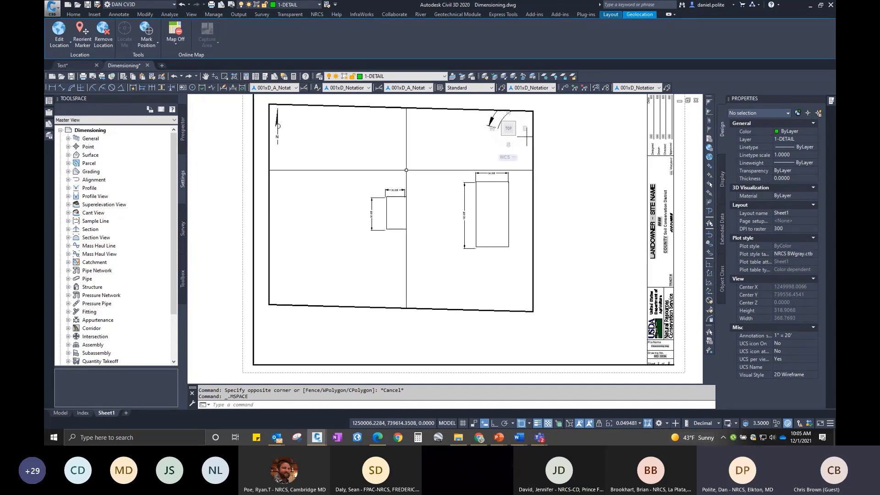
scroll(416, 187, up, 3)
scroll(416, 188, down, 3)
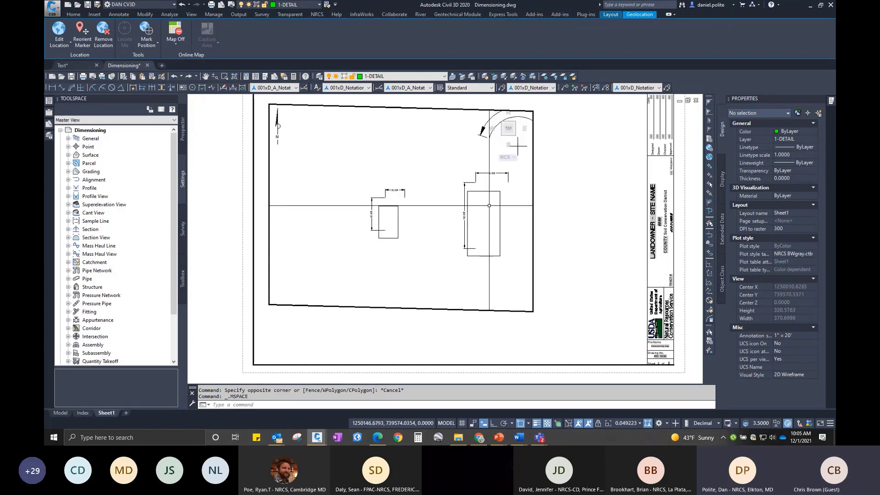
middle_drag(495, 202, 501, 194)
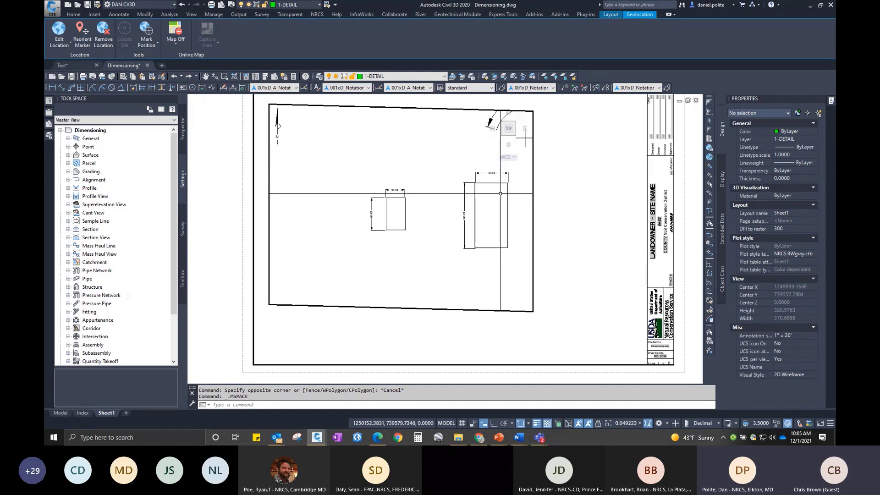
double_click(562, 229)
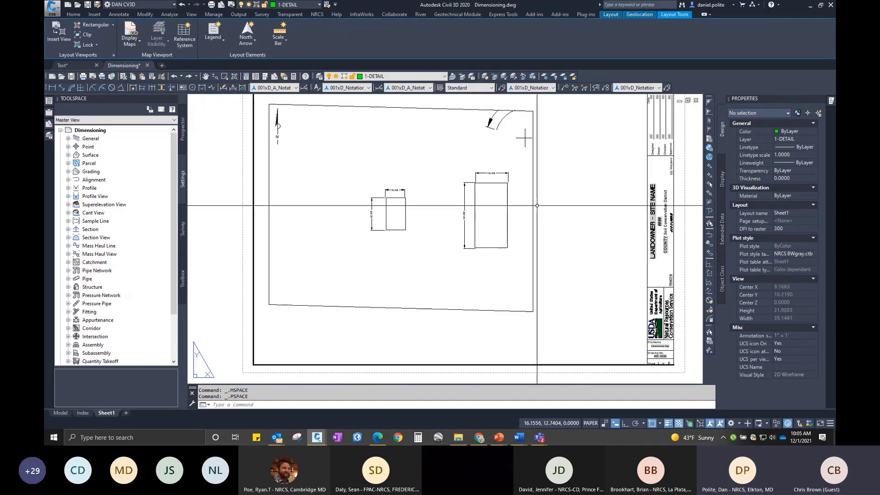
click(472, 154)
click(437, 131)
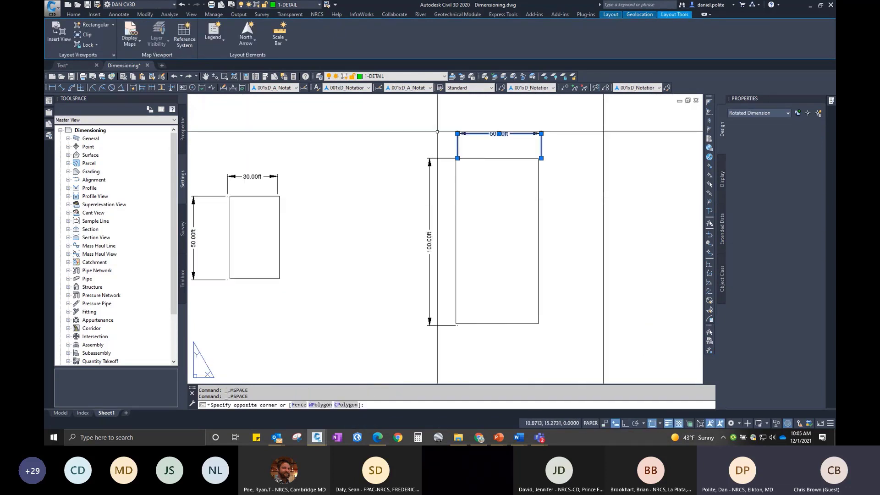
click(442, 177)
click(425, 189)
click(332, 240)
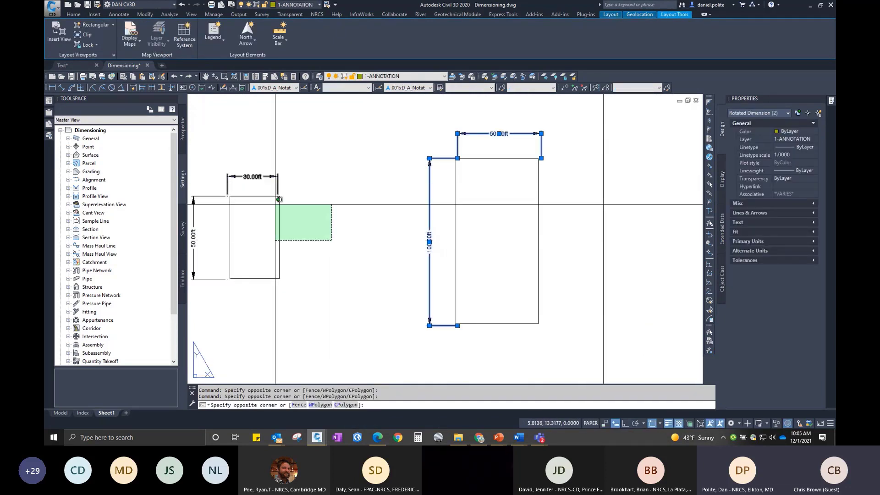
click(277, 197)
click(217, 215)
click(202, 179)
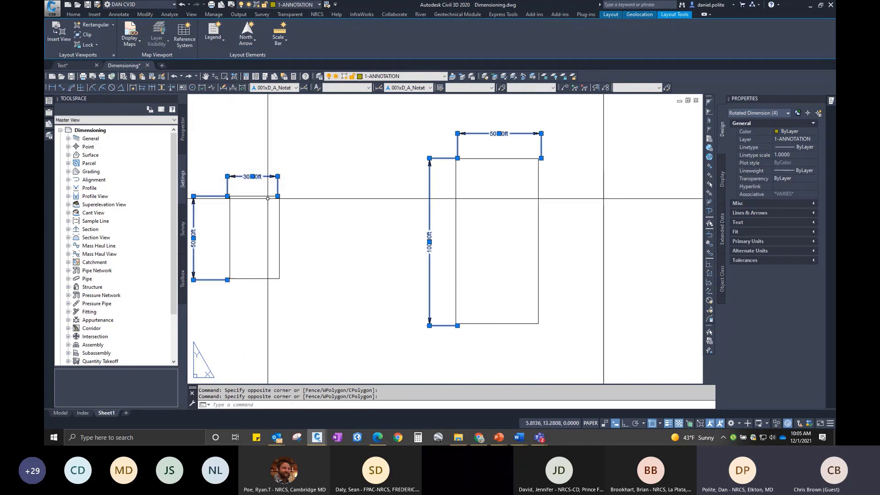
text(m)
key(Return)
key(Escape)
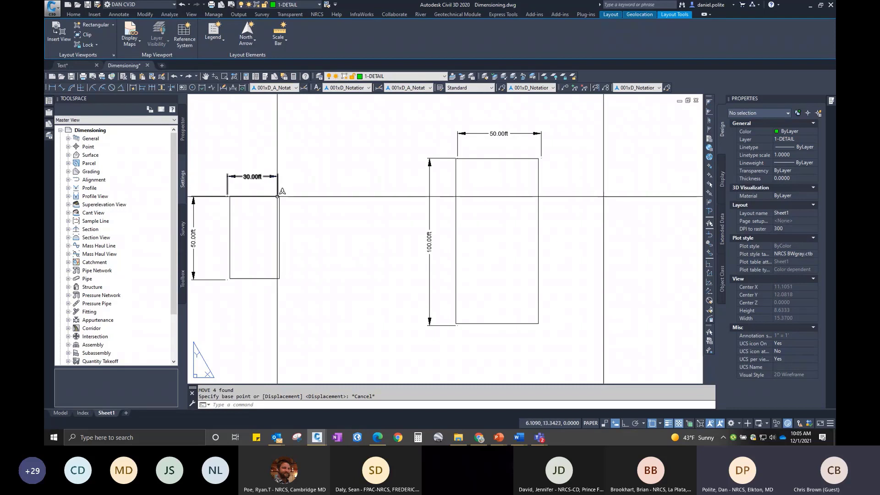
click(278, 185)
key(Escape)
scroll(346, 195, down, 3)
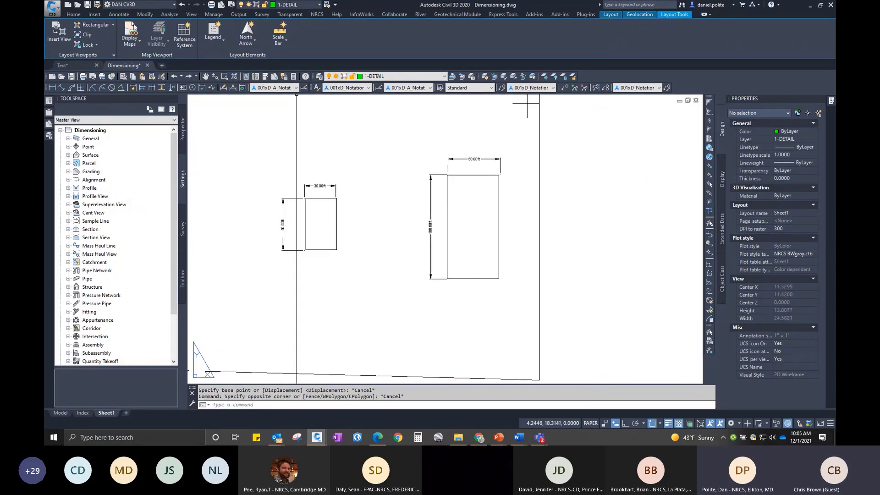
Try to reassociate the smaller rectangle's horizontal dimension with the rectangle's top edge.
click(74, 15)
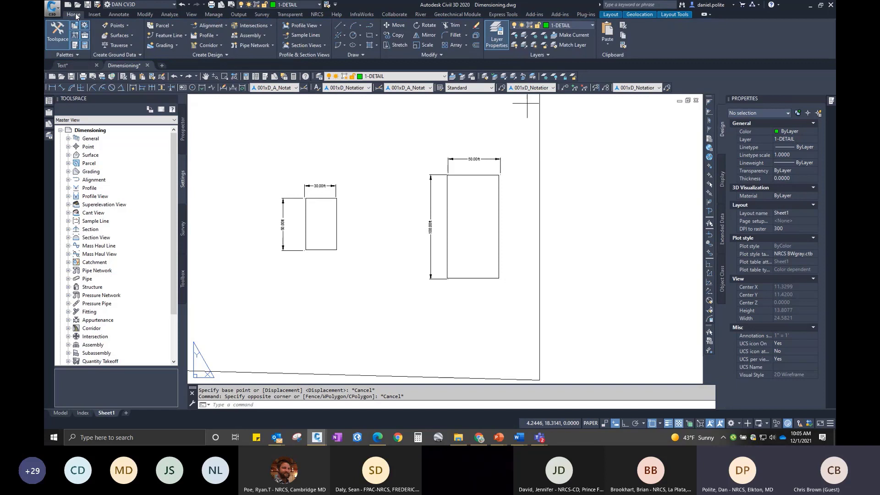
click(119, 14)
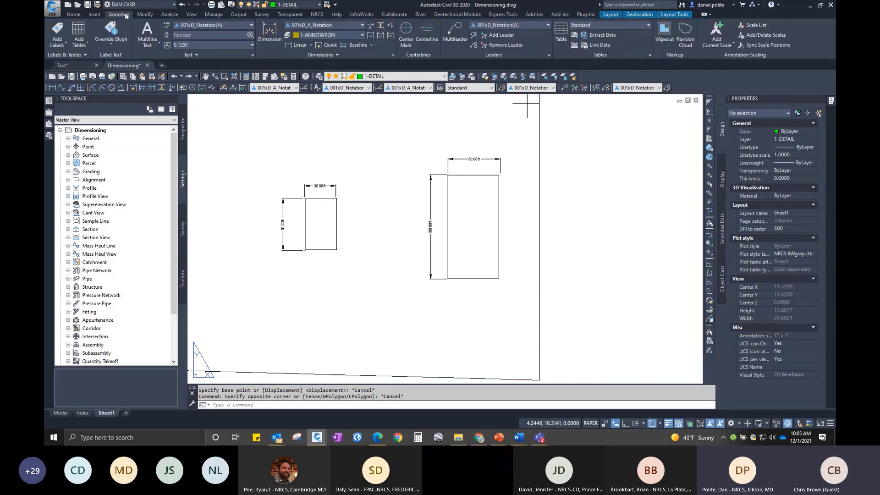
click(390, 36)
click(341, 213)
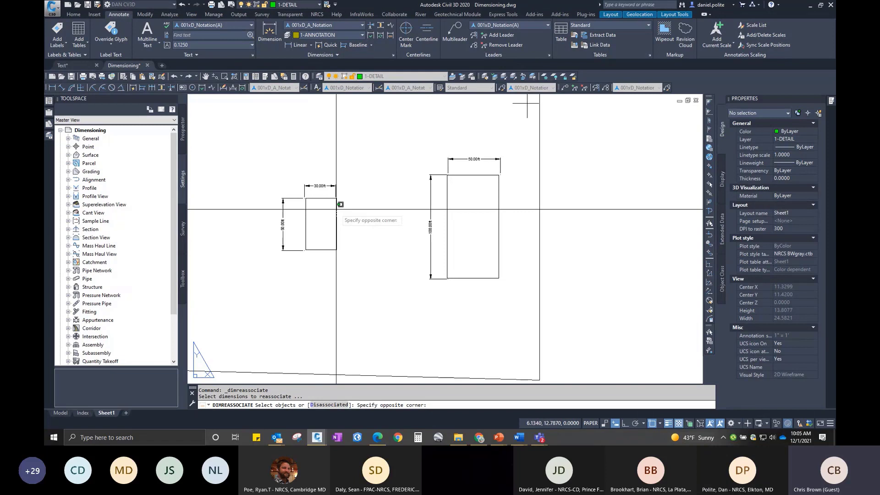
scroll(341, 204, up, 8)
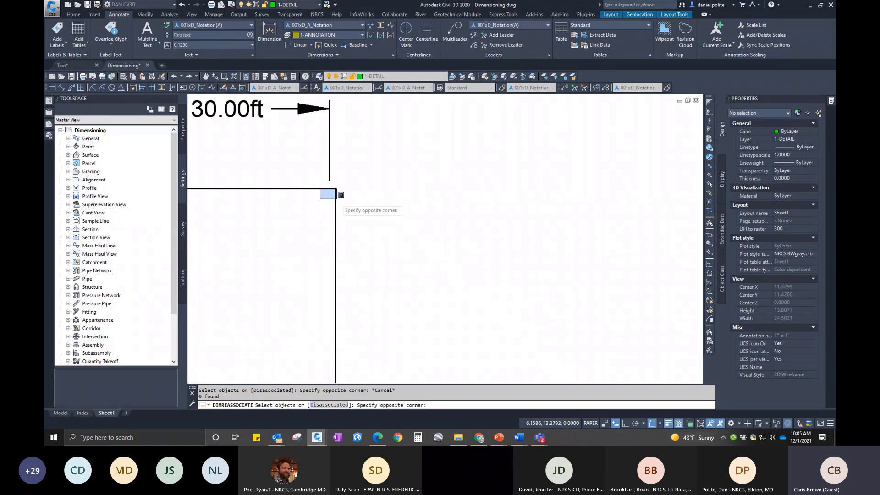
click(337, 199)
click(301, 193)
click(299, 191)
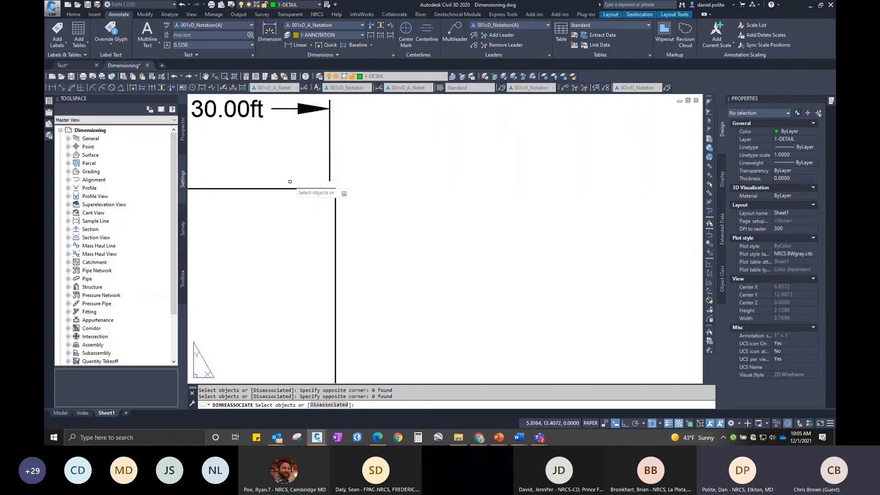
click(330, 180)
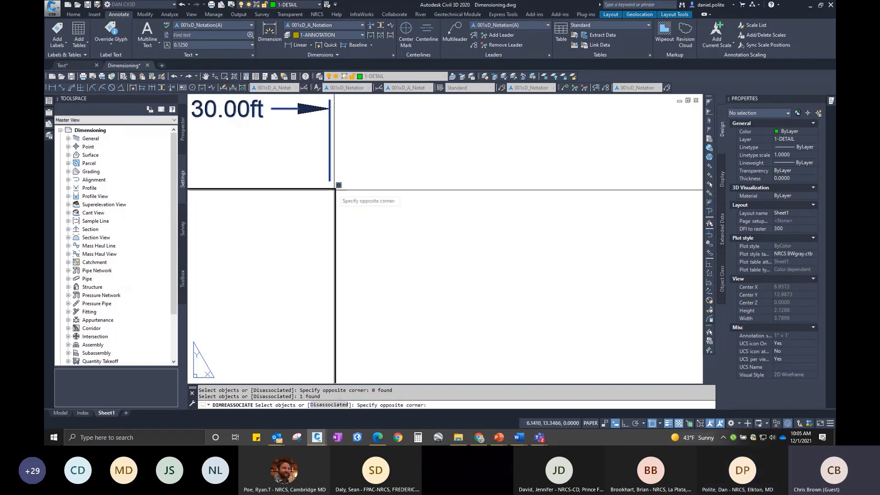
click(334, 189)
click(342, 188)
scroll(343, 188, down, 5)
key(Escape)
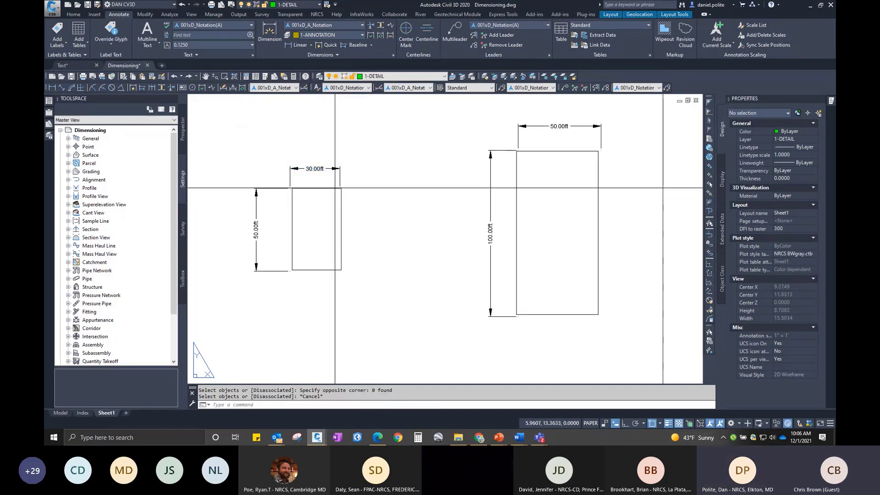
Stretch the right origin point of the smaller rectangle's horizontal dimension onto the rectangle's top-right corner.
click(347, 180)
key(Escape)
click(346, 179)
click(339, 177)
click(339, 188)
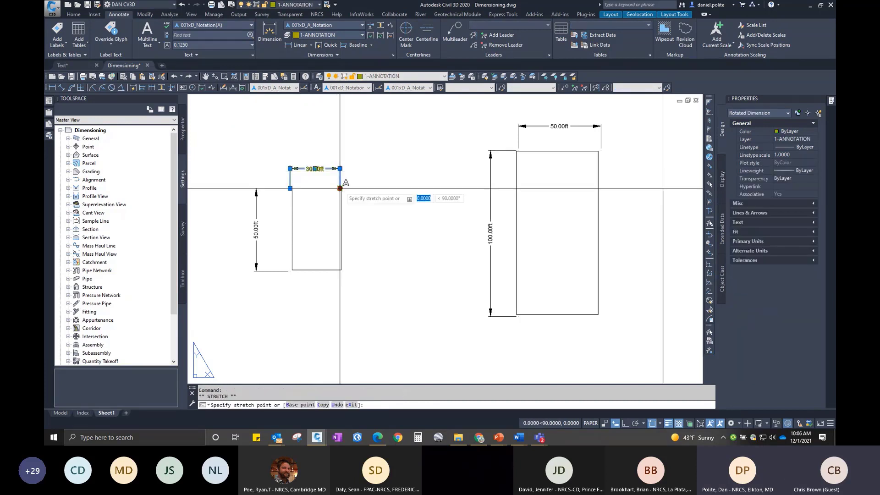
scroll(343, 189, up, 6)
click(335, 189)
scroll(335, 189, down, 5)
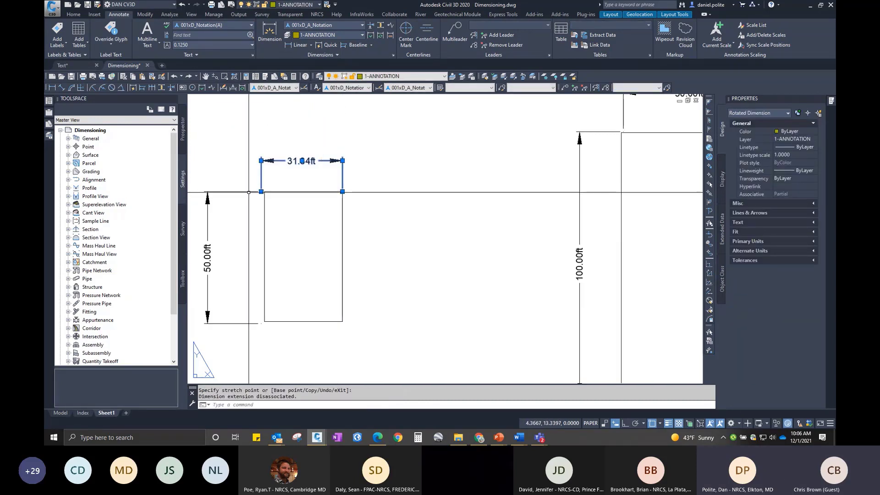
Stretch the shared top-left origin points of the smaller rectangle's horizontal and vertical dimensions onto its top-left corner.
scroll(257, 191, up, 3)
scroll(257, 192, up, 2)
click(270, 191)
click(277, 191)
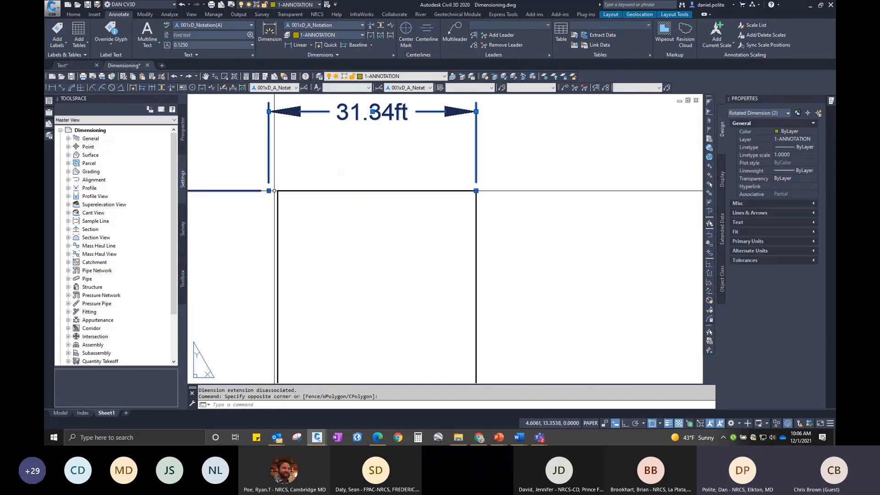
click(269, 191)
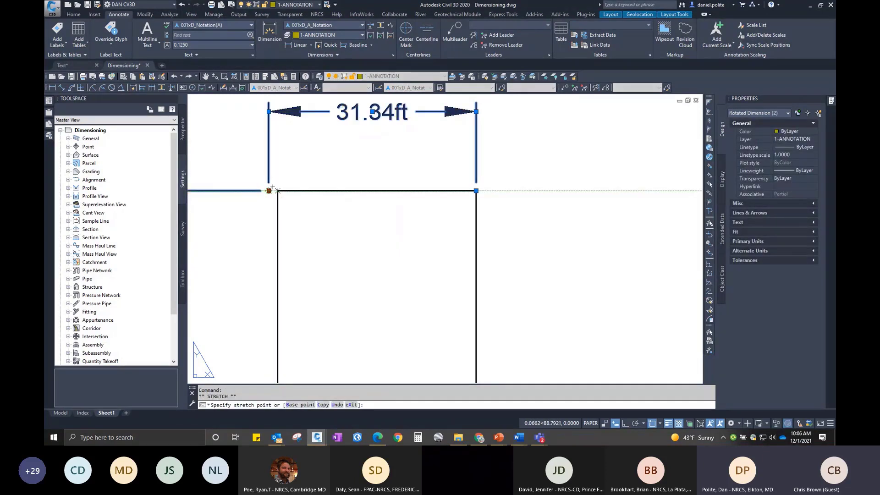
click(278, 190)
Stretch the lower origin point of the smaller rectangle's vertical dimension onto the rectangle's bottom-left corner.
scroll(307, 174, down, 4)
scroll(296, 311, up, 4)
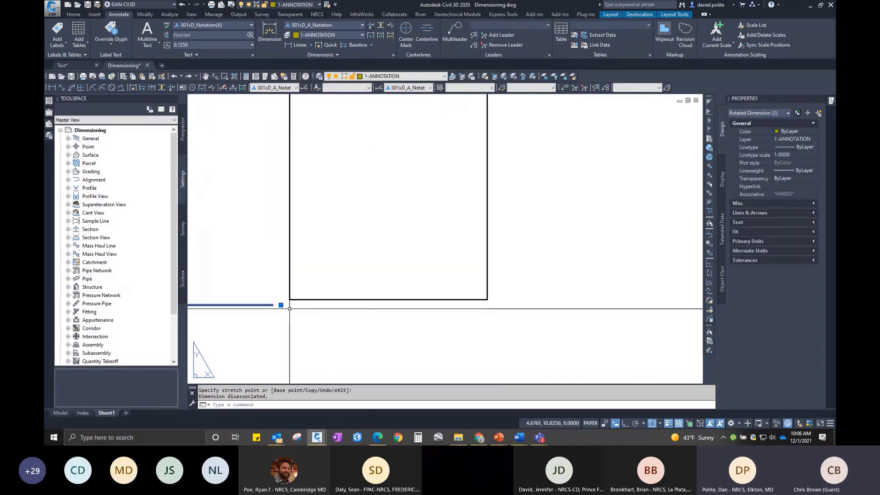
key(Escape)
key(Escape)
scroll(486, 160, down, 6)
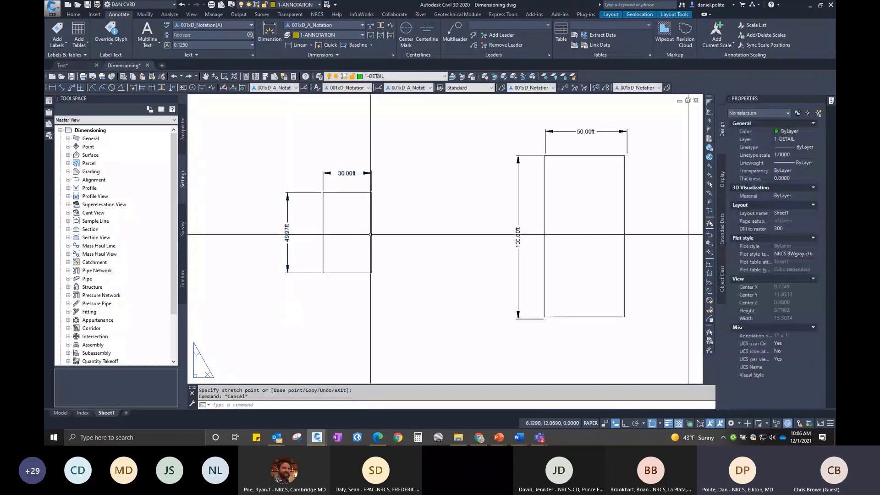
scroll(370, 235, up, 2)
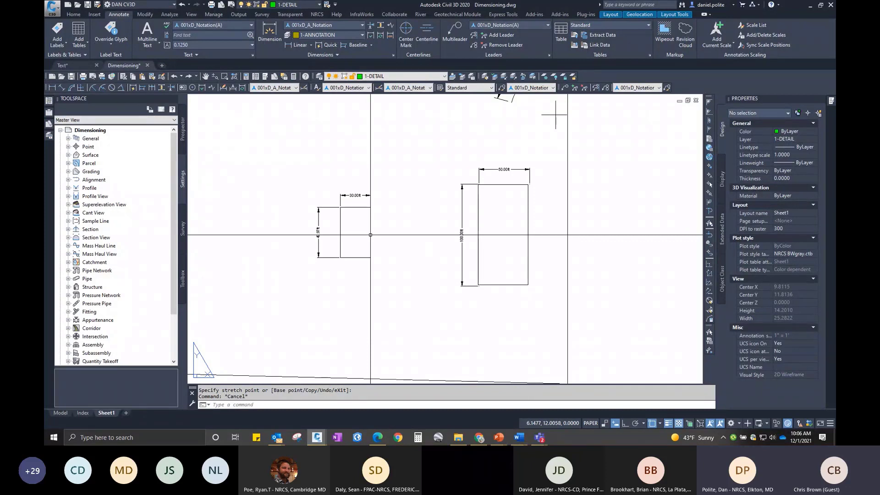
scroll(406, 218, down, 4)
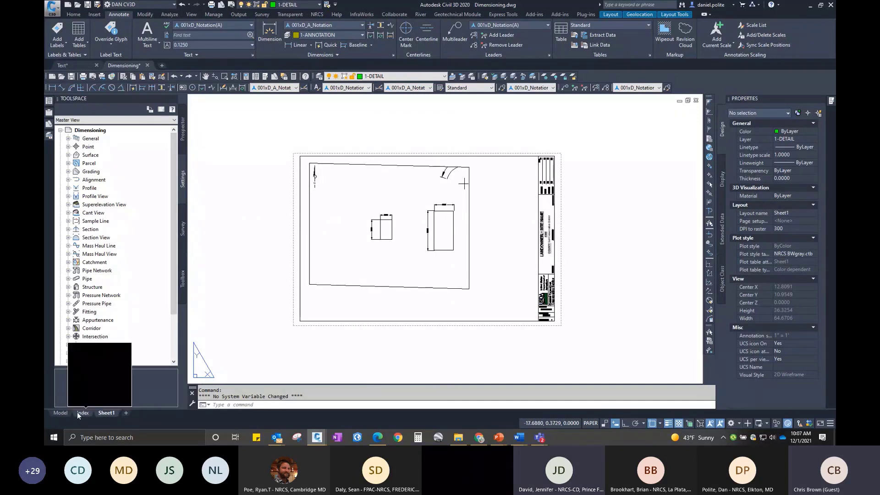
Go to model space and set the linear precision of the 001xD_A_Notation dimension style to 0.0.
click(61, 413)
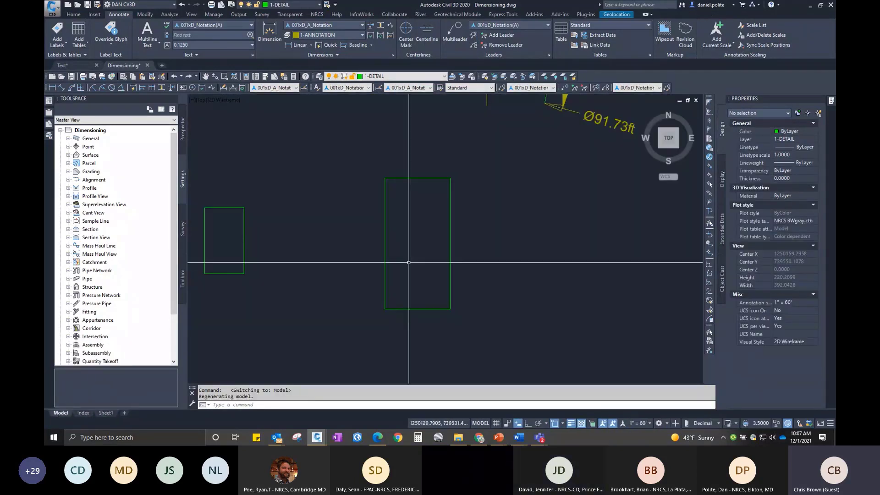
scroll(436, 197, down, 4)
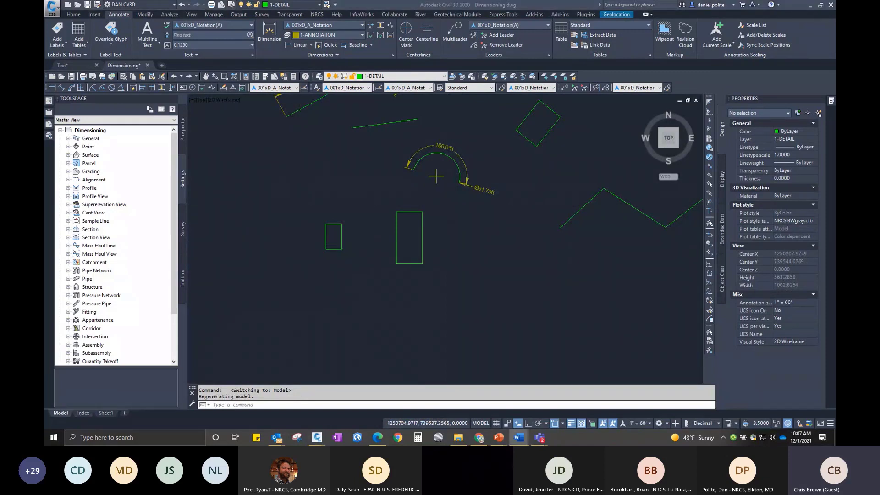
scroll(527, 250, down, 6)
scroll(632, 199, up, 4)
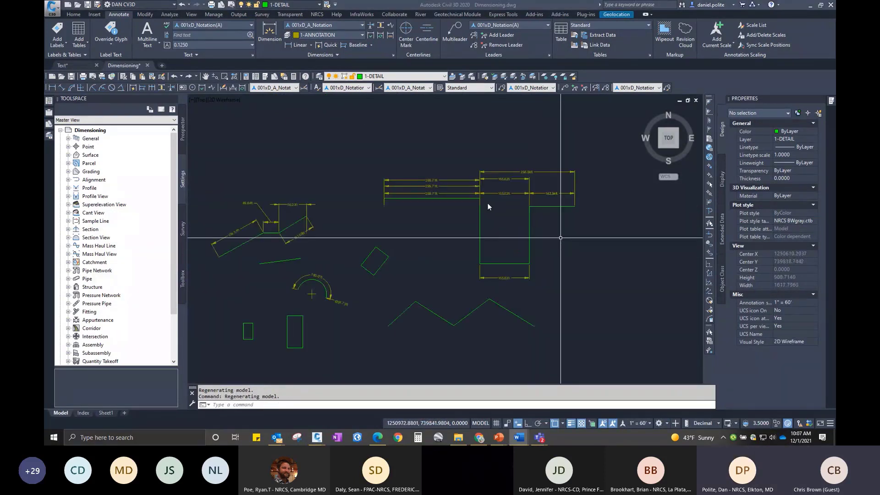
scroll(484, 178, up, 4)
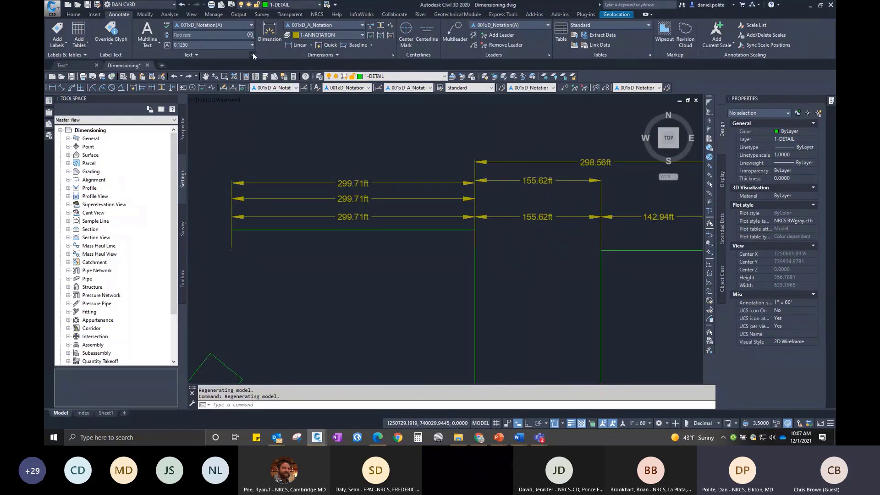
click(393, 54)
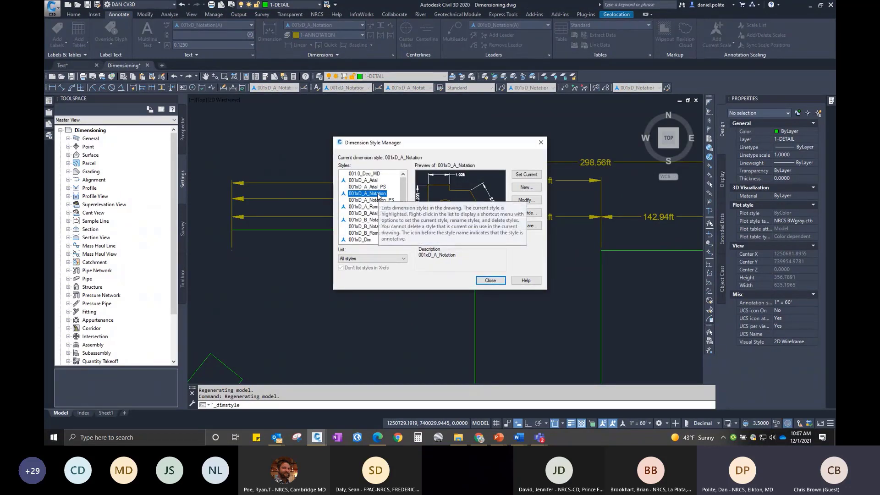
click(526, 199)
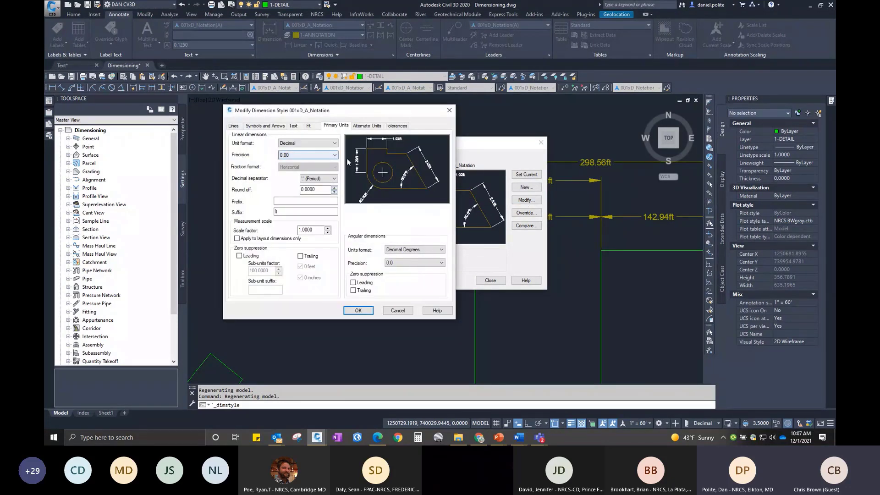
key(Up)
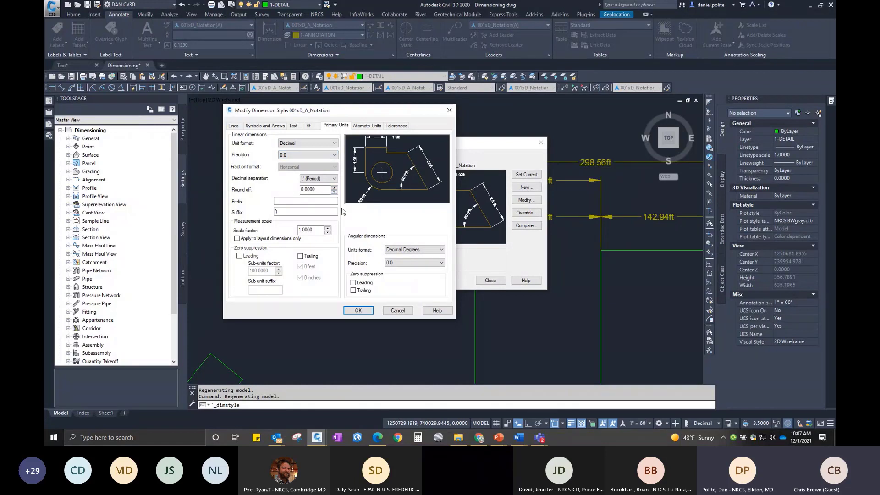
Set the linear dimension suffix of 001xD_A_Notation to ', make the style current, and check the model-space dimensions.
click(367, 125)
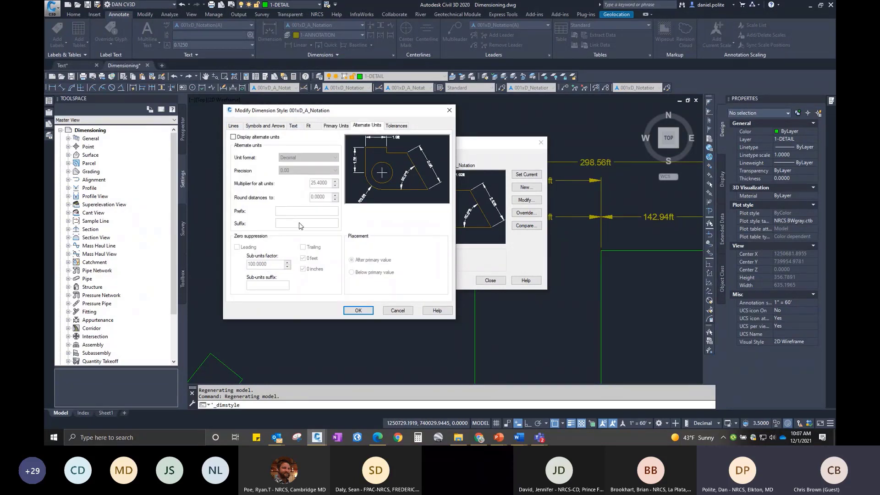
click(293, 126)
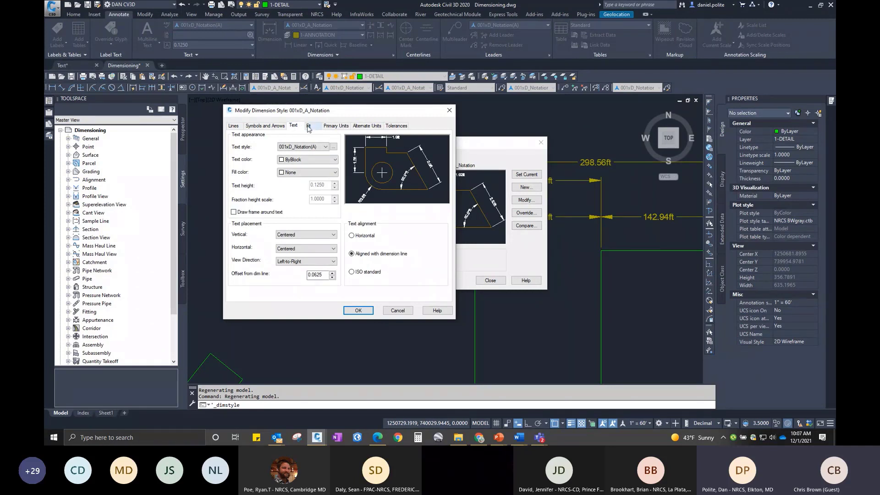
click(309, 126)
click(334, 125)
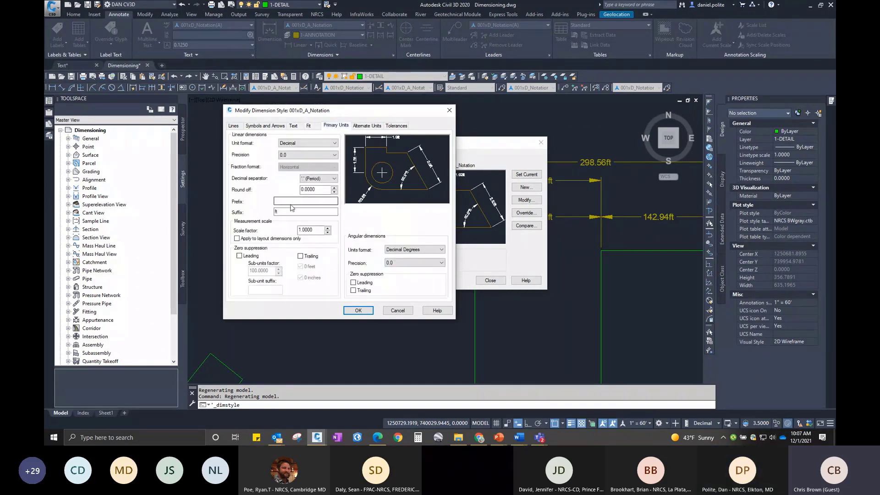
text(')
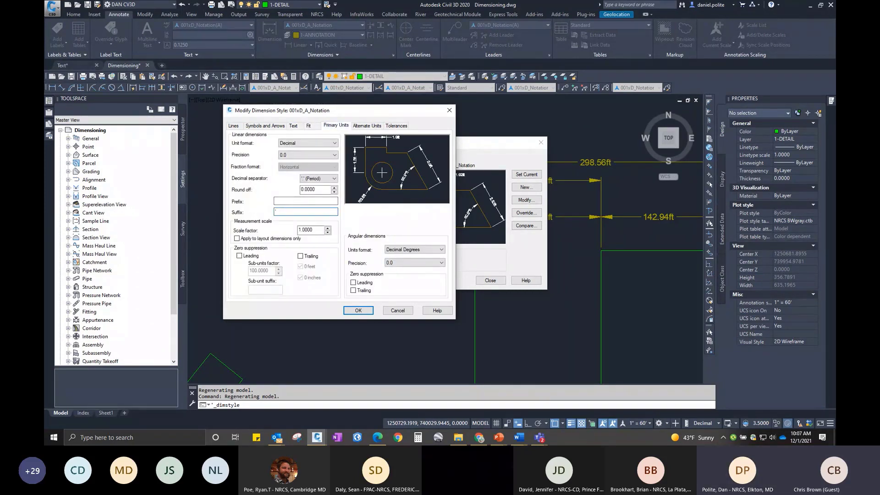
click(358, 310)
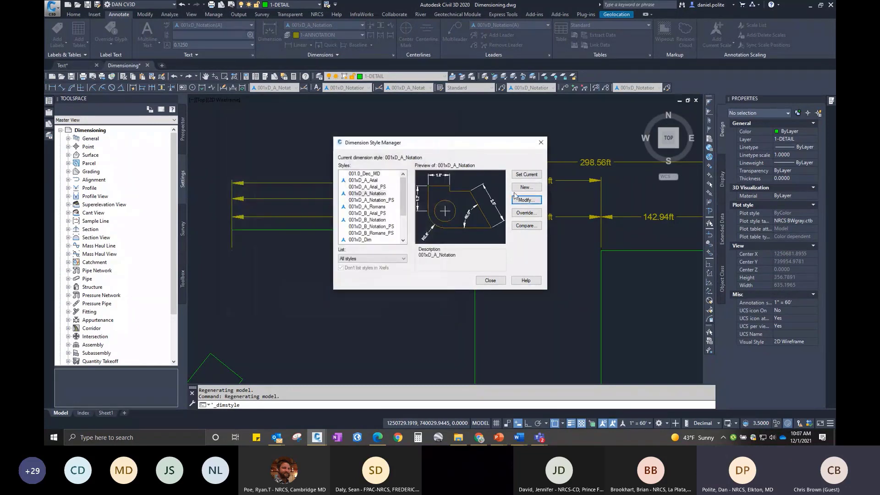
click(526, 175)
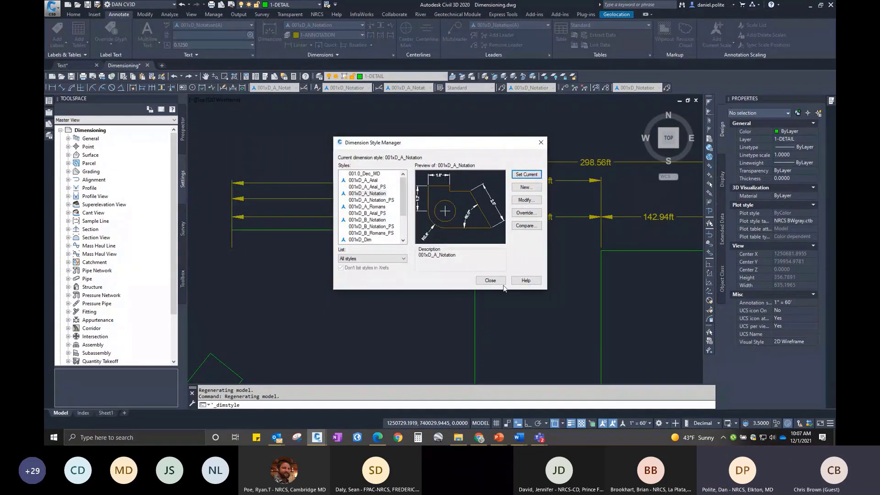
click(490, 281)
scroll(384, 170, up, 4)
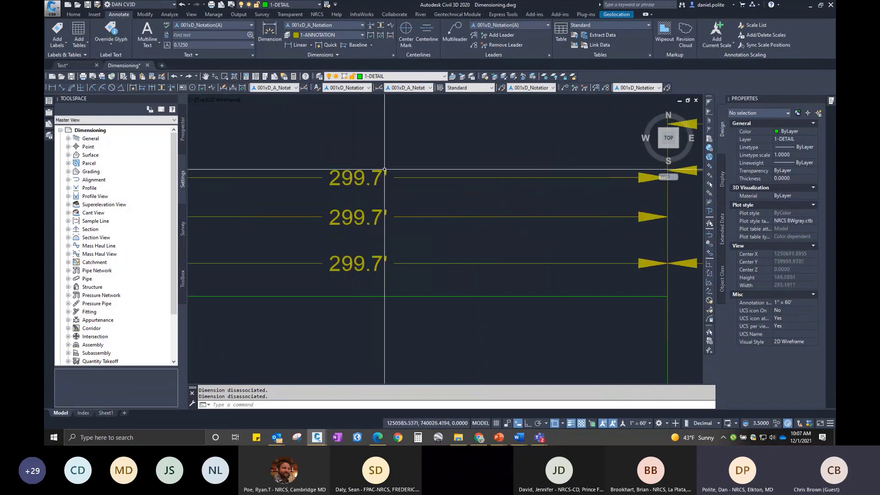
scroll(385, 170, down, 5)
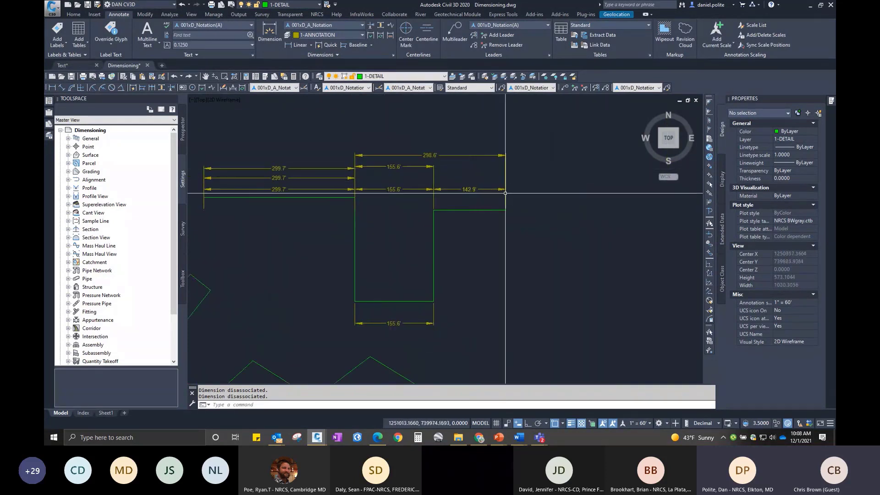
scroll(554, 200, down, 2)
scroll(421, 285, up, 3)
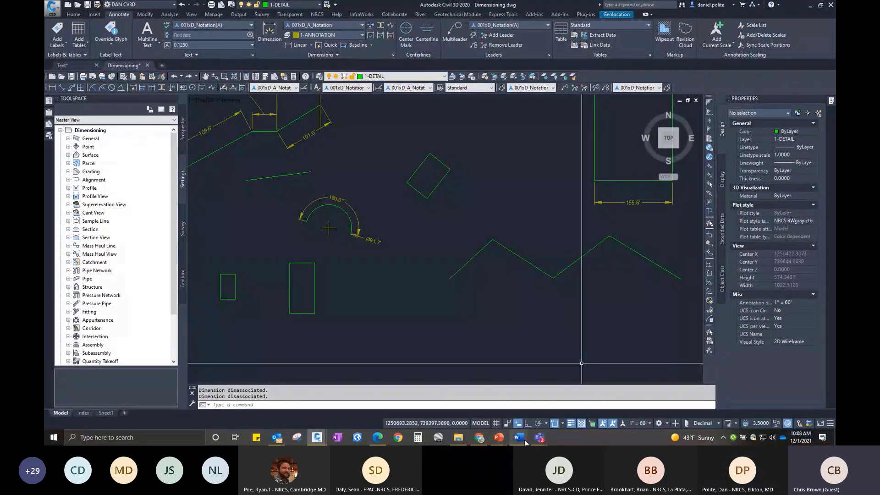
mouse_move(524, 441)
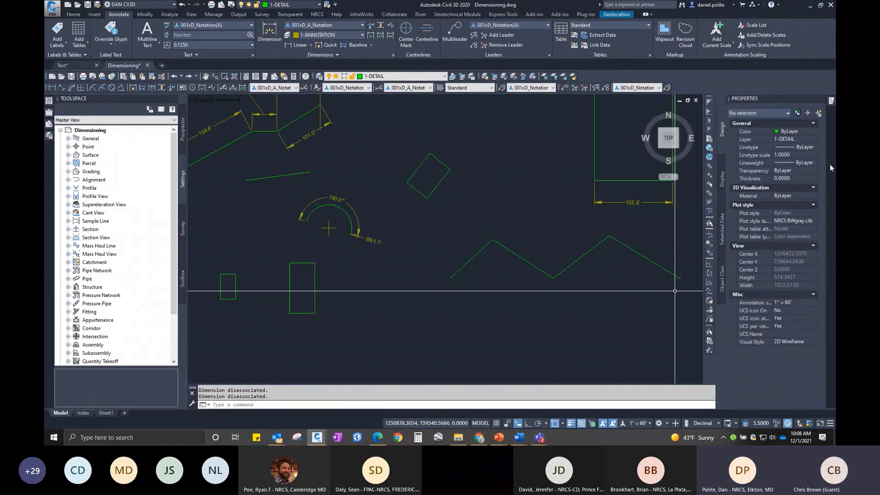
scroll(532, 282, down, 4)
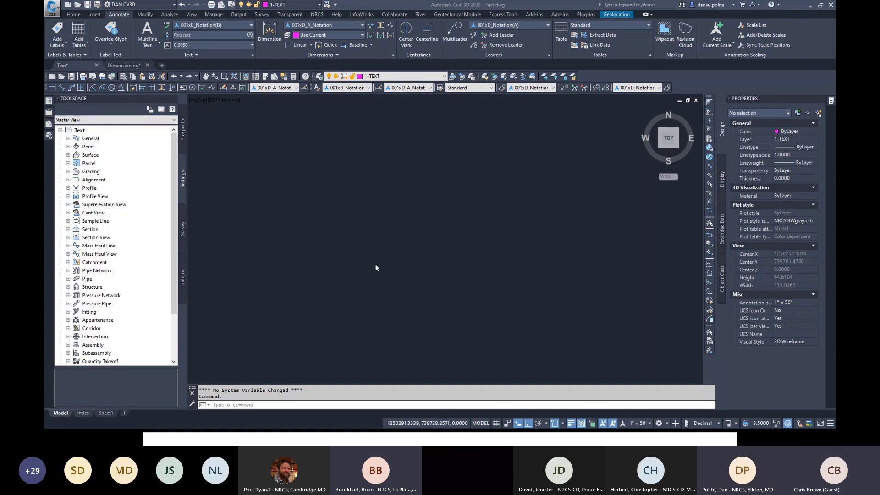
Draw a single-segment horizontal polyline in the model space of the Text drawing.
click(317, 186)
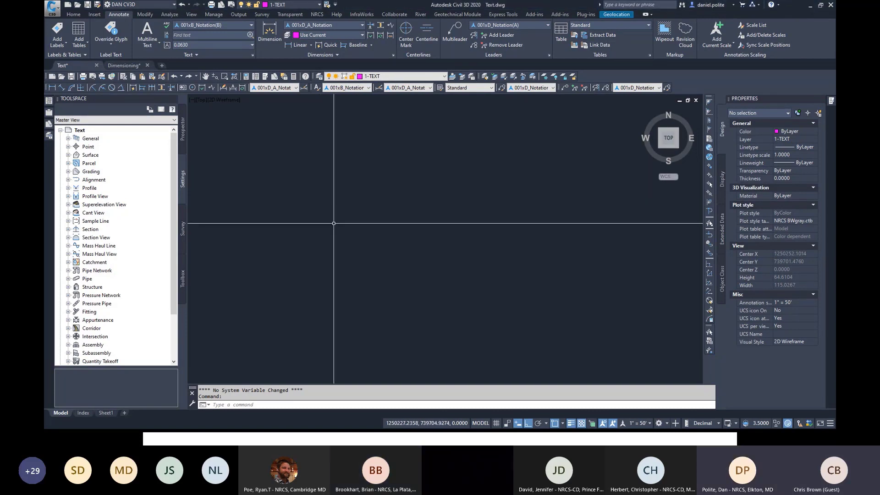
text(pl)
key(Return)
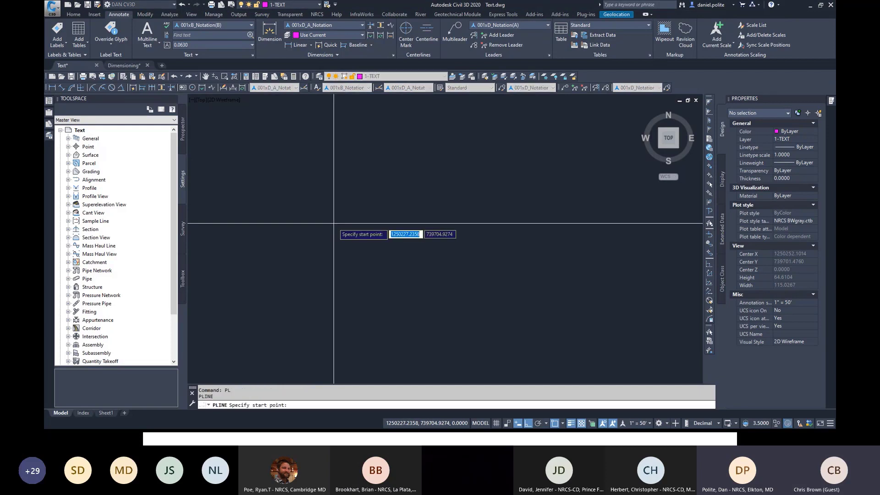
scroll(334, 224, up, 2)
click(335, 225)
click(476, 224)
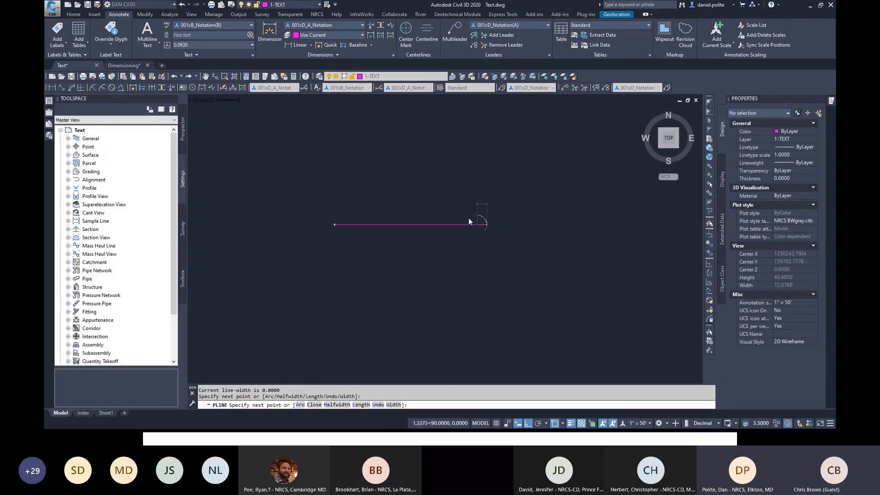
key(Escape)
scroll(322, 224, up, 2)
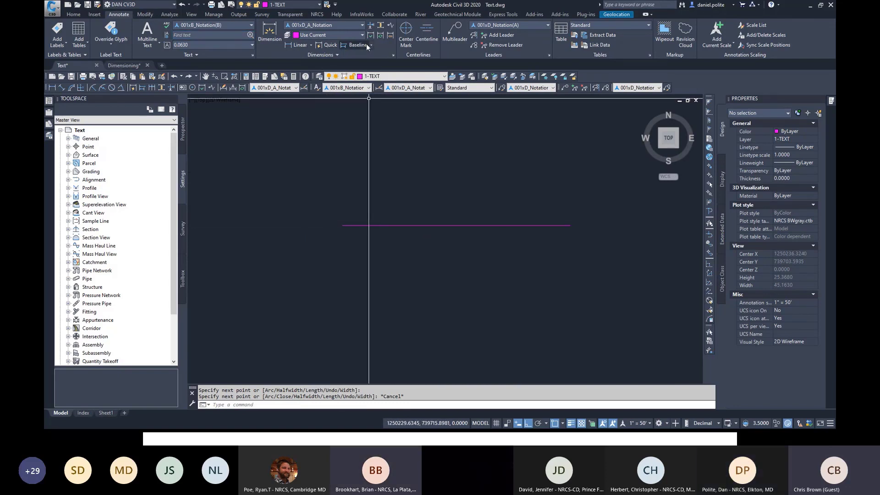
Stretch the polyline's right endpoint straight up so the line slopes upward to the right.
click(457, 234)
click(450, 205)
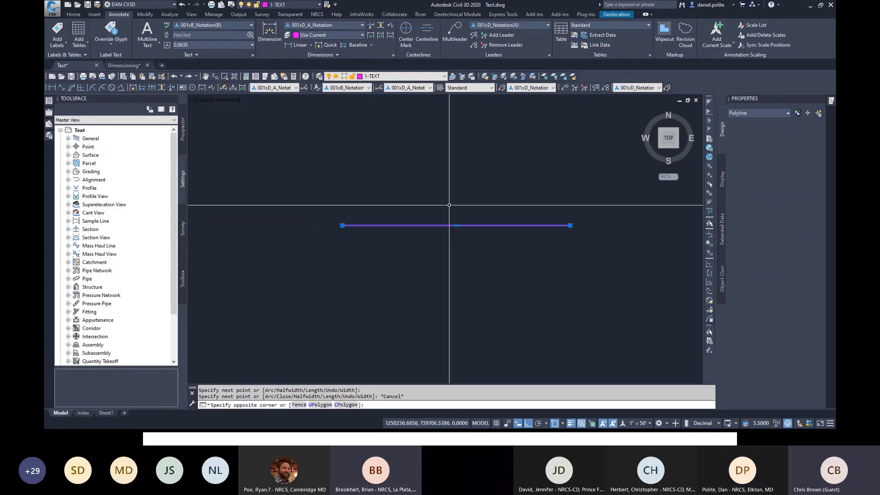
click(570, 225)
click(570, 147)
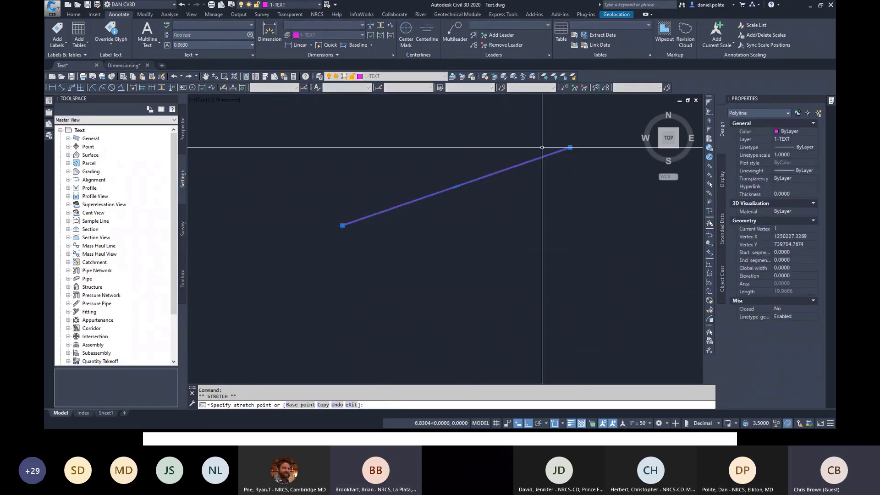
key(Escape)
click(252, 55)
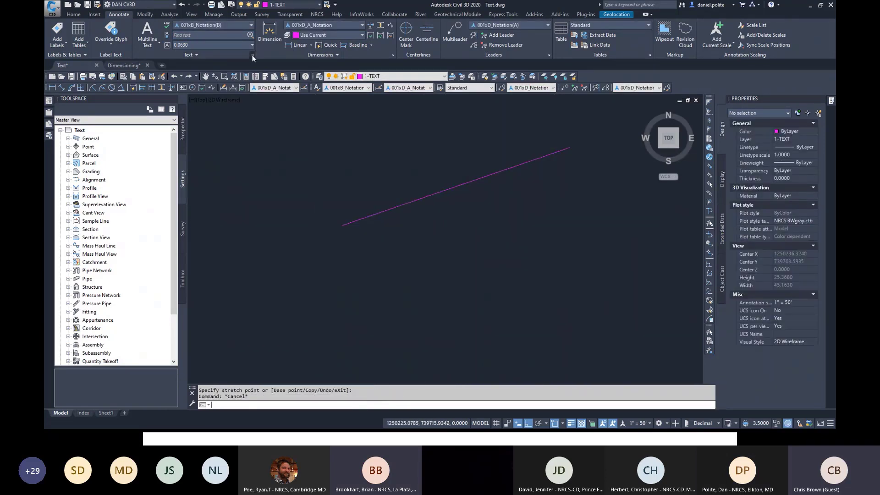
key(Escape)
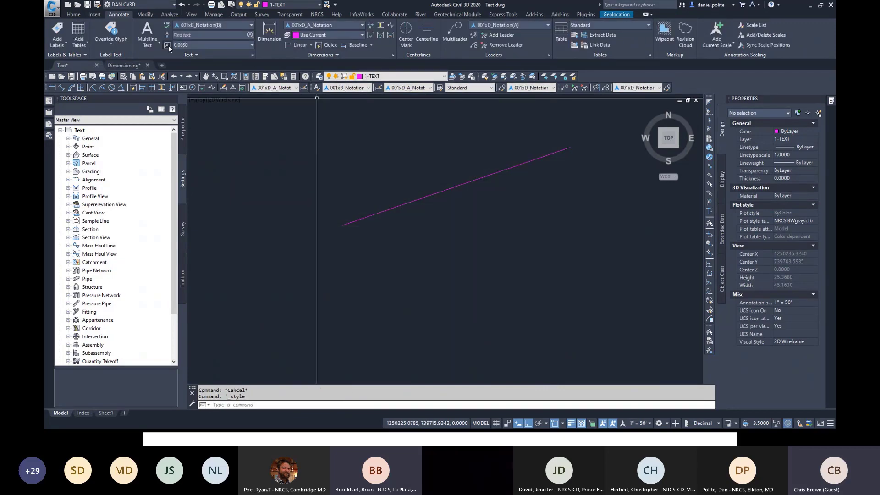
click(160, 45)
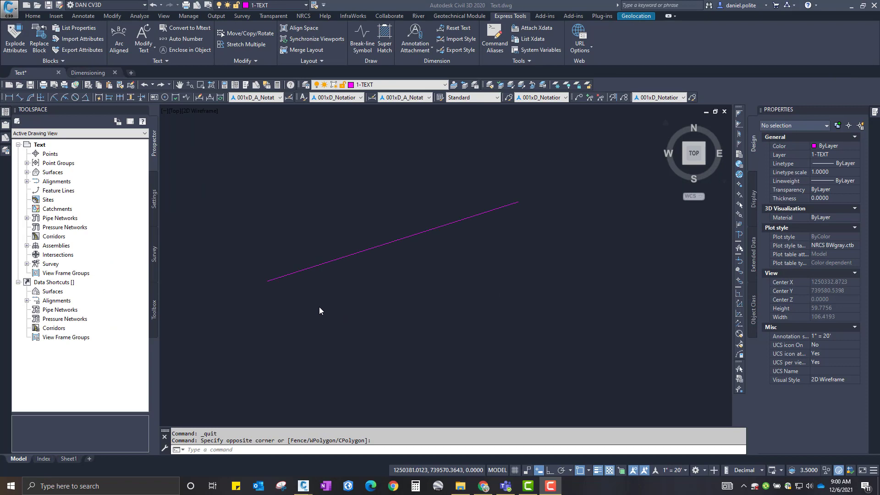
click(319, 308)
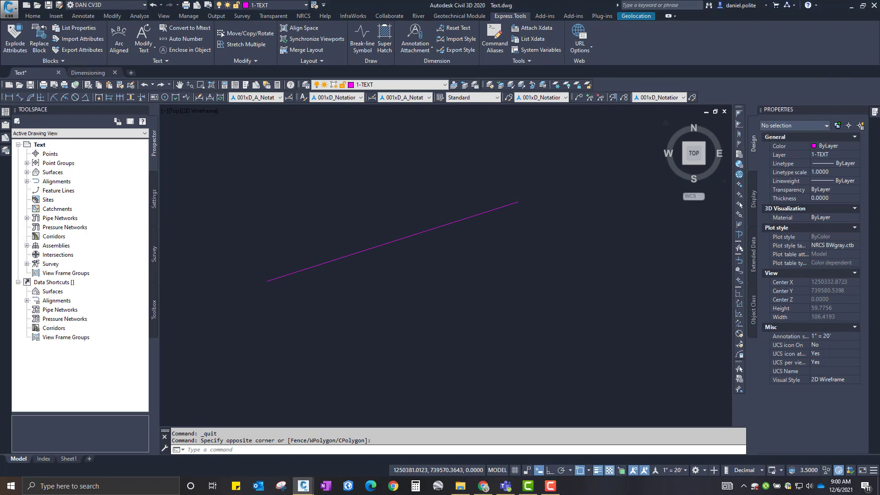
click(318, 309)
click(313, 302)
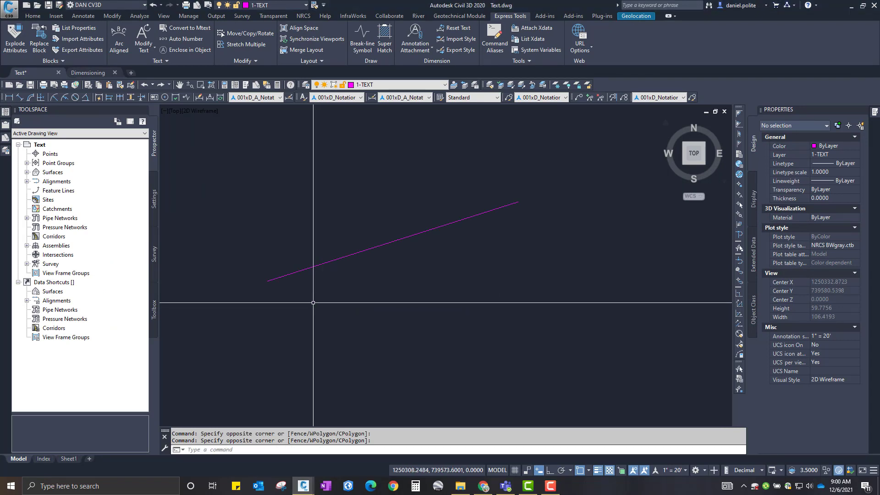
Add the multiline text "This is a test" below the sloped line and narrow its text box to fit the words.
text(mt)
key(Return)
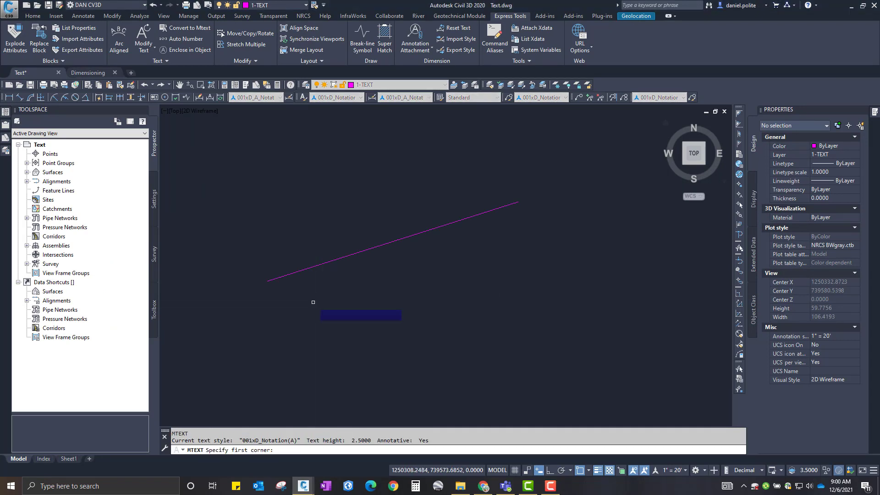
click(313, 302)
click(534, 341)
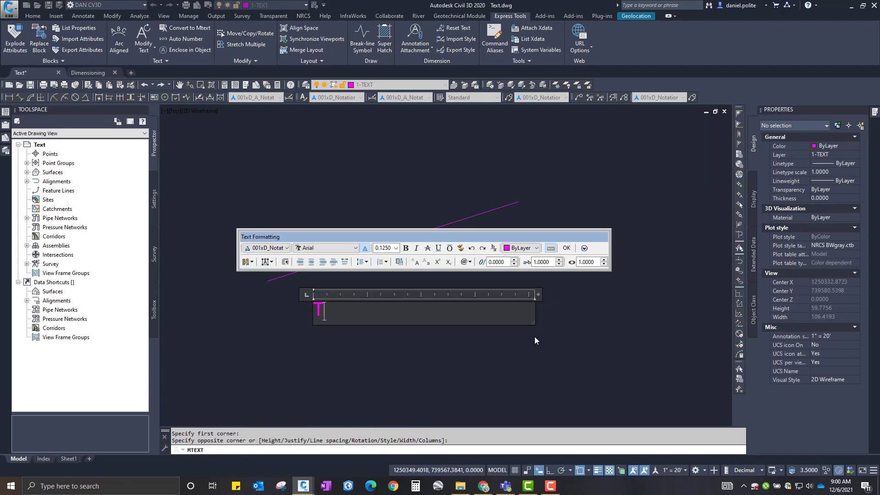
text(This is a test)
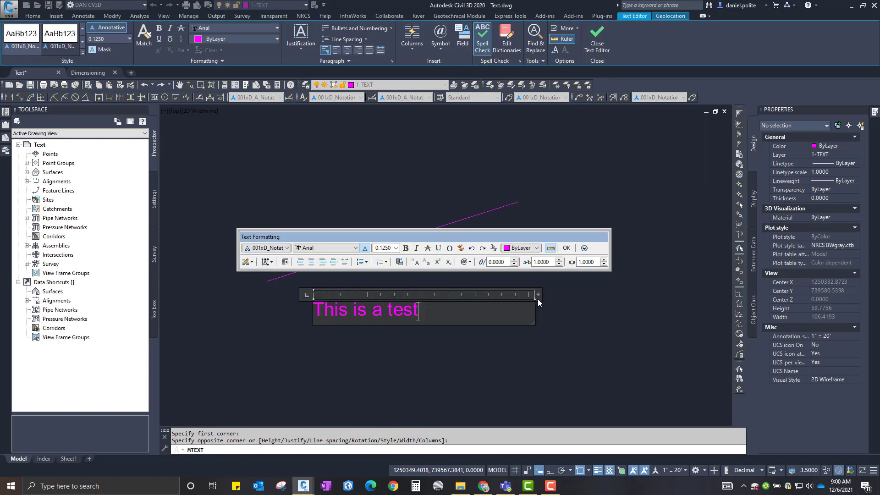
drag(539, 295, 437, 294)
click(567, 248)
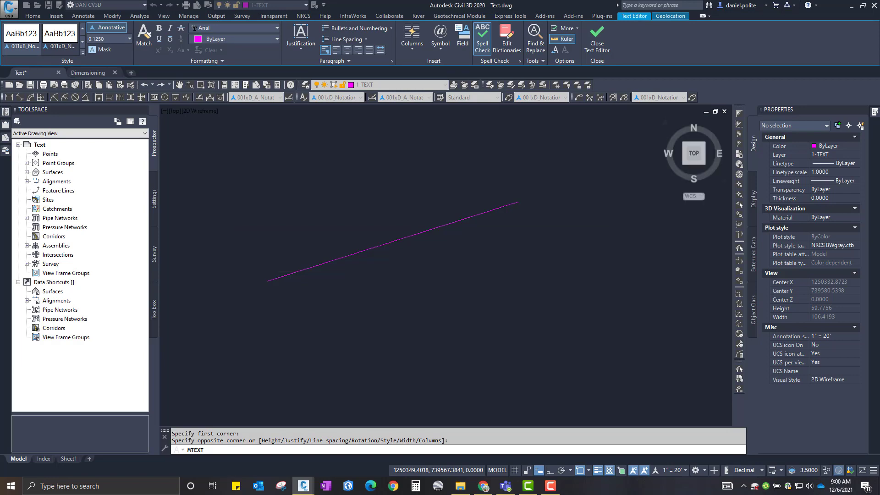
click(464, 248)
click(429, 212)
middle_drag(405, 242, 430, 241)
key(Escape)
key(Escape)
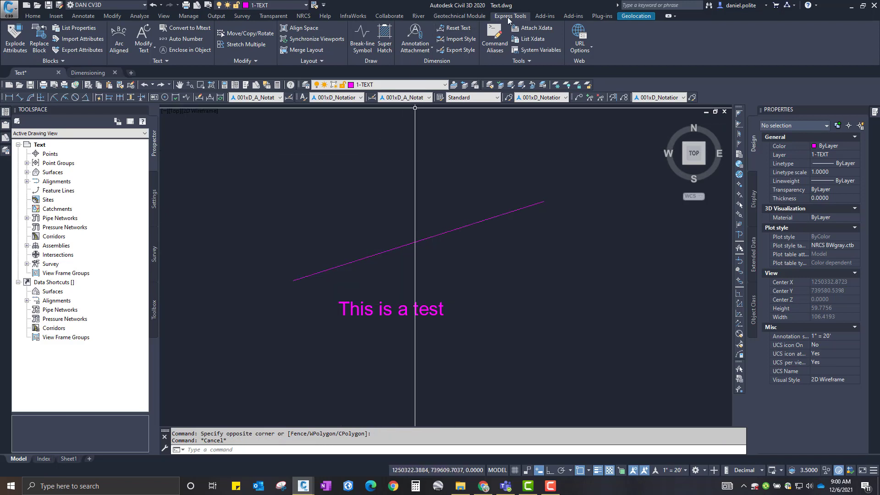
Rotate the "This is a test" text parallel to the sloped line, taking the angle from the line's lower-left to upper-right endpoint.
click(154, 47)
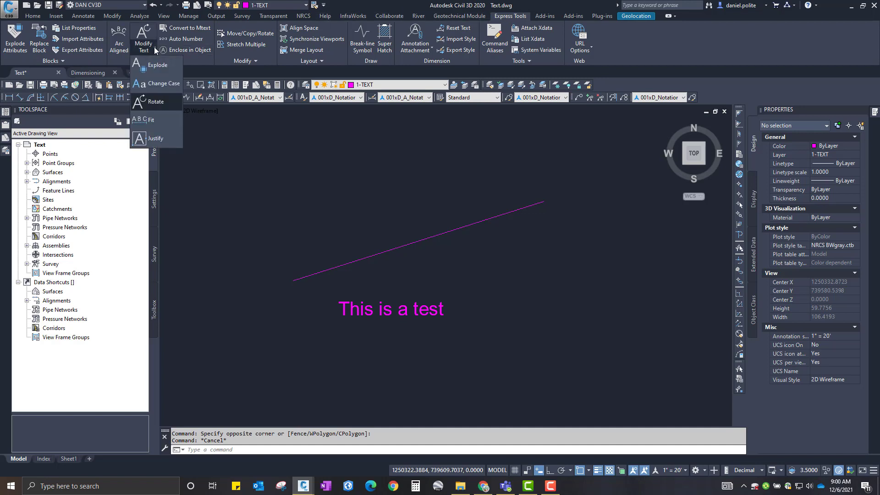
click(158, 104)
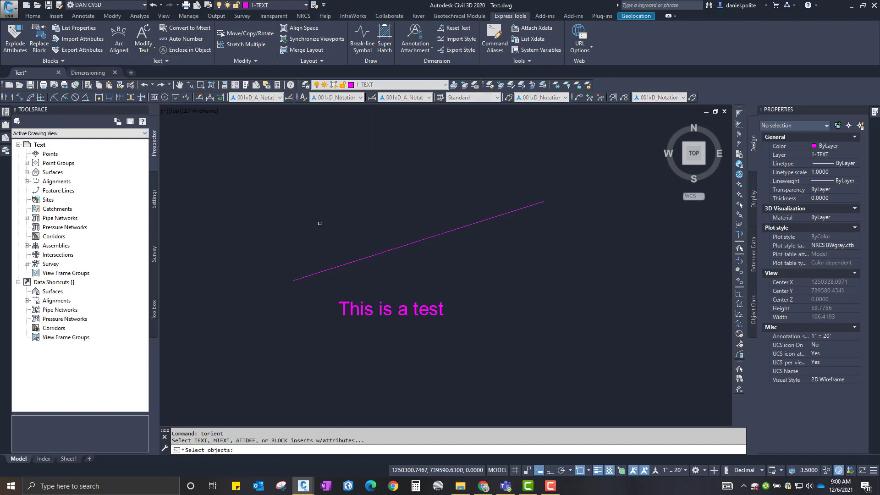
click(366, 306)
key(Return)
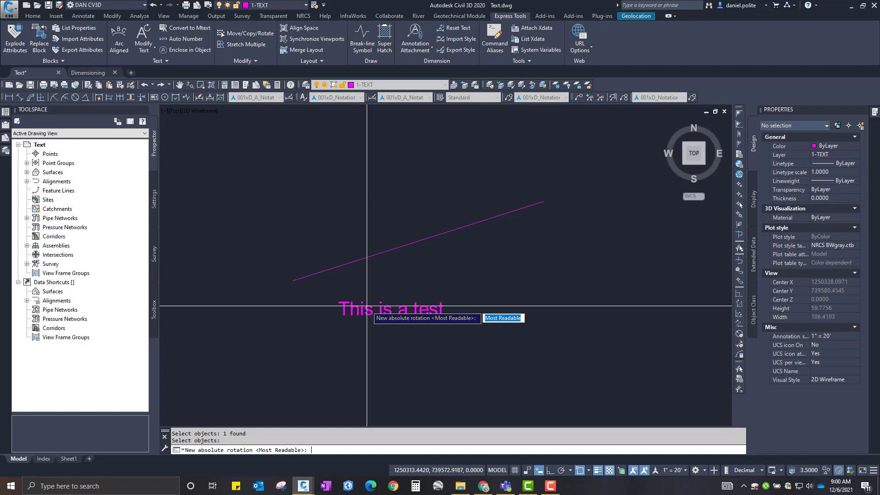
click(293, 281)
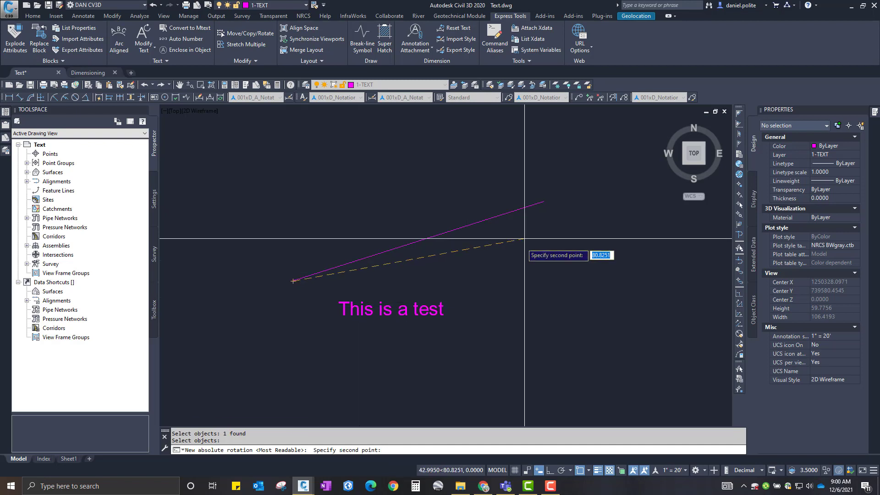
click(544, 202)
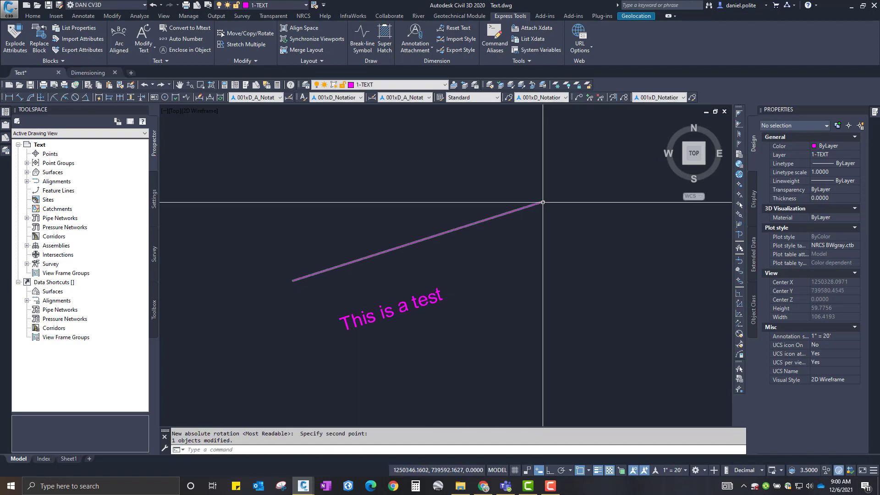
Move the rotated text so it sits directly above the lower-left part of the sloped line.
text(m)
key(Return)
click(433, 293)
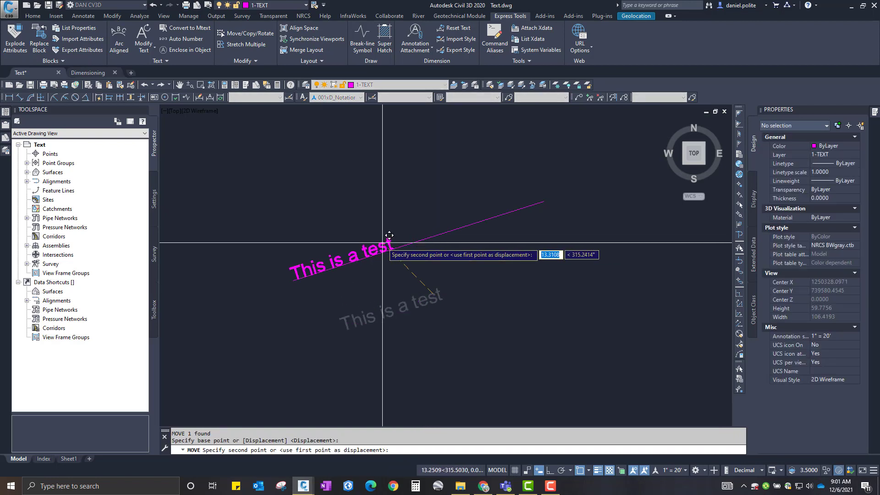
click(389, 233)
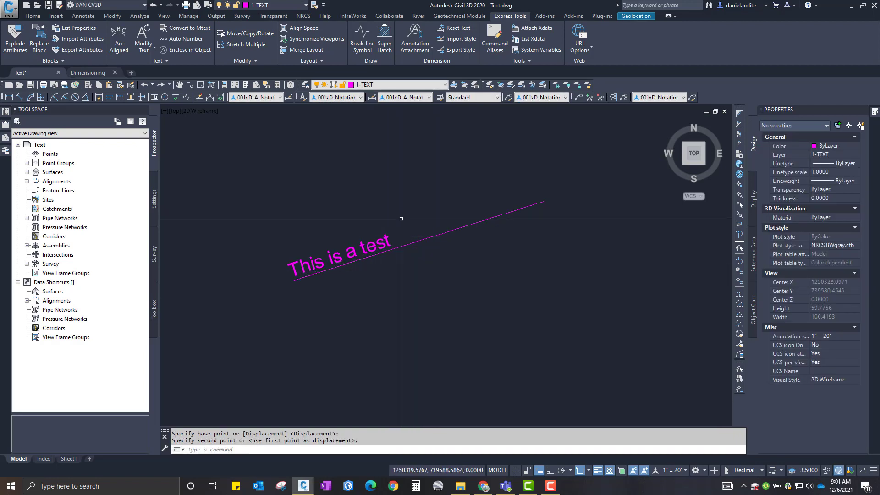
scroll(323, 266, up, 2)
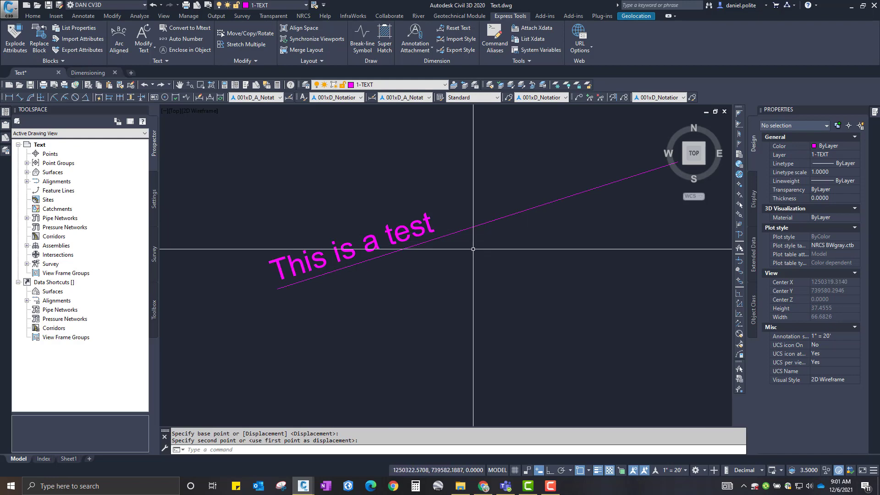
scroll(473, 249, down, 2)
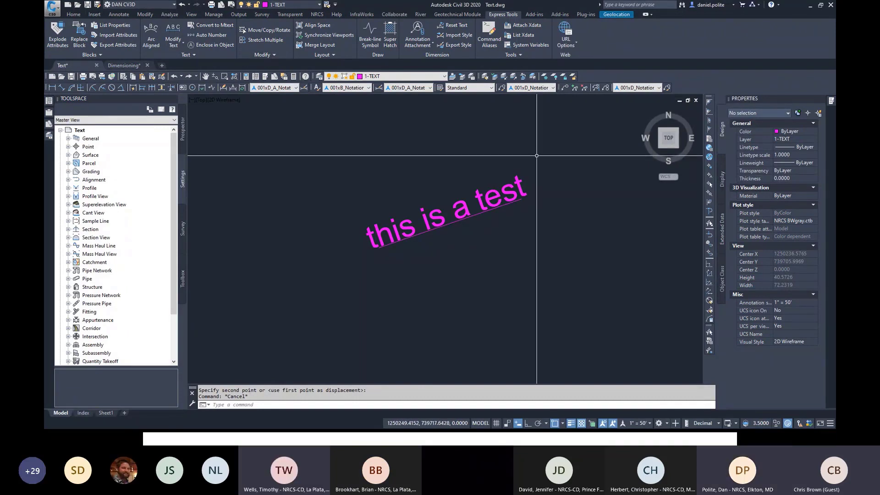
Erase the test text together with the sloped line beneath it.
click(540, 225)
click(501, 188)
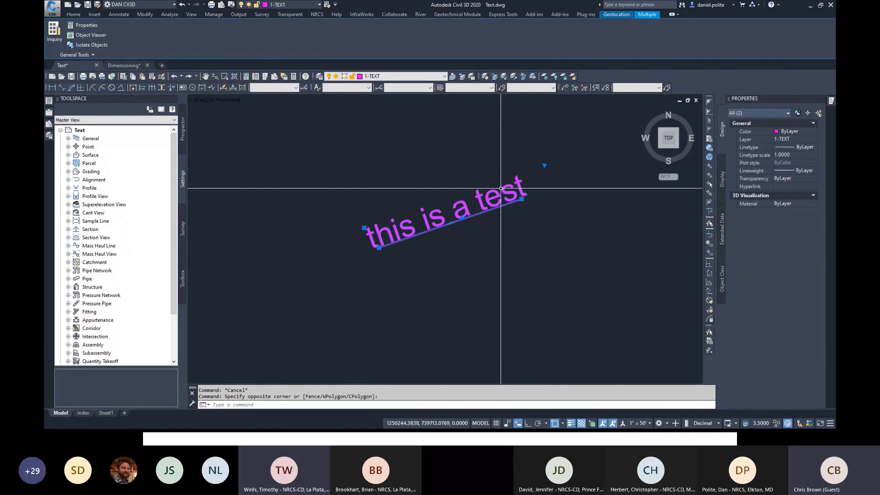
key(Delete)
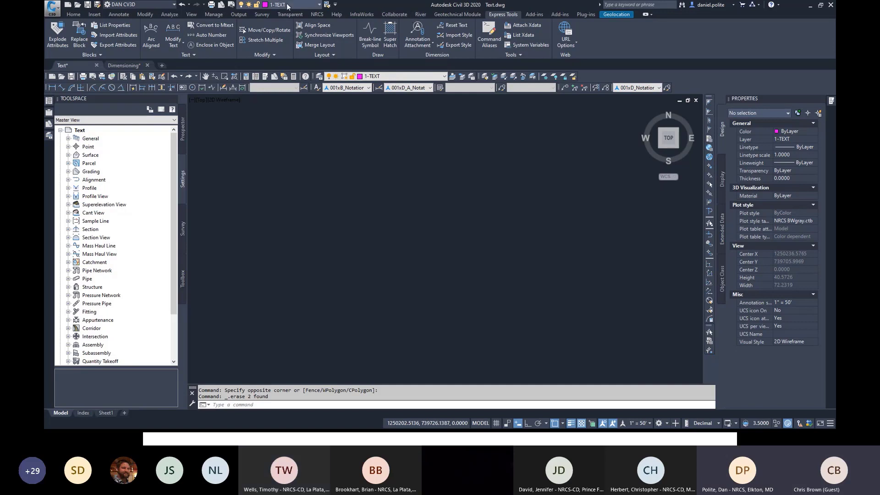
Examine the list of available AutoCAD toolbars, including the Dimension and Multileader entries.
click(191, 15)
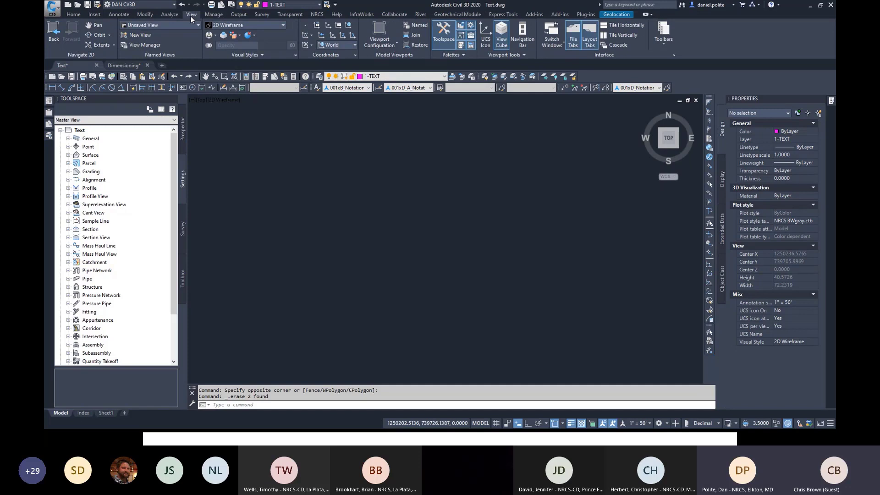
click(663, 40)
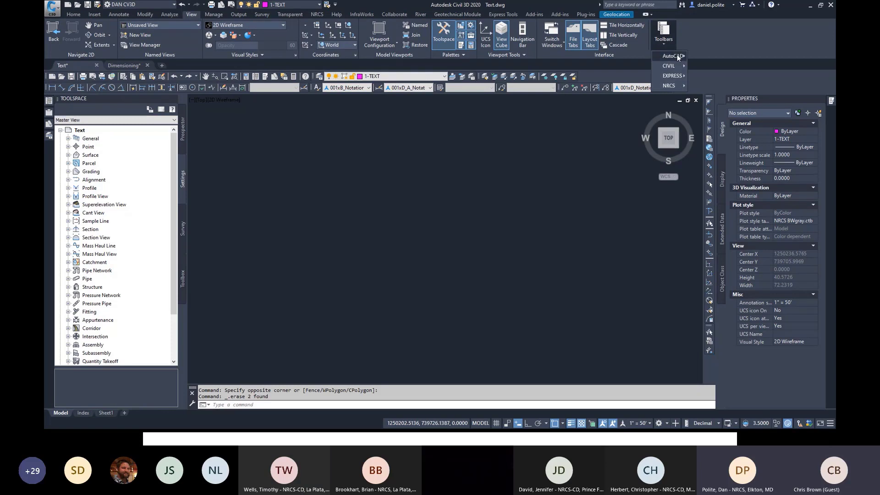
mouse_move(677, 56)
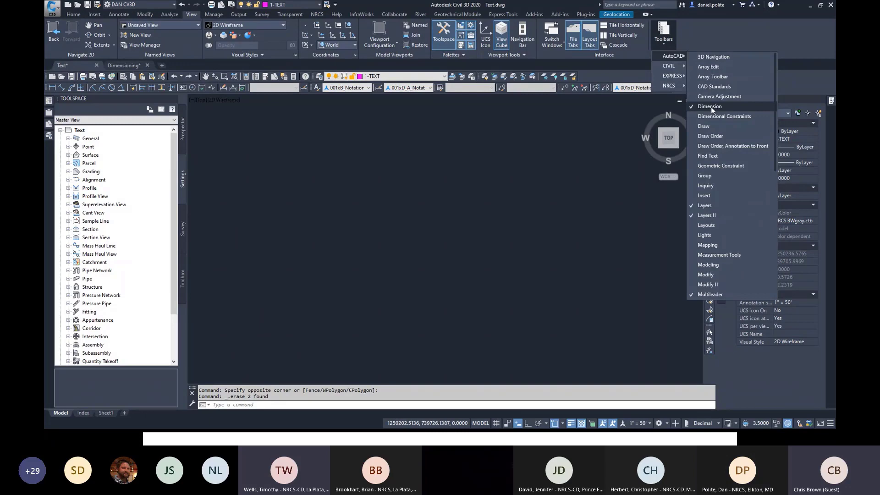
Switch to the presentation's Multileaders agenda slide and return to Civil 3D with the Dimensioning drawing.
key(alt+Tab)
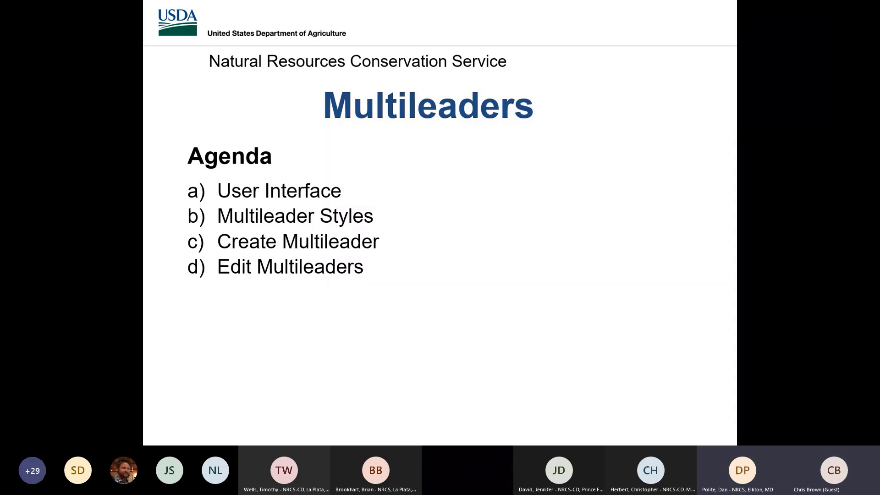
key(alt+Tab)
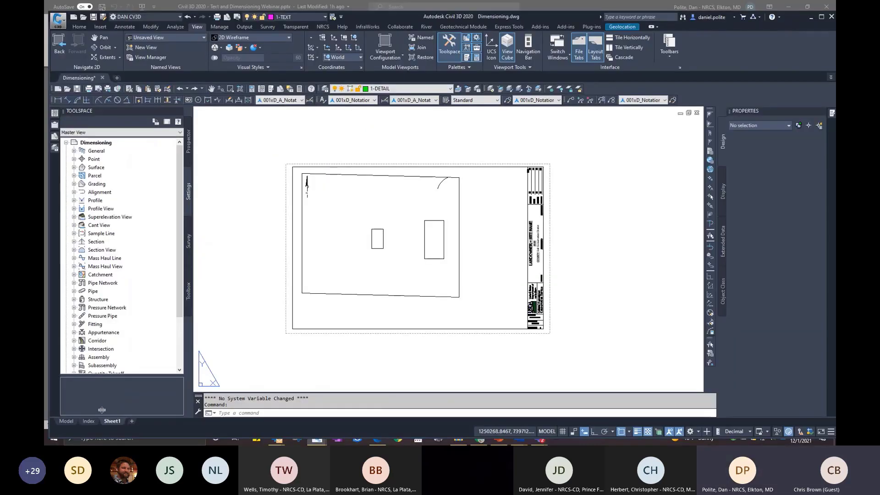
Switch the Dimensioning drawing to model space and bring up the Text drawing.
click(67, 420)
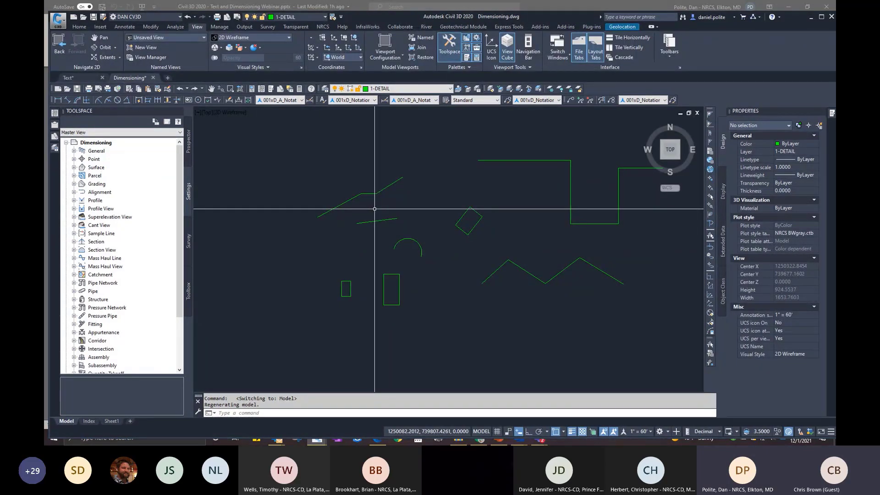
click(80, 81)
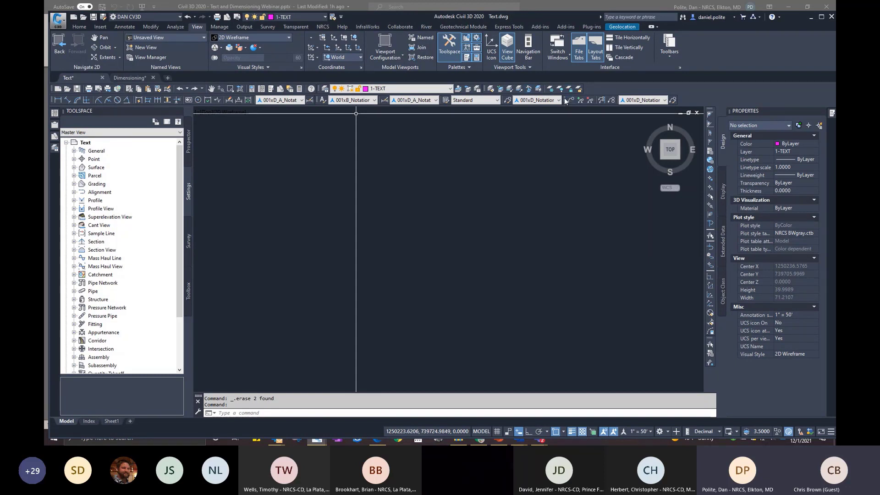
Float the Multileader toolbar over the drawing area and dock it back in its toolbar row.
mouse_move(566, 102)
mouse_down()
mouse_move(533, 147)
mouse_move(519, 147)
mouse_up()
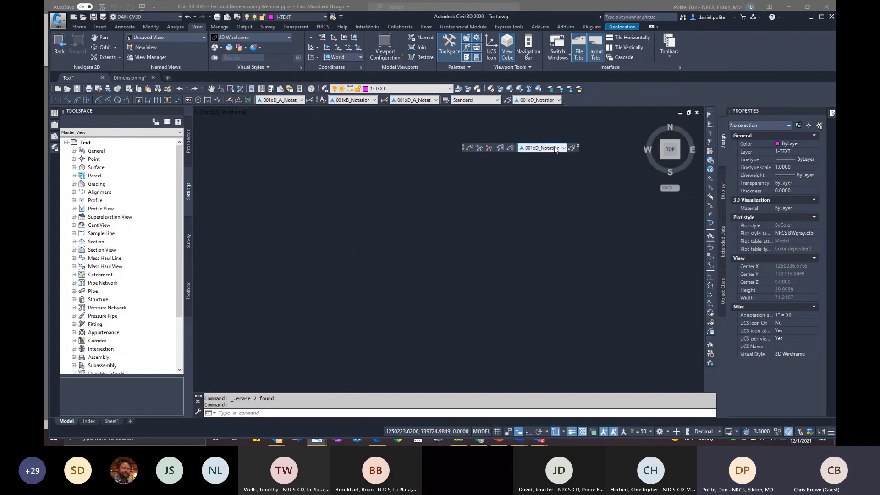
drag(463, 147, 517, 116)
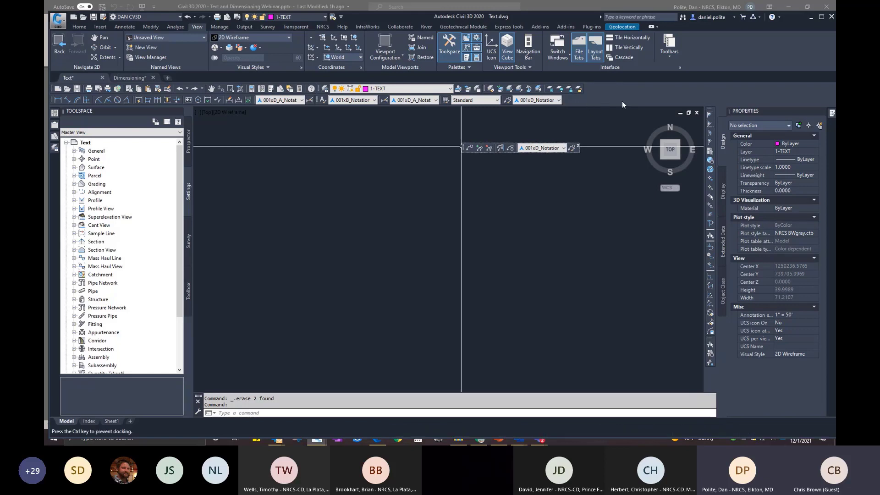
drag(623, 101, 623, 101)
Examine the available styles in the Multileader Style Manager, including 001xD_Notation(A), and close it.
click(125, 27)
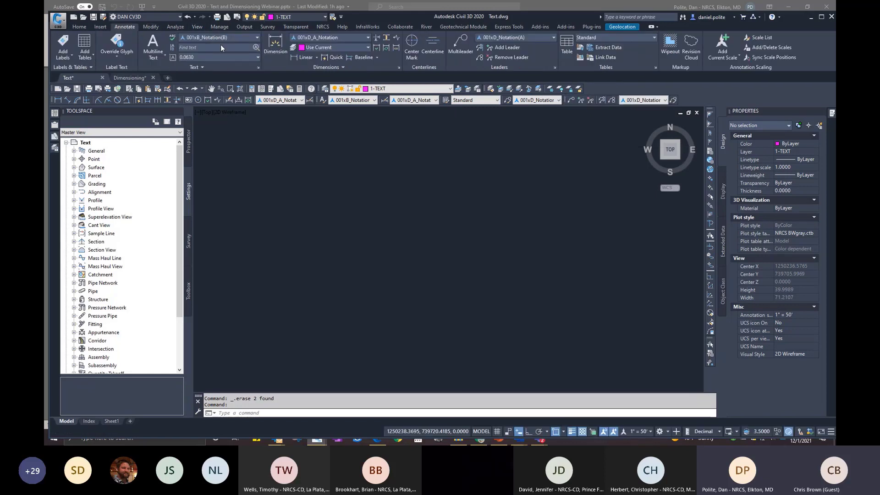
click(556, 67)
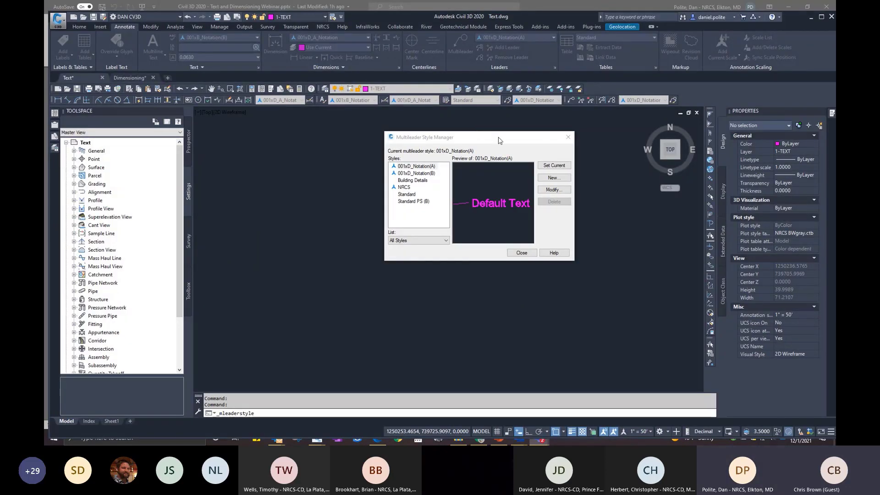
drag(498, 137, 470, 138)
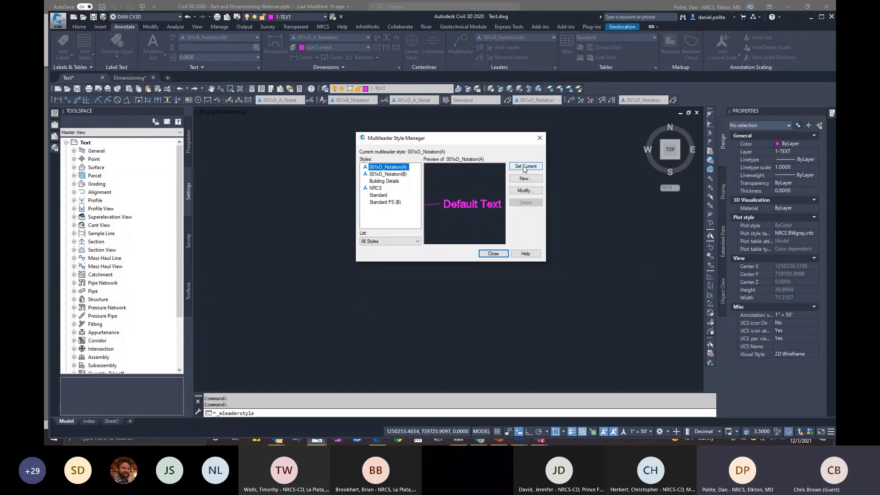
click(494, 254)
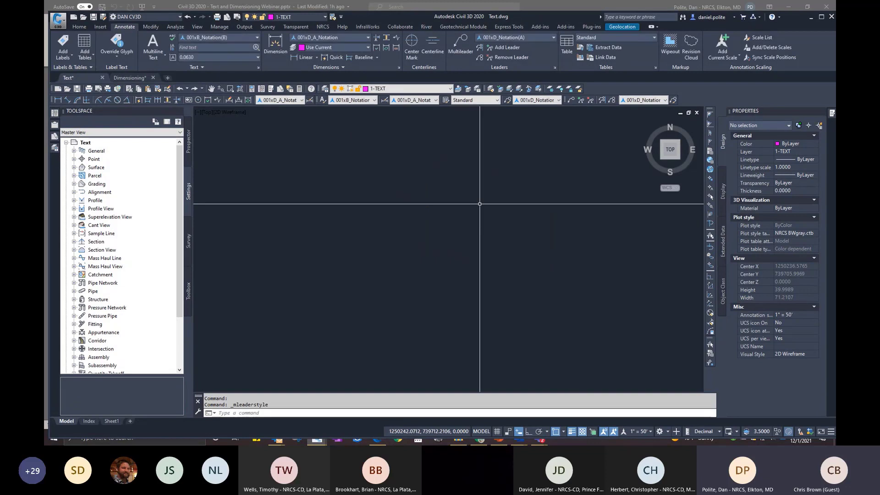
click(485, 239)
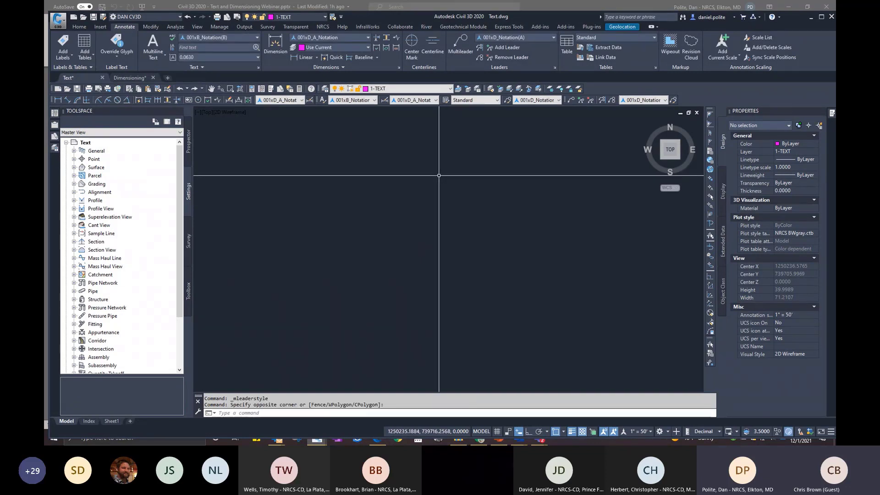
Place a multileader with a curved leader rising to the right and the text "This is a test".
click(456, 42)
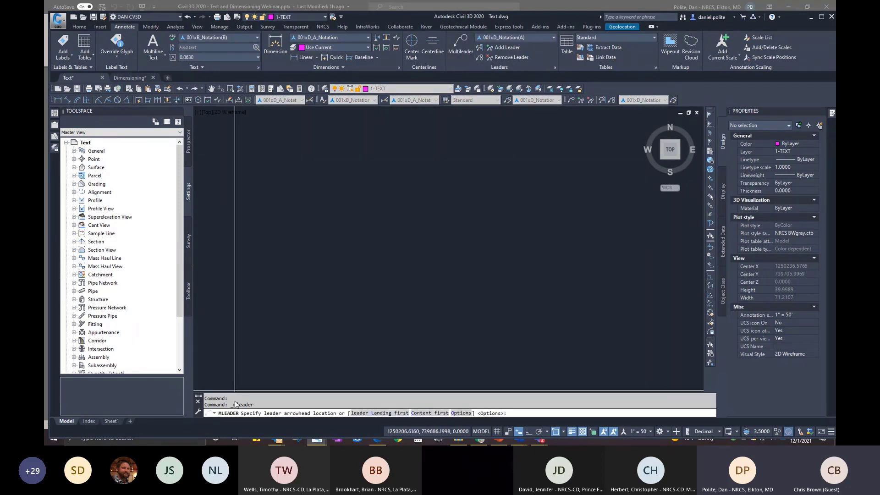
click(380, 240)
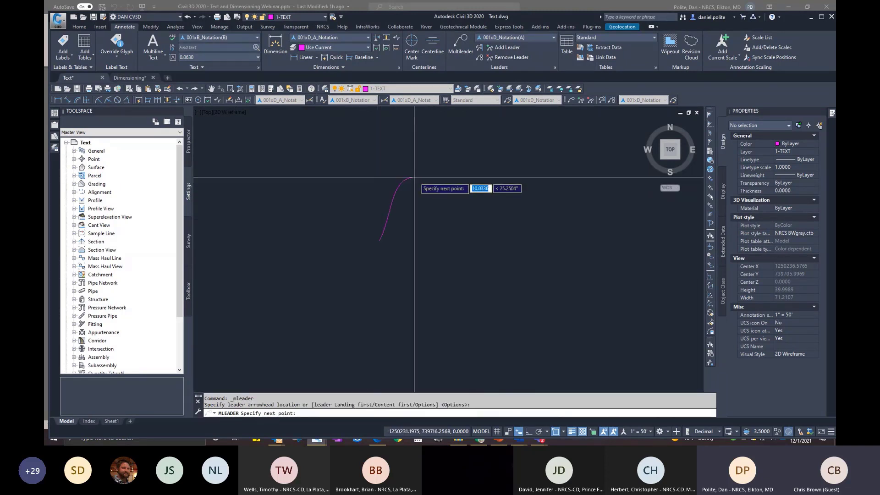
click(480, 189)
click(487, 192)
text(T)
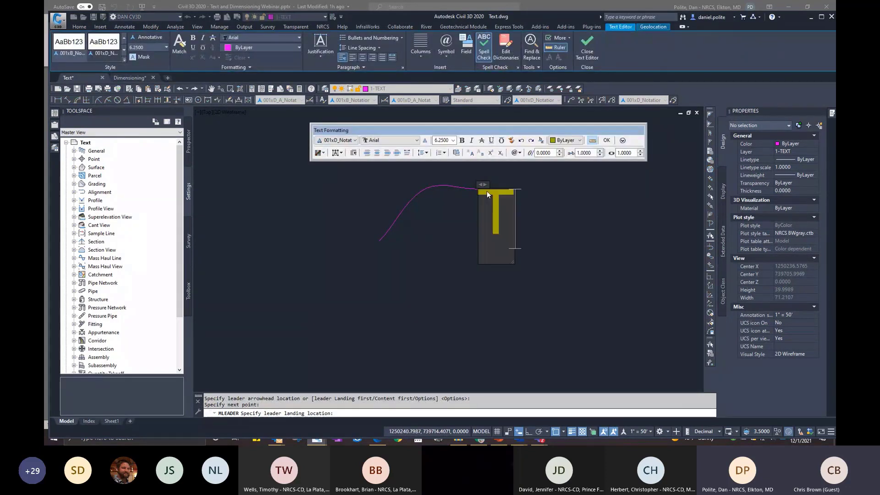
text(his is a)
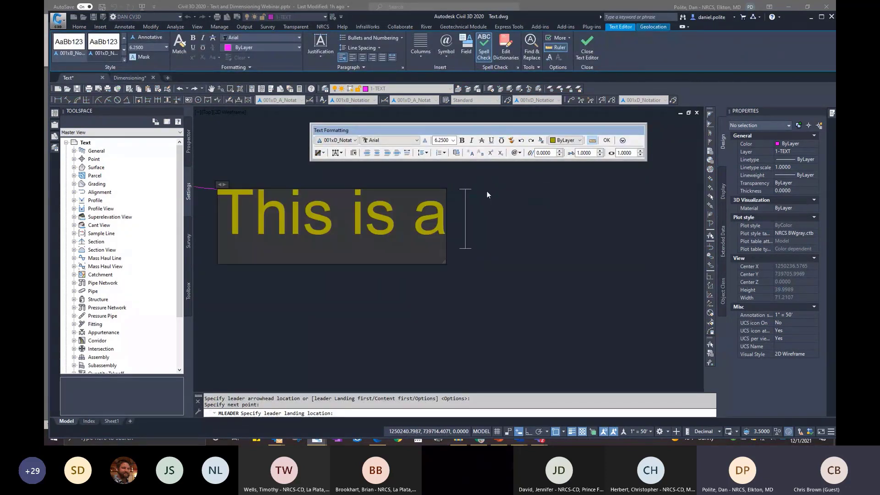
text( test)
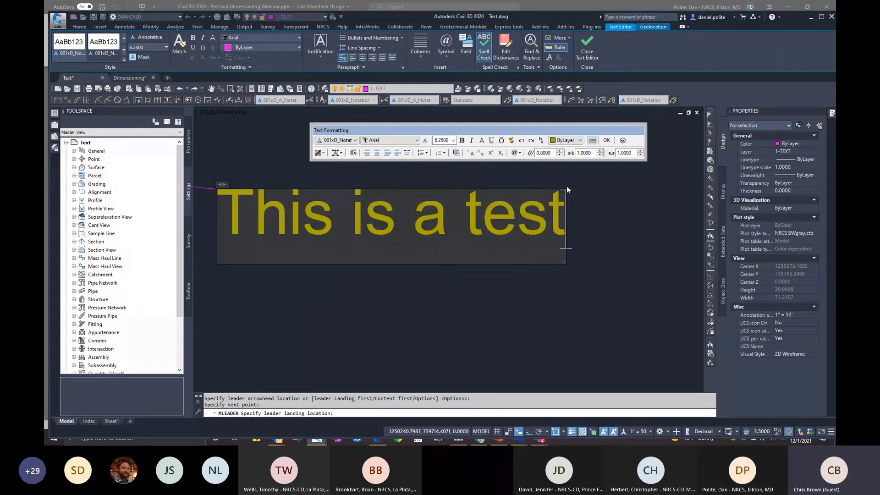
click(607, 140)
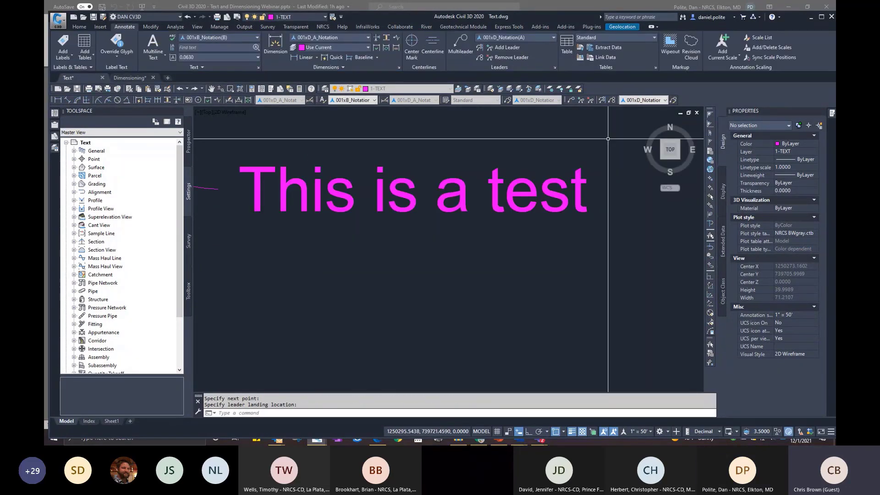
scroll(385, 250, up, 4)
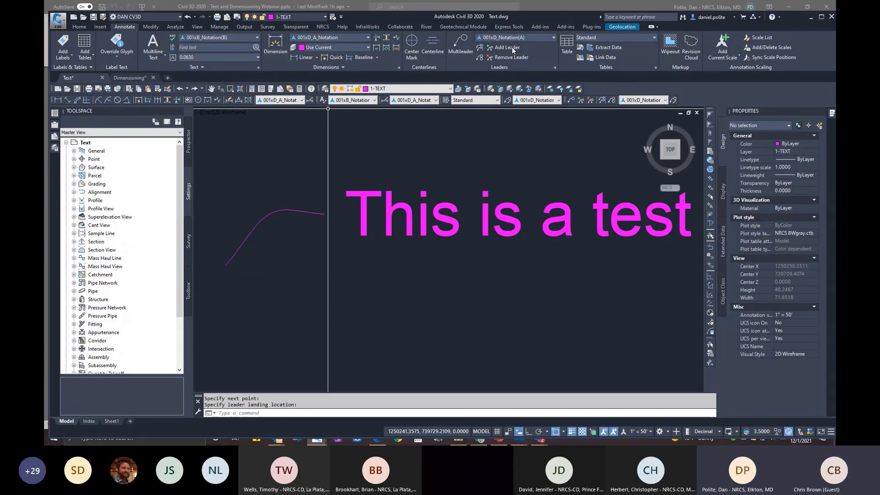
Make 1-ANNOTATION the current layer.
click(451, 89)
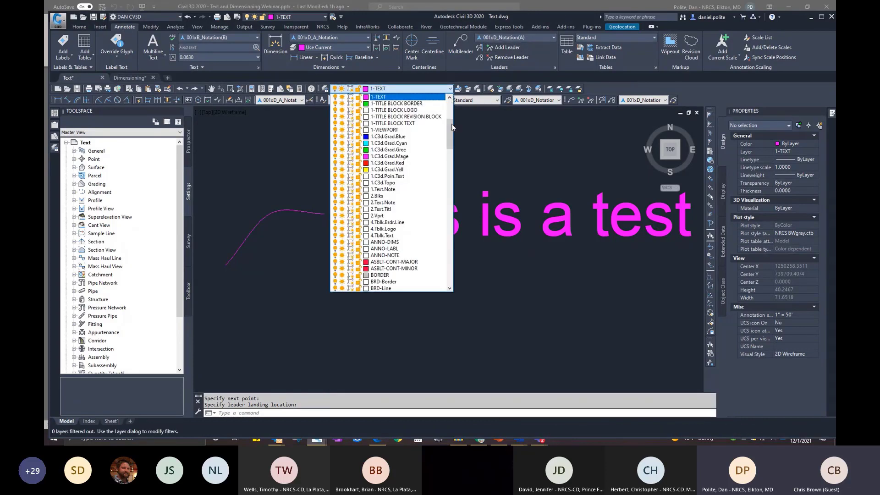
drag(452, 129, 451, 108)
click(417, 104)
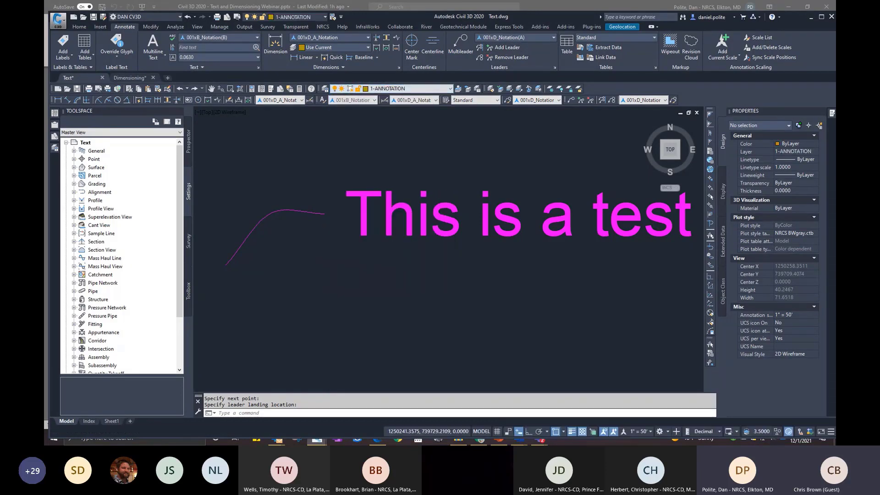
Move the "This is a test" multileader to the 1-ANNOTATION layer and clear the selection.
click(416, 233)
click(374, 257)
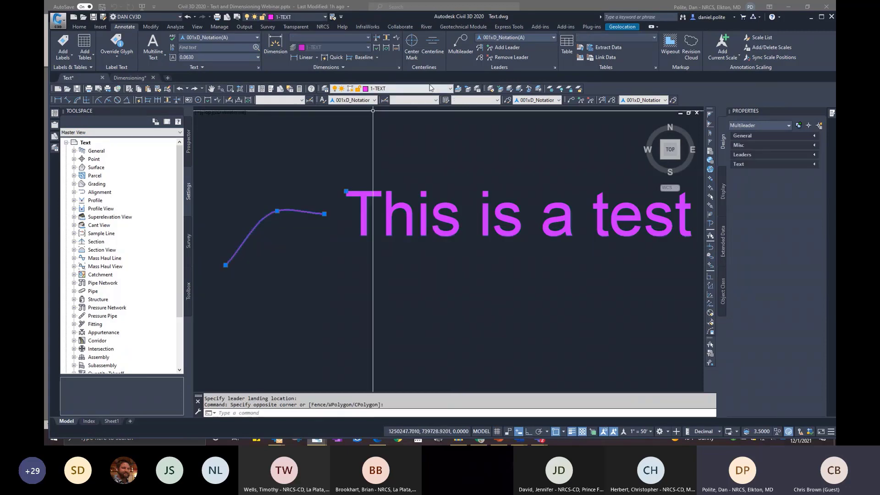
click(450, 89)
scroll(443, 101, up, 3)
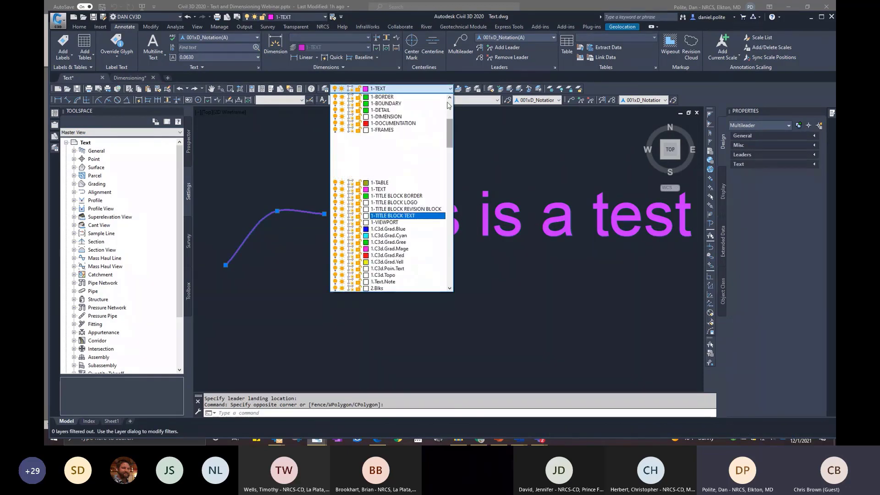
click(436, 104)
scroll(380, 228, down, 2)
middle_drag(380, 228, 451, 214)
key(Escape)
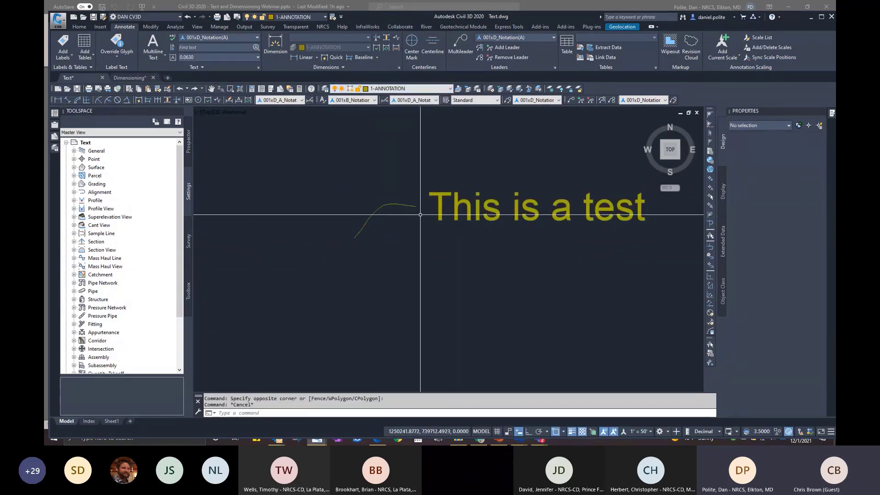
Set the annotation scale to 1" = 20' for the "This is a test" multileader.
click(358, 232)
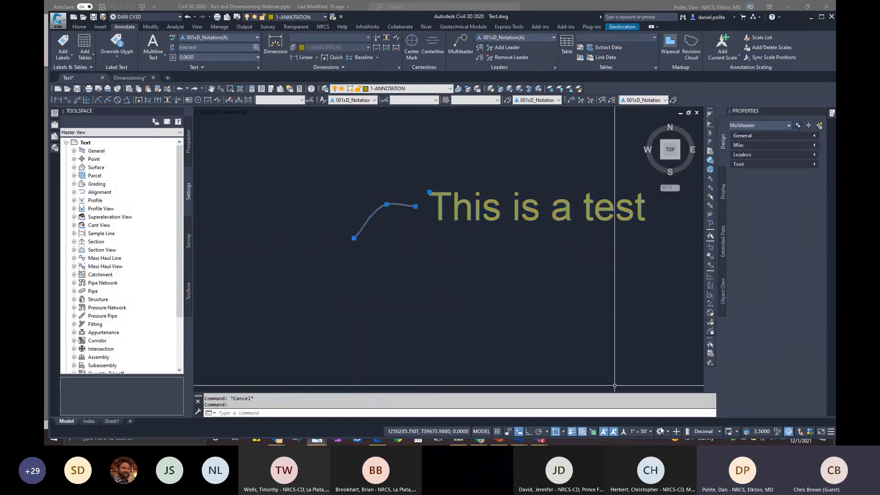
click(651, 433)
click(641, 271)
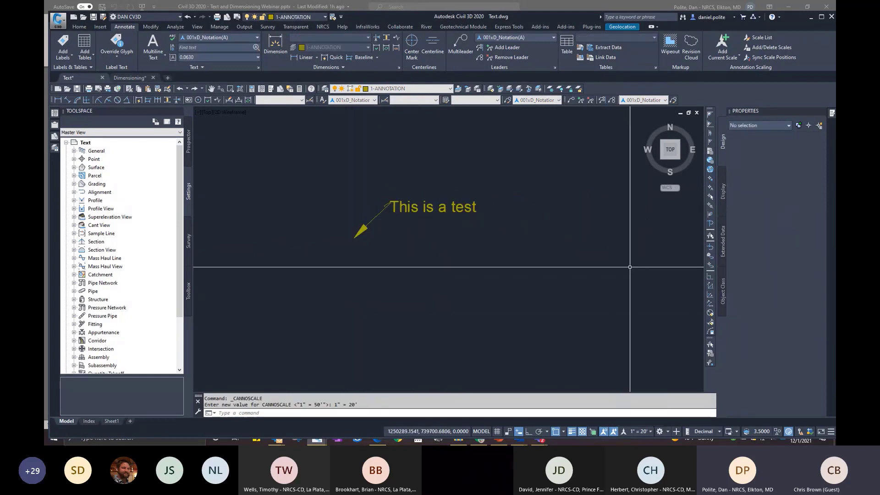
scroll(385, 212, up, 4)
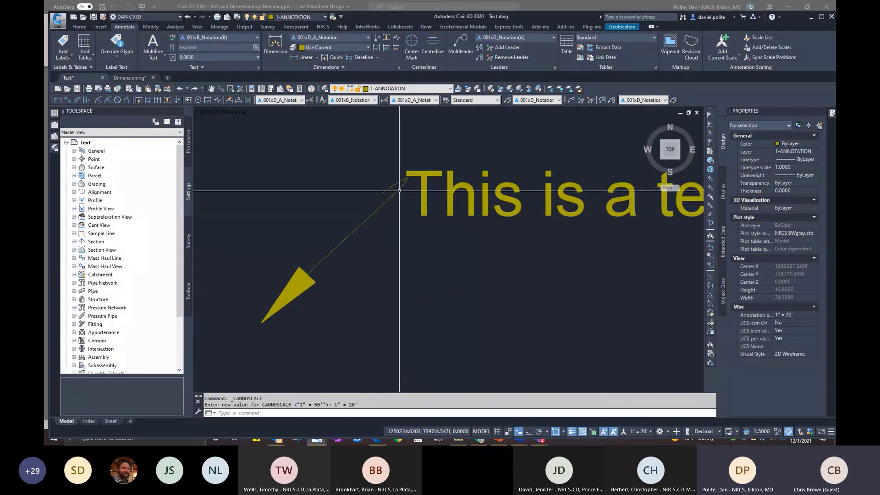
Change the annotation scale first to 1" = 40' and finally to 1" = 30'.
click(650, 431)
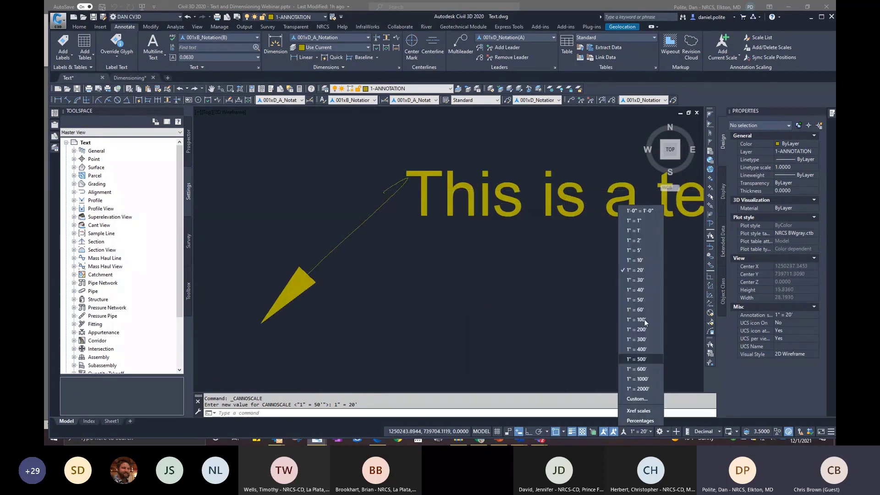
click(639, 290)
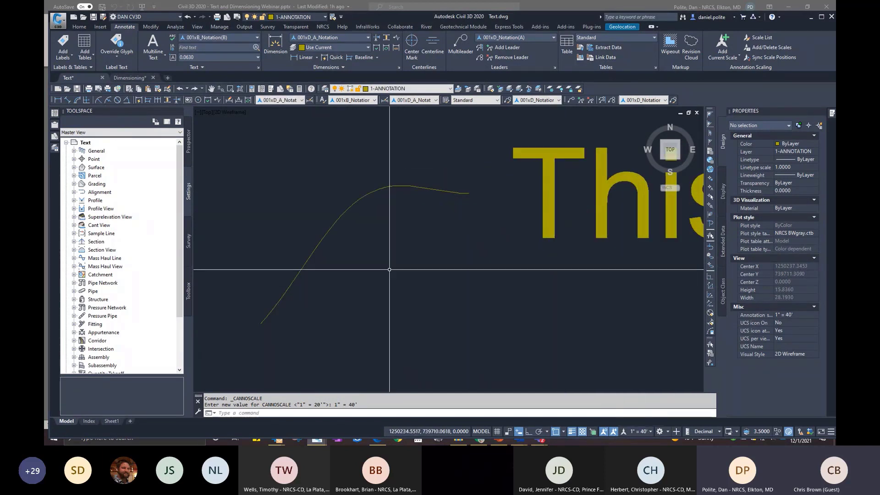
click(652, 432)
click(635, 280)
scroll(378, 240, down, 5)
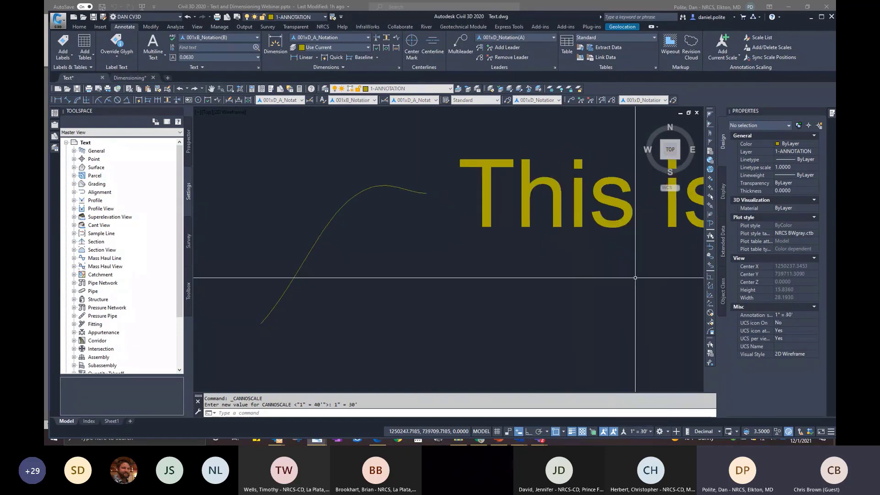
Stretch the multileader's arrowhead end down and to the left, farther away from the text.
click(350, 254)
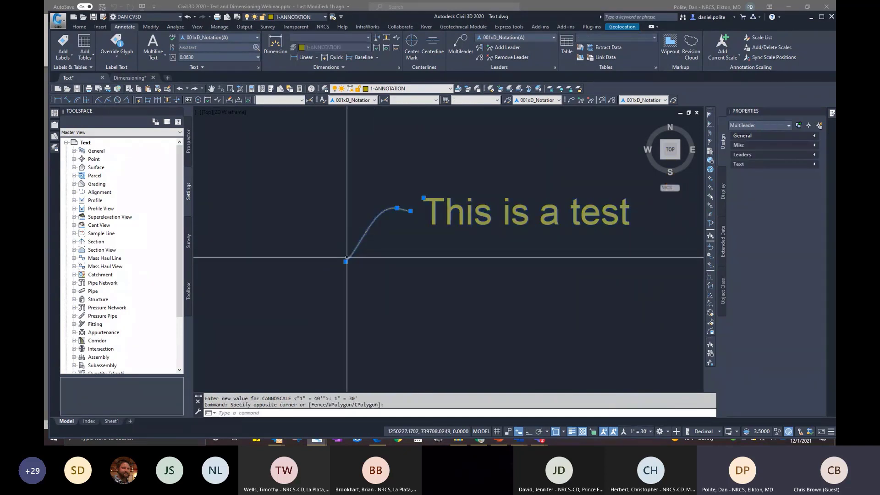
click(345, 262)
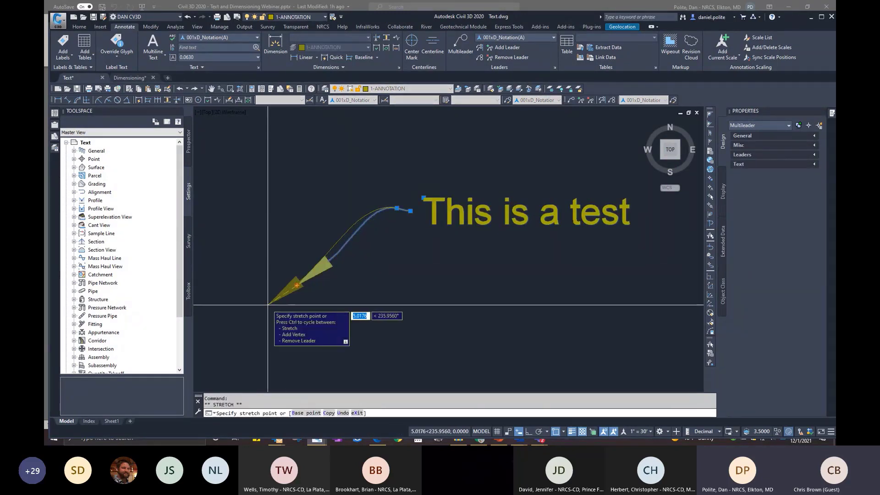
click(269, 304)
middle_drag(367, 271, 410, 248)
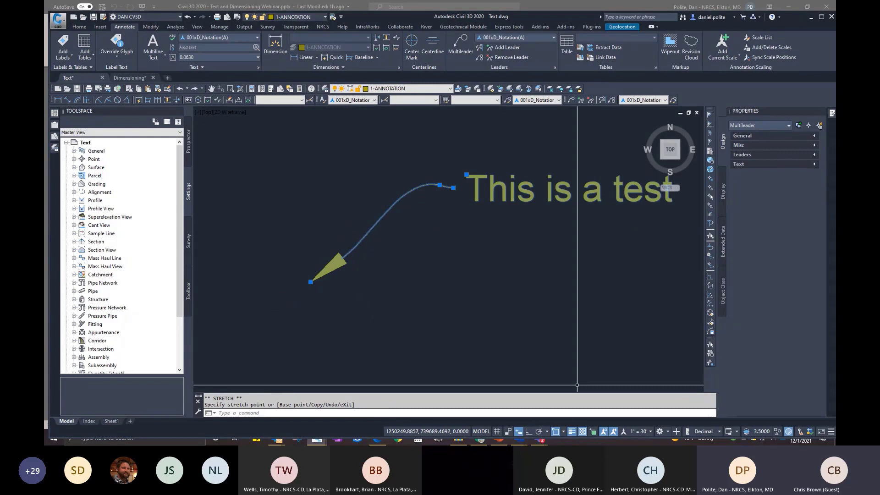
key(Escape)
Return the annotation scale to 1" = 20' and inspect the multileader's arrowhead and landing.
click(641, 432)
click(641, 270)
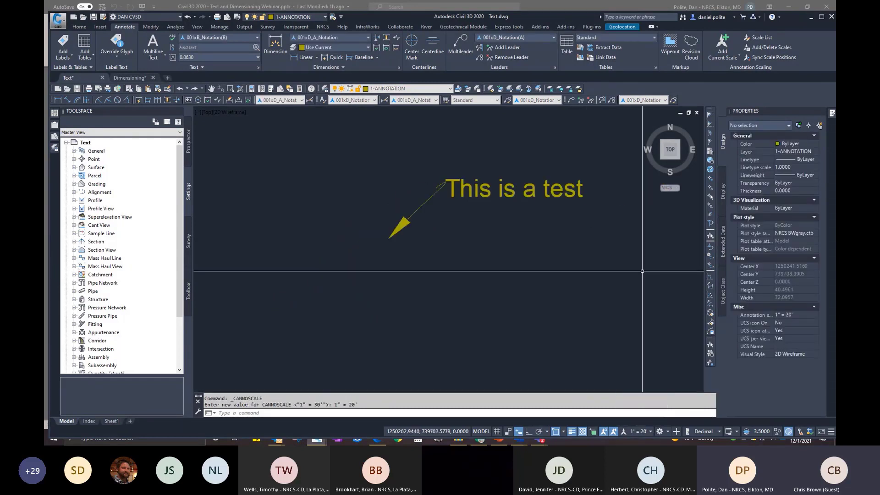
scroll(442, 187, up, 7)
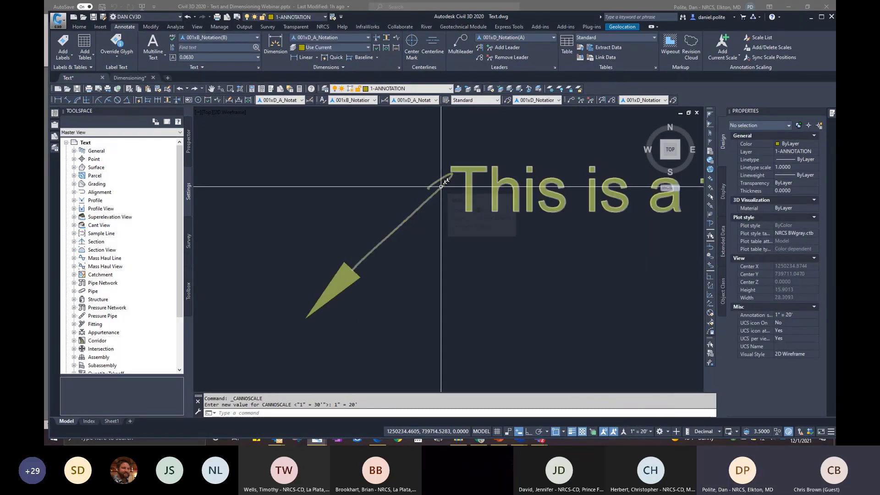
scroll(439, 193, down, 5)
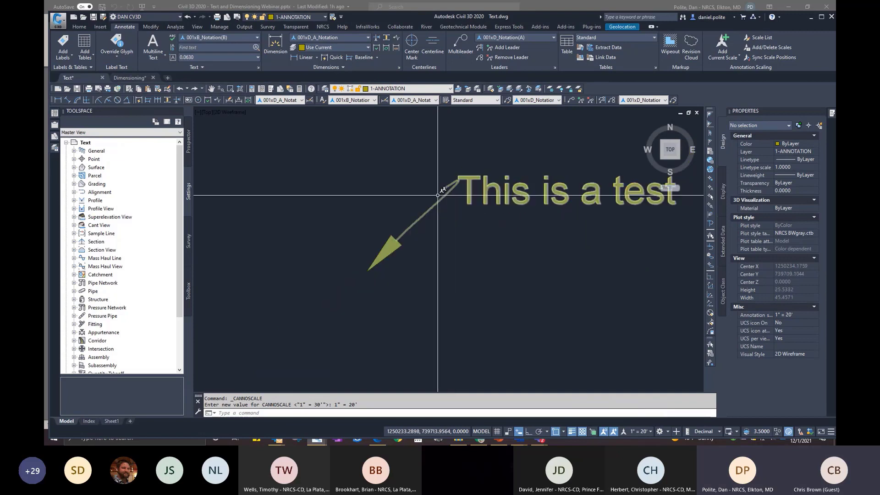
scroll(449, 219, down, 2)
middle_drag(443, 220, 407, 219)
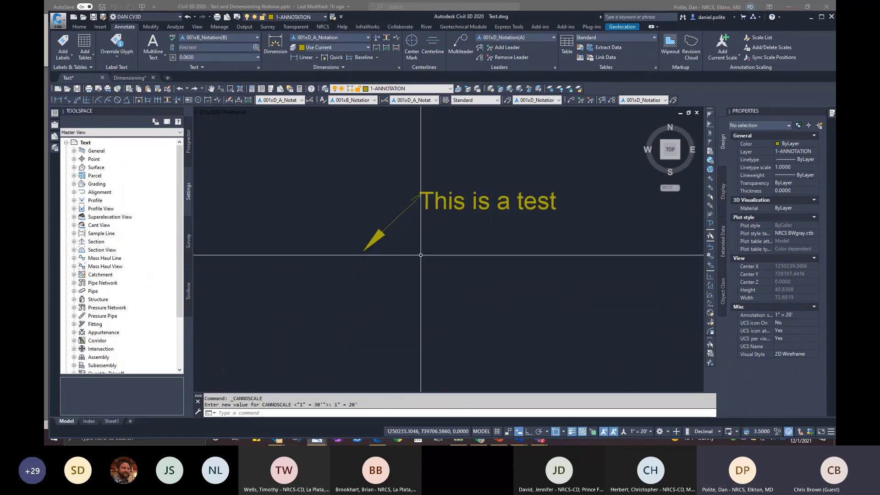
Open the Multileader Style Manager to view the available multileader styles, and close it.
text(LE)
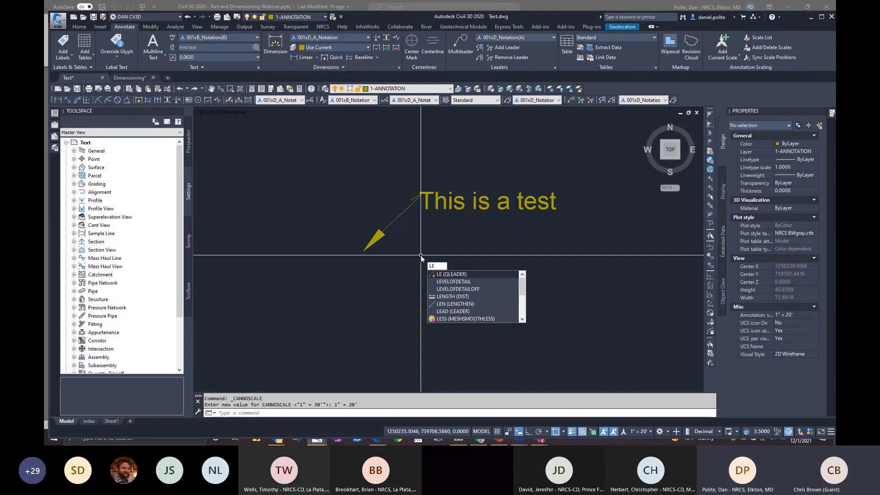
key(Escape)
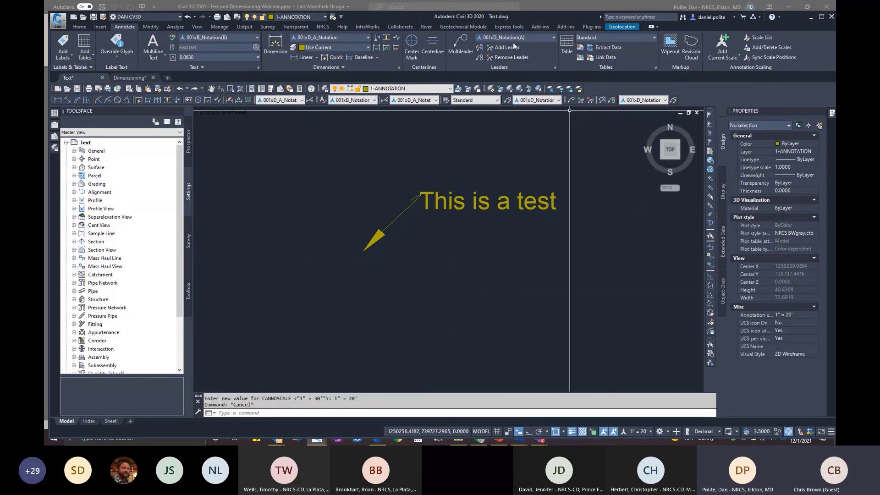
click(554, 67)
click(540, 138)
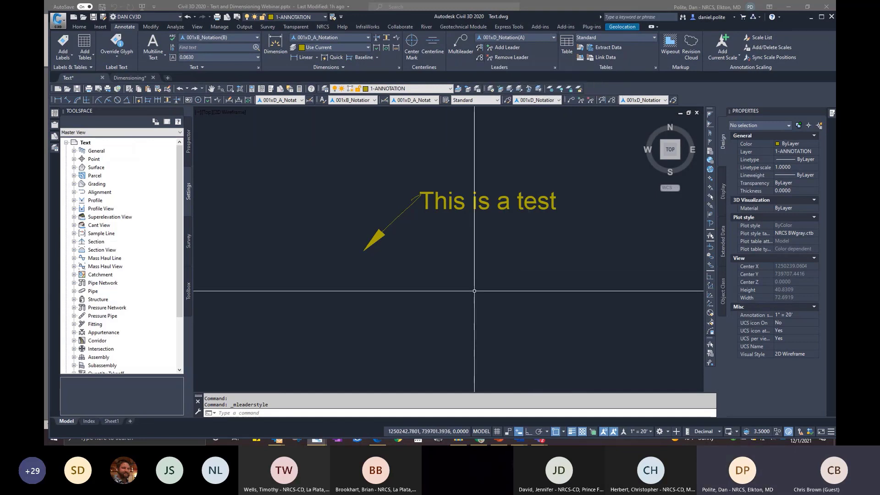
Start a quick leader, open its Leader Settings, and review the annotation, leader line and arrowhead options, keeping the Closed filled arrowhead.
text(leader)
key(Return)
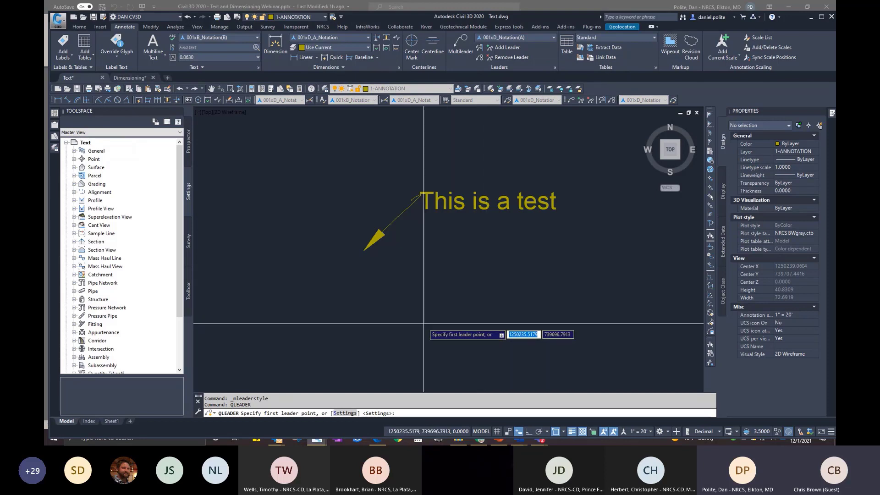
text(s)
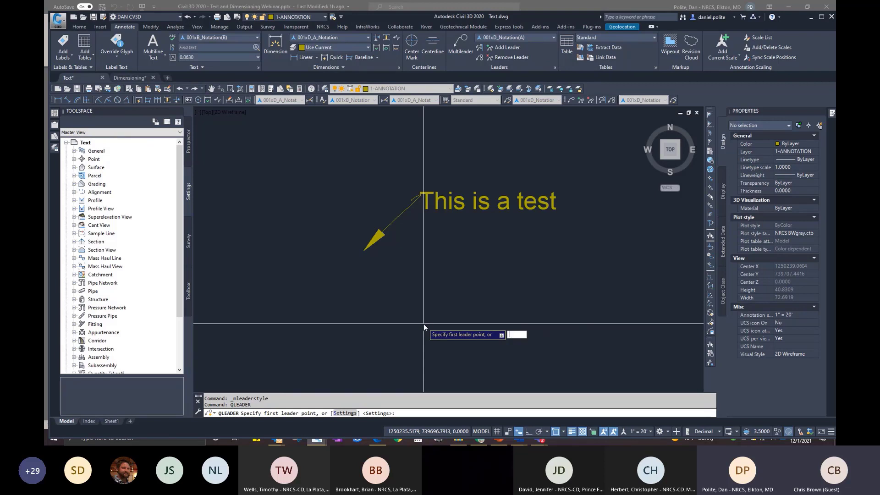
key(Down)
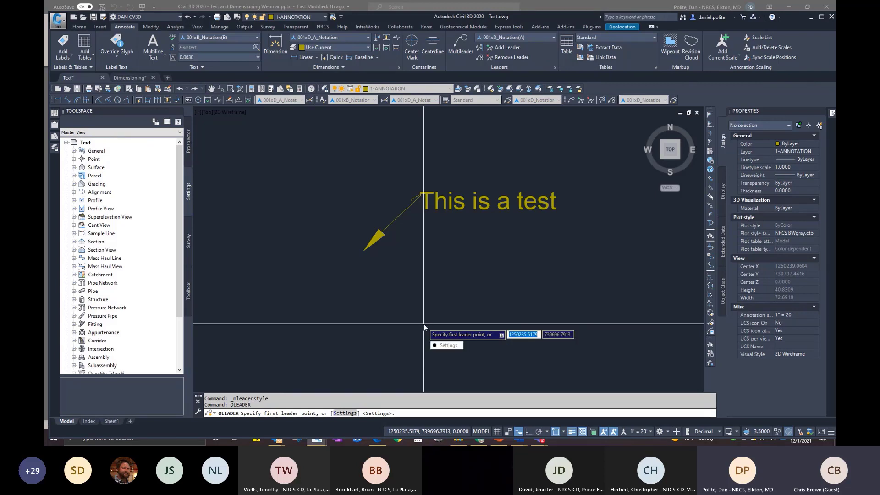
key(Return)
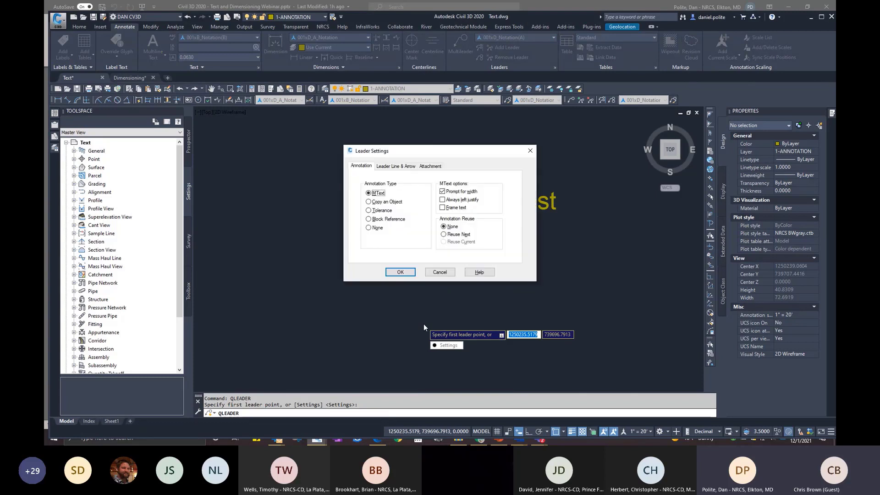
mouse_move(373, 151)
mouse_down()
mouse_move(402, 151)
mouse_move(358, 150)
mouse_up()
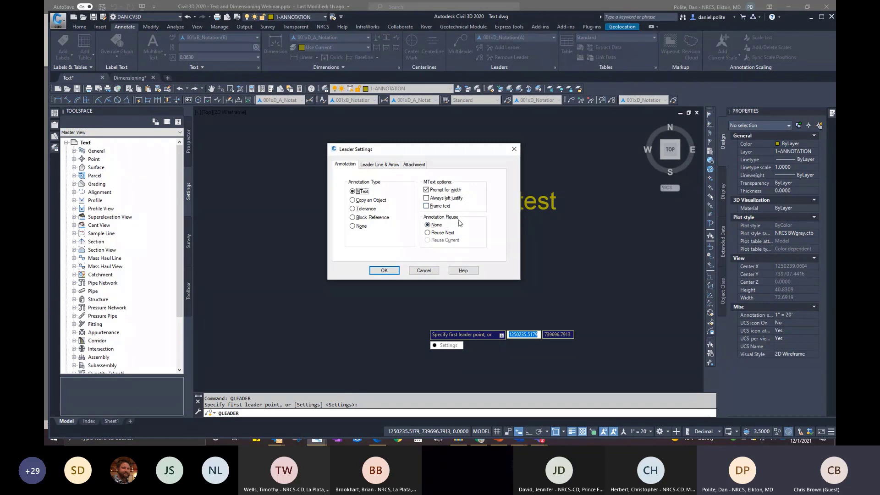
click(380, 164)
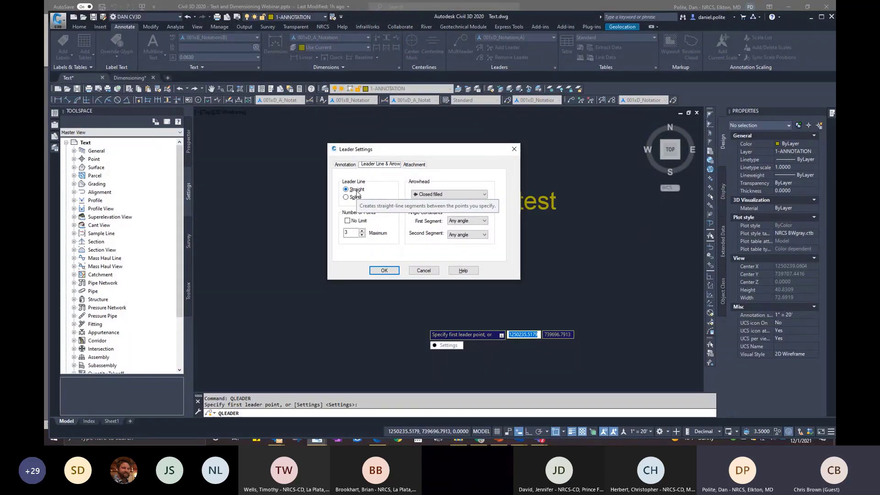
click(436, 195)
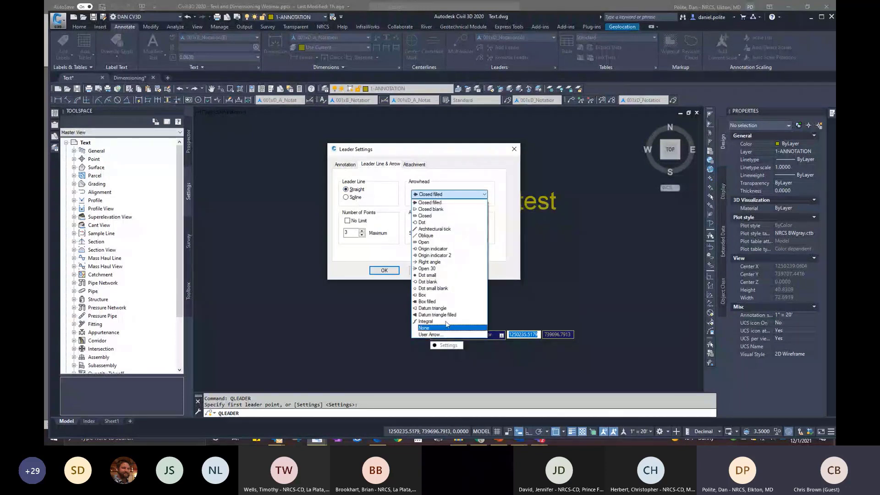
click(435, 195)
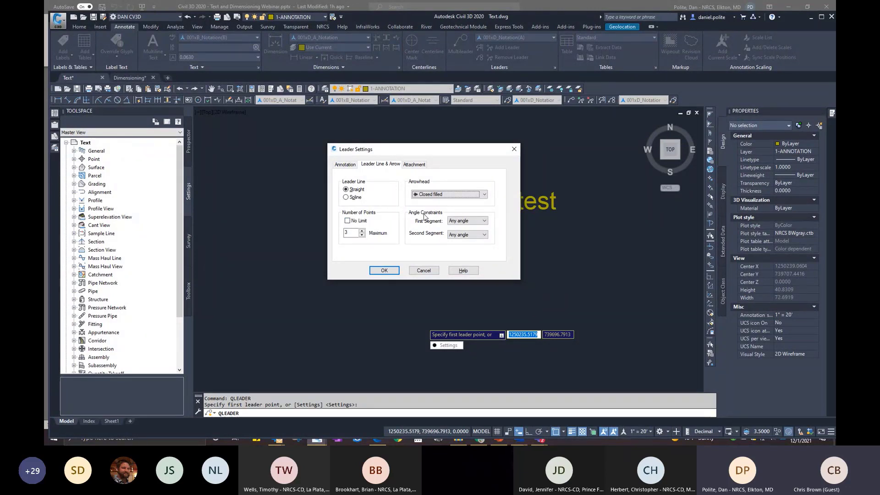
Try angle constraints of 45° for the first leader segment and 90° for the second, and set both back to Any angle.
click(484, 221)
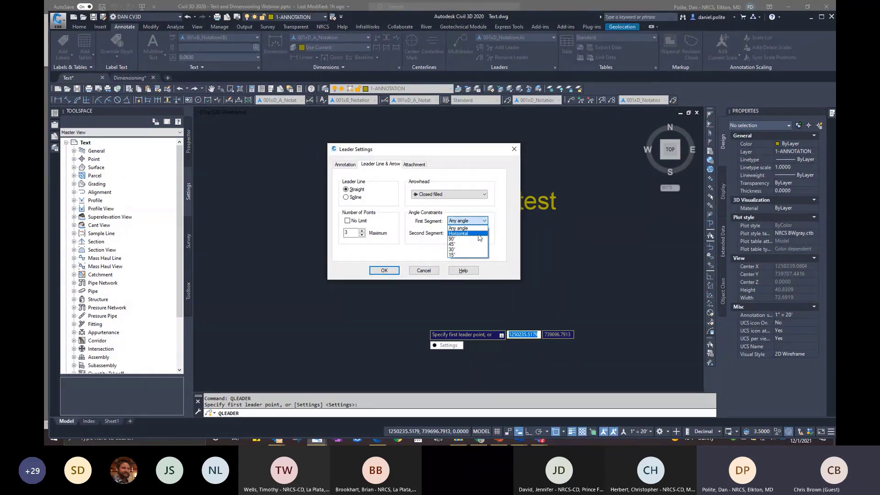
click(473, 244)
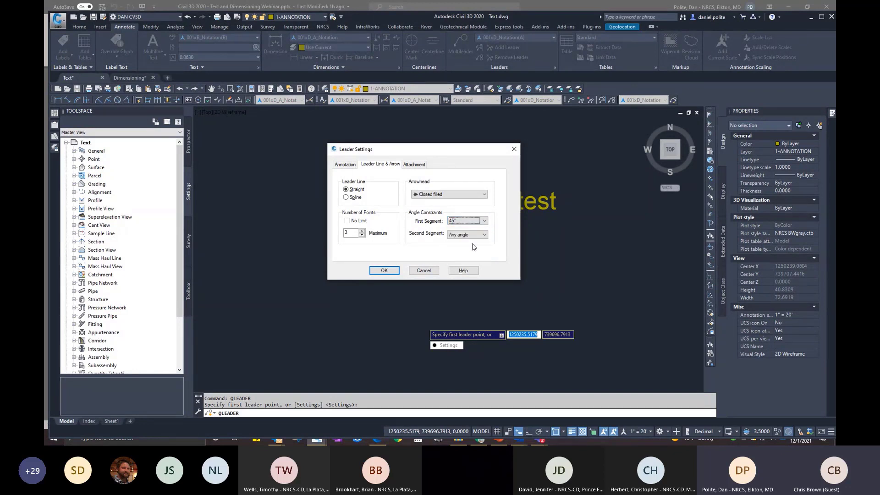
click(484, 234)
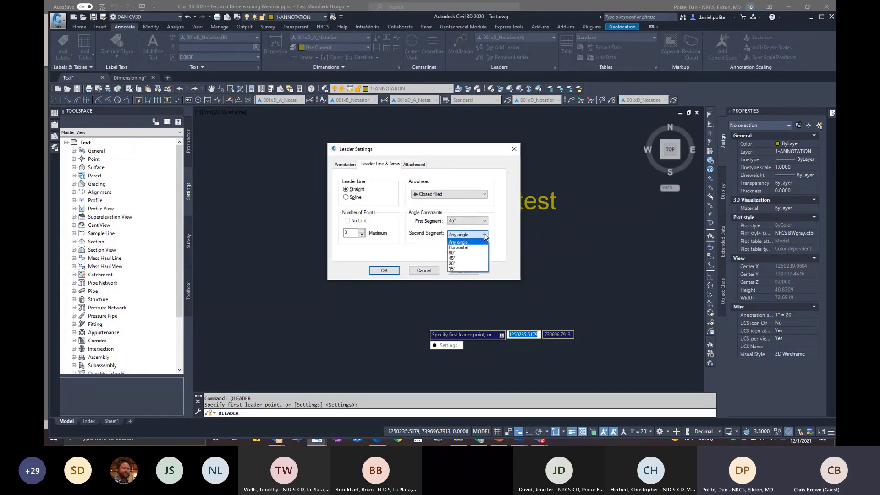
click(480, 251)
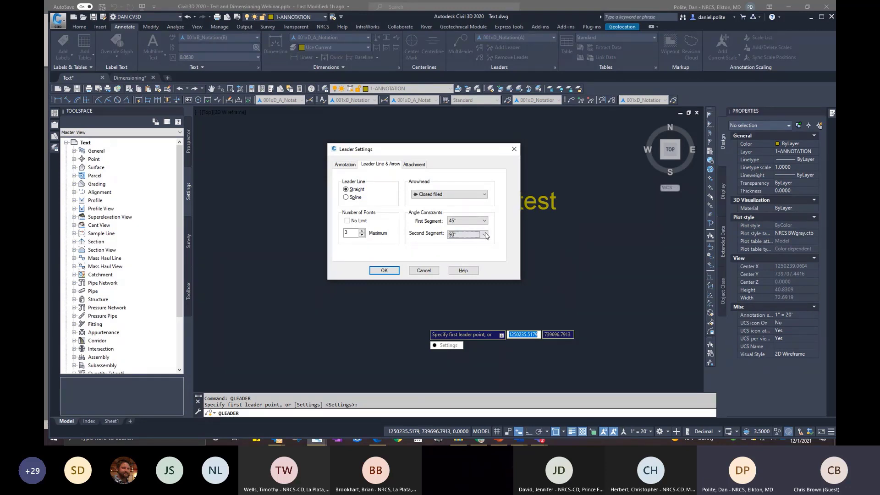
click(485, 235)
click(479, 241)
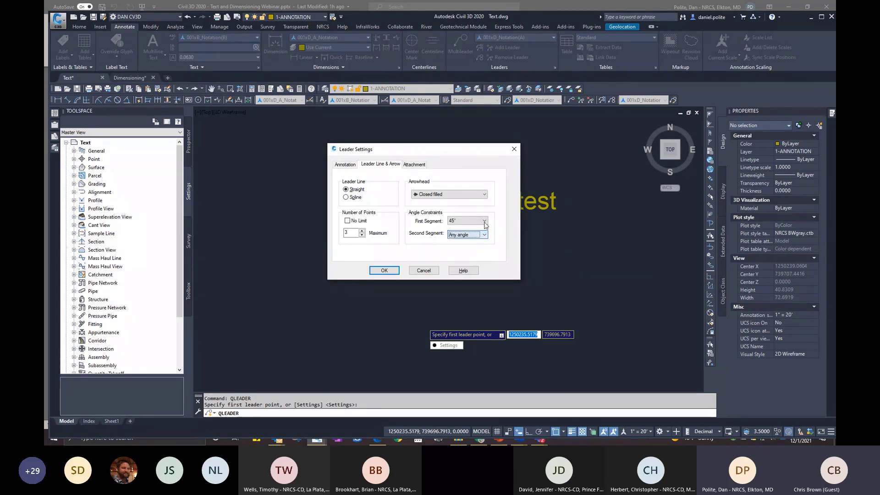
click(484, 221)
click(479, 228)
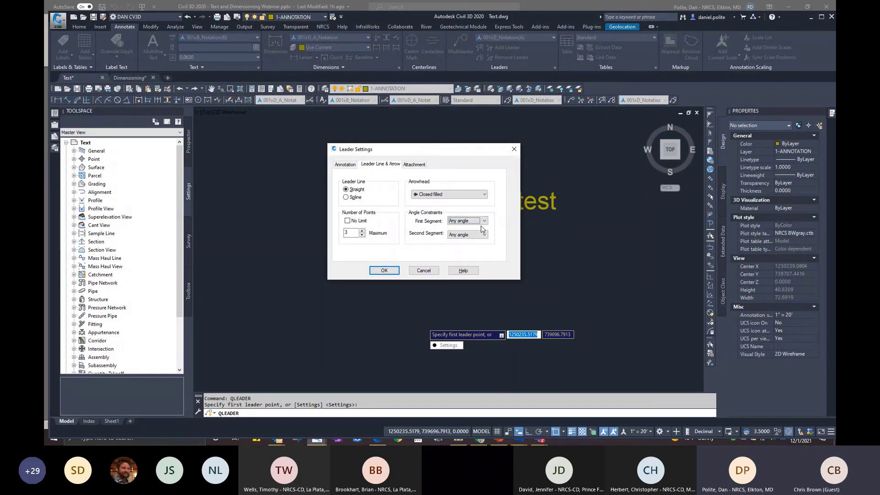
Review the multi-line text attachment and annotation options of the leader, and accept the Leader Settings.
click(409, 166)
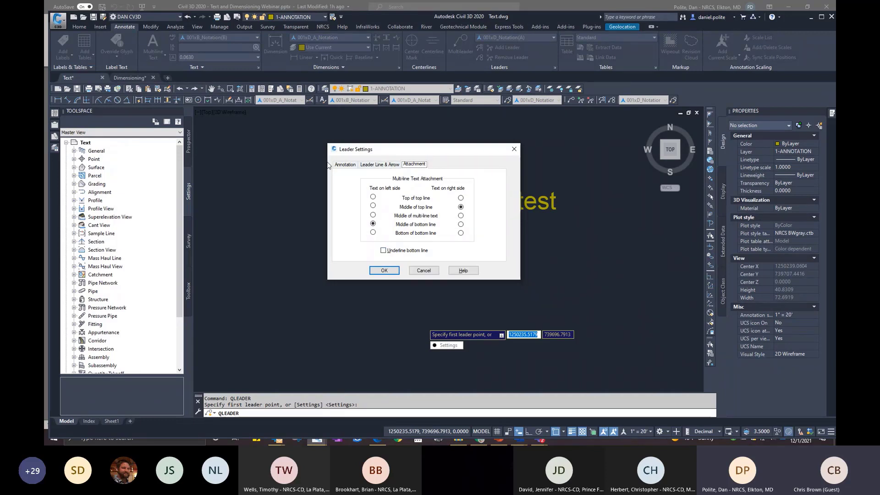
click(345, 164)
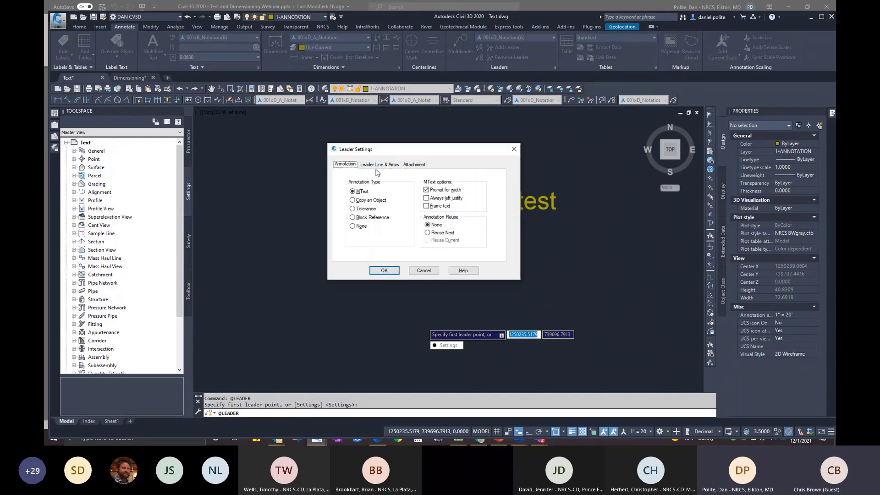
click(384, 271)
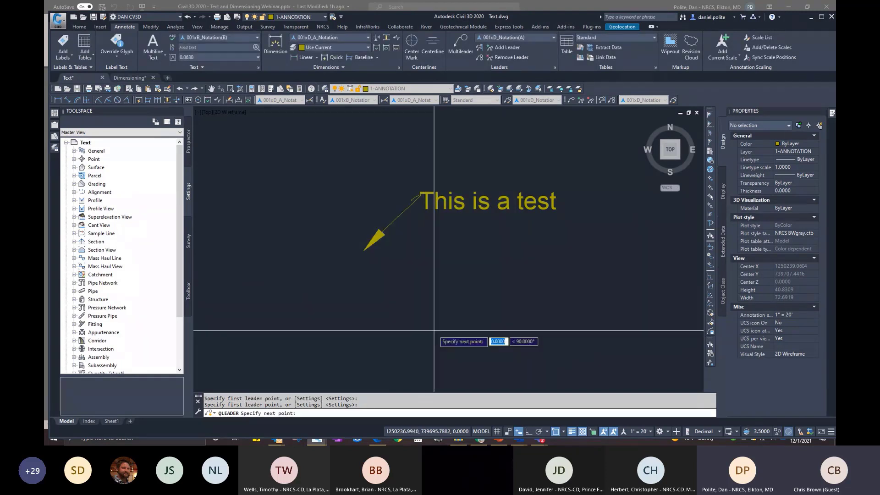
Draw a quick leader below the "This is a test" multileader with a diagonal arrow segment and an ortho-constrained horizontal segment, accepting the default text width.
click(435, 330)
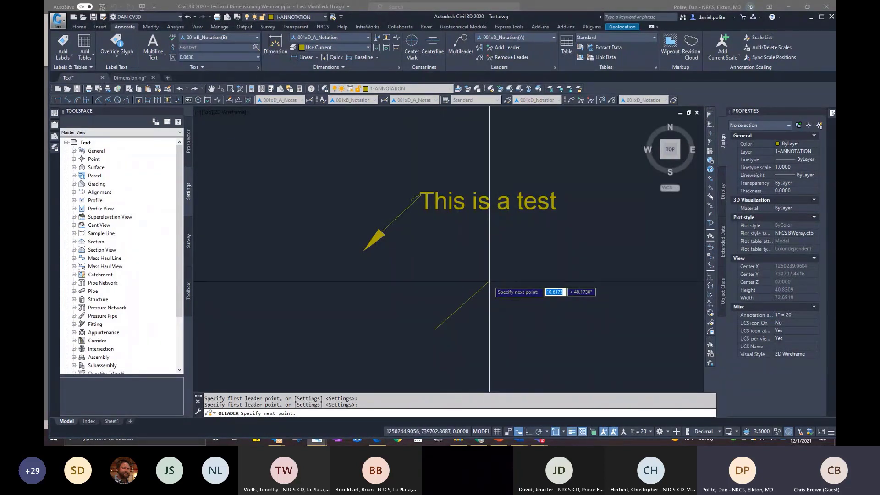
click(491, 274)
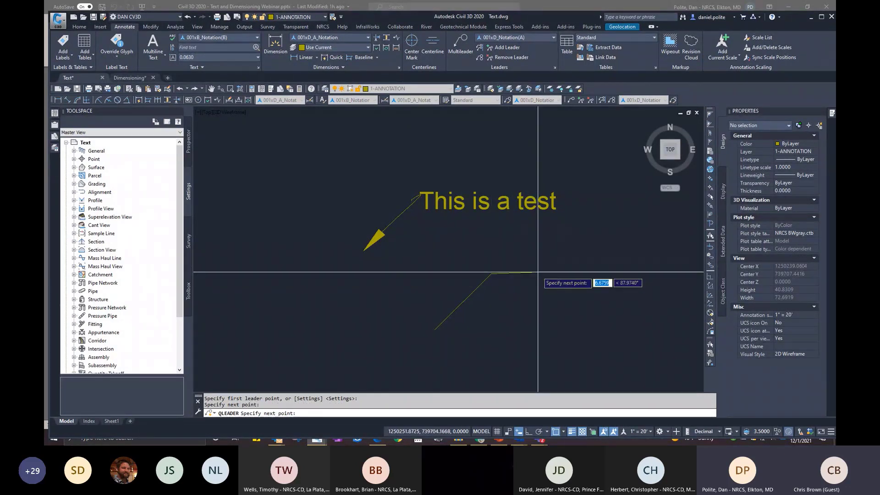
key(F8)
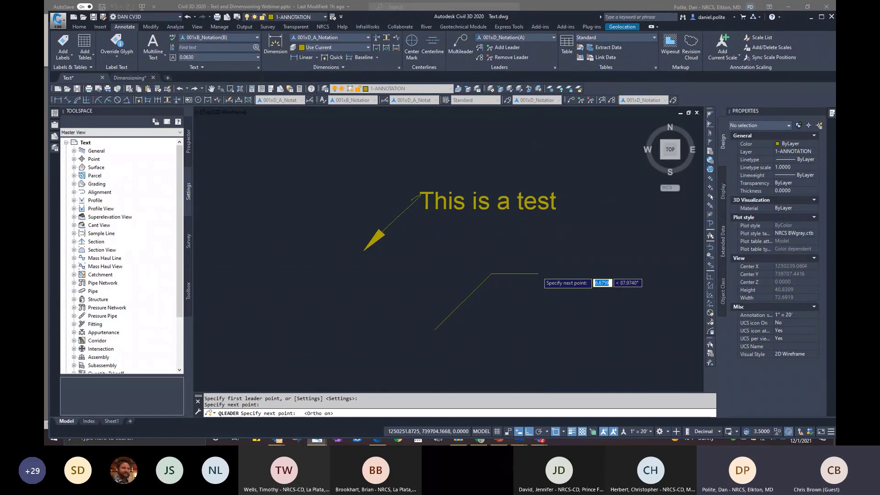
click(555, 273)
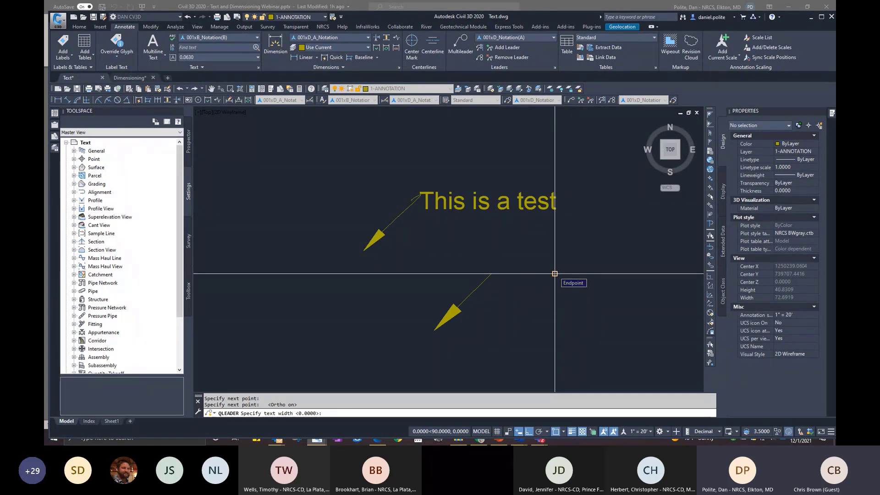
key(Return)
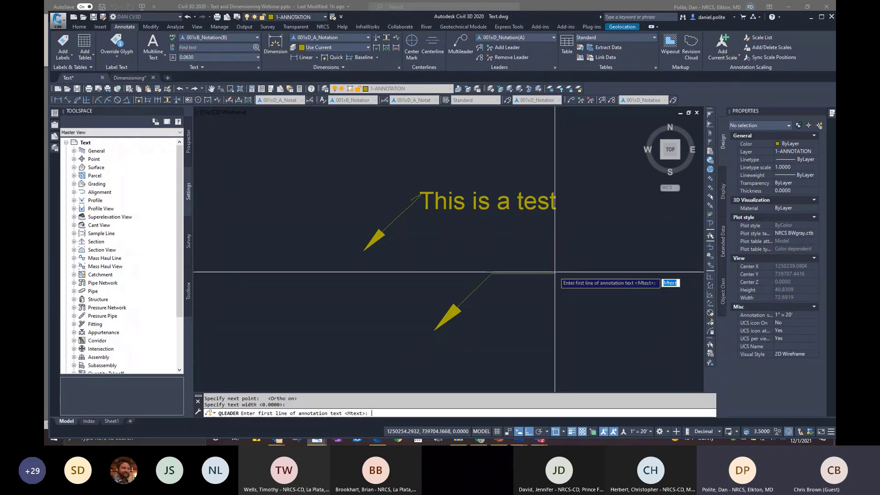
Enter "This is a qleader" as the leader's single line of annotation text and finish the leader.
text(This)
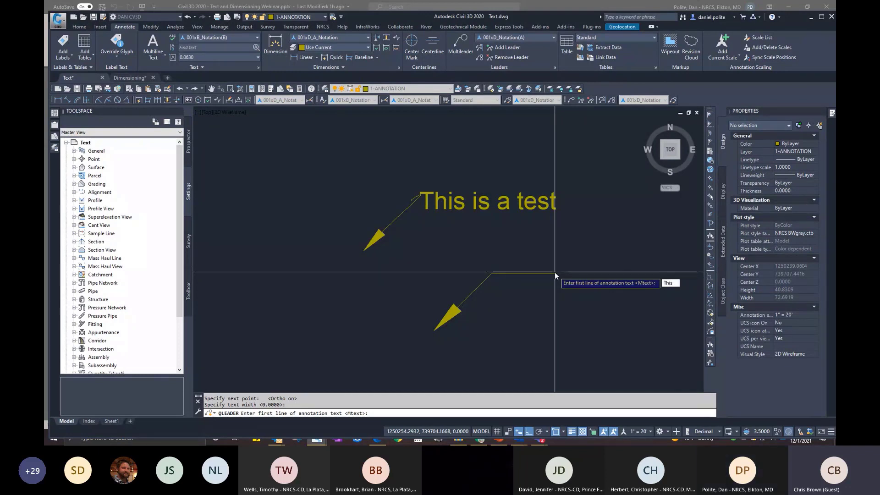
text( is a )
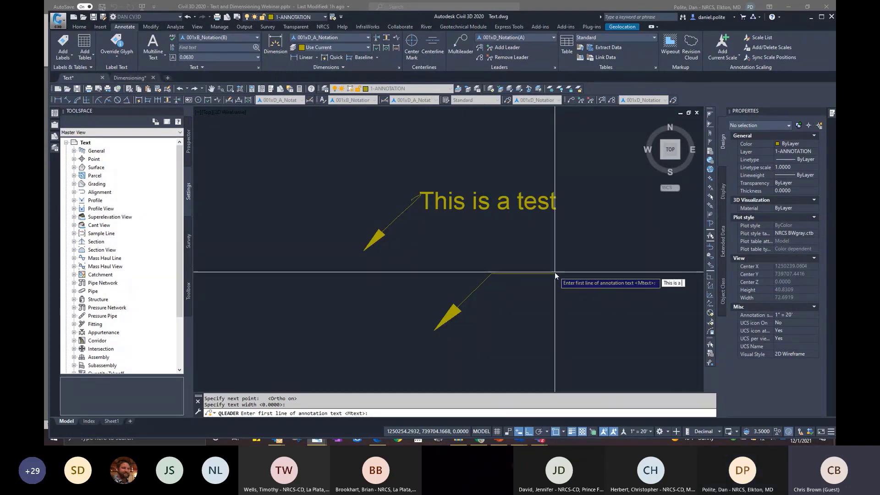
text(qleader)
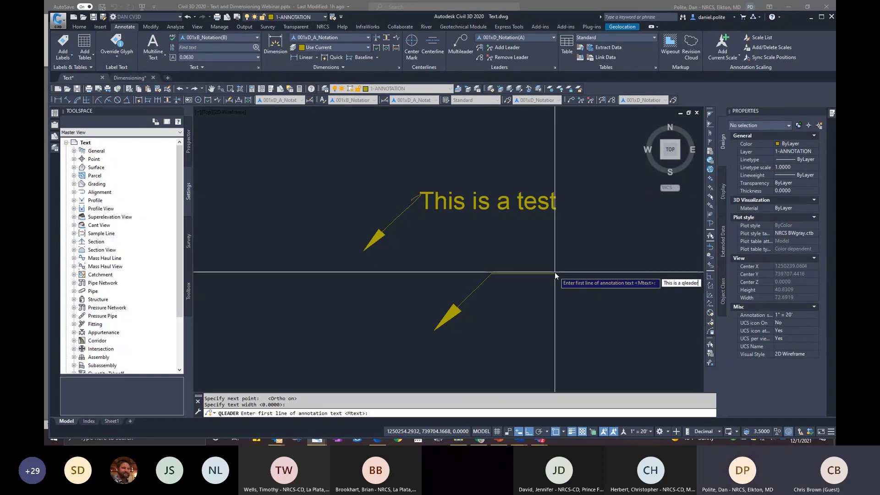
key(Return)
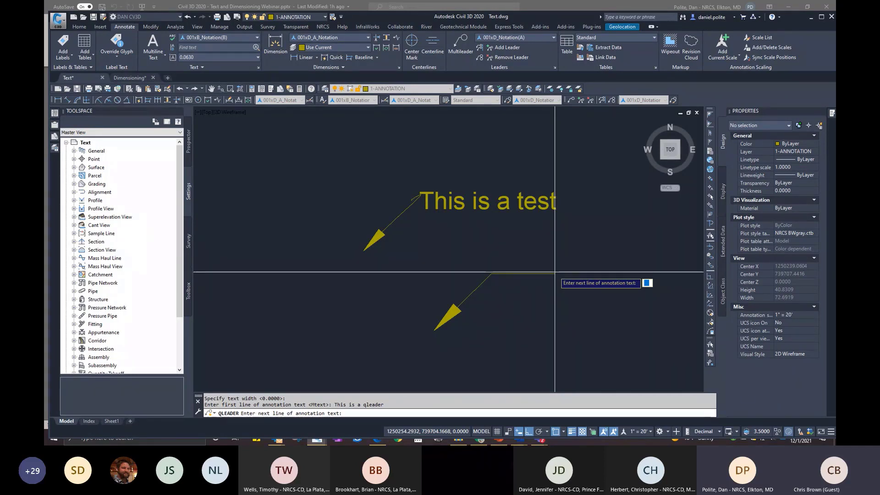
key(Return)
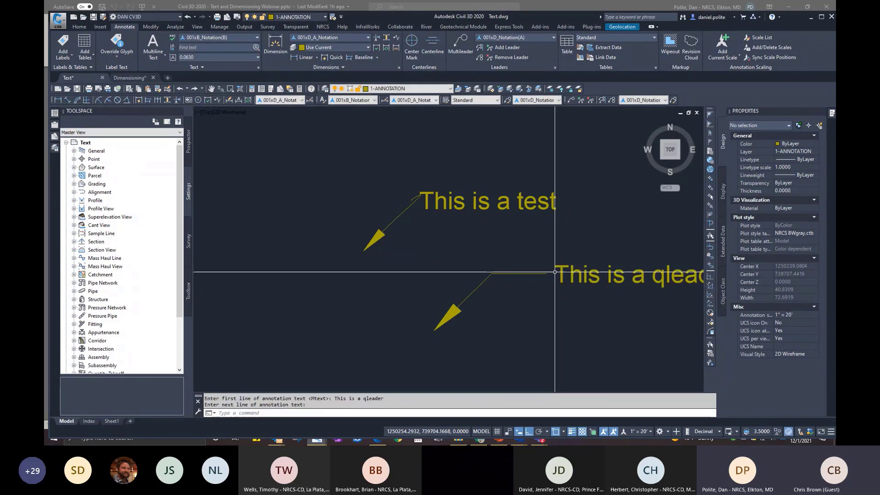
Select the "This is a qleader" annotation text and examine its properties.
scroll(580, 290, down, 3)
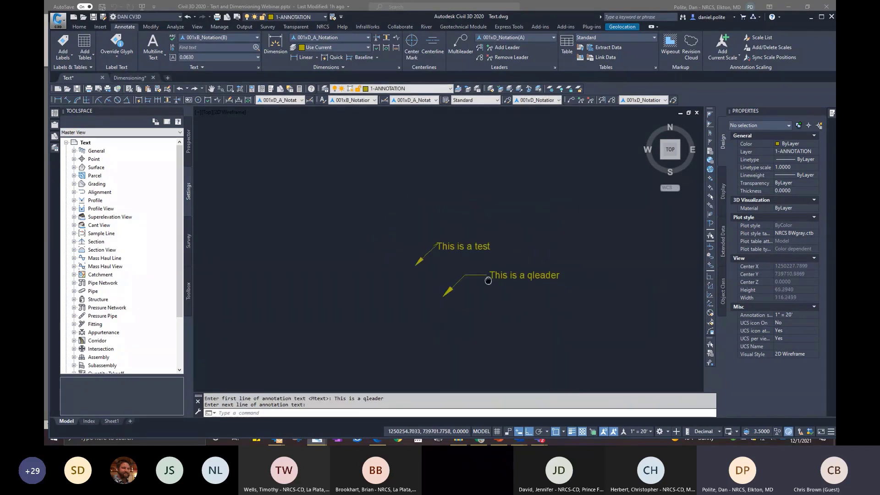
click(515, 274)
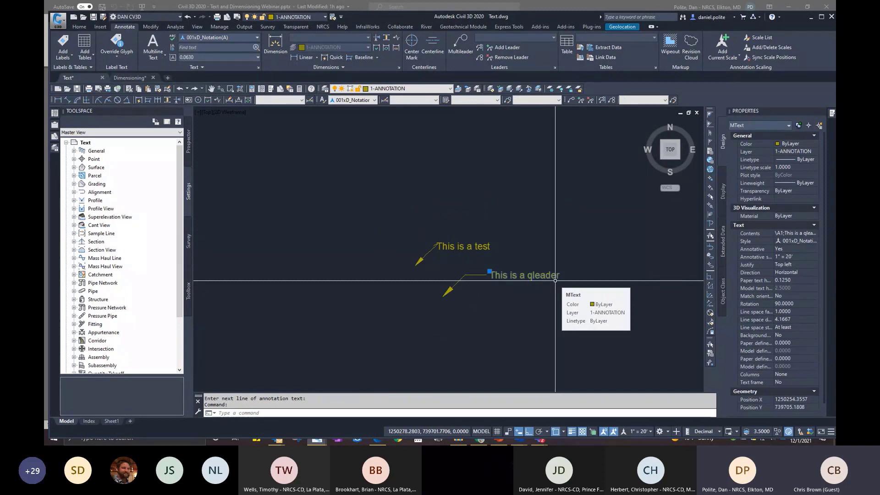
scroll(558, 291, down, 15)
middle_drag(593, 294, 444, 290)
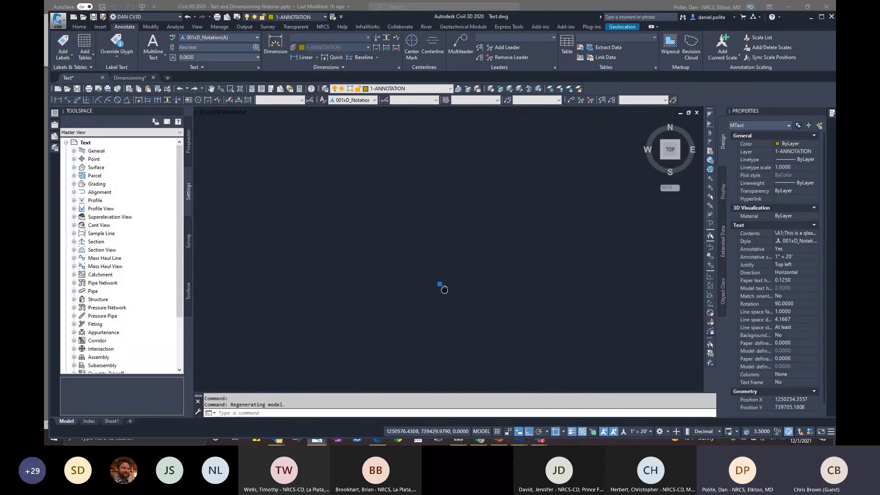
scroll(515, 291, down, 15)
middle_drag(561, 299, 349, 297)
middle_click(358, 298)
middle_click(357, 297)
scroll(397, 301, down, 7)
Try center and left justification and bold formatting on the "This is a qleader" text, and discard the edits.
click(430, 291)
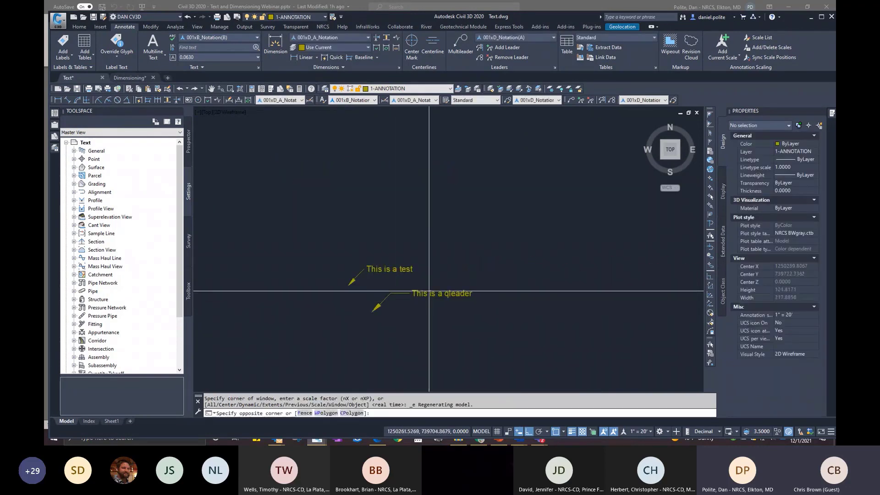
double_click(434, 292)
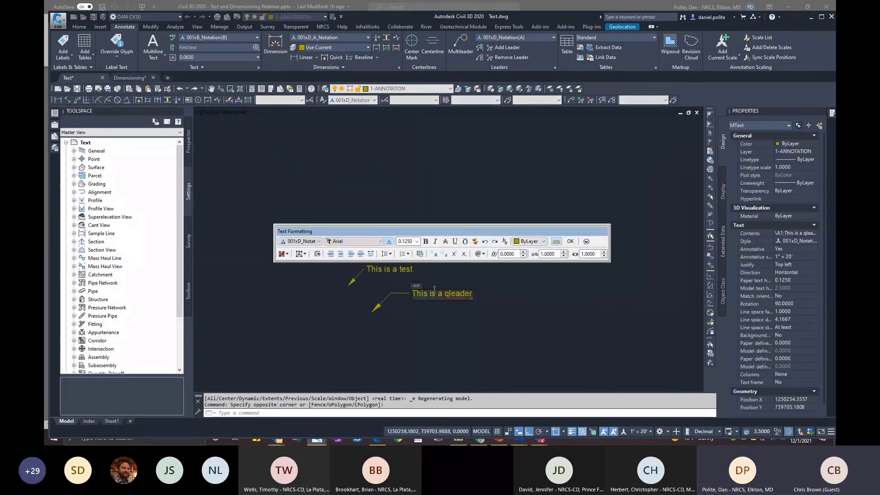
mouse_move(415, 285)
mouse_down()
mouse_move(498, 290)
mouse_move(298, 293)
mouse_up()
scroll(477, 293, up, 4)
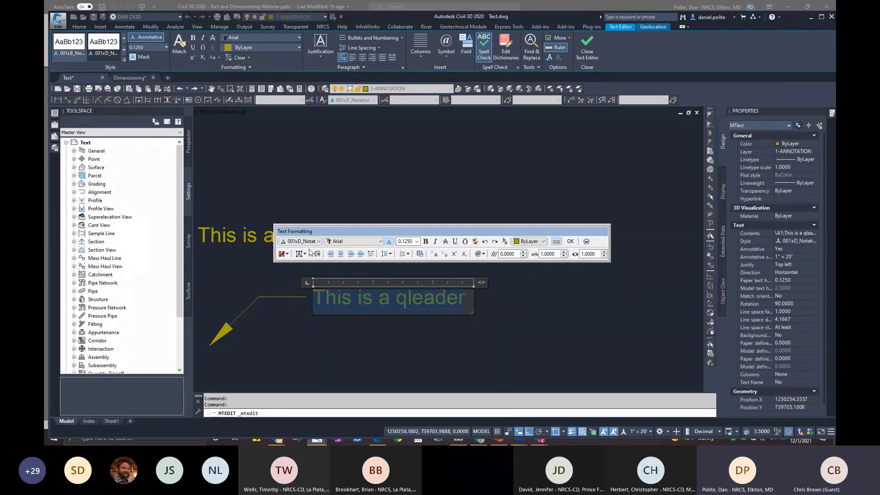
click(341, 255)
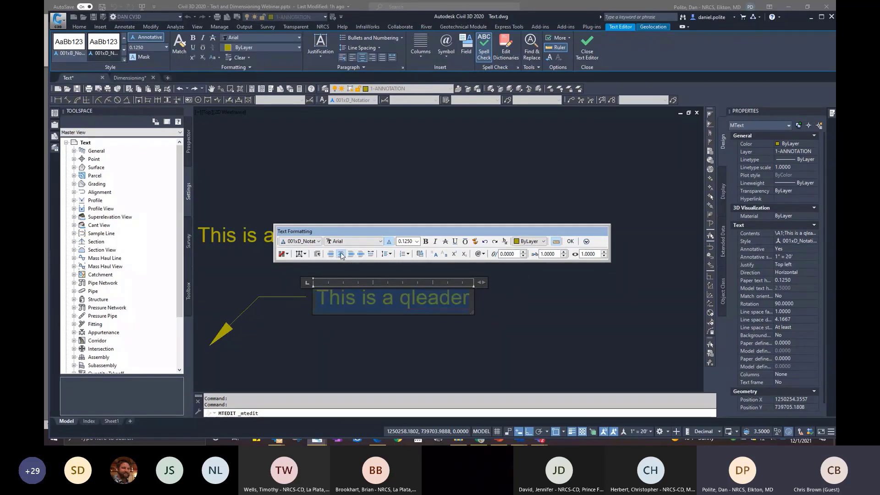
click(330, 254)
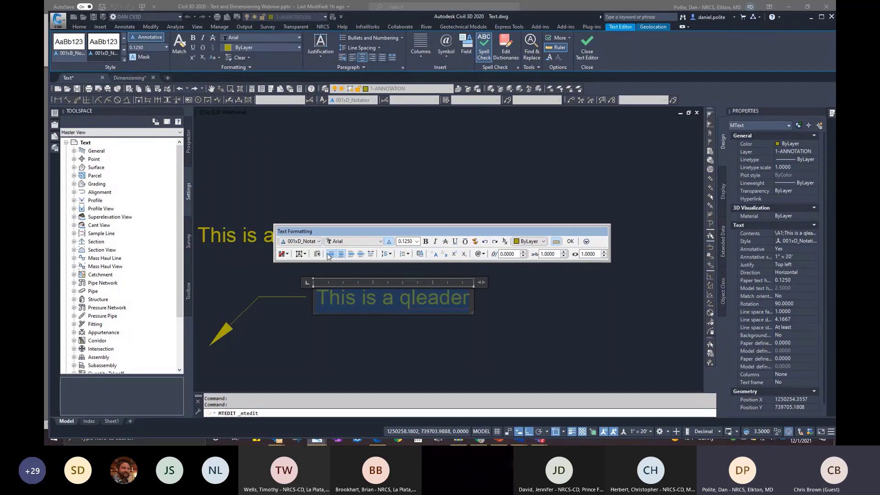
click(426, 242)
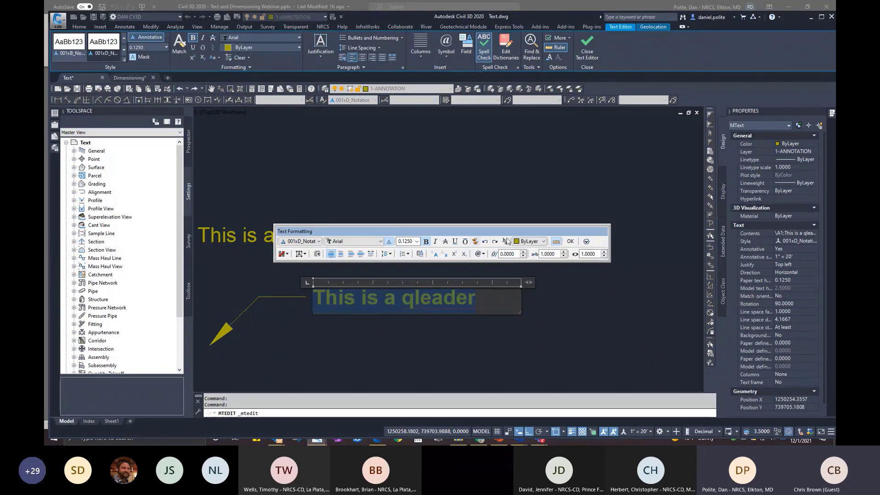
key(Escape)
key(Return)
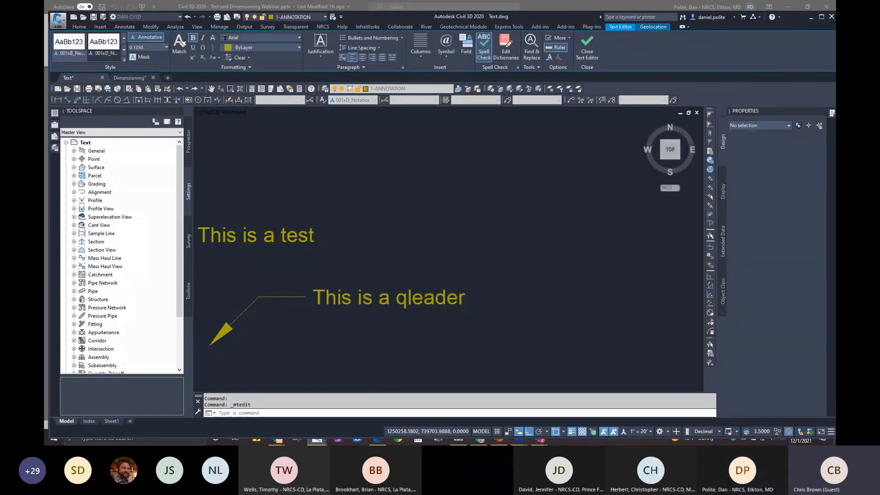
Set the quick leader angle constraints to 45° for the first segment and 90° for the second in the Leader Settings.
scroll(409, 269, down, 4)
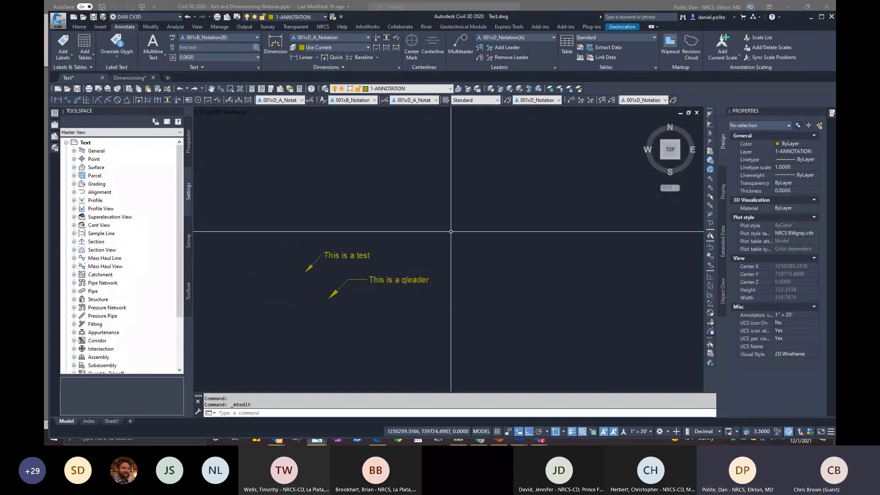
text(le)
key(Return)
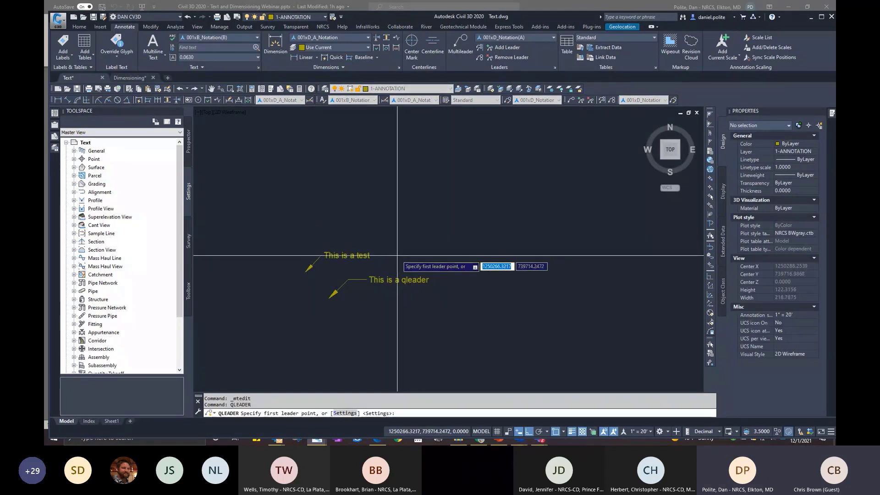
key(Return)
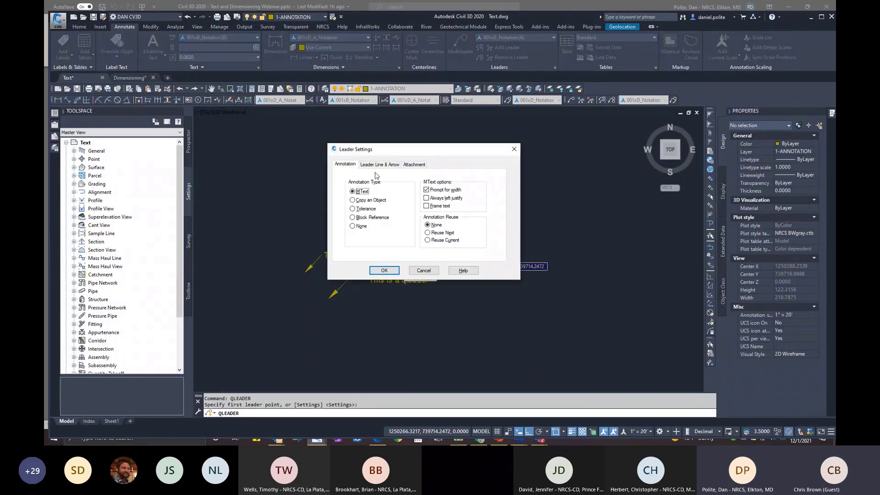
click(379, 165)
click(484, 221)
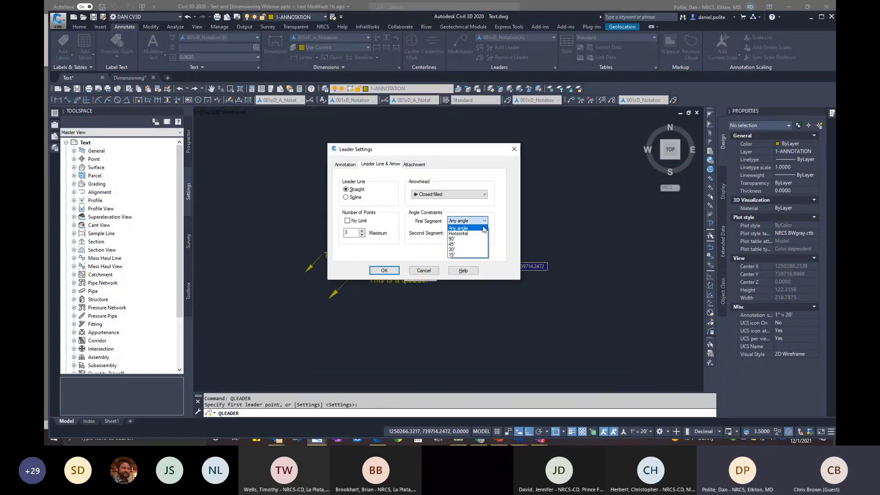
click(452, 244)
click(484, 234)
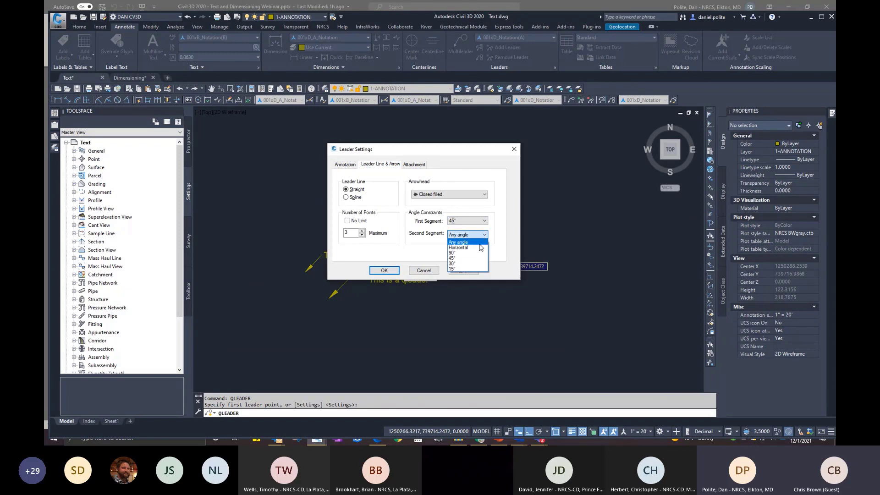
click(480, 250)
click(384, 270)
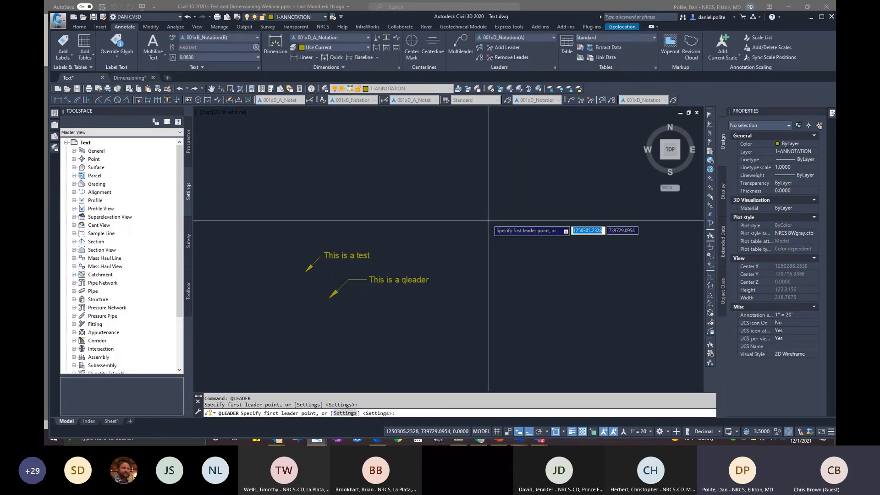
Draw a quick leader above the existing ones with a horizontal arrow segment about 32 units long, a vertical segment and the text "this is a test".
click(415, 231)
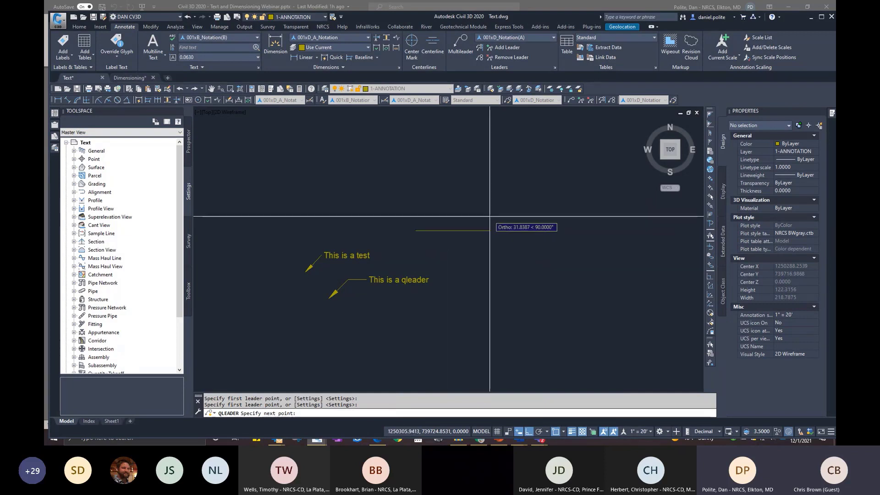
click(490, 231)
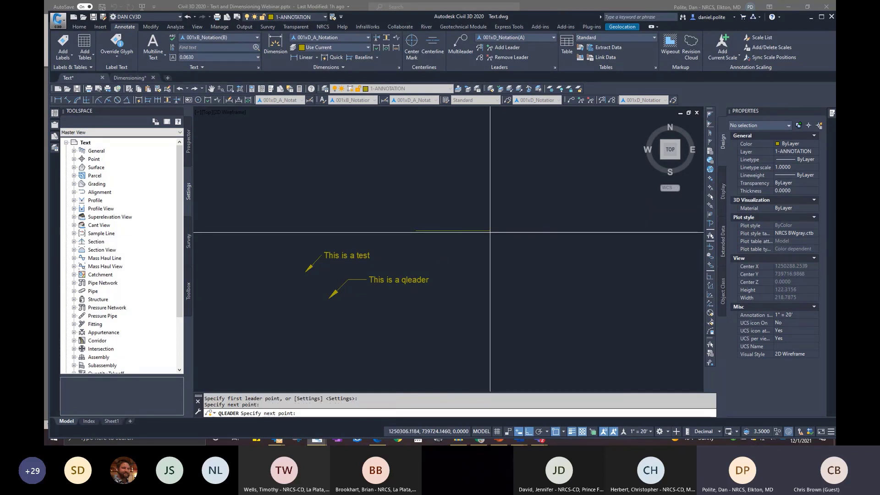
click(502, 173)
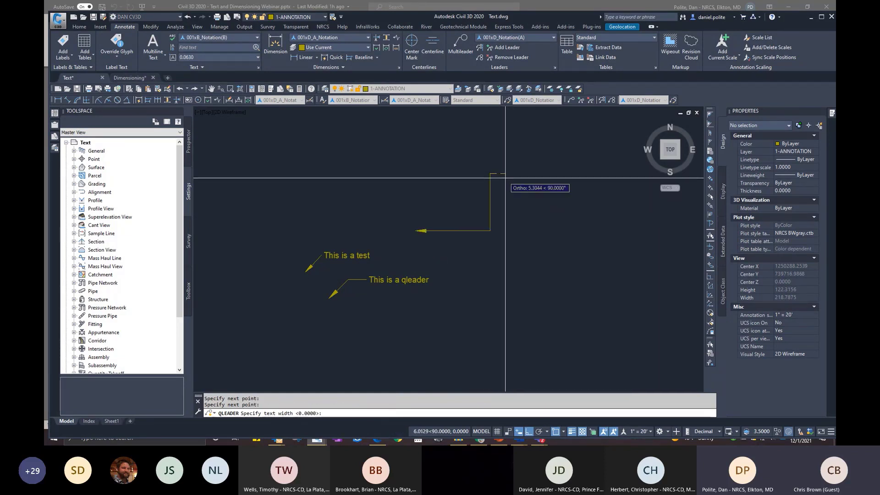
key(Return)
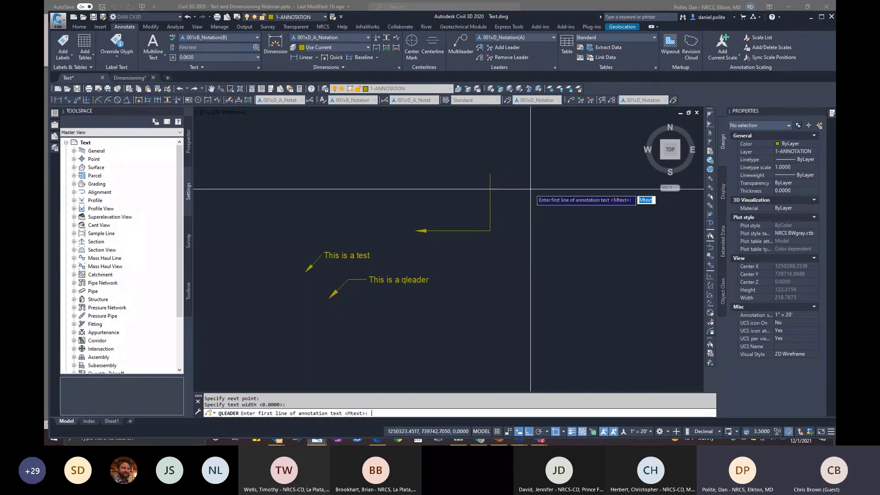
text(this)
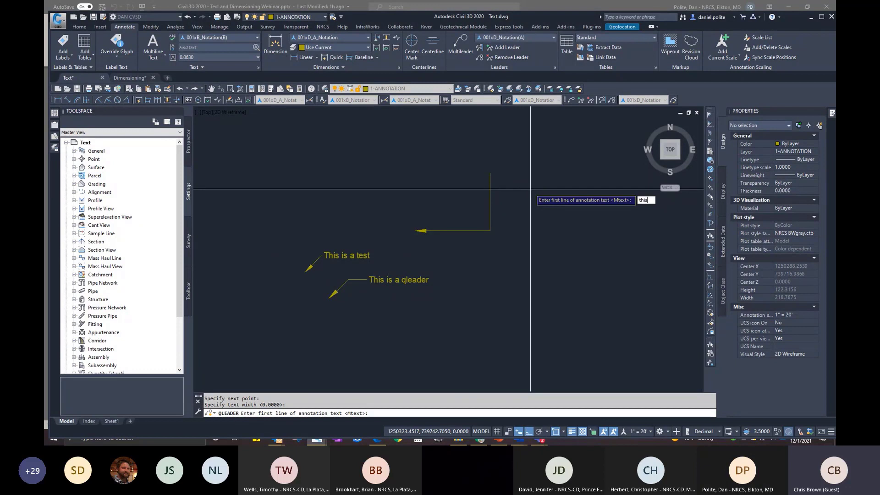
text( is a tes)
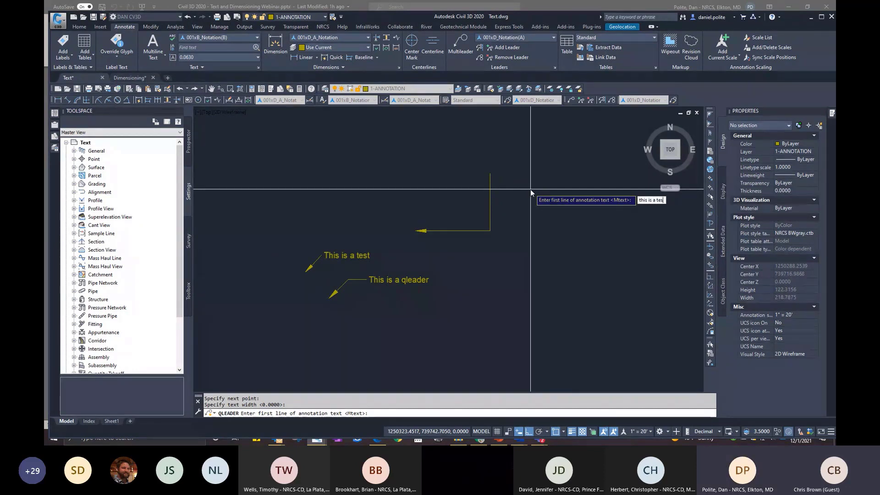
text(t)
key(Return)
key(Return)
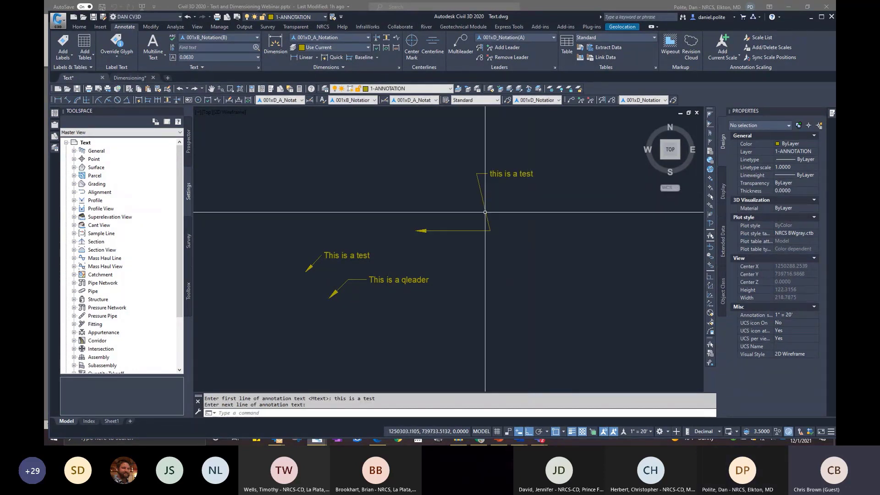
Select the newly drawn angled leader to examine its segments and properties, and clear the selection.
scroll(481, 234, up, 3)
scroll(484, 234, down, 3)
click(490, 226)
click(456, 198)
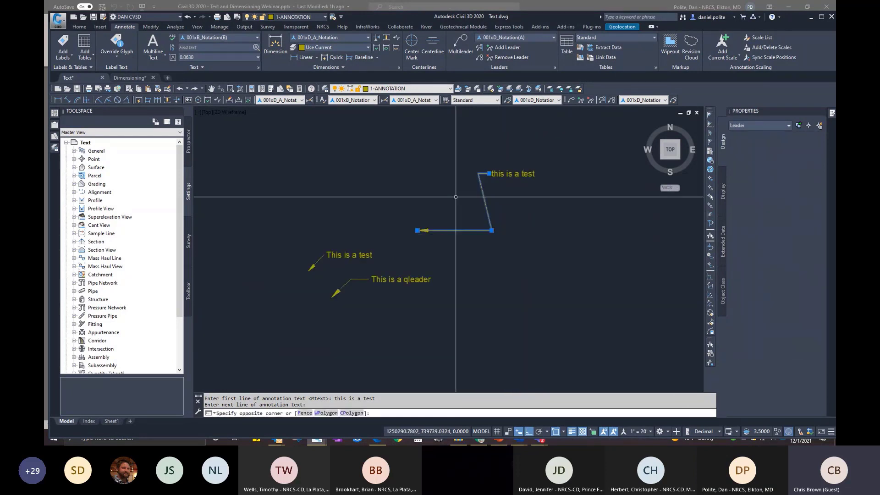
click(491, 198)
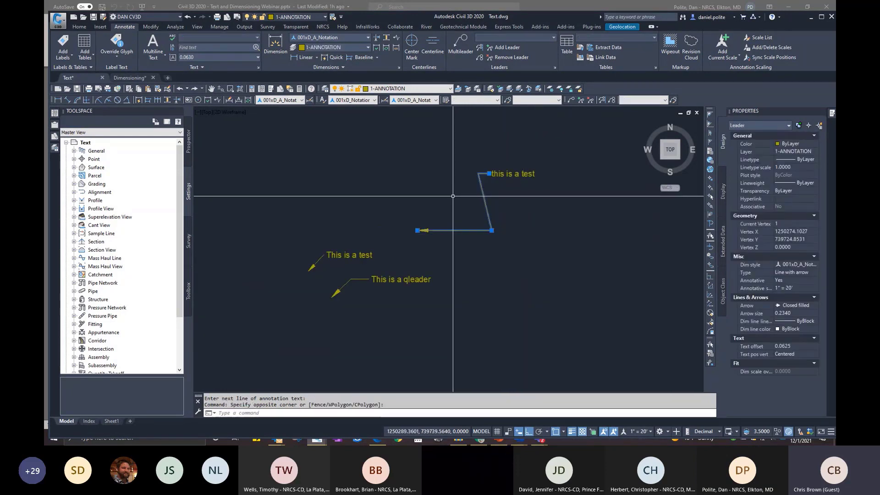
right_click(503, 272)
key(Escape)
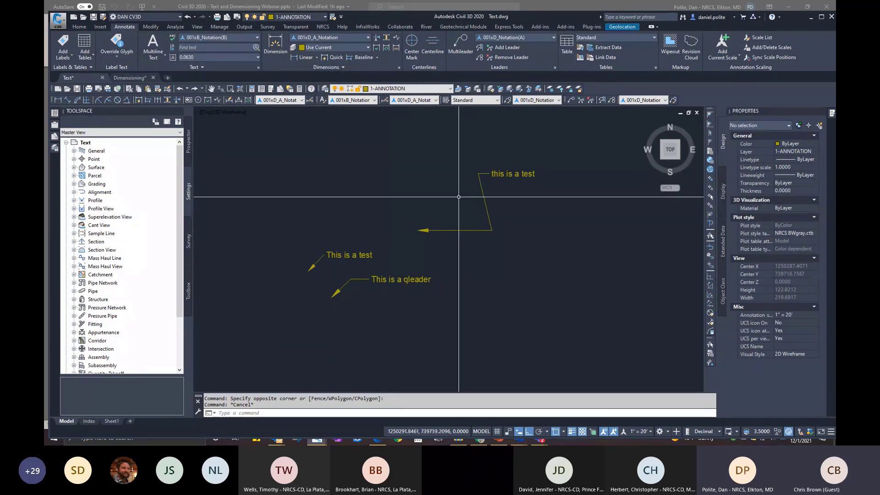
In the quick leader settings, try Horizontal for the first segment, return it to 45°, choose the second segment's angle constraint, and accept.
text(qleader)
key(Return)
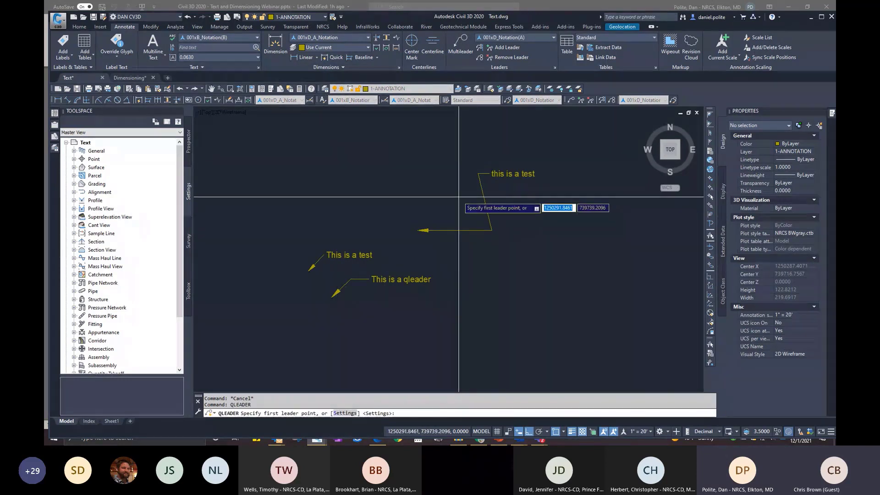
key(Down)
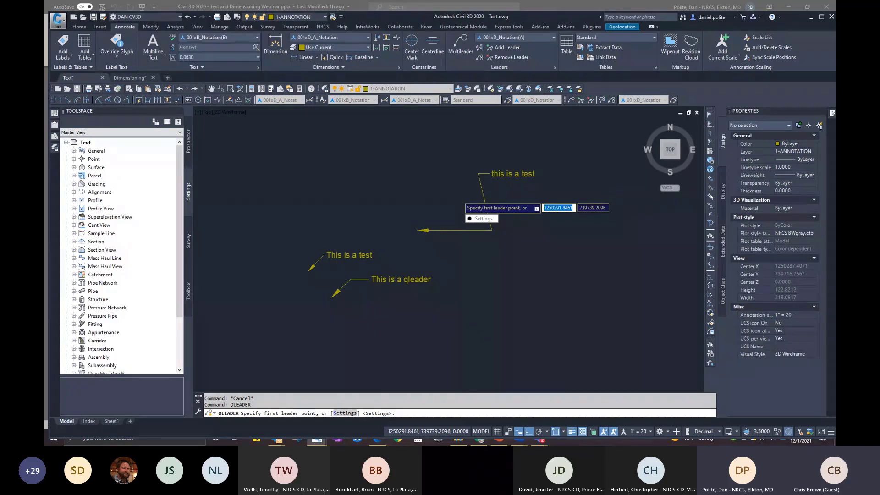
key(Return)
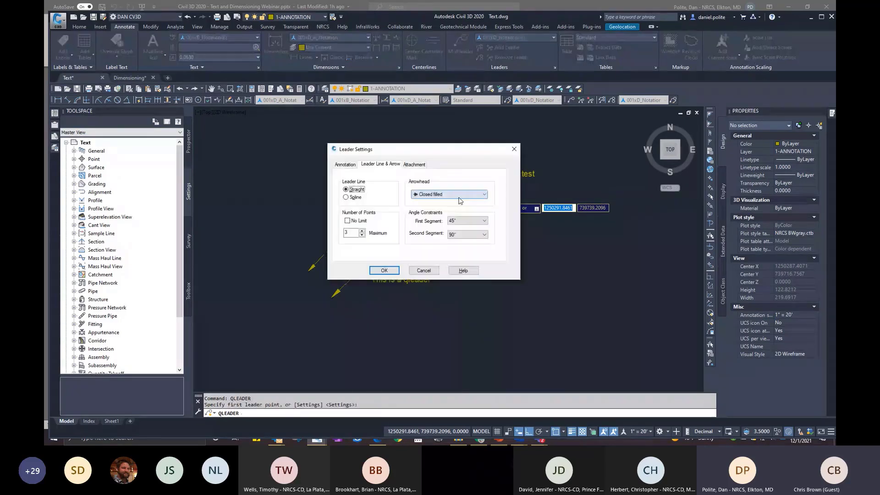
click(486, 221)
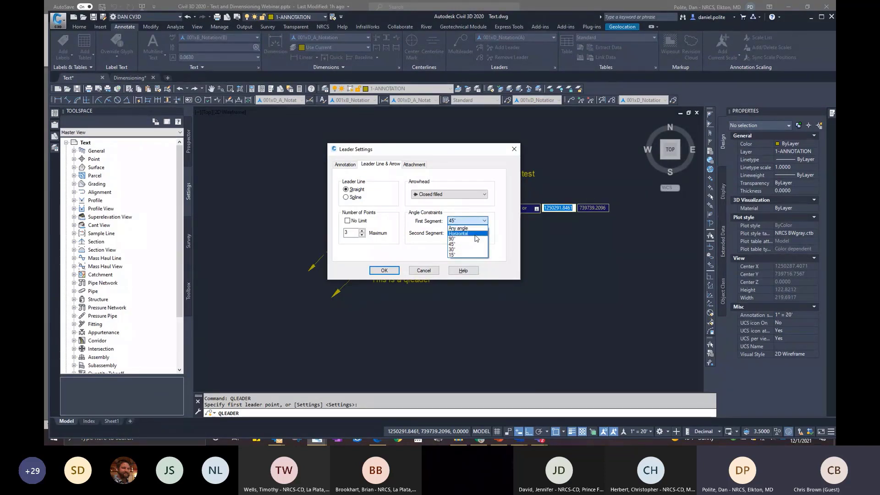
click(475, 234)
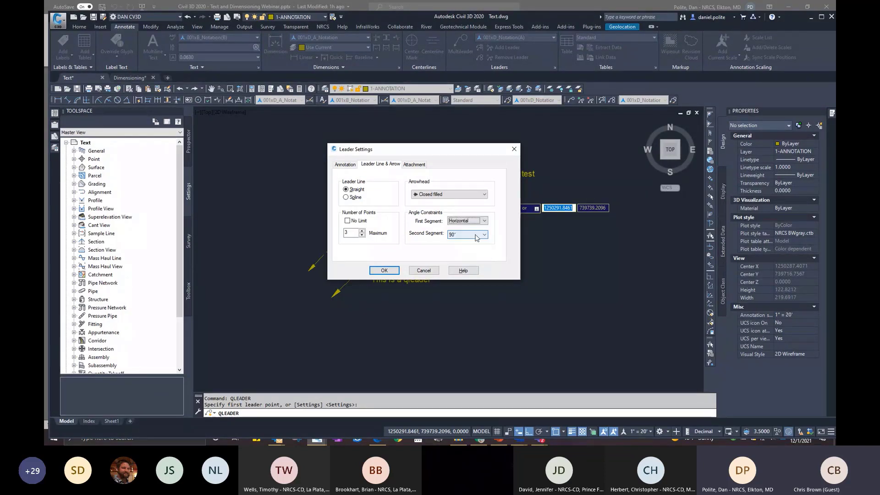
click(485, 220)
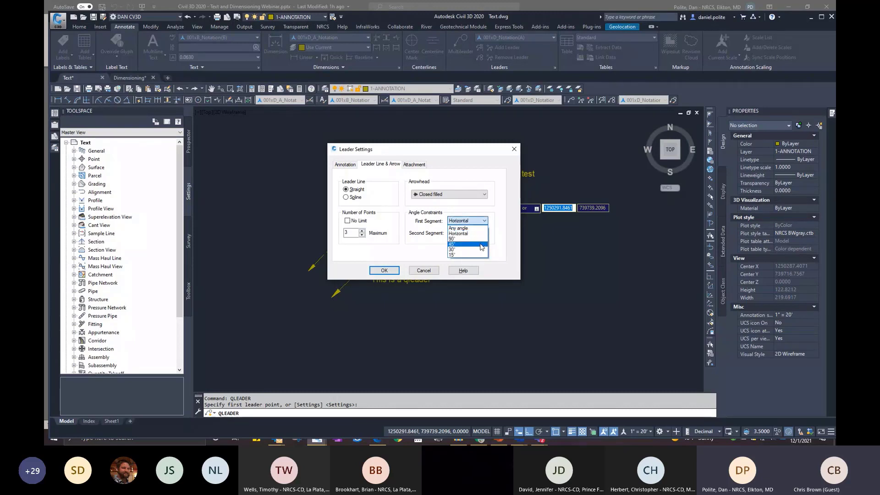
click(480, 244)
click(484, 234)
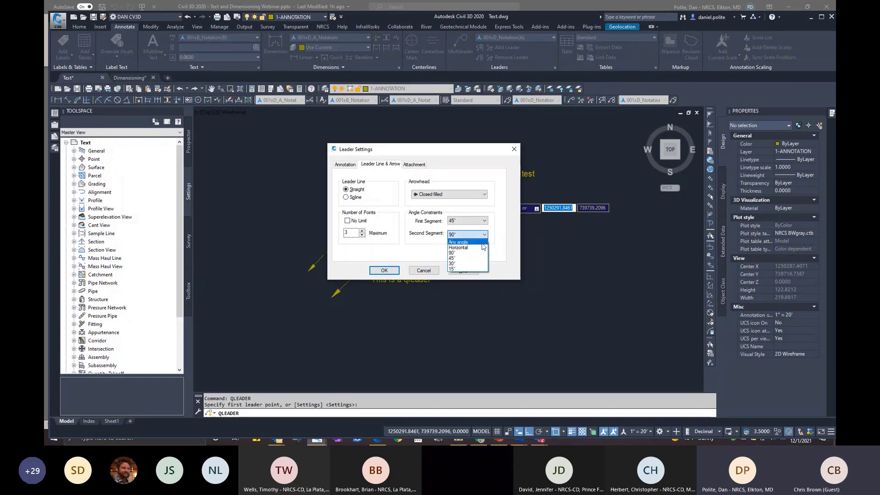
click(482, 249)
click(384, 270)
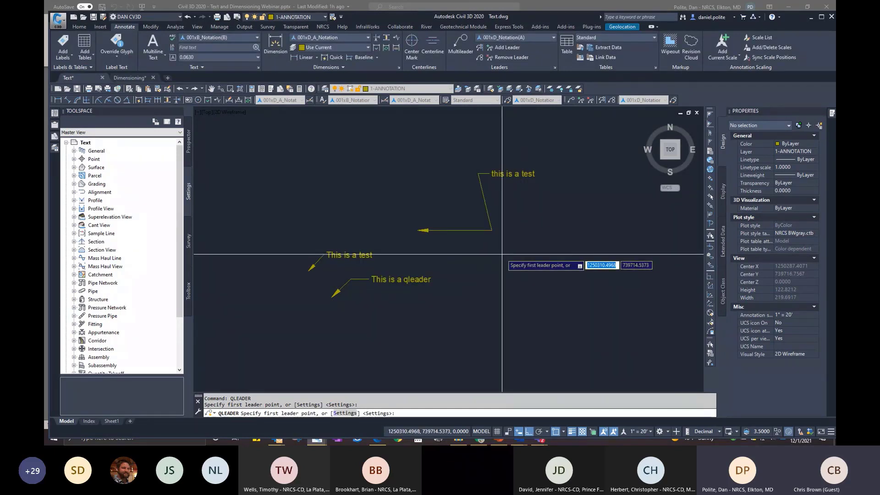
Draw a quick leader right of the existing ones with a 45° arrow segment, a horizontal second segment and the text "This is a test".
click(497, 288)
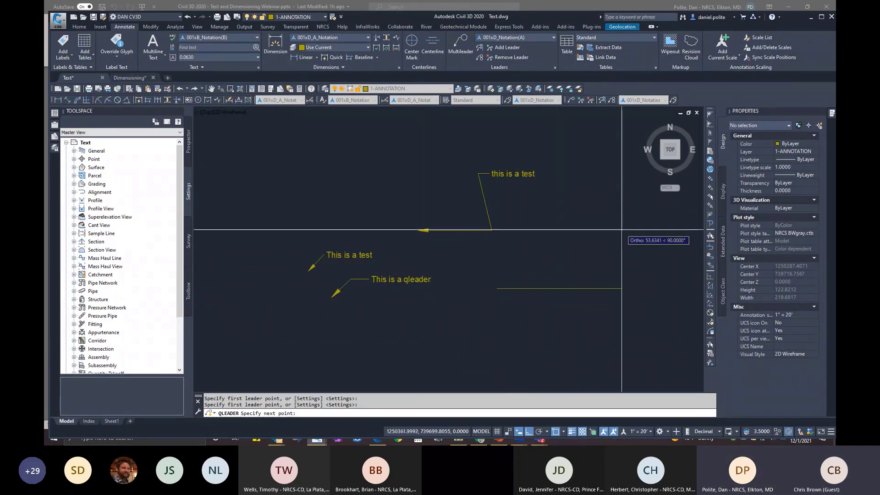
key(F8)
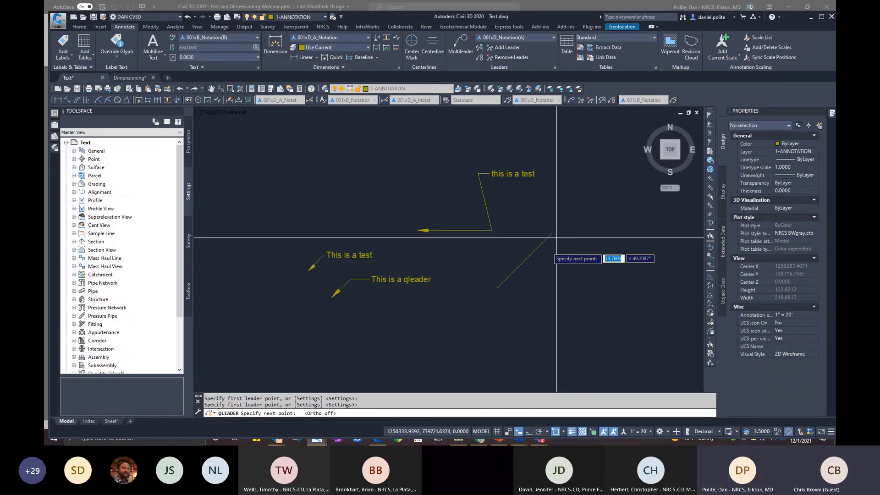
click(529, 431)
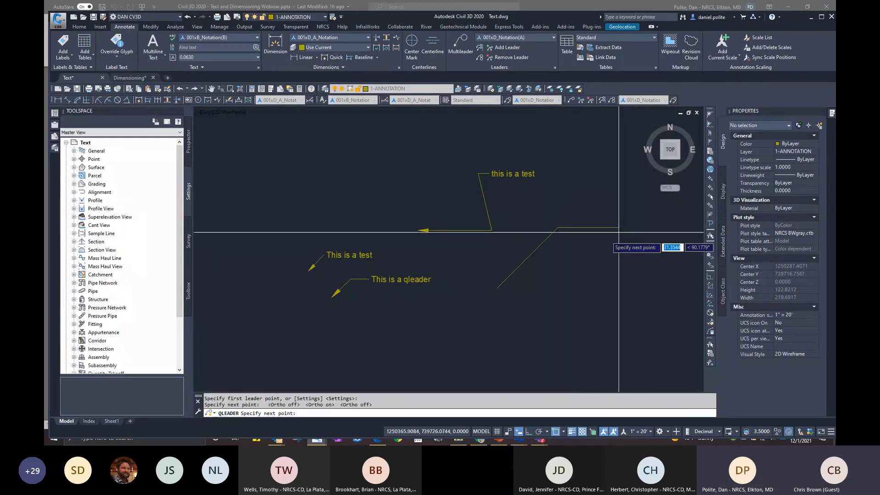
key(F8)
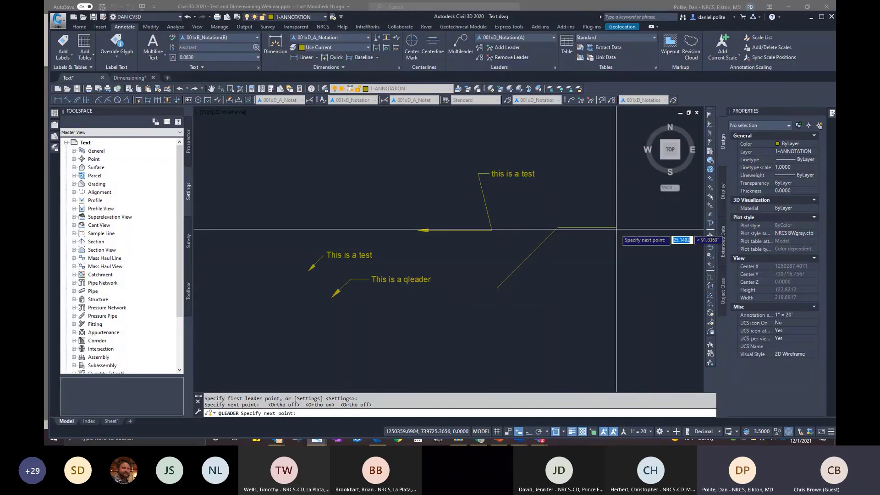
click(616, 228)
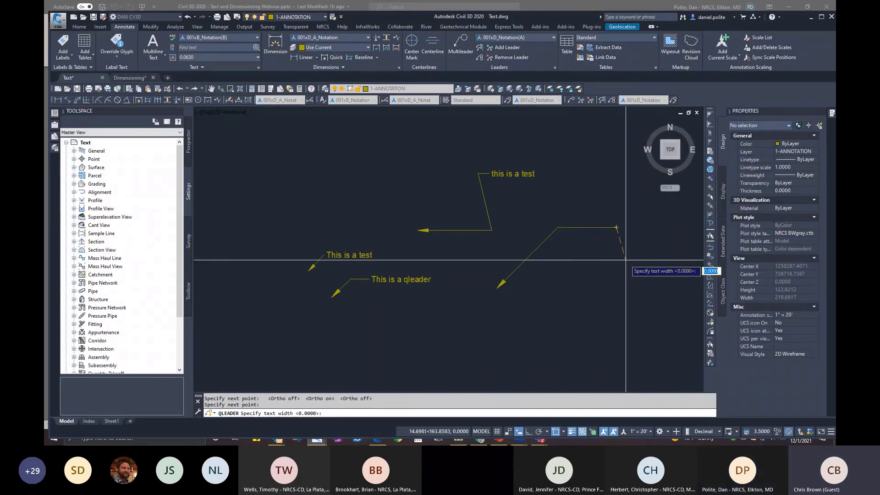
key(Return)
text(Th)
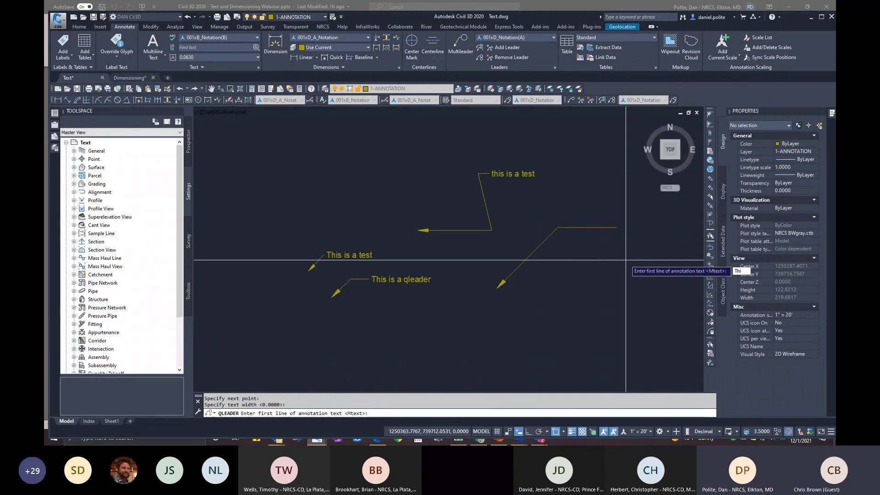
text(is is)
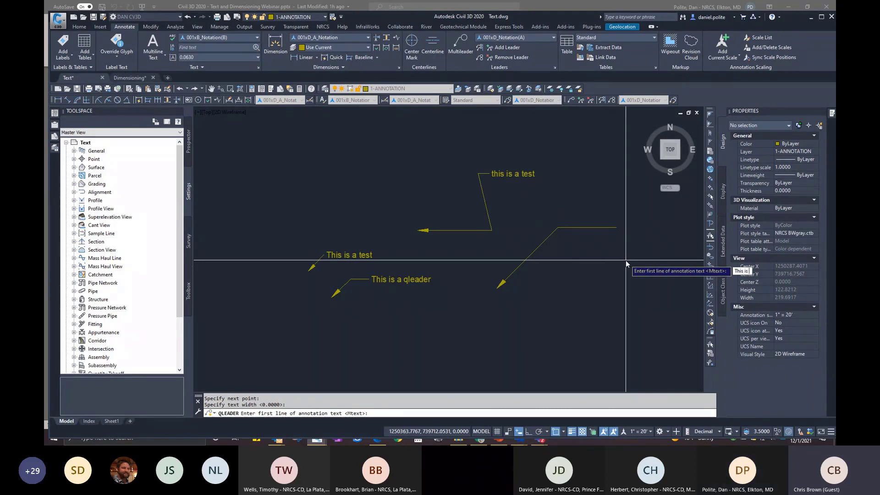
text( a test)
key(Return)
key(Return)
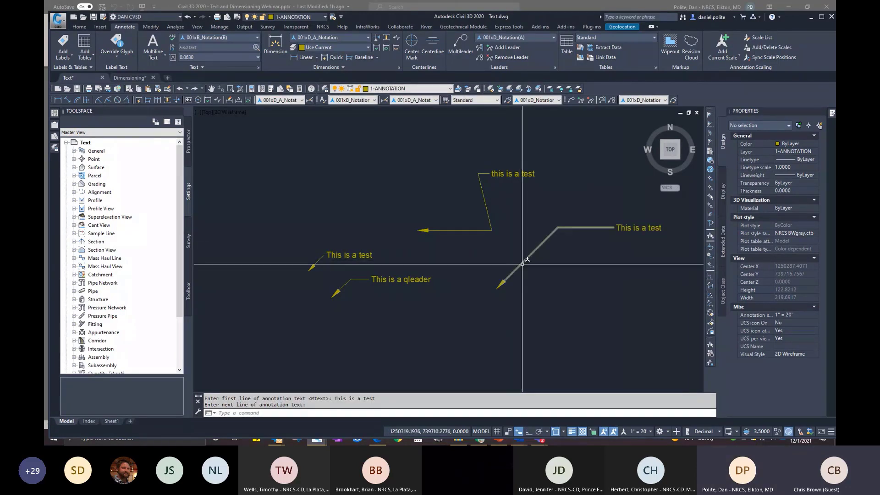
Select the new leader together with its text to examine its segments, and clear the selection.
click(696, 248)
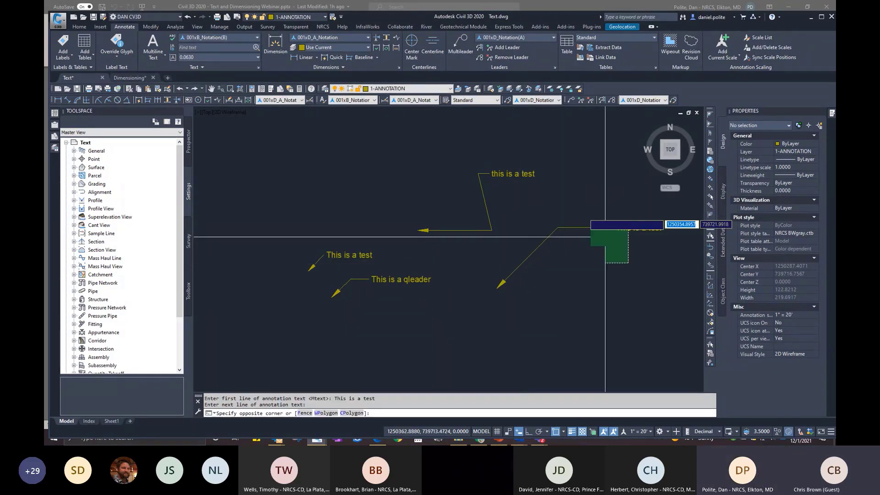
click(590, 219)
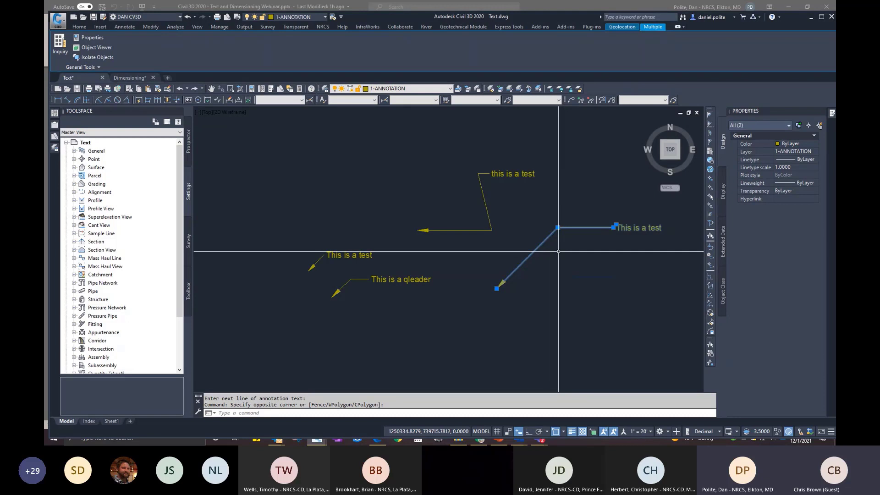
middle_drag(587, 247, 501, 264)
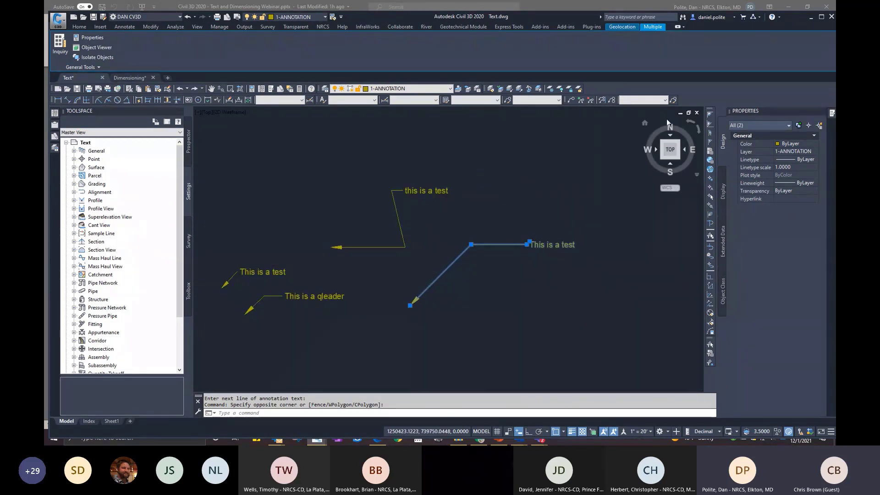
key(Escape)
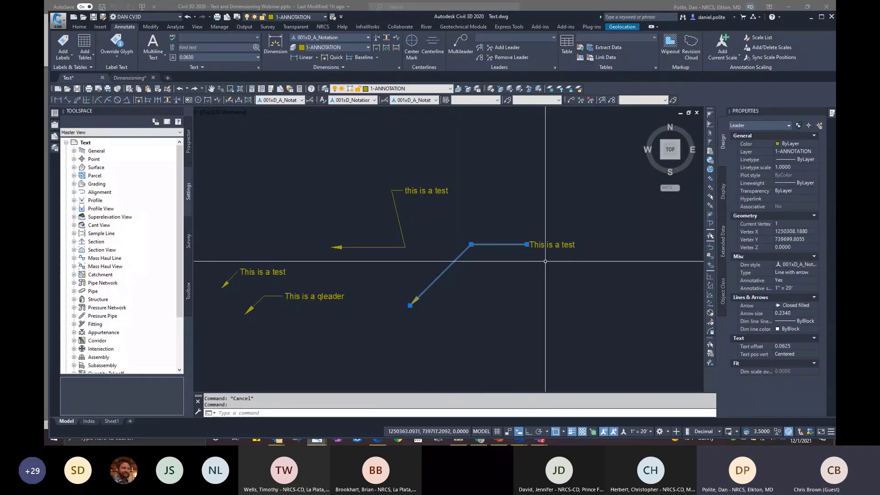
Change the new leader's type to Spline with arrow.
click(811, 274)
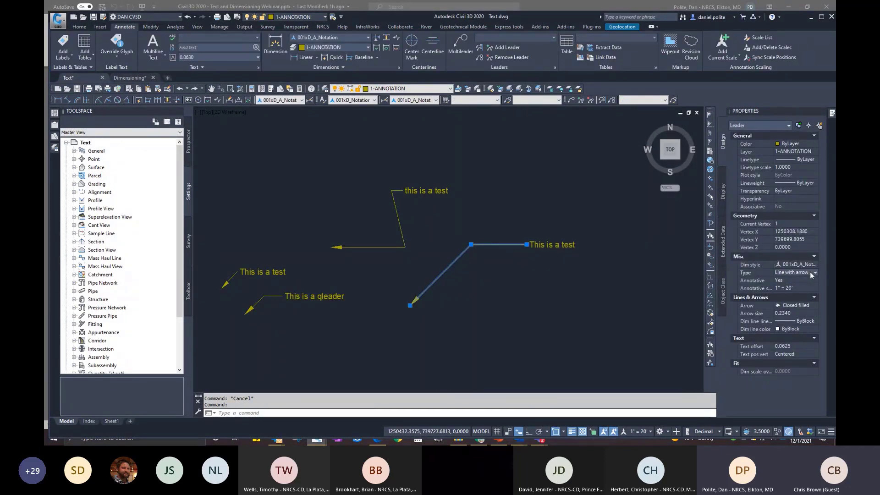
click(815, 274)
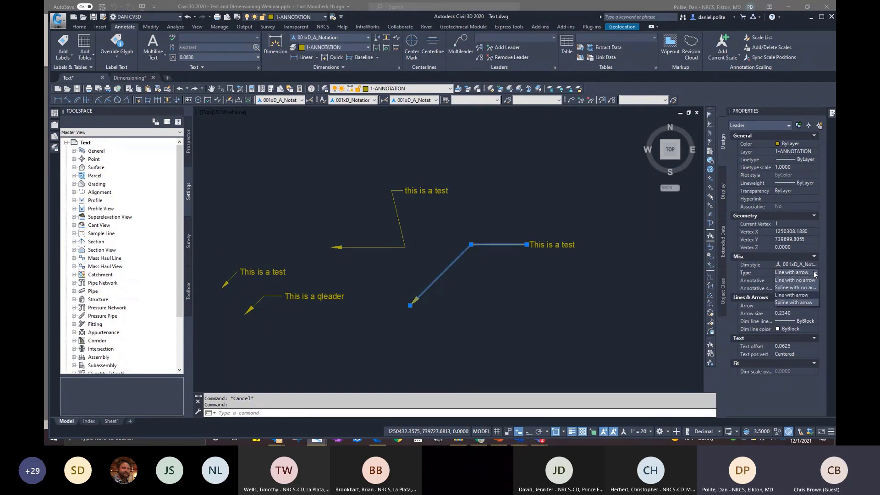
click(809, 294)
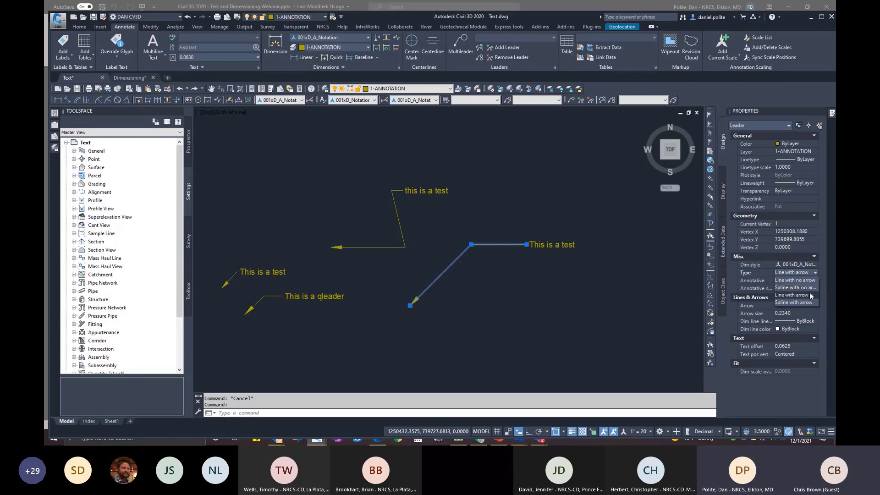
click(816, 274)
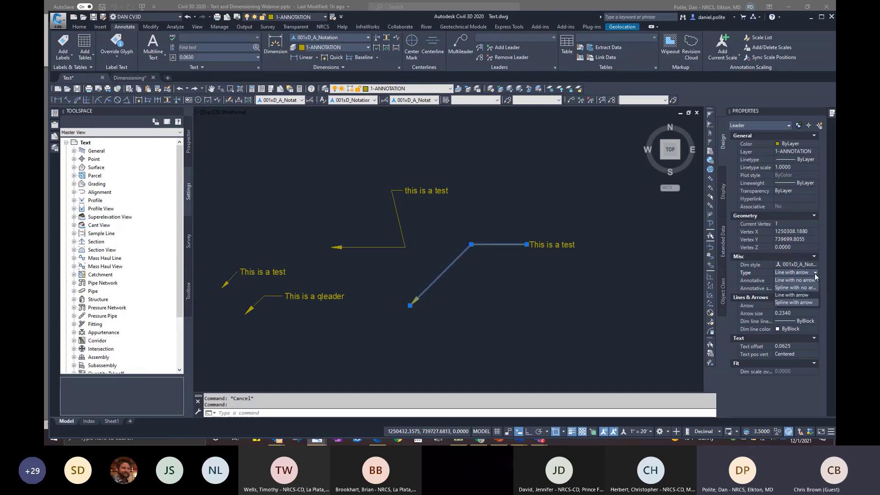
click(810, 302)
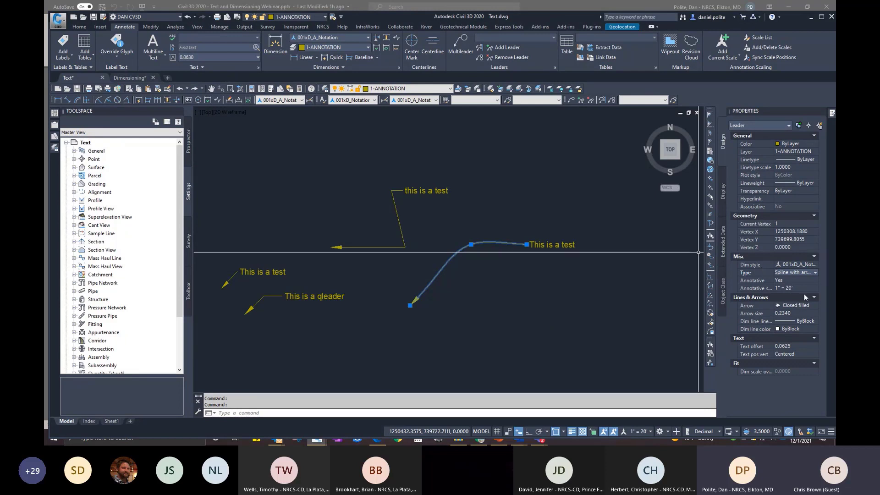
Preview the available arrowhead styles on the spline leader, keep Closed filled, and clear the selection.
click(796, 307)
click(797, 306)
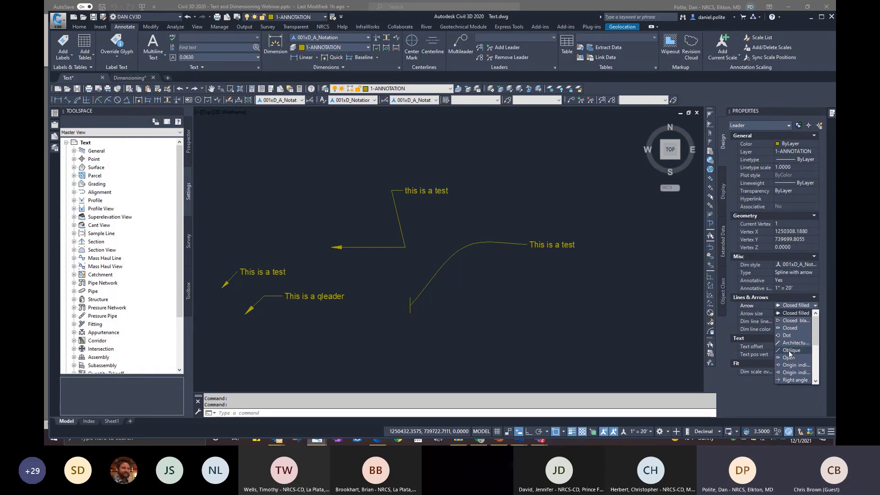
scroll(797, 376, down, 2)
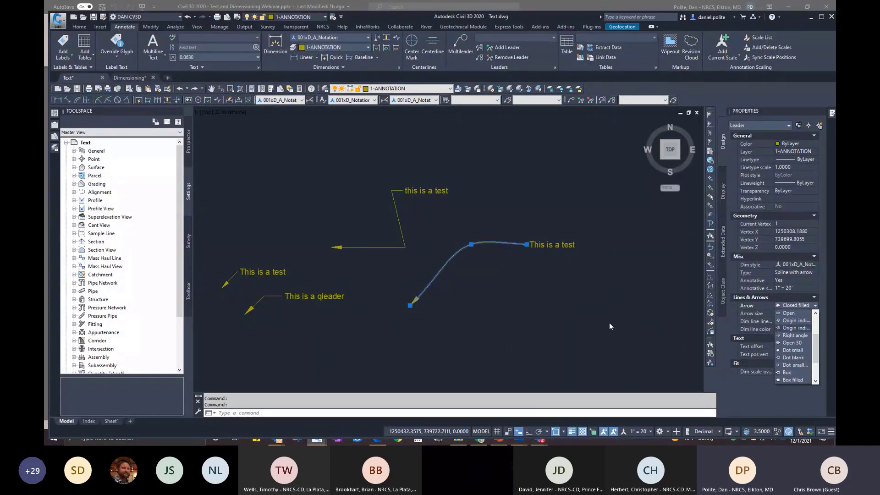
key(Escape)
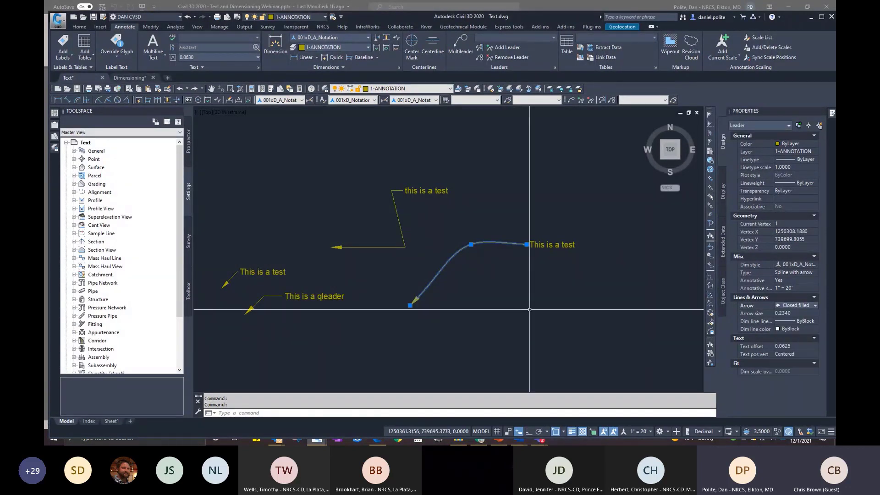
key(Escape)
Look over the leaders and the Sheet1 layout, and return to model space.
scroll(535, 242, down, 4)
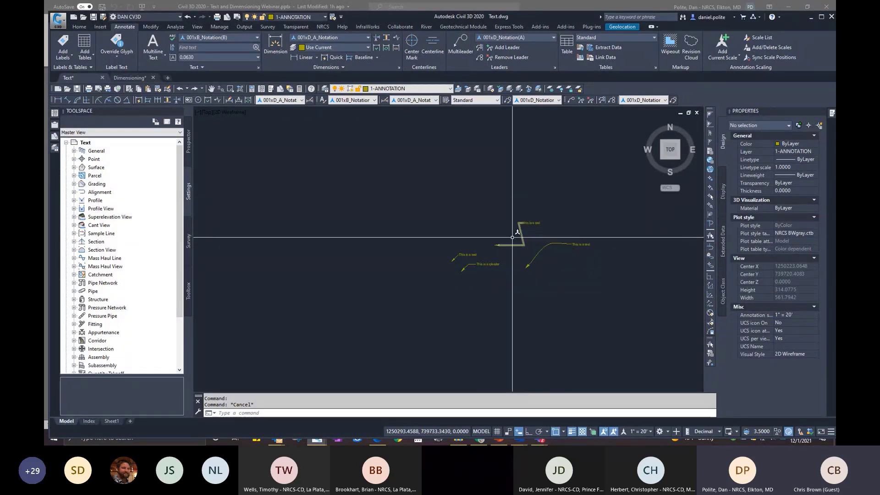
scroll(442, 222, up, 5)
middle_drag(330, 203, 385, 200)
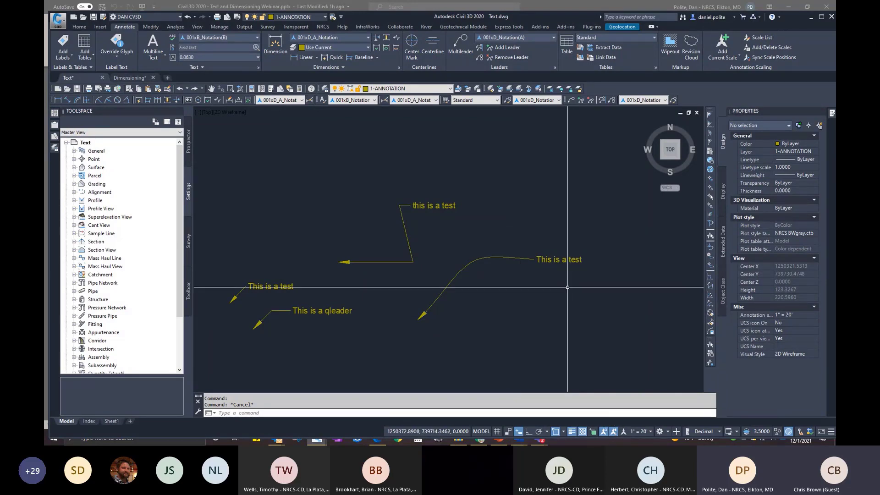
click(110, 421)
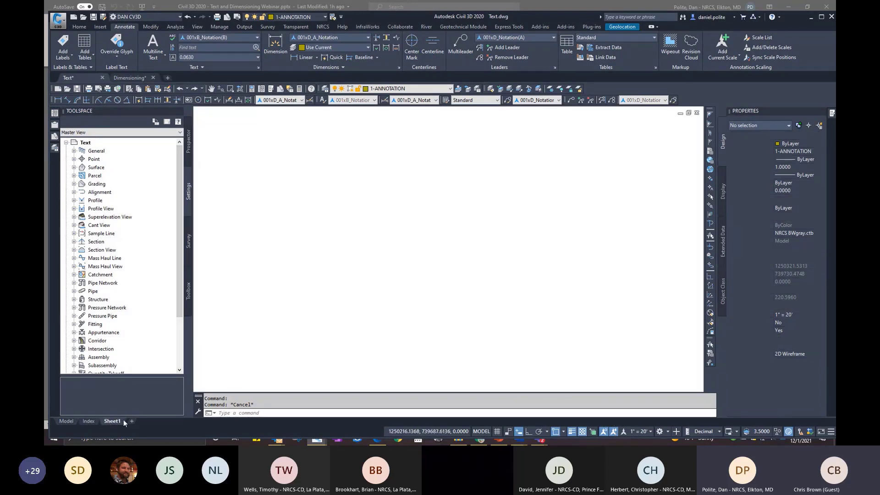
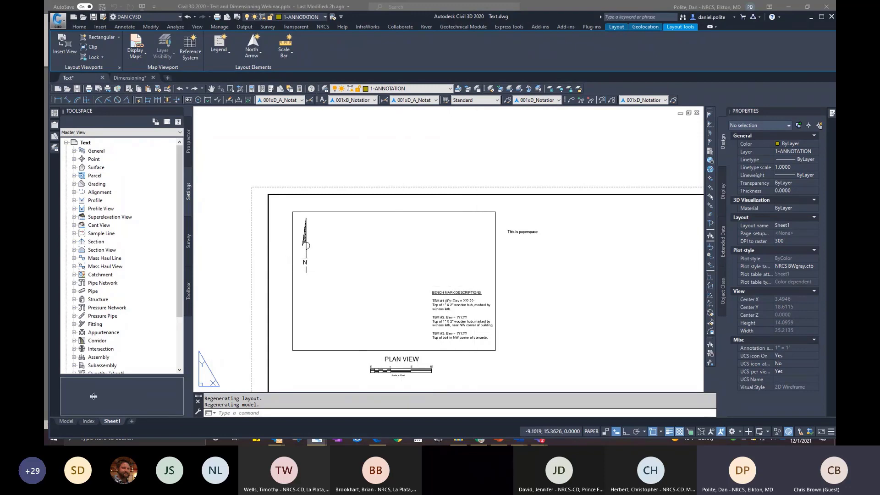
click(66, 421)
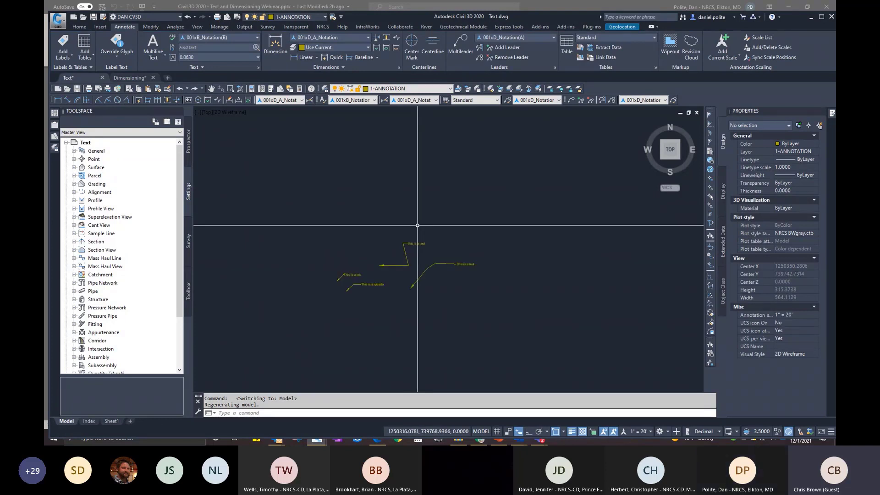
Draw a rectangle below the leaders in model space.
text(rec)
key(Return)
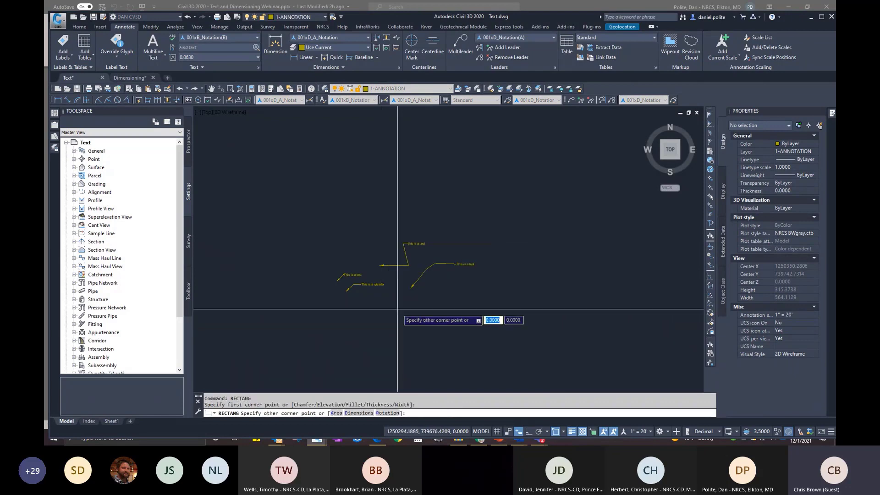
click(398, 309)
click(435, 355)
key(Escape)
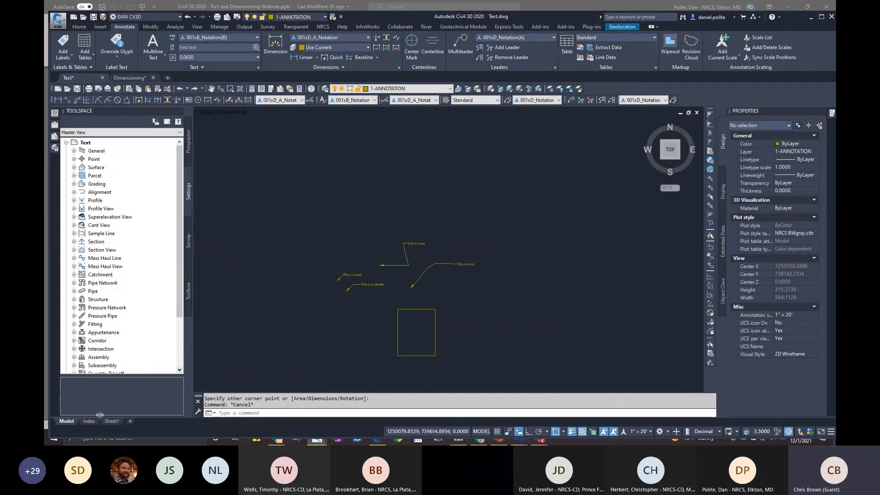
Activate the plan view viewport on Sheet1, frame the model-space rectangle near its centre, and return to paper space.
click(111, 421)
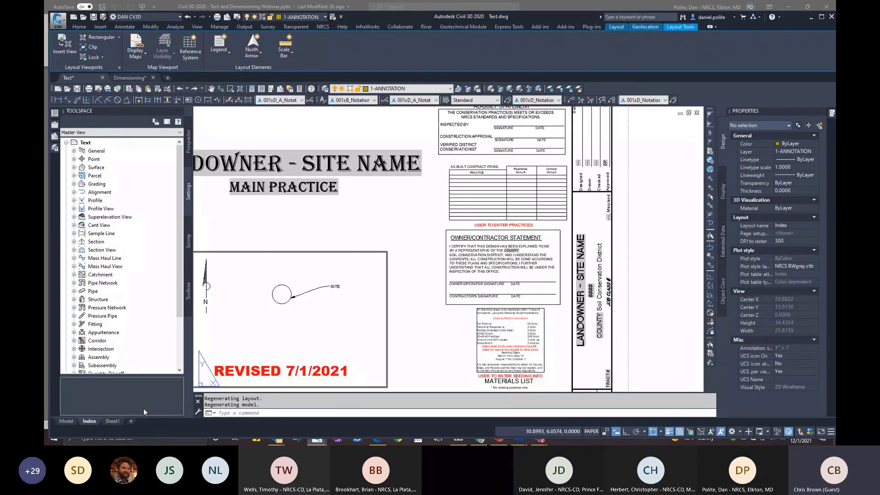
click(446, 246)
double_click(427, 241)
click(427, 240)
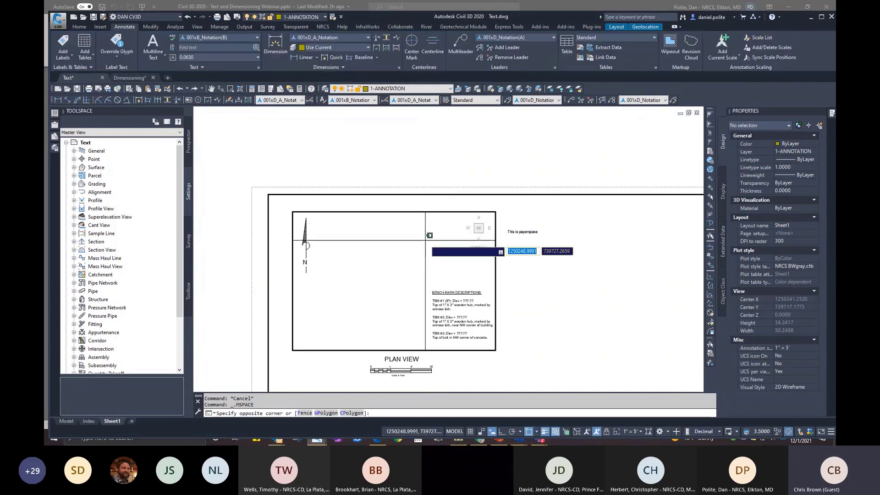
key(Escape)
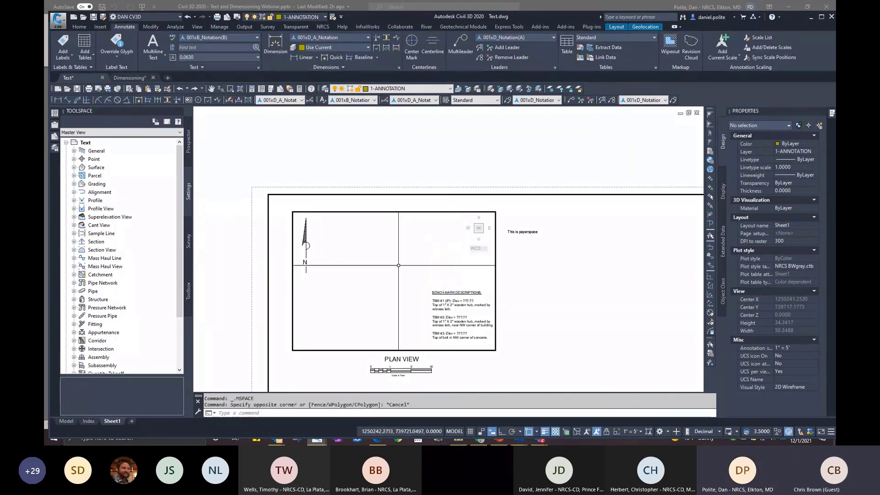
middle_click(305, 265)
middle_click(305, 266)
scroll(438, 255, down, 2)
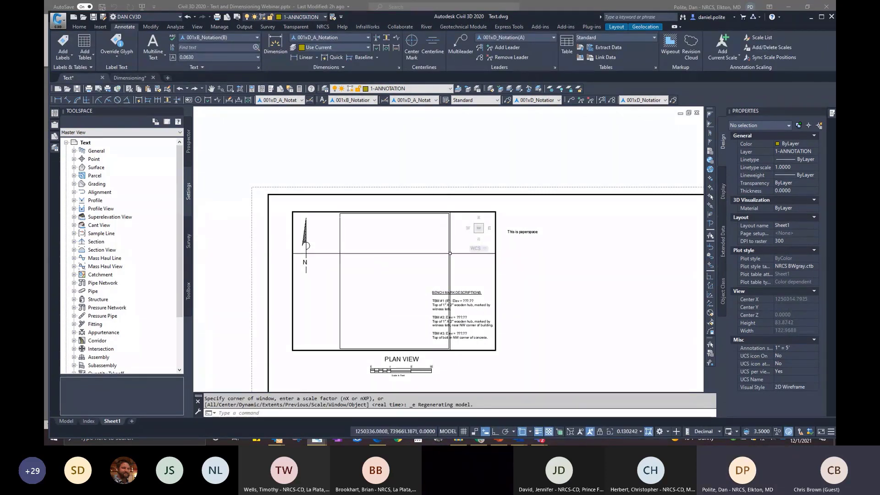
scroll(452, 250, down, 2)
middle_drag(447, 249, 418, 247)
scroll(399, 246, up, 2)
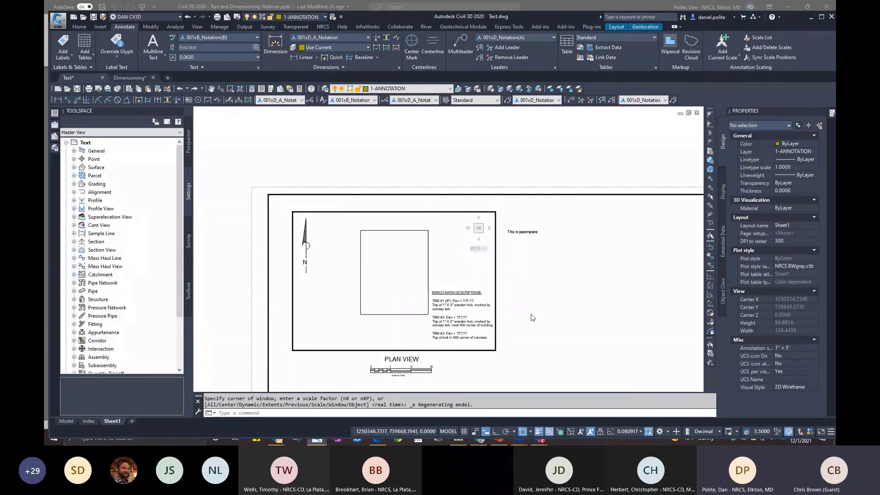
double_click(283, 329)
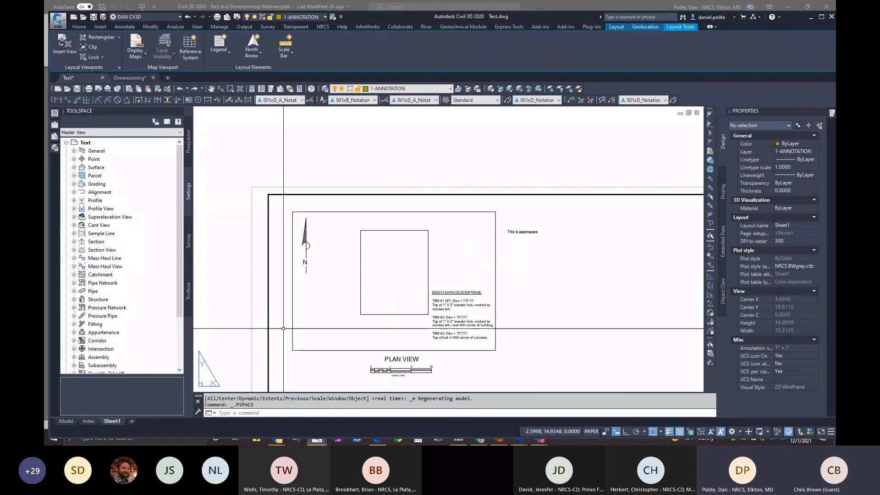
Check model space and the Index layout, then reframe the rectangle inside Sheet1's plan view viewport and return to paper space.
click(69, 421)
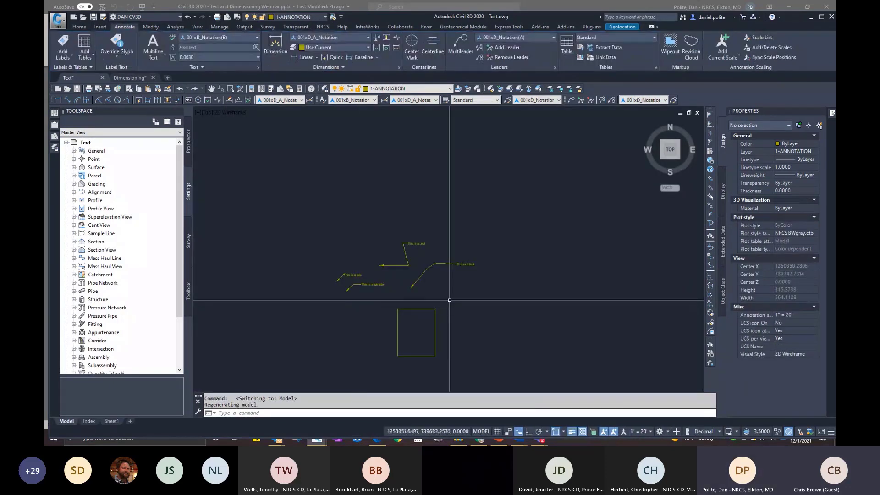
click(90, 422)
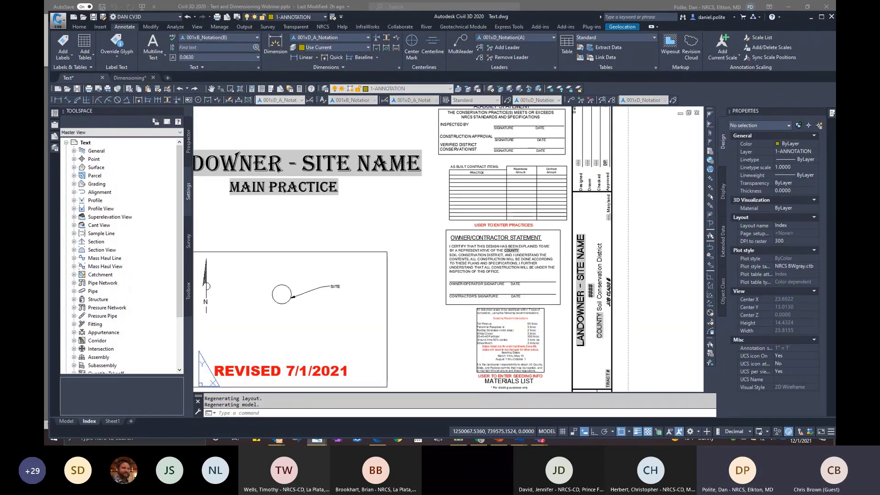
click(113, 420)
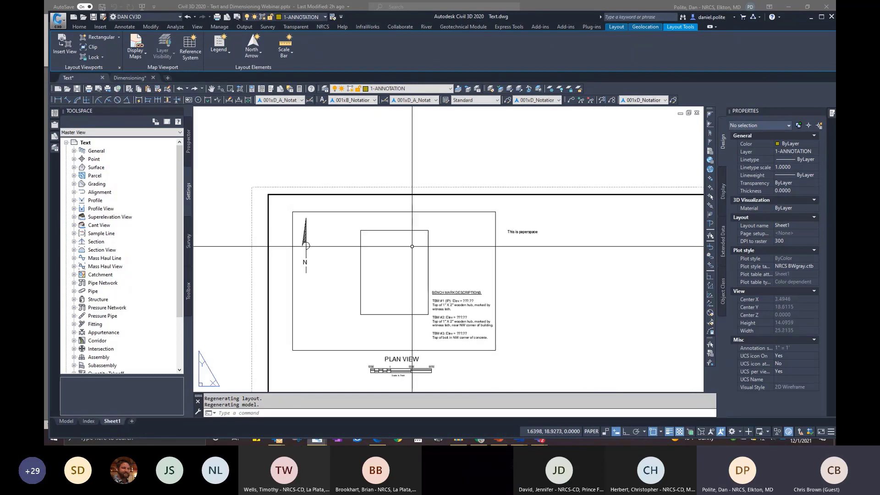
double_click(472, 247)
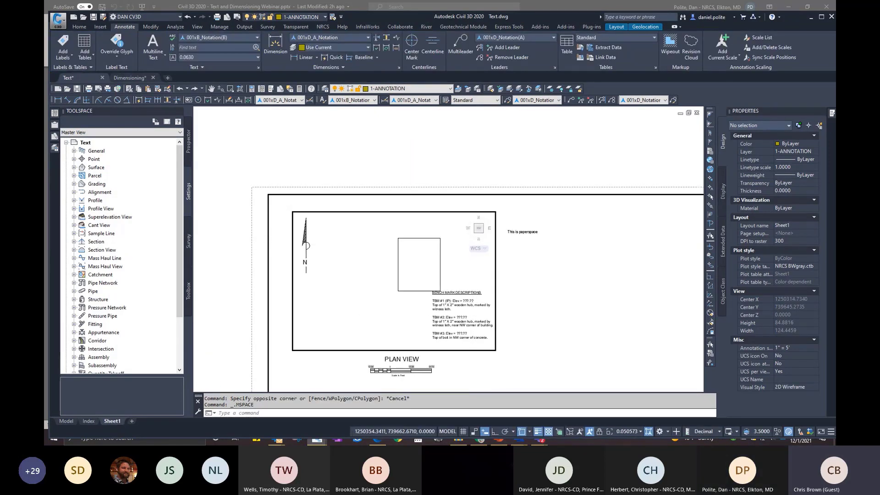
scroll(459, 253, down, 2)
middle_drag(459, 252, 400, 264)
scroll(401, 263, up, 2)
drag(419, 257, 415, 248)
middle_drag(414, 247, 449, 252)
double_click(543, 300)
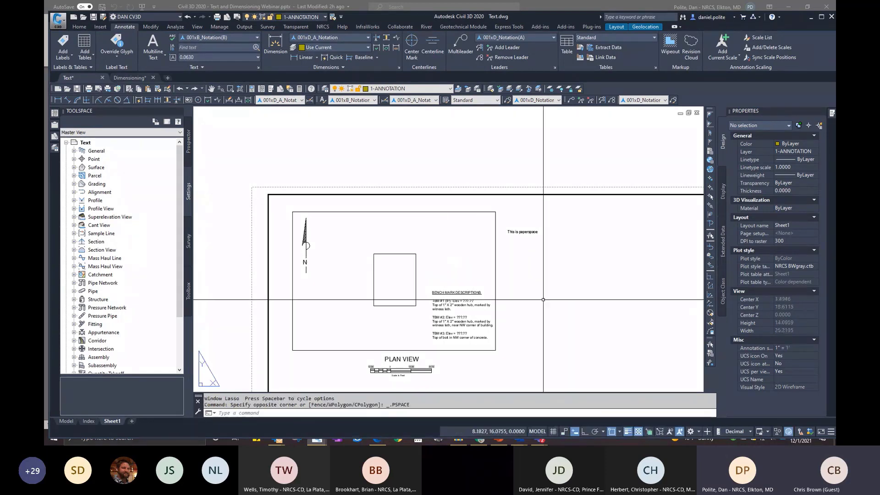
scroll(408, 281, up, 2)
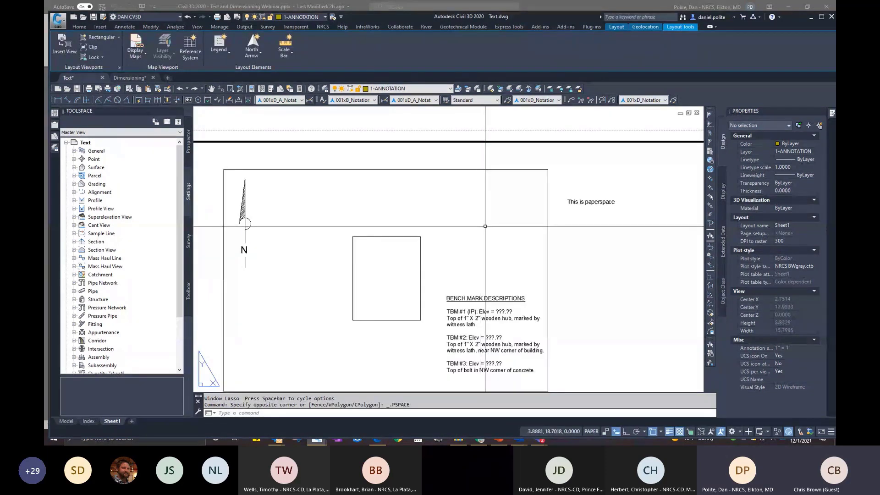
text(ql)
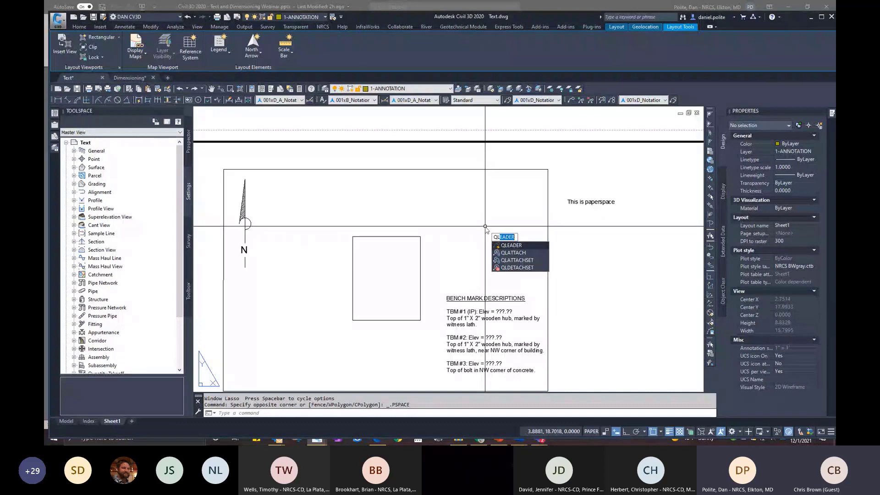
key(Escape)
key(Escape)
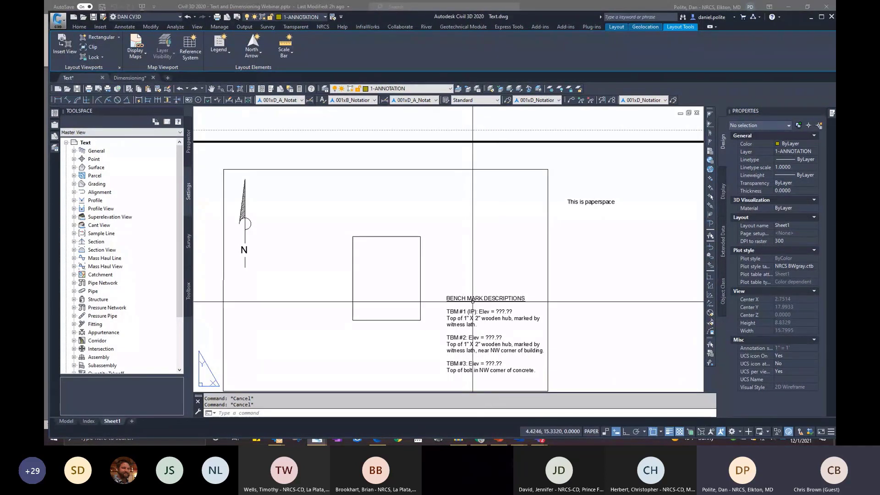
Show annotation objects at all scales on Sheet1 and switch back to the current scale only.
click(711, 431)
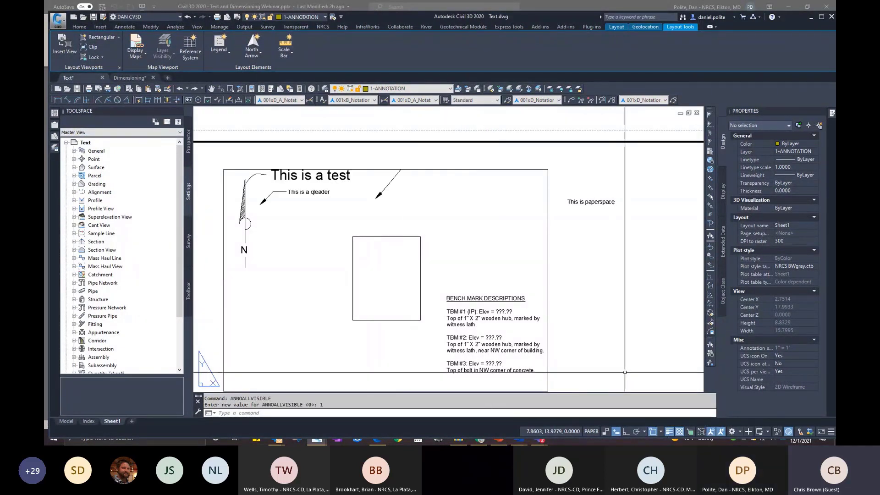
click(711, 432)
scroll(383, 214, down, 3)
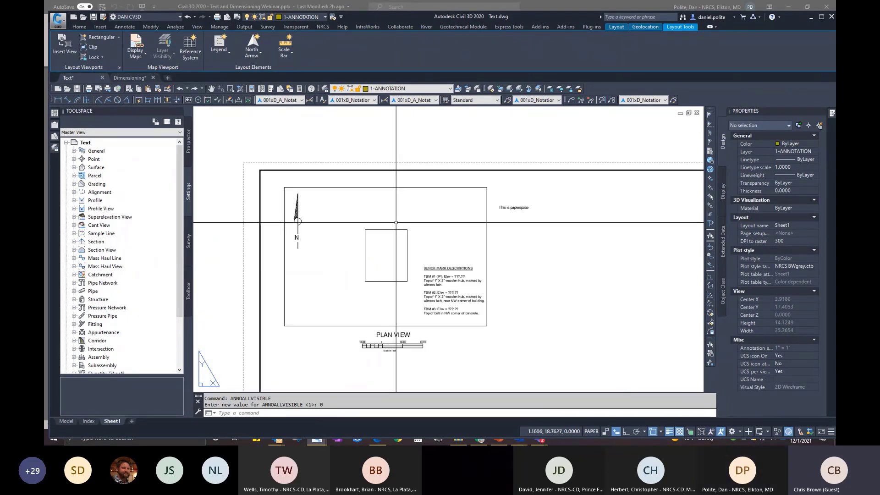
Activate the plan view viewport, reframe it with open space above the rectangle, and return to paper space.
double_click(376, 222)
middle_drag(376, 222, 383, 256)
scroll(408, 222, down, 2)
scroll(382, 256, up, 2)
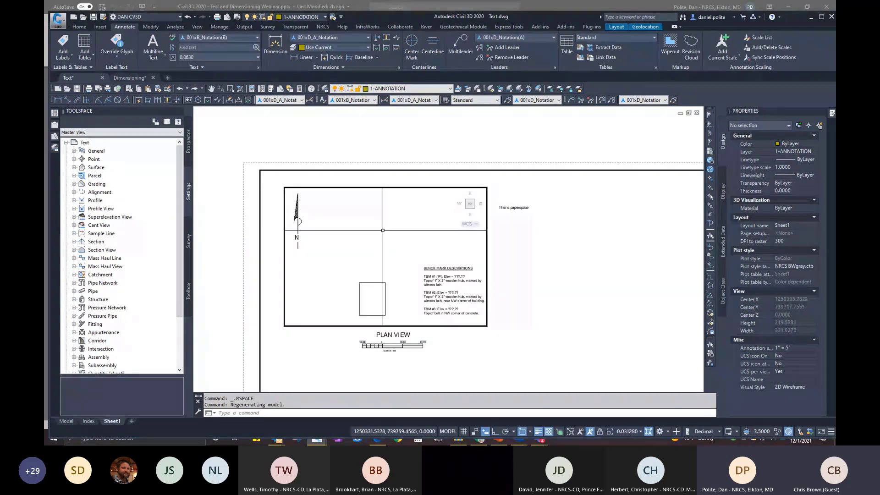
double_click(500, 251)
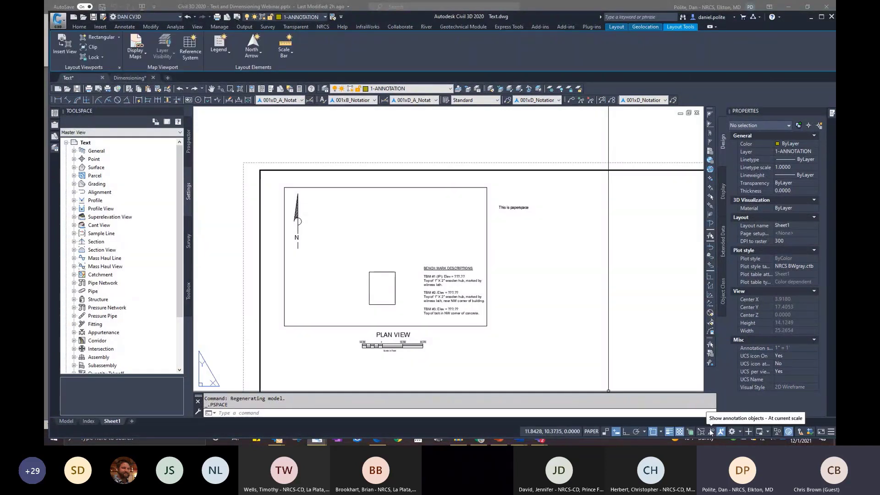
Set annotation objects to always show on Sheet1 and examine the leaders in the plan view viewport.
click(710, 433)
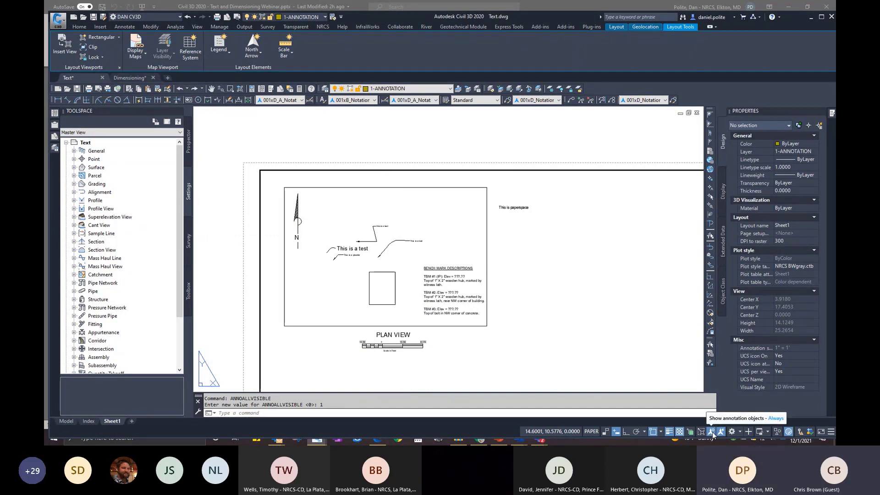
click(712, 432)
click(712, 431)
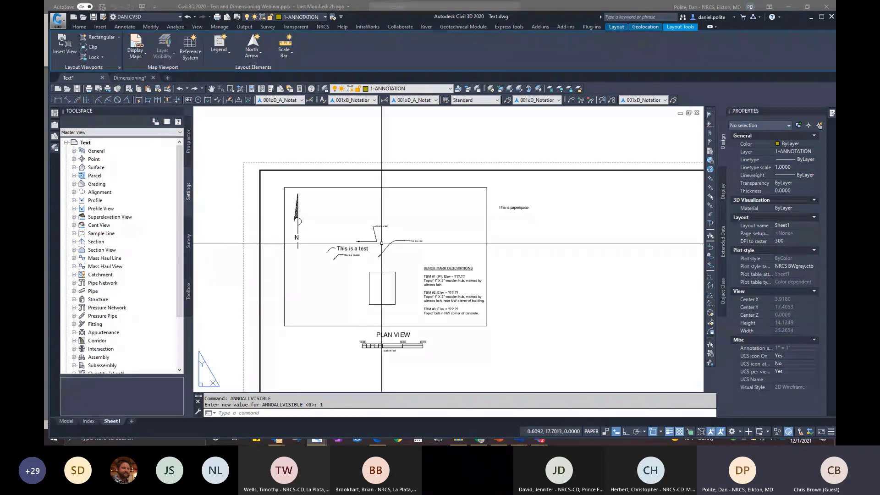
scroll(397, 252, up, 4)
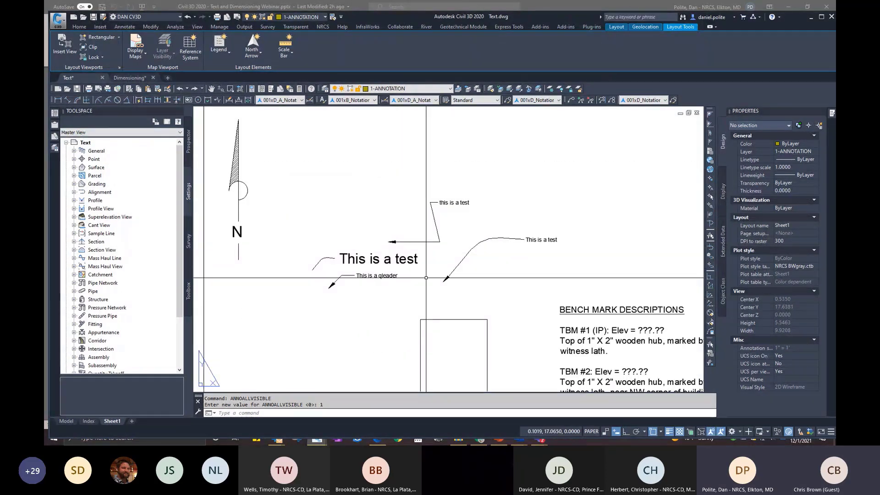
middle_drag(397, 253, 431, 217)
scroll(423, 204, down, 5)
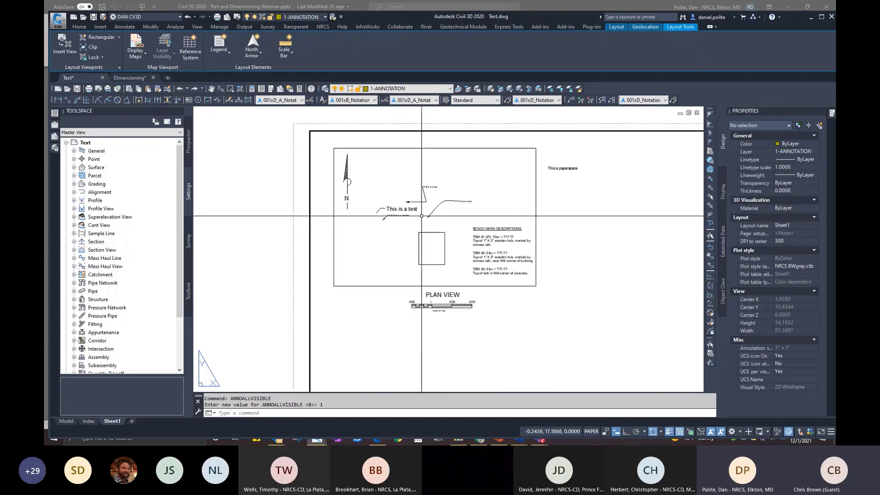
Compare the leaders in model space and on Sheet1, switching annotation visibility between current scale and always.
click(69, 422)
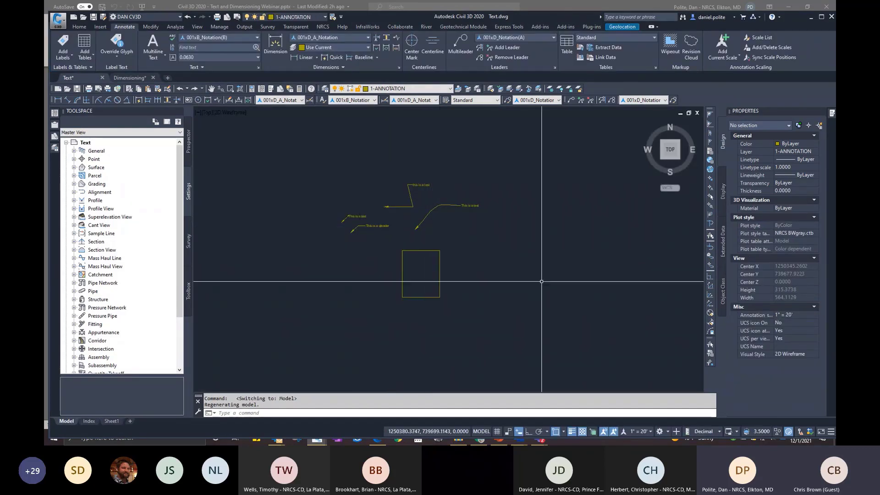
click(111, 422)
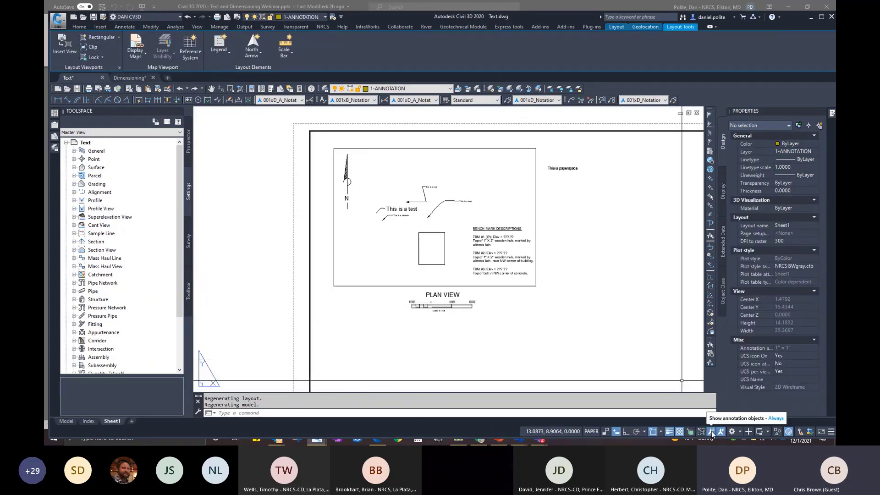
click(711, 432)
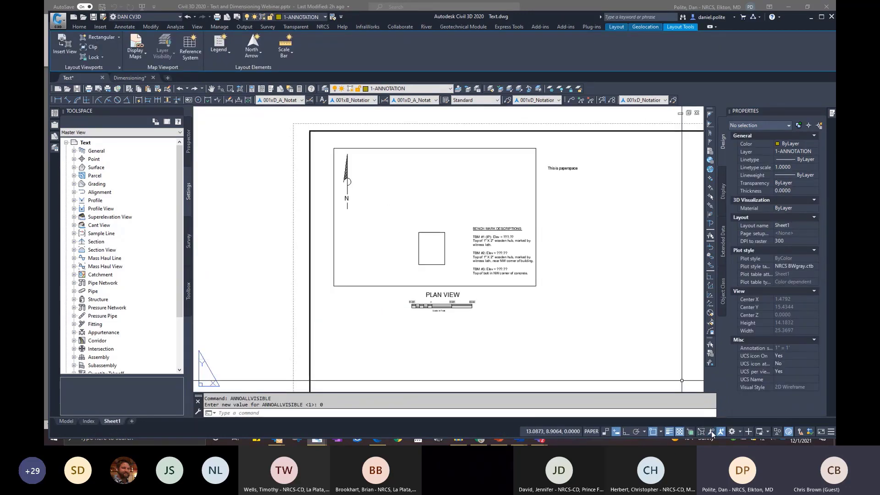
click(711, 431)
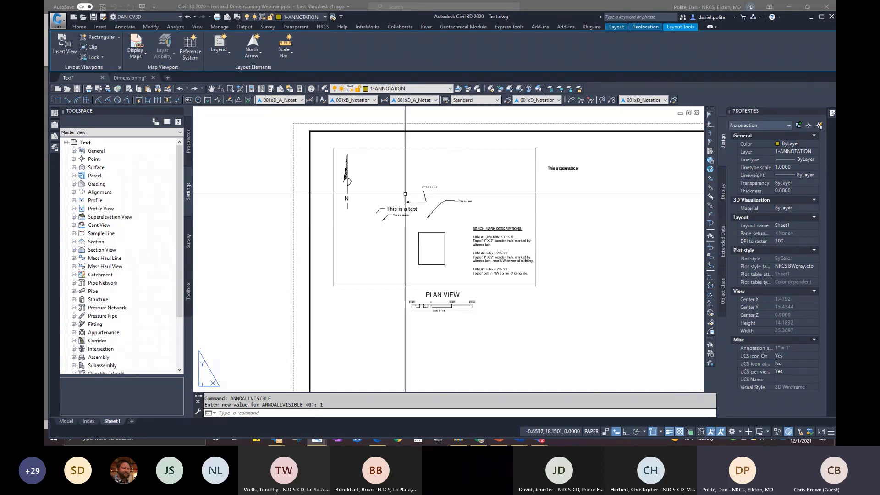
scroll(405, 193, up, 6)
scroll(405, 193, down, 2)
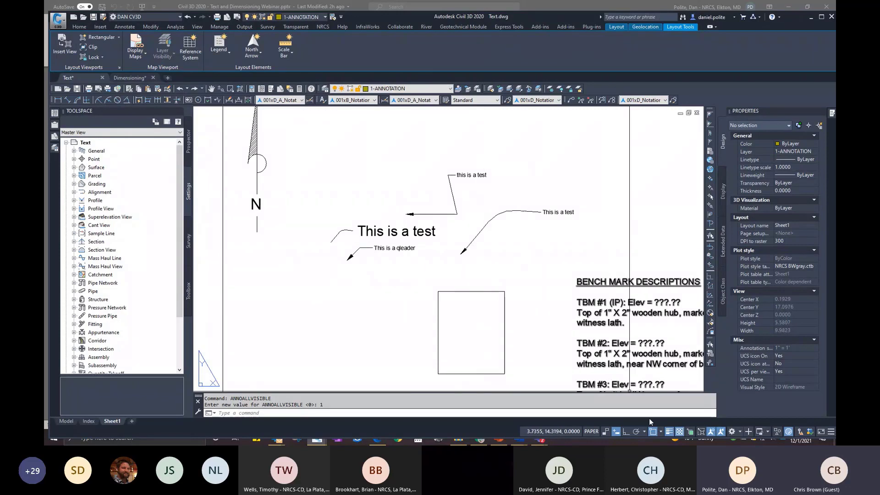
click(711, 431)
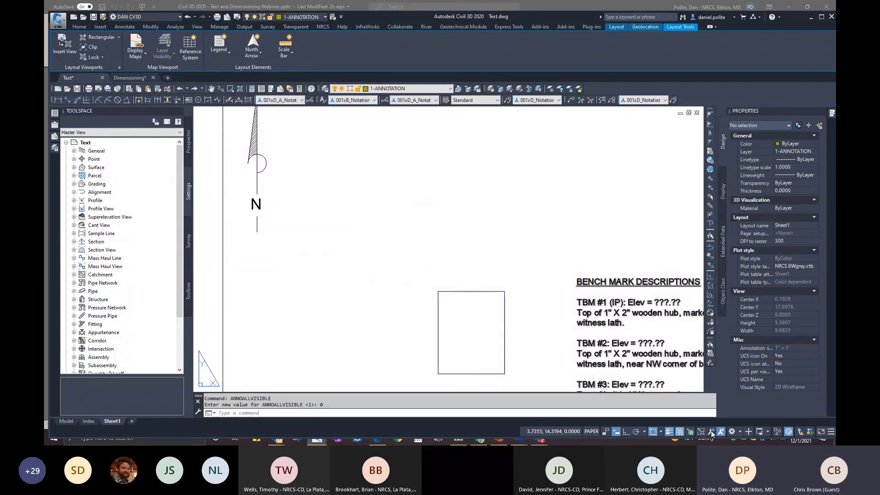
click(711, 431)
Set annotation objects to always show on the Index layout, and return to Sheet1 by way of model space.
click(84, 419)
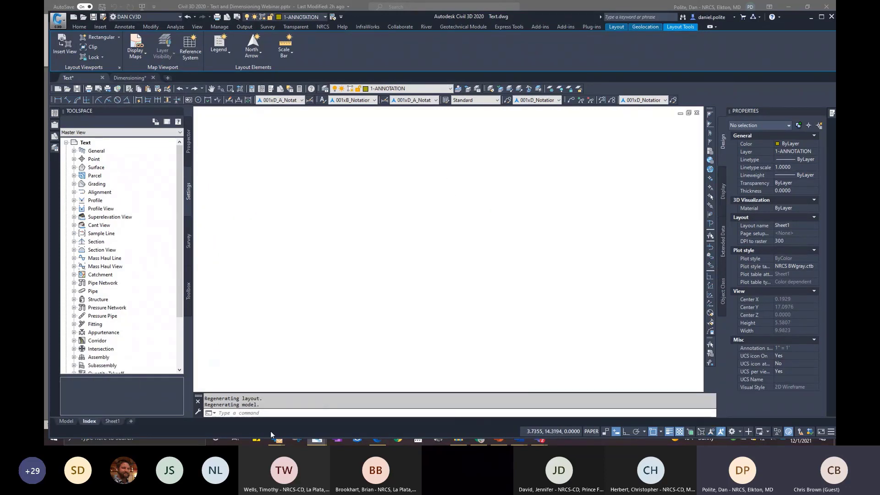
click(712, 431)
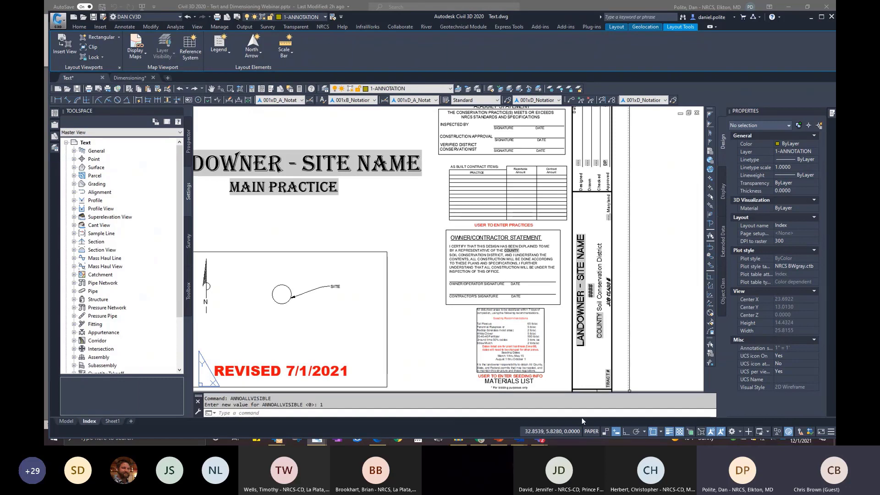
click(65, 421)
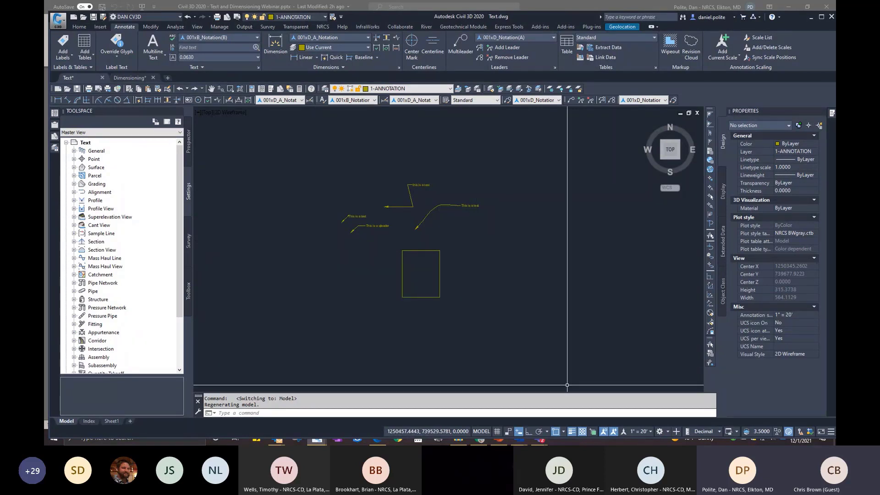
click(112, 421)
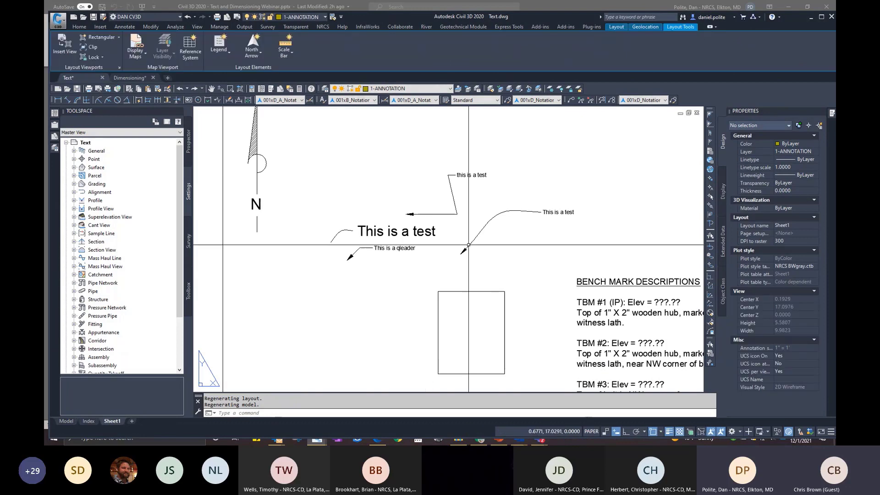
Cancel the started quick leader and set the current multileader style to the second 001xD_Notation entry.
scroll(469, 244, down, 4)
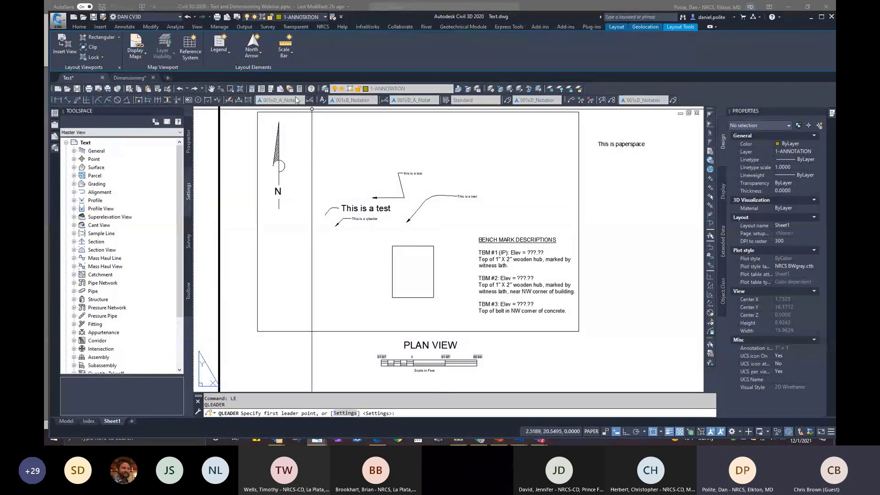
click(311, 100)
key(Escape)
click(559, 100)
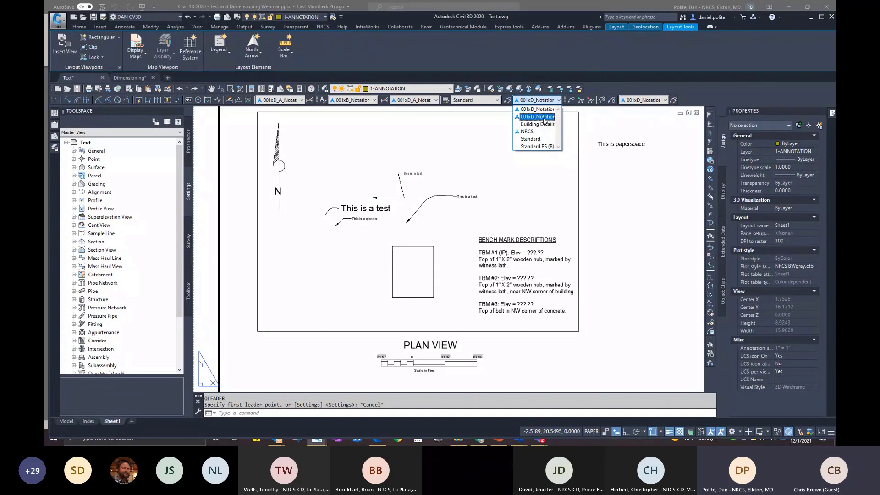
click(545, 117)
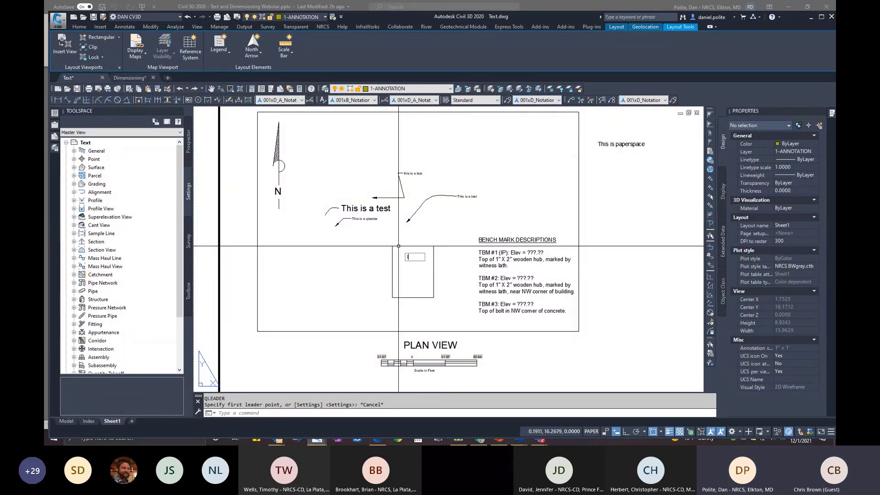
Add a paper space quick leader from the rectangle's upper-left corner with a horizontal landing and the text "Proposed building".
scroll(399, 247, up, 2)
key(Return)
click(389, 246)
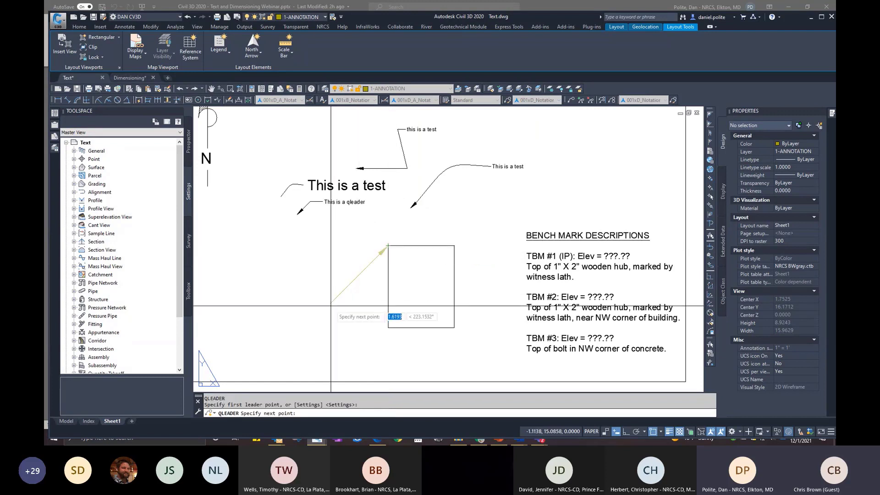
click(330, 303)
click(282, 303)
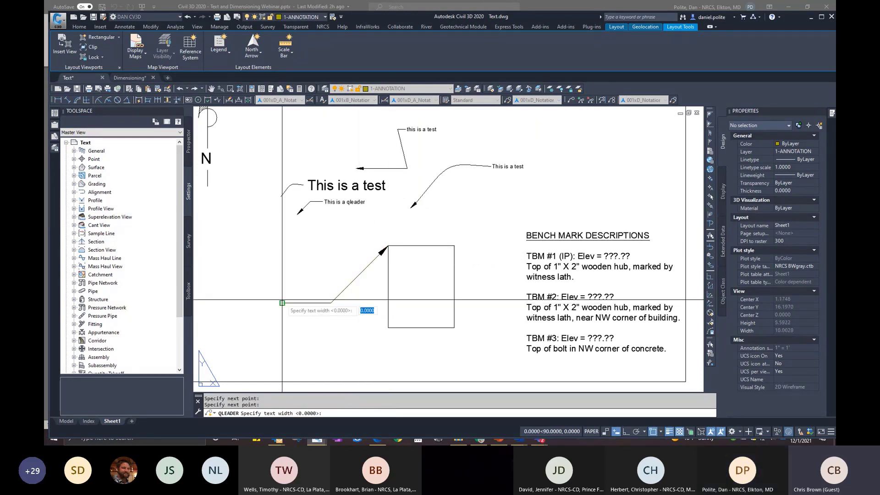
key(Return)
text(Proposed )
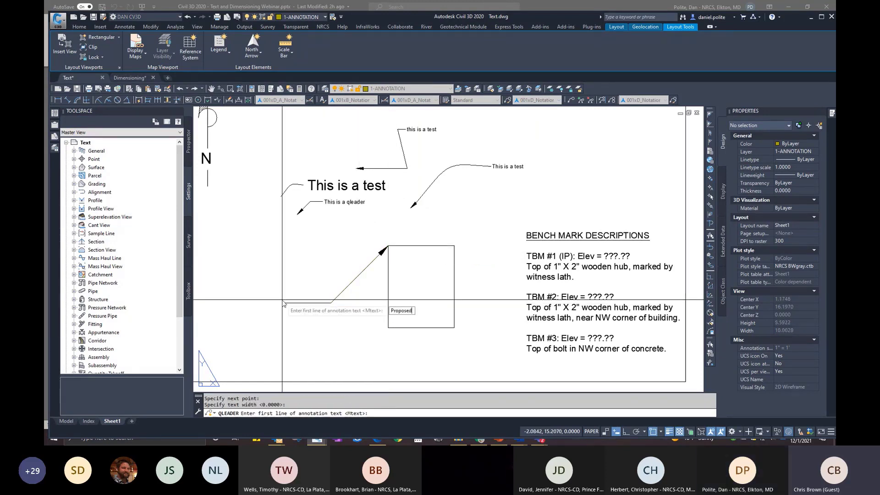
text(building)
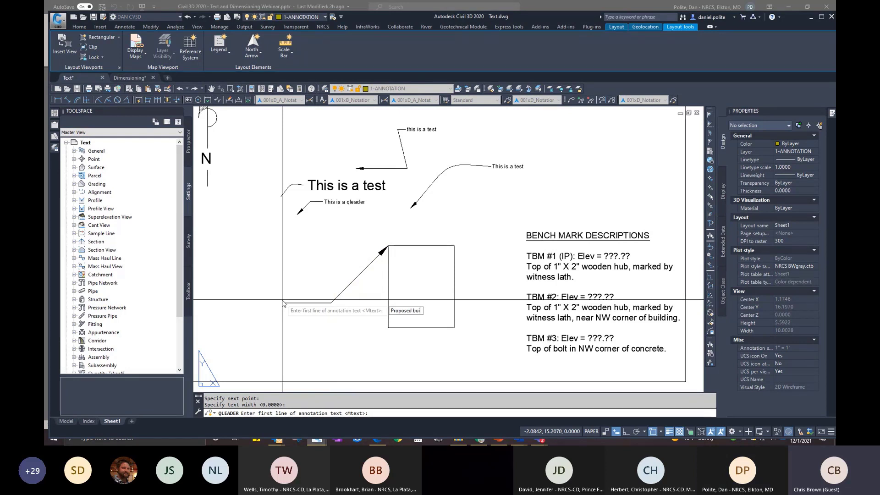
key(Return)
key(Return)
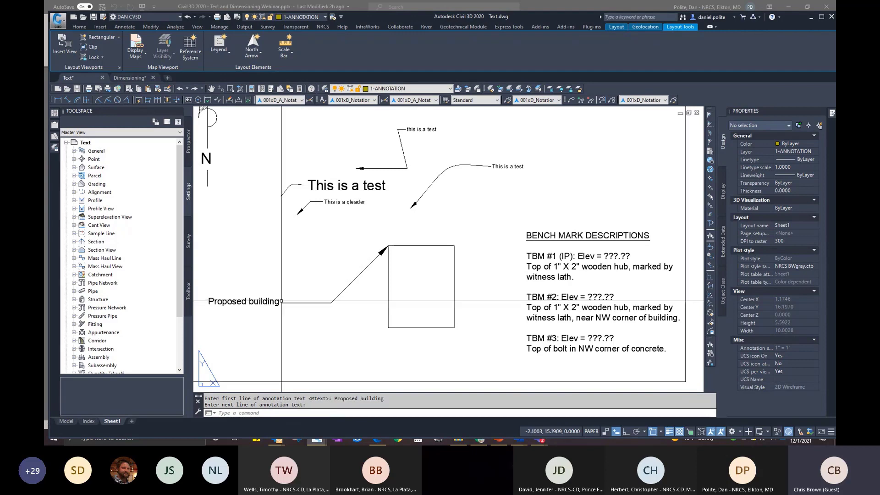
scroll(282, 300, down, 4)
scroll(385, 251, up, 2)
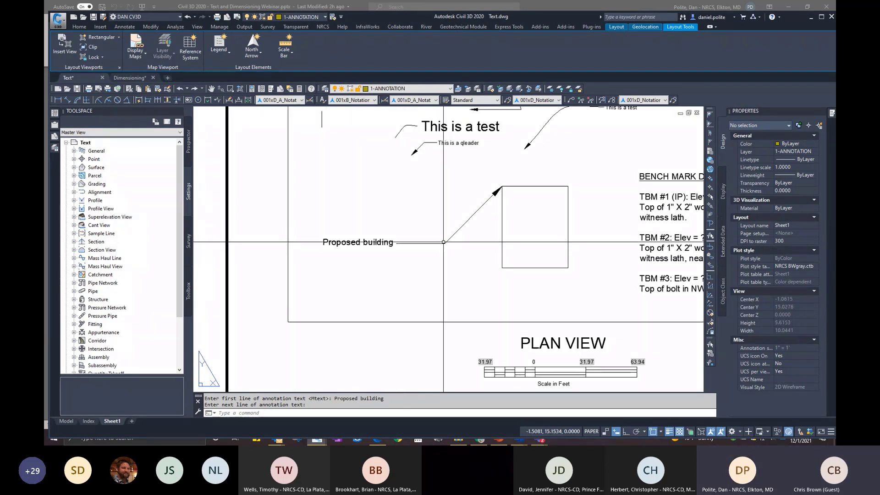
Activate the model space viewport on Sheet1 and shift the building rectangle inside it to test the paper space leader's attachment.
scroll(478, 233, down, 4)
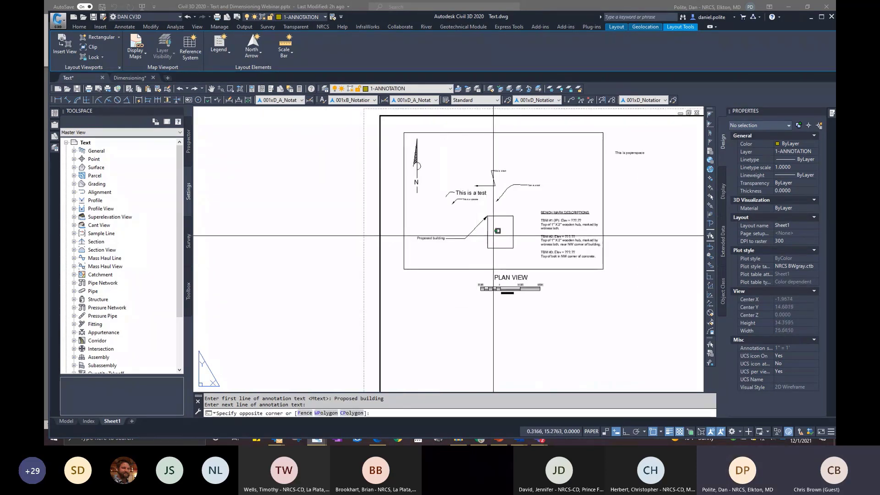
double_click(491, 236)
click(487, 228)
drag(487, 228, 512, 214)
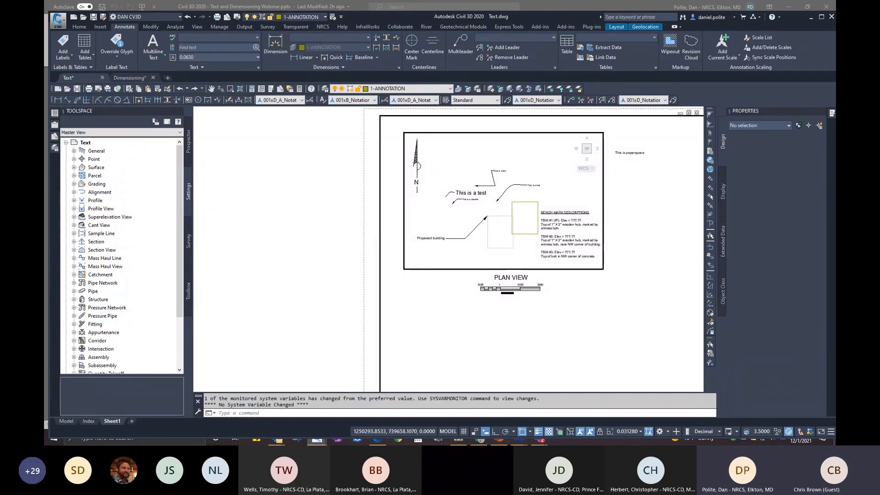
click(512, 210)
key(ctrl+z)
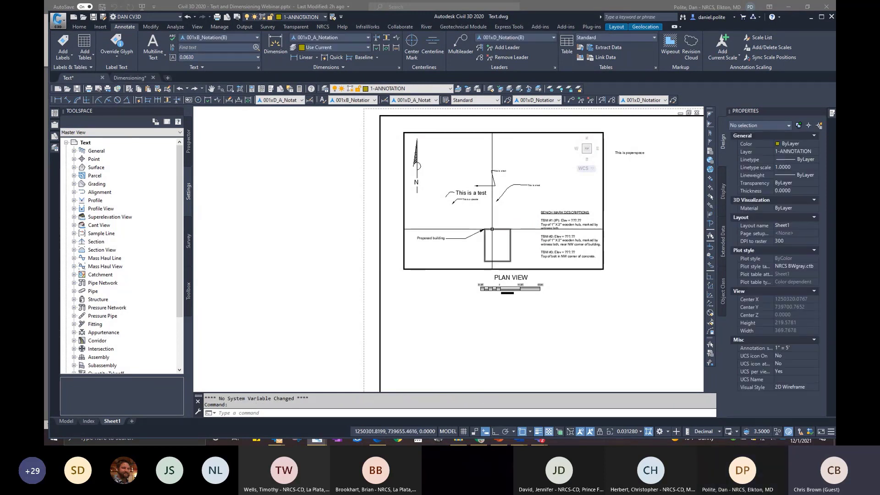
Move the building rectangle up to the curved leader's arrow tip and back down beside the "Proposed building" text.
click(485, 237)
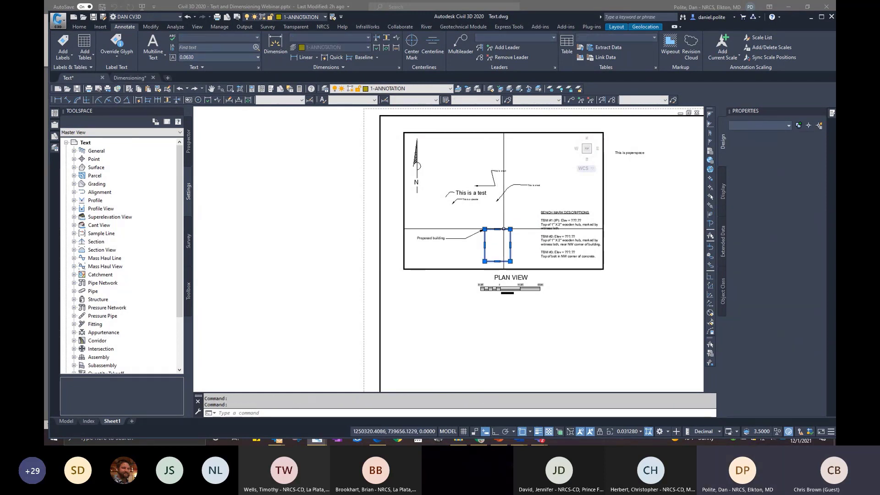
drag(504, 229, 518, 202)
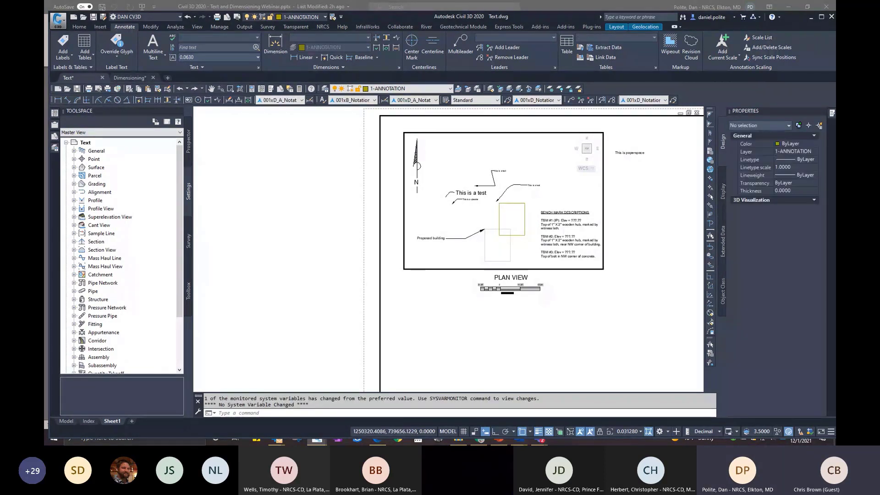
click(518, 202)
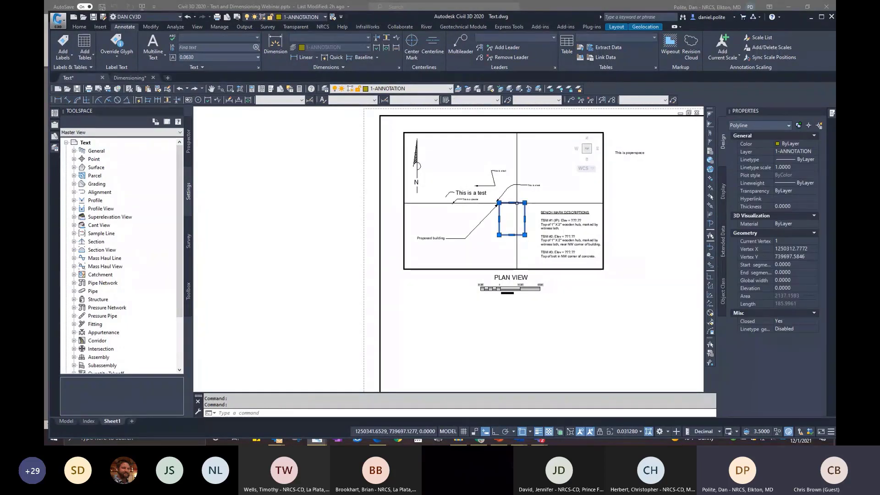
key(Escape)
right_click(517, 203)
click(508, 220)
click(499, 216)
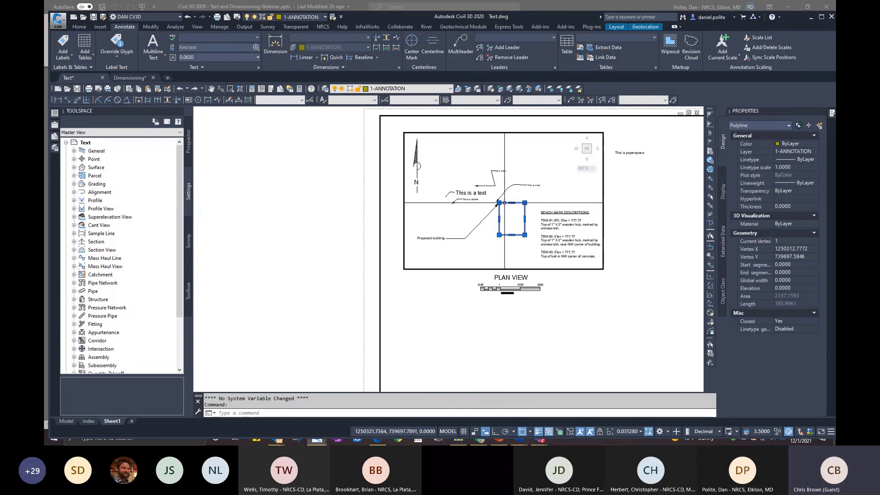
drag(504, 202, 490, 223)
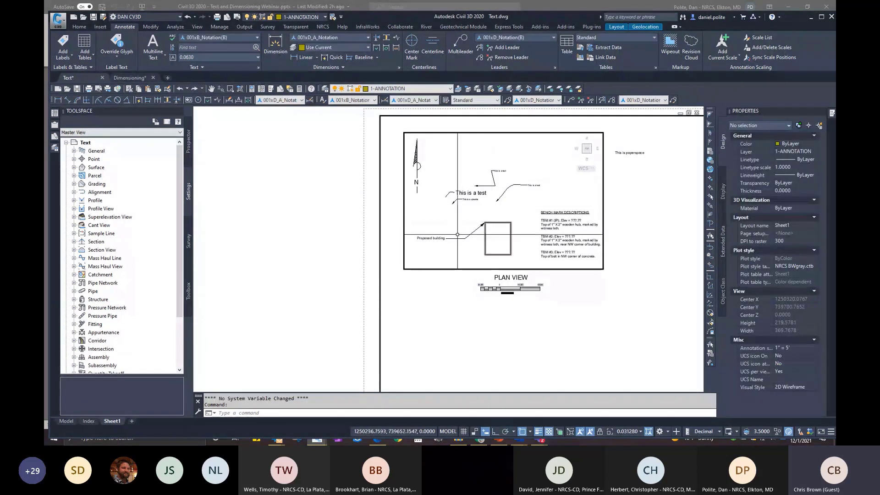
key(Escape)
Return to paper space and move the north arrow, "Proposed building" leader and benchmark descriptions together slightly to the left.
double_click(582, 285)
scroll(509, 252, up, 2)
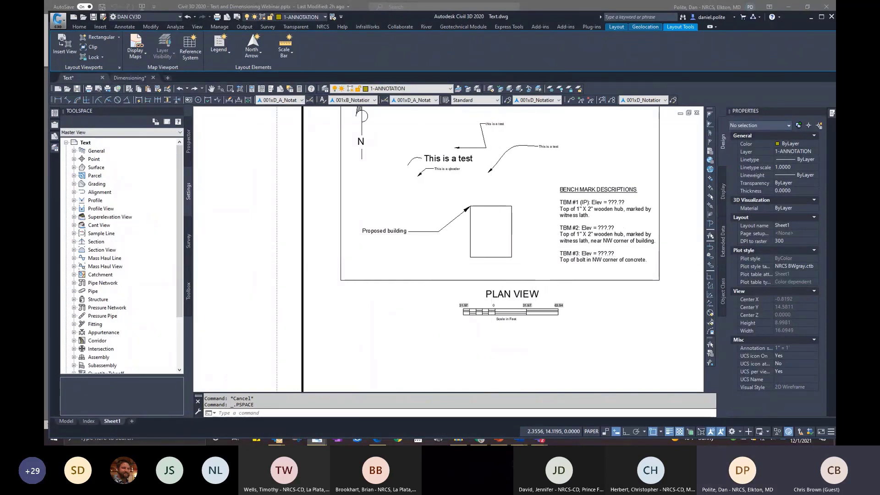
scroll(472, 269, down, 2)
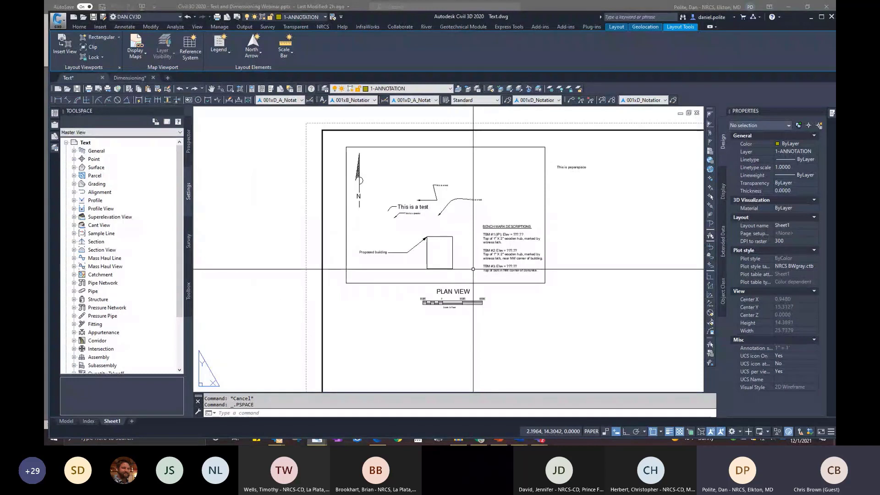
click(514, 275)
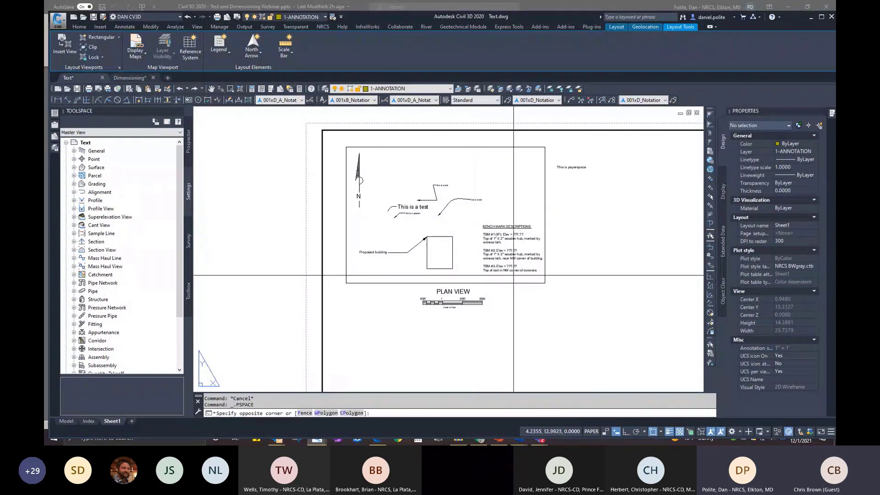
click(354, 176)
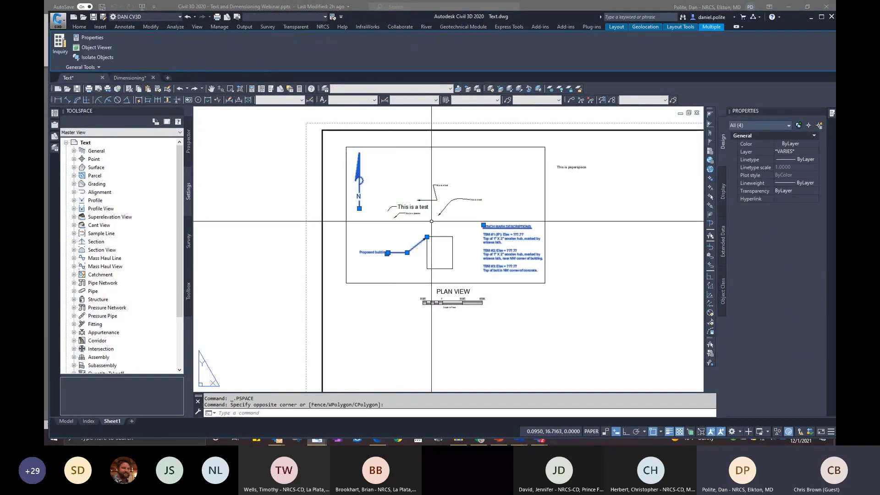
text(m)
key(Return)
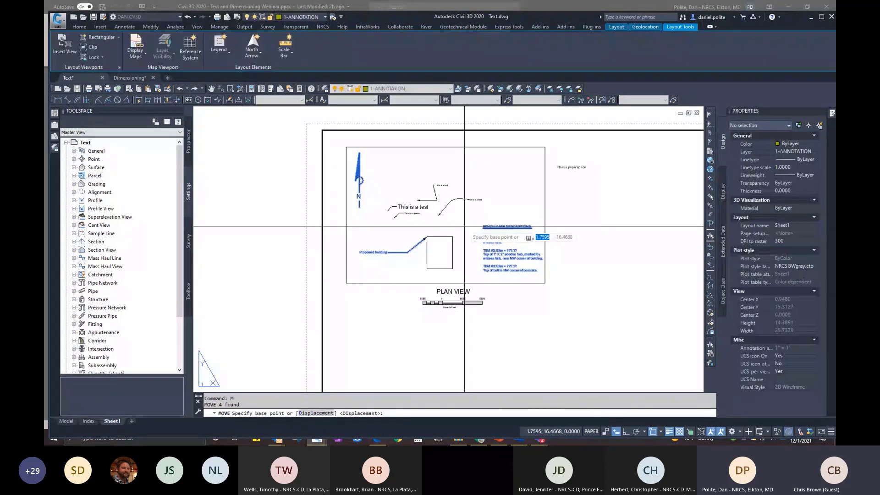
click(465, 226)
scroll(576, 227, down, 3)
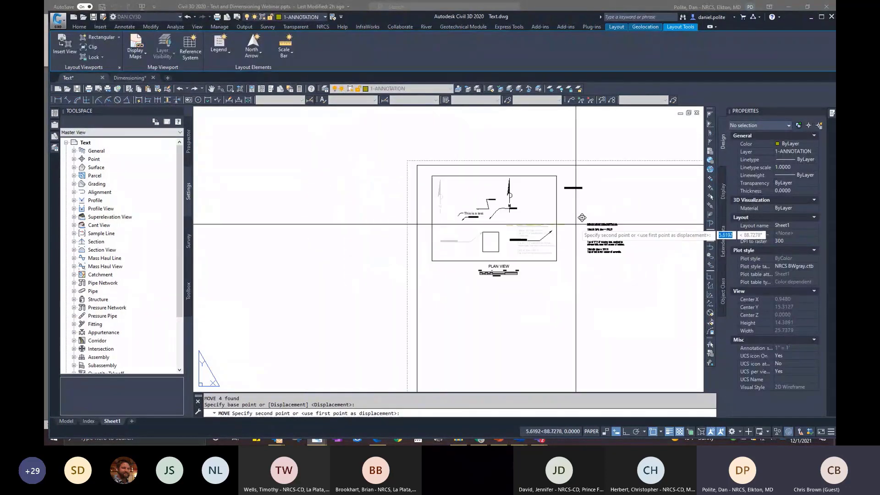
scroll(530, 213, up, 2)
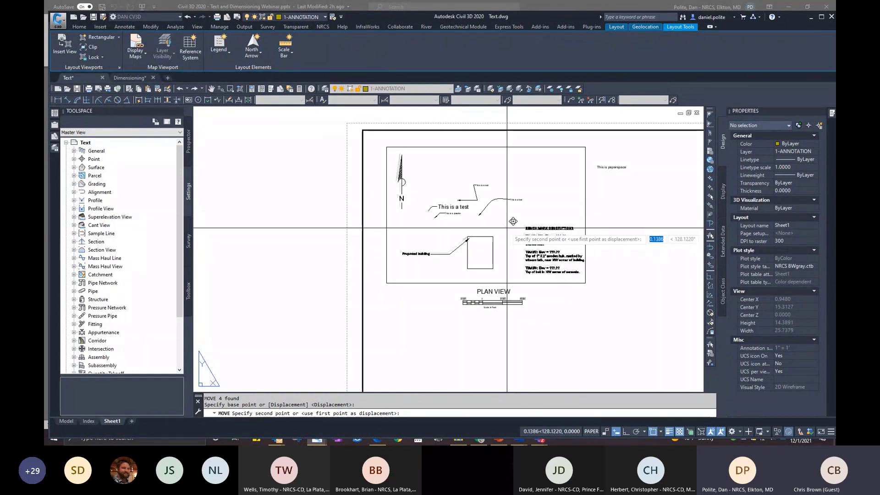
click(509, 219)
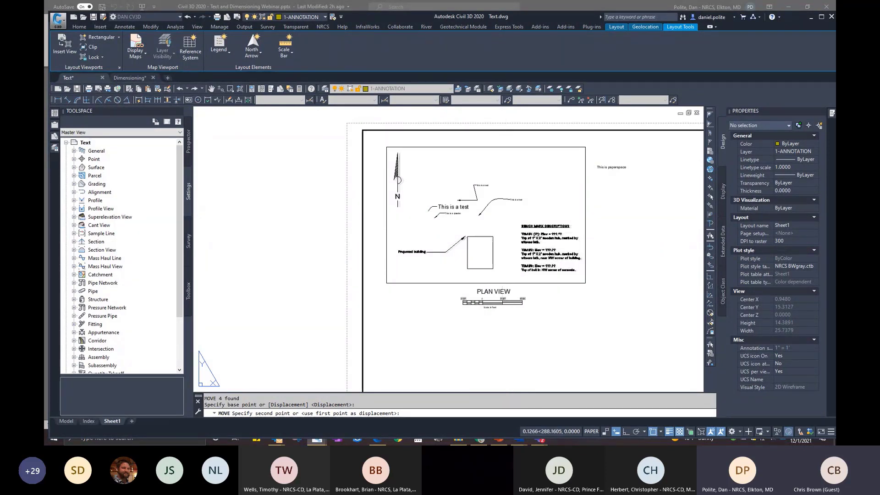
double_click(497, 239)
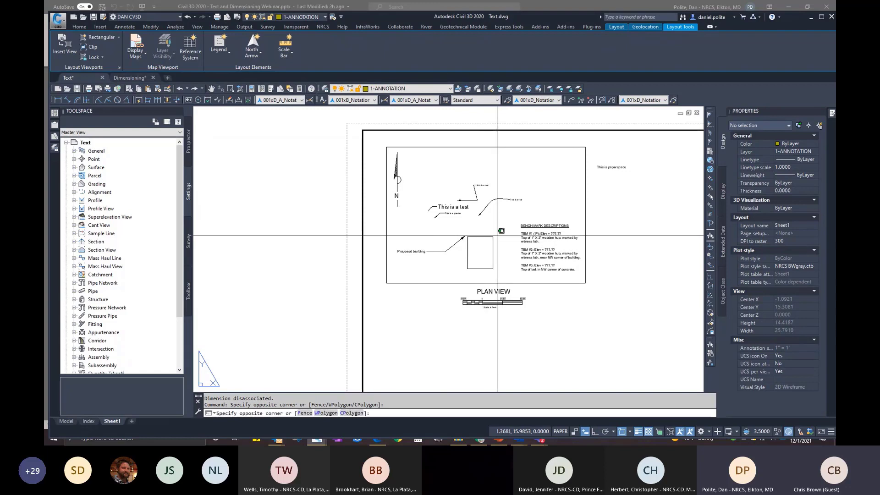
click(497, 239)
click(456, 218)
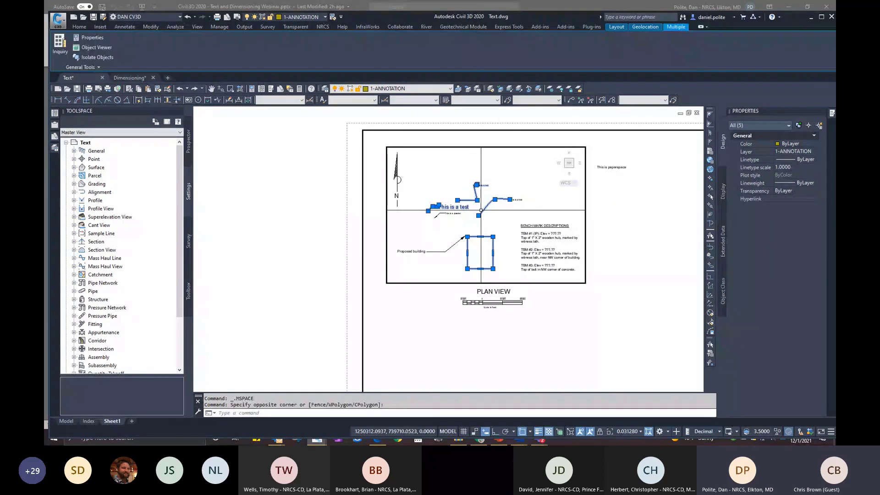
click(454, 202)
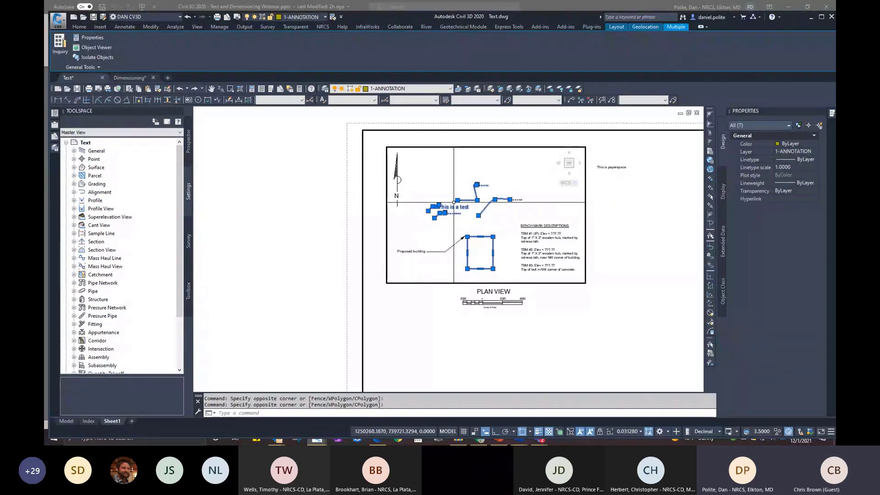
key(Escape)
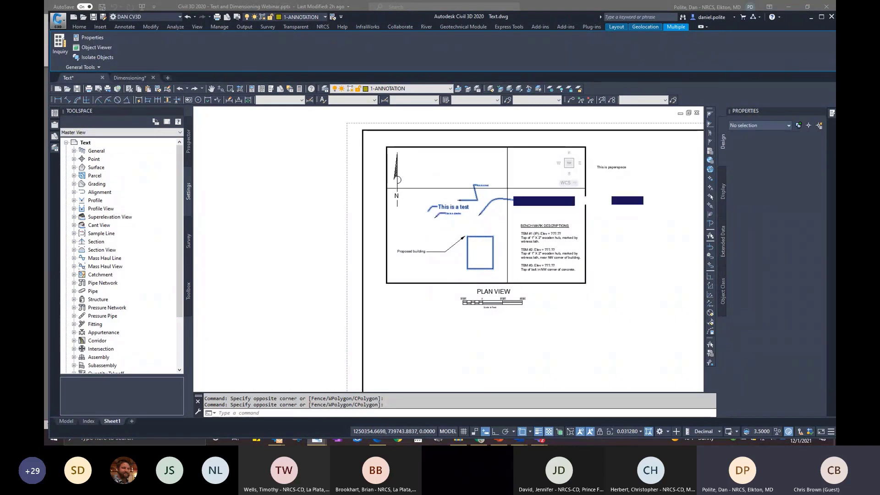
scroll(473, 237, up, 6)
scroll(472, 201, down, 4)
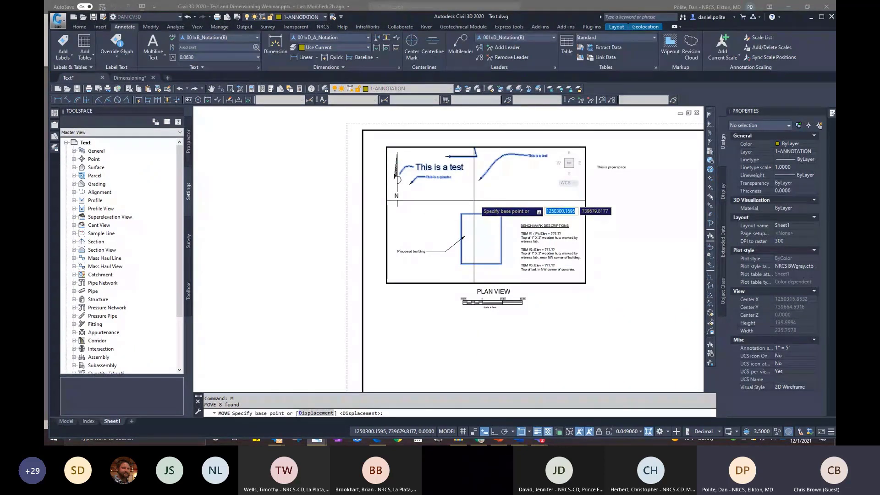
scroll(474, 200, down, 1)
middle_drag(483, 215, 483, 243)
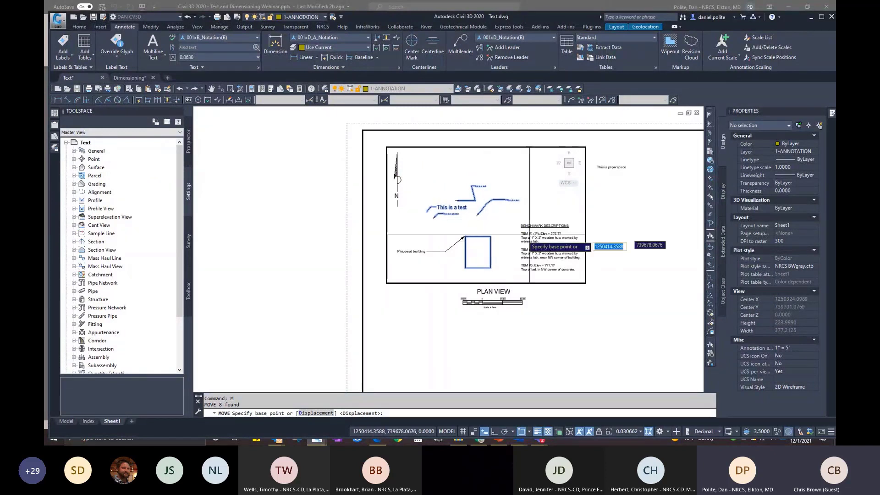
scroll(465, 247, up, 4)
scroll(465, 248, down, 4)
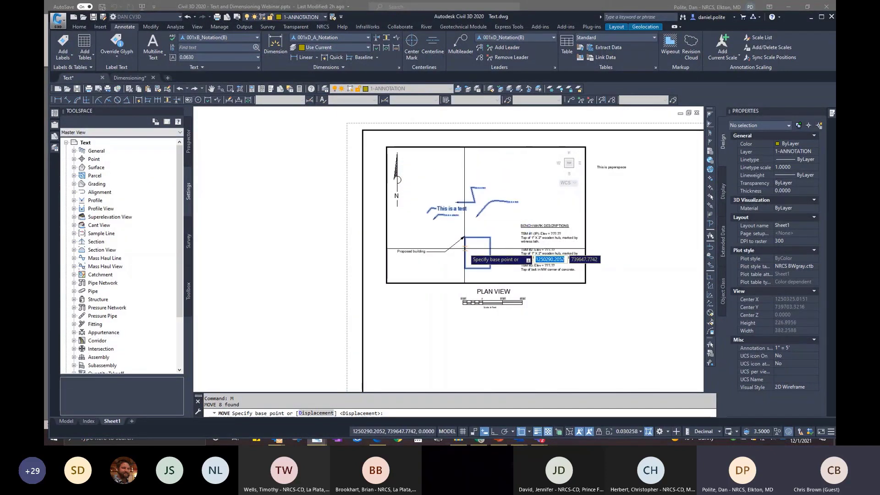
key(Escape)
Compare the model space objects with the paper space leader at different zooms and positions within the Sheet1 viewport.
scroll(466, 247, up, 2)
scroll(465, 247, up, 2)
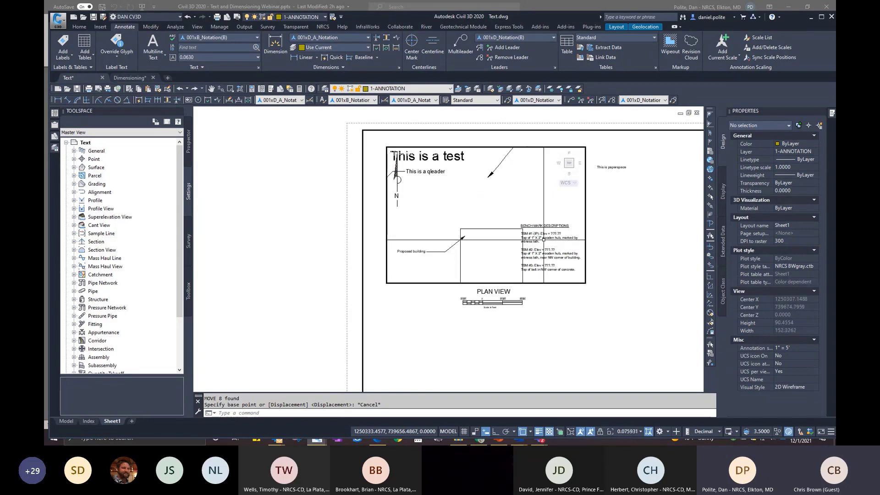
double_click(617, 210)
scroll(616, 209, down, 2)
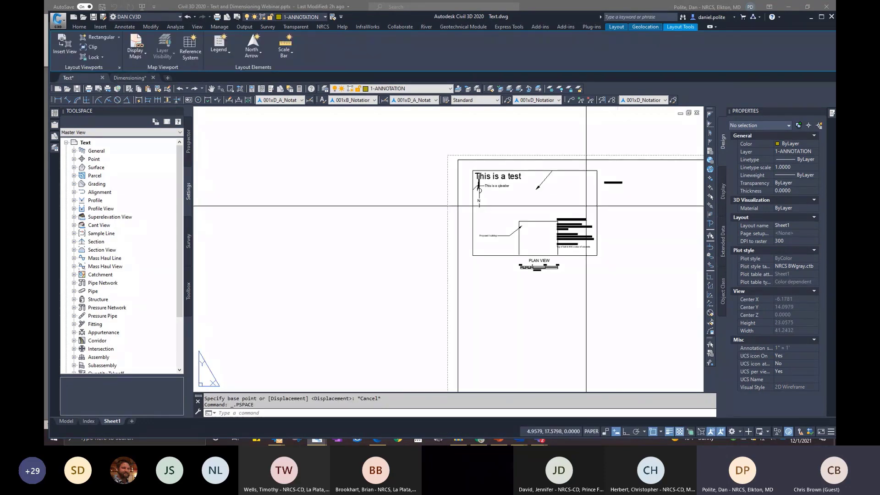
double_click(538, 214)
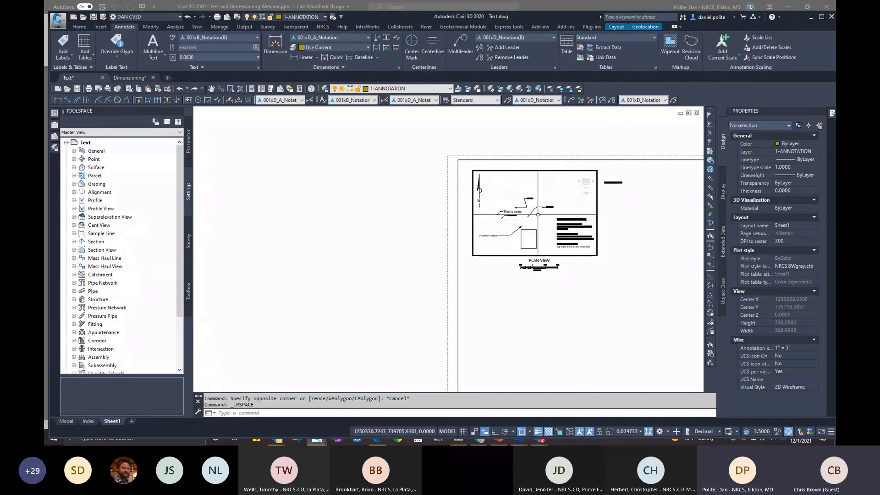
middle_drag(538, 214, 546, 199)
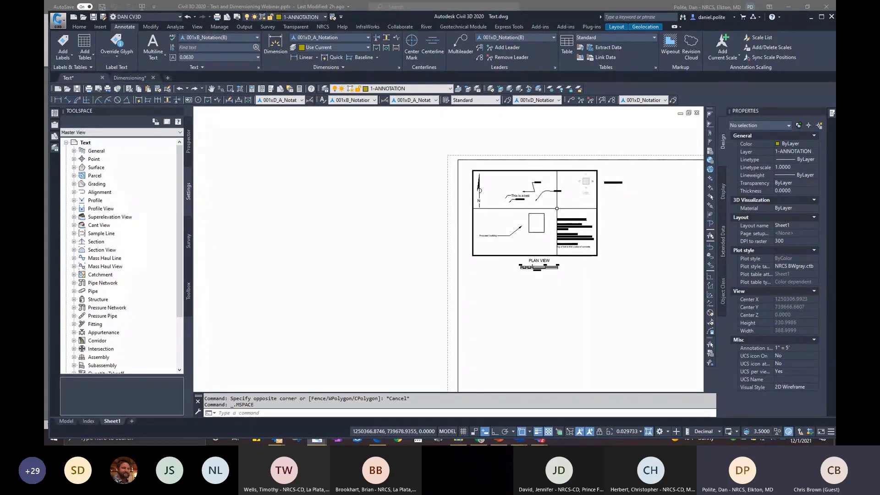
Check the Index layout, return to model space and inspect the text properties of the curved leader's "This is a test" note.
click(89, 421)
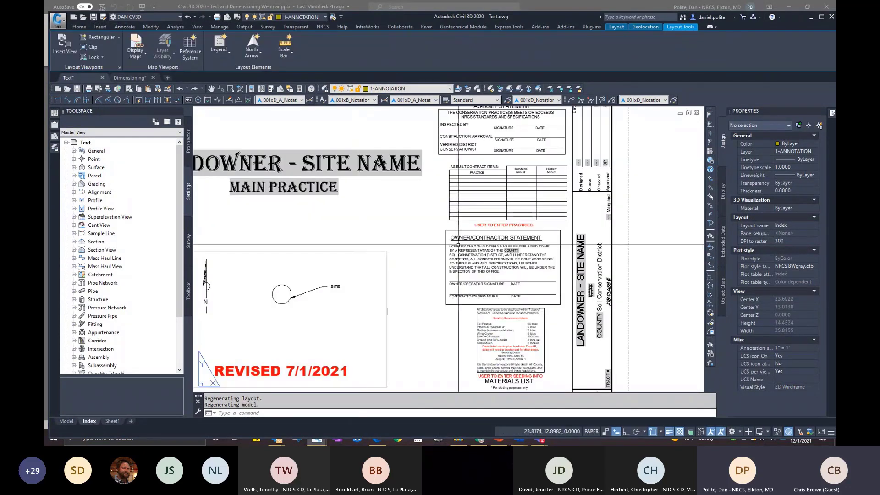
click(66, 420)
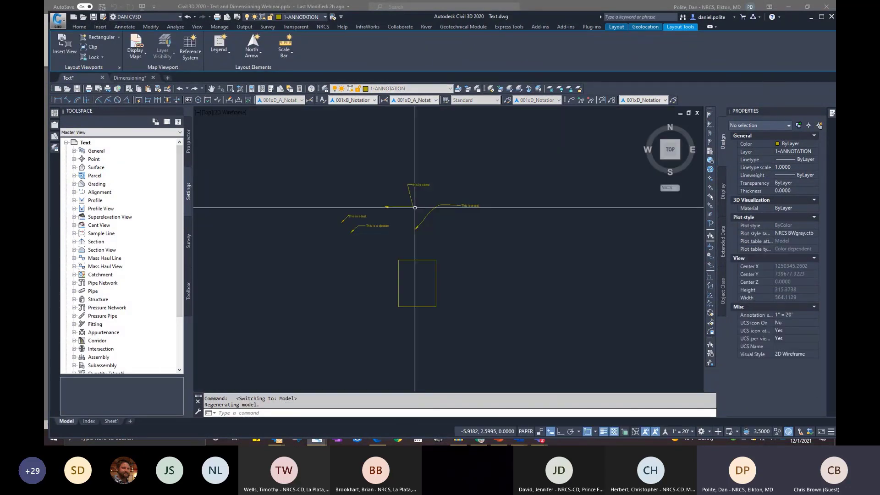
middle_drag(441, 234, 487, 222)
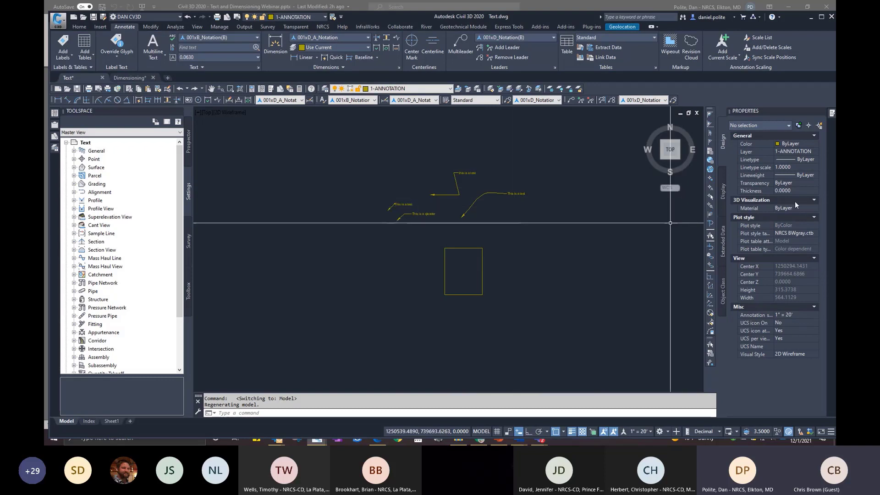
click(648, 202)
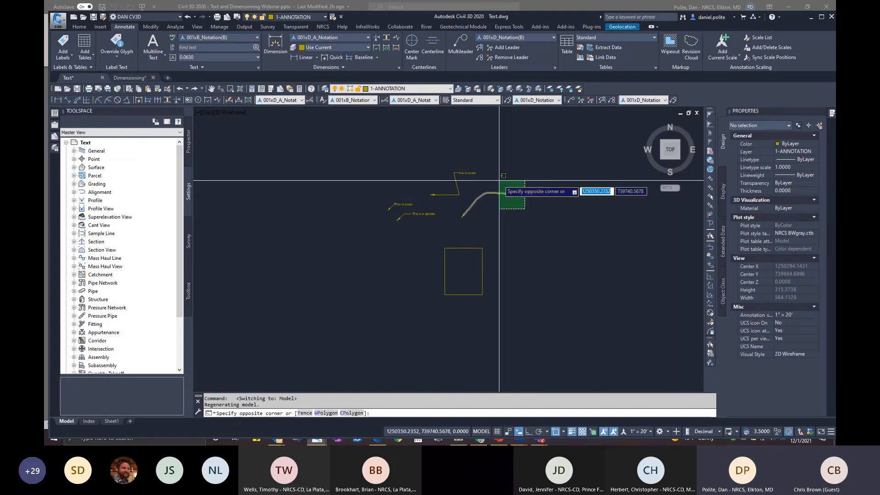
click(500, 180)
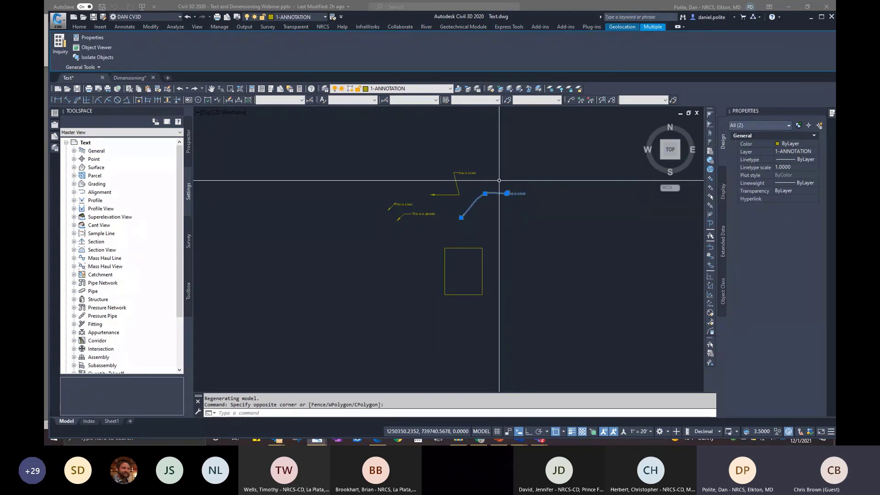
key(Escape)
click(512, 192)
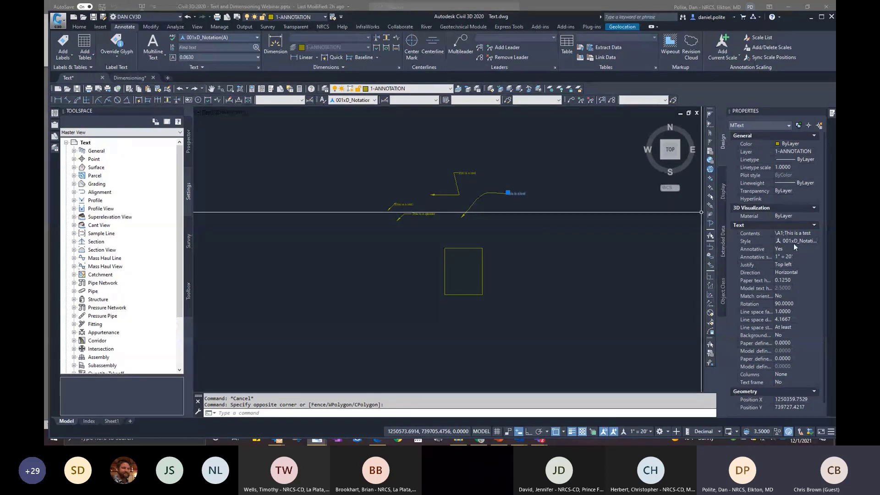
Clear the leader text selection and add a horizontal dimension above the rectangle's top edge, picking its two upper corners.
scroll(813, 213, down, 1)
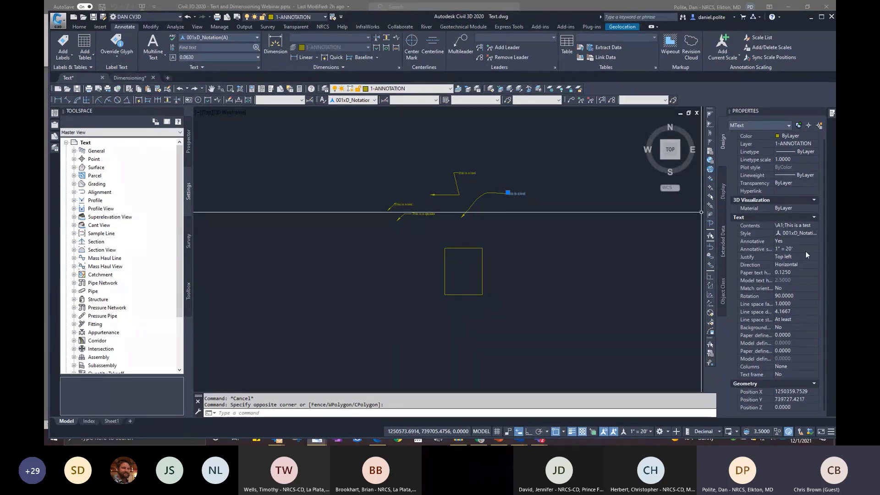
scroll(513, 195, up, 4)
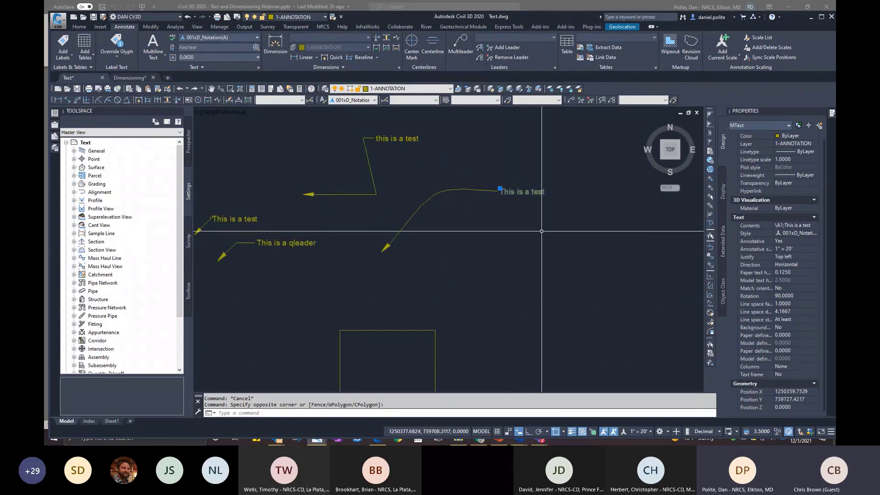
key(Escape)
scroll(340, 136, down, 3)
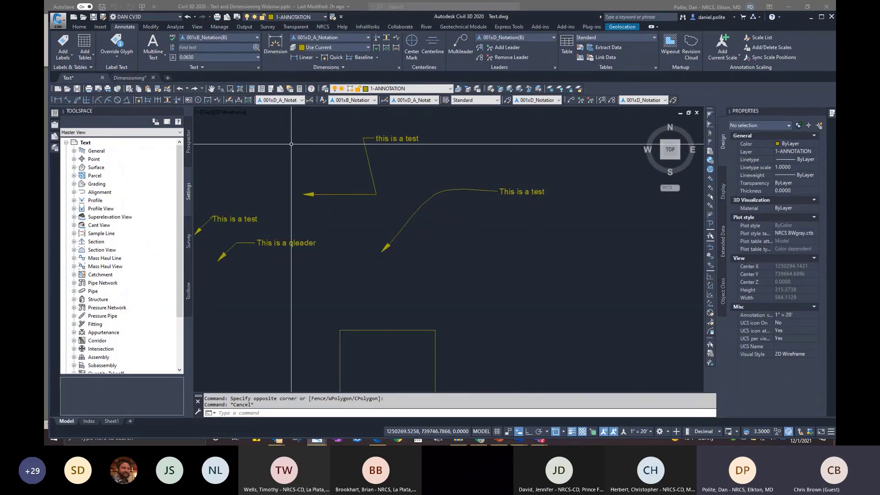
click(275, 43)
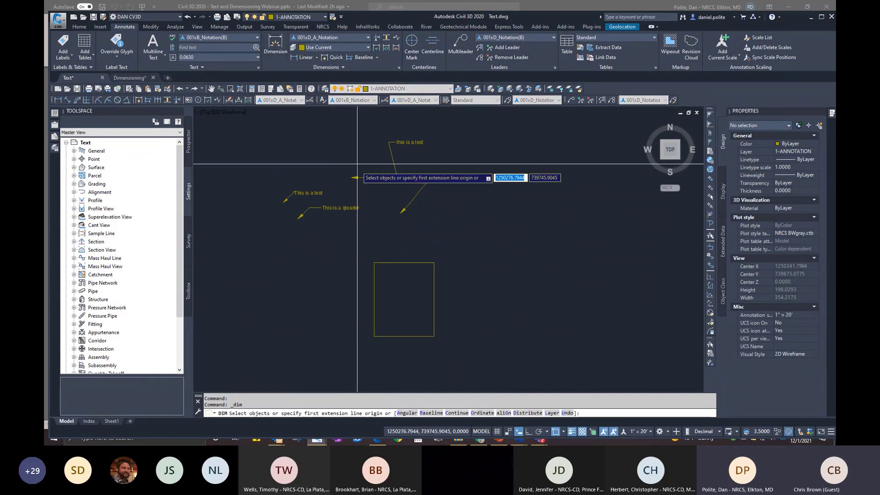
key(Return)
click(374, 263)
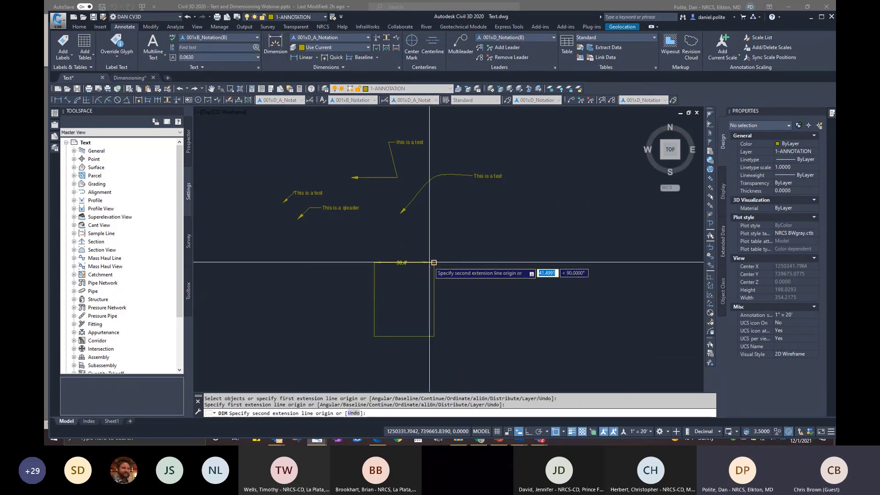
click(434, 263)
click(413, 245)
scroll(397, 239, up, 4)
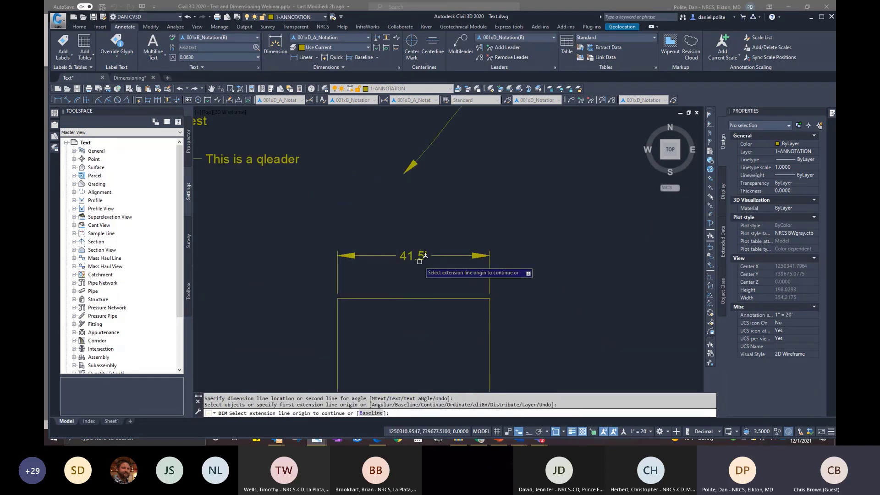
key(Escape)
Override the text of the rectangle's top dimension with 42'.
click(420, 258)
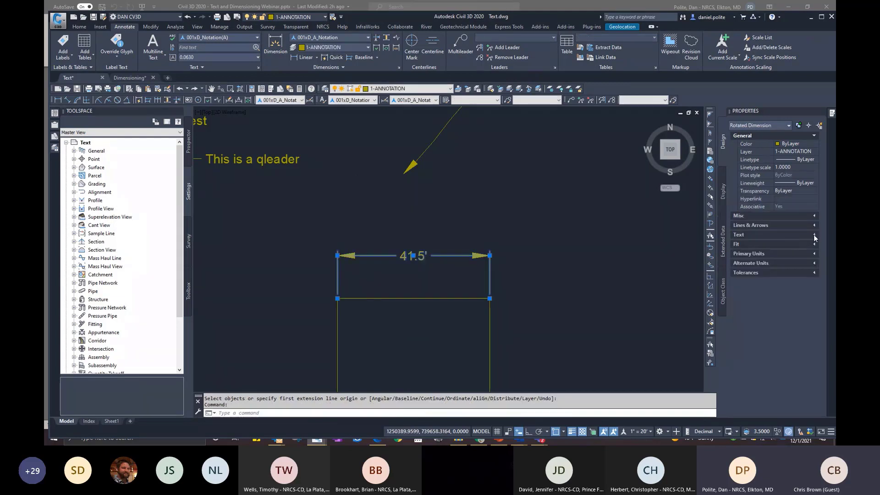
click(814, 235)
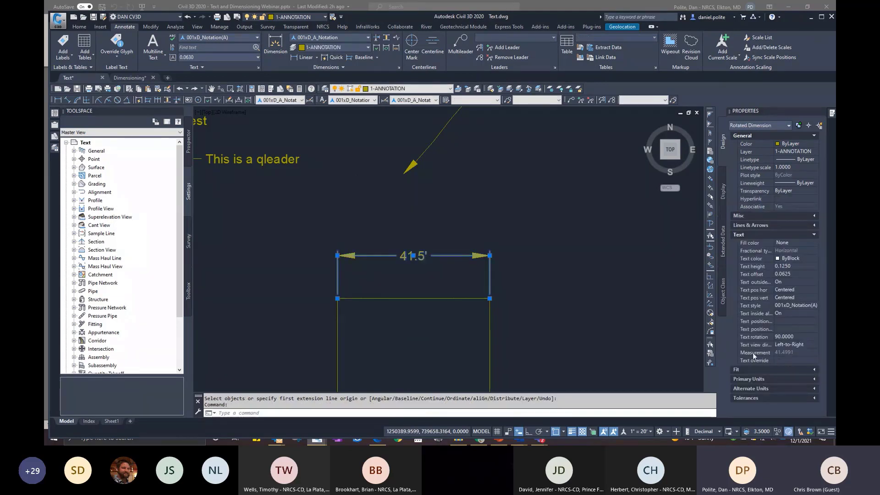
click(789, 360)
text(42')
click(660, 314)
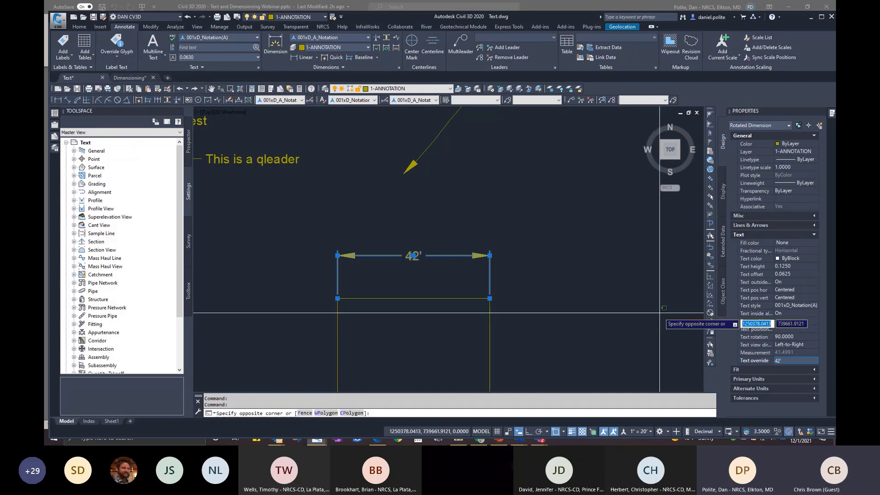
key(Escape)
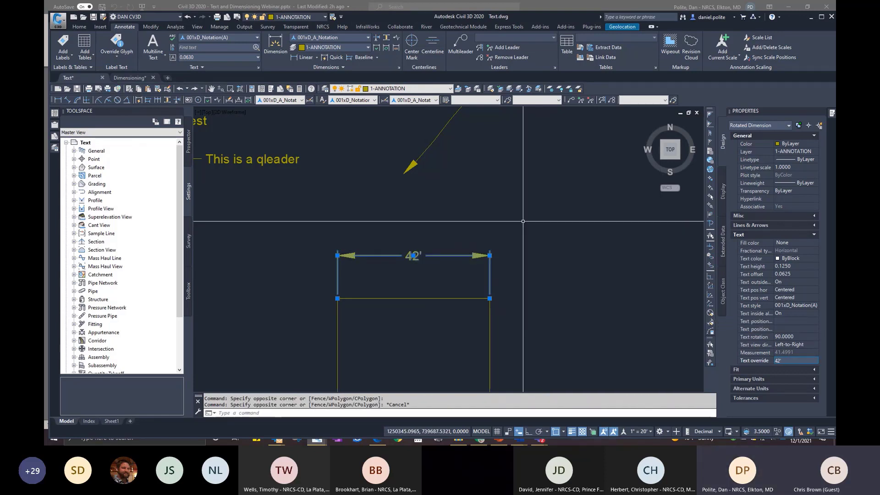
key(Escape)
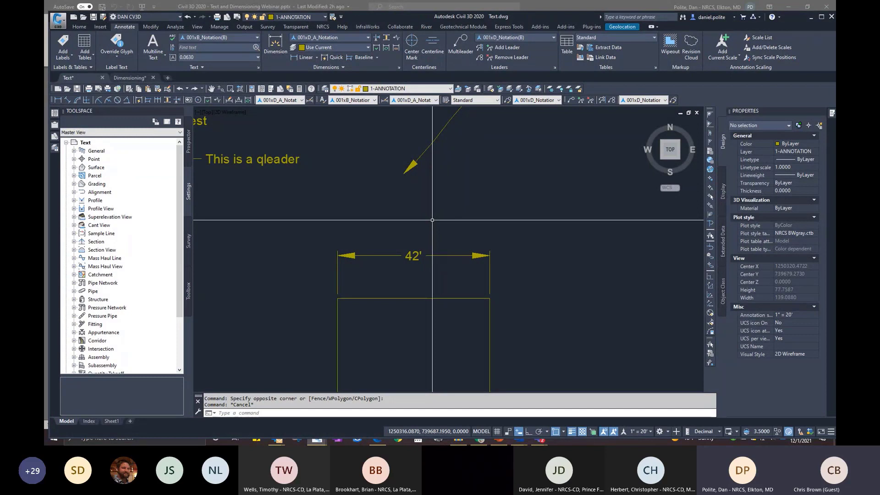
Examine the rectangle's top dimension, comparing its actual measurement with its text override in the object properties.
click(415, 255)
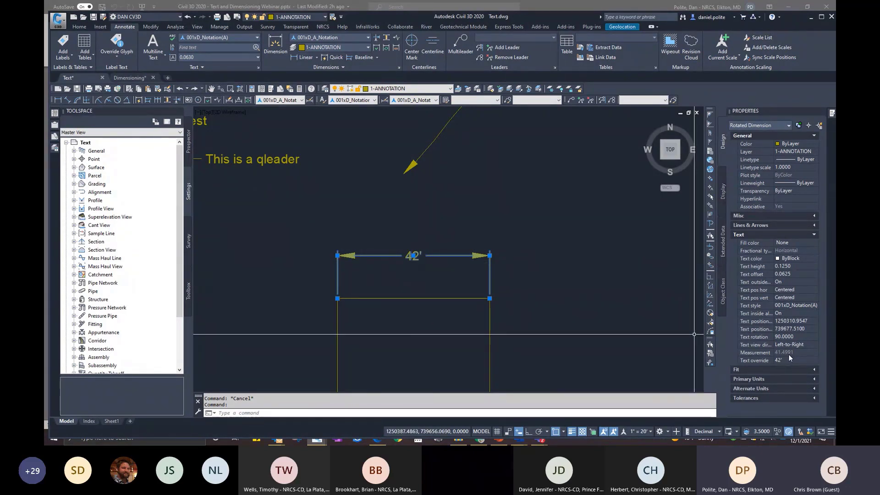
scroll(424, 268, down, 2)
middle_drag(485, 295, 472, 240)
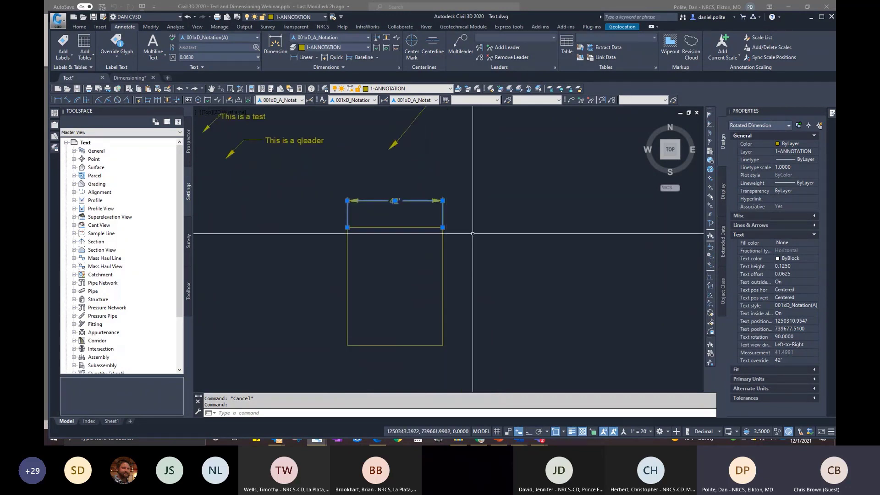
scroll(447, 249, down, 3)
scroll(455, 234, up, 3)
scroll(455, 235, up, 2)
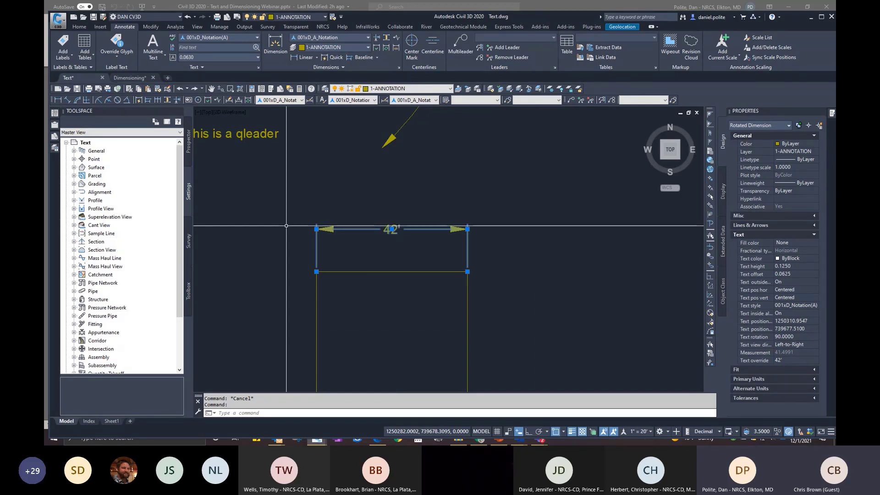
scroll(394, 197, down, 5)
middle_drag(442, 190, 445, 229)
key(Escape)
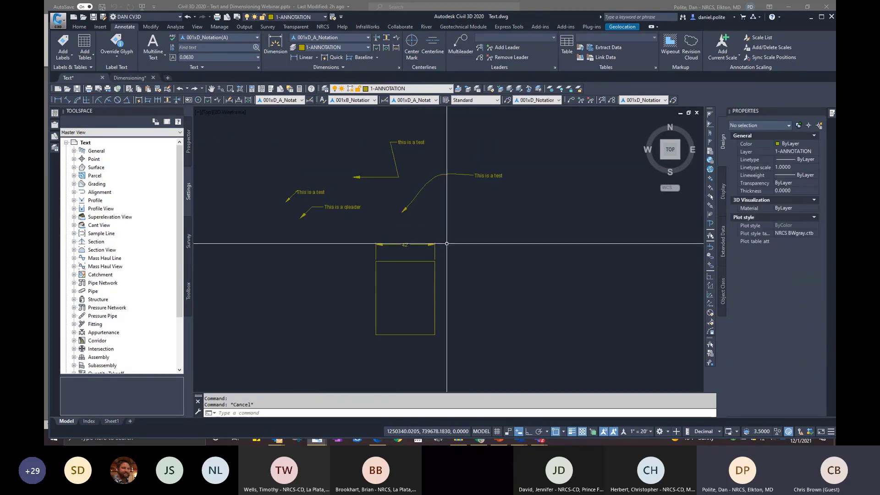
click(446, 255)
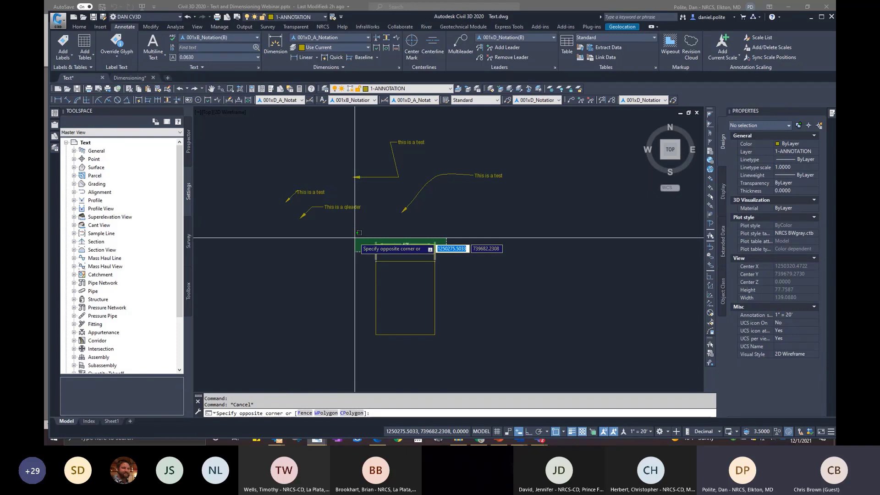
key(Escape)
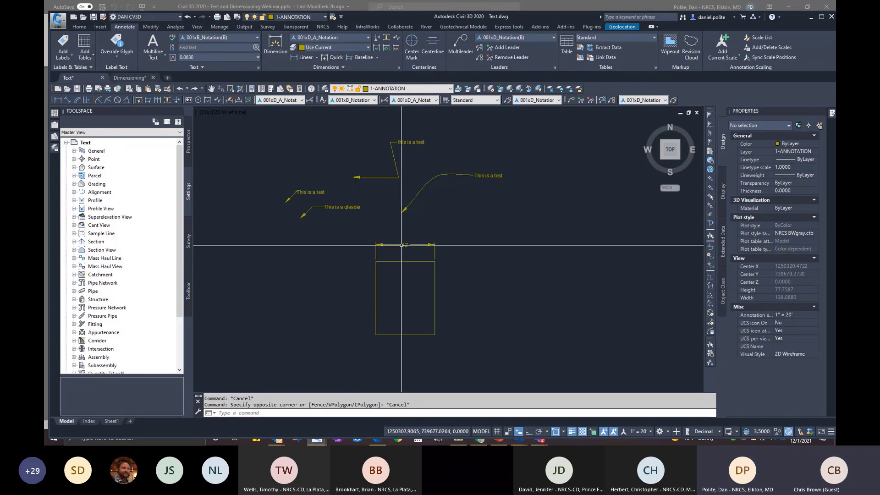
click(377, 247)
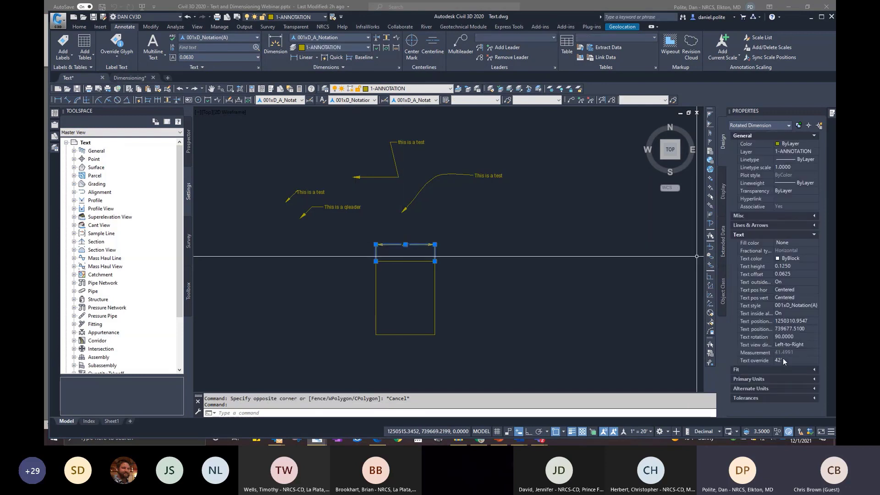
click(784, 360)
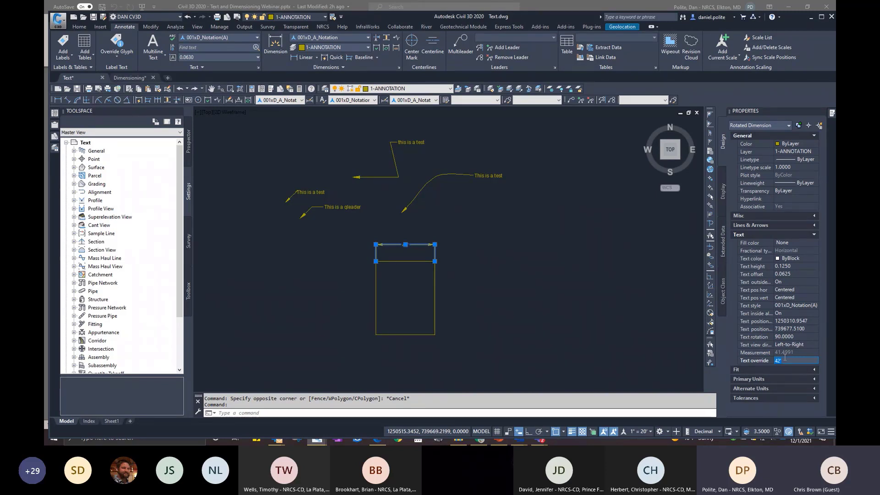
key(Return)
key(Escape)
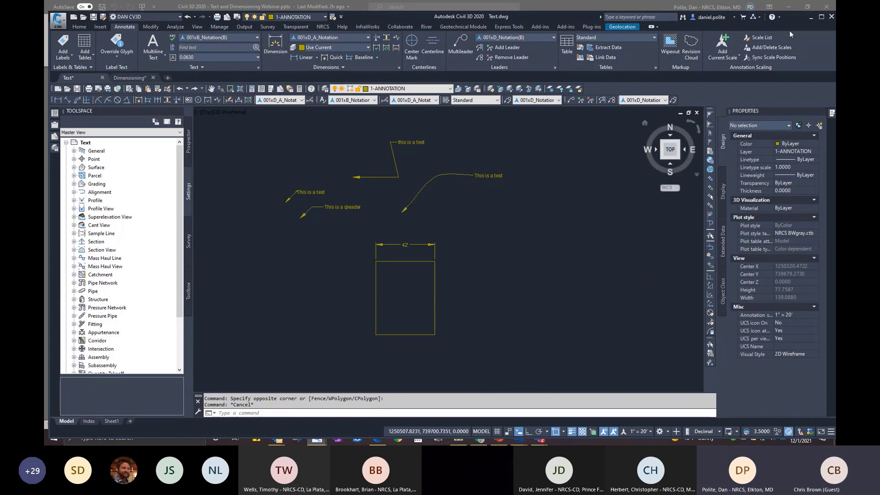
Switch to the webinar presentation in PowerPoint to view the agenda slides.
click(790, 7)
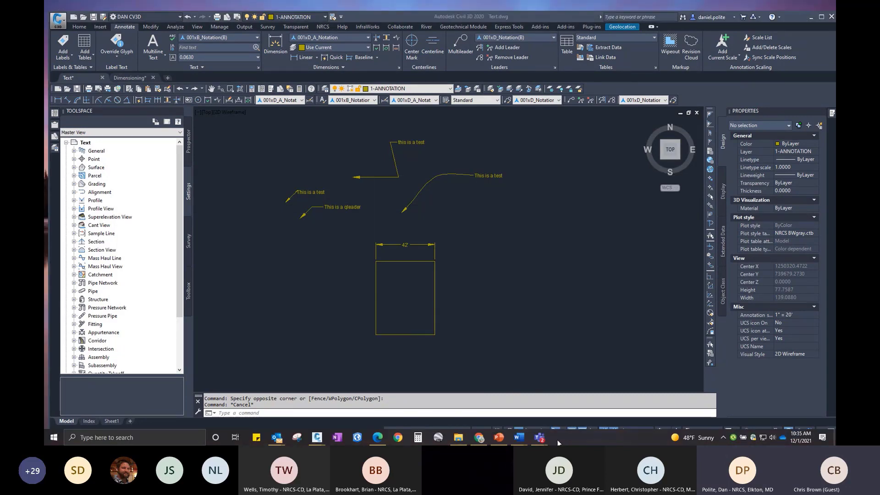
click(499, 437)
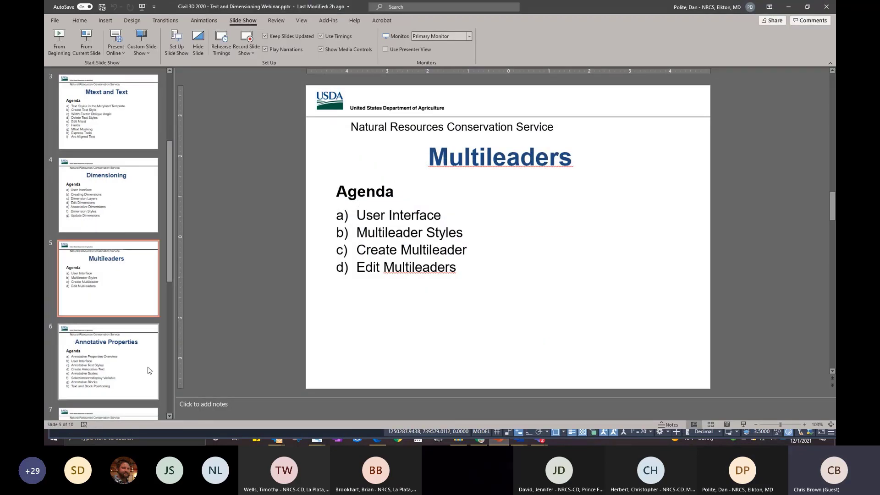
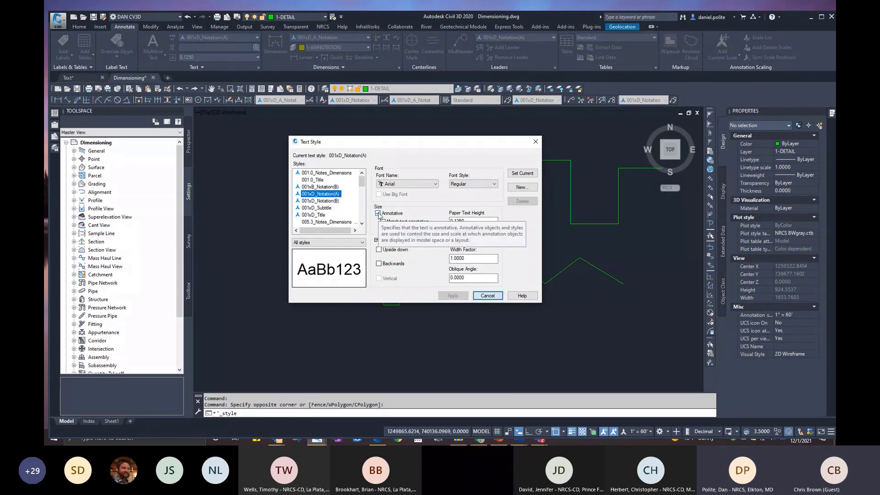
Compare the height setting of the 001xD_Notation(A) text style with Annotative off and on, and close the text styles unchanged.
drag(468, 221, 445, 221)
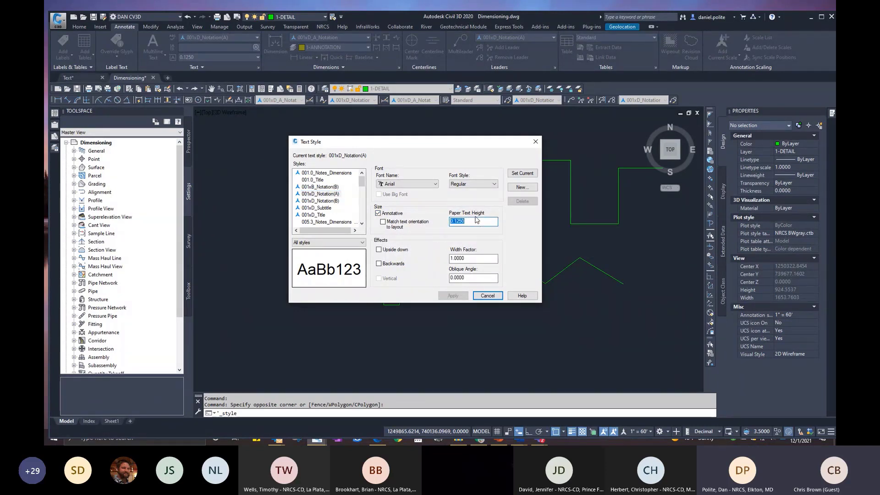
click(379, 213)
click(380, 214)
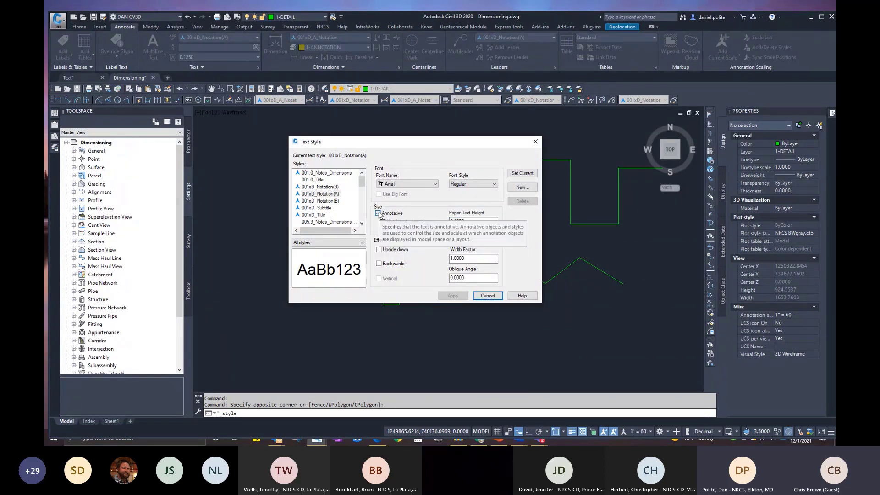
click(379, 213)
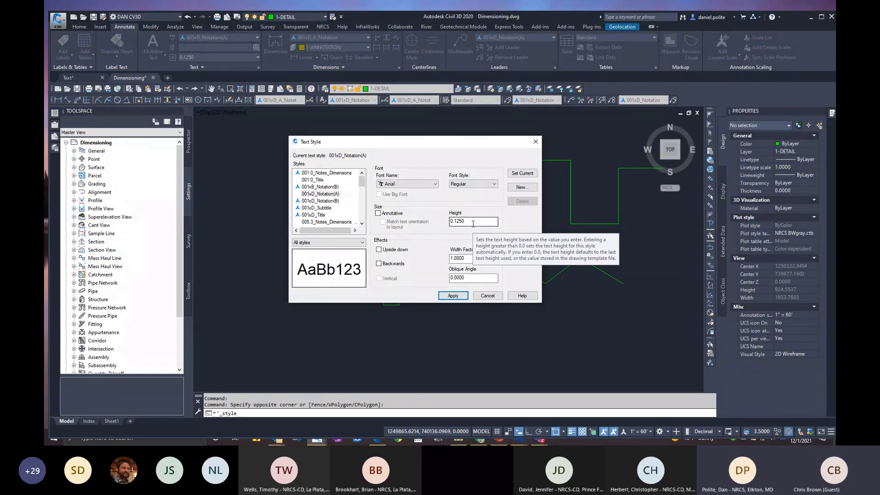
click(378, 214)
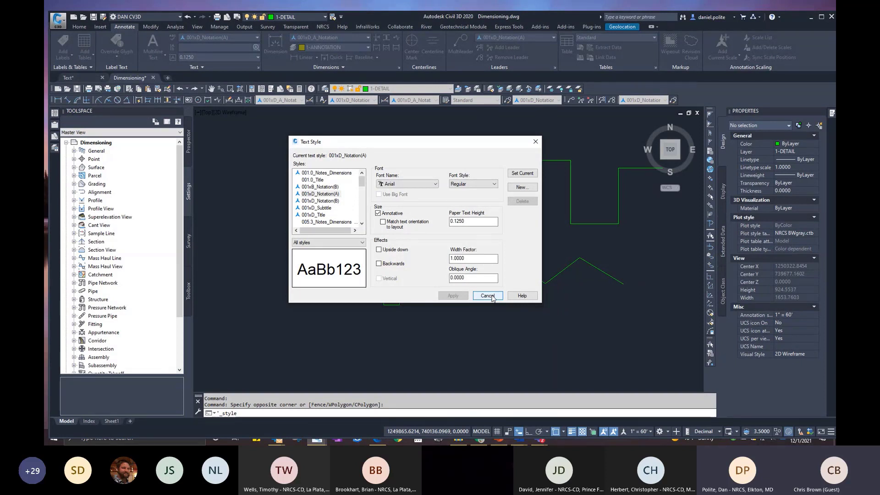
click(536, 142)
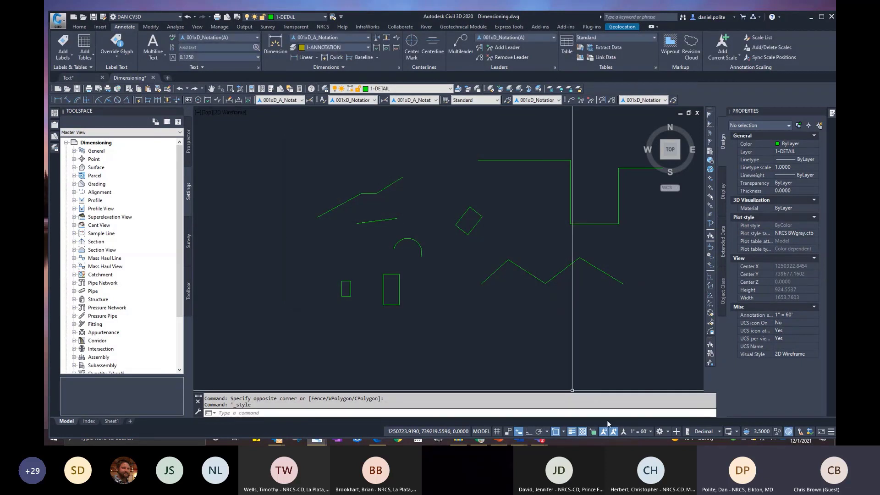
Turn off automatic adding of annotation scales and make 1-TEXT the current layer.
click(613, 430)
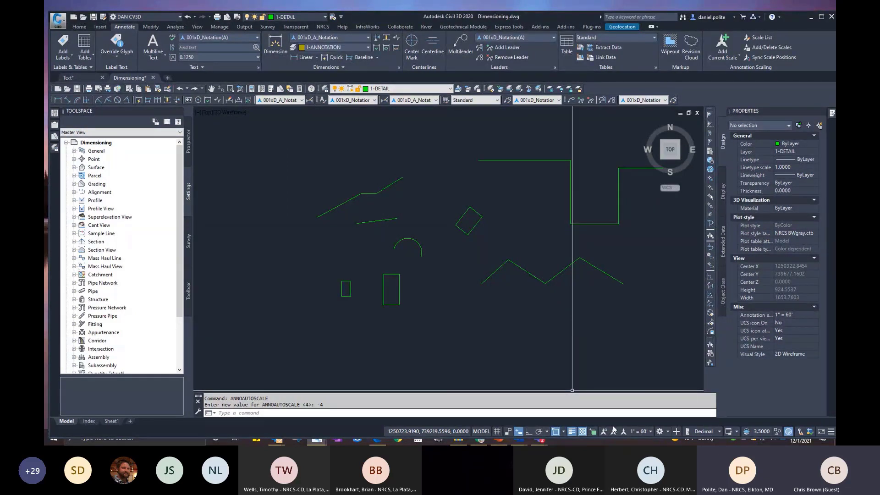
middle_drag(374, 127, 399, 186)
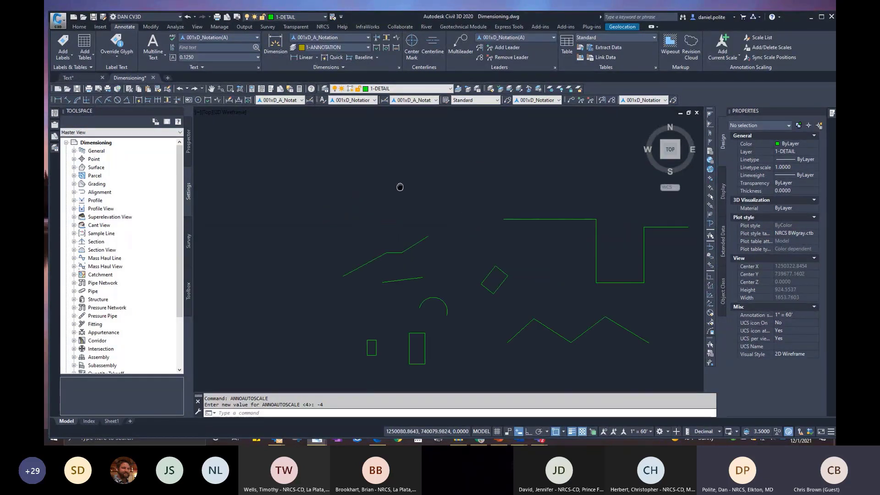
click(449, 89)
scroll(450, 94, down, 2)
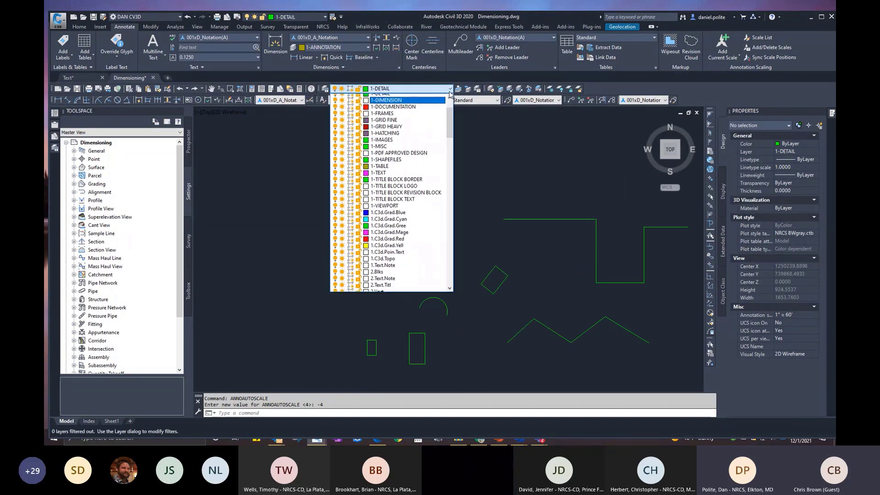
click(381, 169)
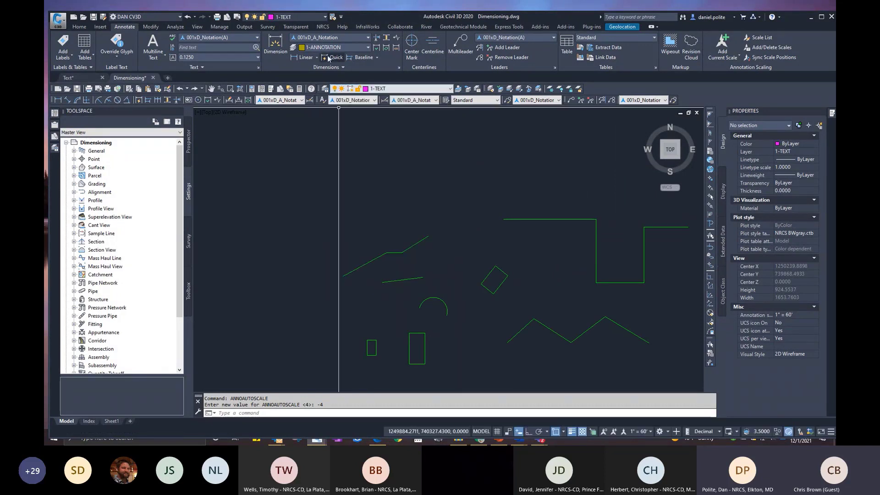
Create annotative multiline text reading "This is a test" above the green linework.
text(mt)
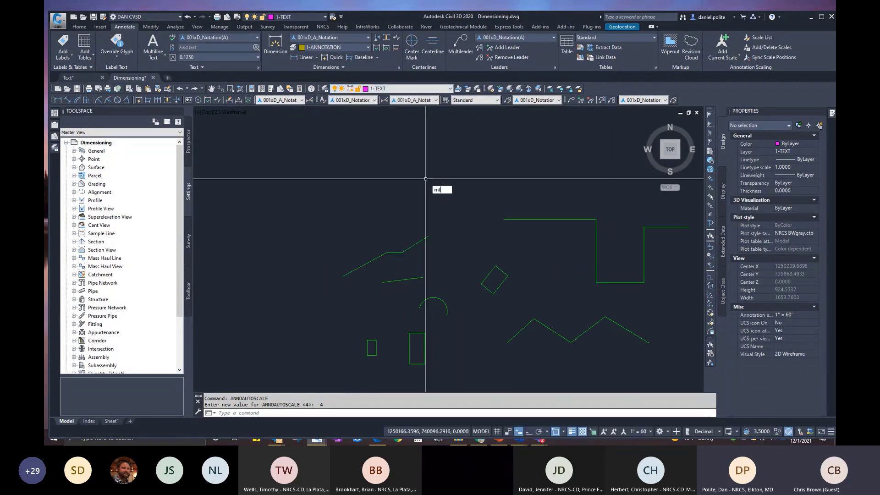
key(Return)
click(401, 156)
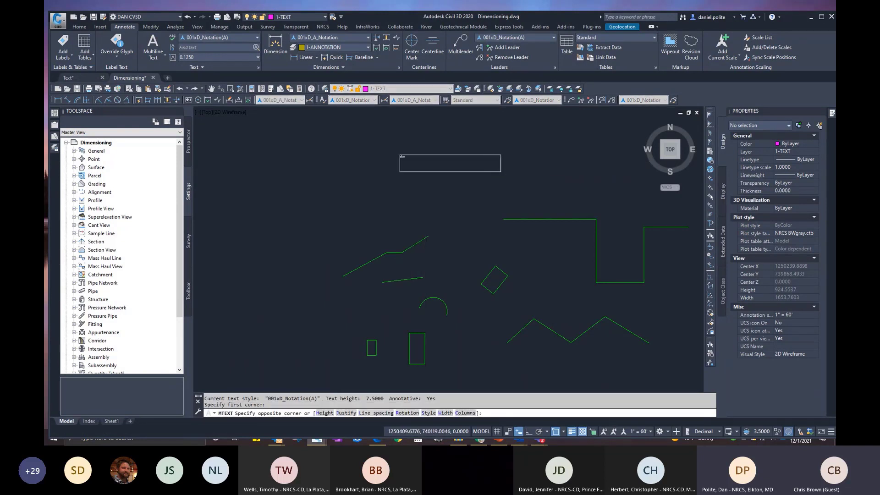
click(501, 172)
text(This)
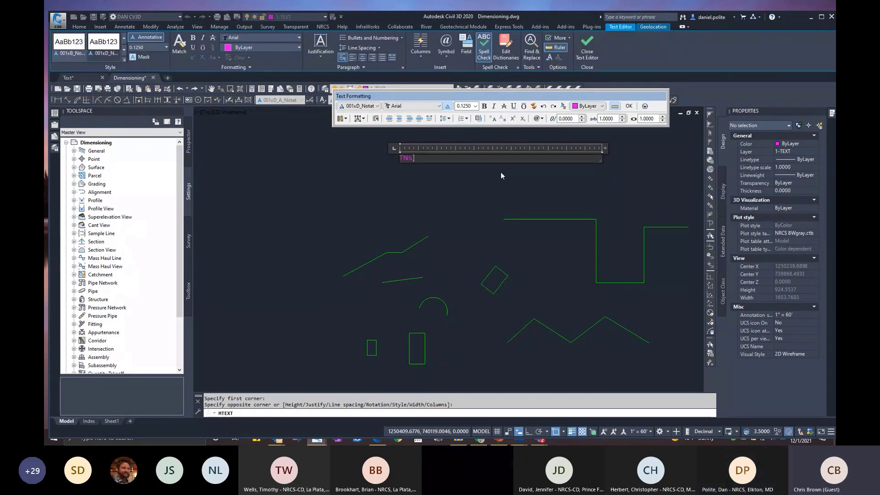
text( is a test)
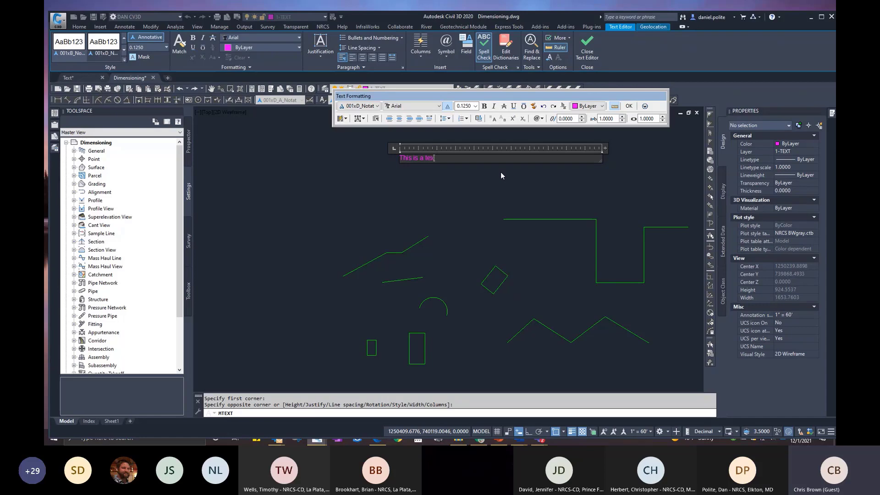
click(541, 178)
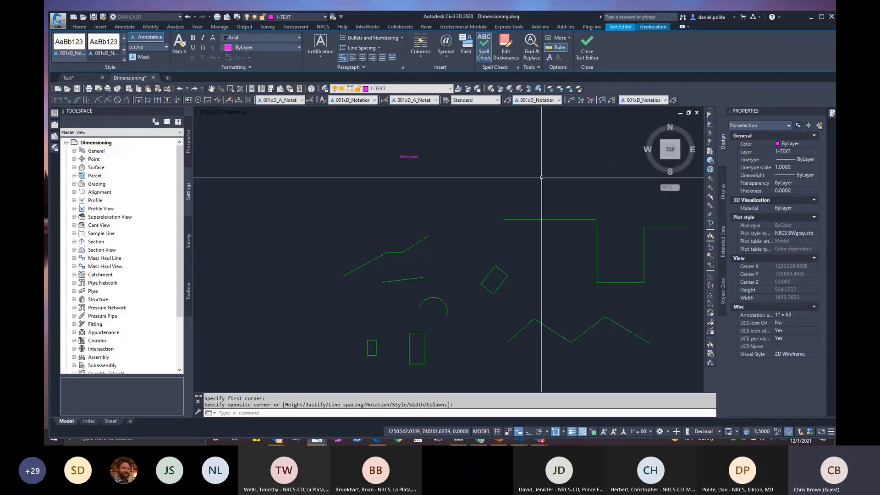
Narrow the multiline text's frame to about 73 units wide, keeping the text on one line.
click(409, 155)
scroll(409, 155, up, 4)
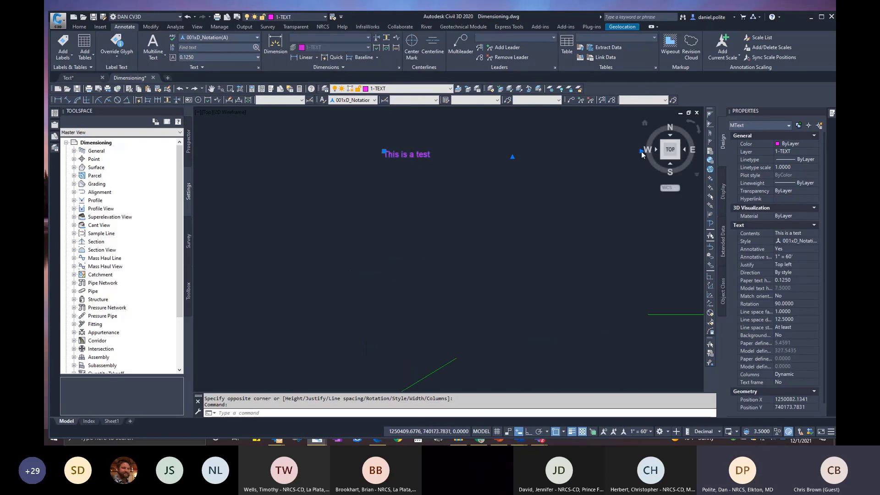
click(512, 157)
scroll(410, 143, up, 2)
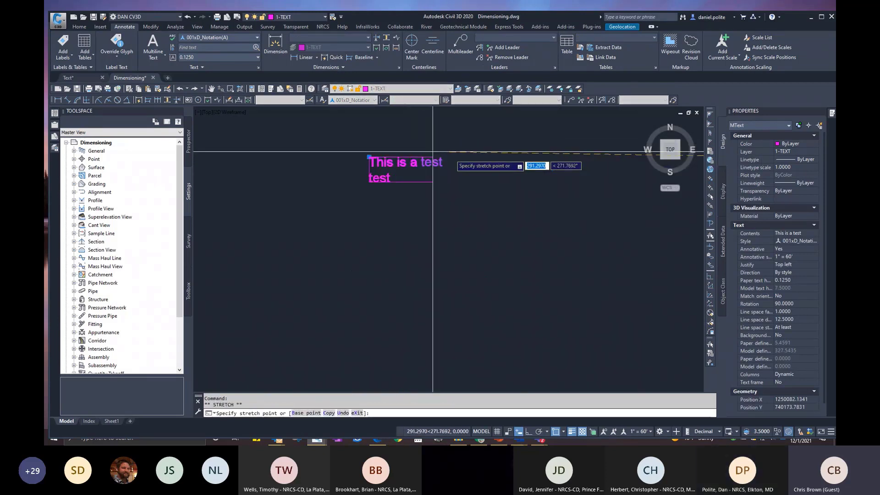
click(483, 157)
key(Escape)
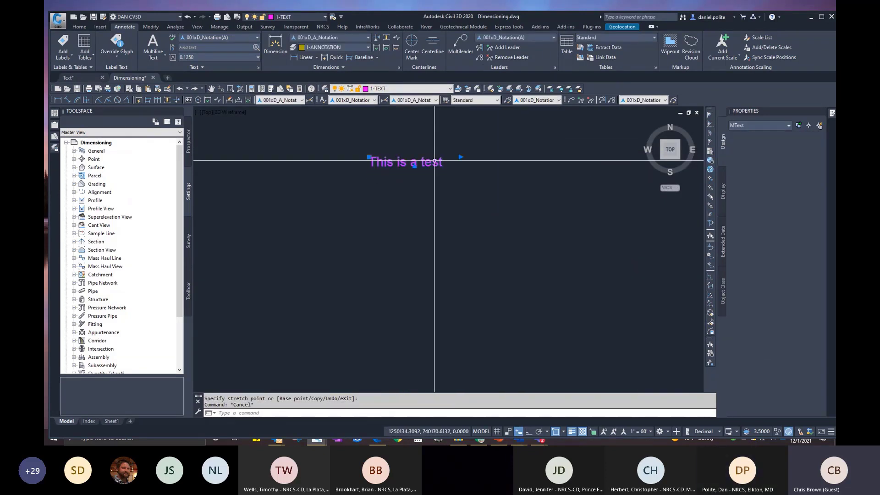
click(438, 160)
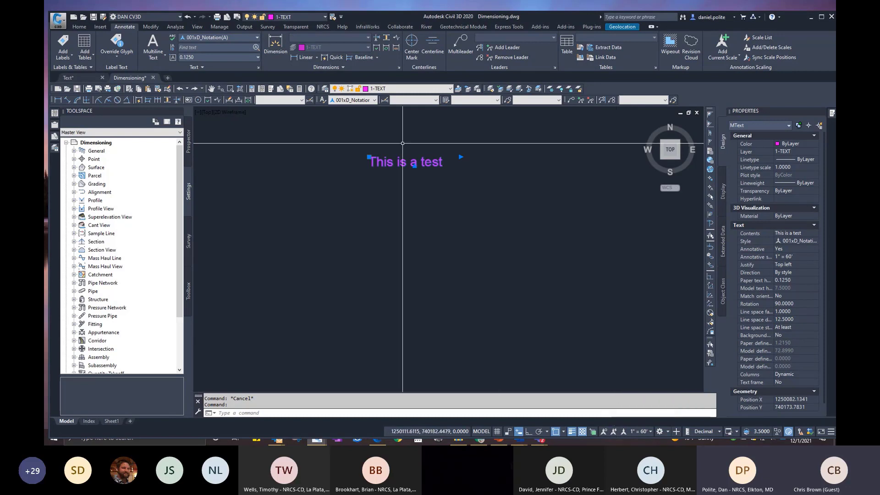
key(Escape)
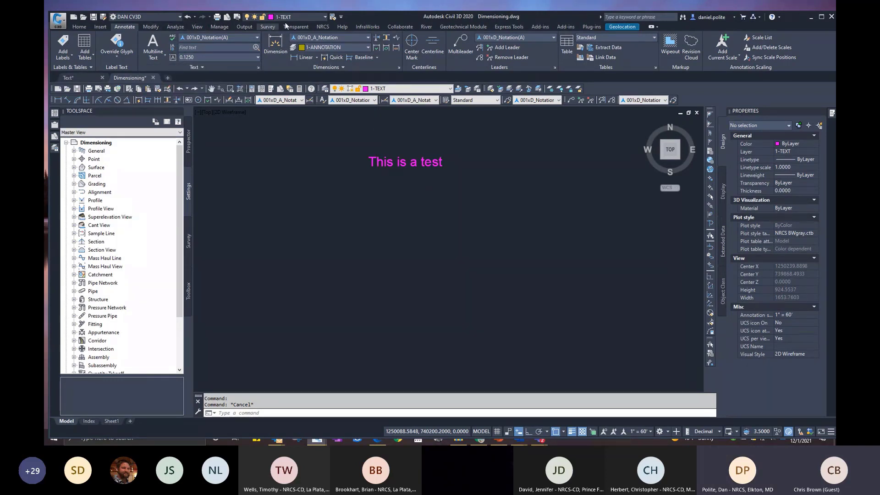
Enclose the multiline text in a rectangle with offset factor 0.35 and constant size for both width and height.
click(508, 26)
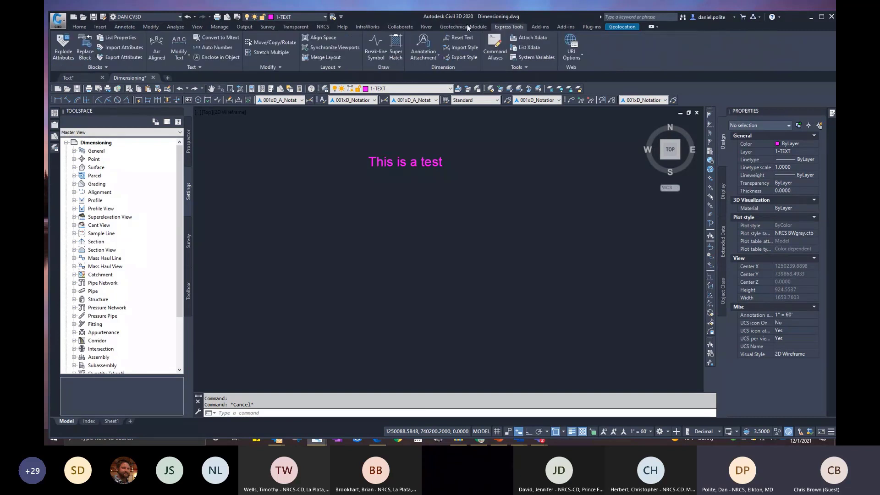
click(209, 57)
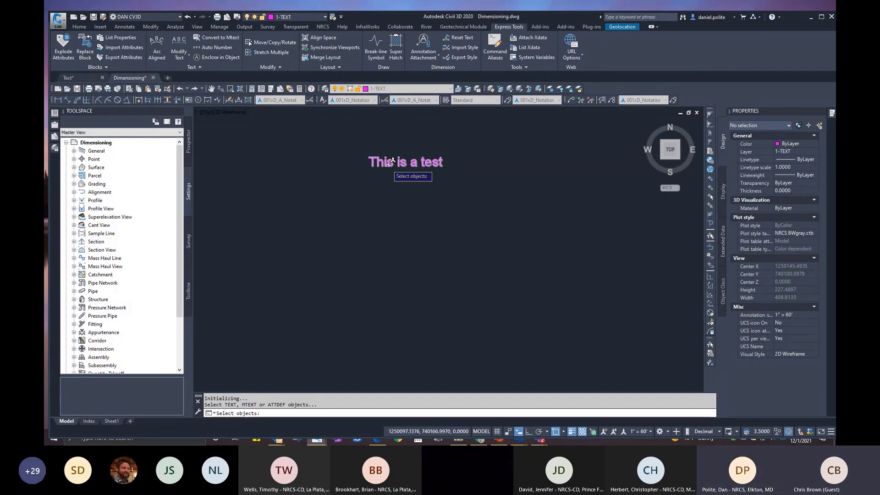
click(392, 161)
key(Return)
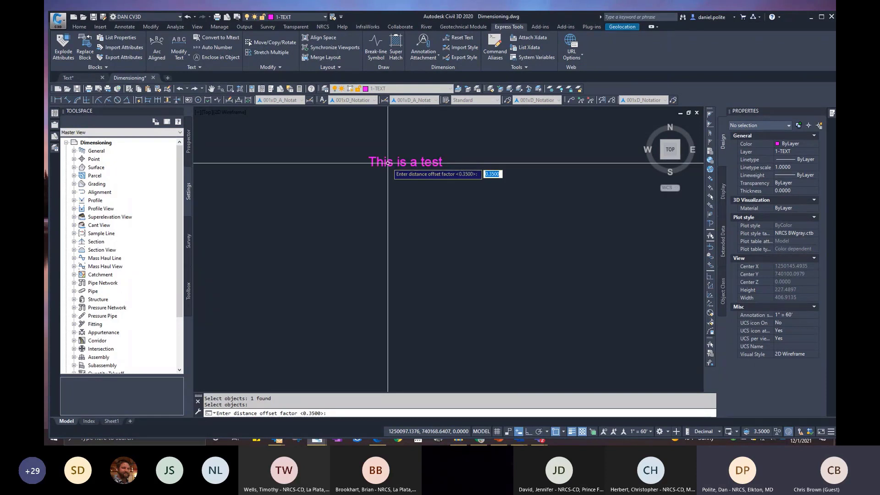
key(Return)
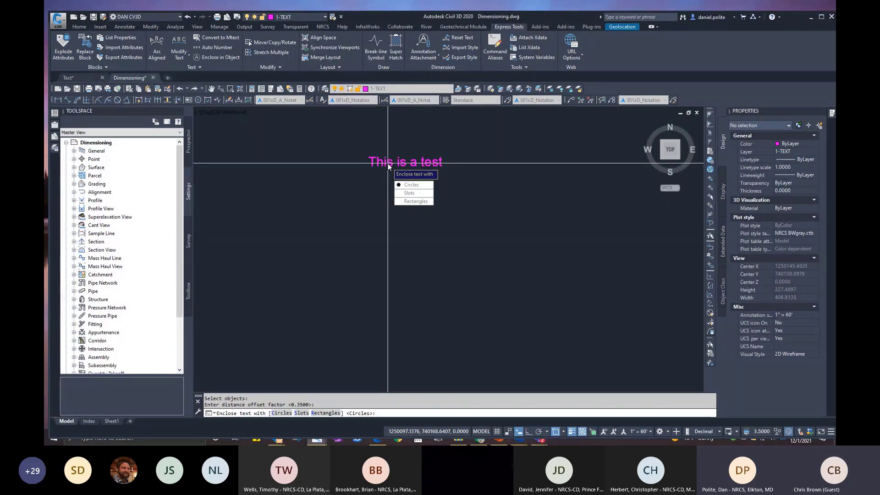
text(r)
key(Return)
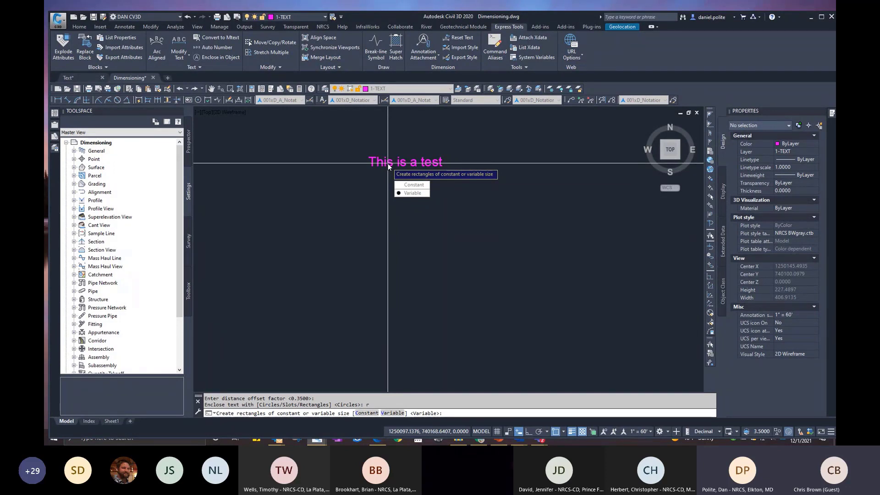
text(c)
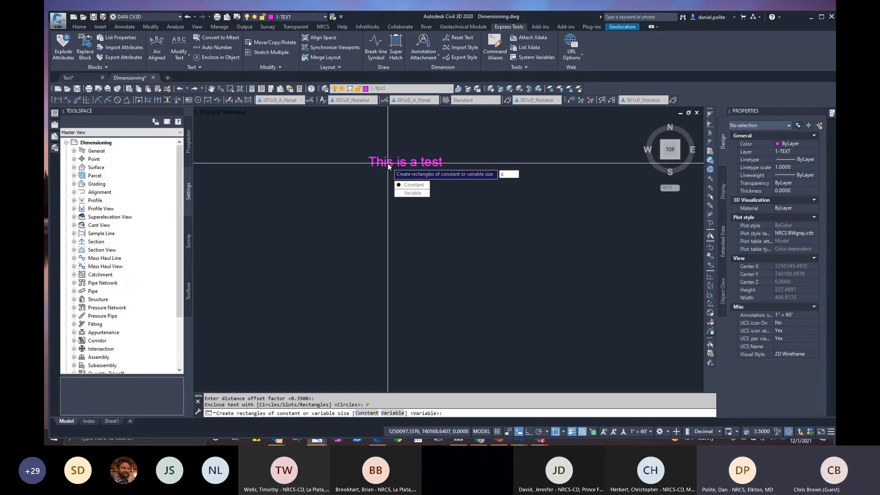
key(Return)
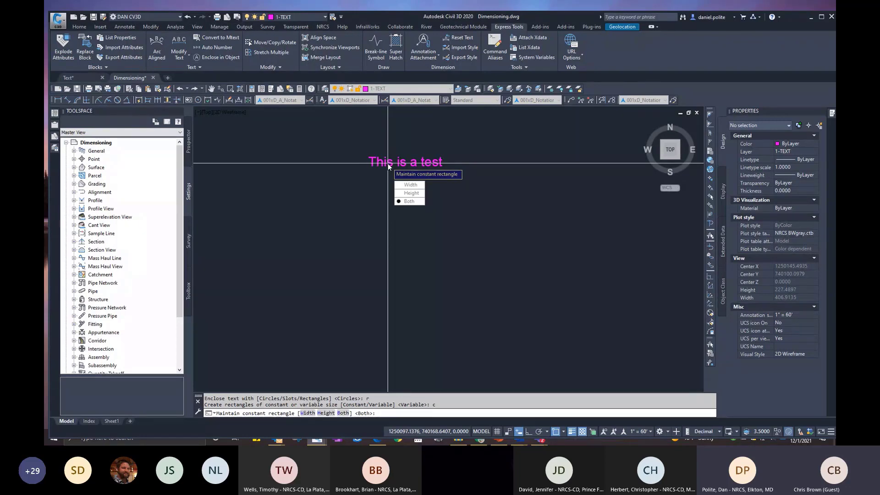
key(Return)
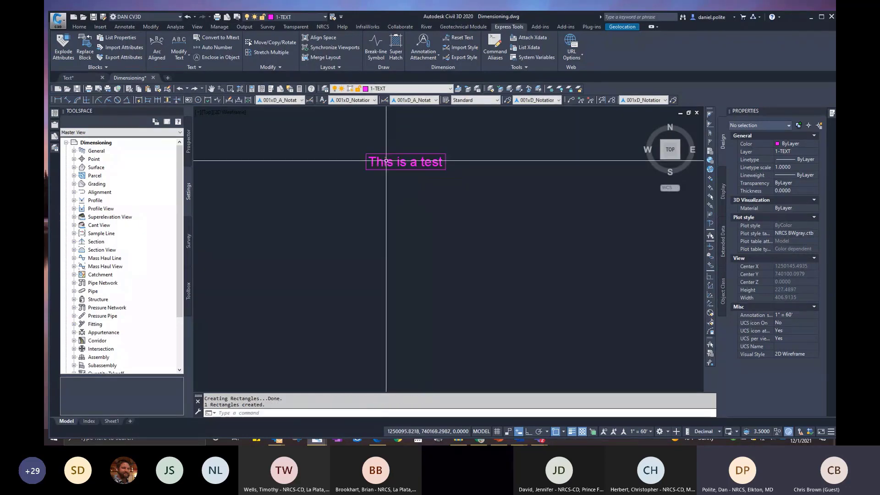
Assign the rectangle around the text to the 1-ANNOTATION layer.
click(413, 170)
click(451, 88)
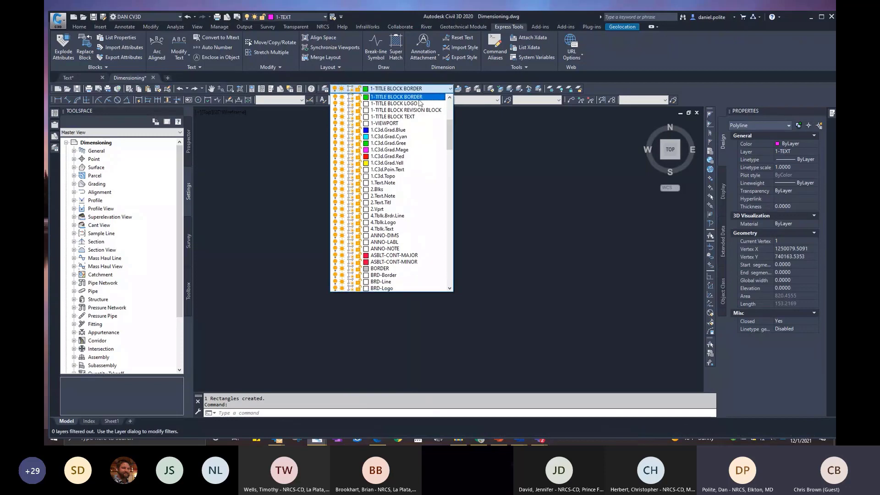
scroll(420, 104, up, 5)
click(432, 119)
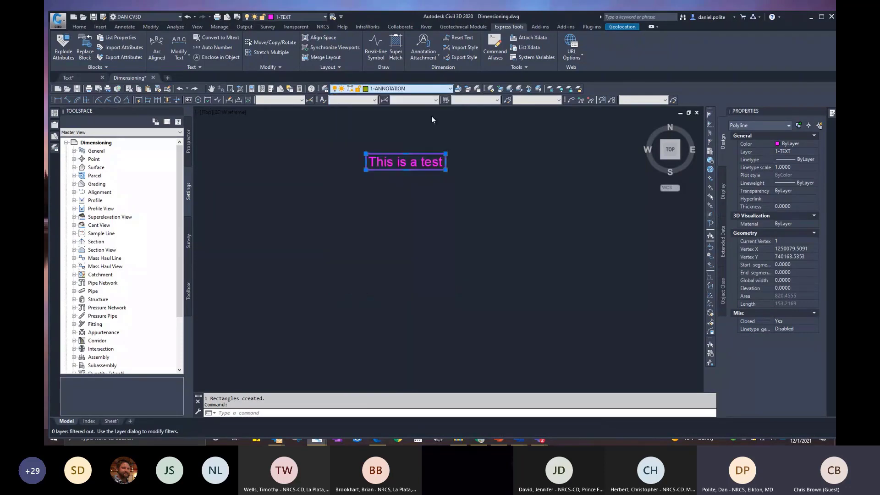
click(459, 203)
key(Escape)
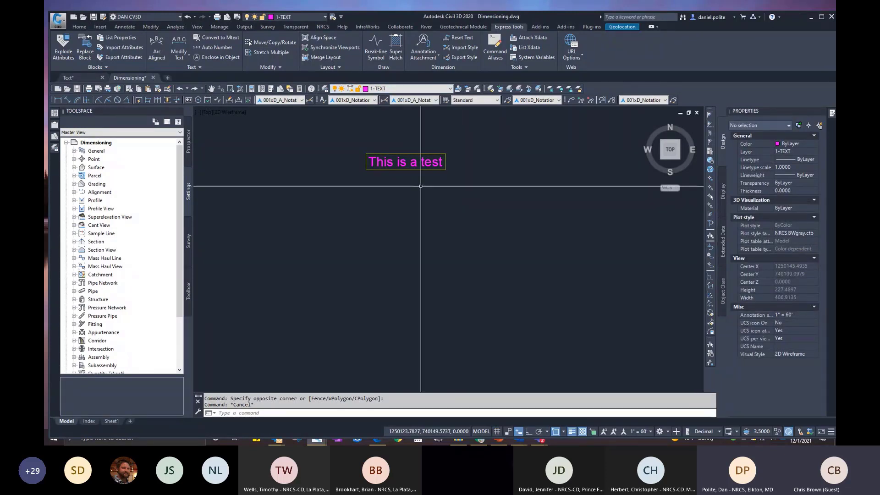
Change the multiline text inside the rectangle to read "This is 1"=60'".
double_click(425, 162)
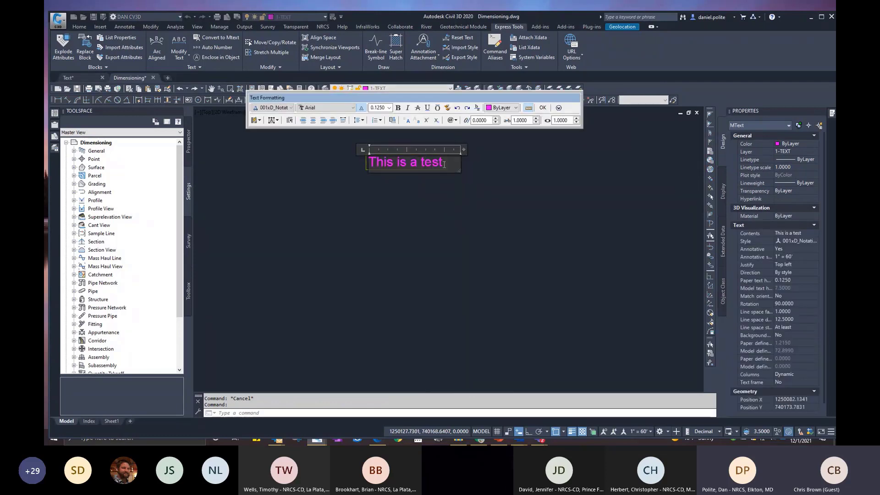
drag(444, 165, 410, 161)
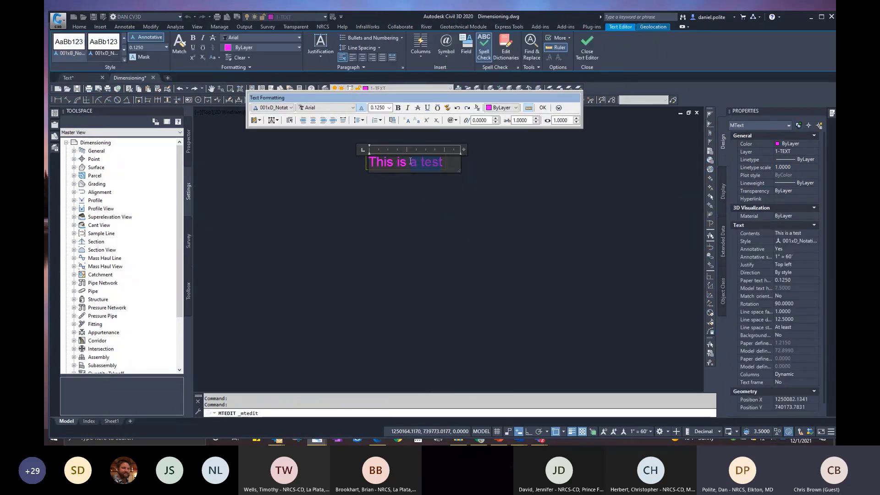
text(1"=)
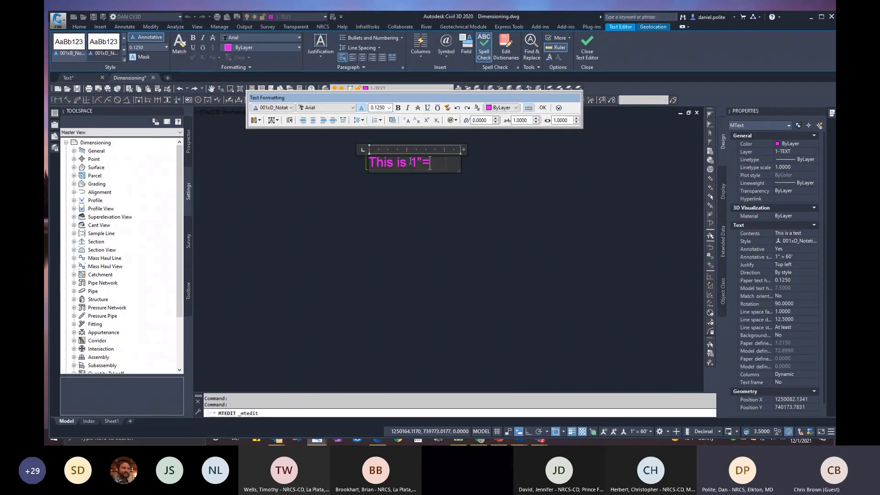
text(60')
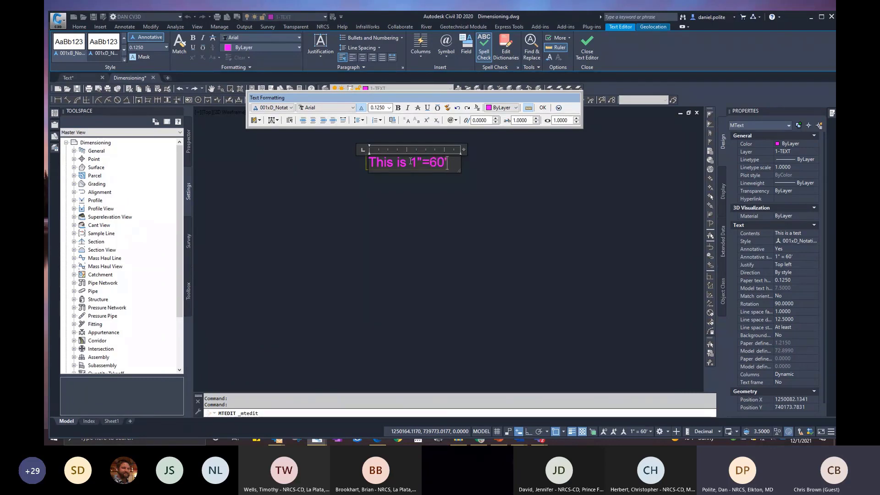
click(436, 215)
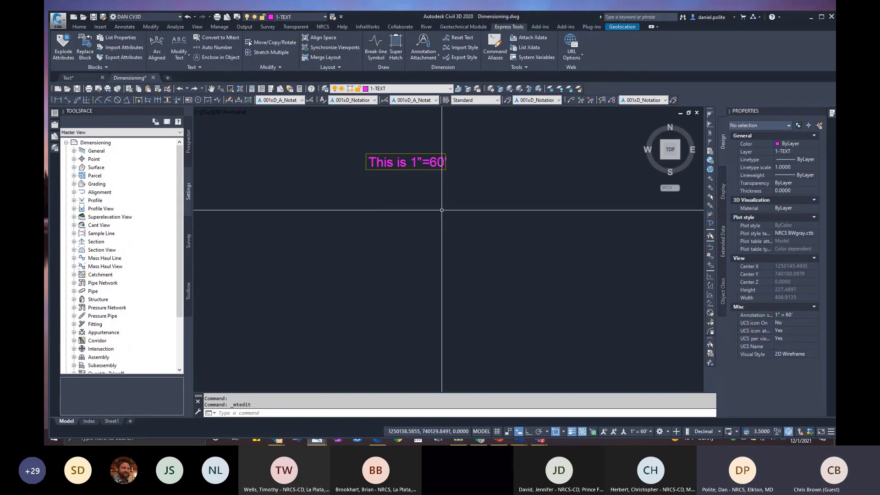
Stretch the rectangle's right edge slightly outward so it encloses the whole text.
click(446, 158)
scroll(446, 160, up, 4)
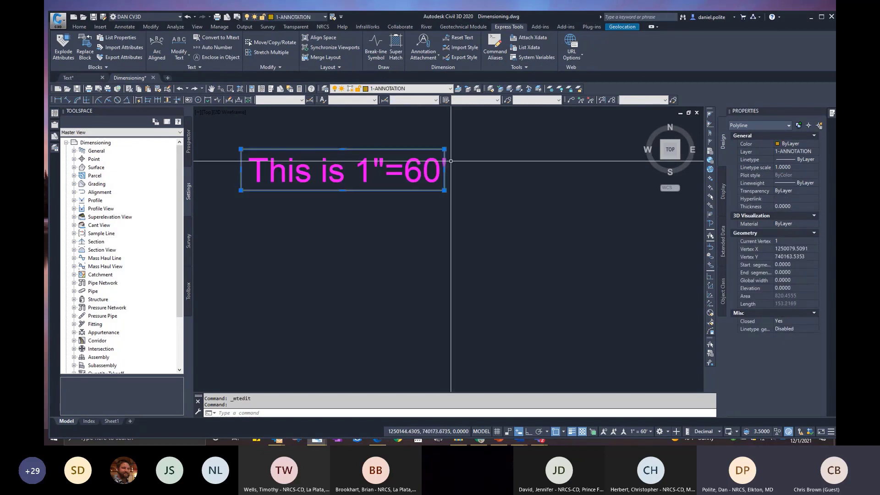
scroll(447, 168, up, 2)
click(444, 170)
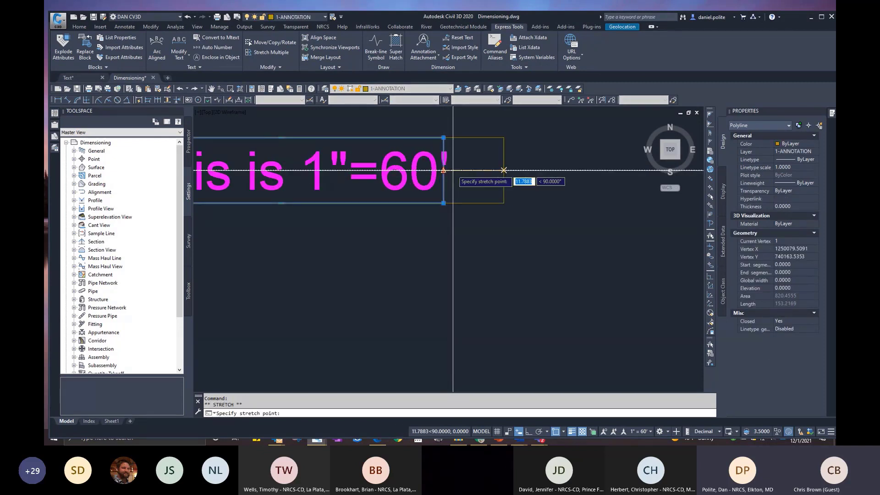
key(Escape)
scroll(523, 212, down, 6)
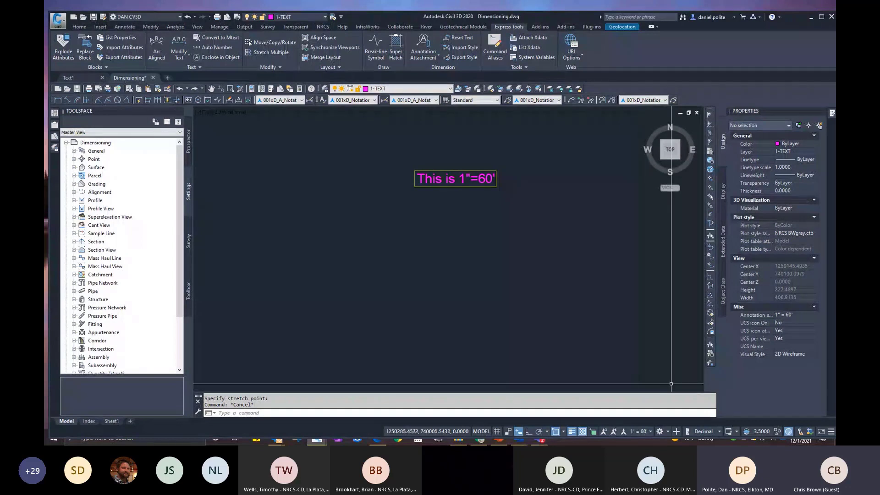
Switch the annotation scale to 1" = 50' and back to 1" = 60' to compare the text display.
click(651, 432)
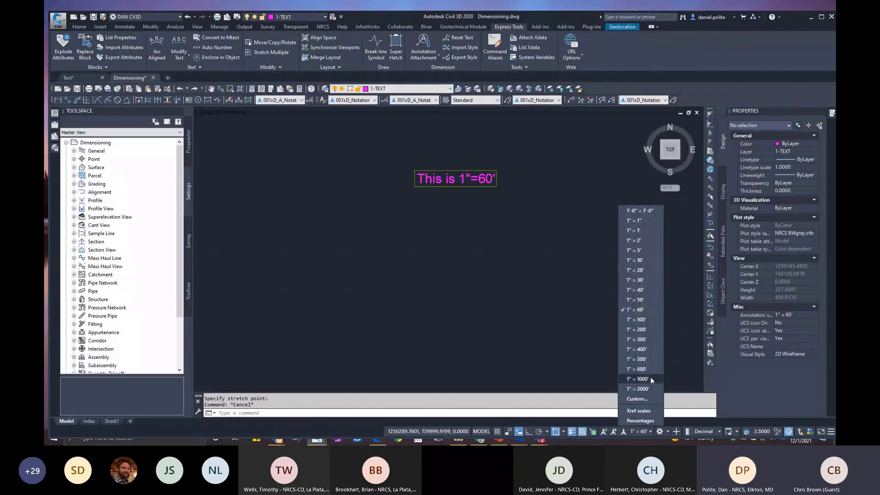
click(635, 299)
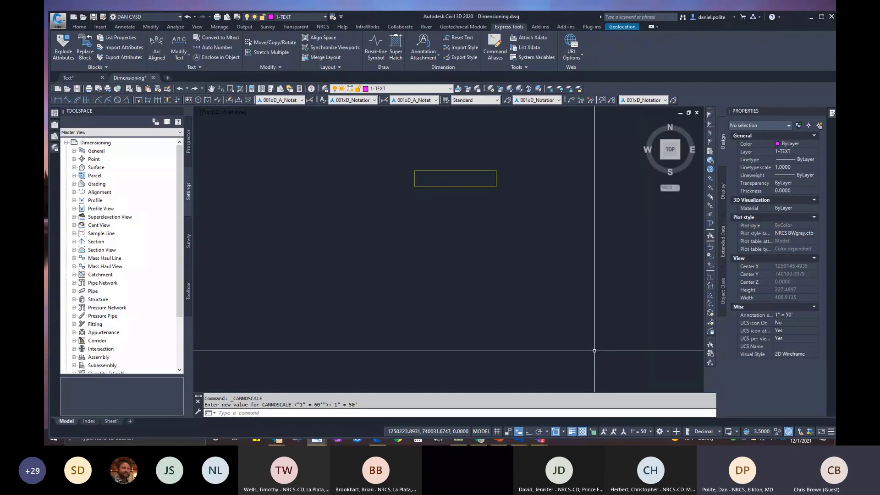
click(651, 431)
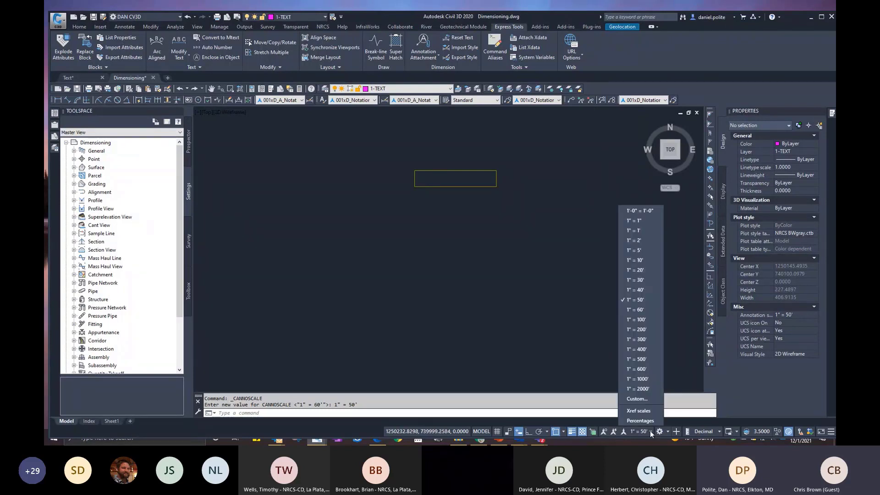
click(645, 315)
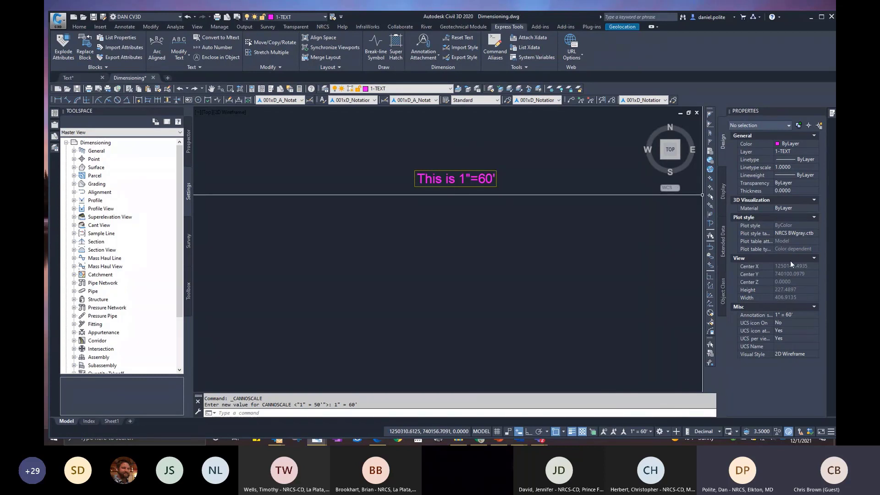
Set the annotation scale to 1" = 50' in the drawing properties.
click(815, 314)
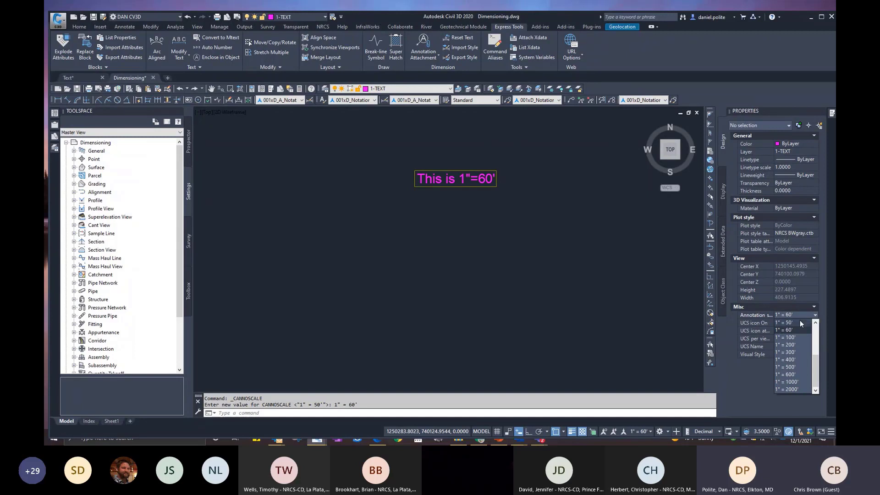
click(796, 322)
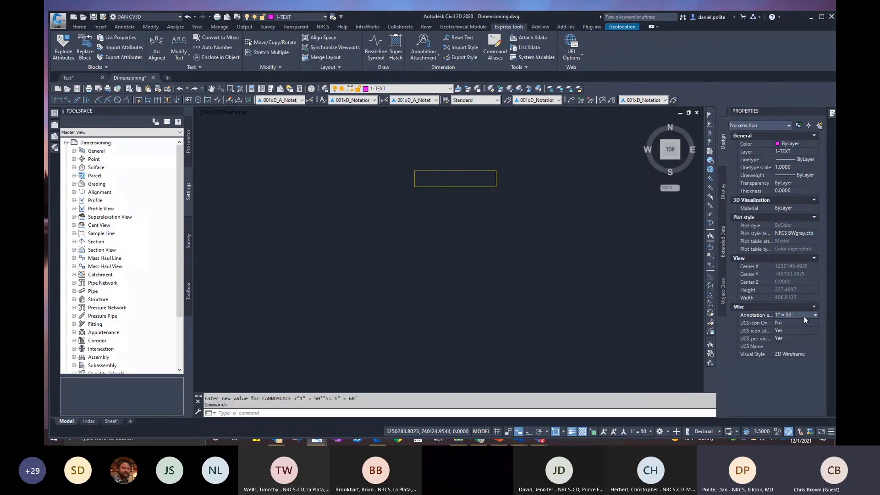
Set the annotation scale to 1" = 60' and turn on the display of annotative objects at all scales.
click(817, 315)
click(802, 331)
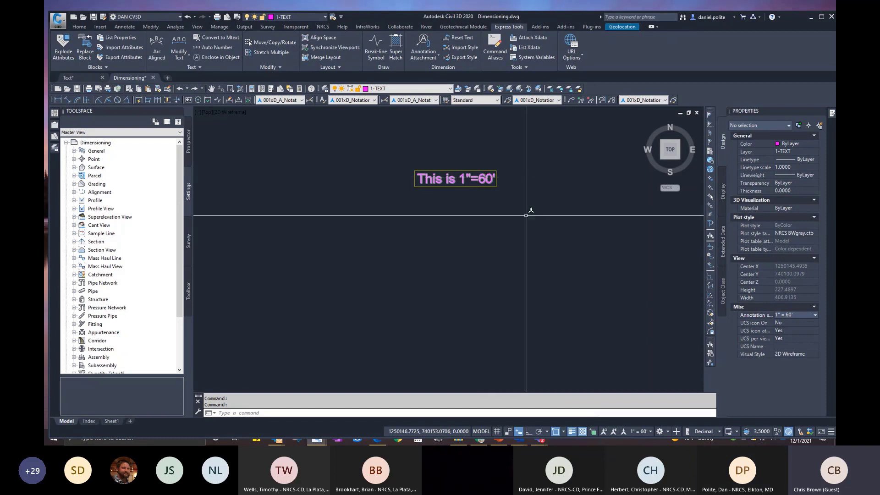
click(604, 431)
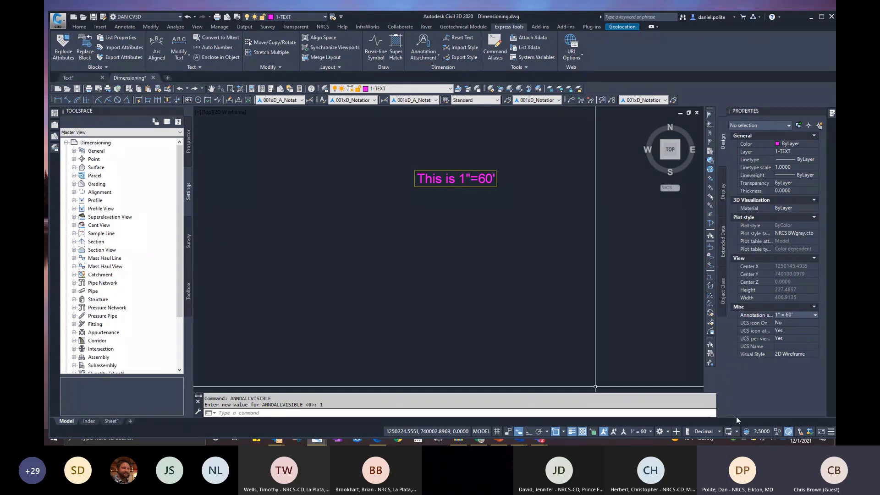
Switch the annotation scale to 1" = 50' and on to 1" = 40' to compare how the boxed text displays.
click(651, 431)
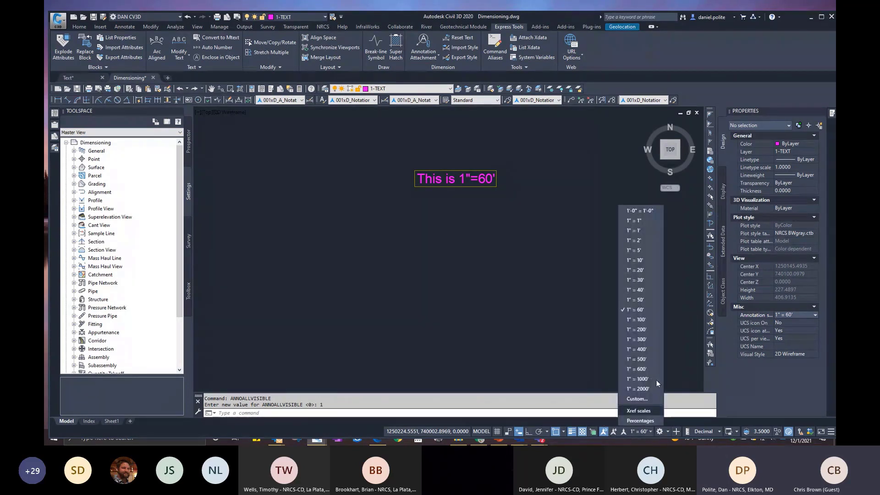
click(636, 300)
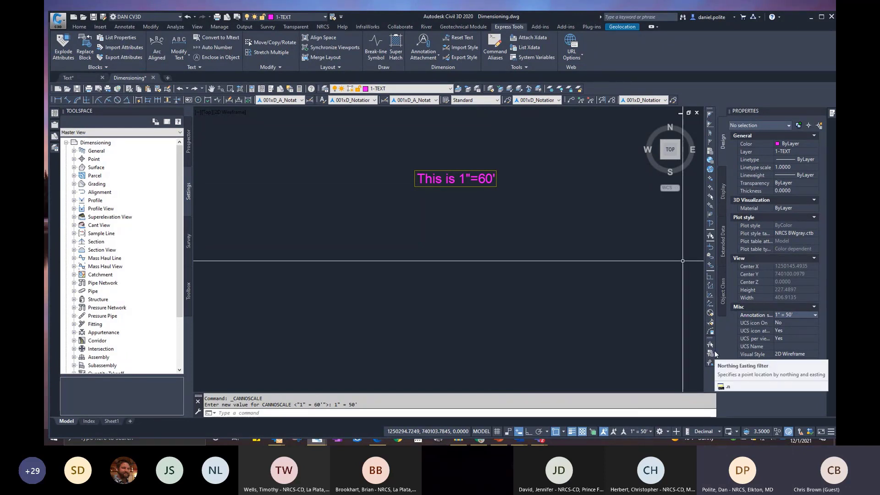
click(650, 425)
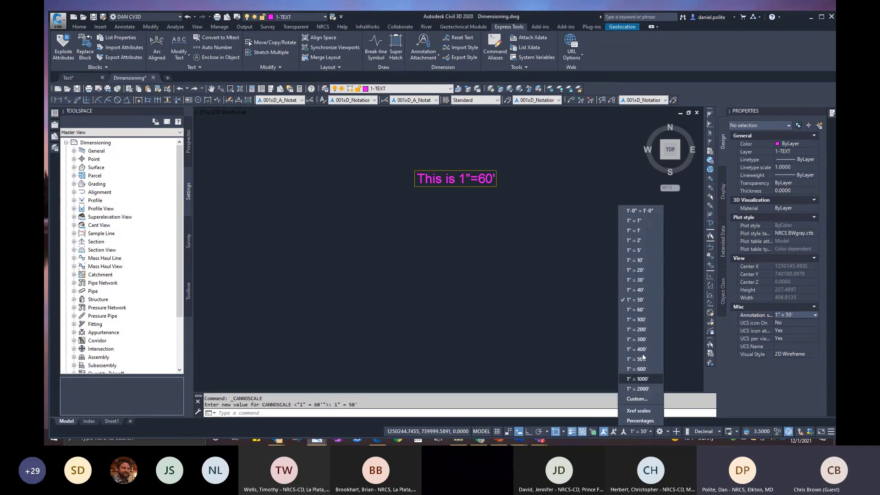
click(632, 290)
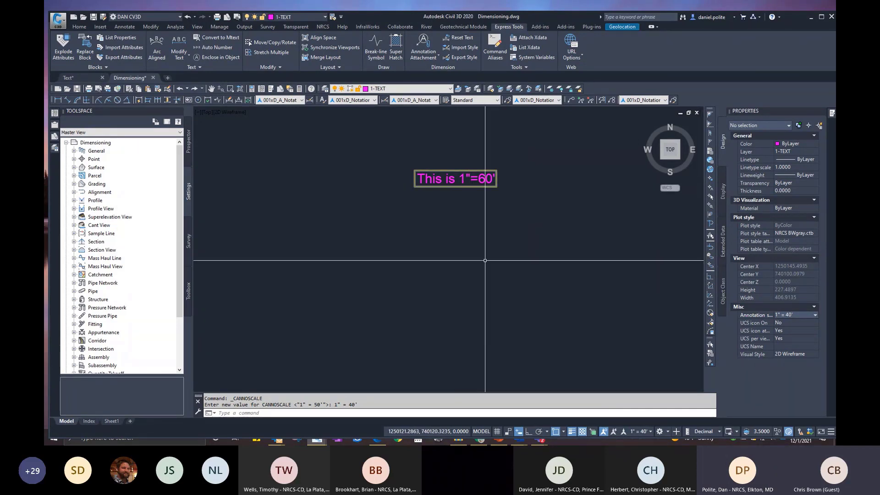
Turn on automatic adding of scales to annotative objects, and add the 1" = 20' object scale to the multiline text.
click(614, 431)
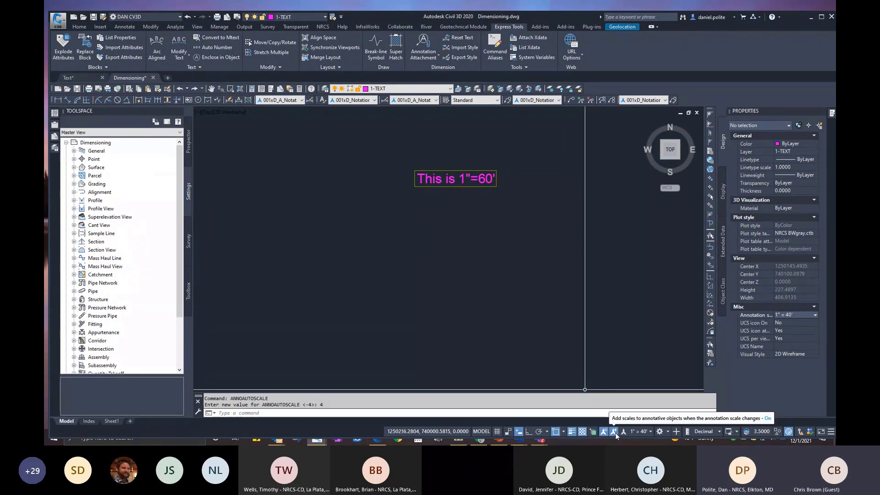
click(481, 179)
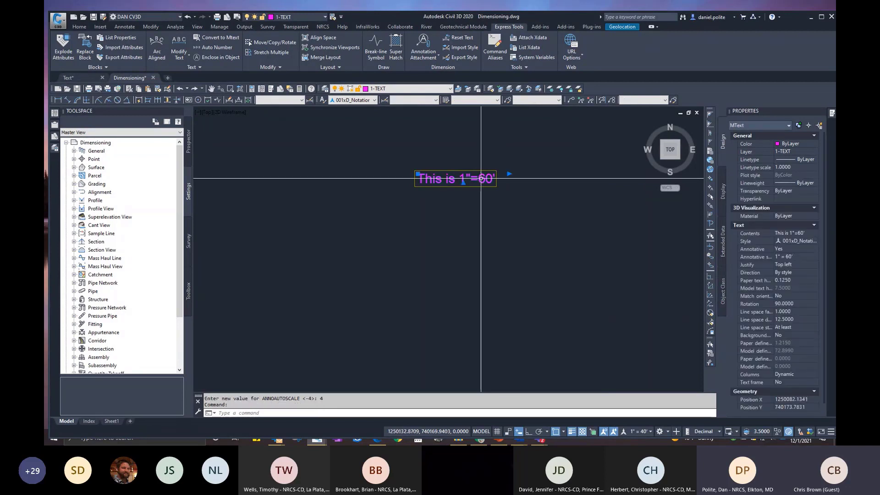
right_click(557, 315)
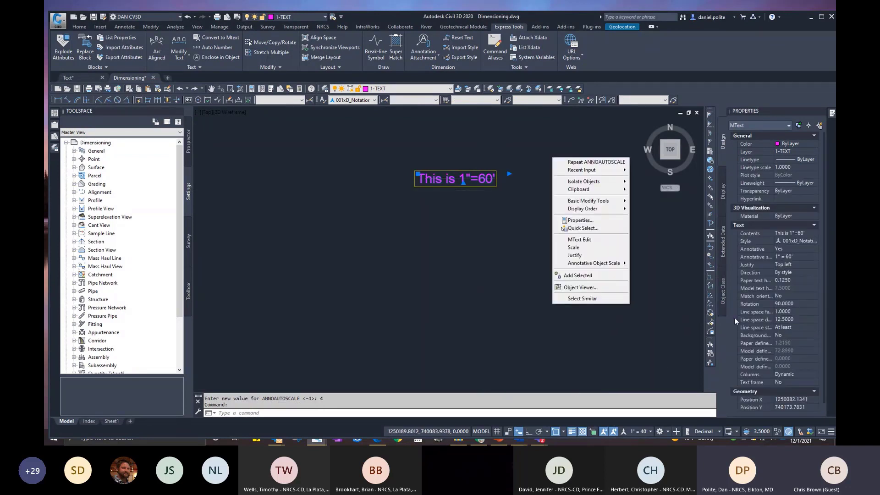
click(814, 258)
click(815, 257)
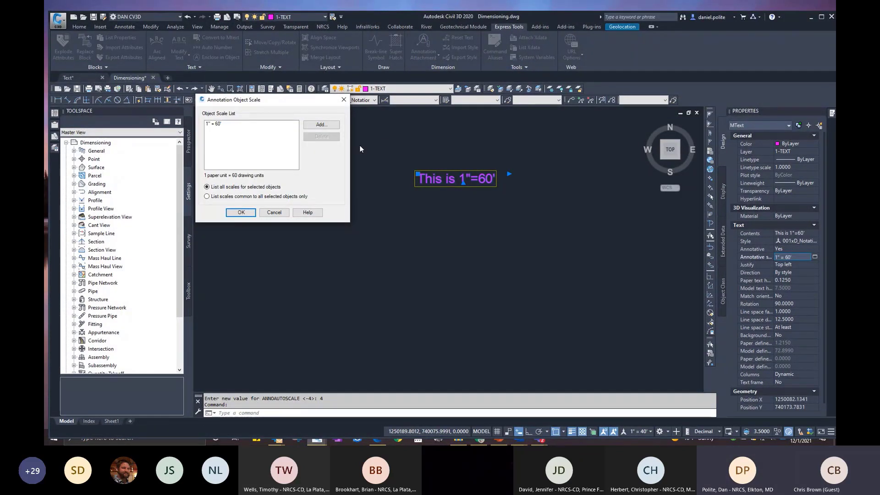
click(320, 126)
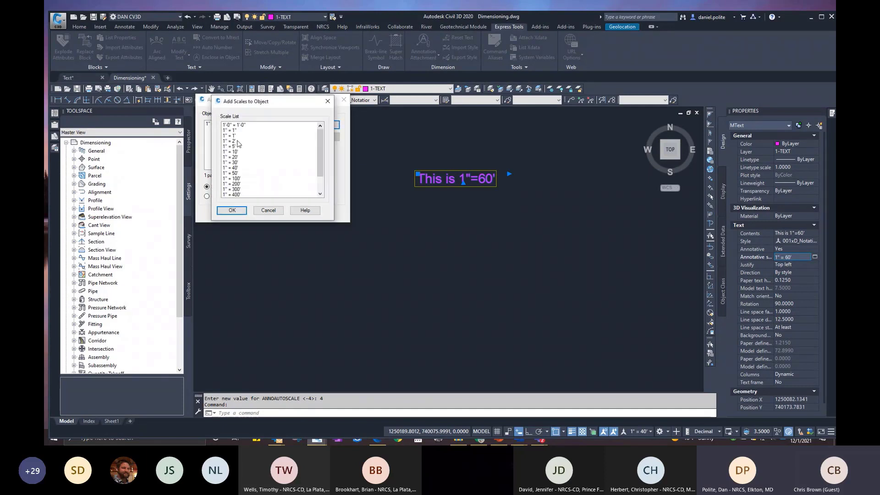
click(236, 157)
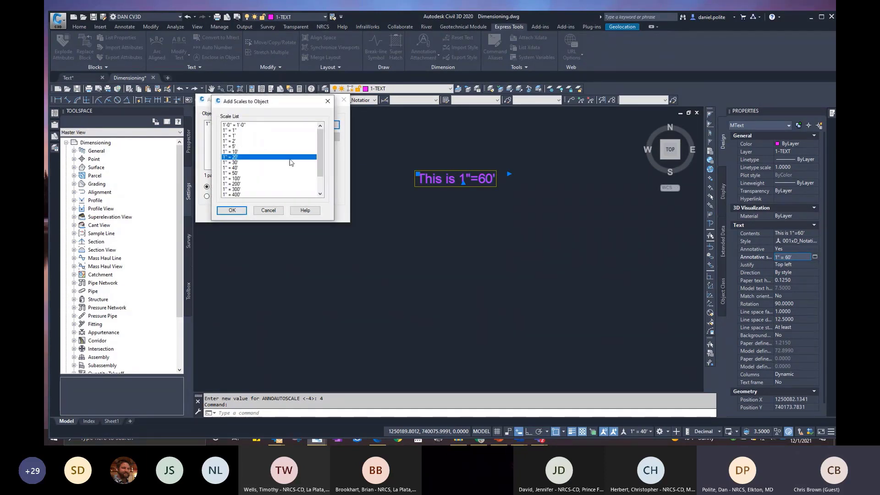
click(231, 211)
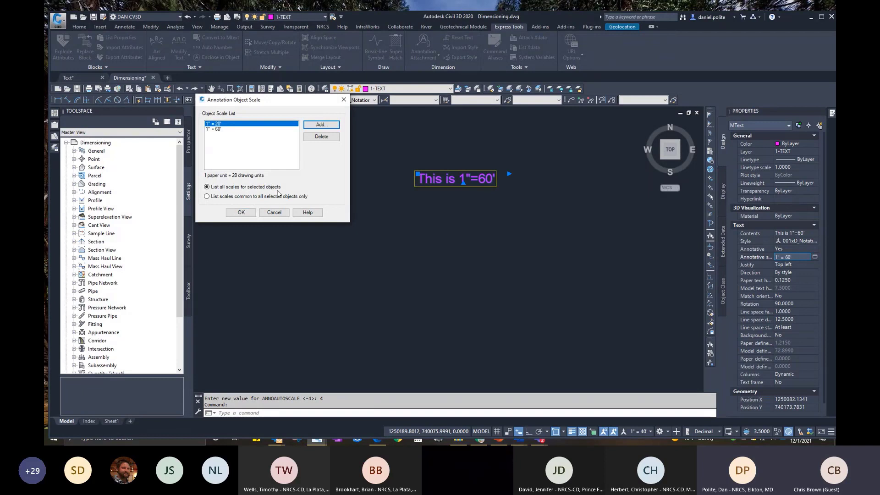
click(243, 211)
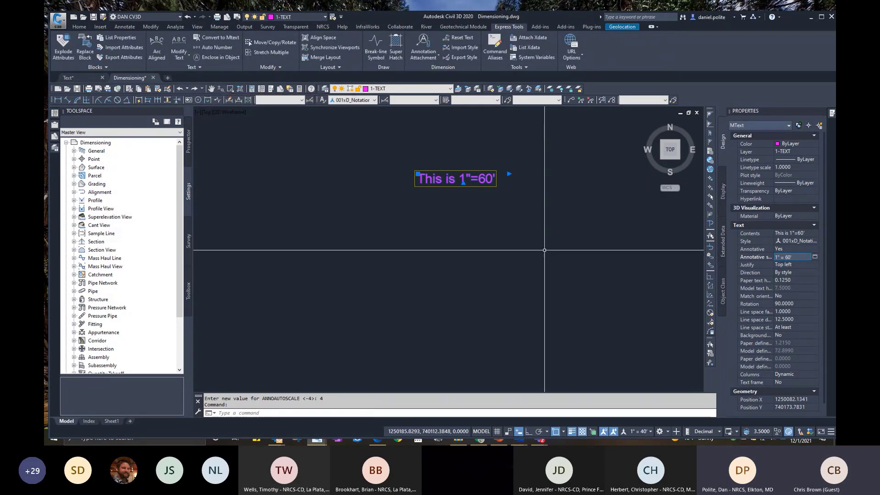
Switch the annotation scale through 1" = 20', 1" = 30' and 1" = 40' to add each scale to the text.
click(639, 432)
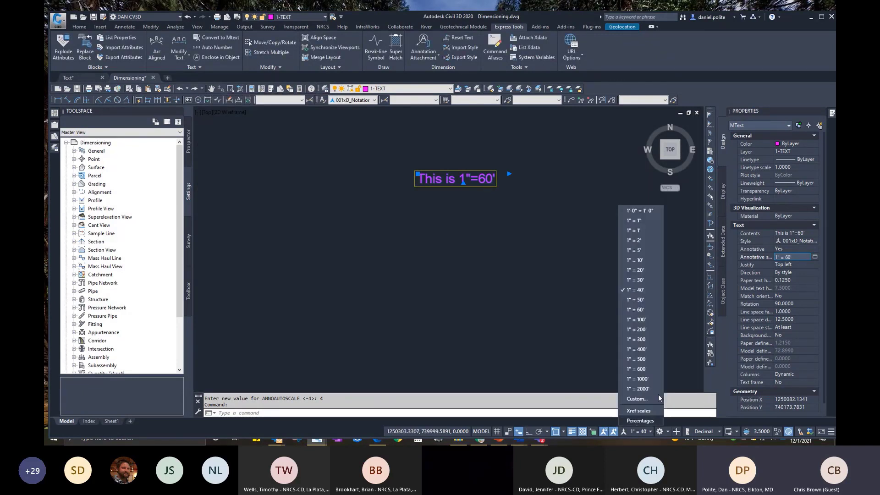
click(647, 272)
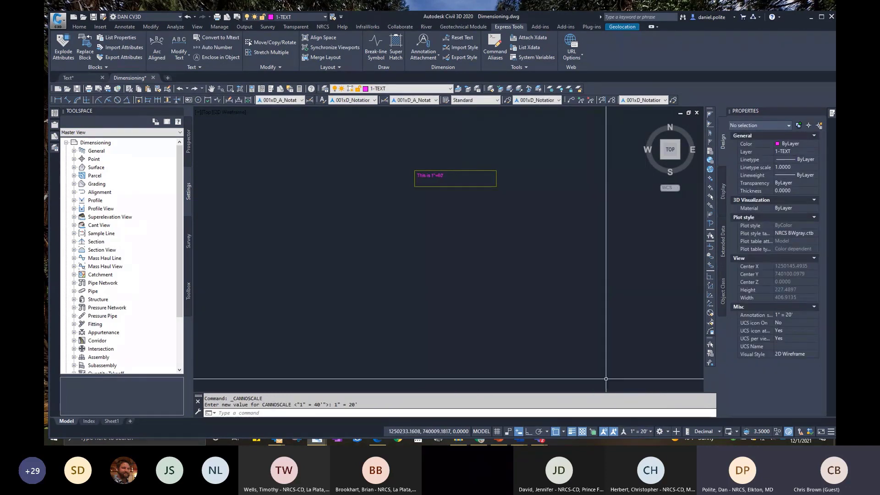
click(651, 431)
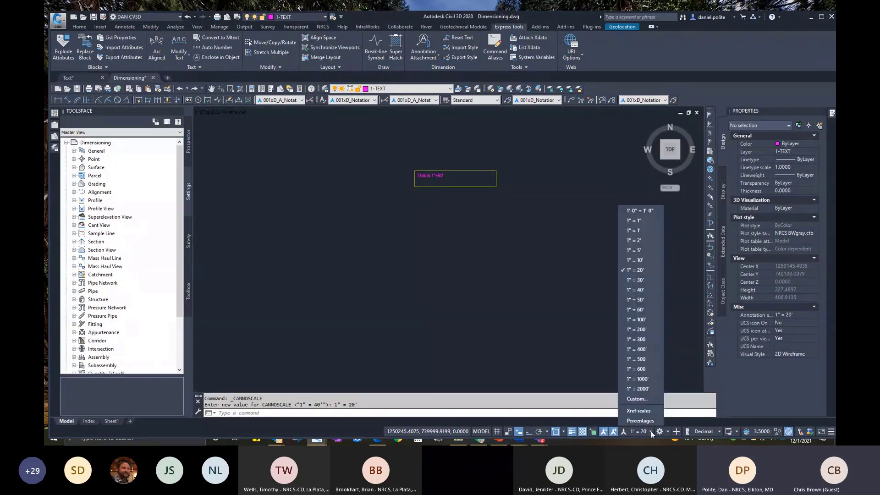
click(634, 280)
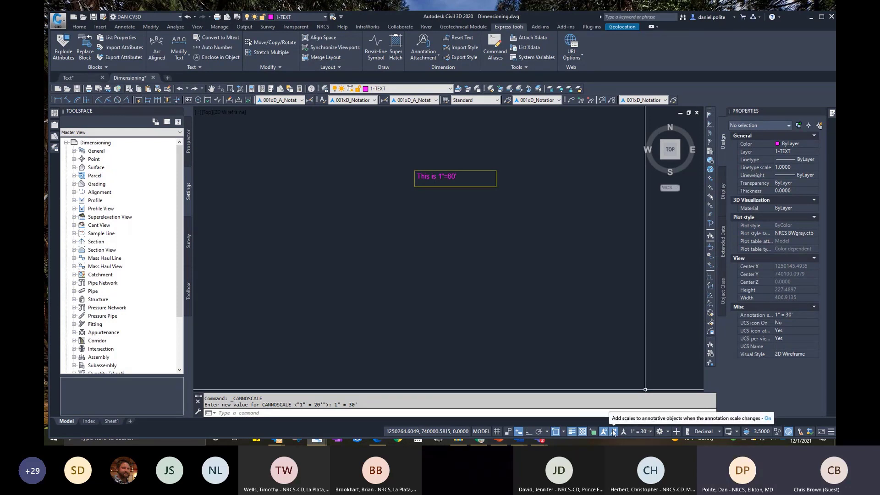
click(649, 433)
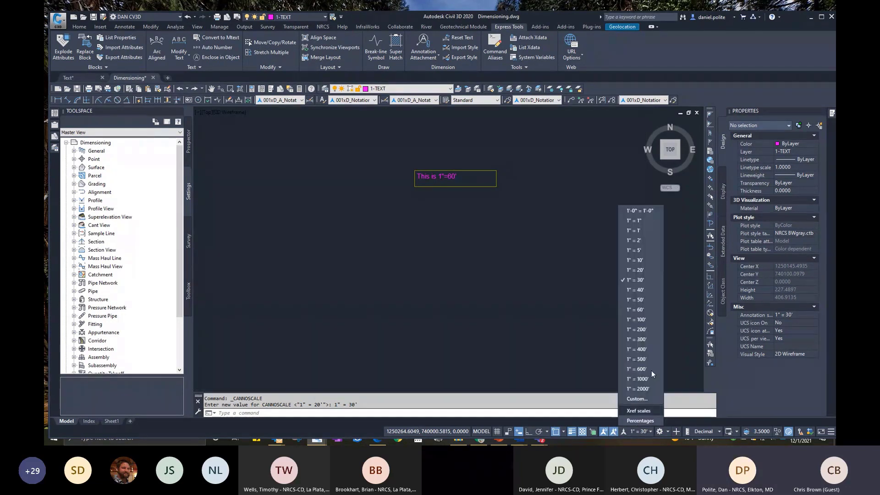
click(638, 290)
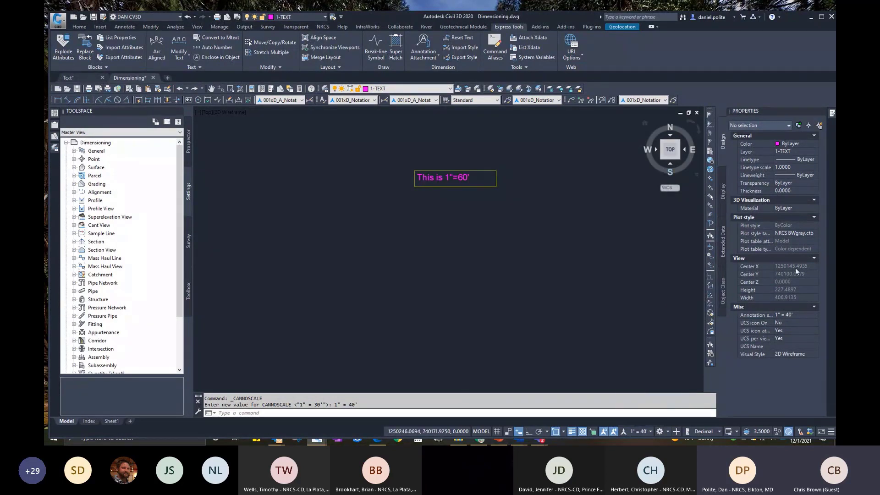
Review the multiline text's object scale list, and turn off automatic adding of scales to annotative objects.
click(496, 179)
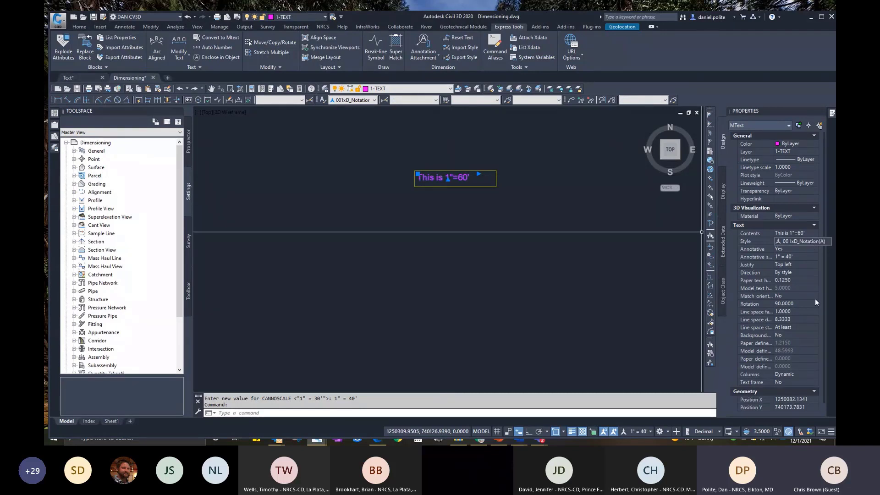
double_click(453, 177)
click(452, 179)
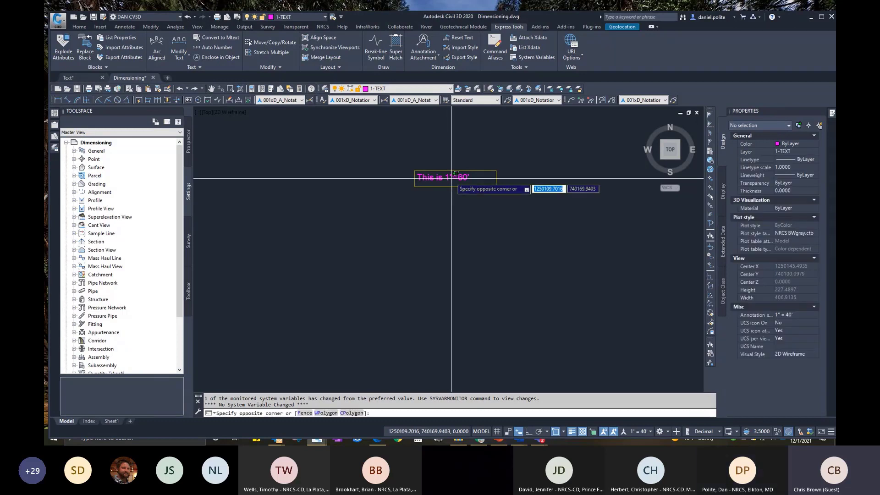
click(441, 176)
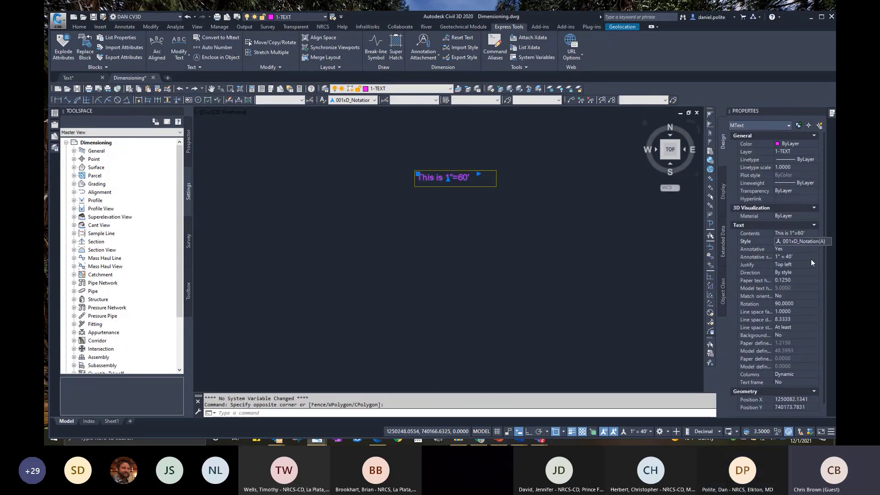
key(Escape)
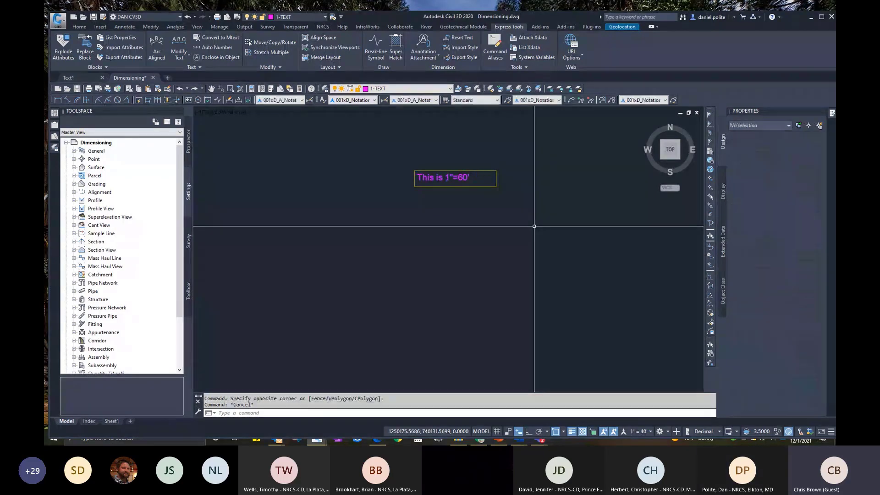
click(442, 179)
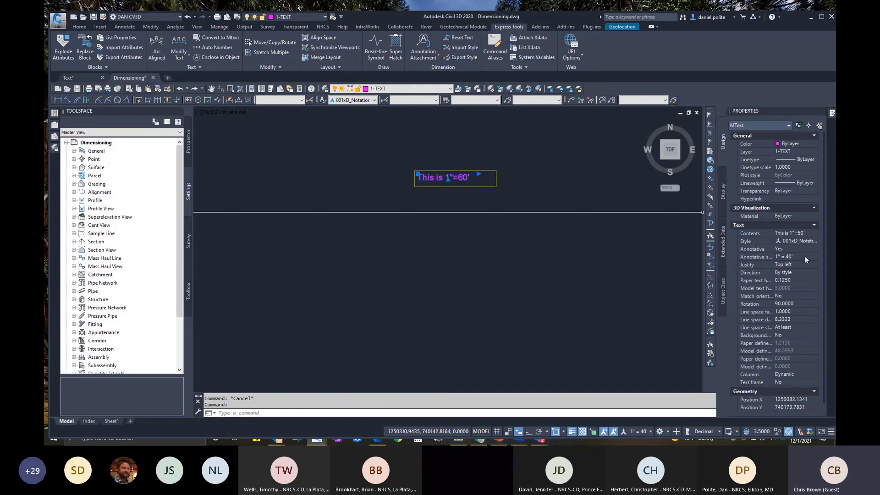
click(805, 258)
click(815, 257)
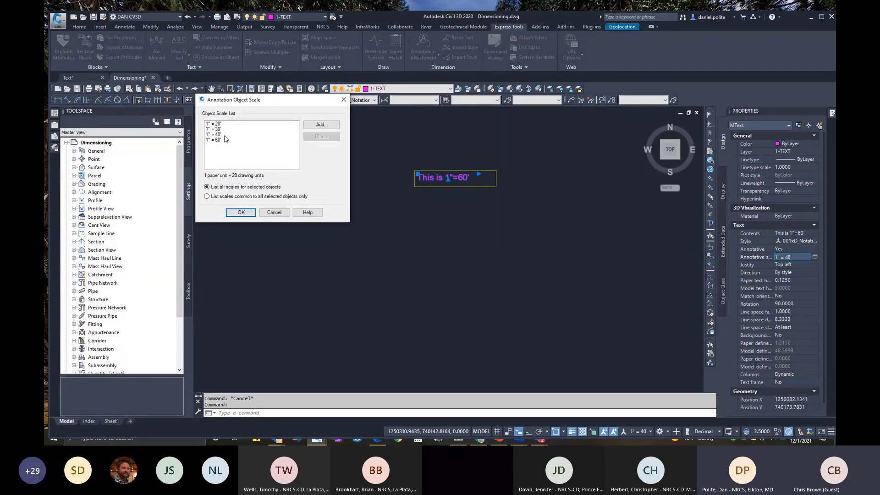
click(275, 213)
key(Escape)
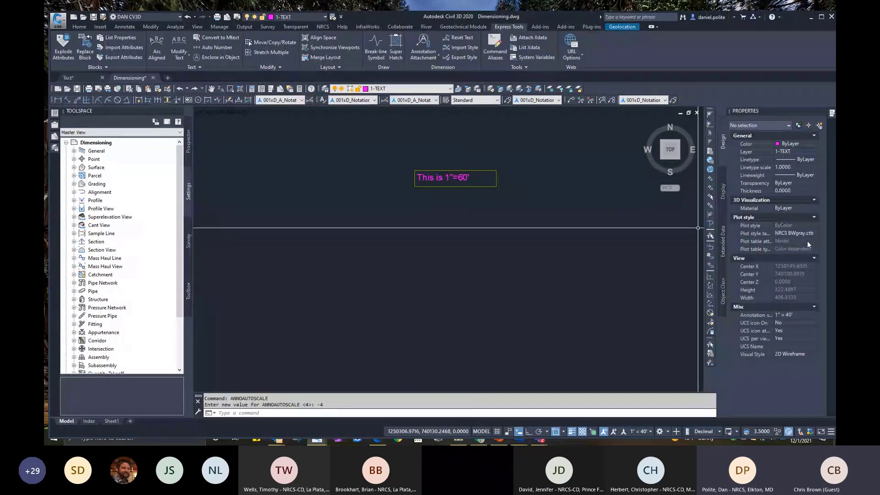
Set the annotation scale to 1" = 50' and check which object scales the multiline text has.
click(650, 431)
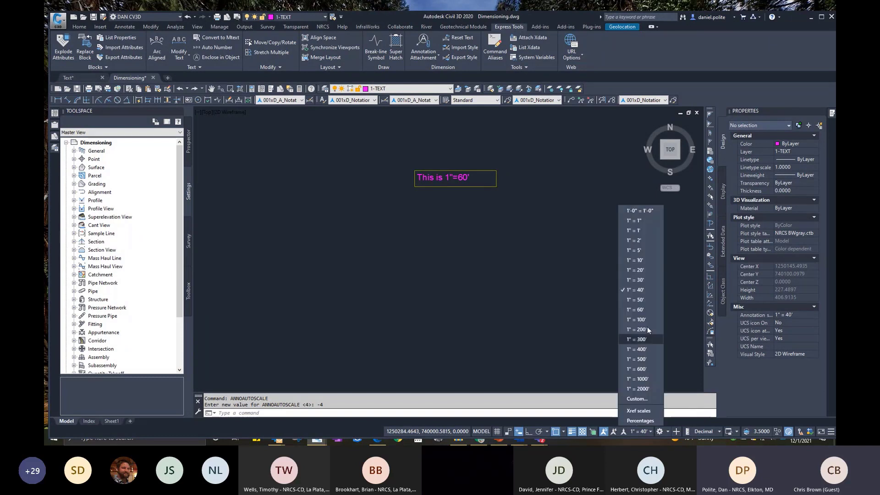
click(642, 299)
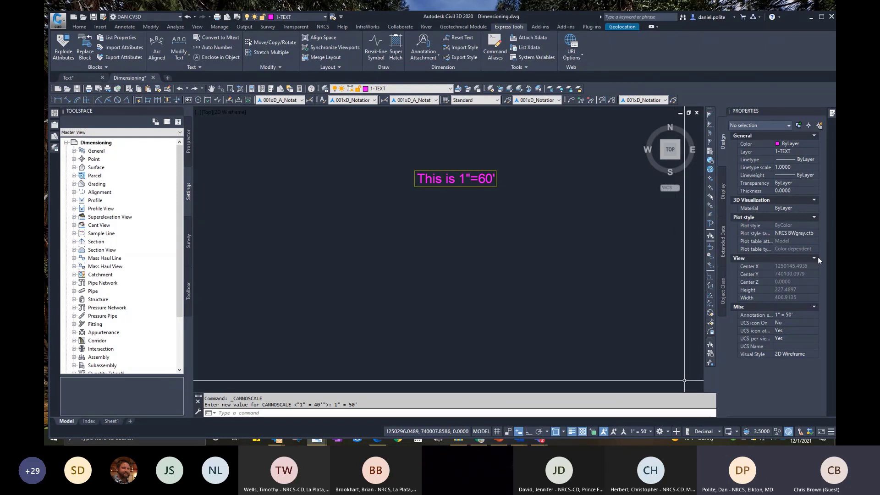
click(479, 177)
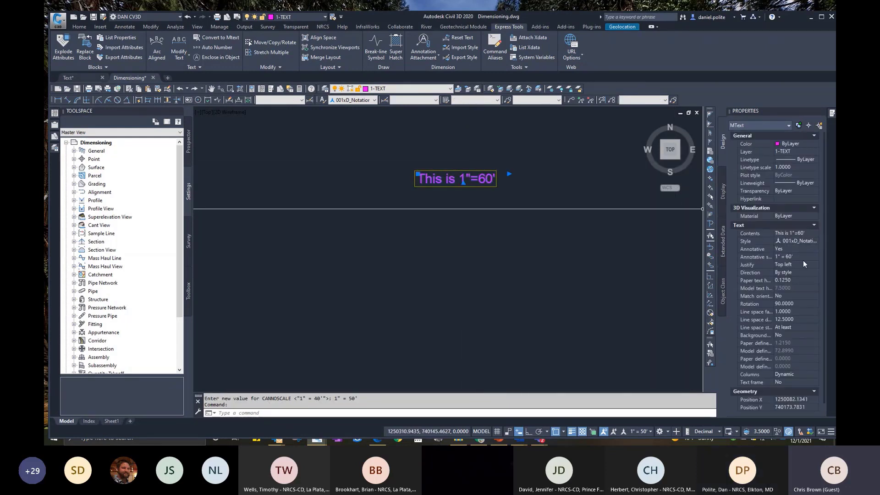
click(803, 258)
click(815, 257)
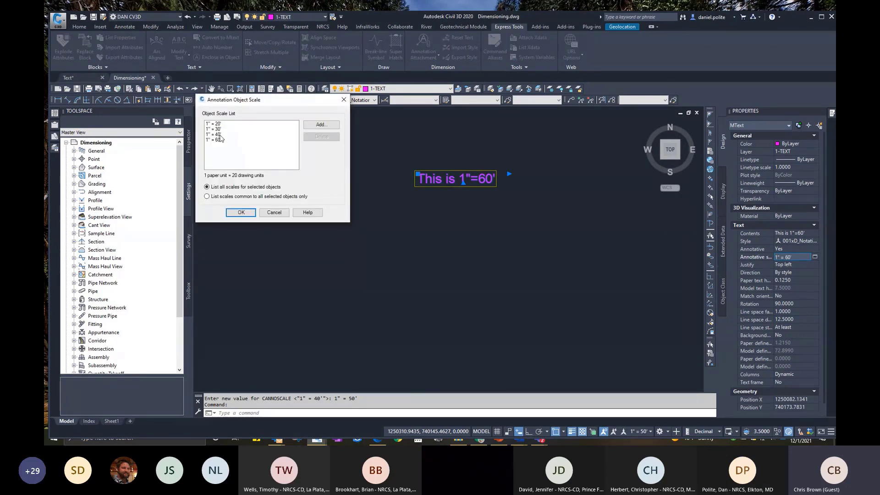
click(274, 212)
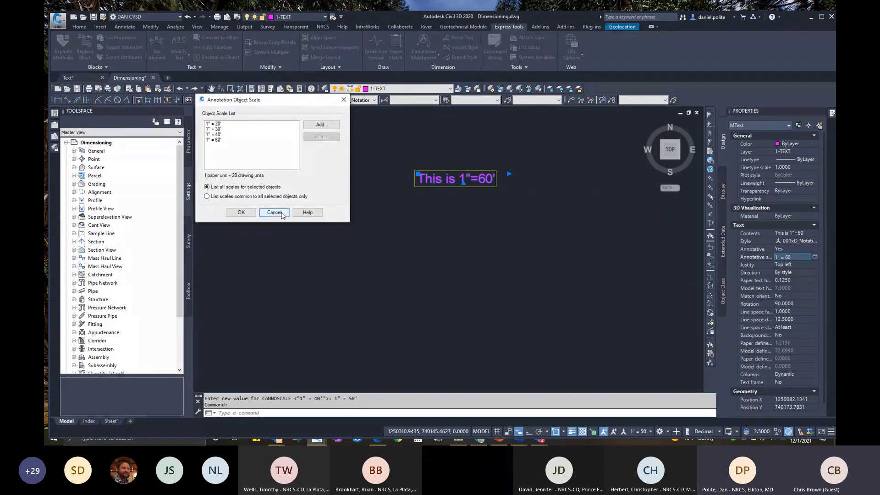
Turn on automatic adding of scales to annotative objects again, keeping the current annotation scale.
click(614, 432)
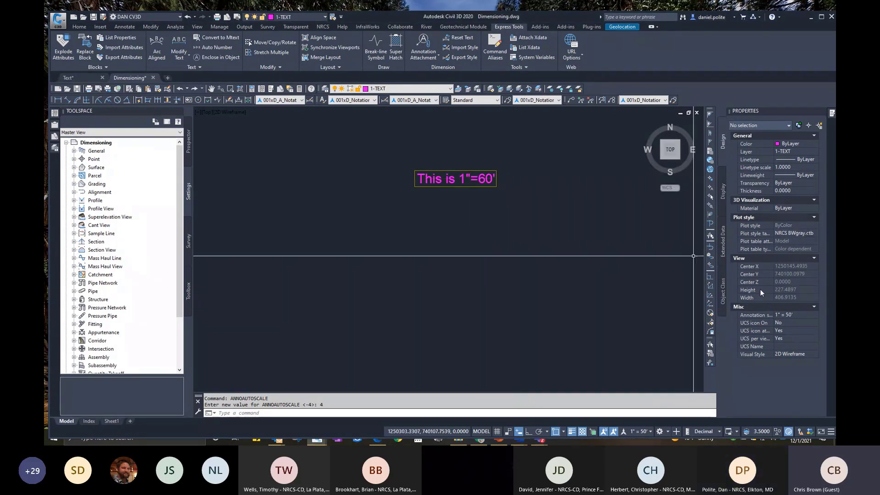
click(815, 315)
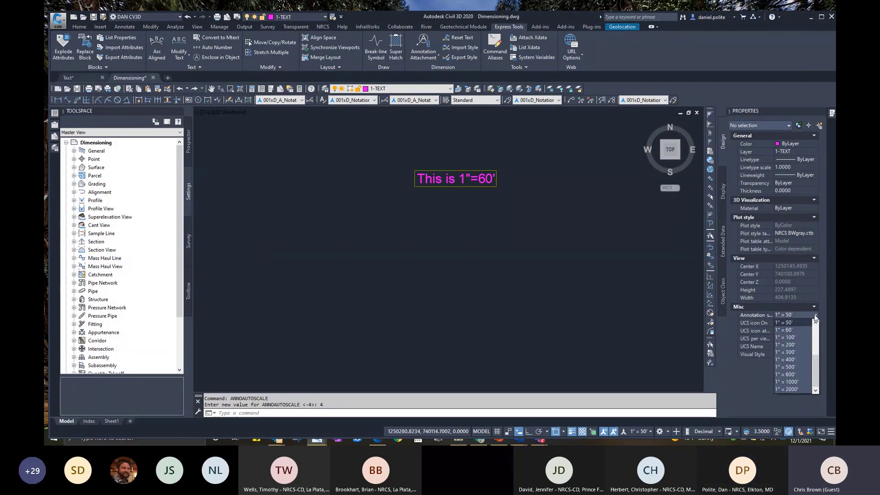
click(749, 314)
Check the multiline text's annotation object scale list and leave it without changes.
click(477, 179)
right_click(479, 180)
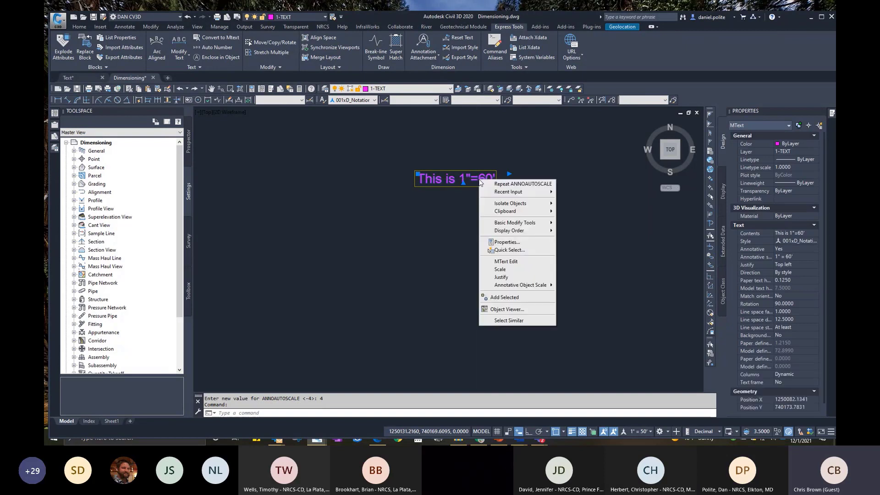
mouse_move(522, 285)
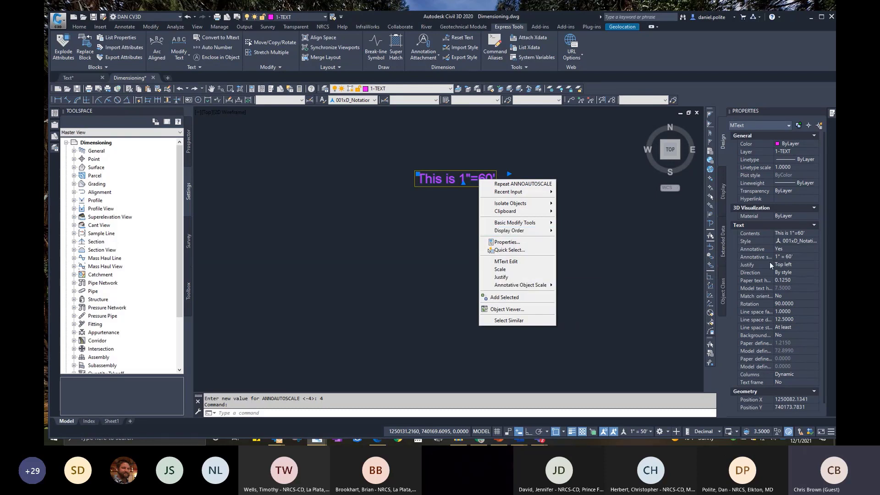
click(792, 257)
click(815, 256)
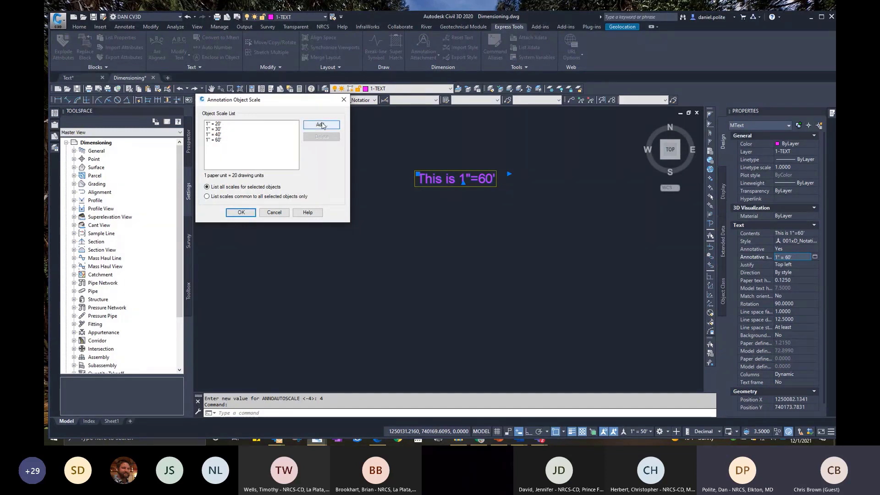
click(273, 213)
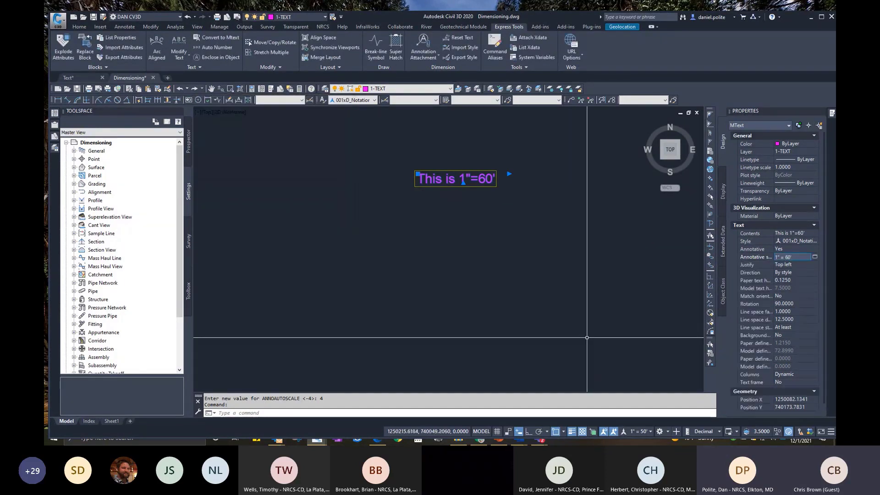
Switch the annotation scale to 1" = 40' and back to 1" = 50' to add the 50' scale to the text.
click(613, 433)
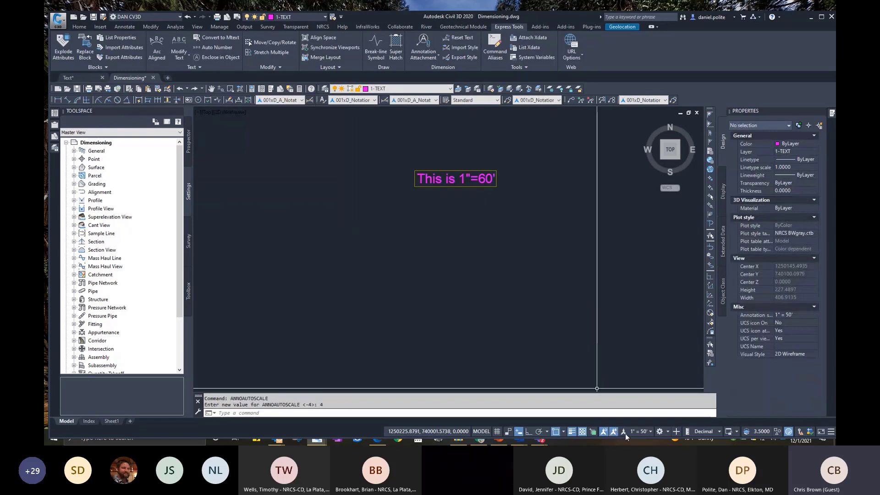
click(643, 432)
click(640, 316)
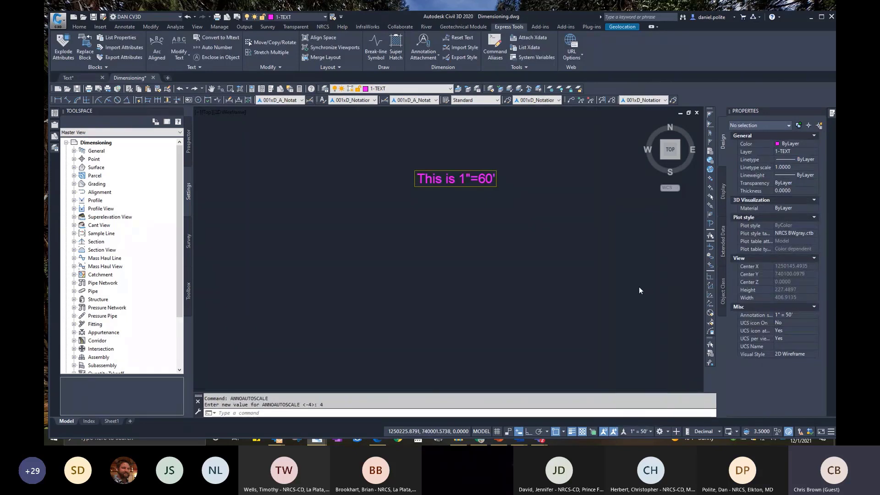
click(643, 432)
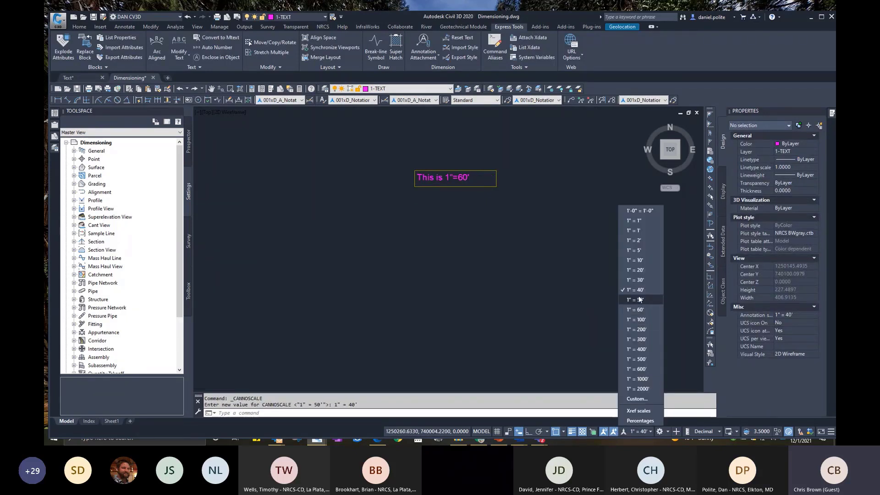
click(640, 324)
Select the multiline text and review which object scales it has after reapplying 1" = 50'.
click(460, 179)
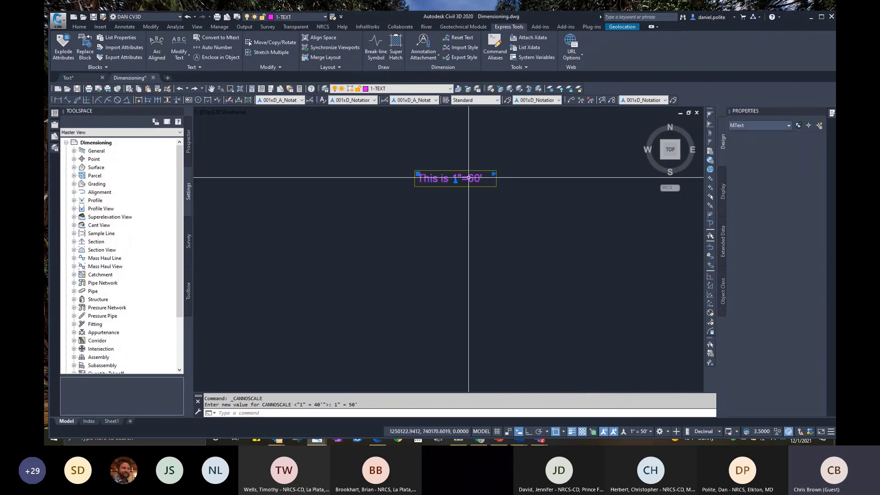
right_click(468, 179)
mouse_move(512, 287)
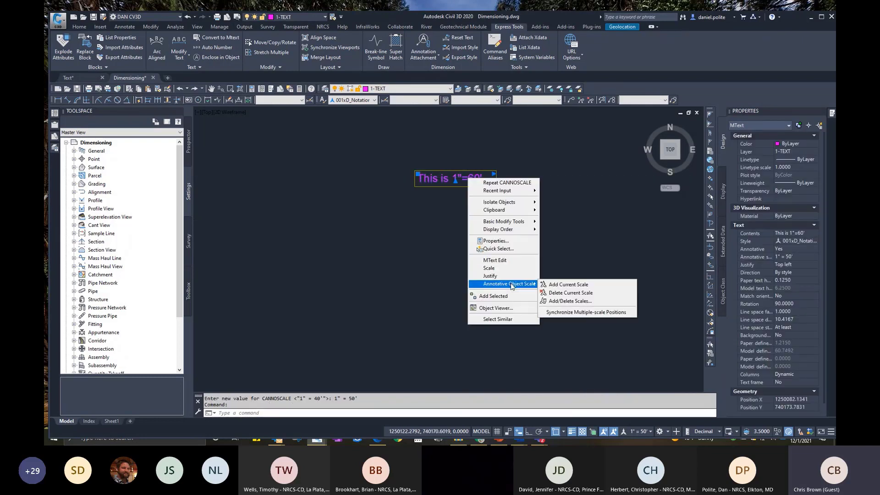
click(662, 249)
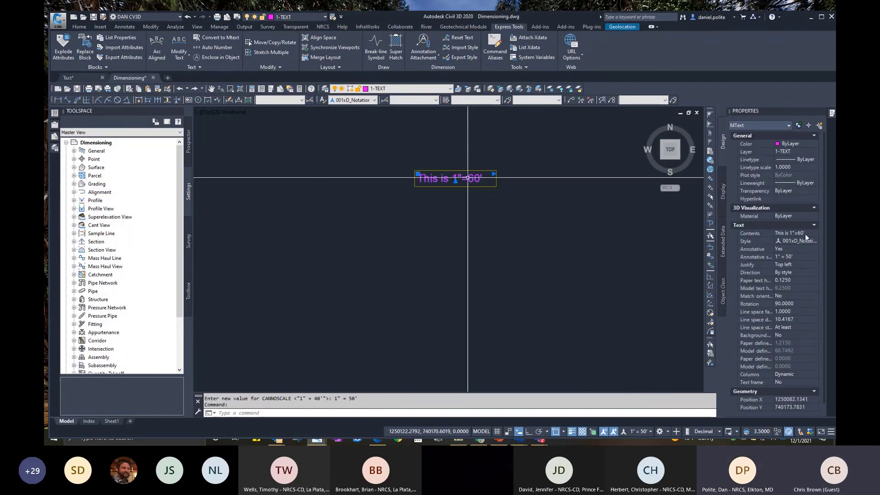
click(794, 258)
click(814, 257)
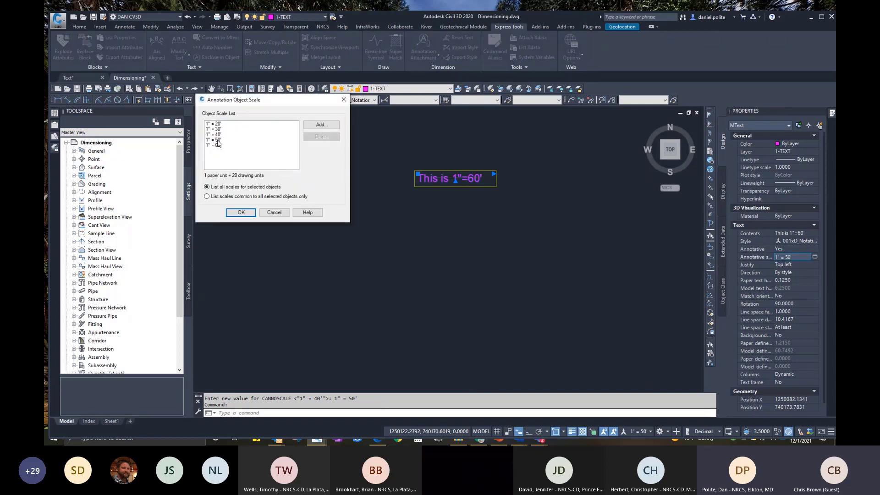
click(274, 212)
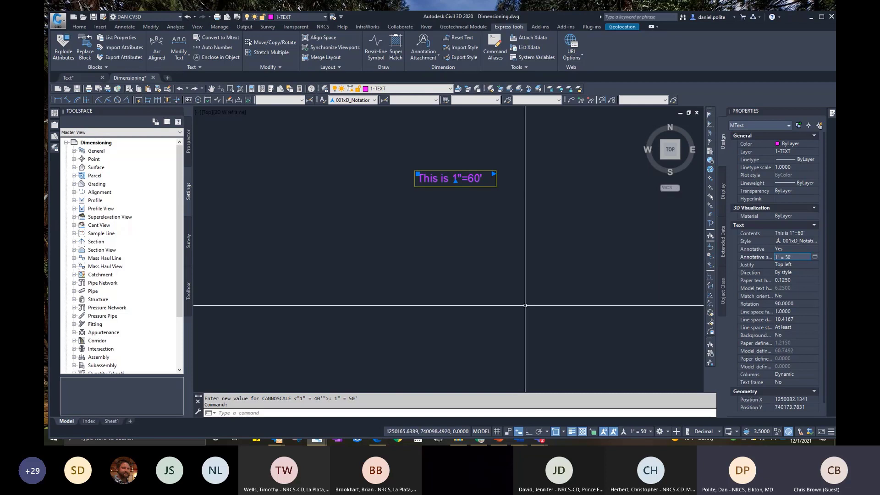
Switch the annotation scale through 1" = 10', 1" = 60' and 1" = 100', ending on 1" = 100'.
click(650, 436)
click(645, 258)
scroll(459, 185, up, 4)
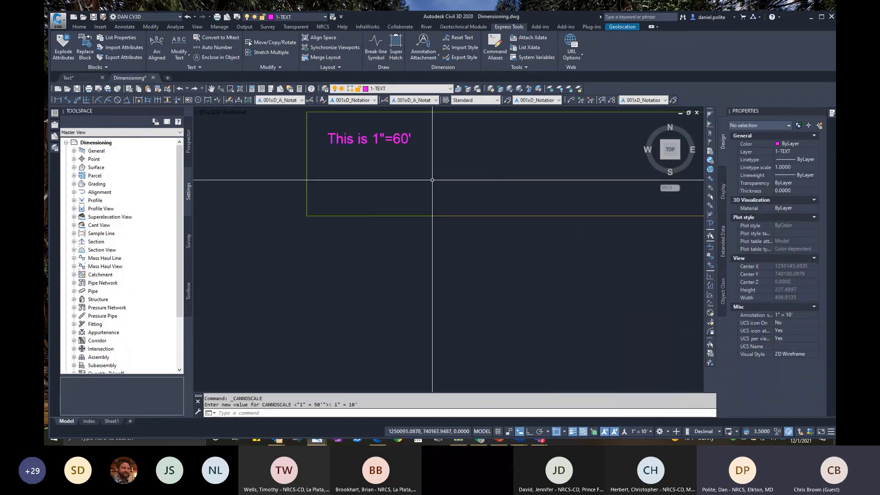
scroll(433, 179, down, 4)
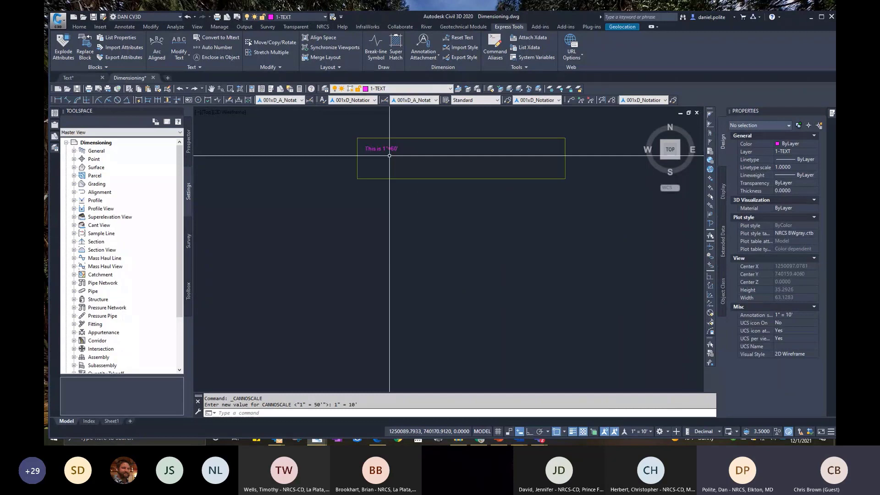
click(653, 434)
click(648, 310)
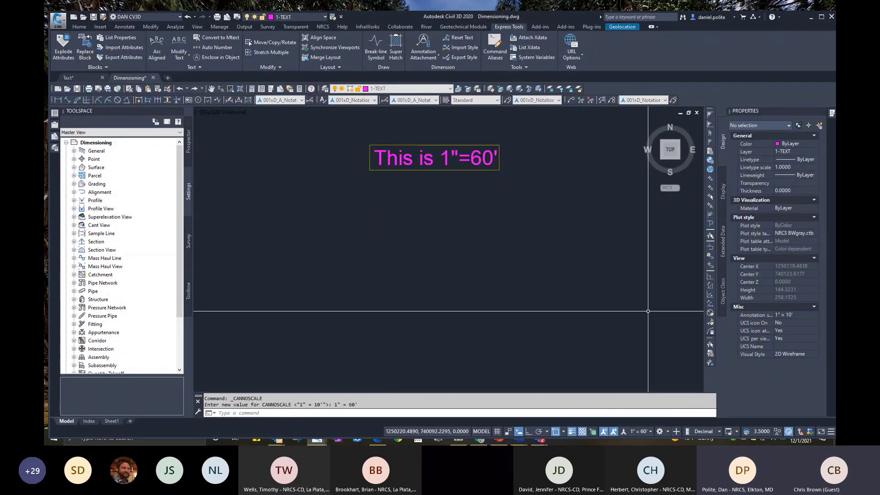
click(651, 432)
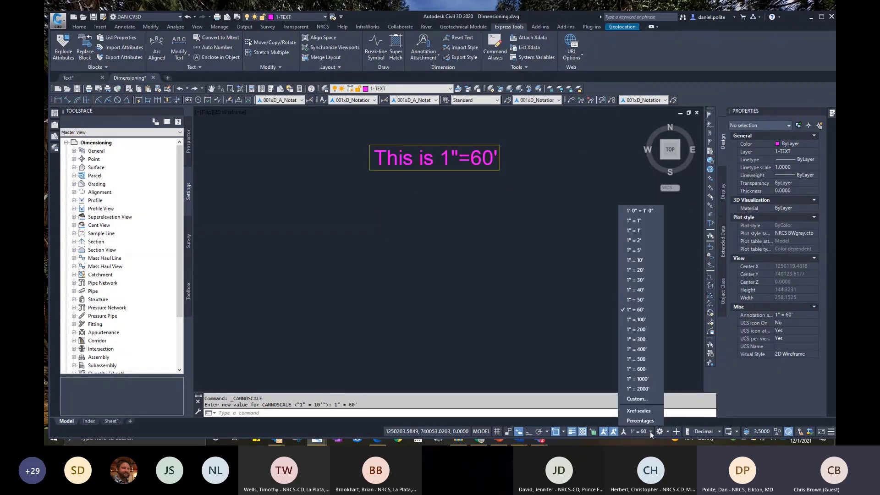
click(636, 320)
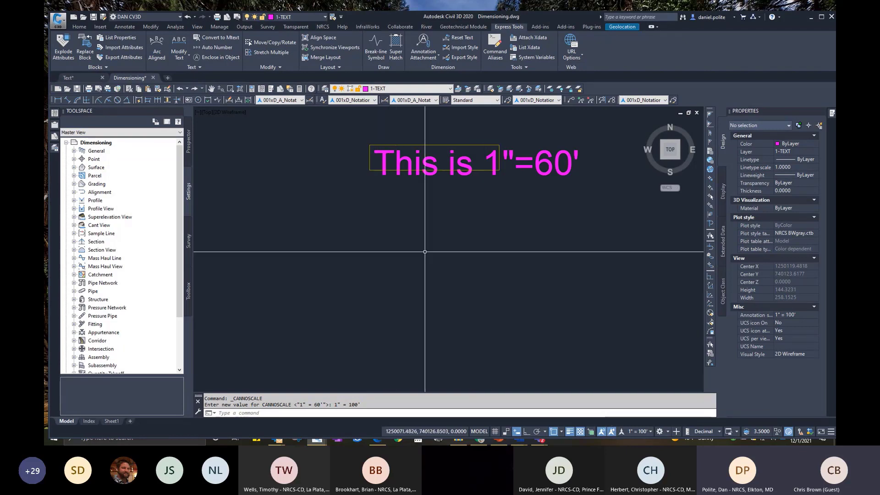
scroll(410, 191, down, 2)
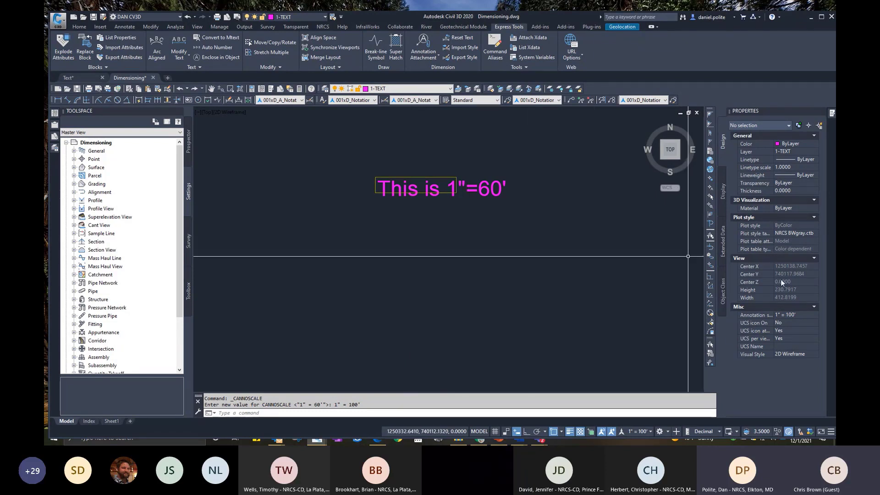
Review the multiline text's object scale list at 1" = 100', then clear the selection.
click(812, 316)
click(815, 315)
click(816, 315)
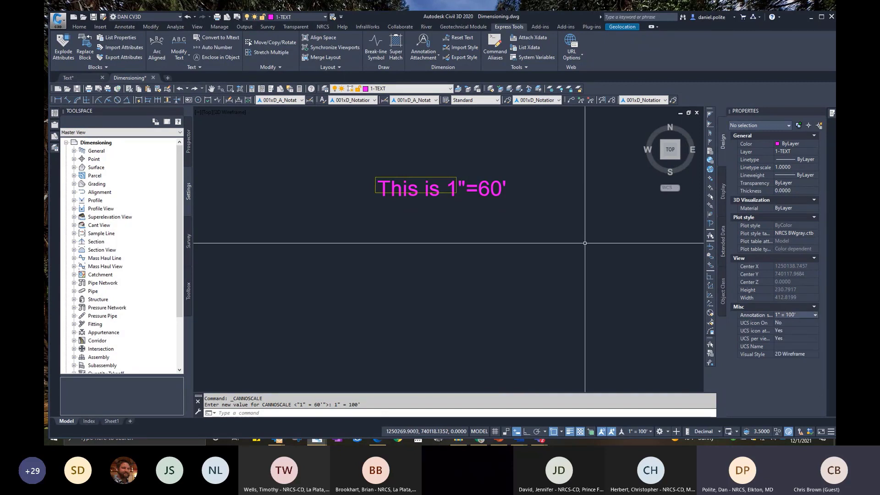
click(440, 189)
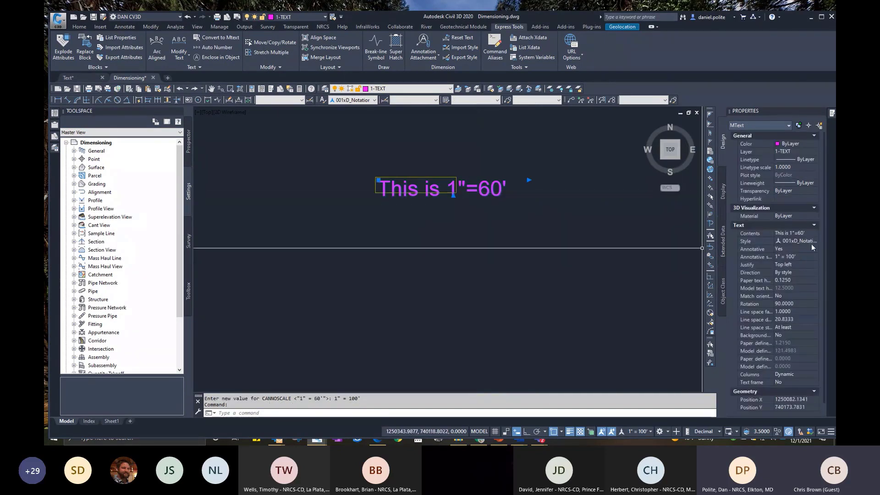
click(815, 241)
click(795, 257)
click(815, 256)
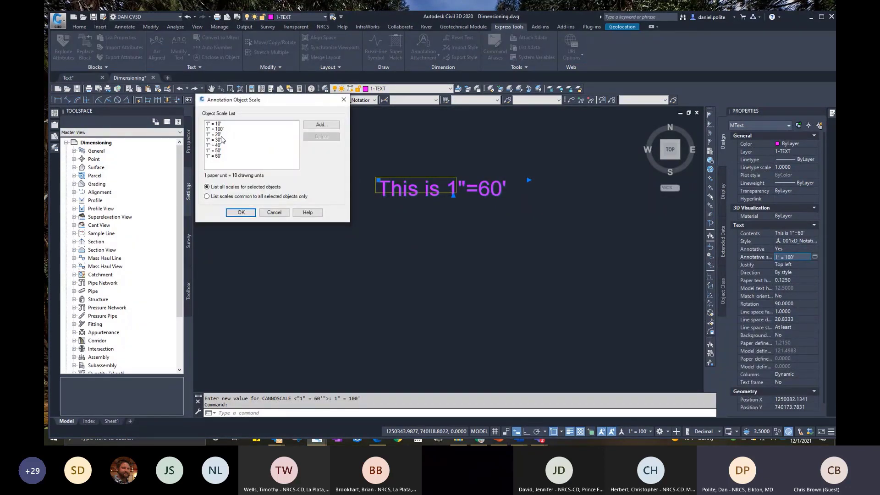
click(274, 213)
key(Escape)
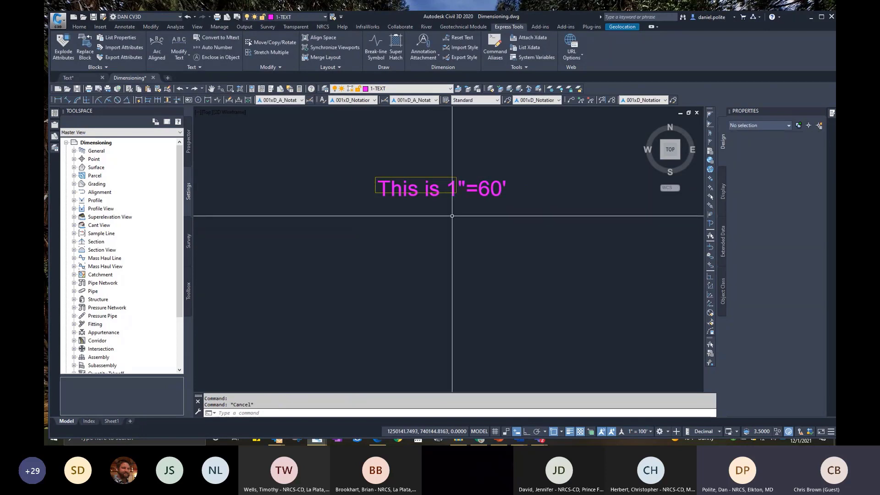
Set the SELECTIONANNODISPLAY system variable to 1 and regenerate the drawing.
text(se)
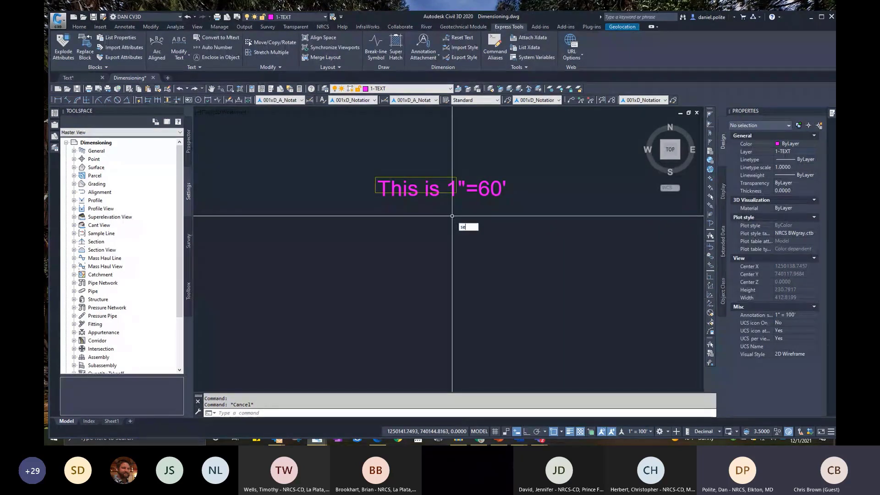
text(lectionanno)
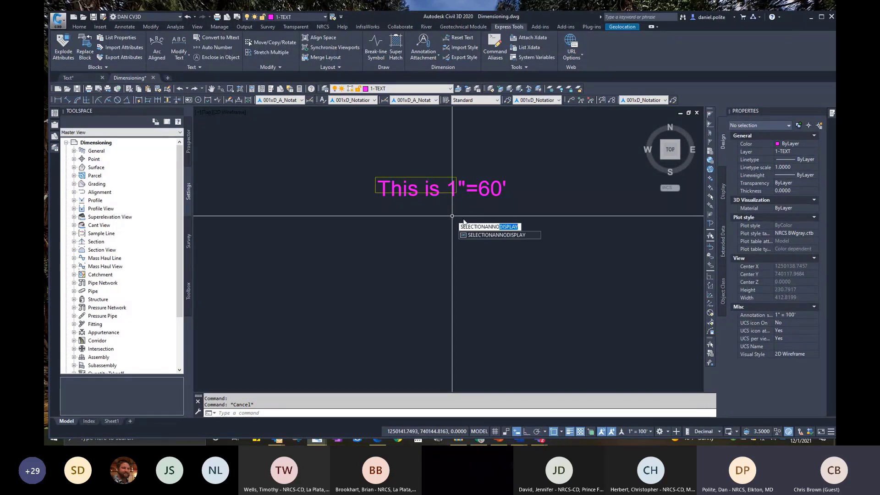
key(Return)
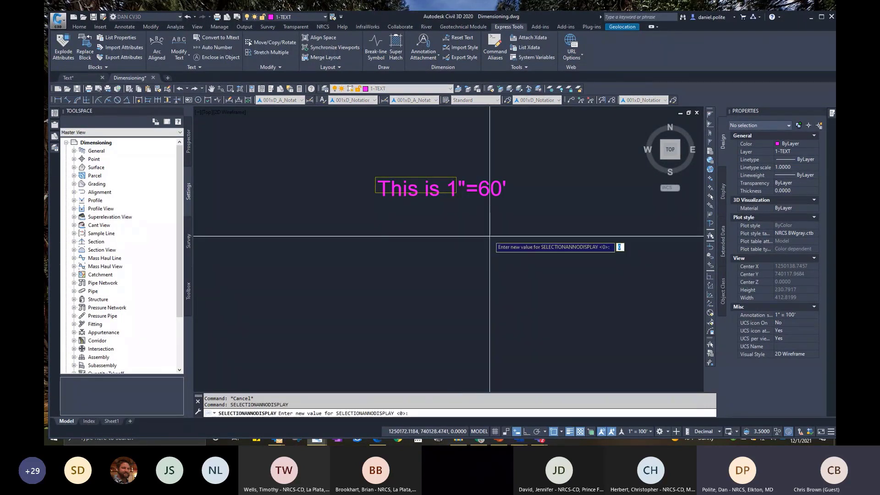
text(1)
key(Return)
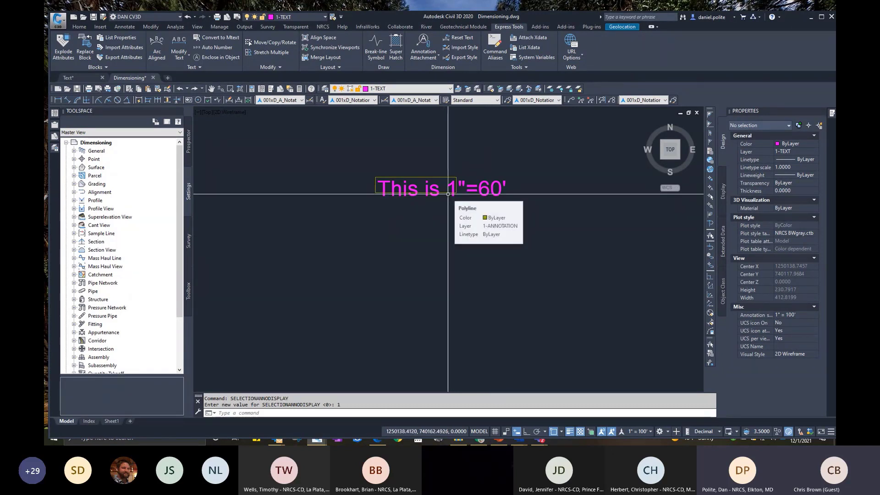
text(rege)
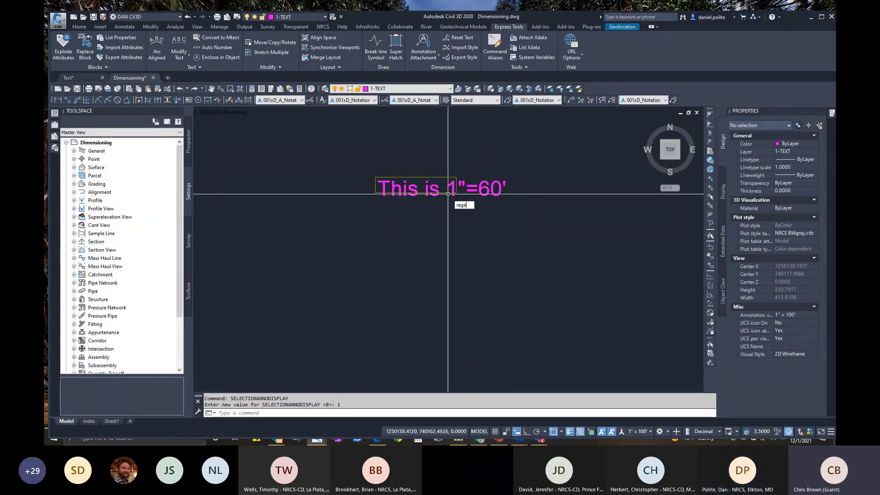
text(n)
key(Return)
Select the multiline text, examine its overlapping scale representations up close, and clear the selection.
click(385, 186)
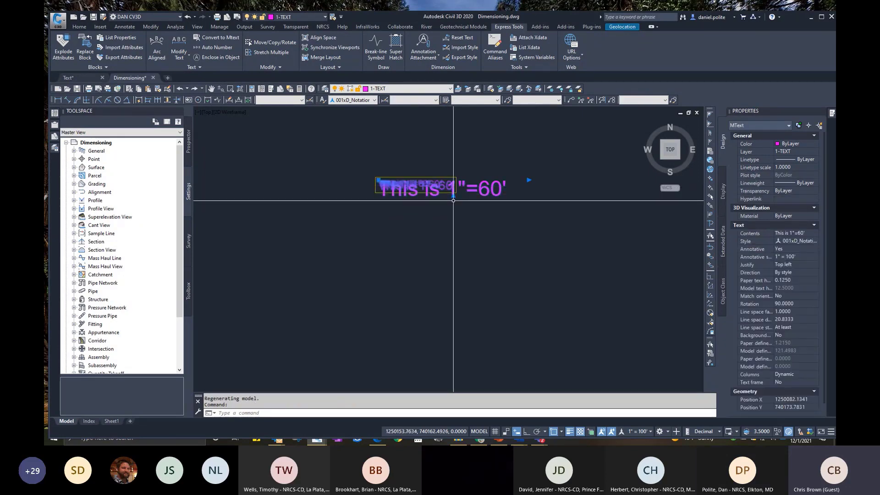
scroll(368, 174, up, 2)
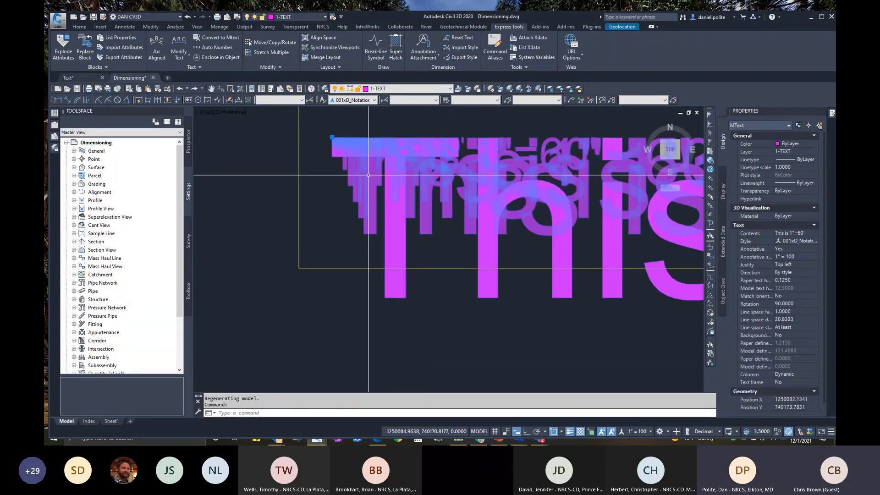
scroll(349, 150, up, 5)
scroll(472, 189, down, 10)
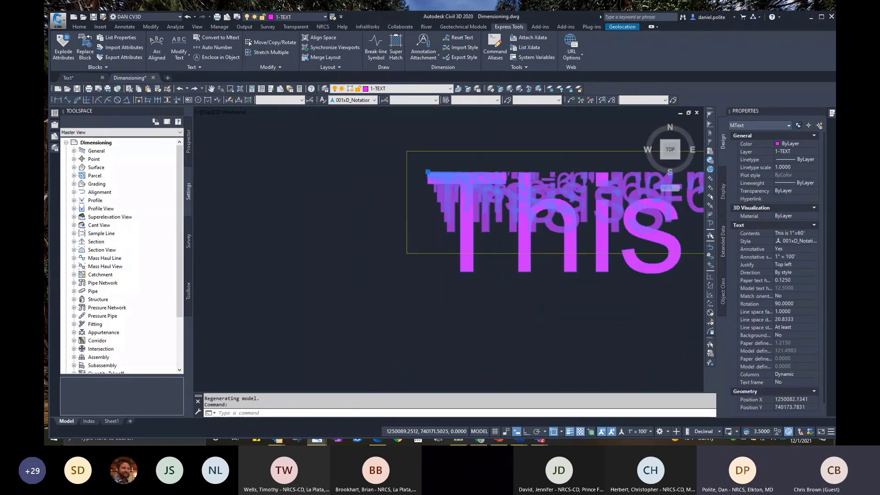
middle_drag(596, 193, 468, 187)
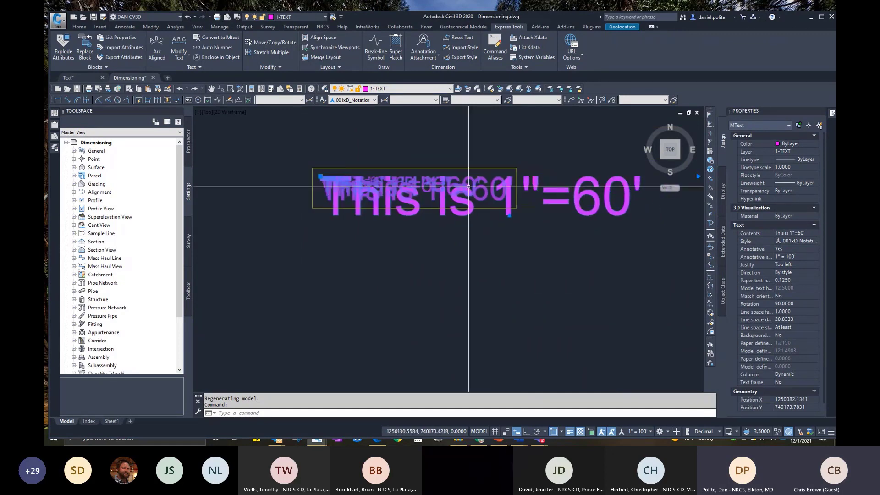
scroll(453, 195, up, 2)
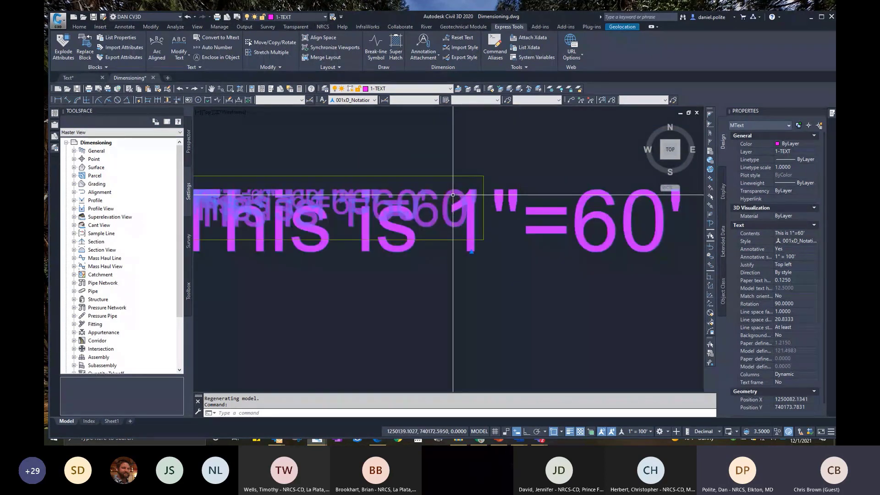
scroll(453, 195, down, 3)
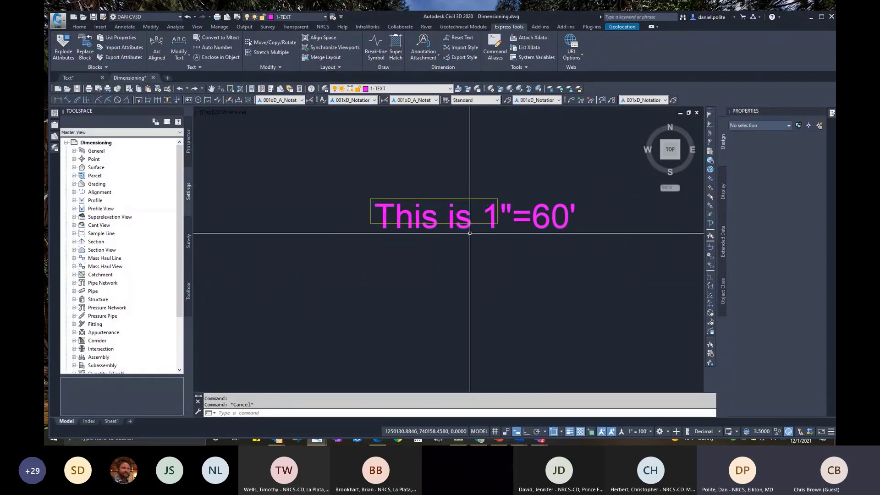
key(Escape)
Set the SELECTIONANNODISPLAY system variable to 0, check how the multiline text displays when selected, and clear the selection.
text(SELECtio)
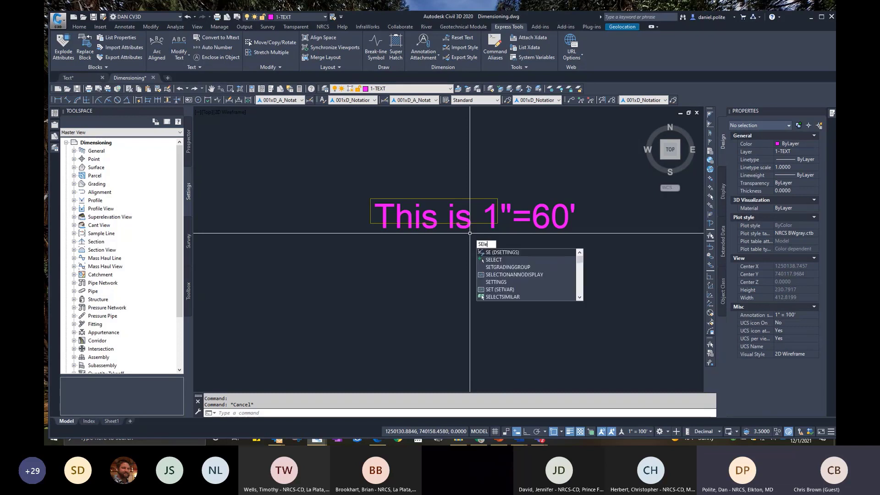
text(n)
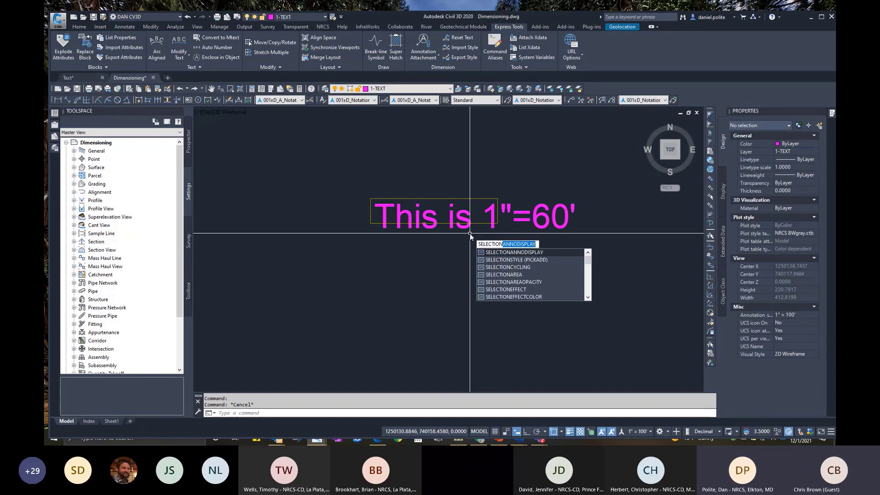
click(497, 250)
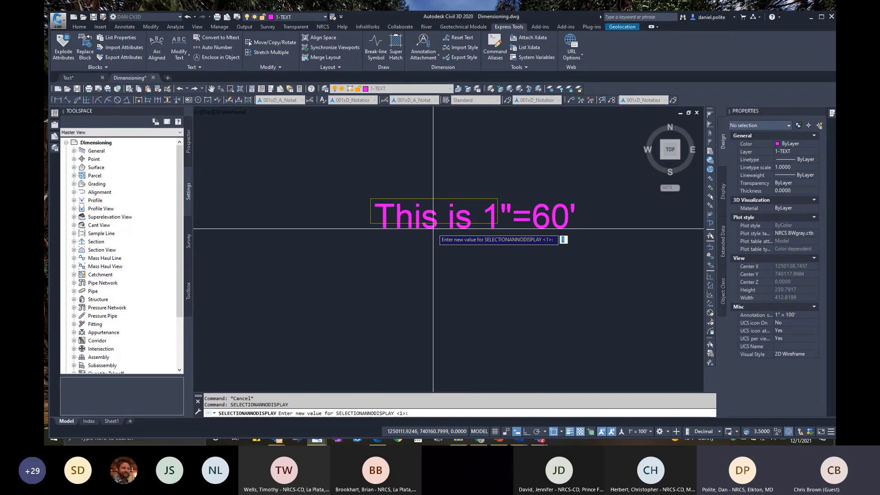
text(0)
key(Return)
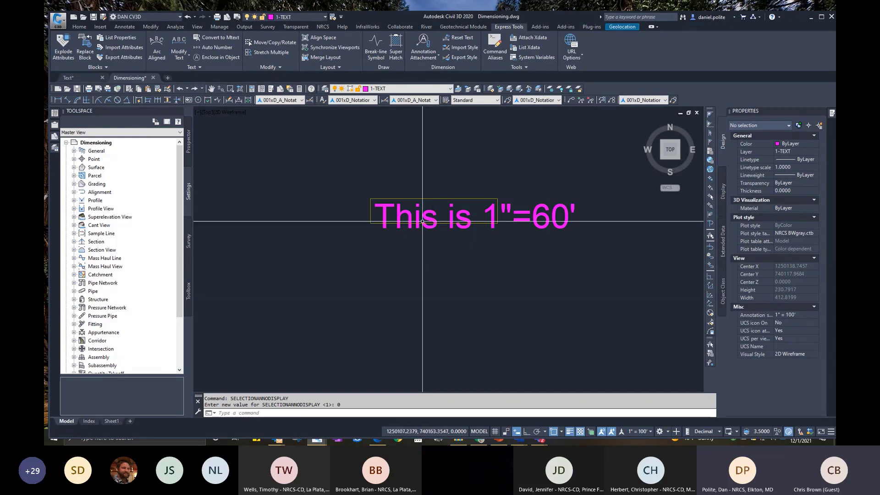
click(423, 222)
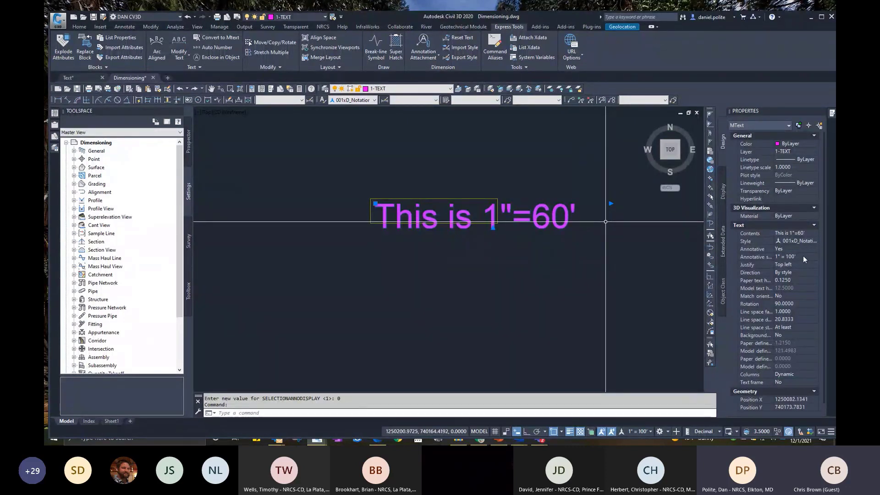
key(Escape)
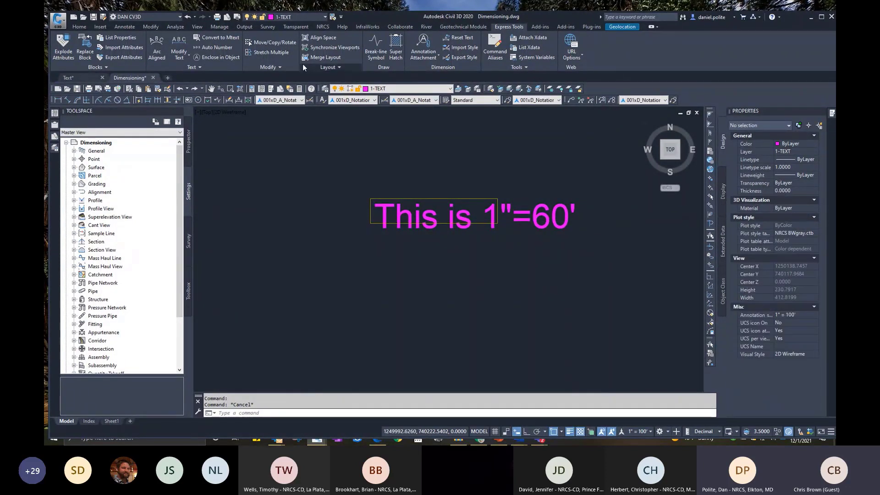
click(195, 67)
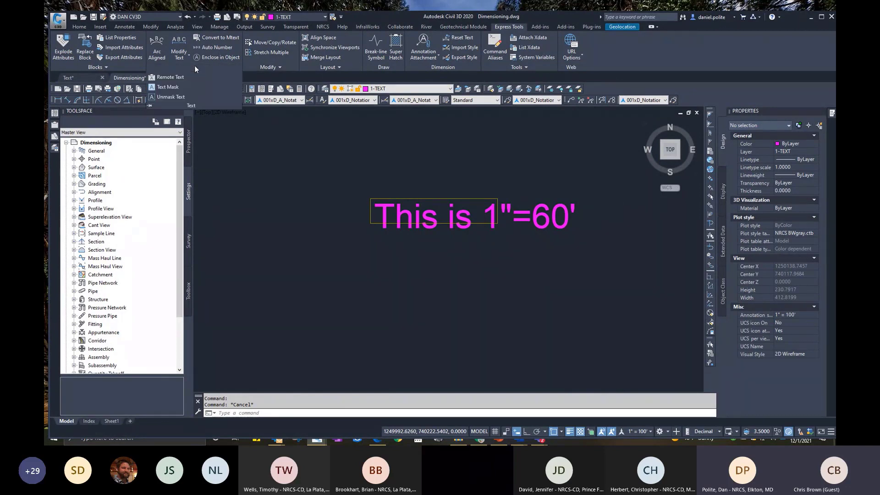
double_click(309, 119)
key(Escape)
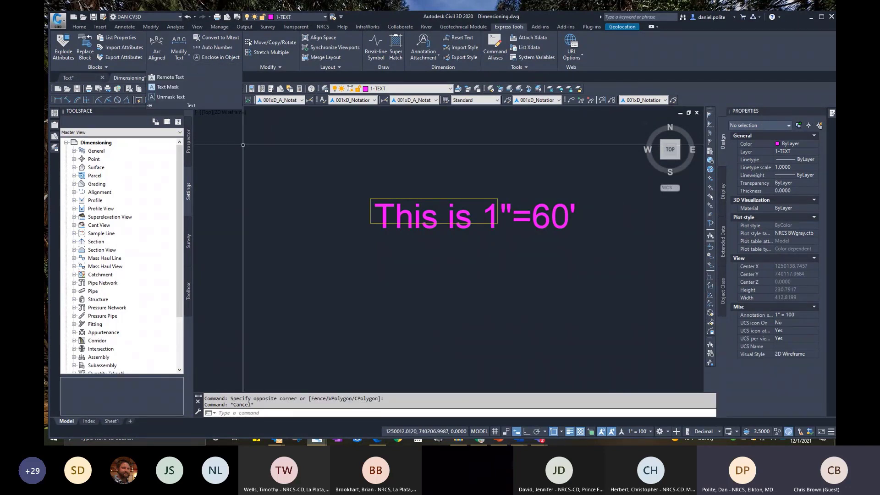
click(266, 169)
click(282, 128)
click(201, 67)
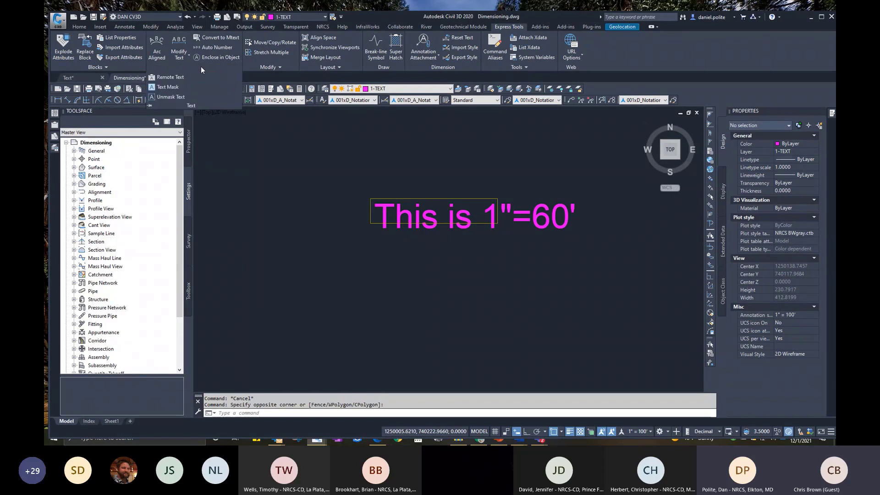
key(Escape)
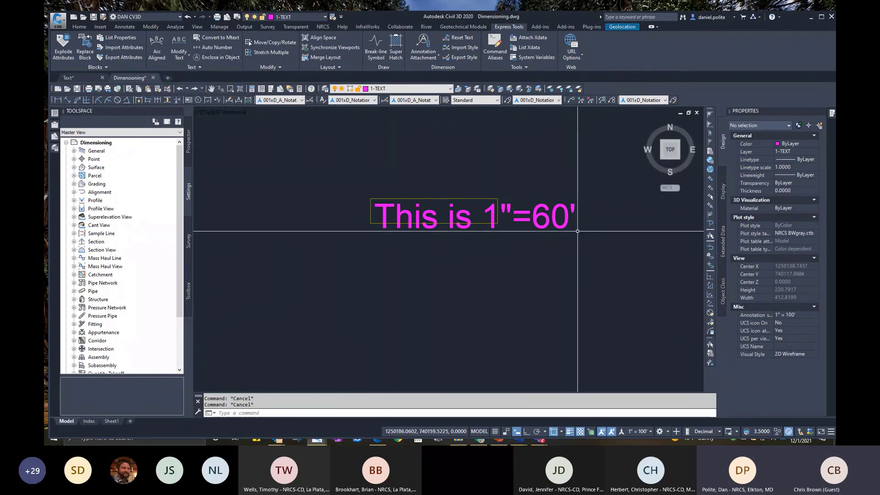
click(555, 216)
key(Escape)
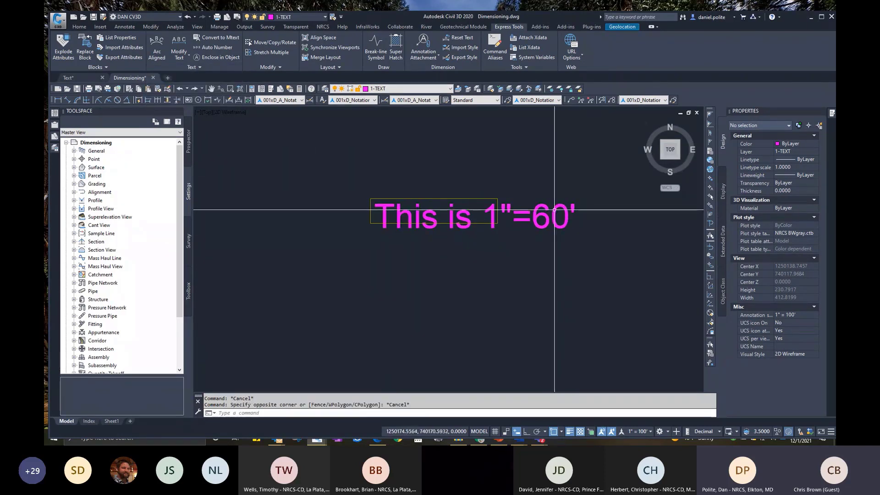
click(553, 208)
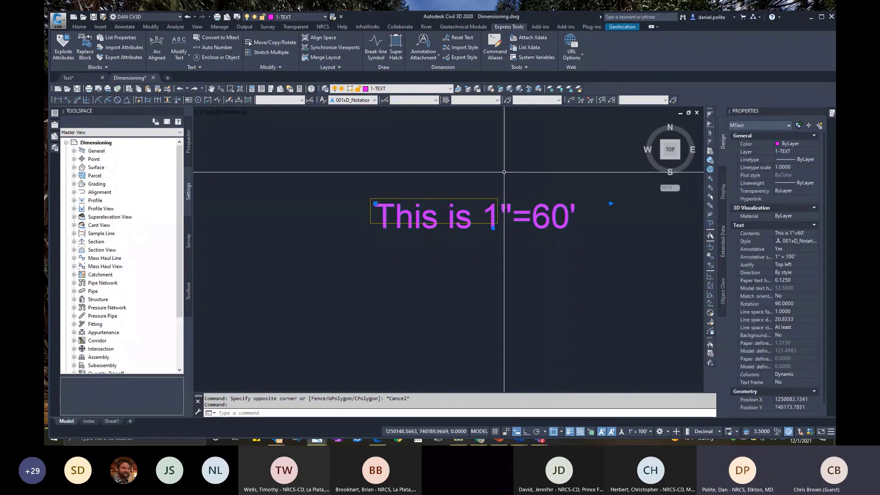
key(Escape)
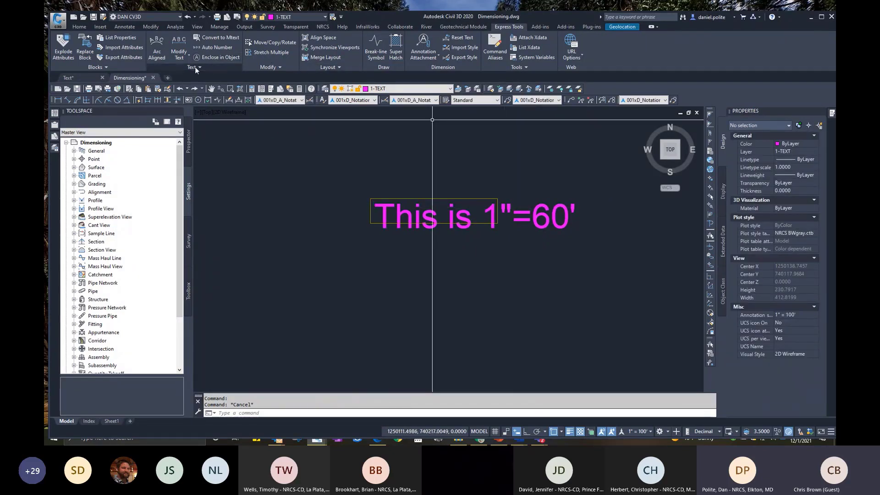
Find and open the text style settings, review the annotative style 001xD_Notation(A), and close them without changes.
click(193, 67)
key(Escape)
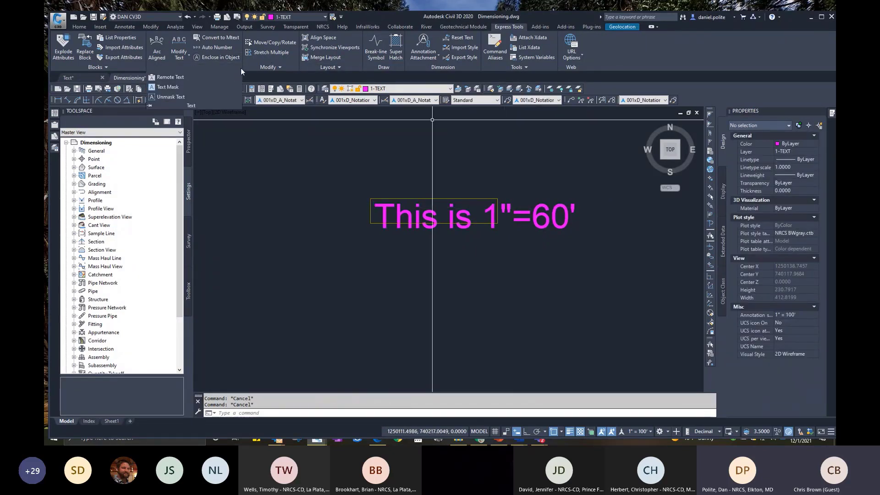
click(77, 26)
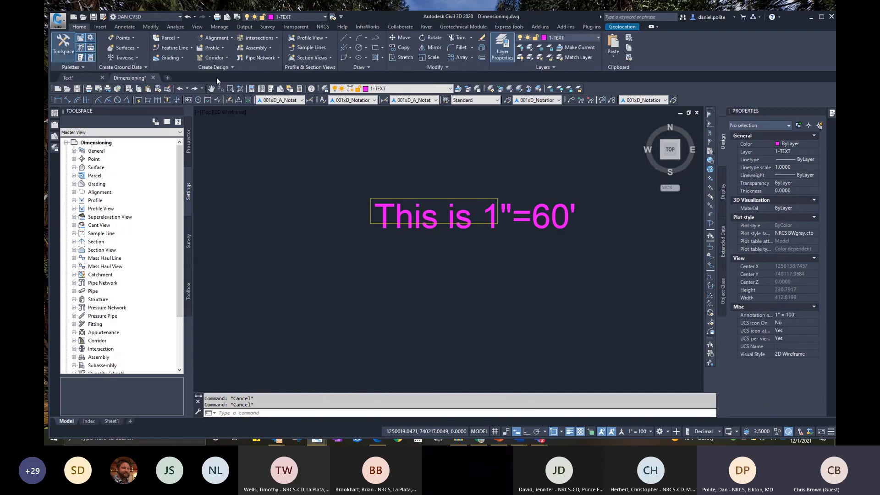
click(123, 27)
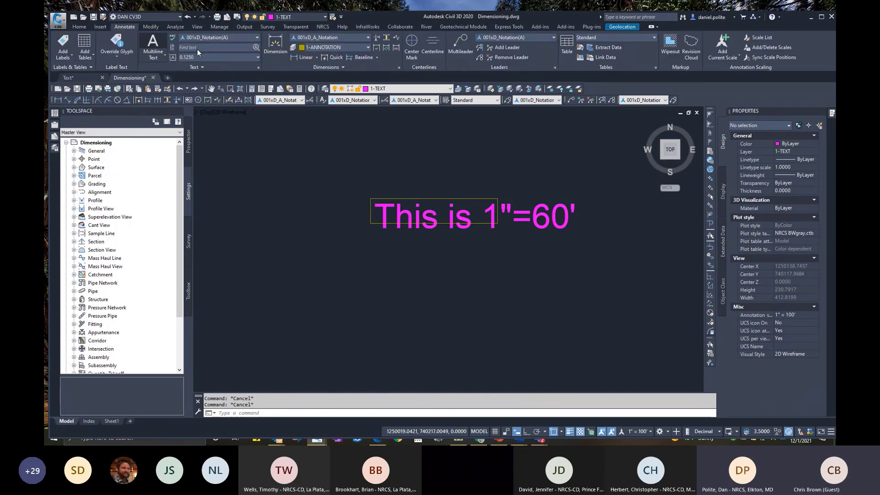
click(258, 67)
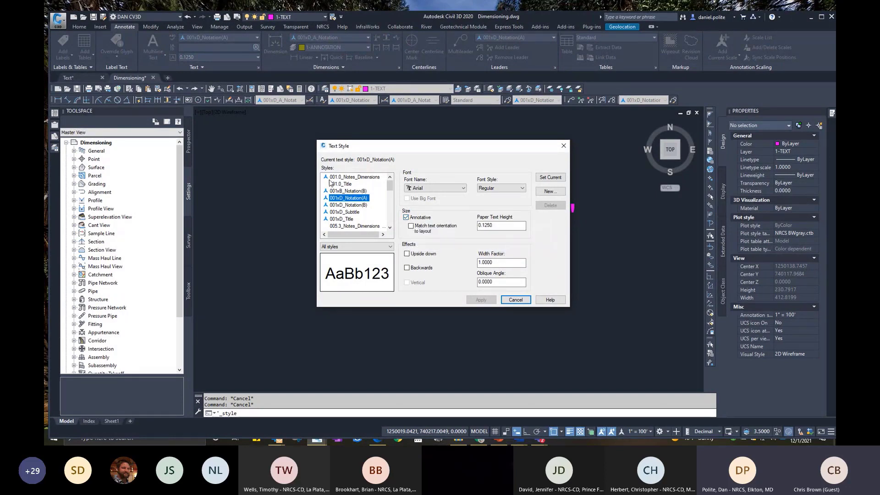
click(564, 146)
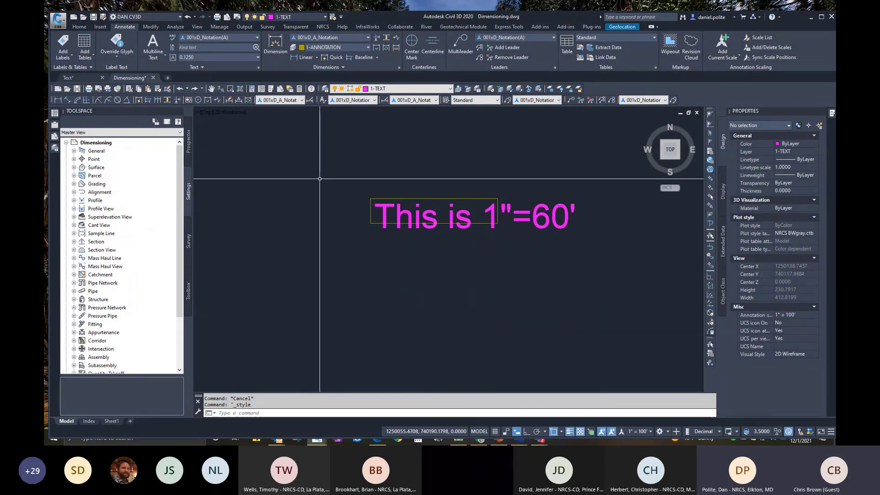
Erase the old box around the text and use TCIRCLE to enclose it in a variable-size rectangle with a 0.35 offset factor.
click(483, 198)
key(Delete)
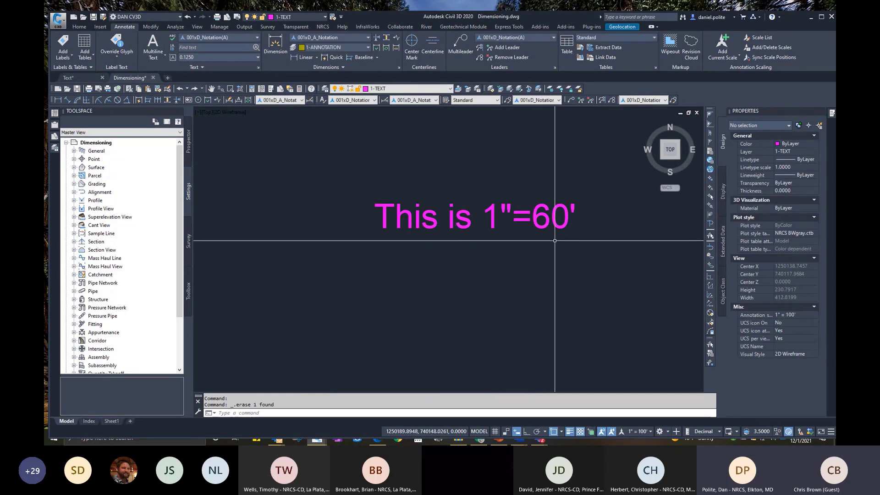
middle_drag(476, 209, 425, 214)
text(TCIRCL)
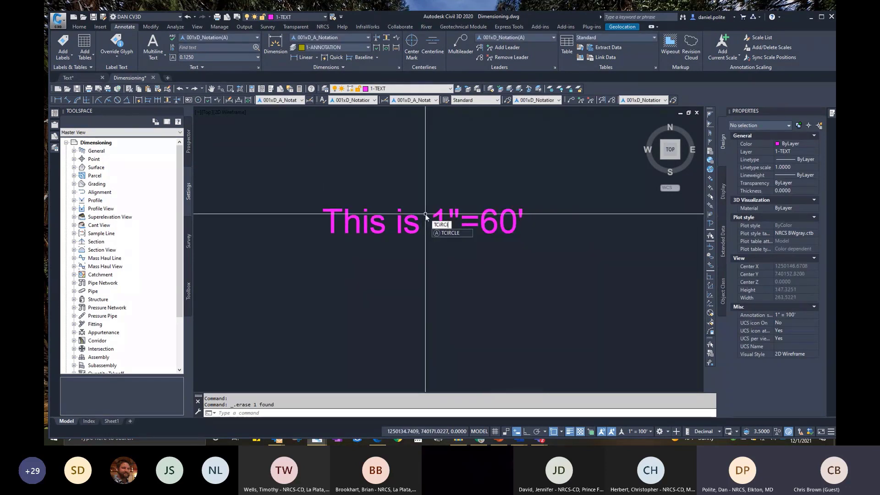
key(Return)
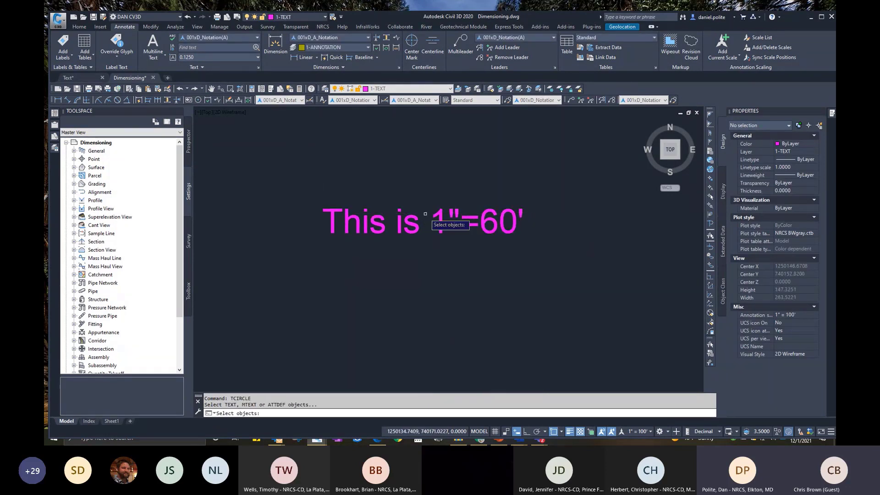
click(416, 217)
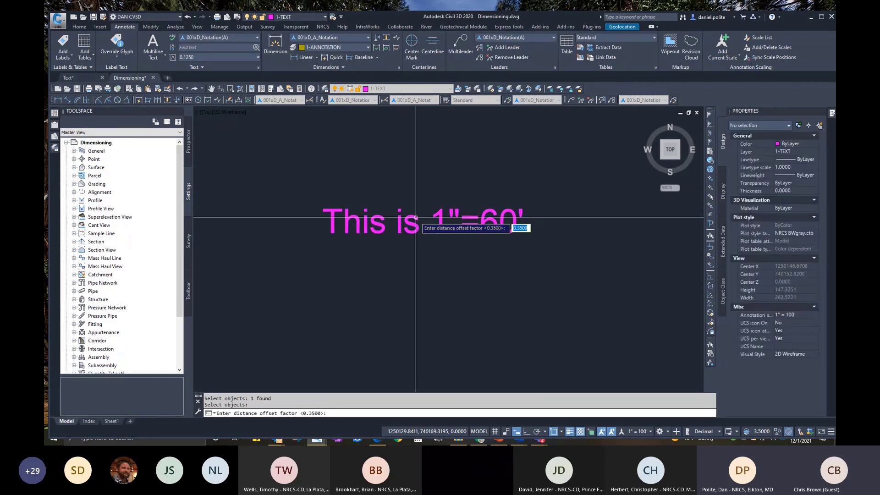
key(Return)
key(Return)
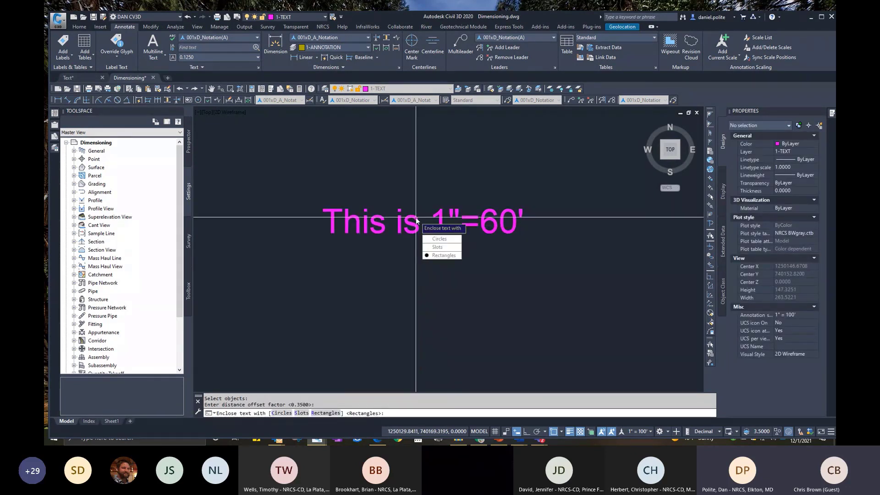
key(Return)
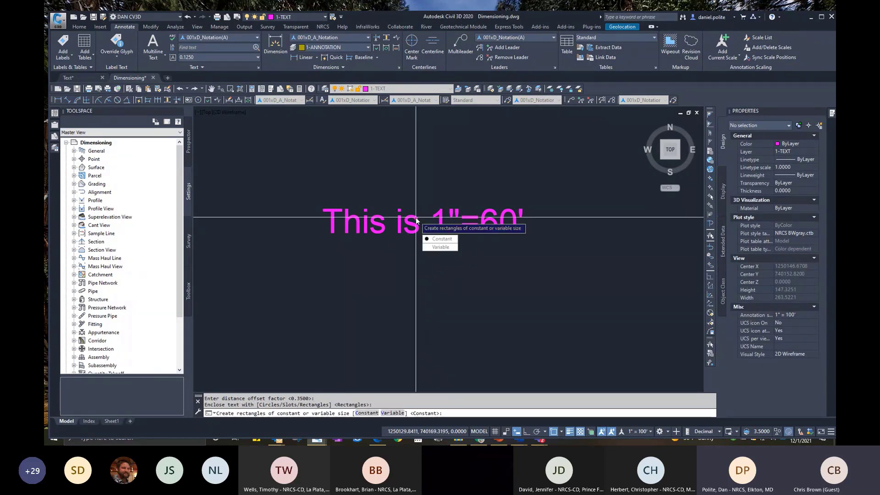
key(Down)
key(Return)
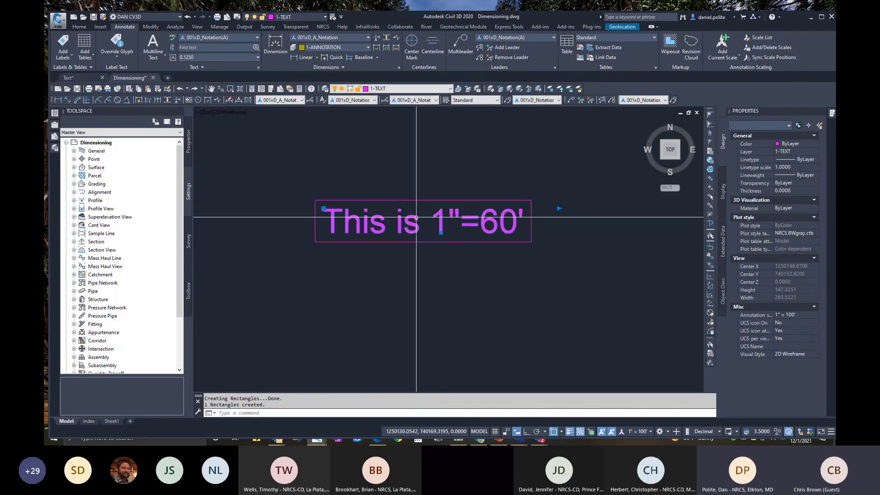
Change the annotation scale to 1" = 40', clear the selection, and regenerate the drawing.
click(416, 218)
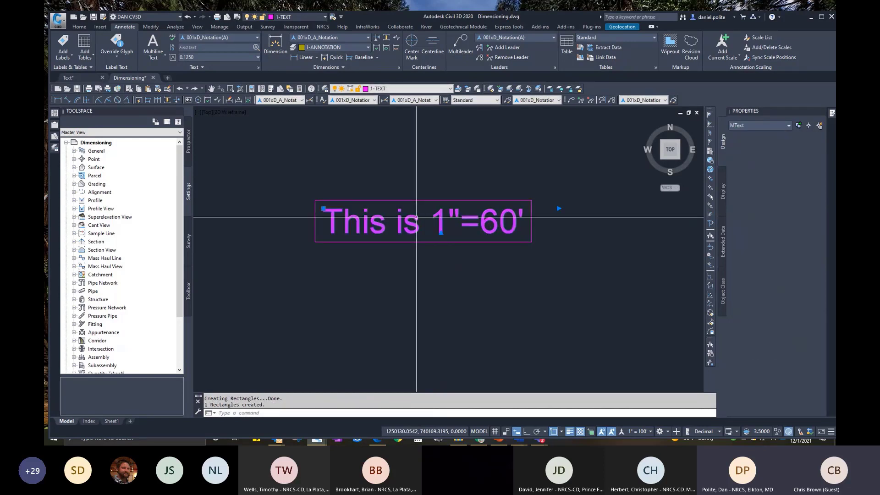
click(650, 432)
click(635, 290)
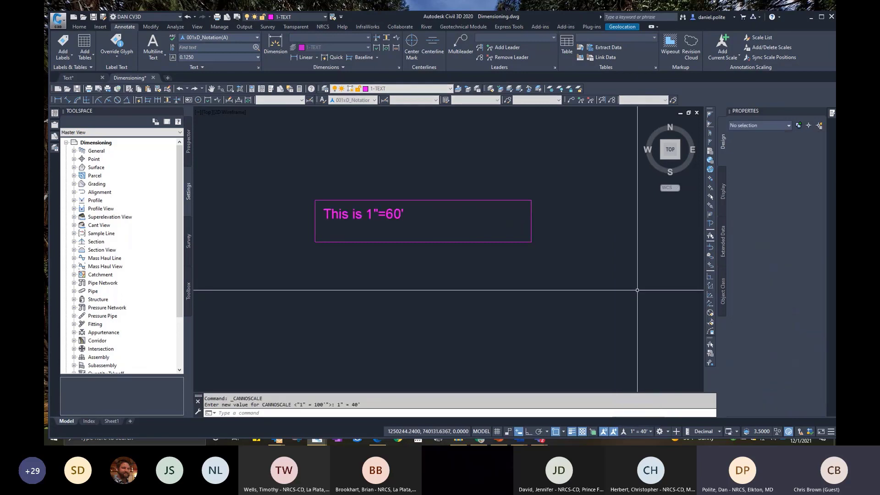
key(Escape)
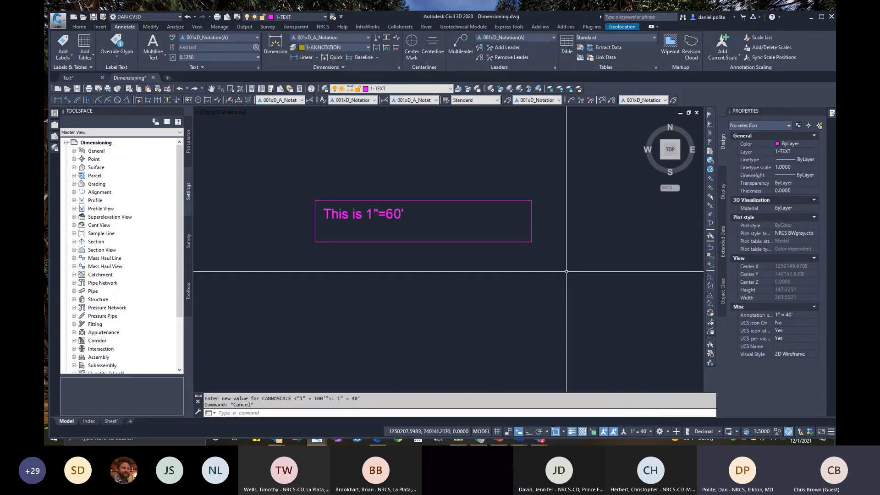
text(regen)
key(Return)
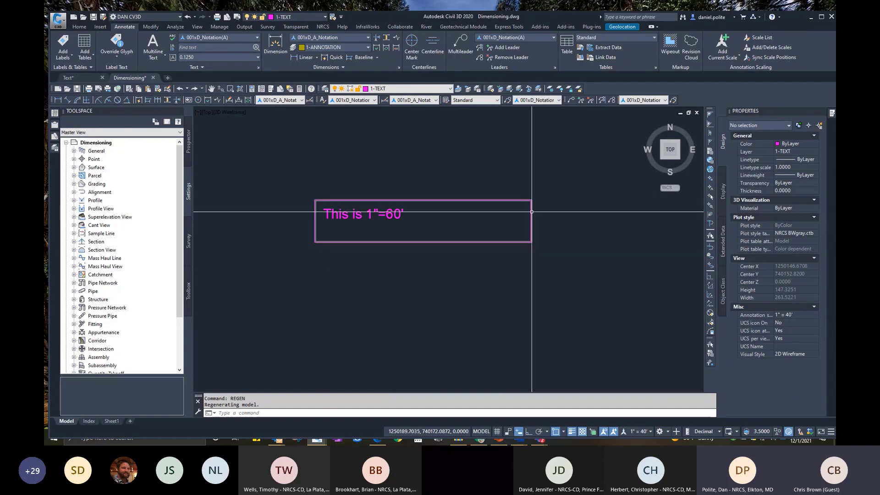
scroll(454, 199, down, 2)
key(Escape)
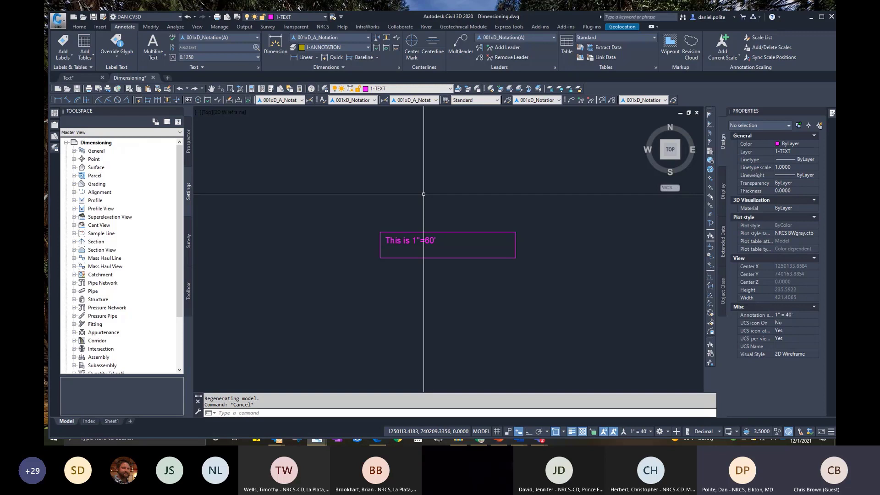
Add a small annotative multiline text reading "20" above the boxed text.
text(mt)
key(Return)
click(424, 189)
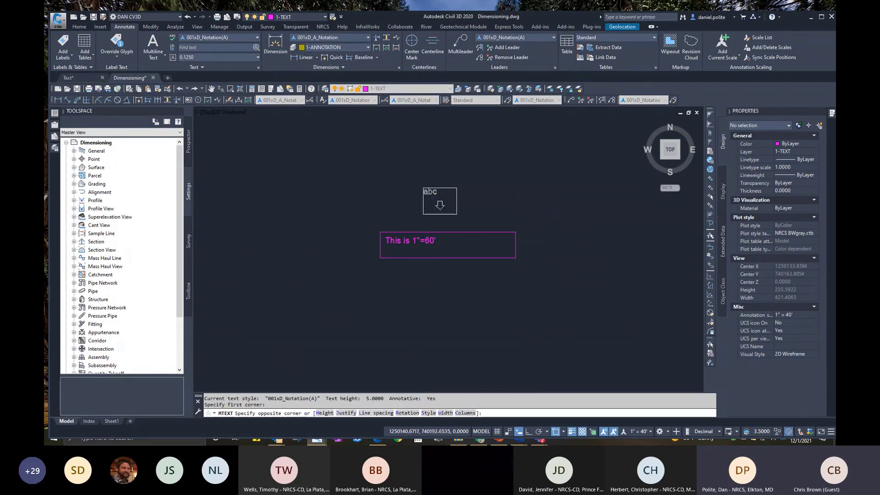
click(456, 214)
text(20)
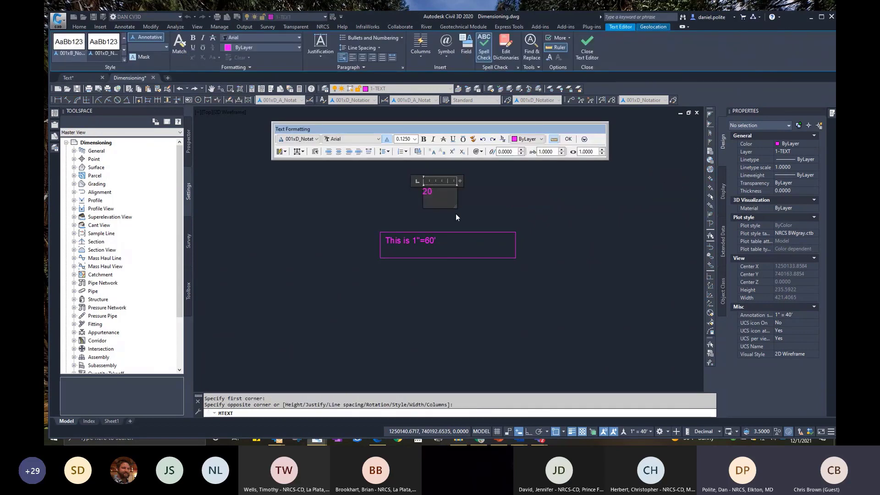
click(568, 139)
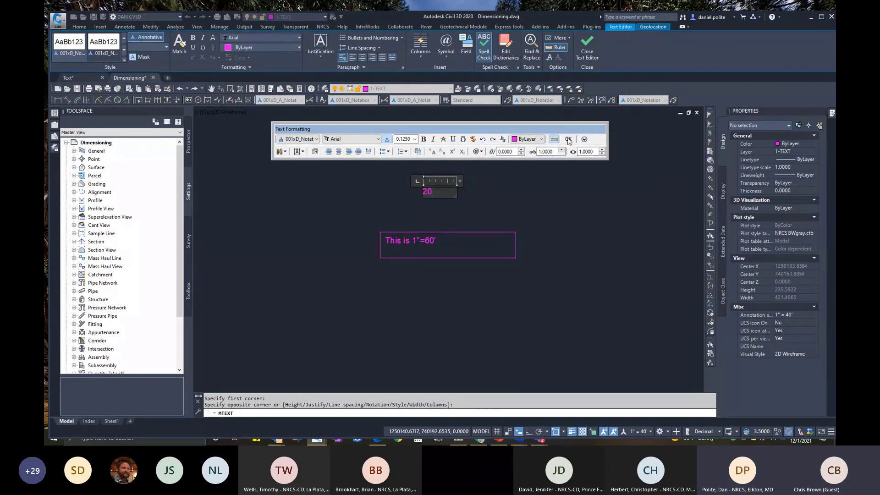
Add an annotative multiline text reading "22" beside the "20" label.
text(mt)
key(Return)
click(489, 178)
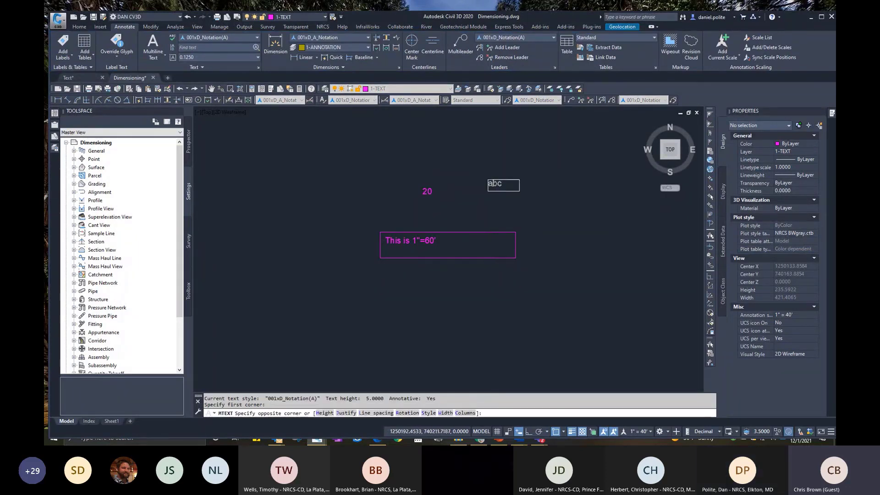
click(519, 191)
text(22)
key(Return)
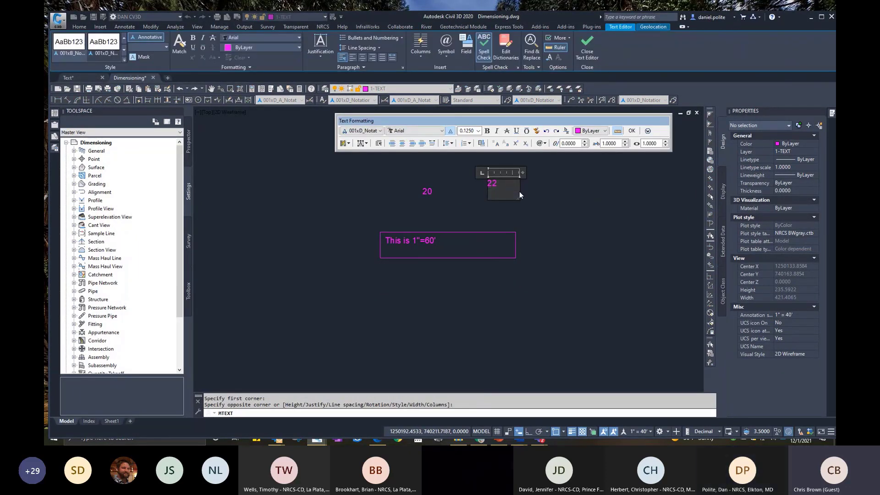
key(BackSpace)
click(630, 132)
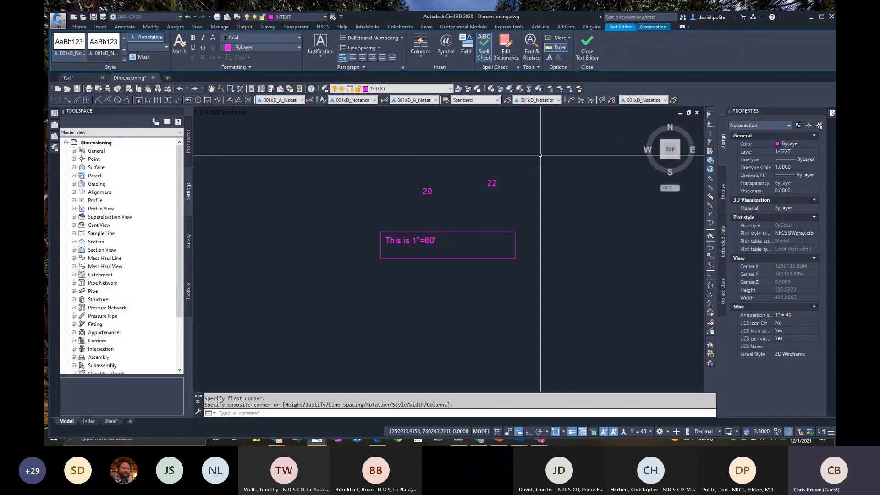
Set the paper text height of the "22" label to 2.5.
click(492, 183)
double_click(492, 183)
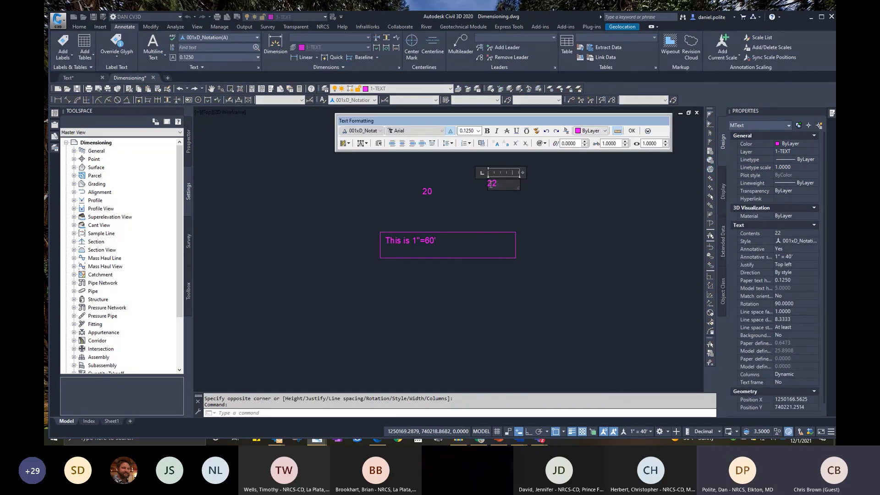
click(462, 176)
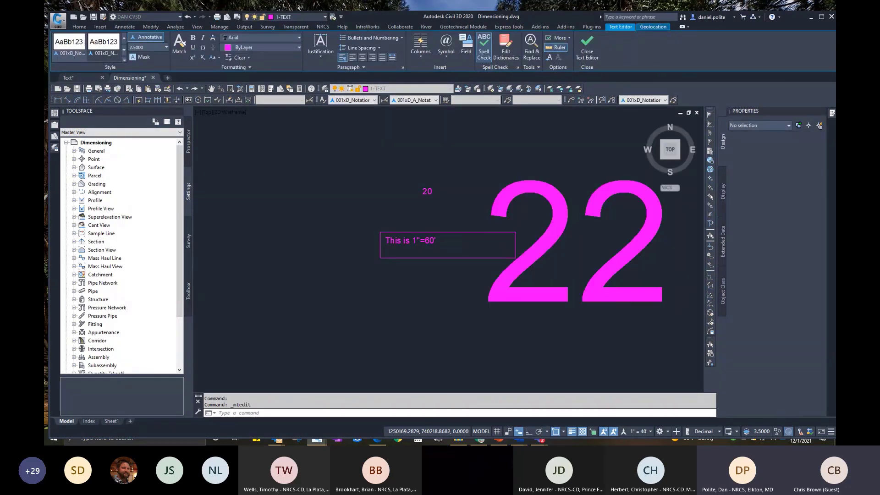
Move the text "This is 1"=60'" together with its rectangle away from the two number labels.
scroll(457, 187, down, 2)
click(459, 241)
click(430, 212)
text(m)
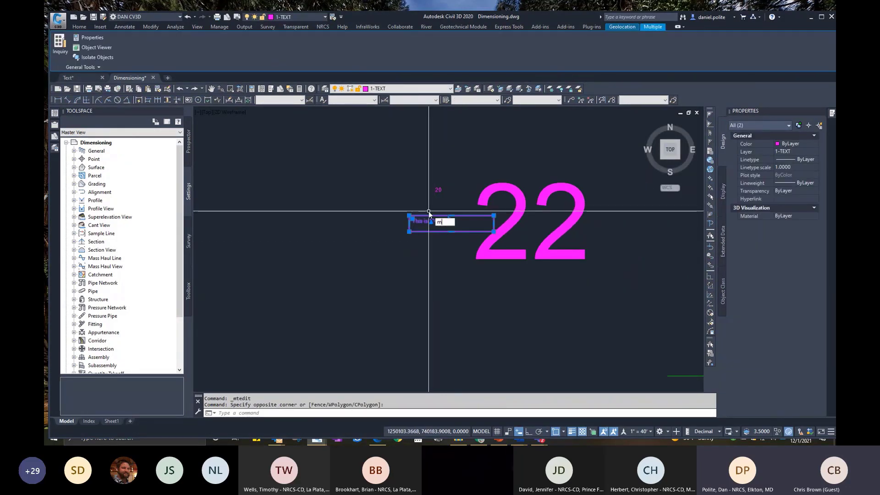
key(Return)
click(438, 212)
click(338, 224)
key(Escape)
scroll(443, 199, up, 2)
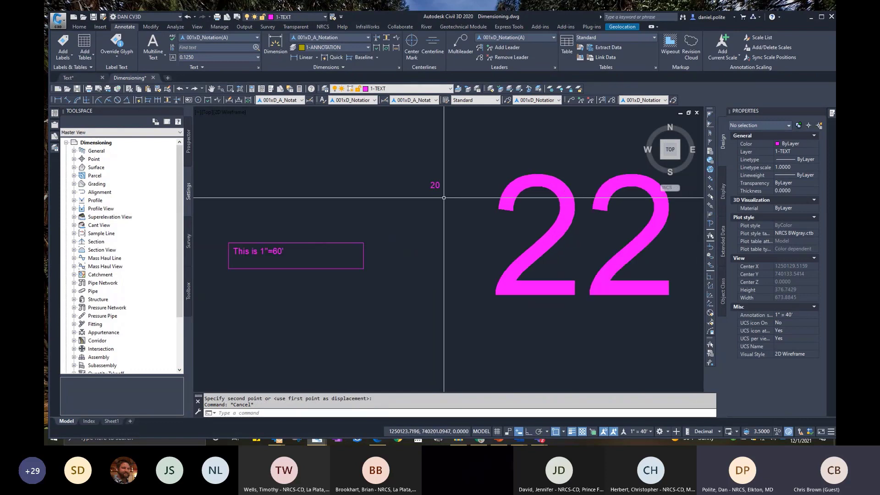
text(tc)
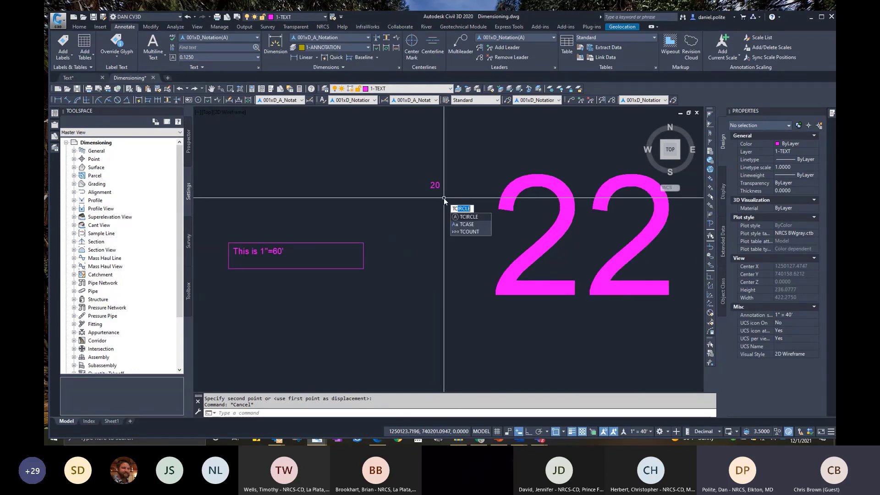
click(489, 224)
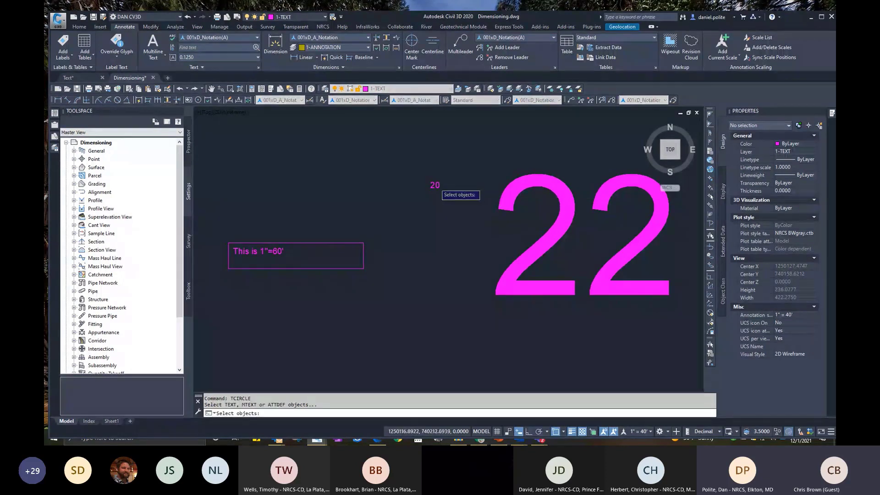
click(436, 185)
key(Return)
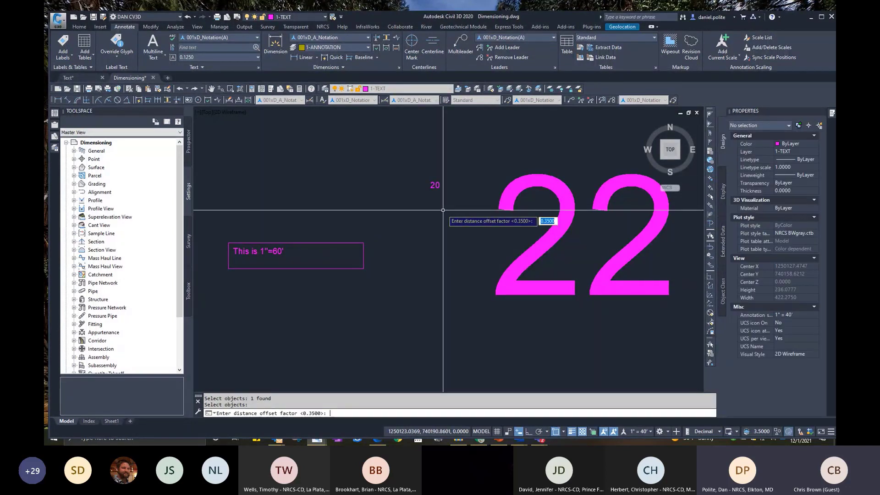
key(Return)
key(Return)
Use TCIRCLE to enclose the "20" and "22" labels in constant-size circles with a 0.35 offset factor.
text(tcirc)
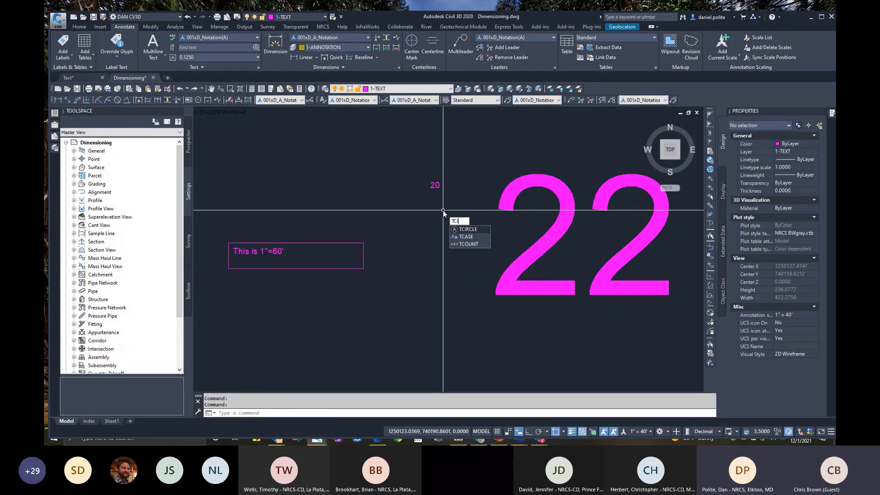
key(Return)
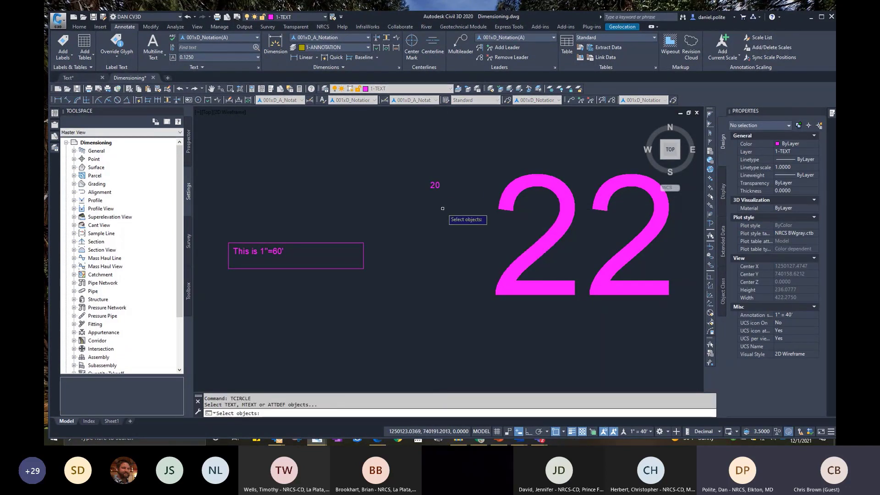
click(435, 185)
click(500, 199)
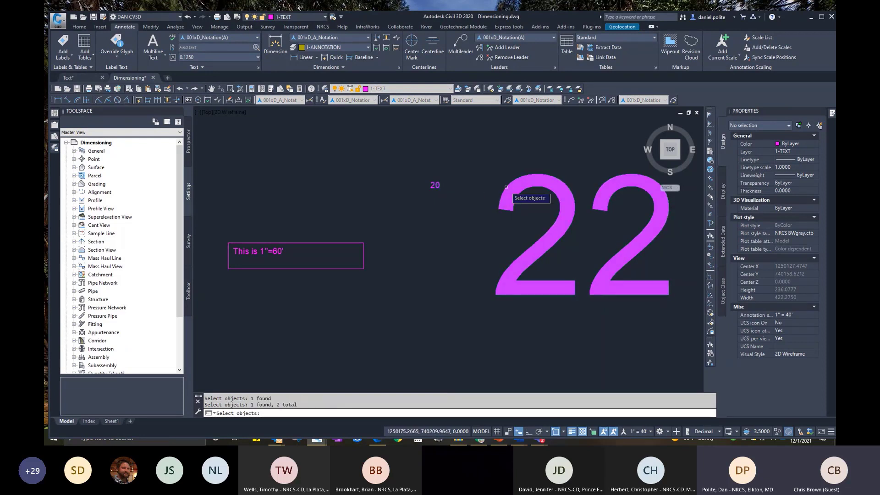
key(Return)
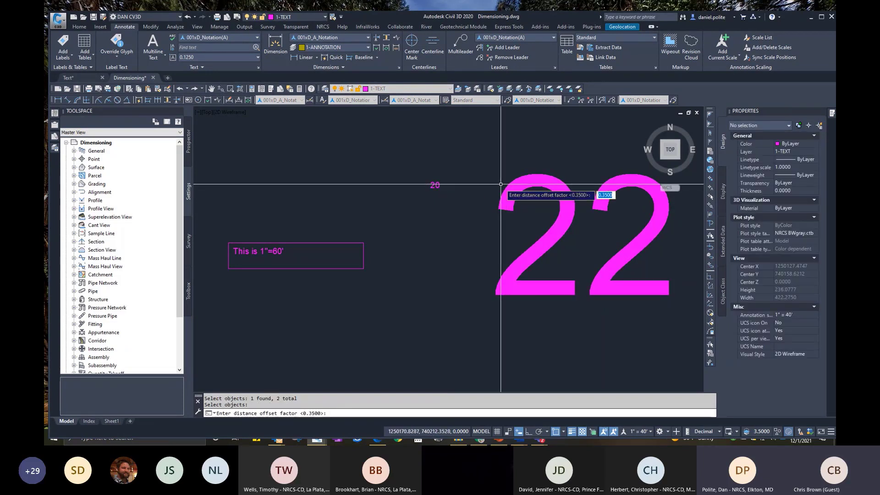
key(Return)
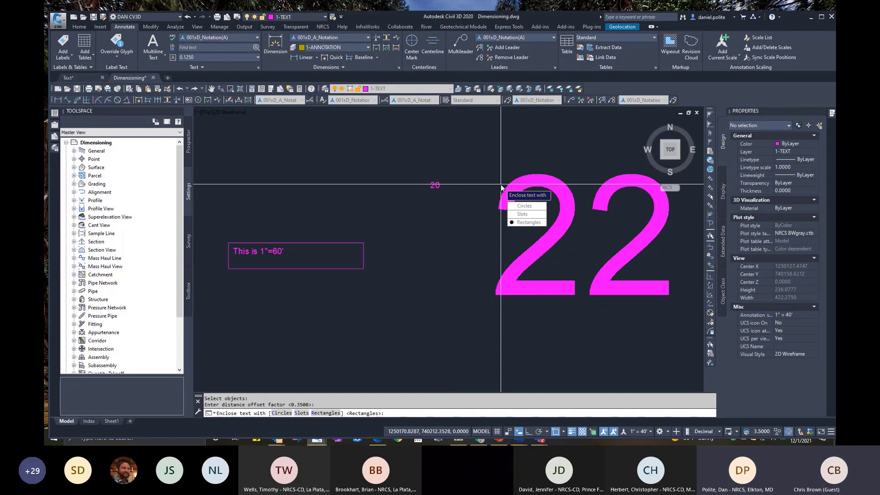
text(.)
text(c)
key(Return)
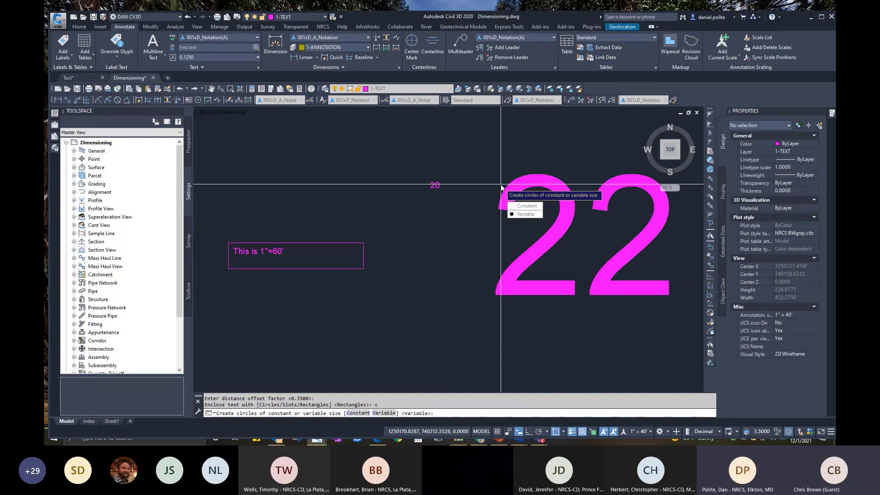
click(526, 207)
scroll(459, 252, down, 3)
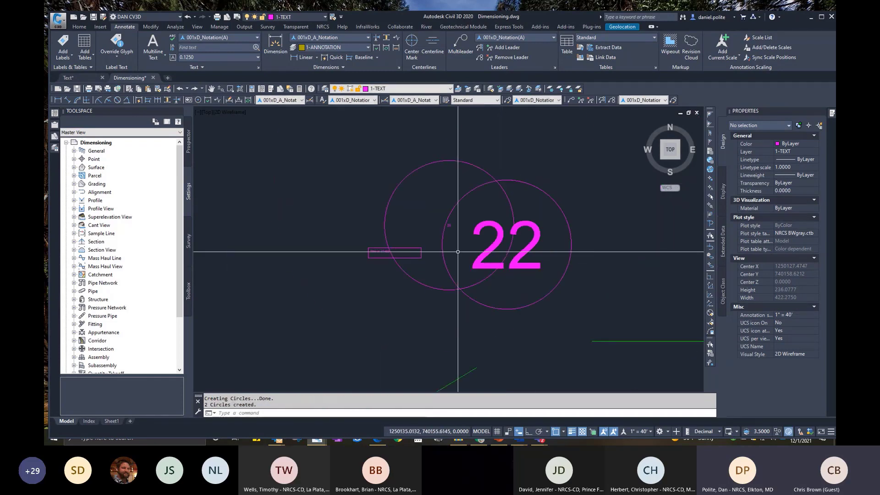
scroll(446, 227, up, 2)
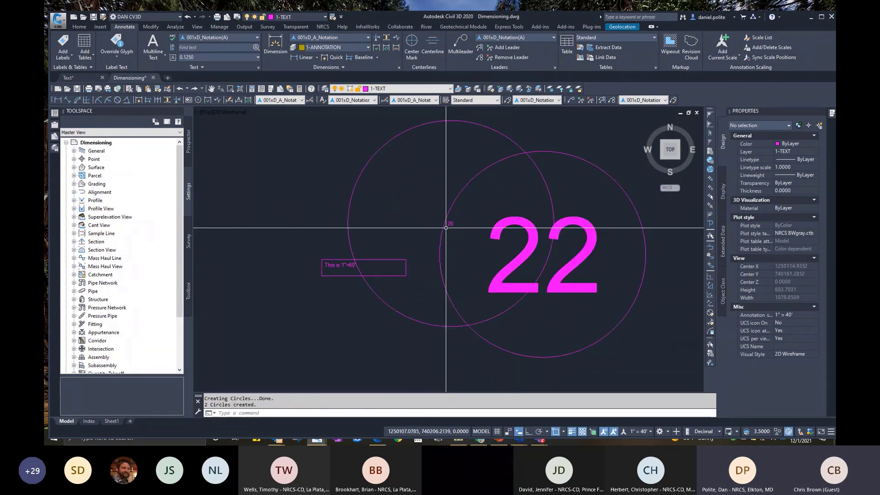
scroll(447, 228, up, 1)
scroll(559, 241, down, 1)
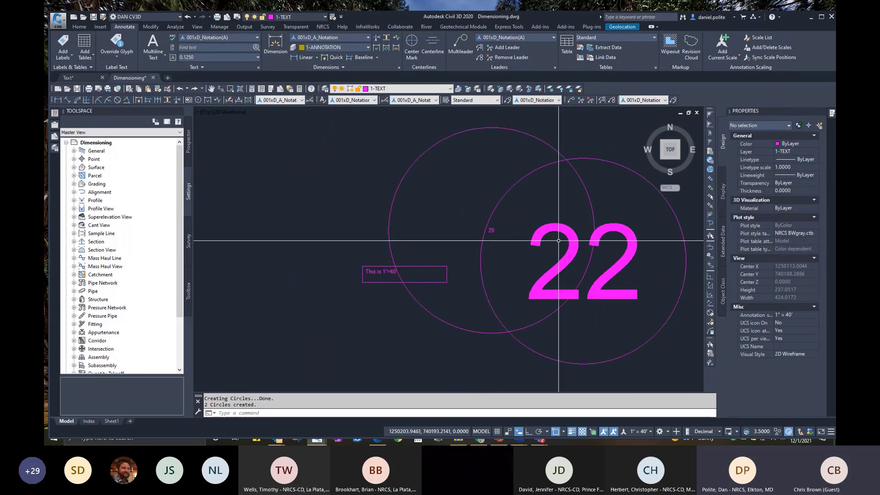
Erase the two constant-size circles around the number labels.
click(500, 201)
click(483, 128)
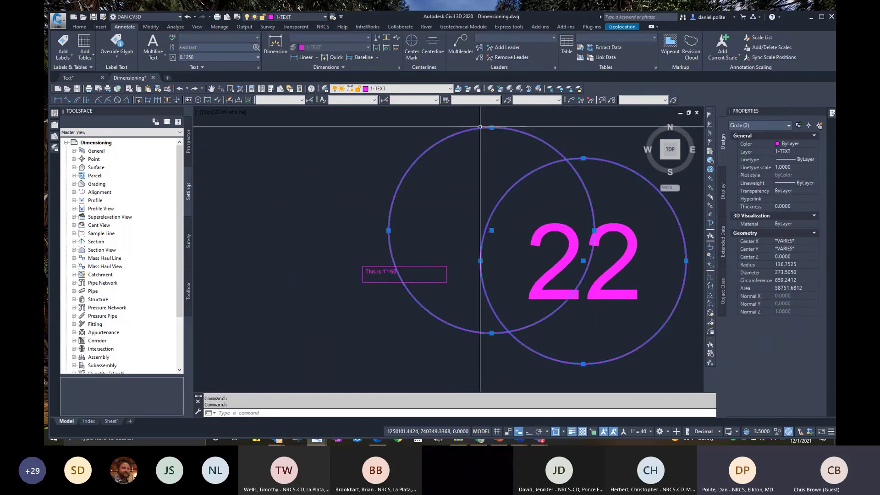
key(Delete)
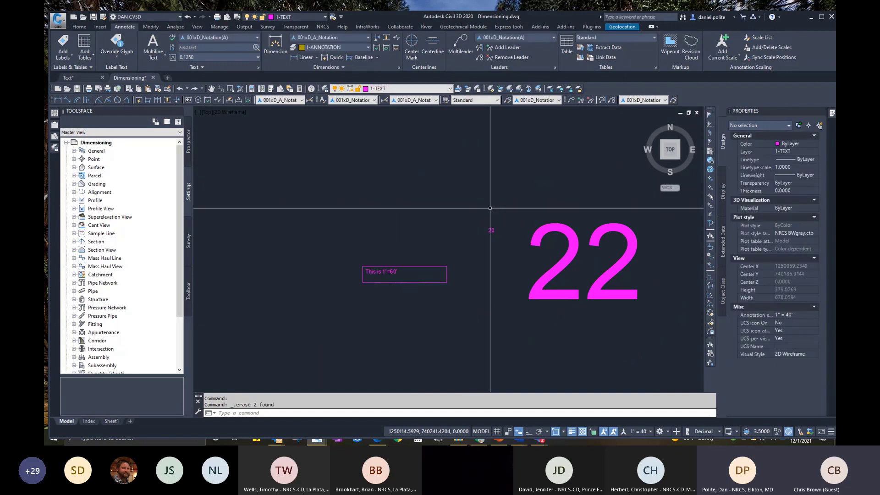
Enclose the "20" and "22" labels in variable-size circles using TCIRCLE with a 0.35 offset factor.
right_click(490, 208)
mouse_move(521, 222)
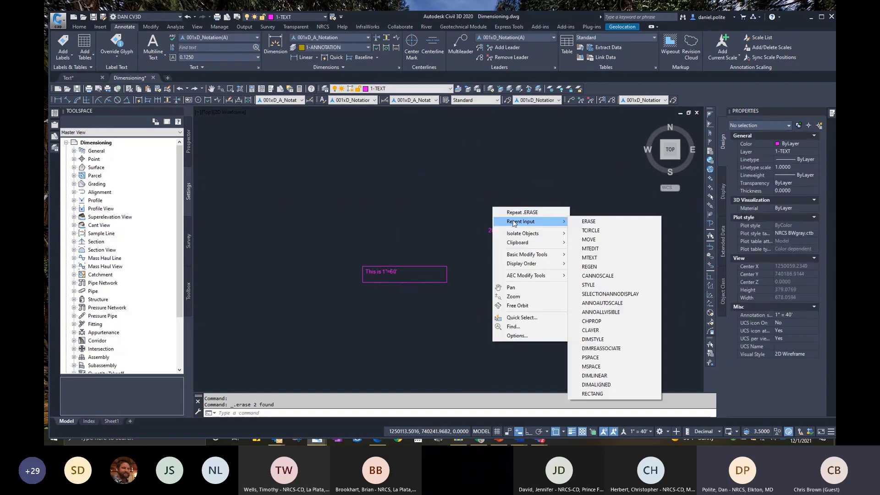
click(596, 232)
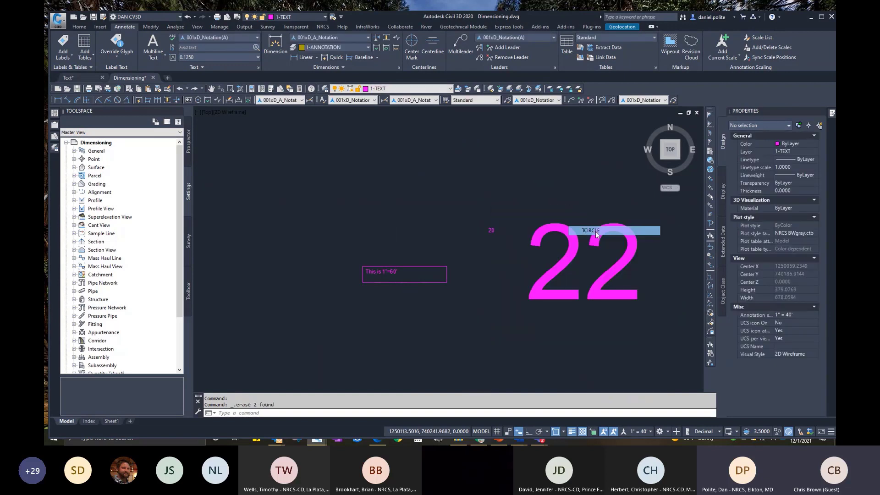
click(548, 234)
click(499, 235)
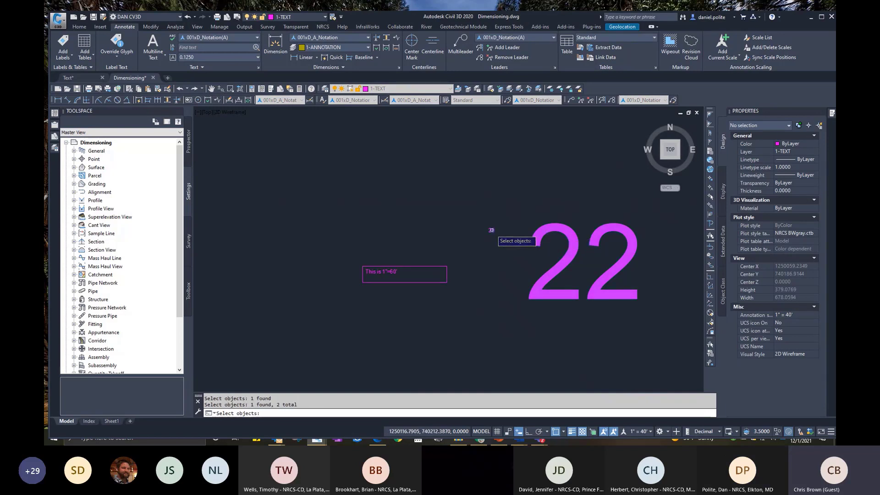
key(Return)
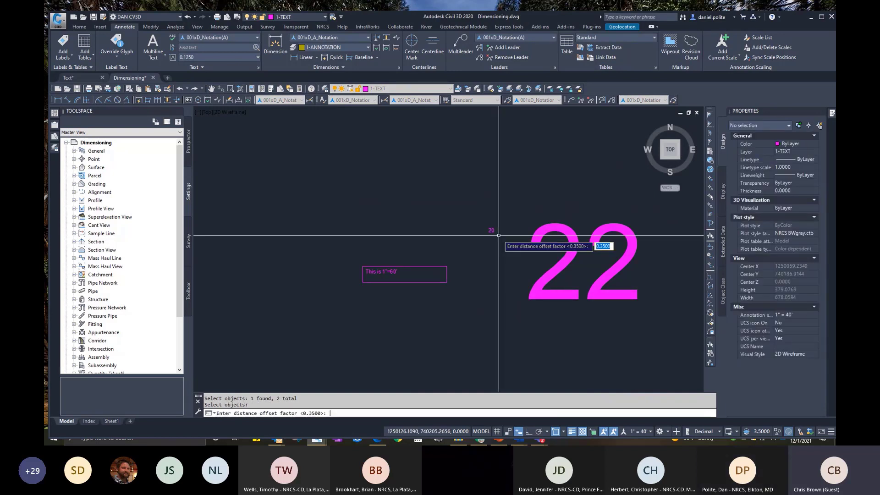
key(Return)
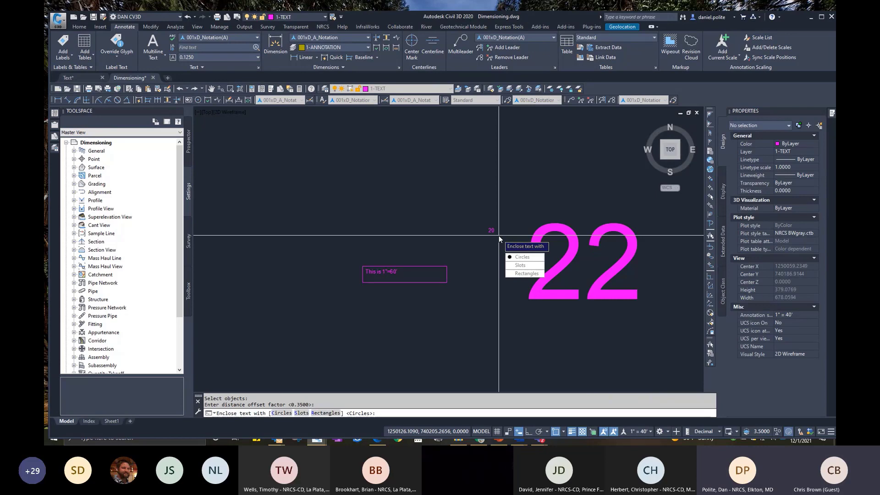
key(Return)
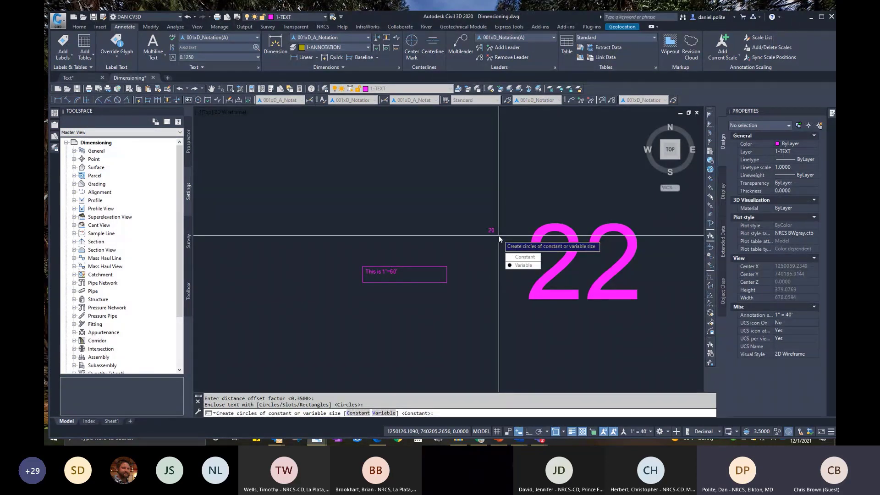
key(Return)
scroll(489, 224, up, 5)
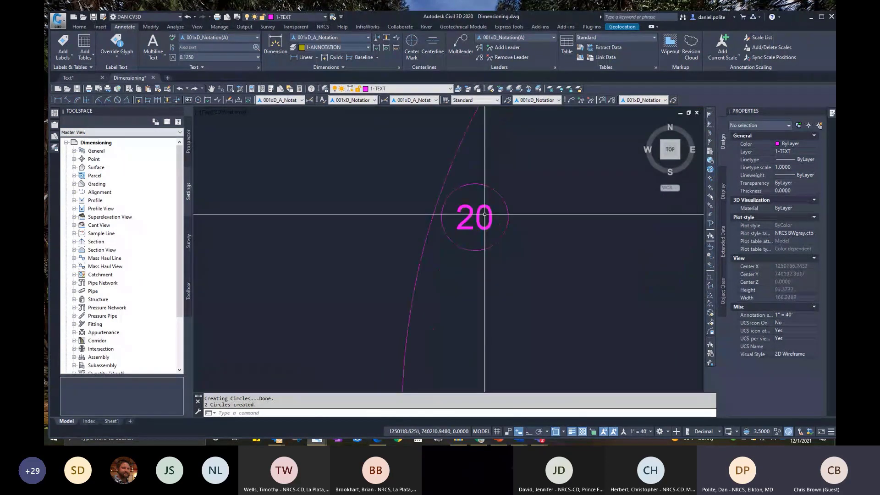
scroll(486, 215, down, 5)
scroll(613, 256, down, 4)
middle_drag(616, 256, 486, 210)
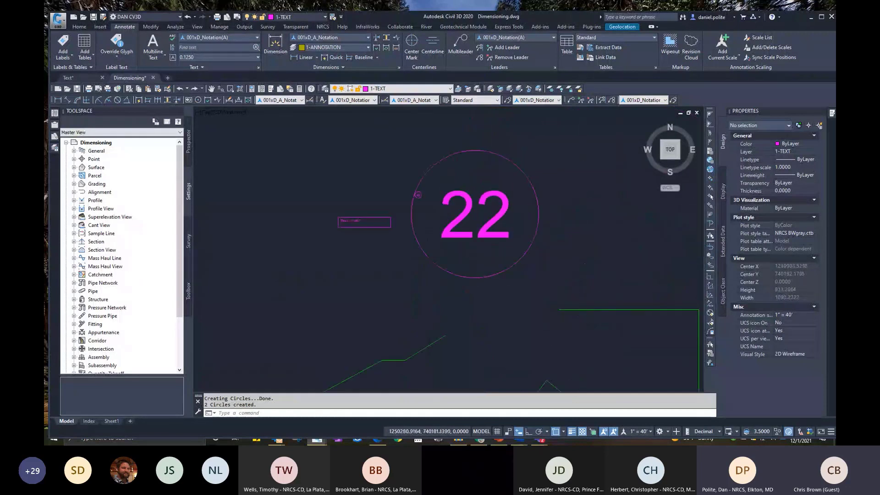
scroll(416, 196, up, 3)
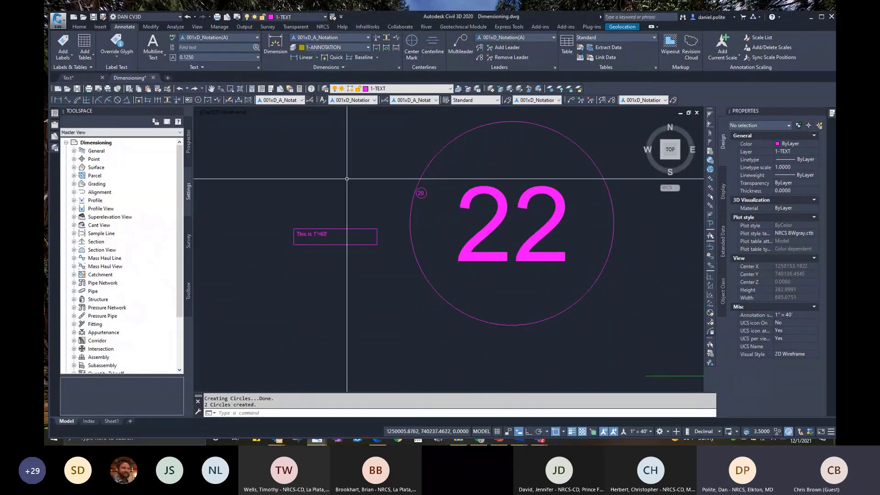
scroll(430, 202, down, 2)
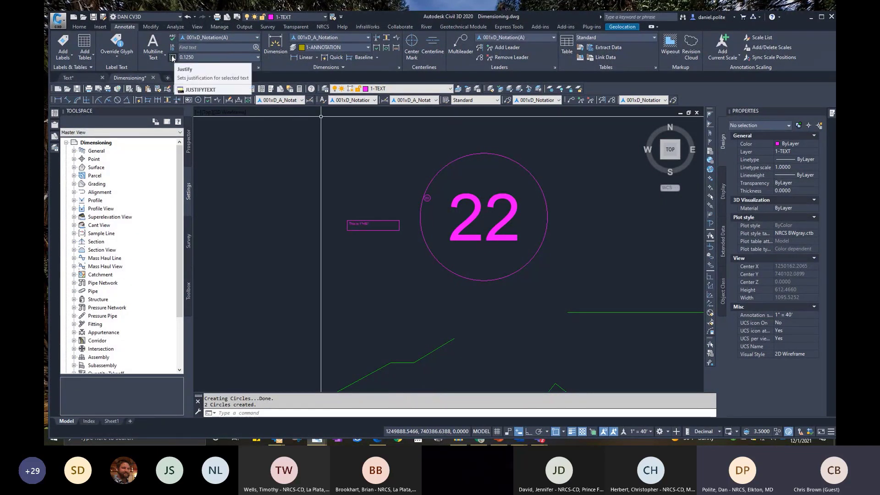
Look for the text-enclosing command, checking the text style settings and the Express Tools text commands.
click(259, 67)
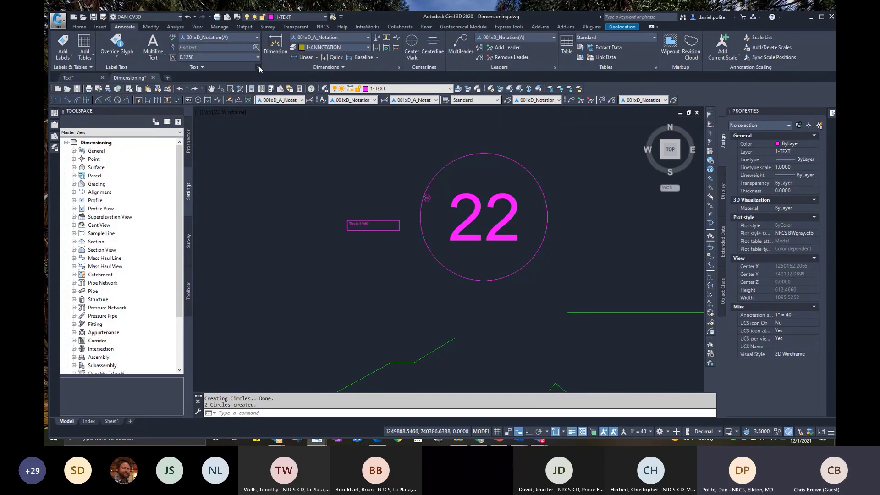
key(Escape)
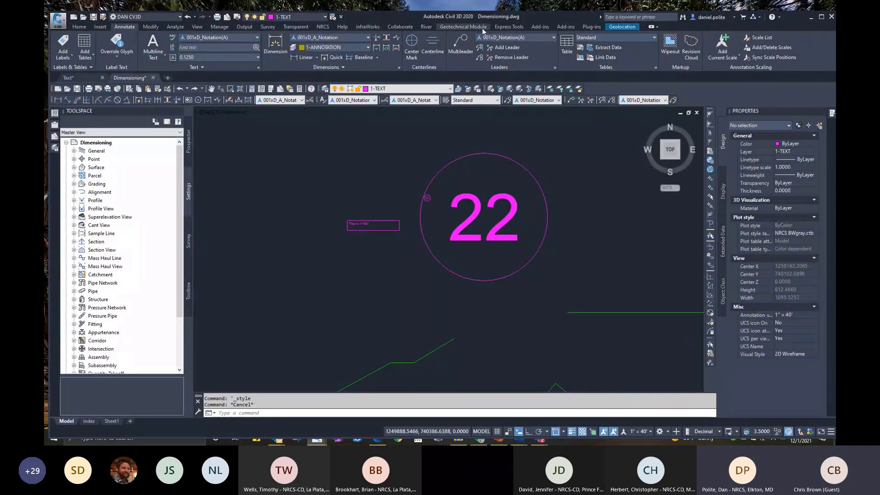
click(518, 28)
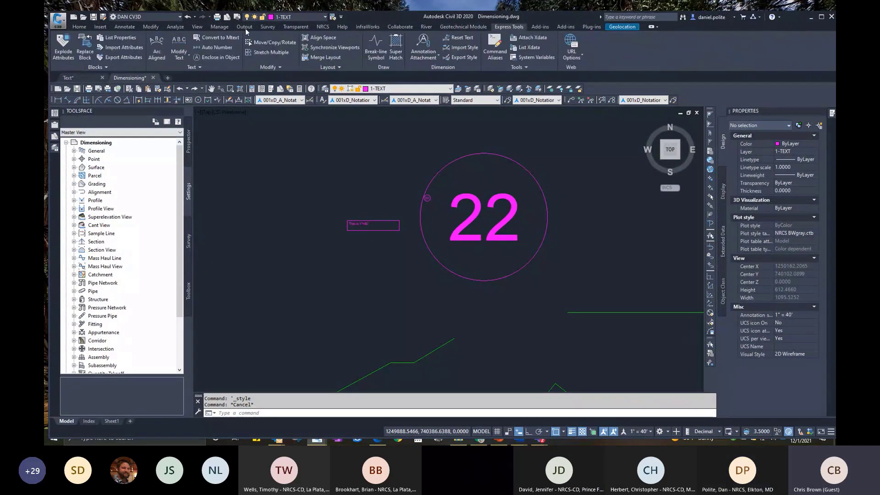
right_click(212, 48)
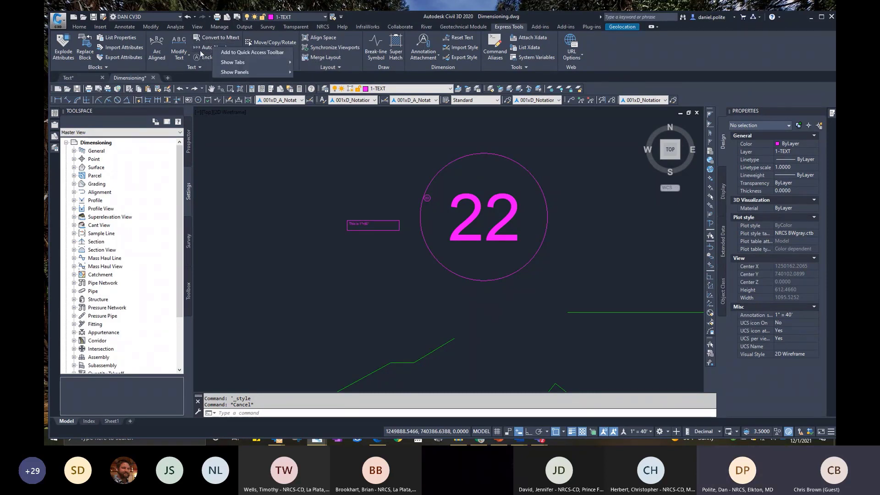
click(179, 42)
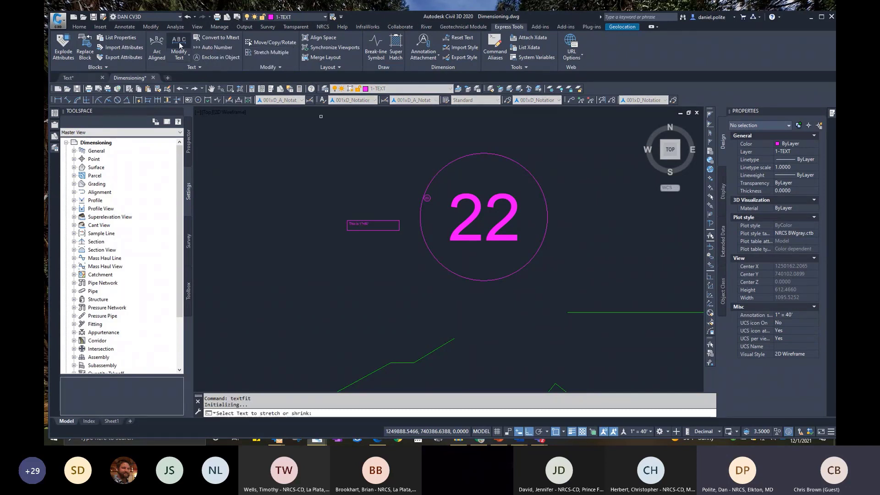
click(185, 54)
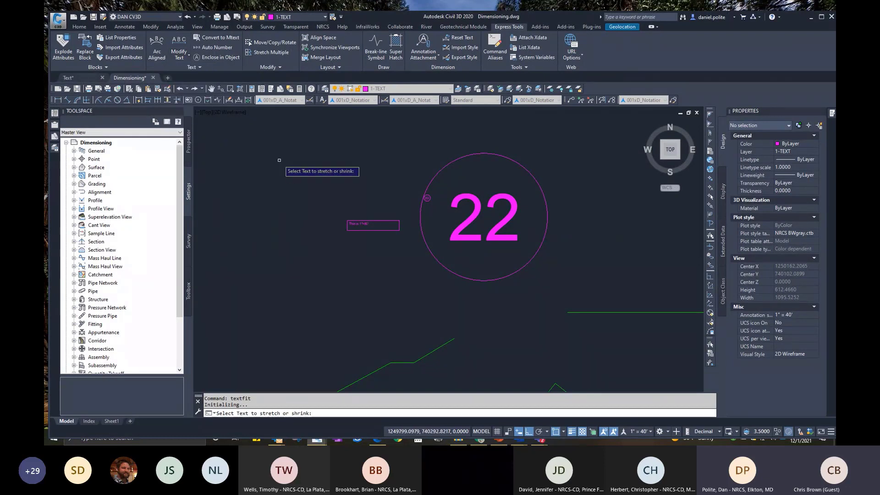
key(Escape)
scroll(264, 137, down, 1)
scroll(454, 216, down, 2)
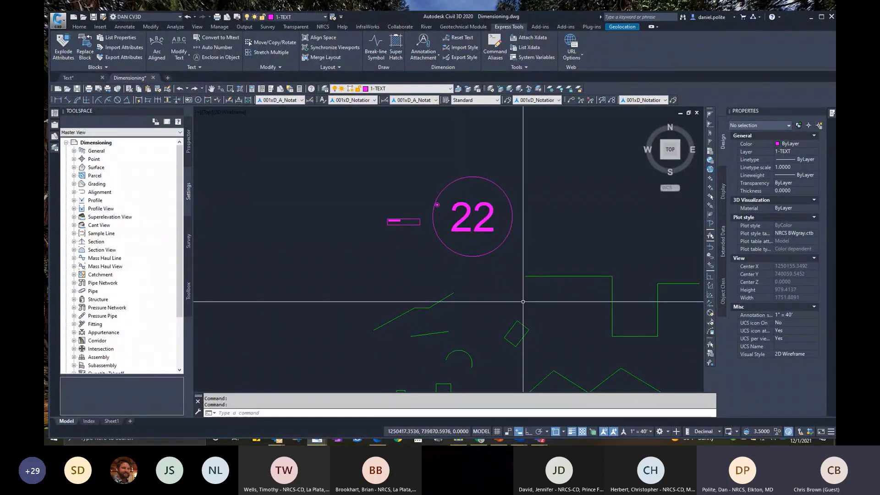
scroll(501, 251, down, 3)
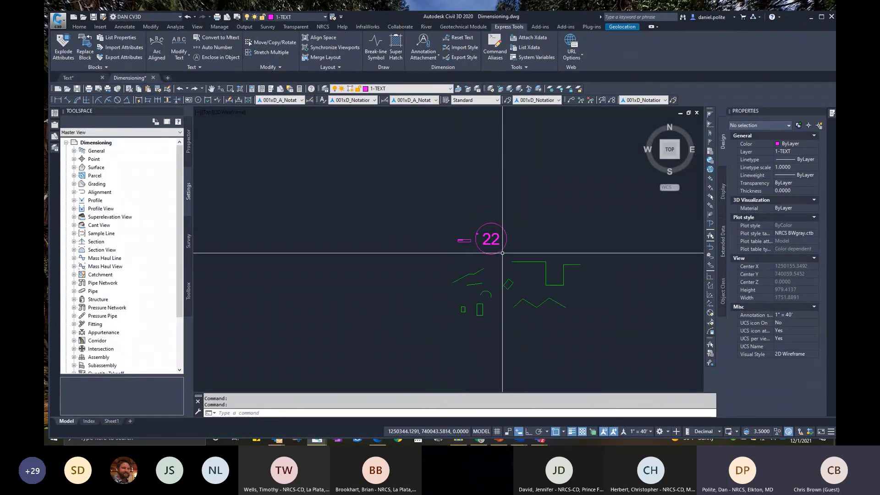
middle_drag(516, 265, 404, 242)
scroll(406, 244, up, 3)
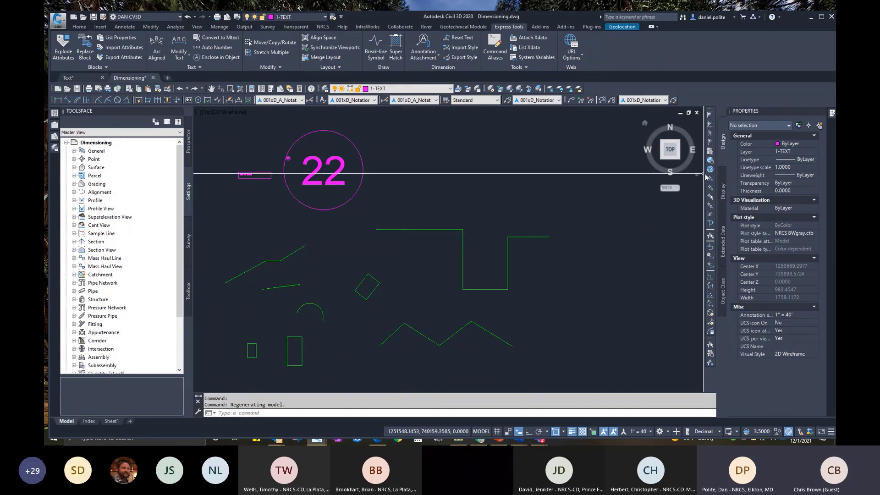
Erase the viewport and the other objects inside the title block border on the Sheet1 layout.
mouse_move(831, 115)
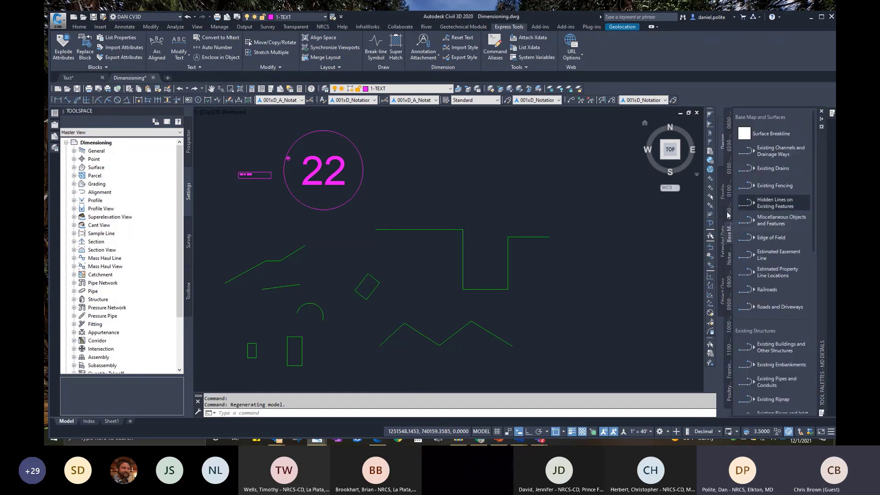
click(730, 123)
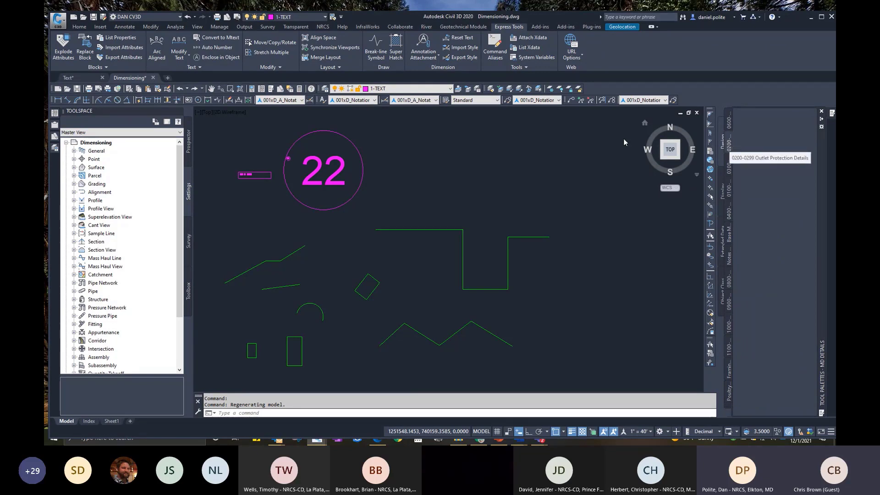
click(112, 421)
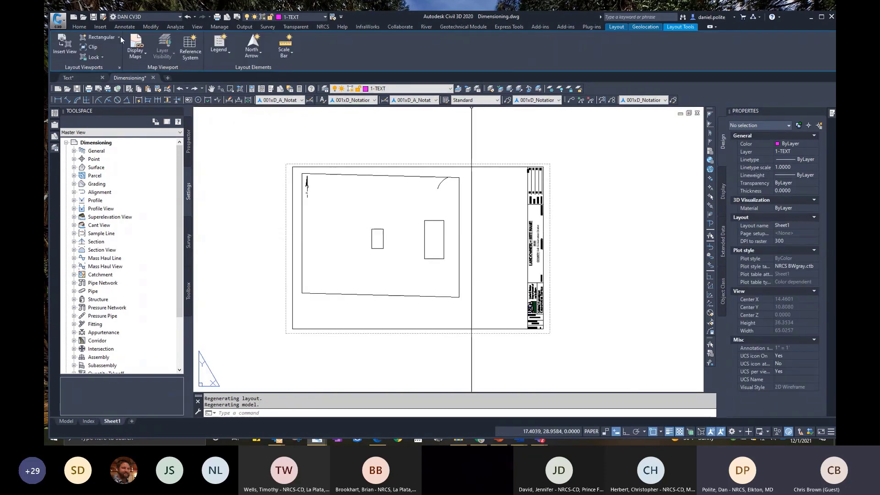
click(821, 17)
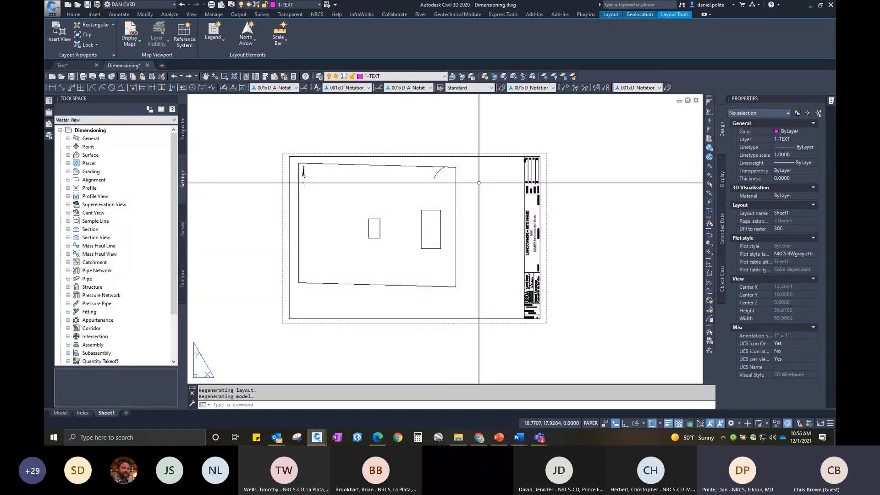
click(487, 304)
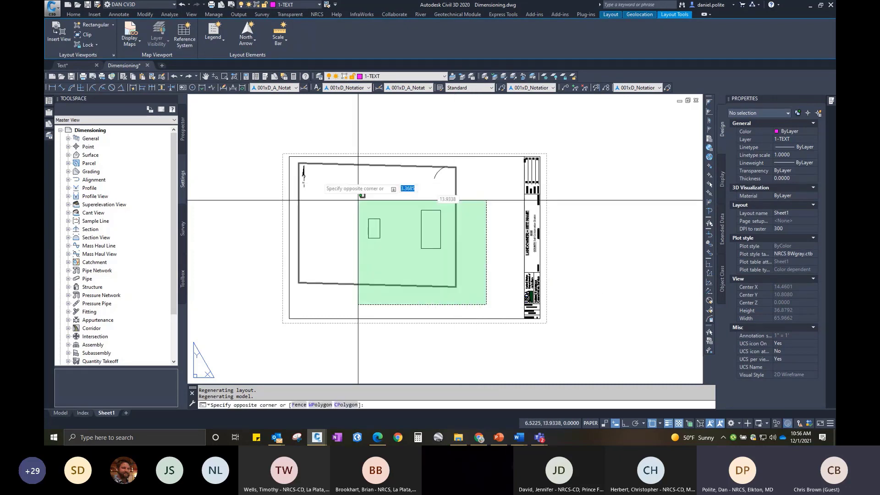
click(294, 159)
key(Delete)
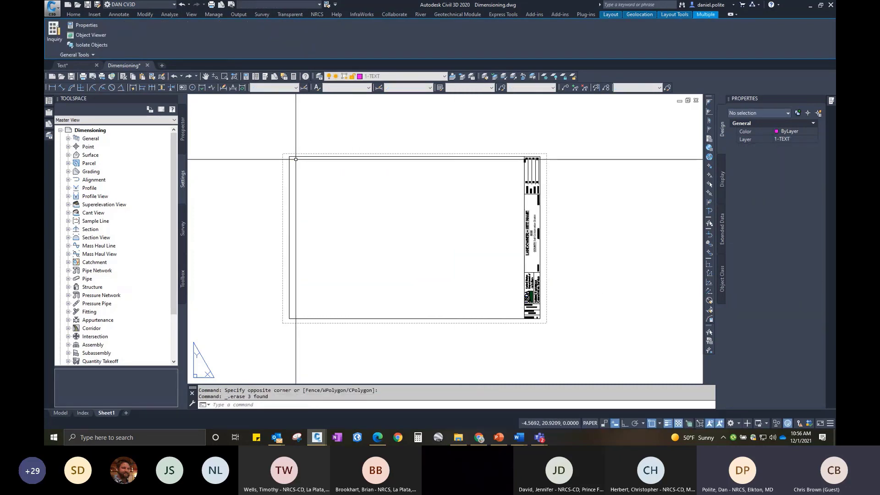
Create a new drawing from the MD_0008_CircularWSF.dwg standard template.
click(51, 7)
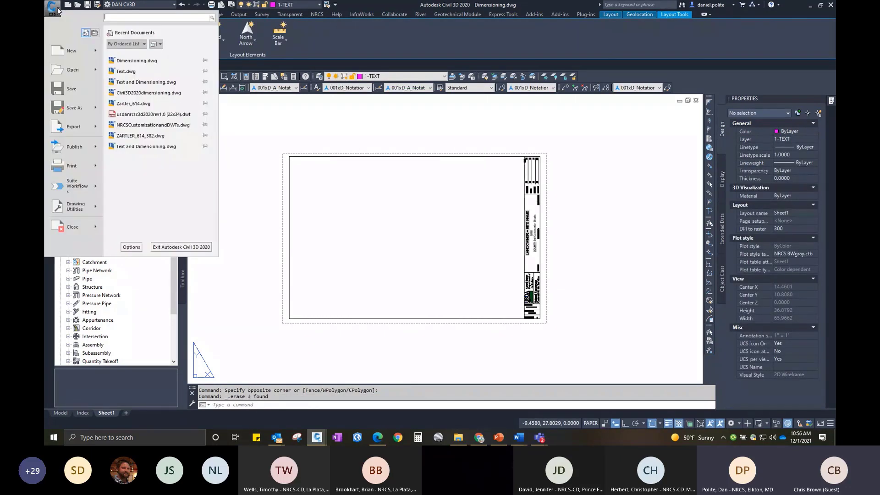
mouse_move(75, 54)
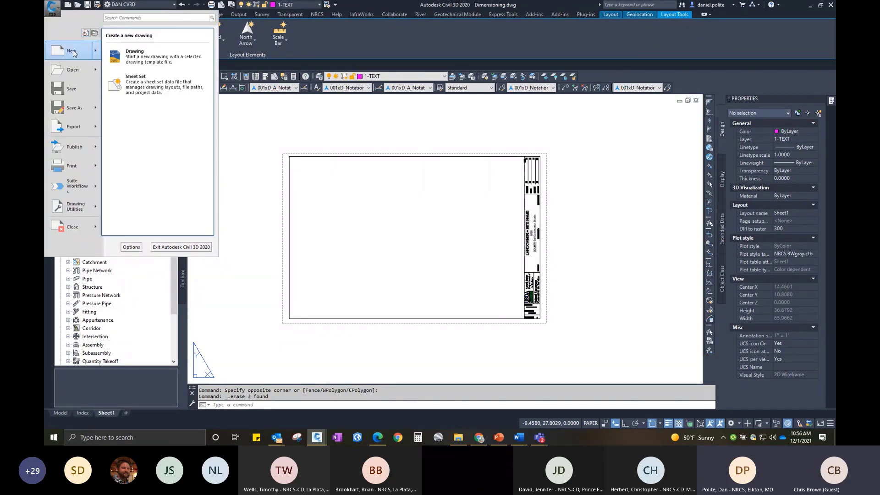
click(343, 132)
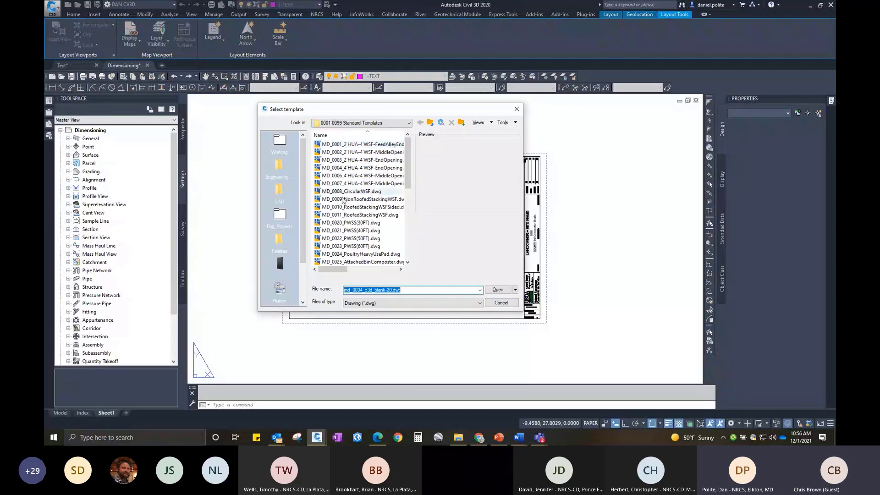
click(351, 192)
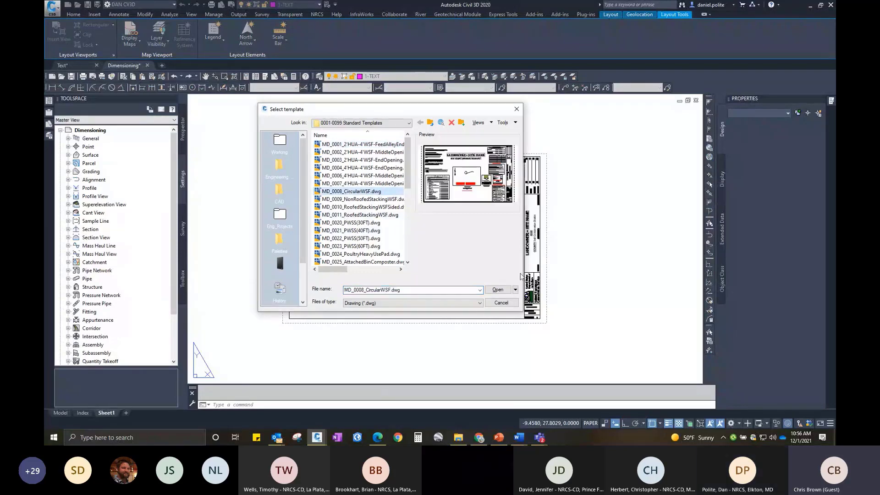
click(499, 290)
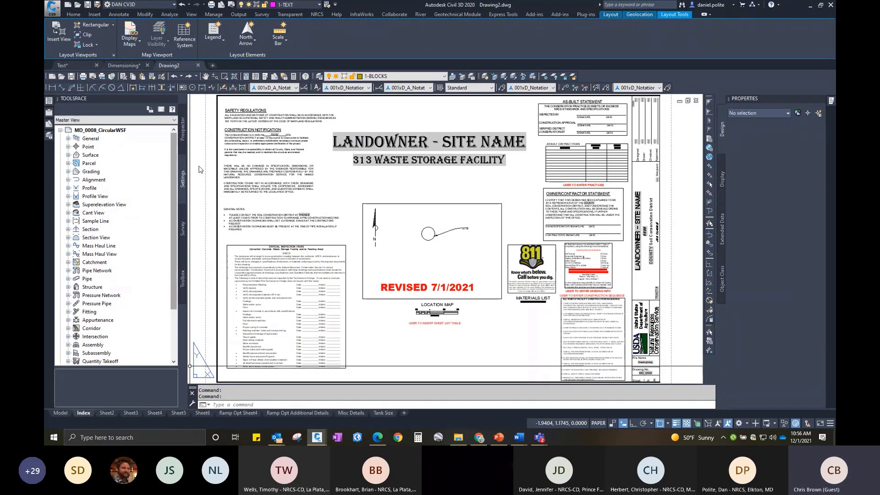
Find the rodent guard outlet detail among the template's layouts and copy its block from Sheet5 to the clipboard.
click(348, 413)
click(347, 413)
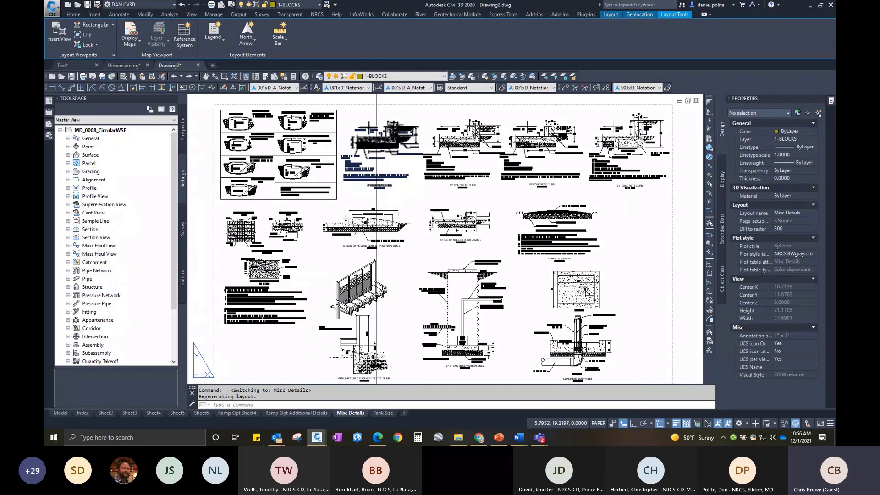
mouse_move(344, 229)
middle_down()
mouse_move(367, 201)
mouse_move(392, 277)
middle_up()
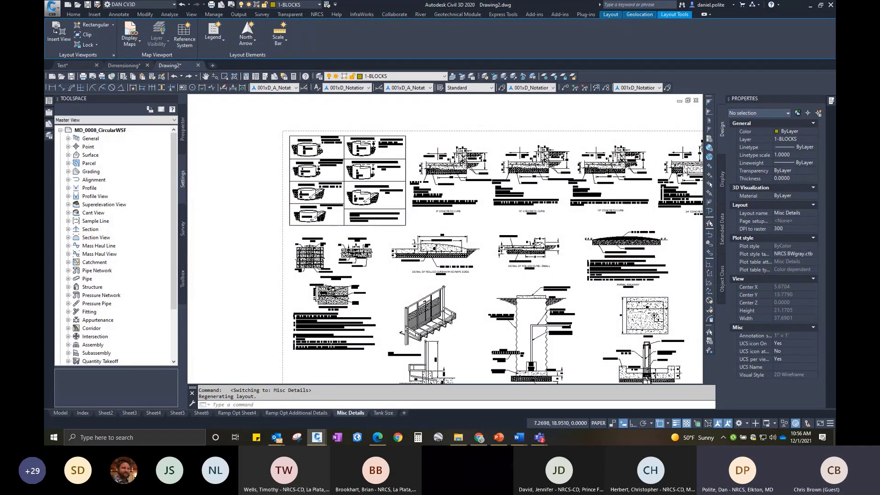
middle_drag(467, 168, 437, 180)
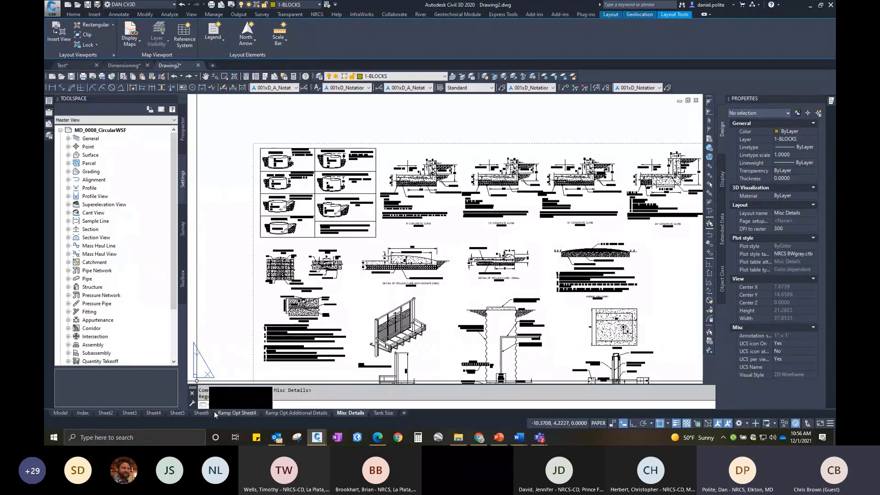
click(201, 413)
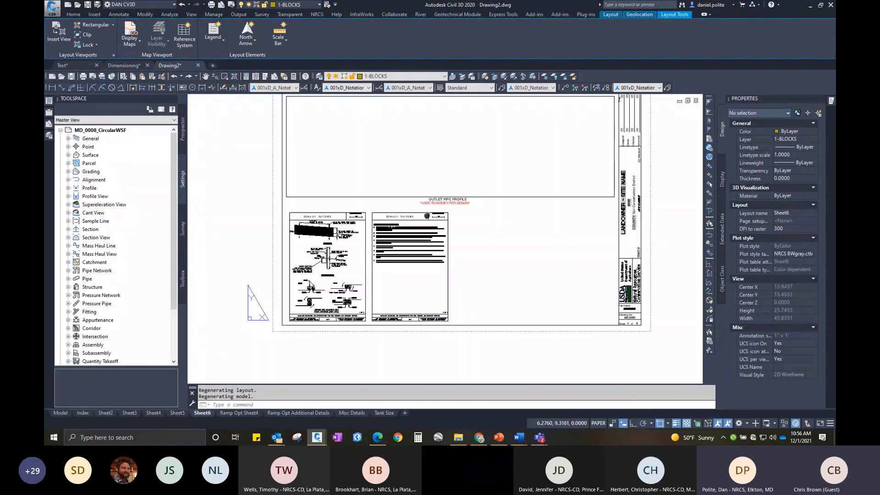
click(173, 413)
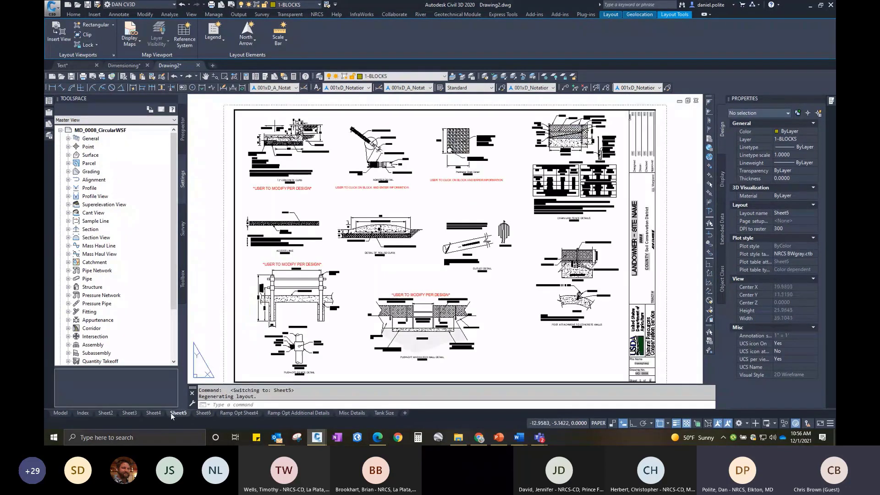
scroll(473, 243, up, 4)
click(475, 250)
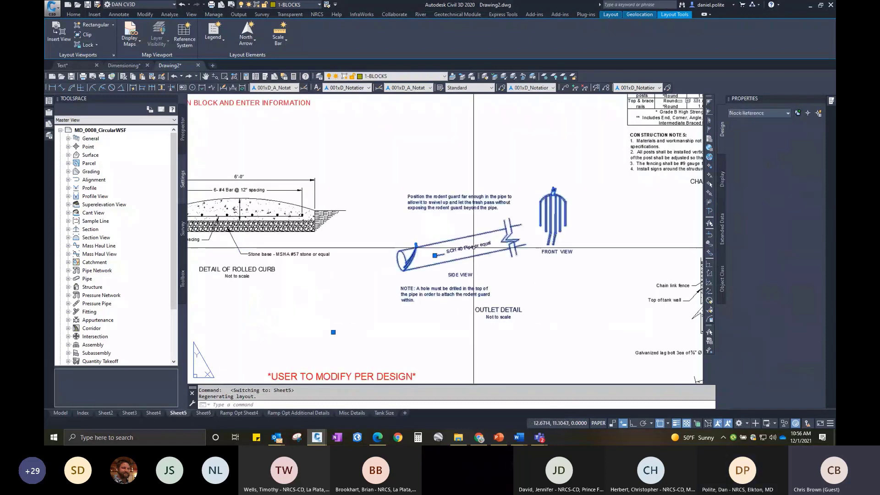
right_click(475, 251)
mouse_move(499, 272)
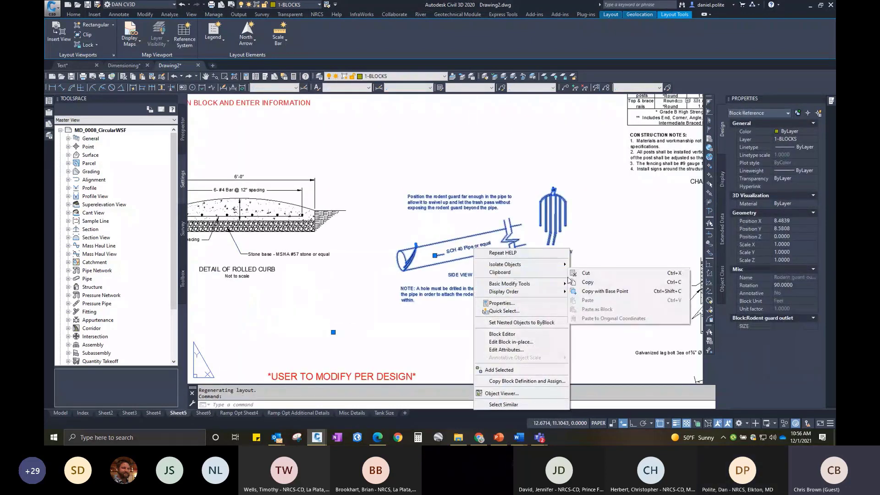
click(587, 282)
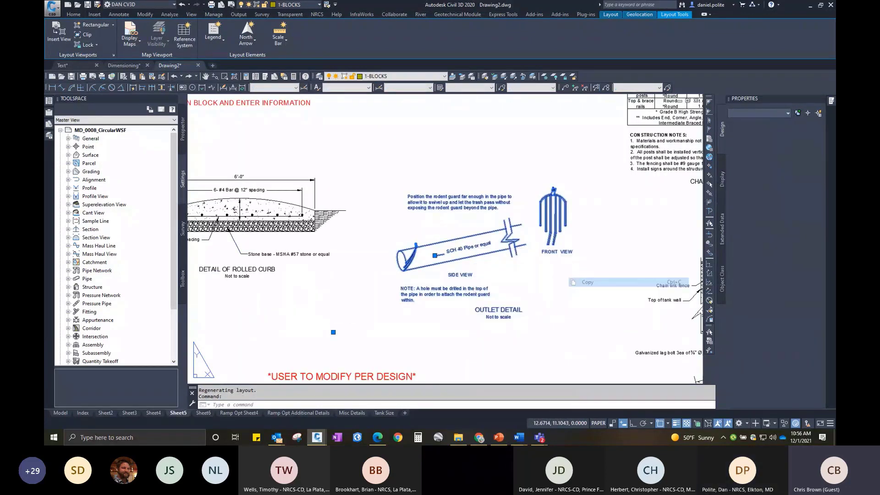
Paste the copied outlet detail block into the upper-left area of Sheet1 in the Dimensioning drawing.
click(120, 65)
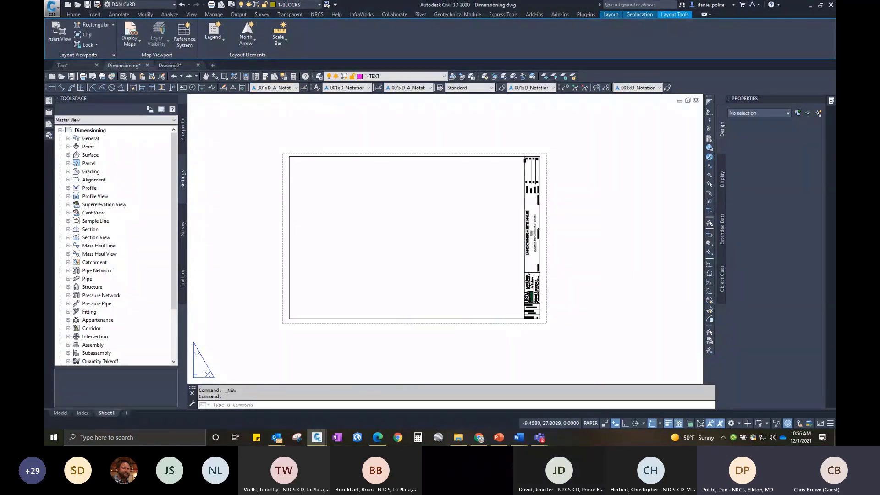
right_click(425, 212)
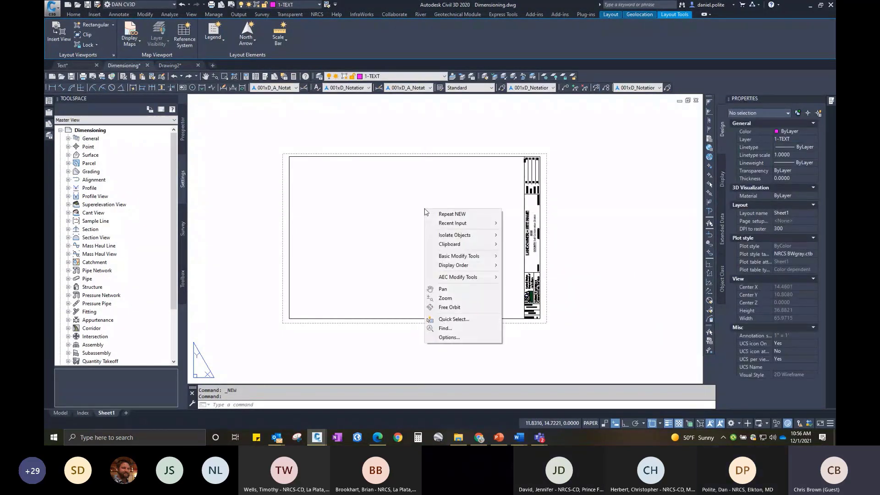
mouse_move(452, 244)
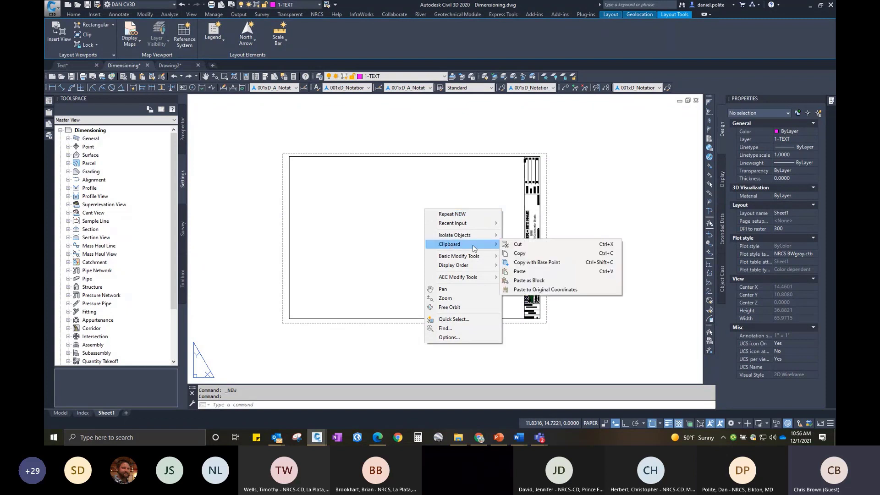
click(527, 275)
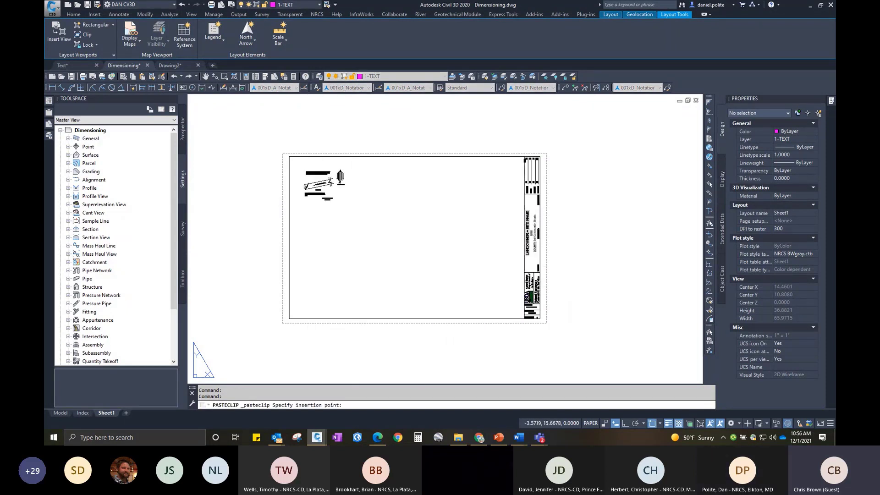
click(344, 176)
Set the pasted outlet detail block's SIZE attribute to 6".
scroll(344, 176, up, 5)
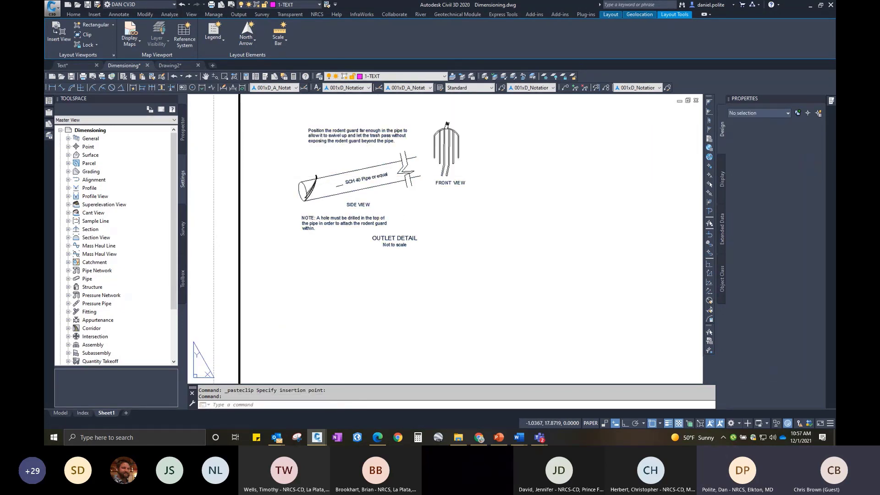
double_click(364, 178)
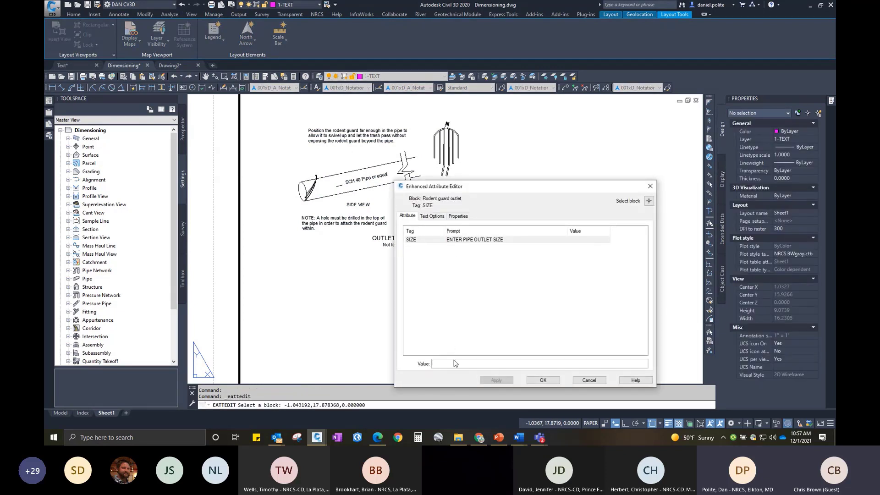
click(455, 363)
text(6)
click(553, 382)
Move the 6" size label onto the blank line before "SCH 40 Pipe or equal" in the outlet detail.
scroll(331, 181, up, 4)
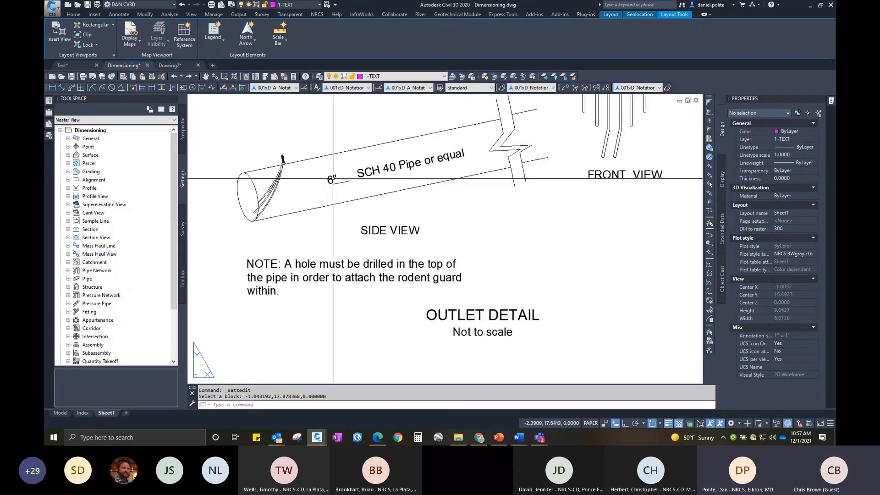
click(331, 180)
click(330, 182)
scroll(339, 182, up, 4)
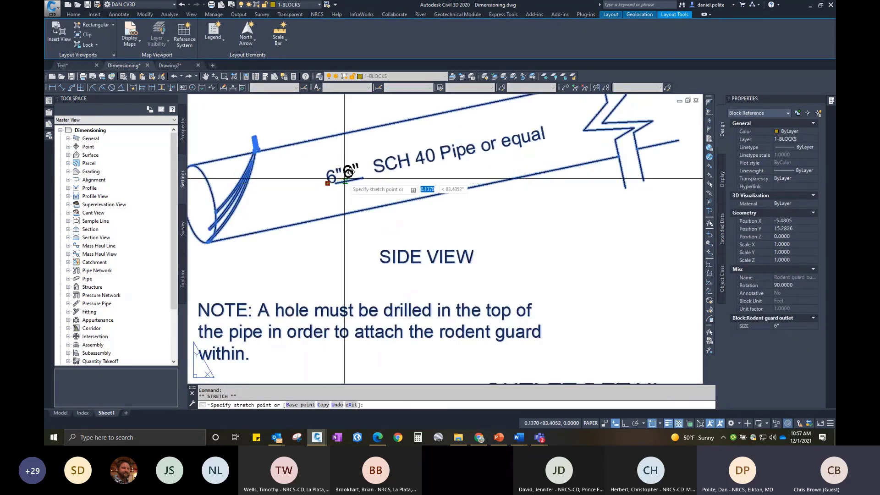
right_click(345, 182)
click(339, 184)
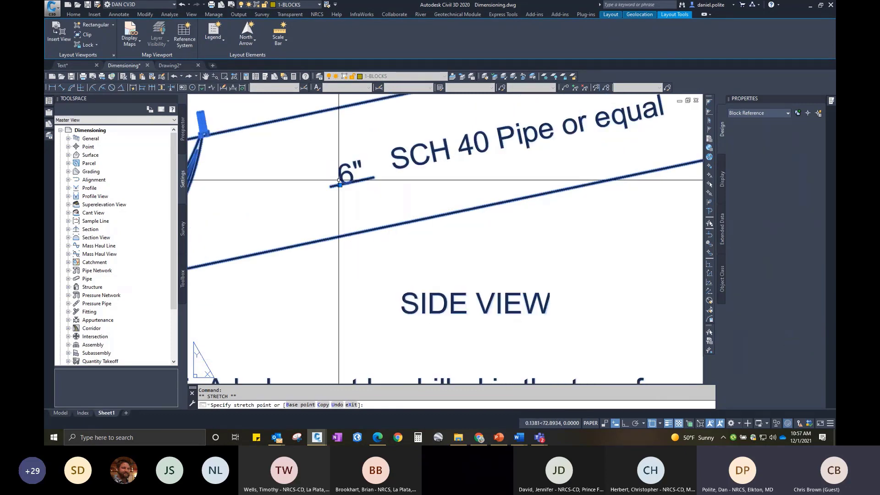
scroll(345, 182, up, 3)
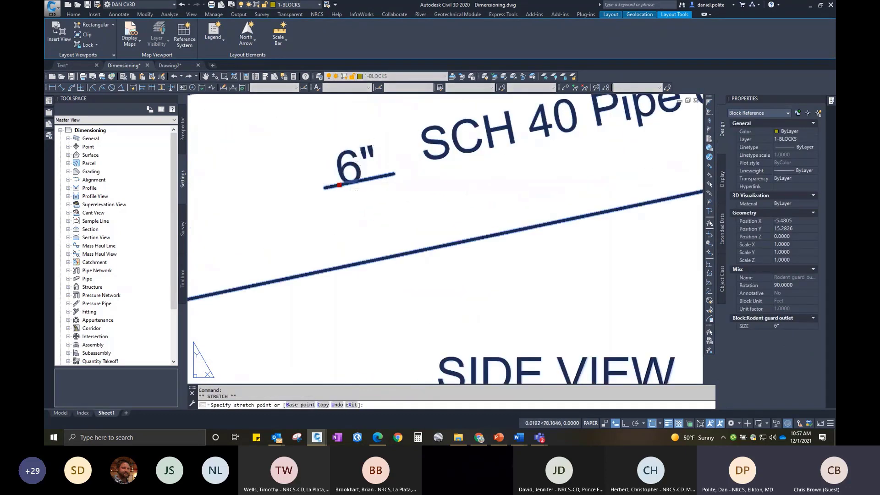
scroll(419, 180, down, 7)
key(Escape)
scroll(453, 191, down, 6)
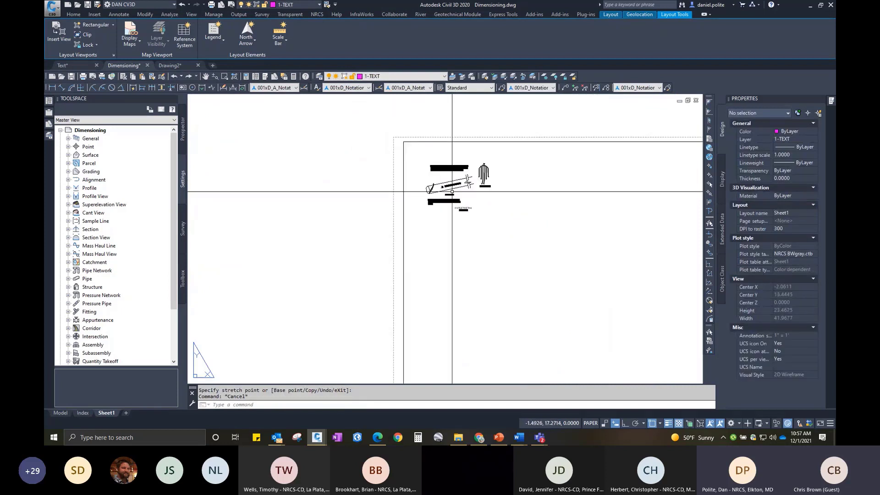
Scale the outlet detail block on Sheet1 up by a factor of about 2.97, using 2 as the base point entry.
click(515, 207)
click(481, 184)
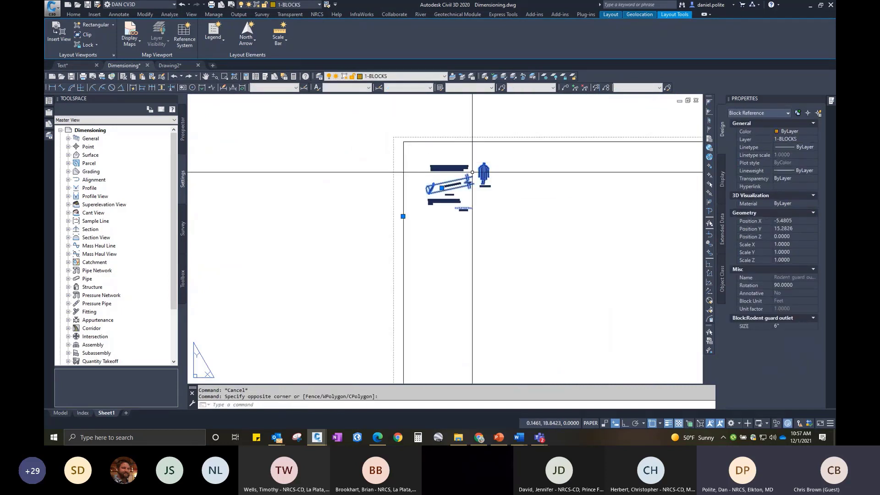
text(sc)
key(Return)
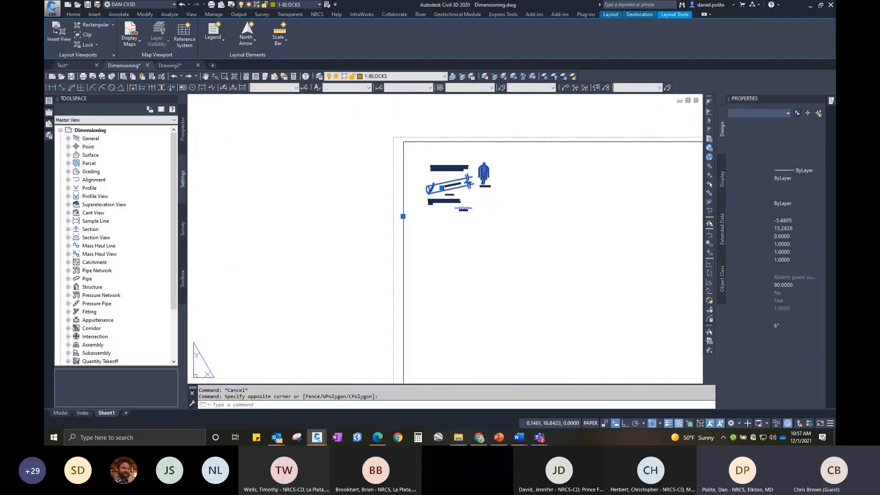
text(2)
key(Return)
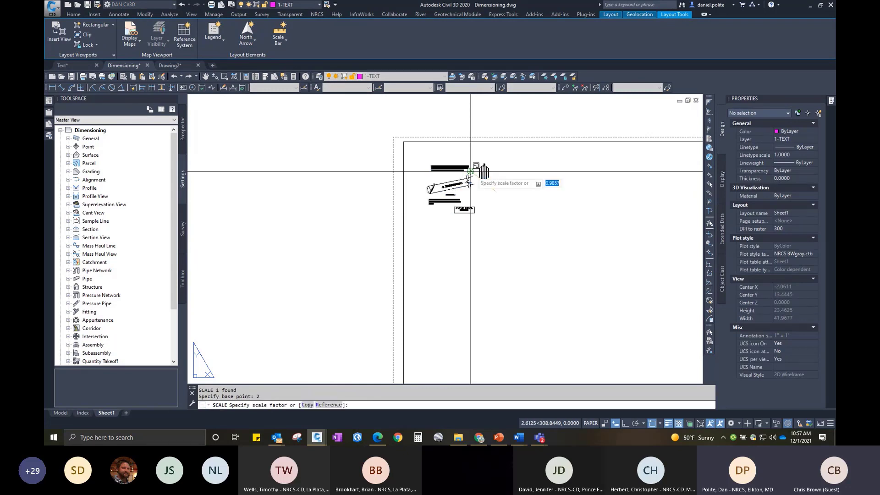
scroll(470, 172, up, 3)
scroll(469, 173, down, 5)
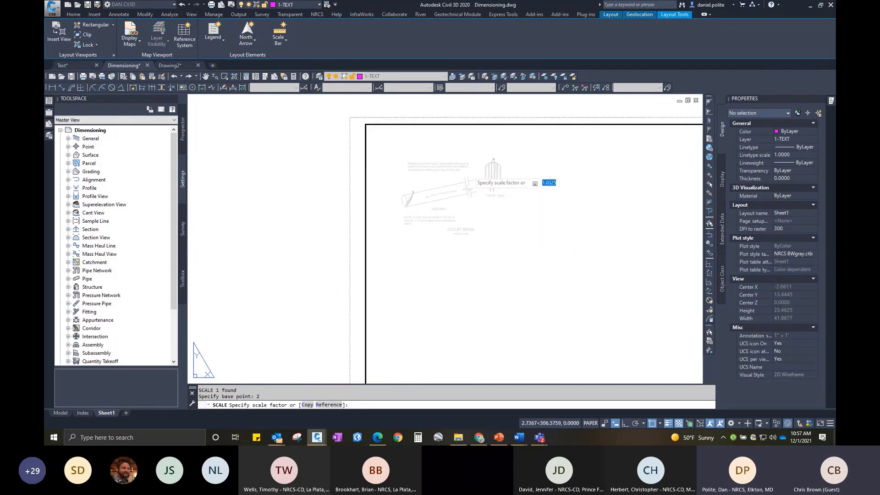
click(535, 220)
scroll(390, 179, up, 5)
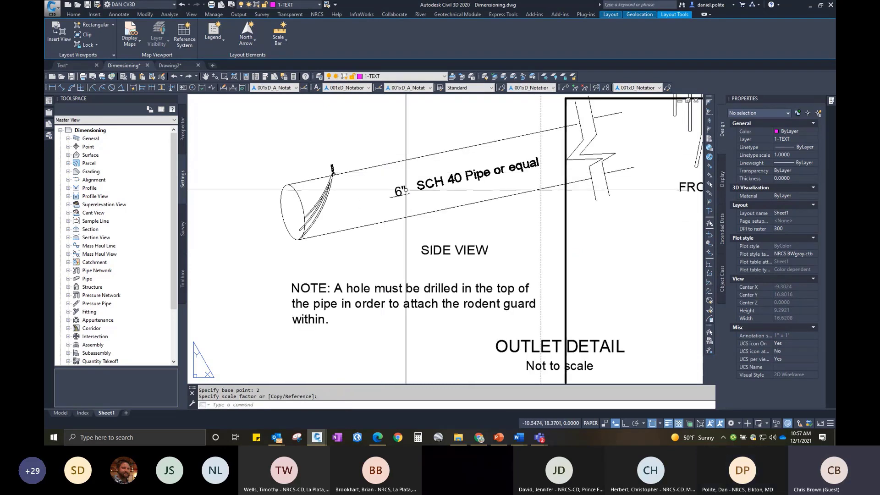
Select the scaled outlet detail block and examine its 6" size label and its placement against the sheet border.
click(402, 190)
scroll(402, 190, down, 5)
scroll(403, 193, up, 5)
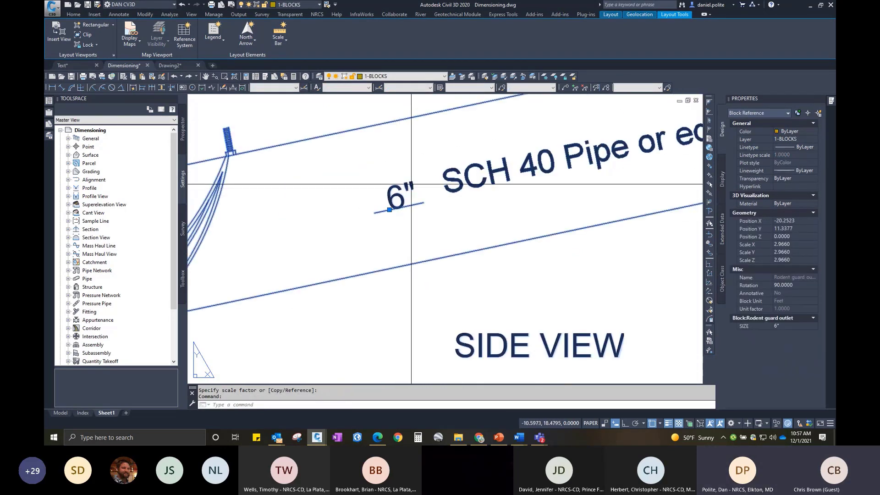
scroll(407, 196, down, 5)
scroll(406, 195, down, 5)
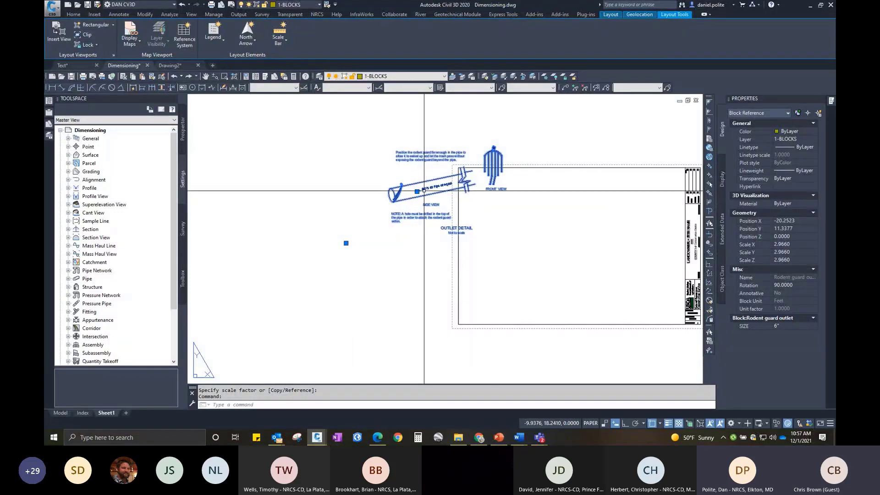
scroll(422, 190, up, 6)
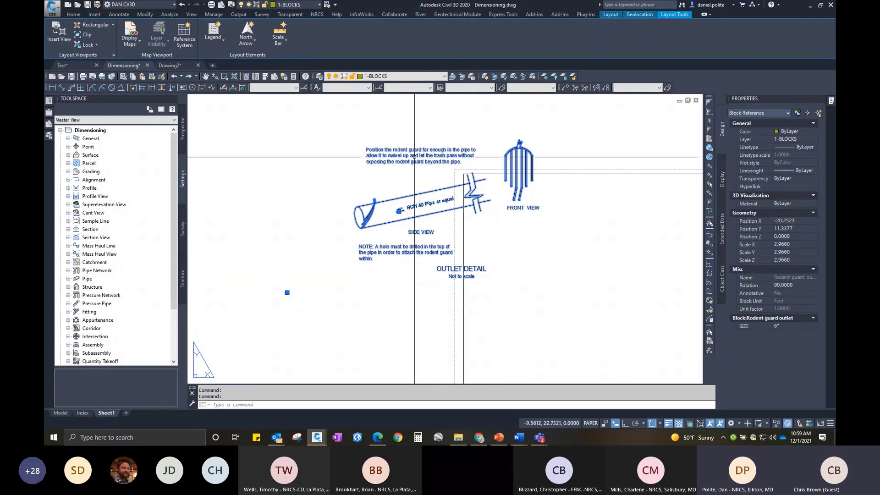
scroll(429, 155, down, 2)
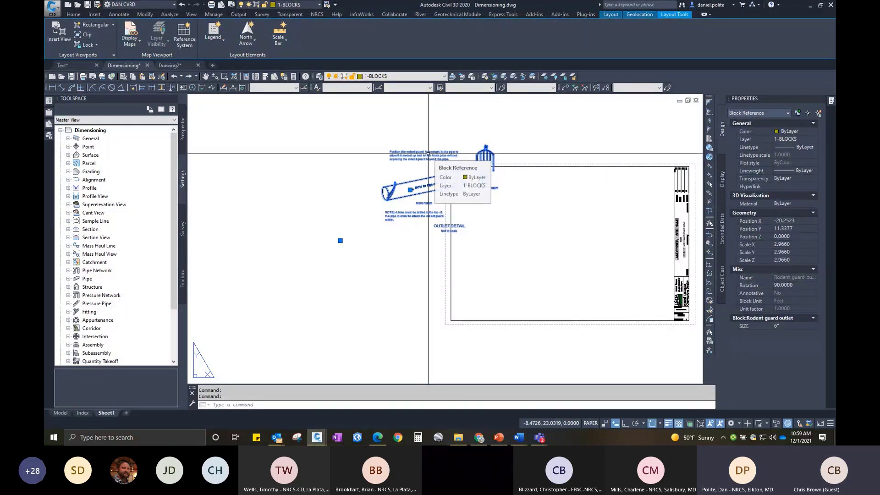
Switch to PowerPoint, end the Annotative Properties slide show, and return to the Dimensioning drawing's model space in Civil 3D.
key(alt+Tab)
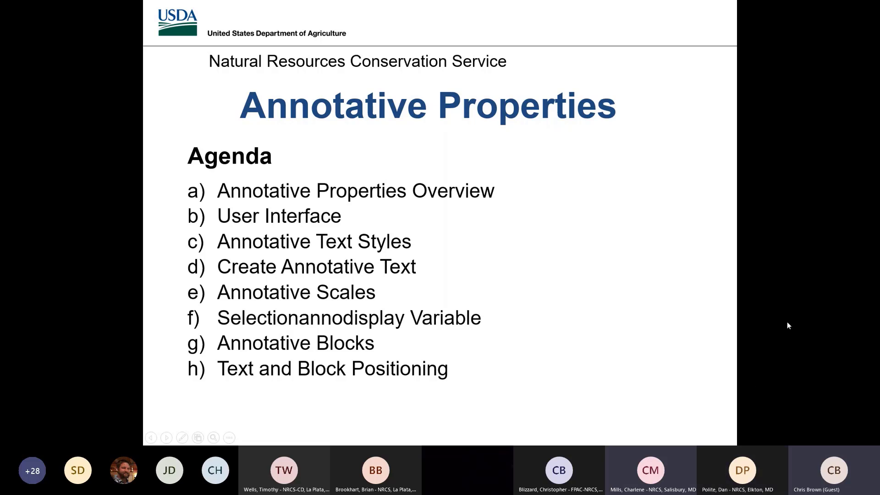
key(Escape)
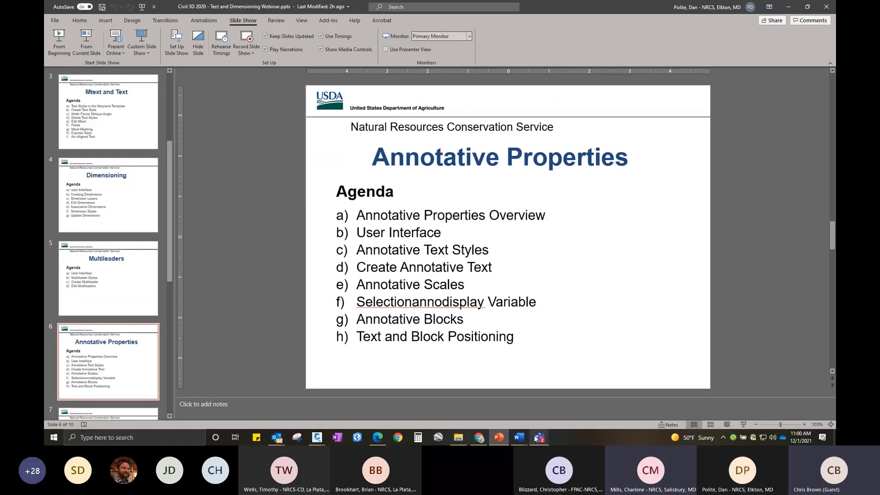
mouse_move(320, 440)
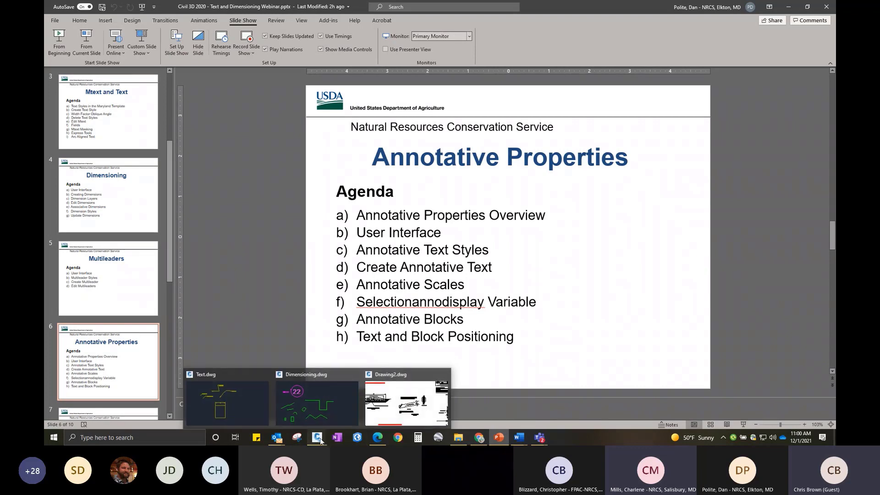
click(317, 401)
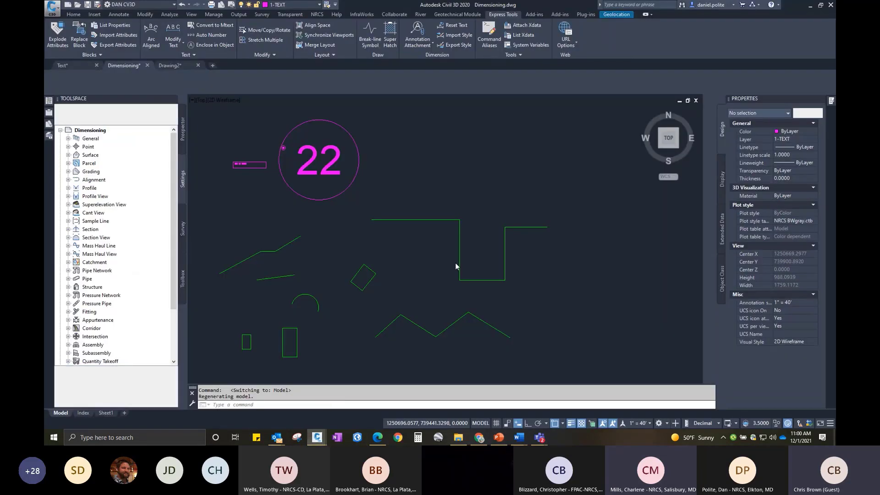
click(509, 173)
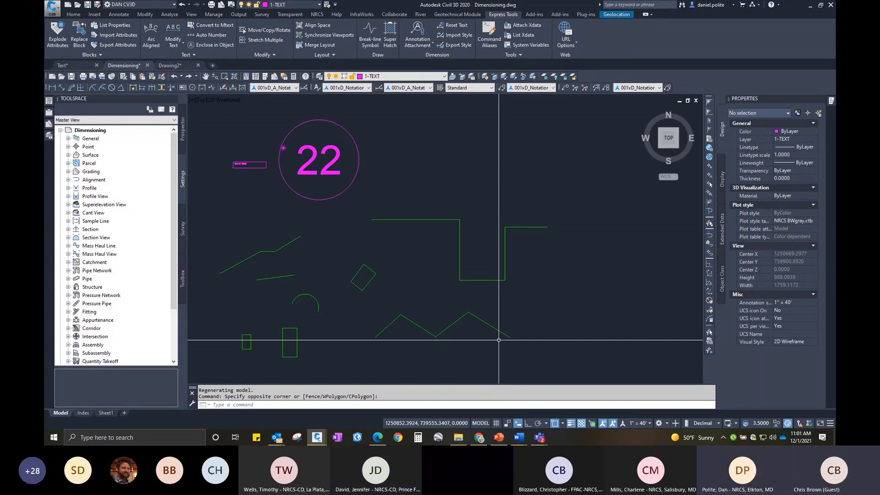
scroll(486, 291, down, 4)
scroll(486, 292, up, 2)
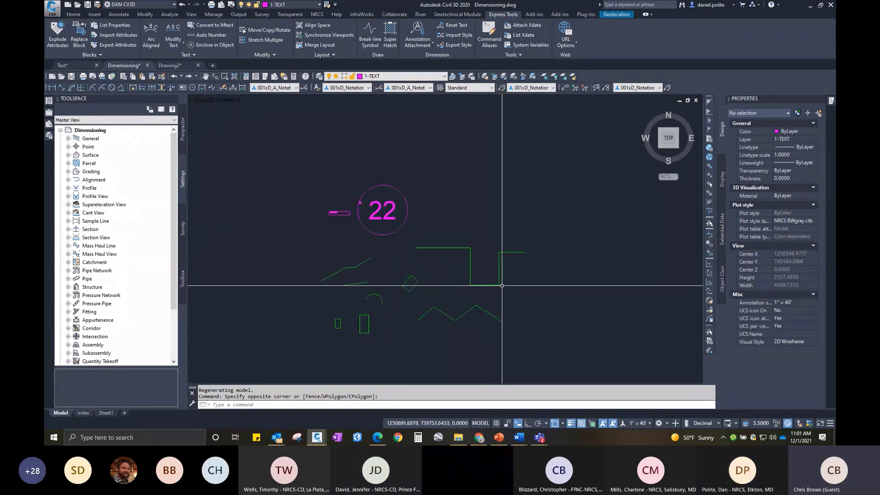
middle_drag(486, 291, 485, 253)
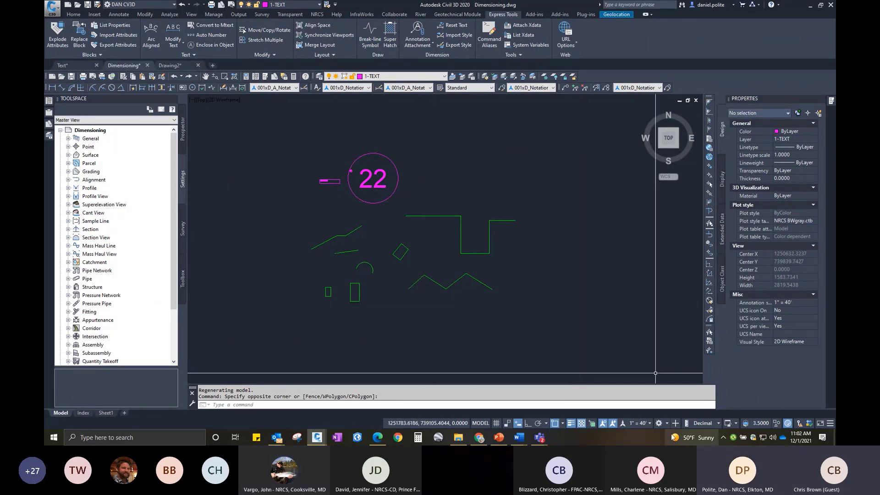
Add a custom drawing scale named 1" = 80' with 1 paper unit equal to 80 drawing units.
click(650, 426)
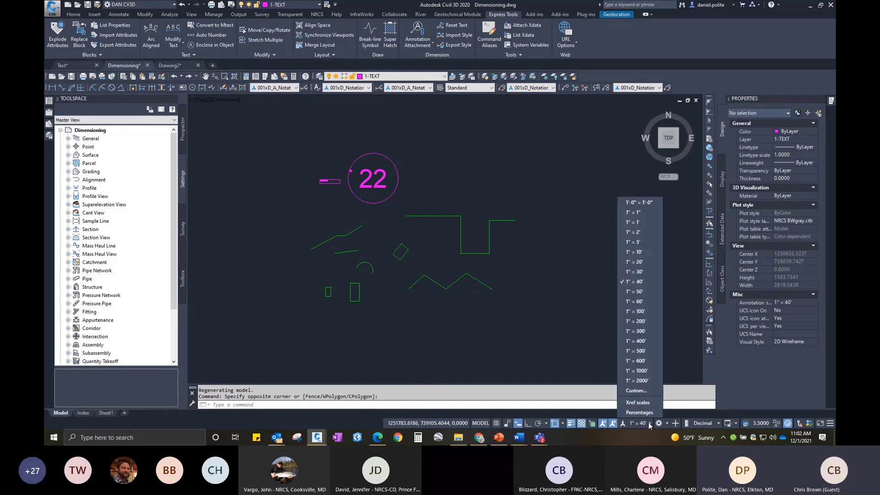
click(636, 392)
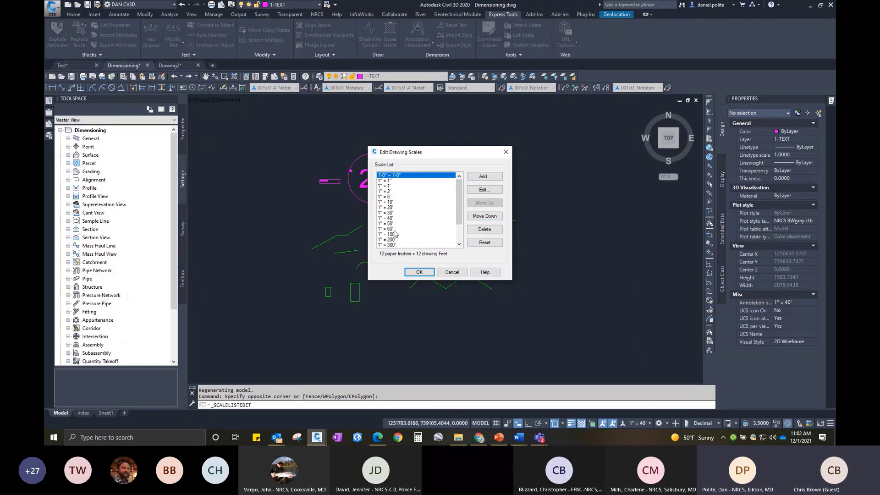
click(484, 176)
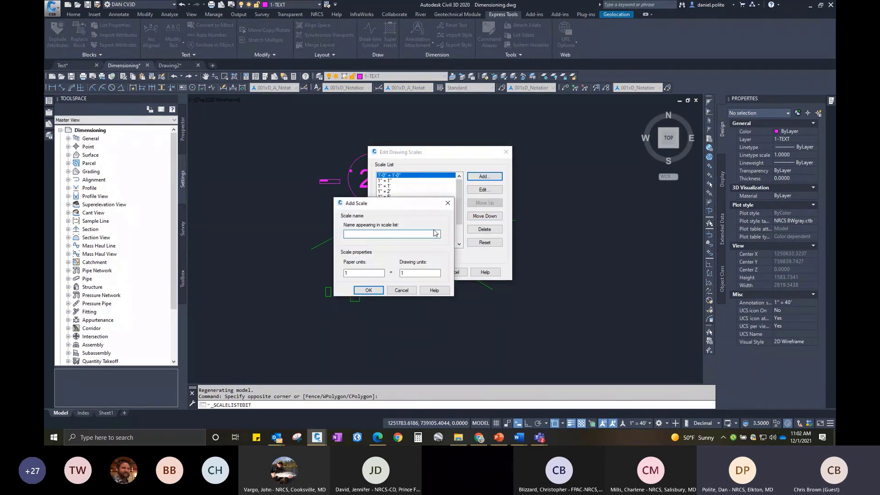
text(1)
key(Tab)
key(Tab)
text(80)
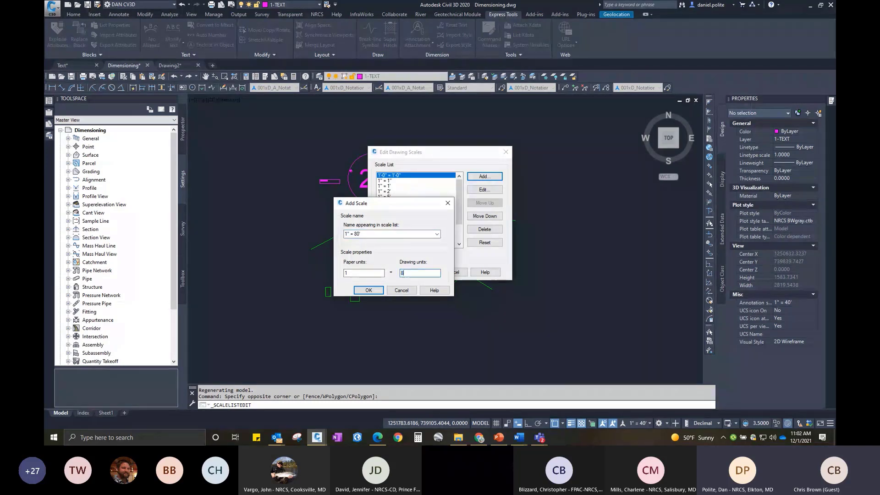
click(373, 292)
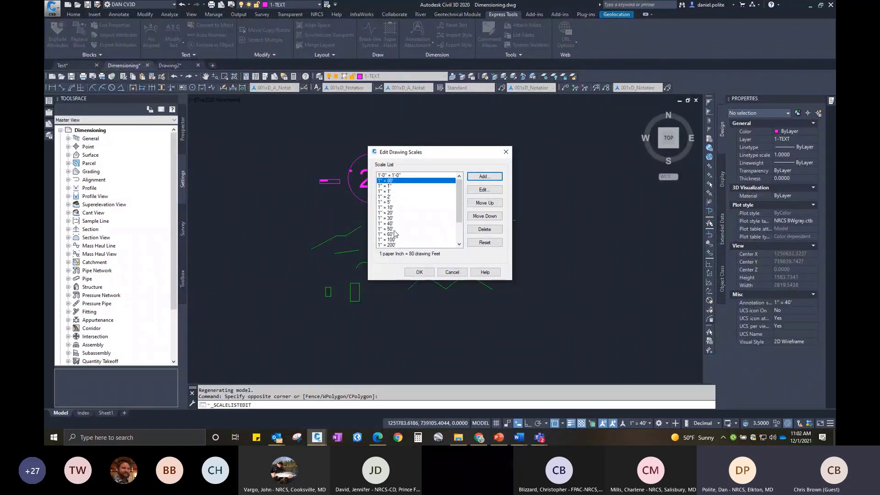
Reorder the scale list so 1" = 80' sits between 1" = 60' and 1" = 100', and accept the edited list.
click(493, 222)
click(493, 222)
click(493, 222)
click(493, 222)
click(492, 223)
click(493, 222)
click(493, 222)
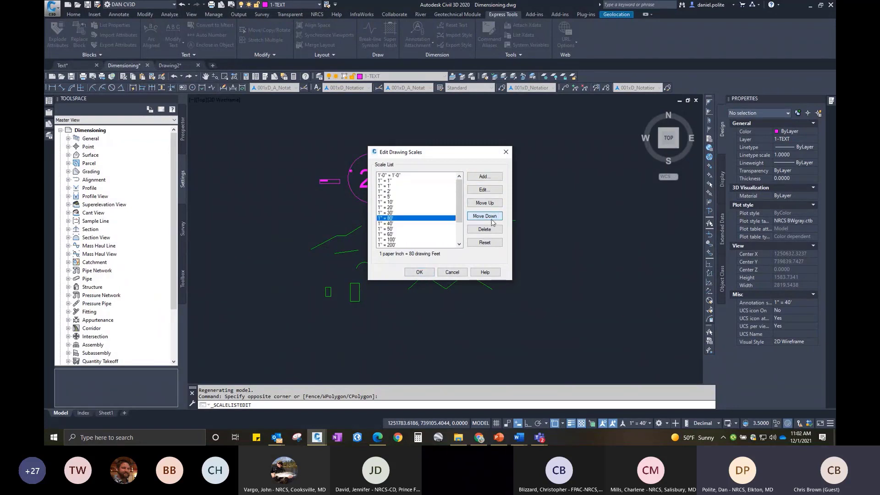
click(493, 223)
click(493, 223)
click(493, 222)
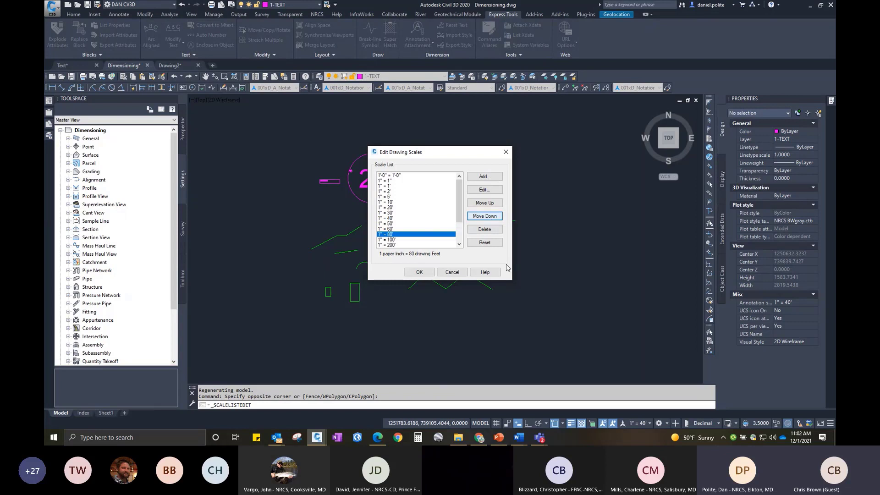
click(419, 273)
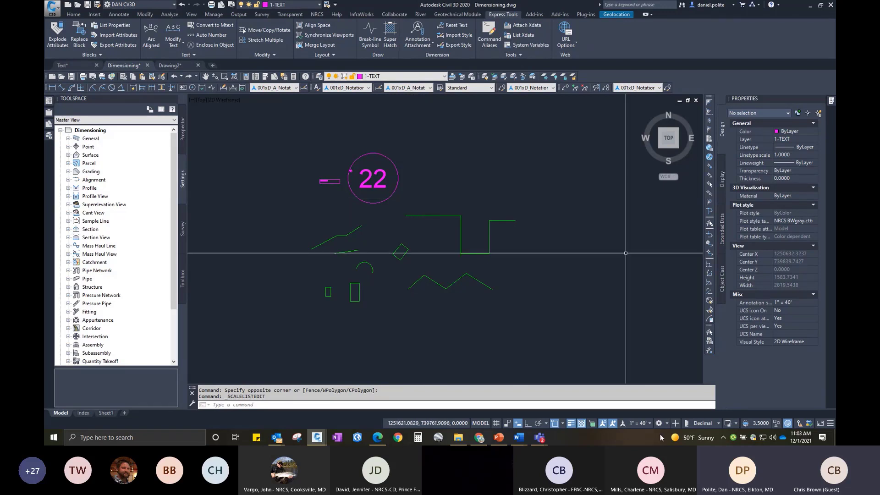
Switch the annotation scale to 1" = 80', to 1" = 60' and back to 1" = 80', comparing the annotative text.
click(650, 423)
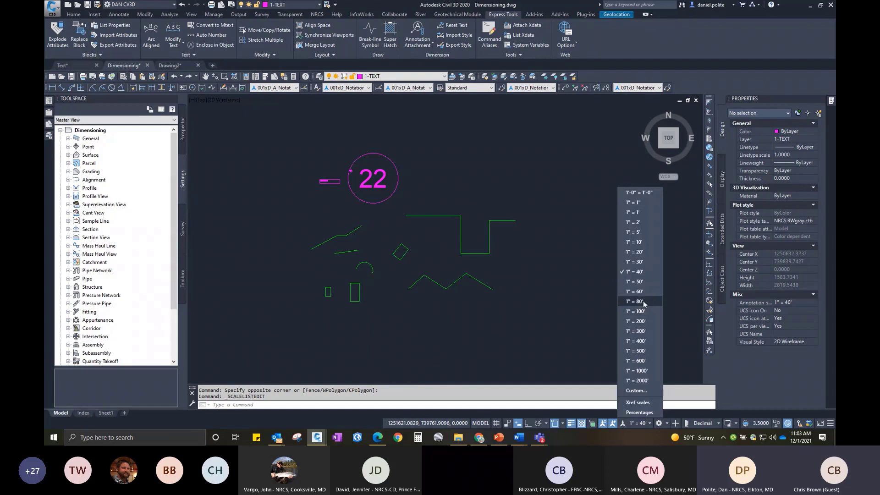
click(635, 308)
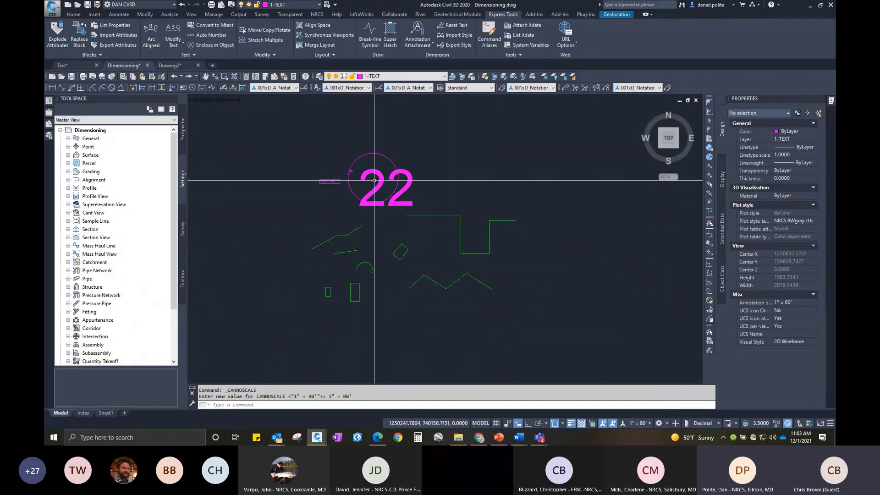
click(649, 424)
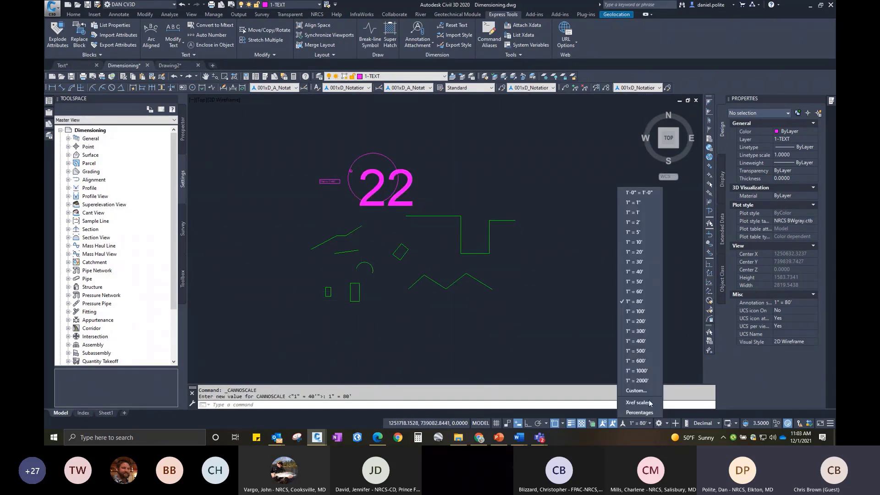
click(638, 292)
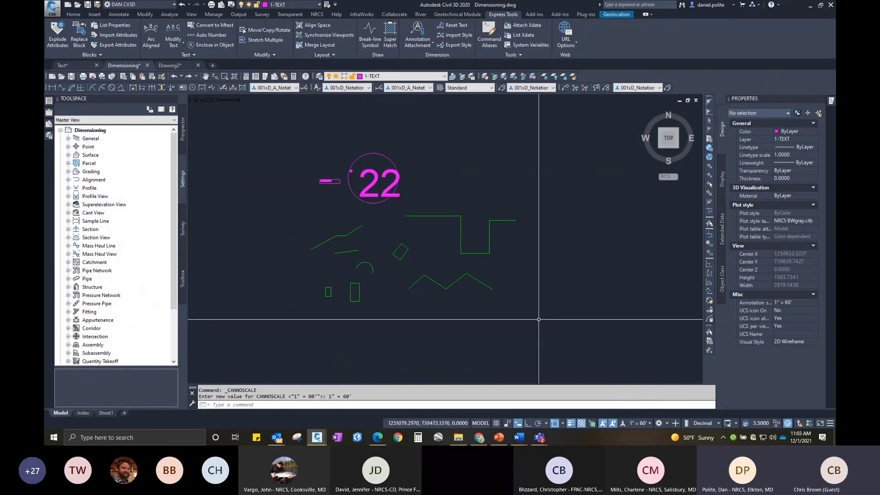
click(644, 424)
click(637, 300)
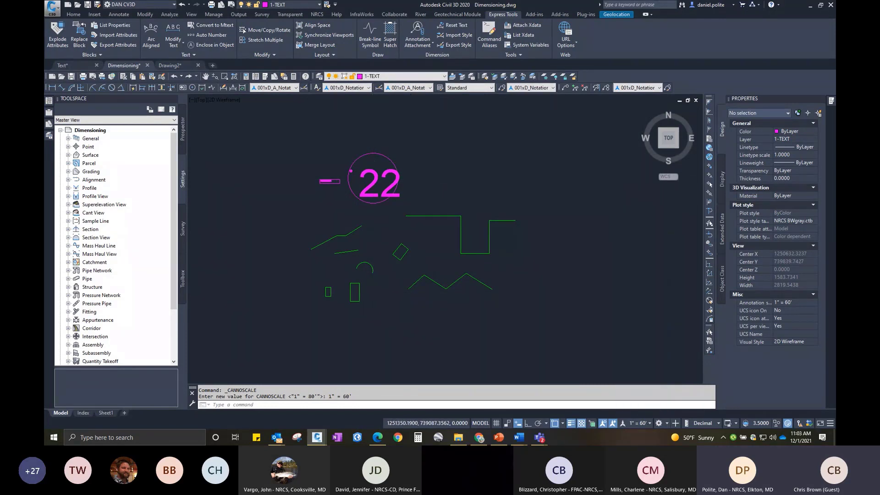
scroll(339, 181, up, 6)
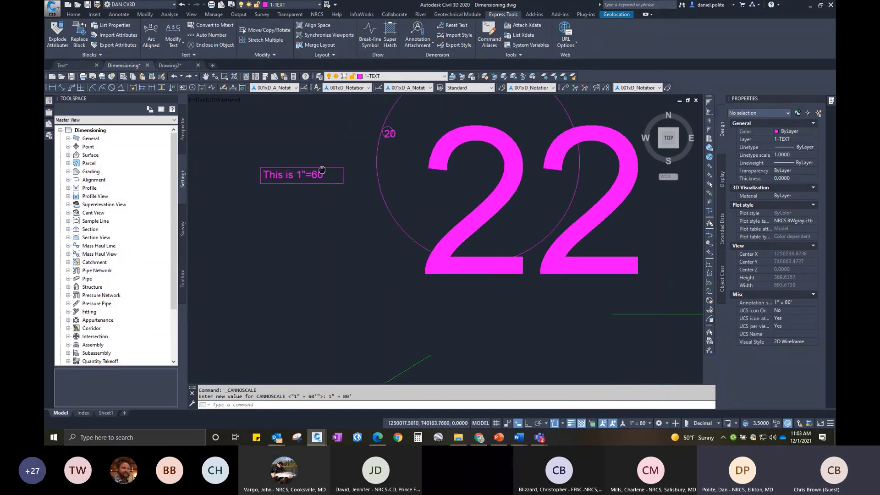
scroll(355, 178, down, 4)
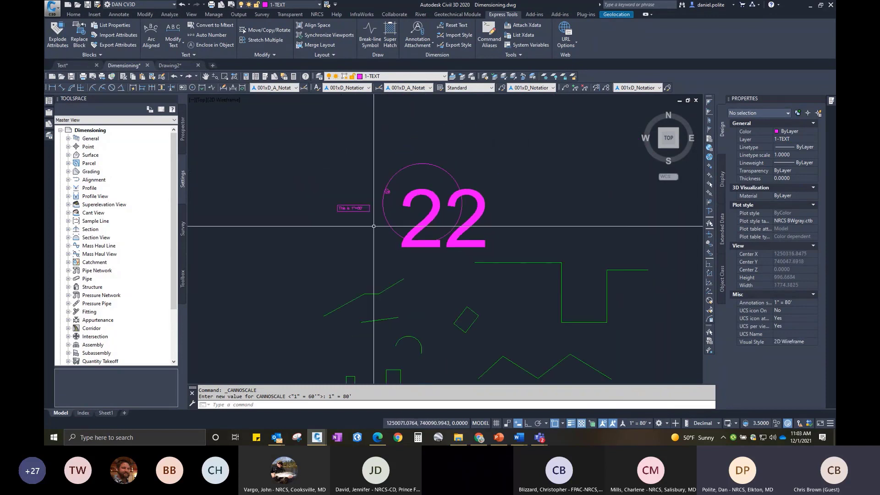
scroll(387, 212, down, 4)
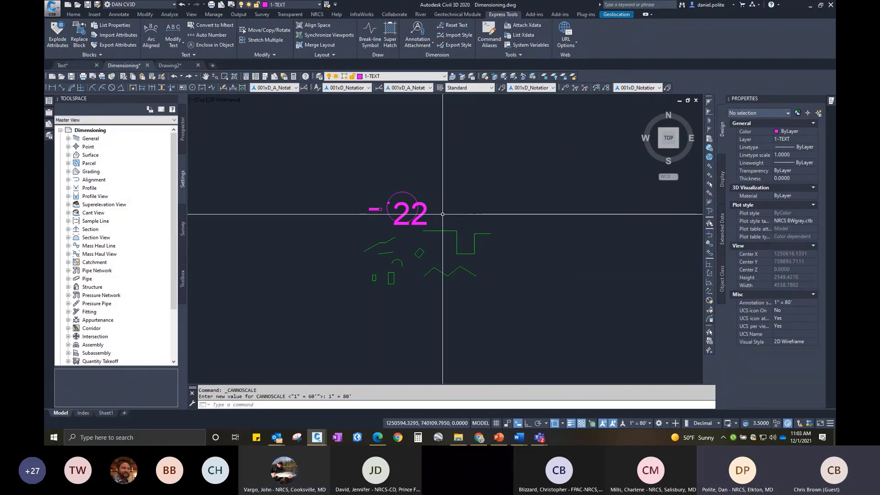
click(650, 423)
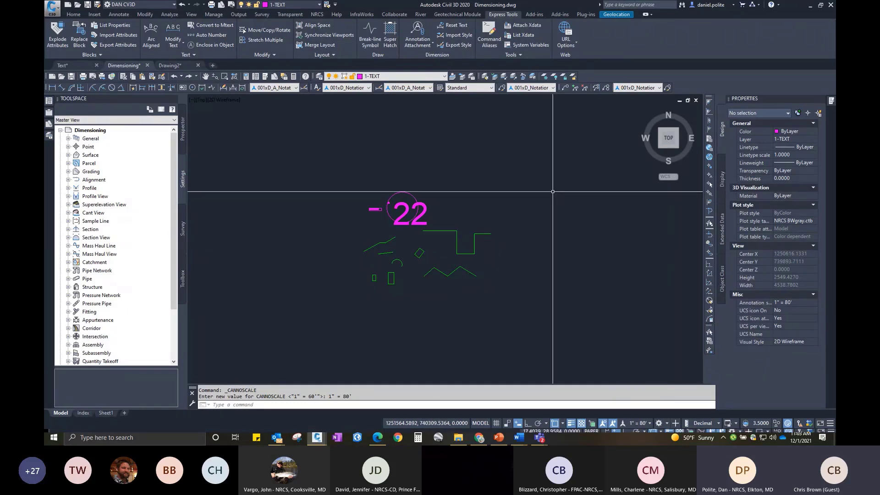
Look over the Text drawing's model space and return to the Dimensioning drawing's Sheet1 layout.
click(67, 66)
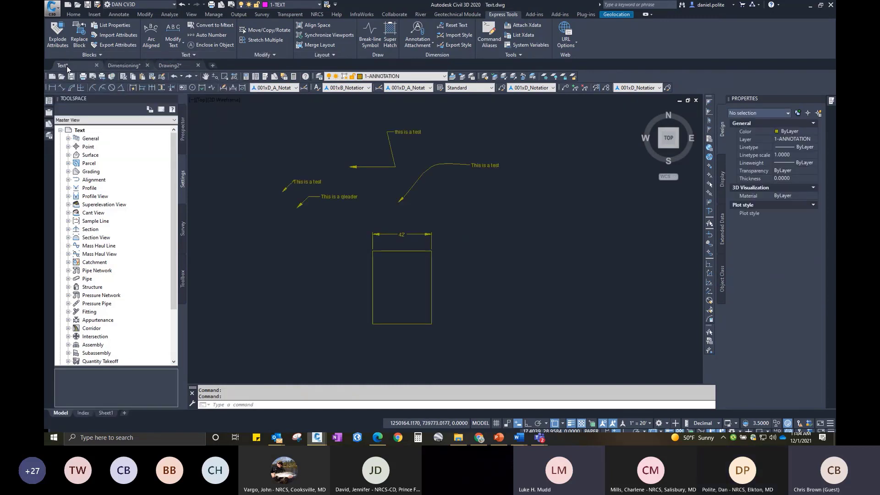
click(113, 64)
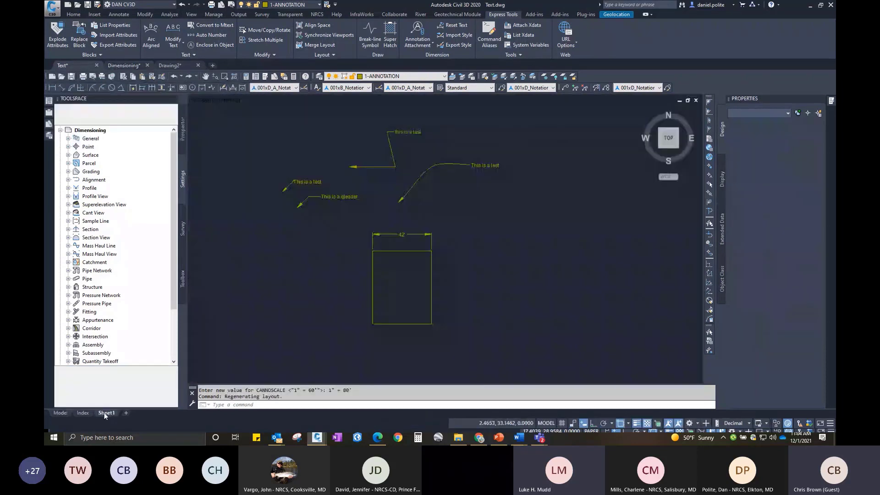
Open the Text drawing's Sheet1 layout, switch from the viewport to paper space and look over the sheet.
click(106, 413)
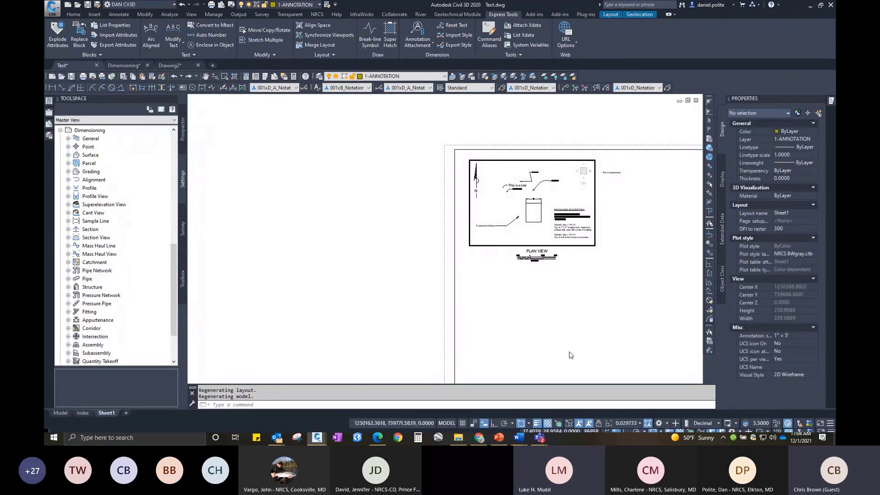
double_click(570, 354)
scroll(553, 305, down, 4)
middle_drag(549, 303, 445, 260)
scroll(445, 259, up, 2)
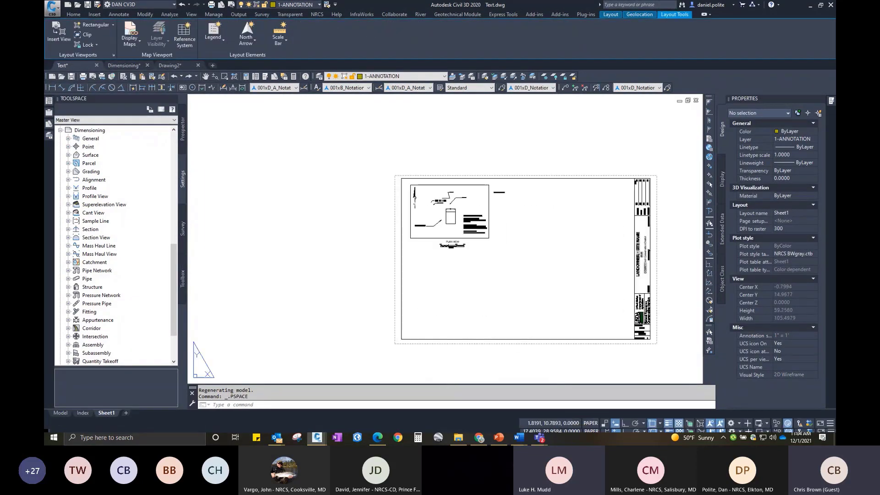
scroll(535, 265, up, 2)
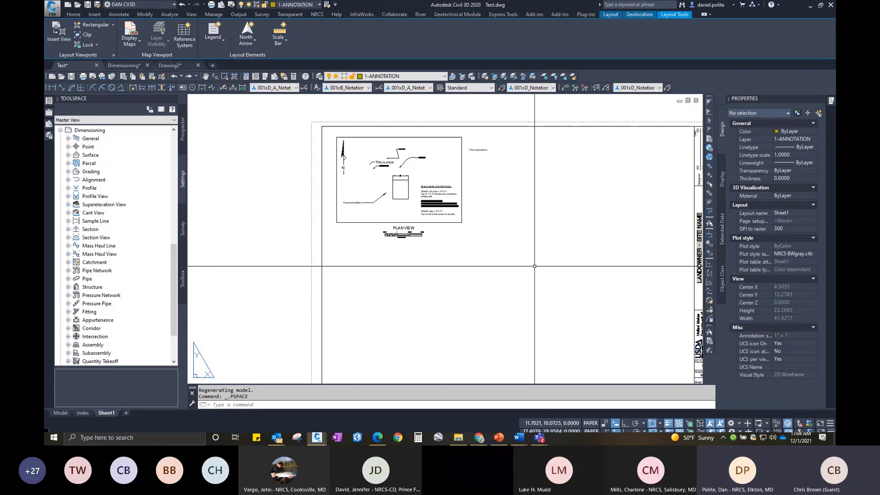
right_click(486, 237)
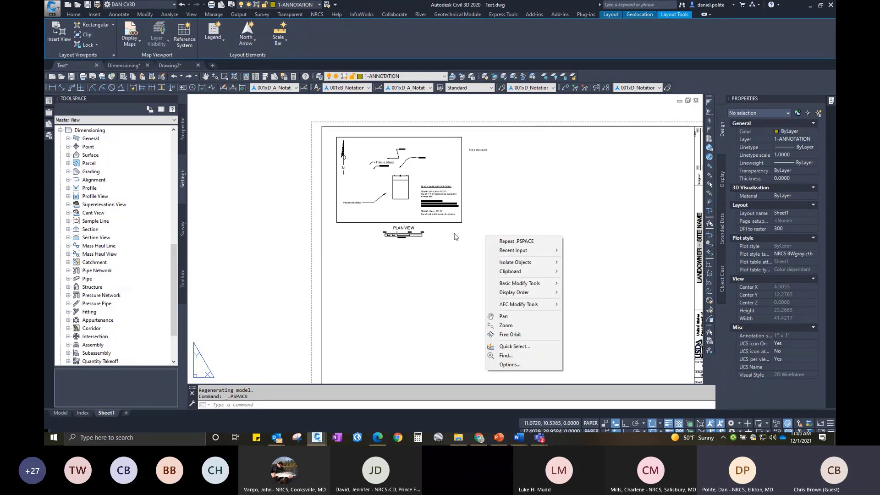
click(426, 288)
click(414, 276)
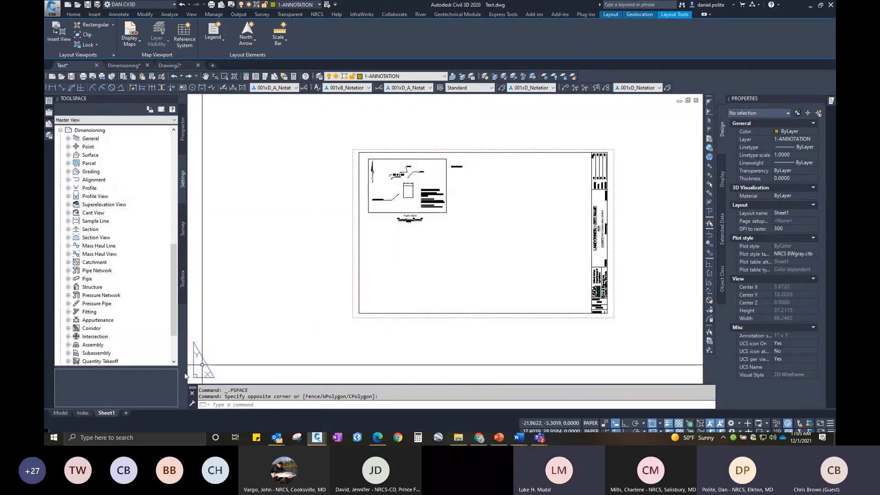
Compare the Index and Sheet1 layouts, inspect the plan view on Sheet1, and return to model space.
click(83, 413)
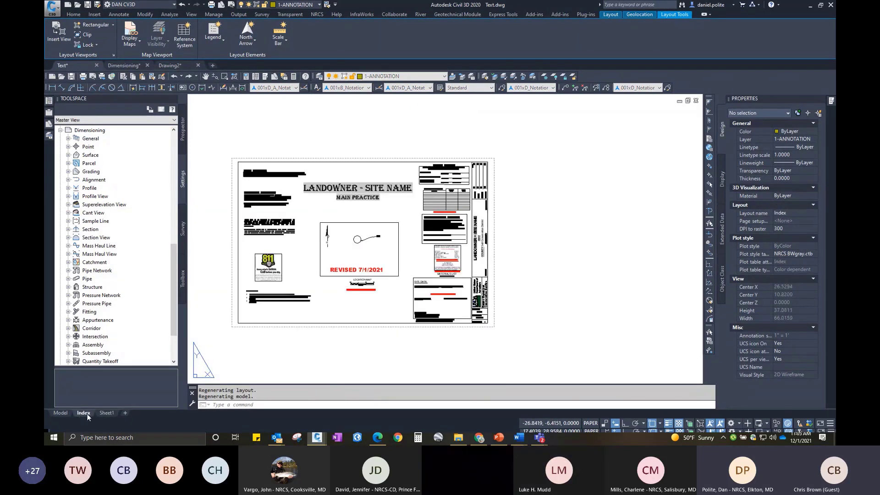
click(107, 413)
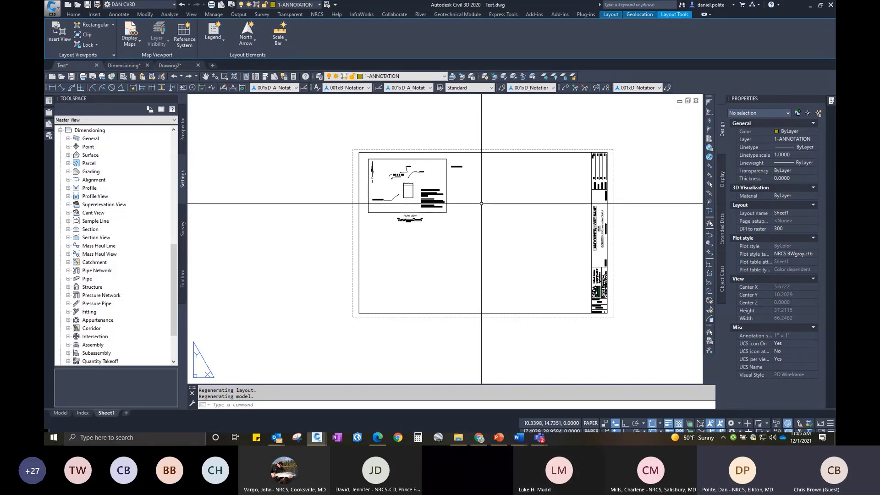
scroll(356, 148, up, 5)
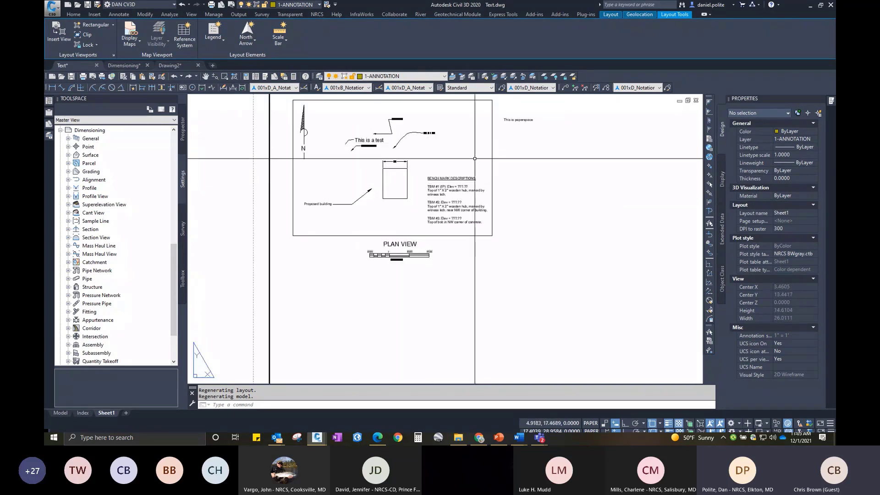
scroll(544, 188, down, 3)
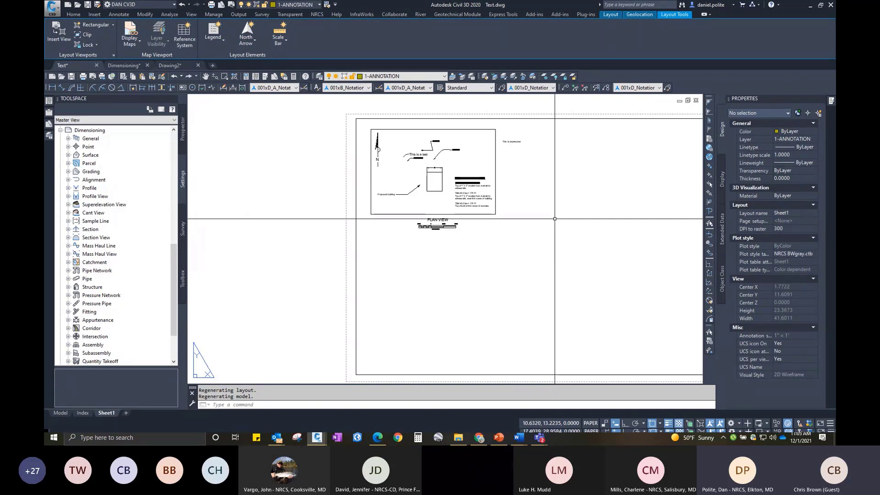
click(84, 413)
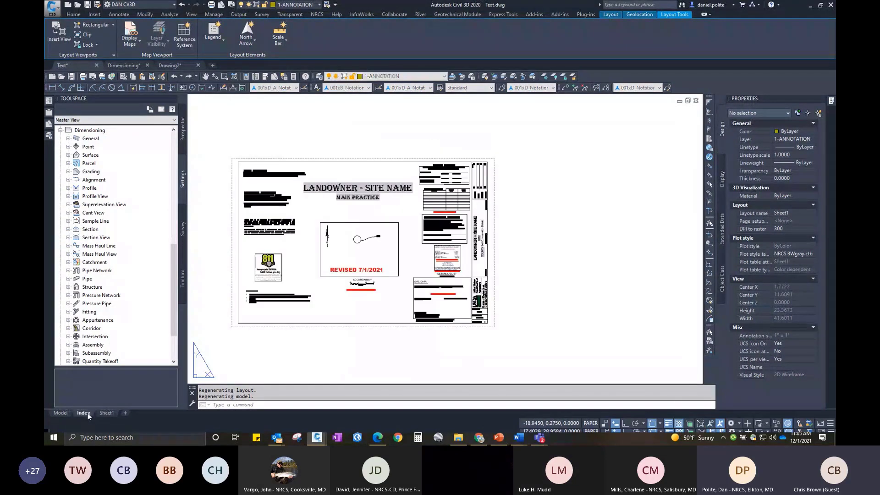
click(108, 414)
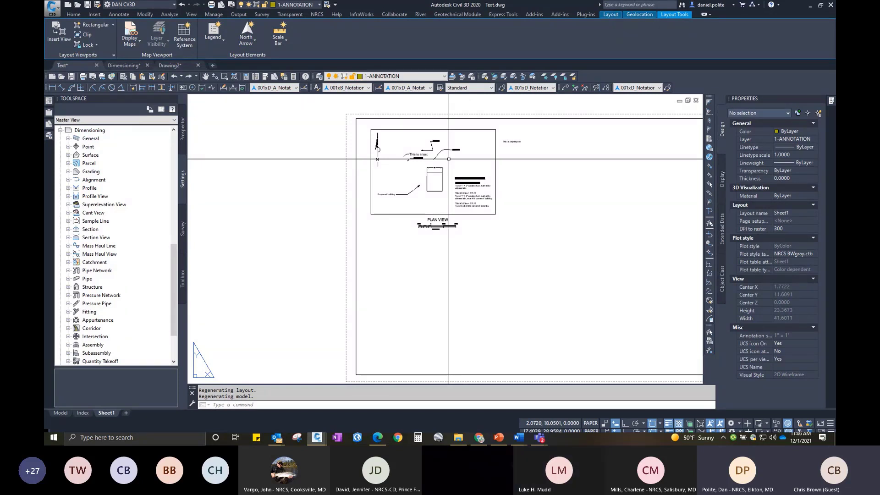
click(527, 309)
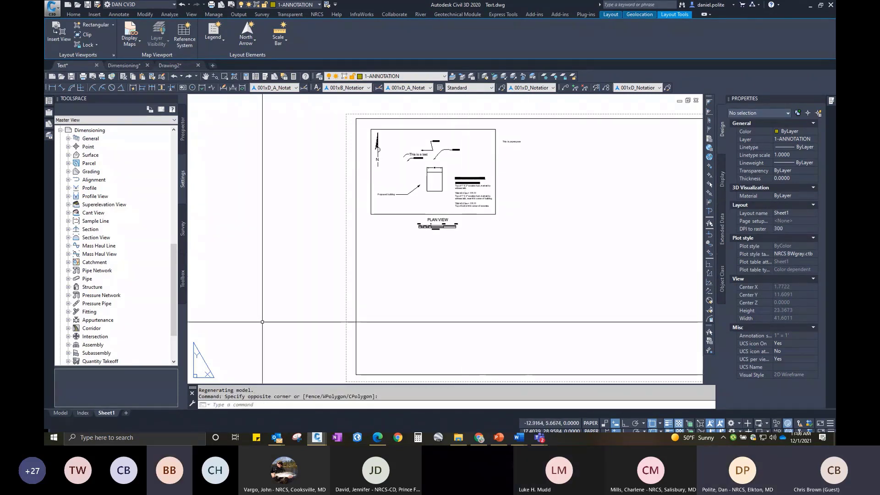
click(61, 413)
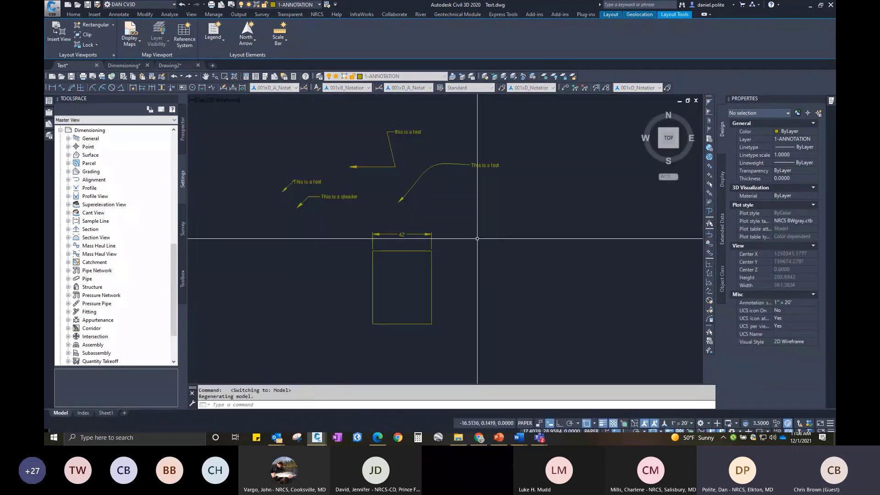
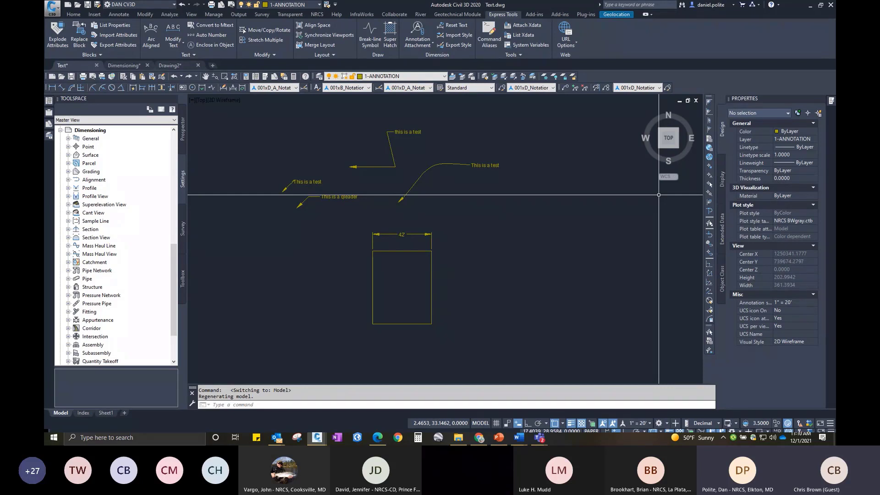
Place multiline text reading "This is a test of caps" in the open area above and beside the dimensioned rectangle.
click(482, 214)
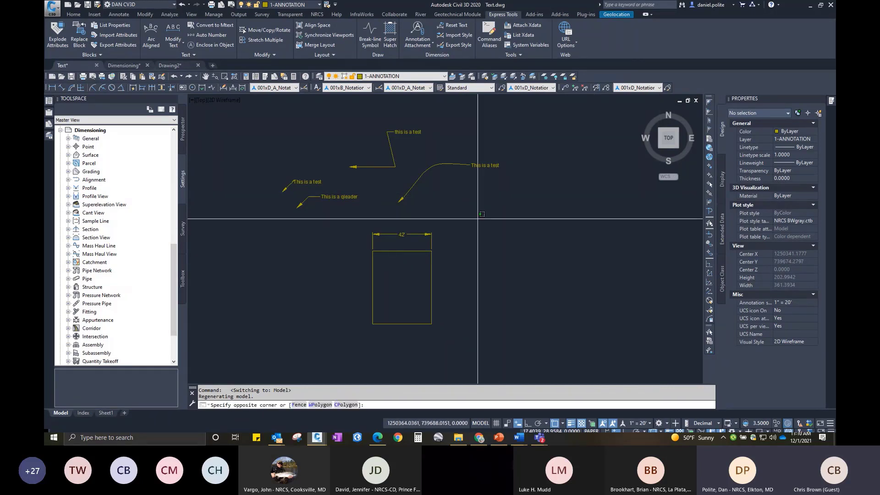
key(Escape)
text(t)
key(Return)
click(458, 202)
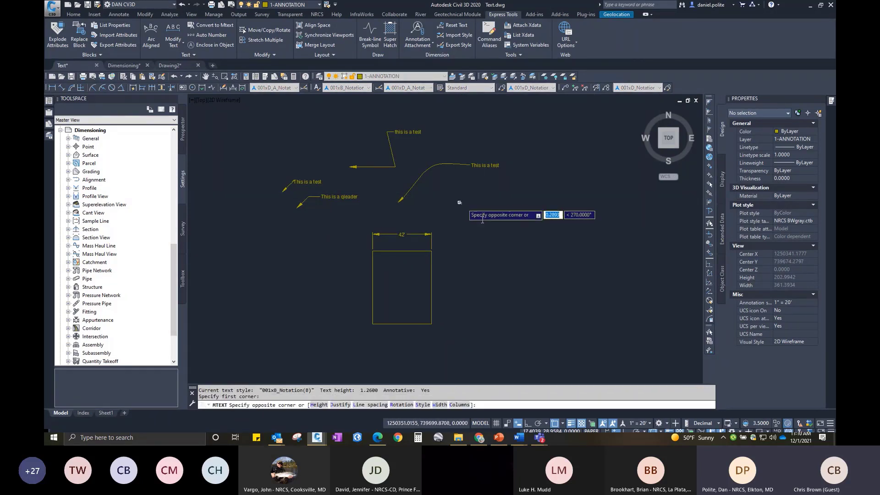
click(537, 231)
text(This)
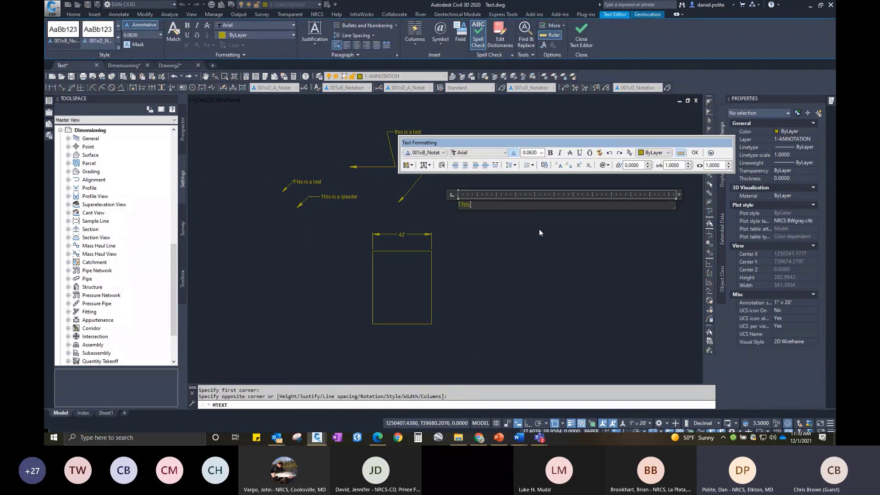
text( is a test of caps)
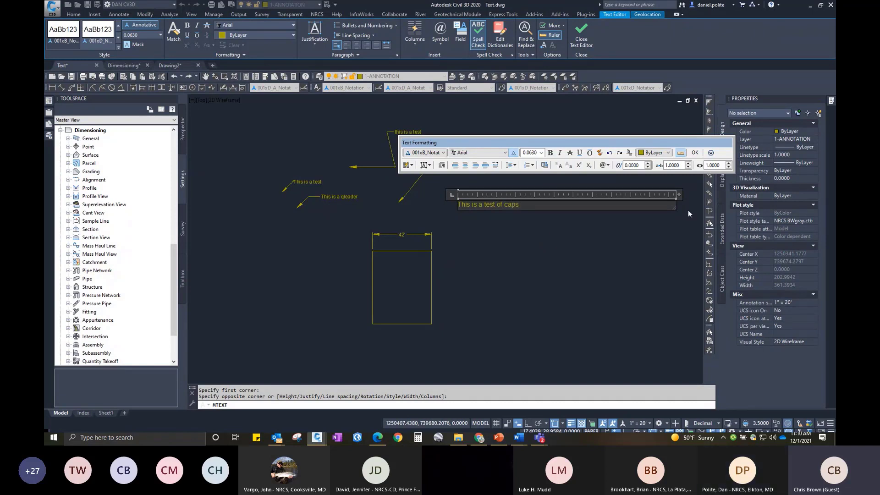
click(695, 153)
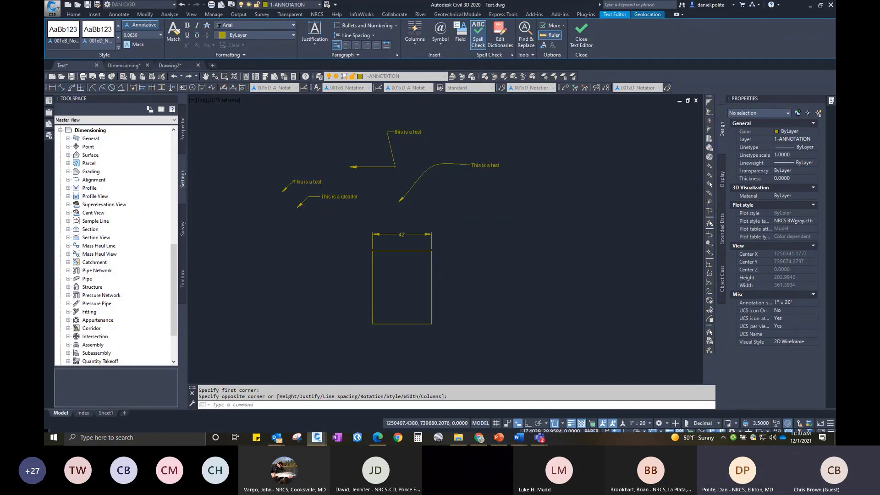
Examine the new caps test text's properties and the available annotation tools for a letter-case setting.
scroll(483, 201, up, 8)
right_click(483, 202)
click(436, 207)
click(437, 205)
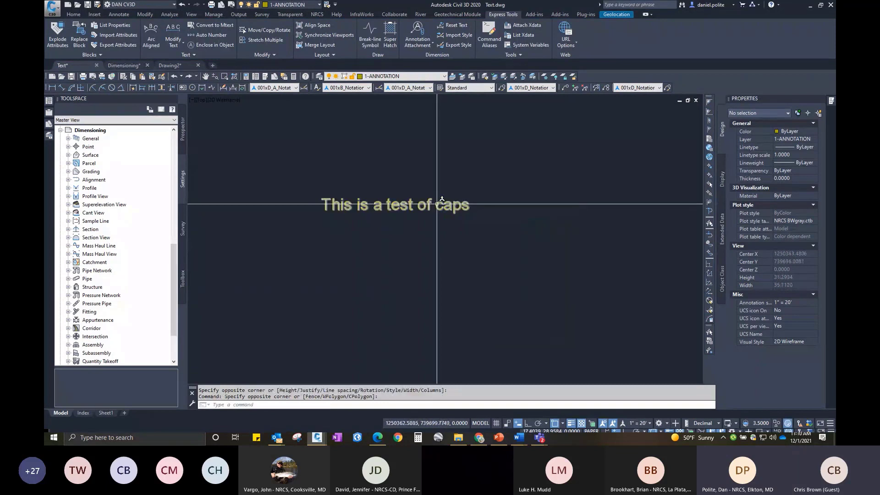
click(442, 202)
right_click(438, 207)
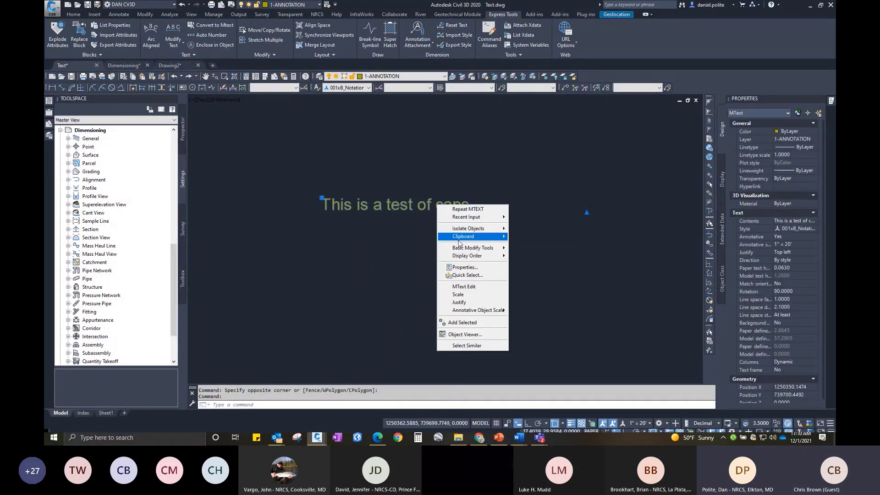
click(465, 267)
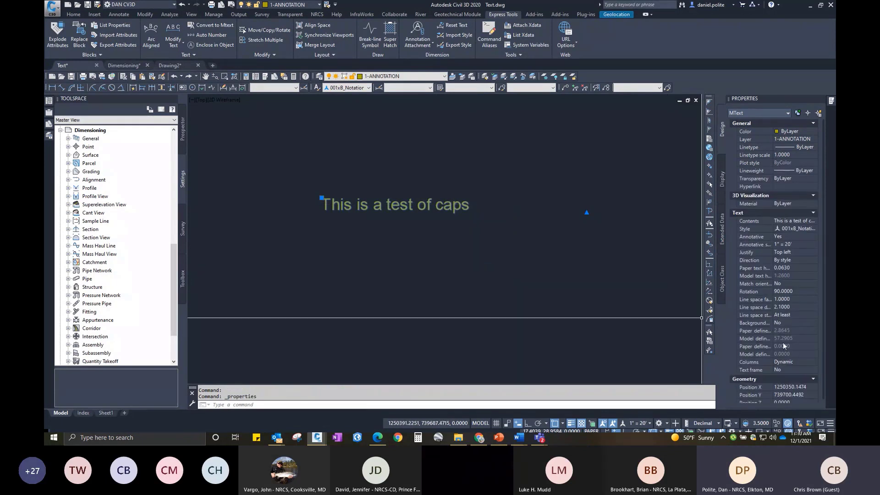
scroll(796, 363, down, 2)
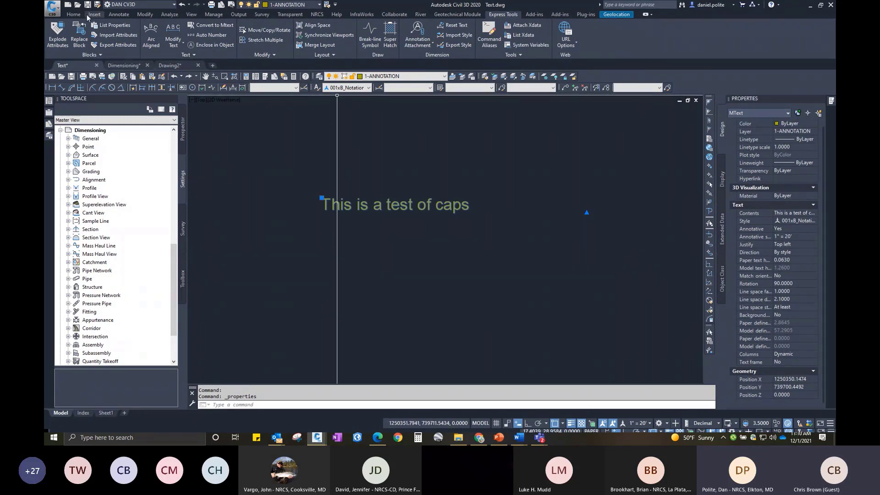
click(74, 14)
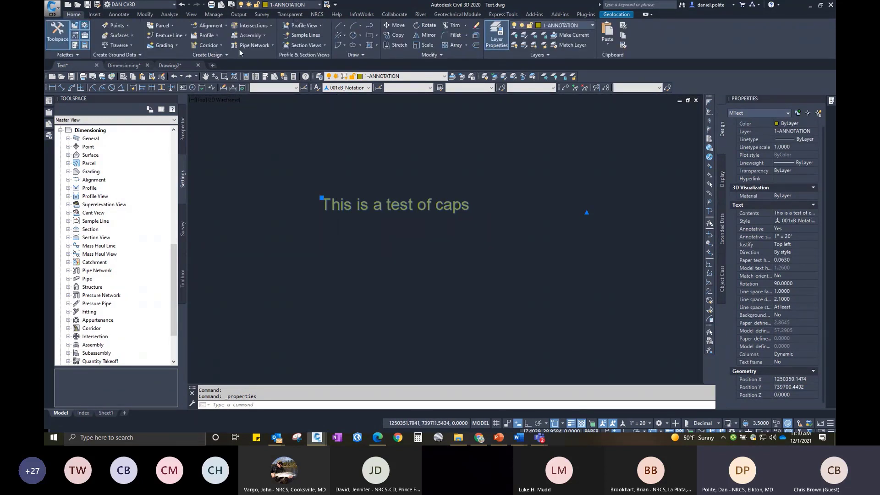
click(119, 15)
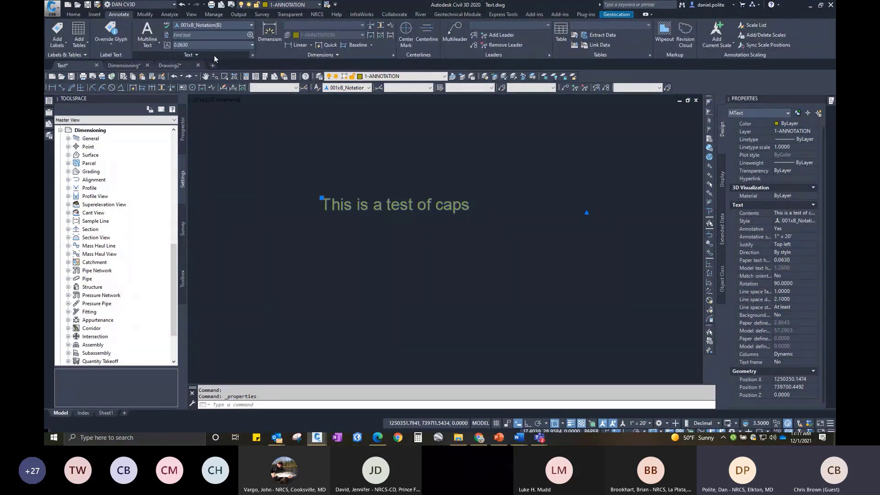
key(Escape)
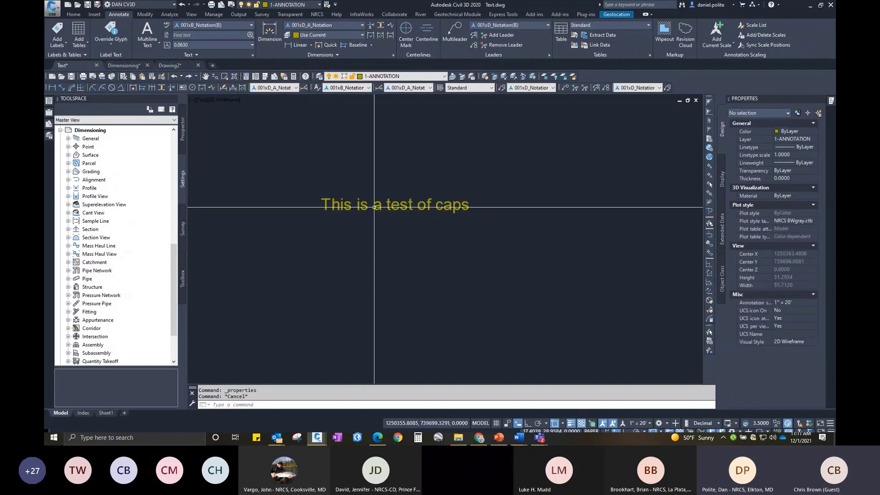
Edit the "This is a test of caps" text and convert all of it to uppercase, to lowercase and back to uppercase.
click(375, 207)
right_click(376, 209)
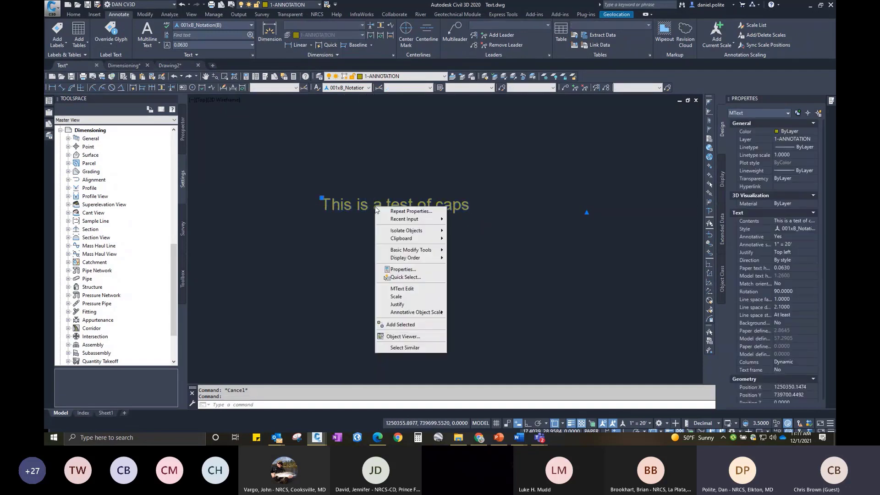
click(402, 289)
drag(554, 200, 310, 205)
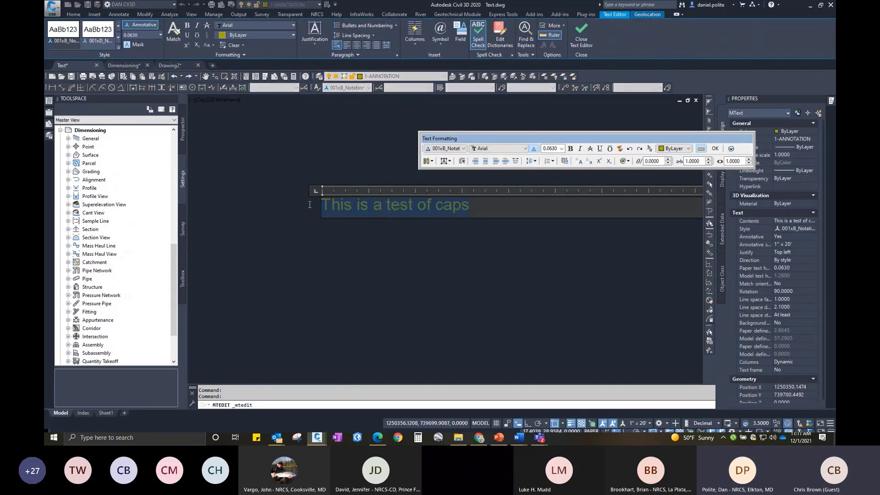
click(580, 161)
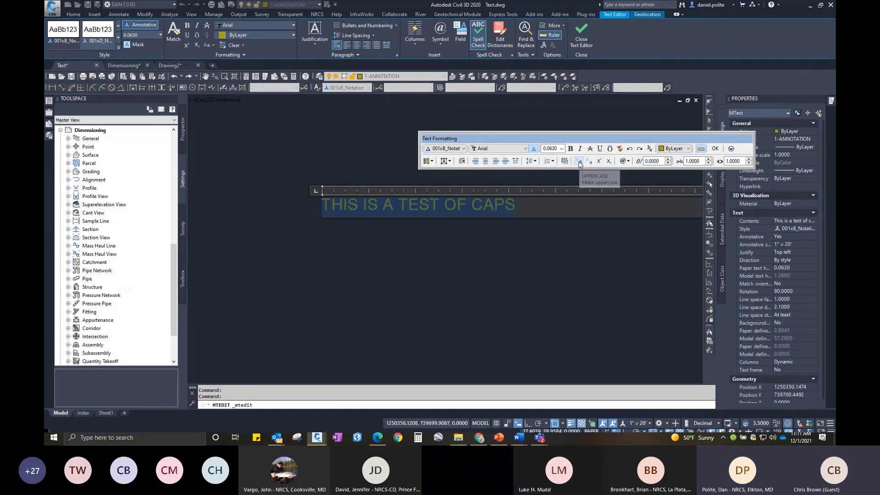
click(589, 162)
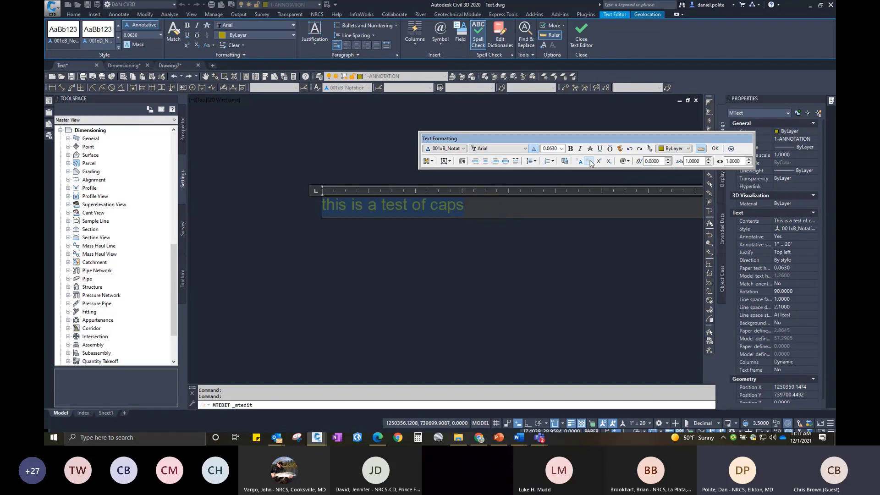
click(578, 163)
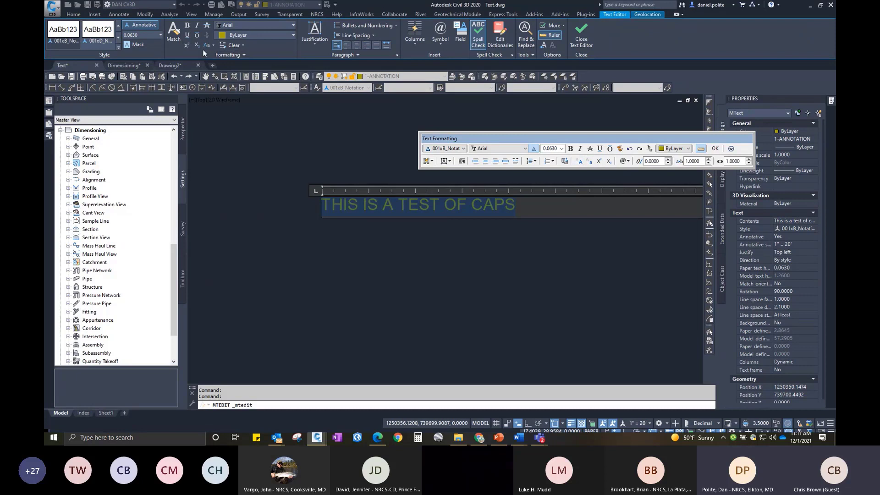
Switch the selected text to lowercase and again to uppercase, and reposition the floating Text Formatting window above it.
click(214, 46)
click(229, 76)
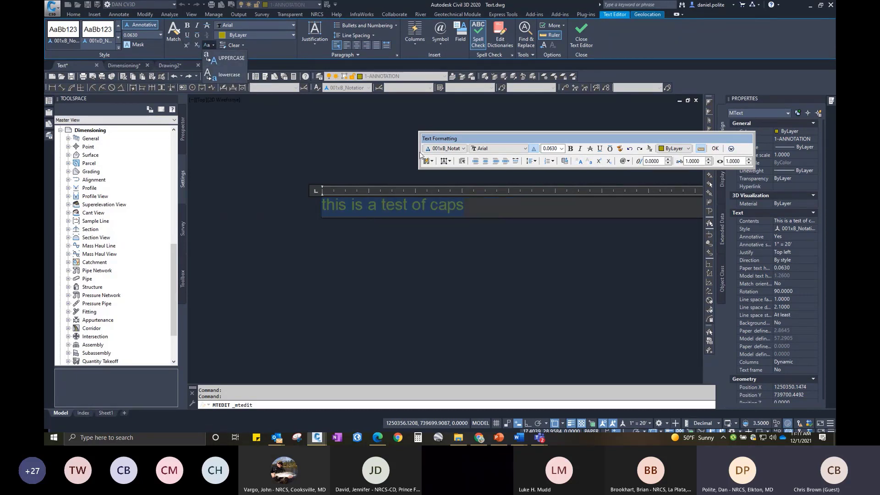
key(ctrl+shift+u)
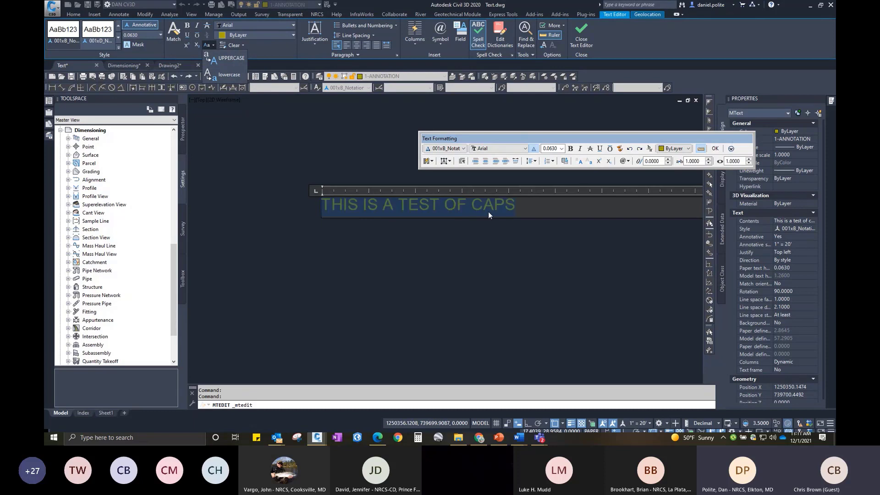
click(512, 204)
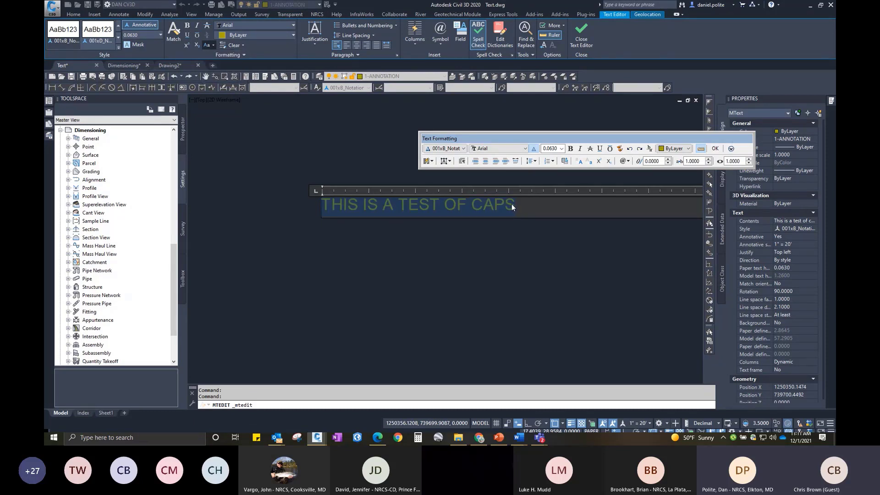
drag(545, 139, 452, 142)
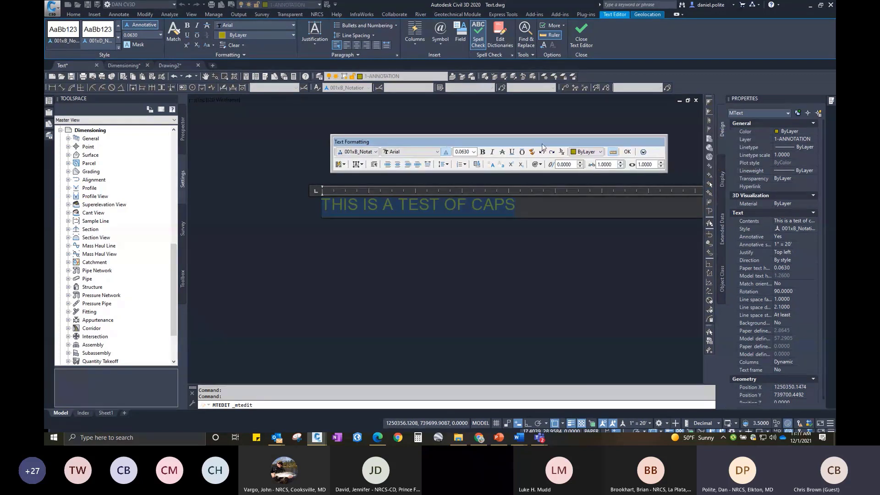
Accept the uppercase text edit, then spell-check the entire drawing and change "qleader" to "leader" in the leader note.
click(628, 152)
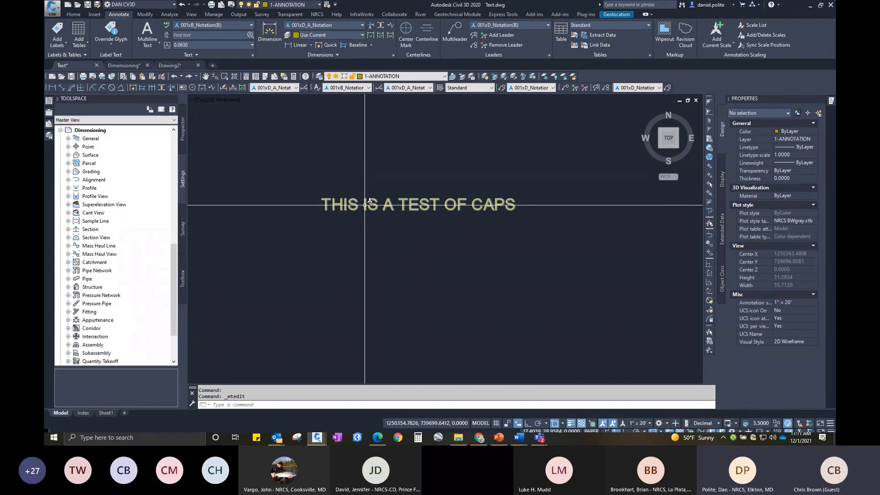
text(SPELL)
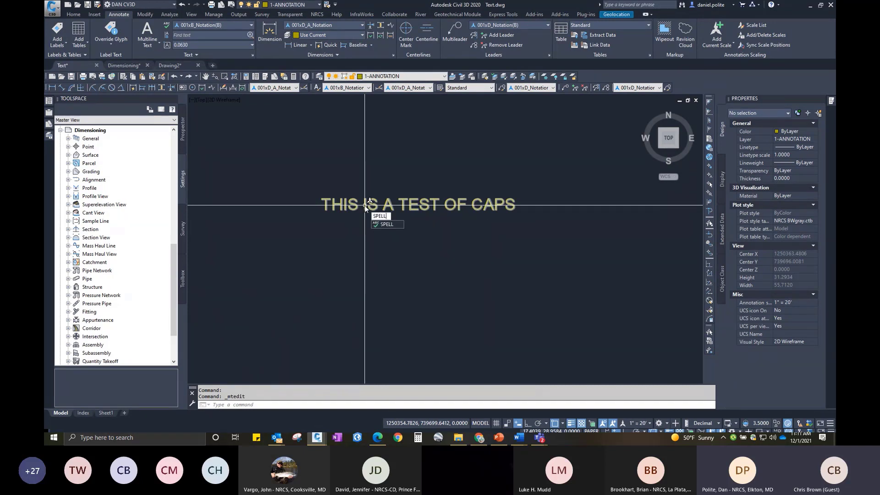
key(Return)
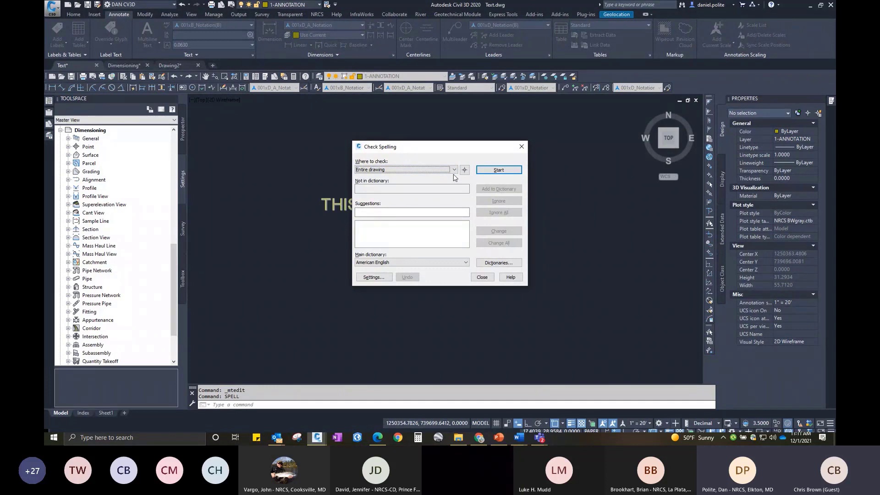
click(488, 170)
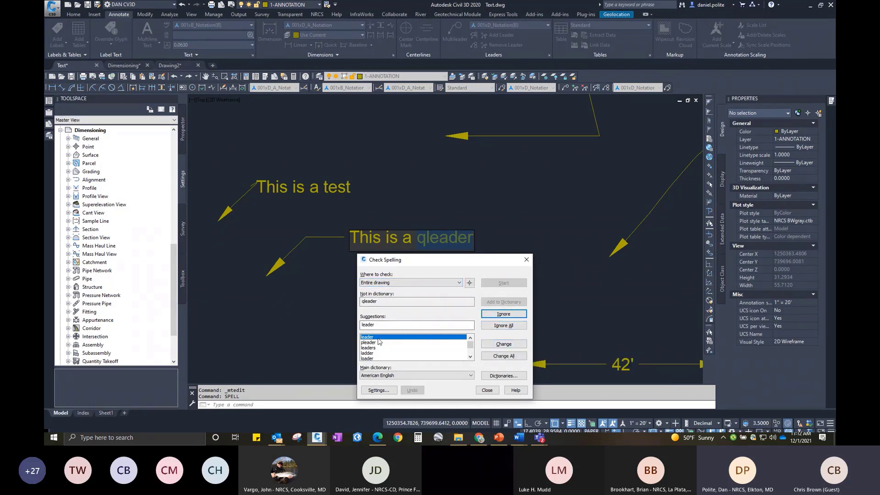
click(504, 344)
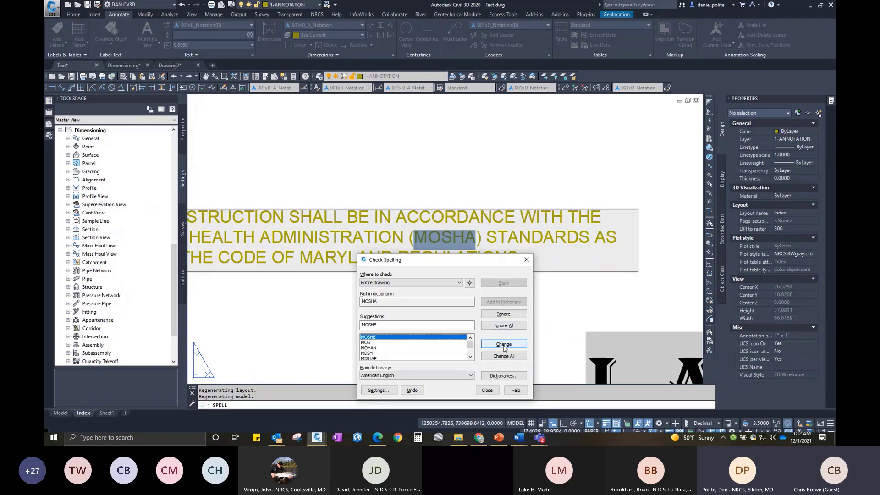
Ignore all occurrences of flagged abbreviations such as MOSHA, SQFT, MDA and MDE, and end the spell check at TBM.
click(503, 326)
click(503, 326)
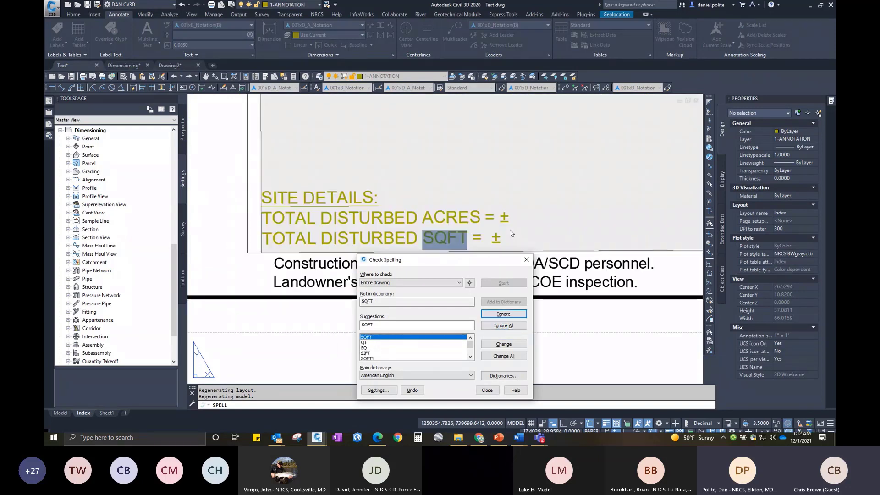
click(518, 329)
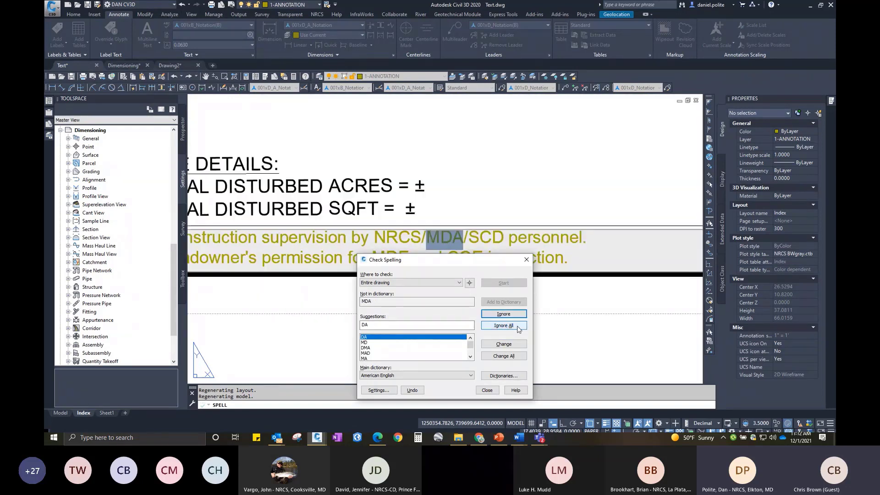
click(518, 328)
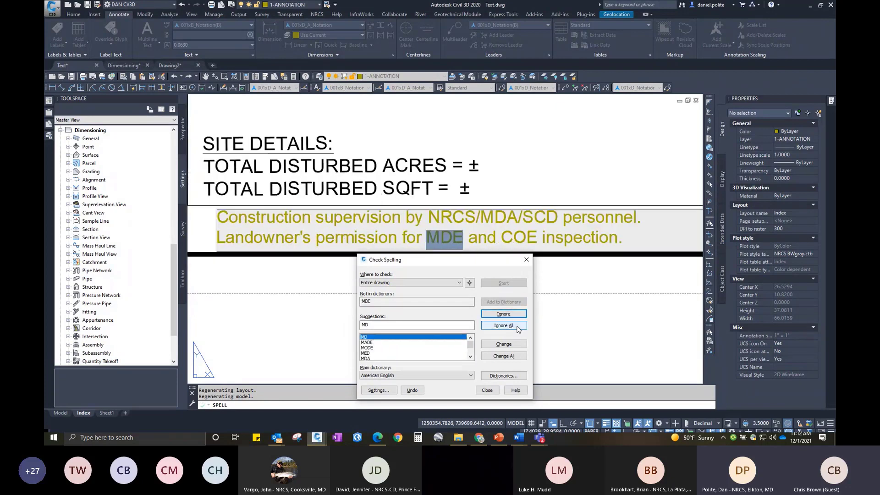
click(517, 328)
click(517, 326)
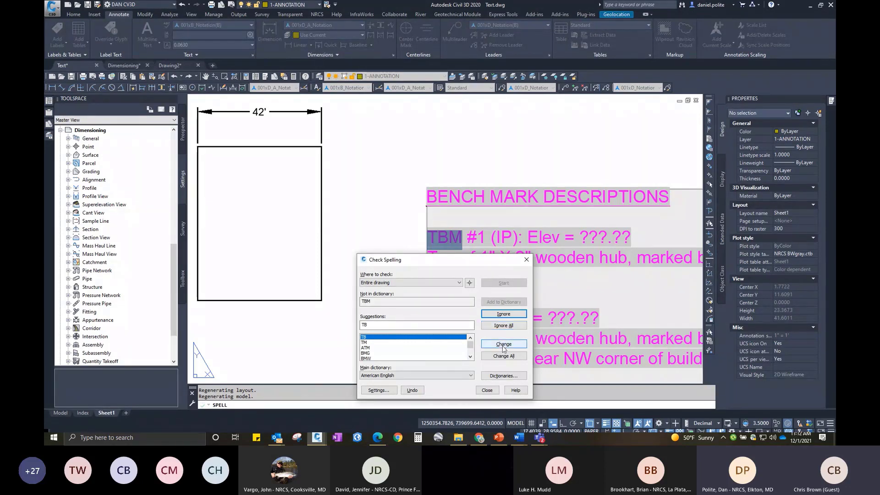
click(487, 390)
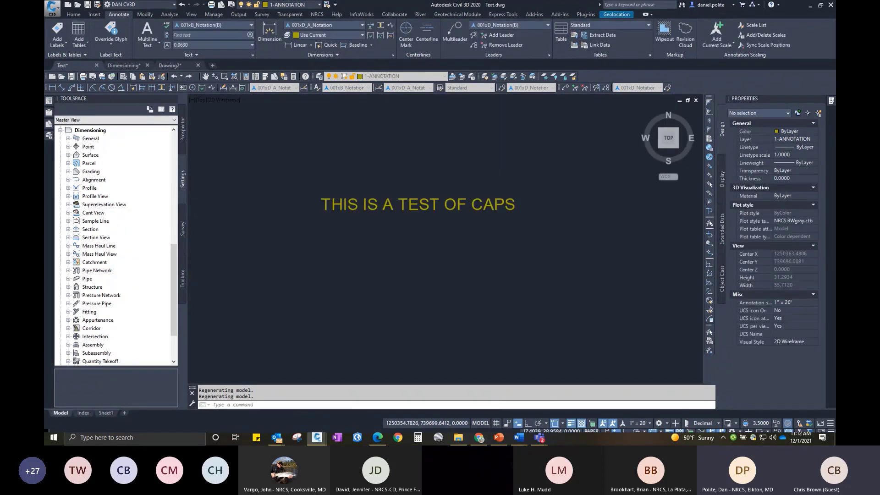
Replace the contents of the "THIS IS A TEST OF CAPS" text with "Filter cloth".
middle_drag(420, 200, 438, 206)
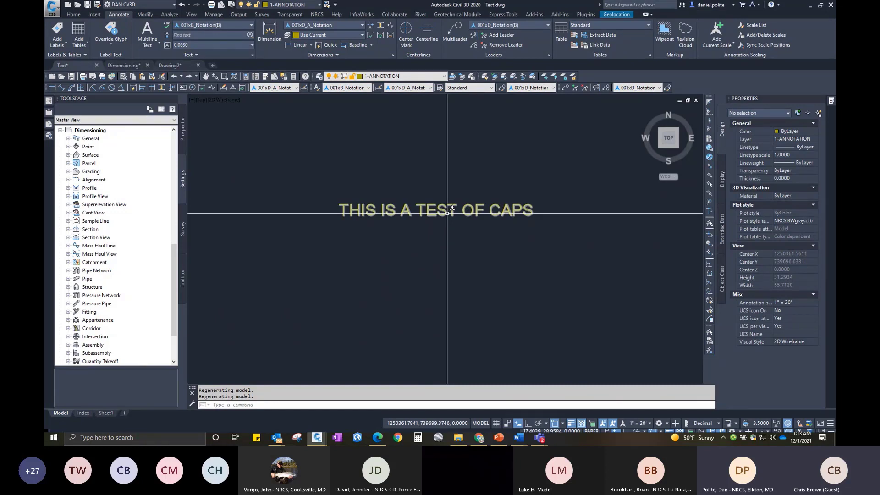
double_click(447, 212)
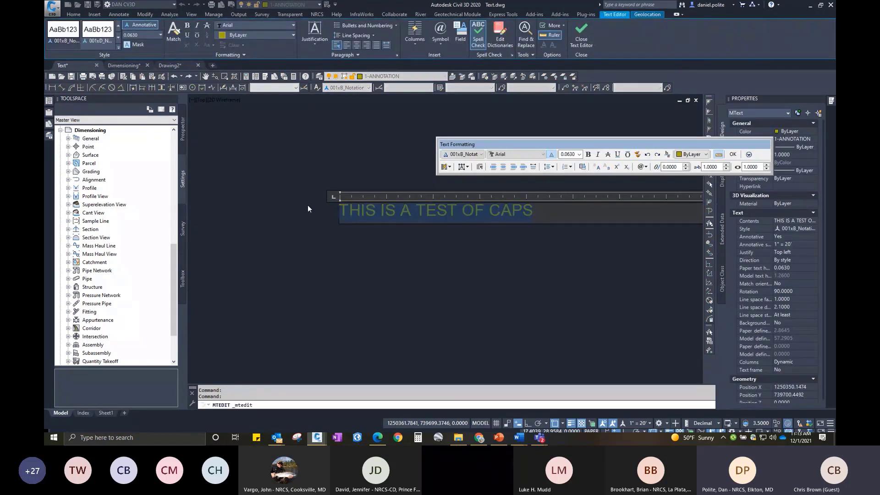
text(Filter cloth)
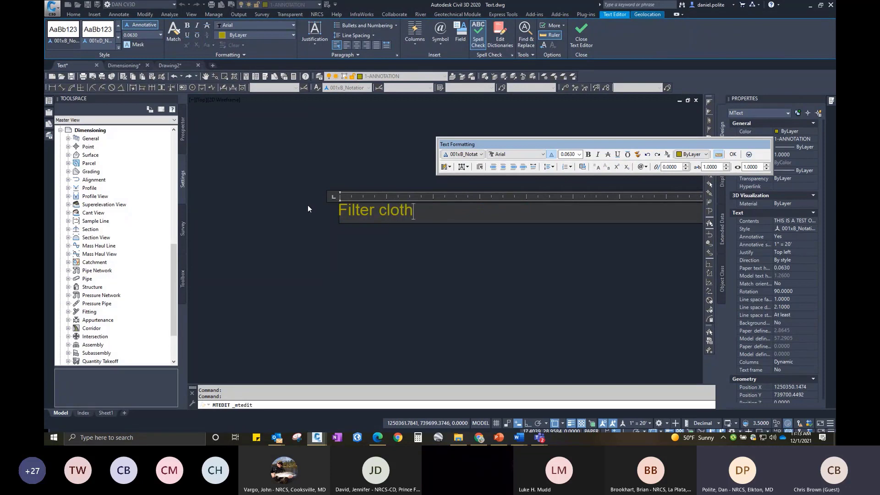
click(564, 247)
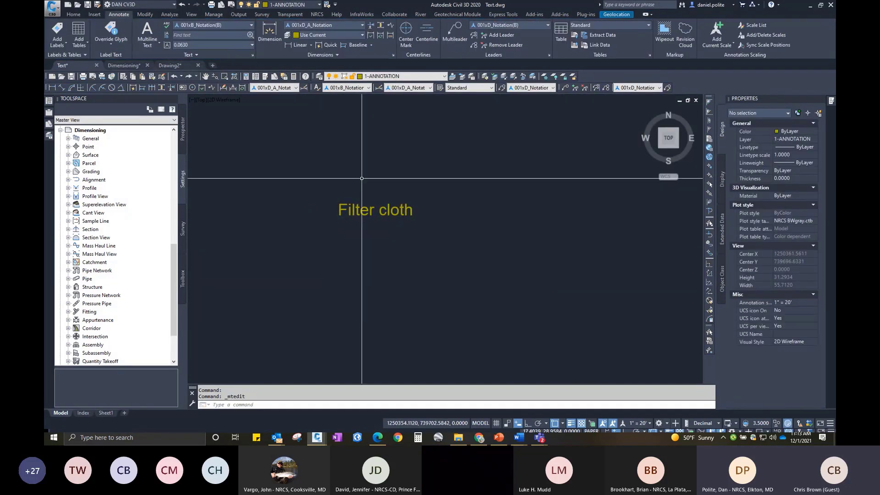
Search the drawing for the text "filter cloth" and move the Find and Replace dialog higher on the screen.
click(389, 207)
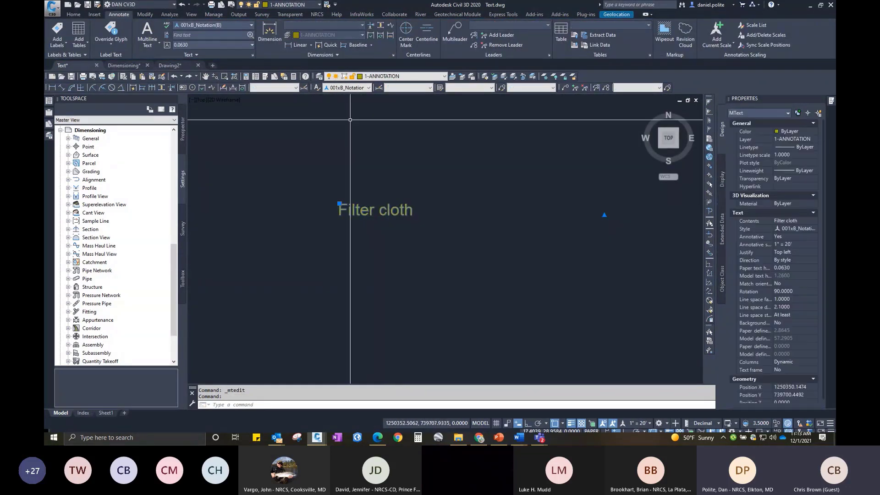
click(218, 34)
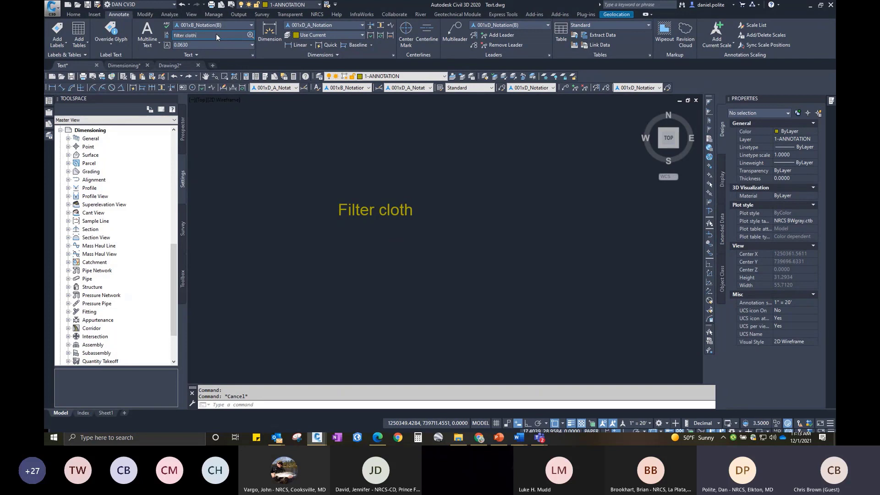
key(Return)
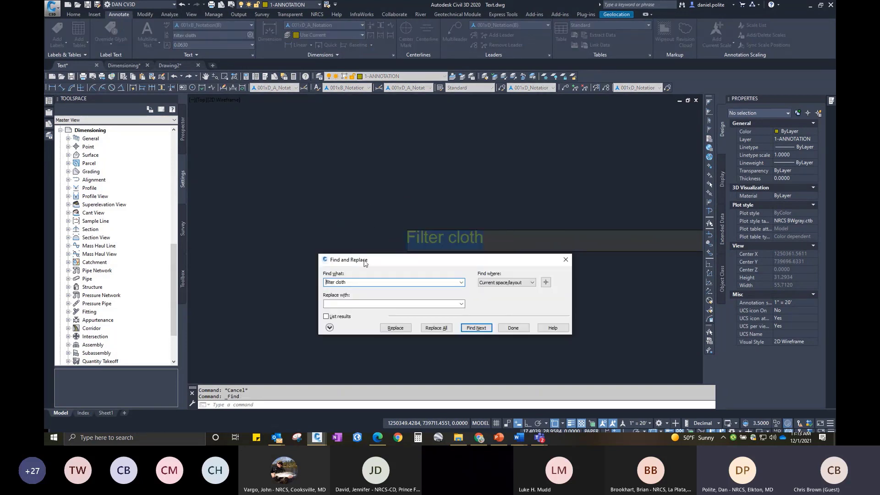
drag(366, 263, 364, 177)
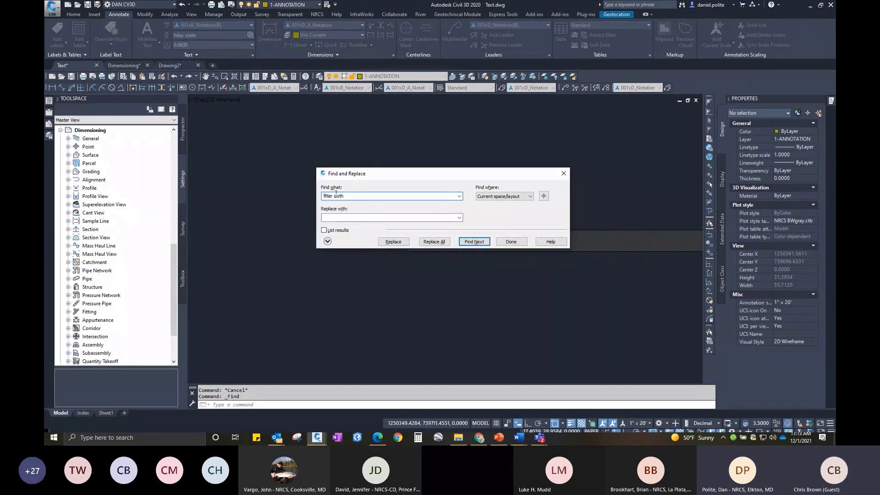
Replace all occurrences of "filter cloth" with "Geotextile" in the current space/layout and finish the find and replace.
click(383, 219)
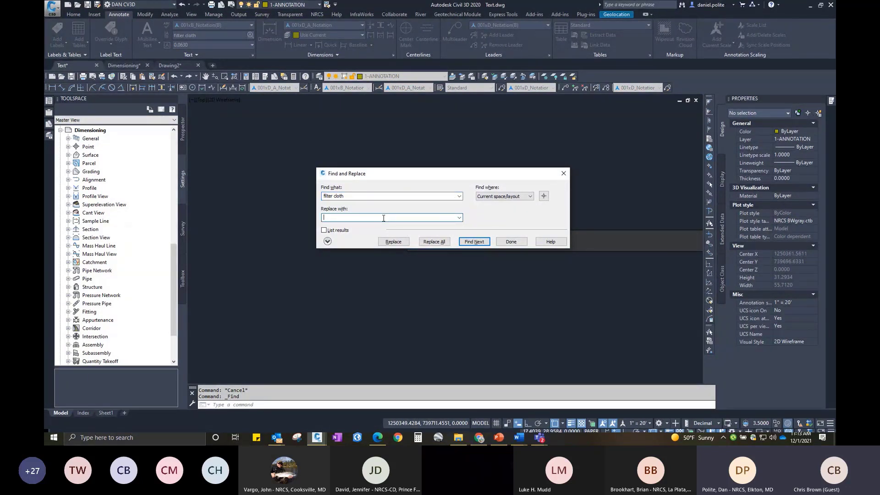
text(Geotextile)
click(530, 197)
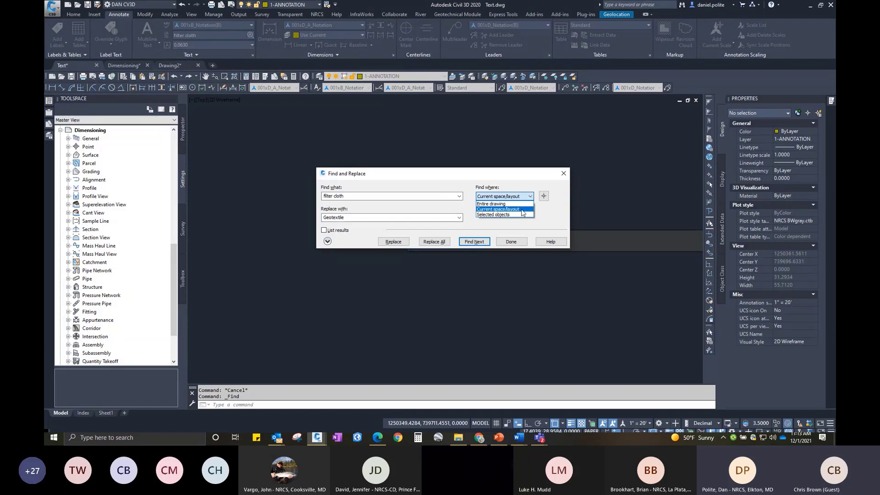
click(525, 211)
click(475, 241)
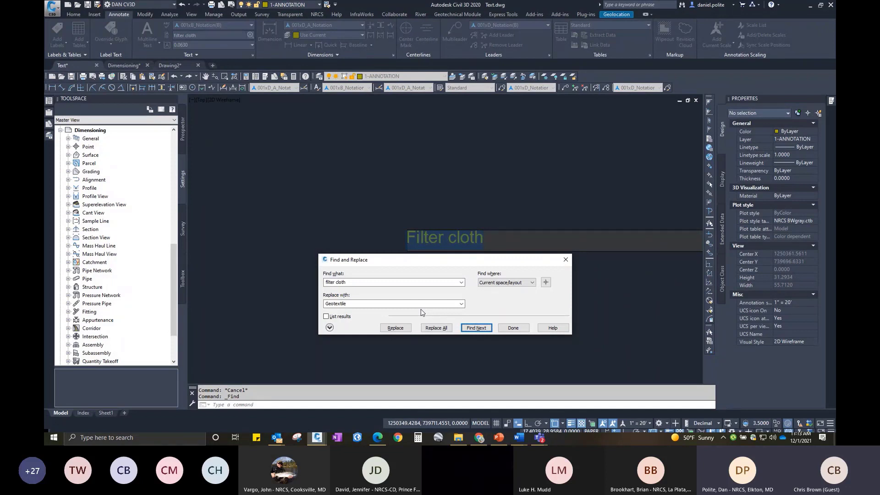
click(436, 328)
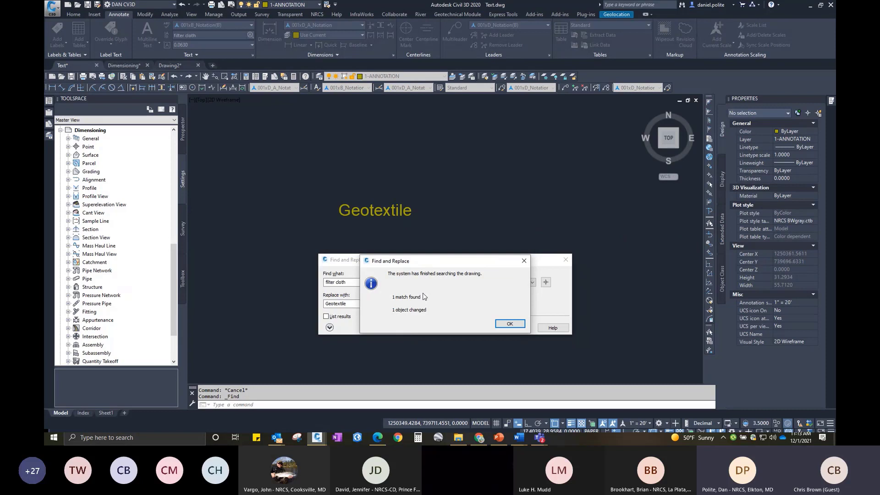
click(510, 323)
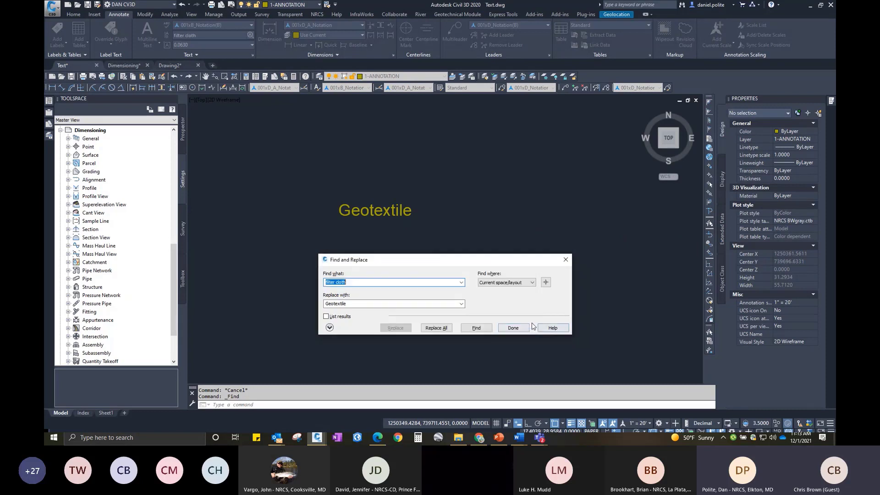
click(508, 329)
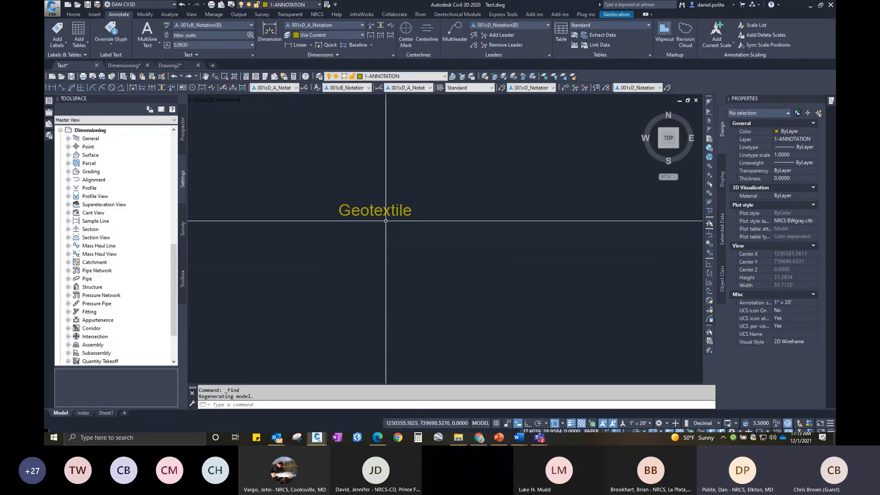
scroll(385, 217, up, 2)
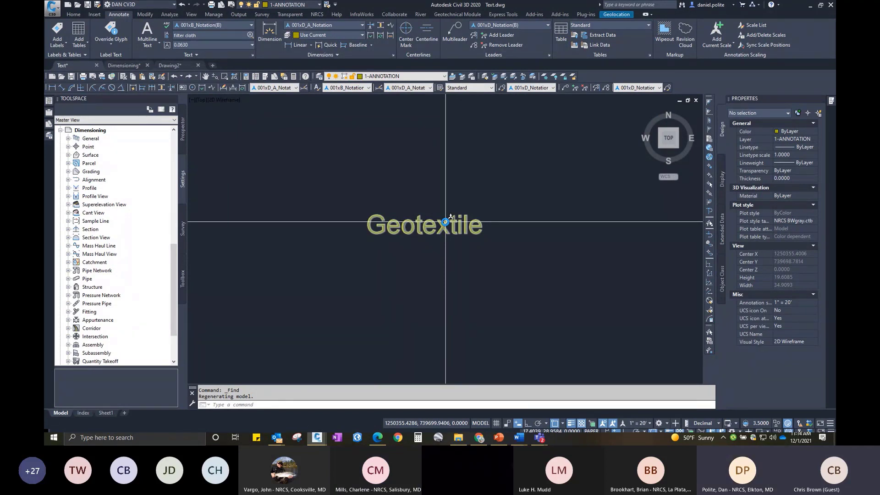
click(597, 246)
key(Escape)
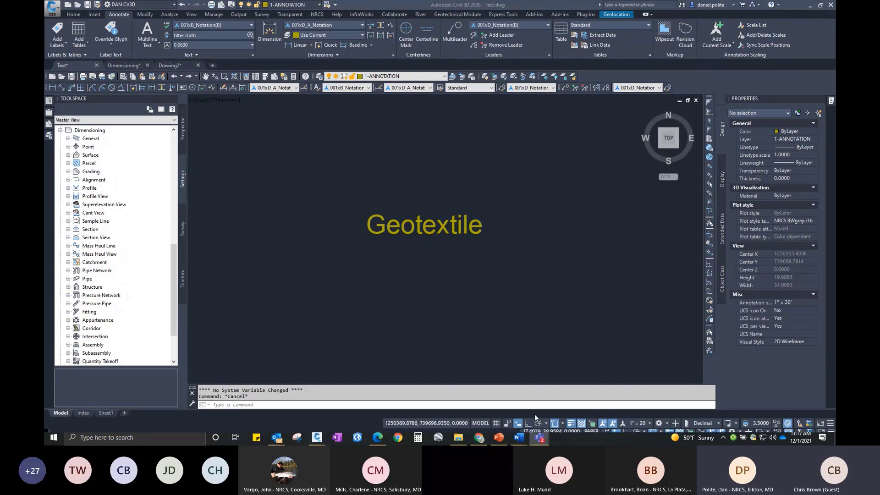
Switch to the PowerPoint webinar presentation, start the slide show from the Annotative Properties slide and advance to the Training Resources slide.
click(502, 440)
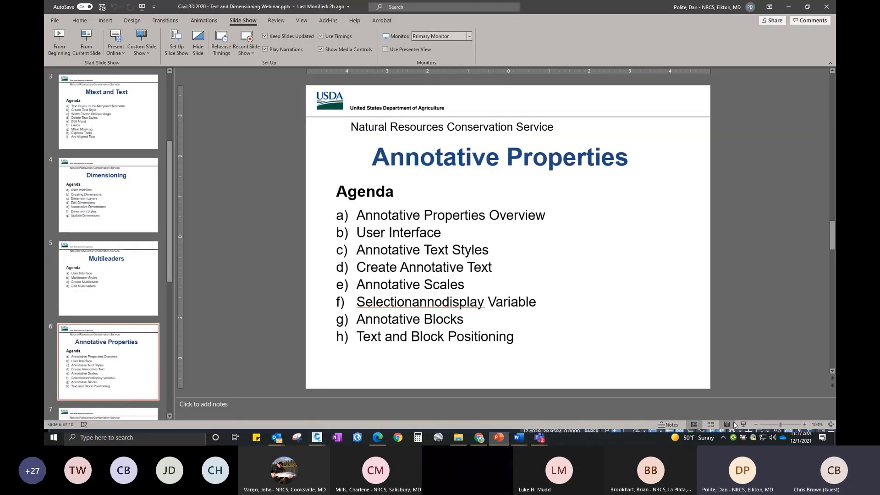
key(shift+F5)
click(349, 191)
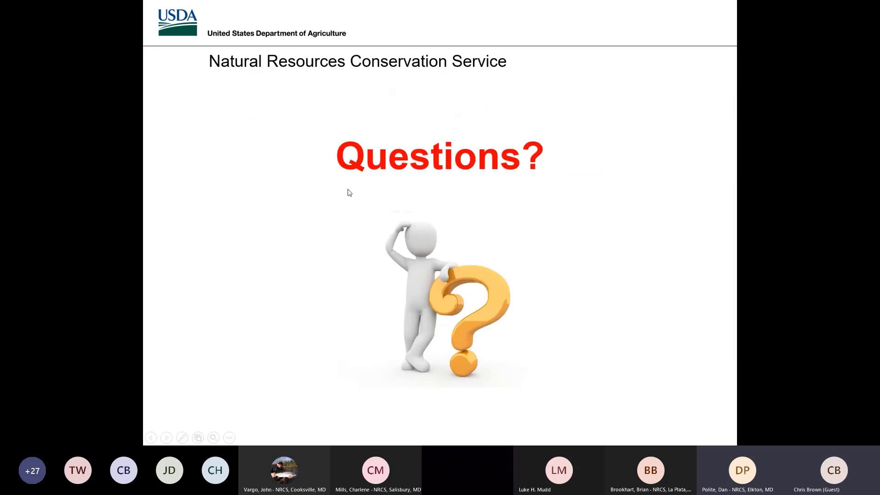
click(349, 191)
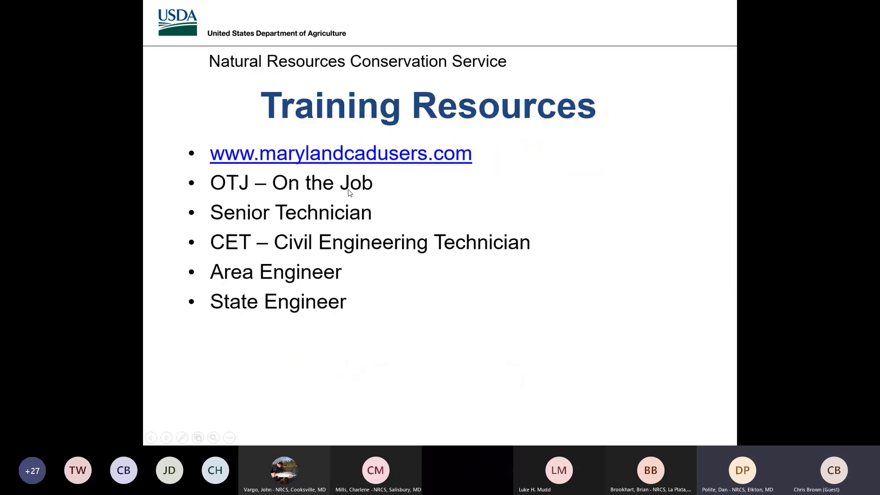